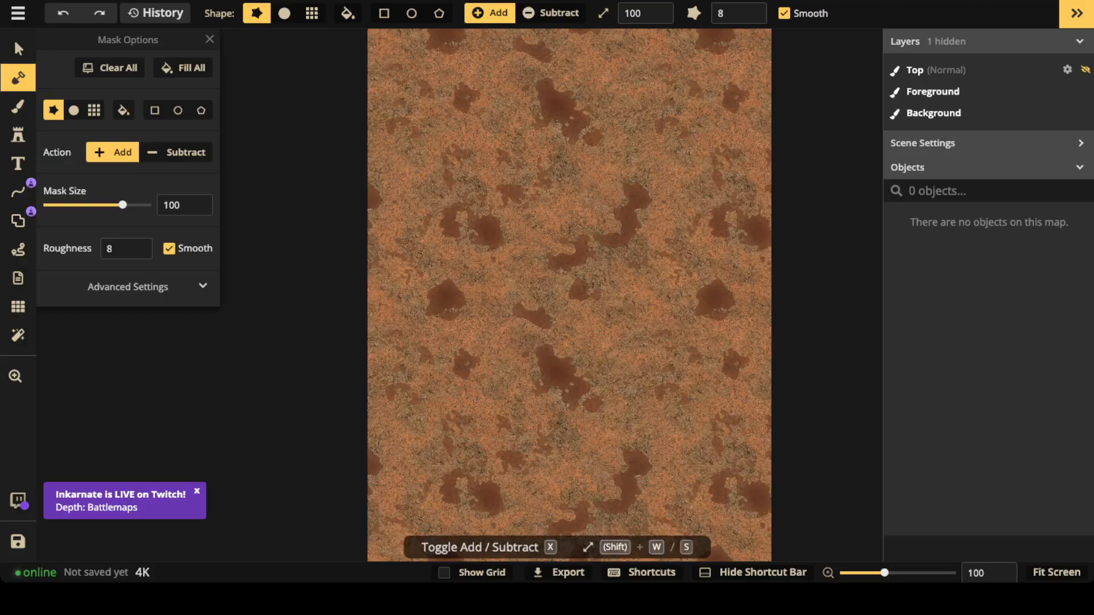
- Show the square map grid and set it to 15 columns and 20 rows
{"action": "scroll", "coordinate": [456, 94], "scroll_direction": "down", "scroll_amount": 3}
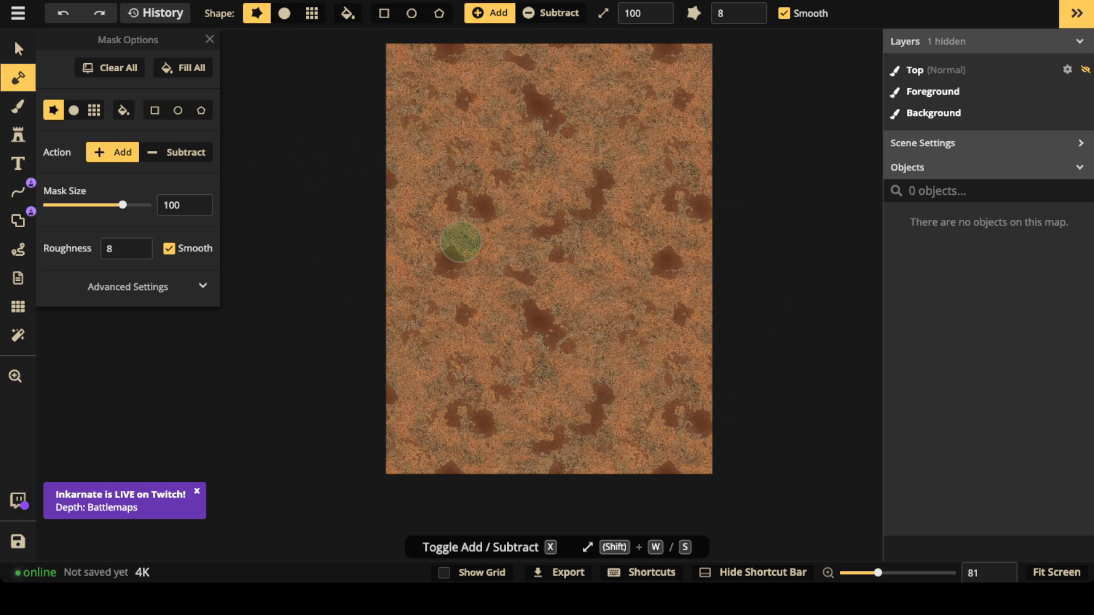
{"action": "left_click", "coordinate": [18, 306]}
{"action": "left_click", "coordinate": [49, 64]}
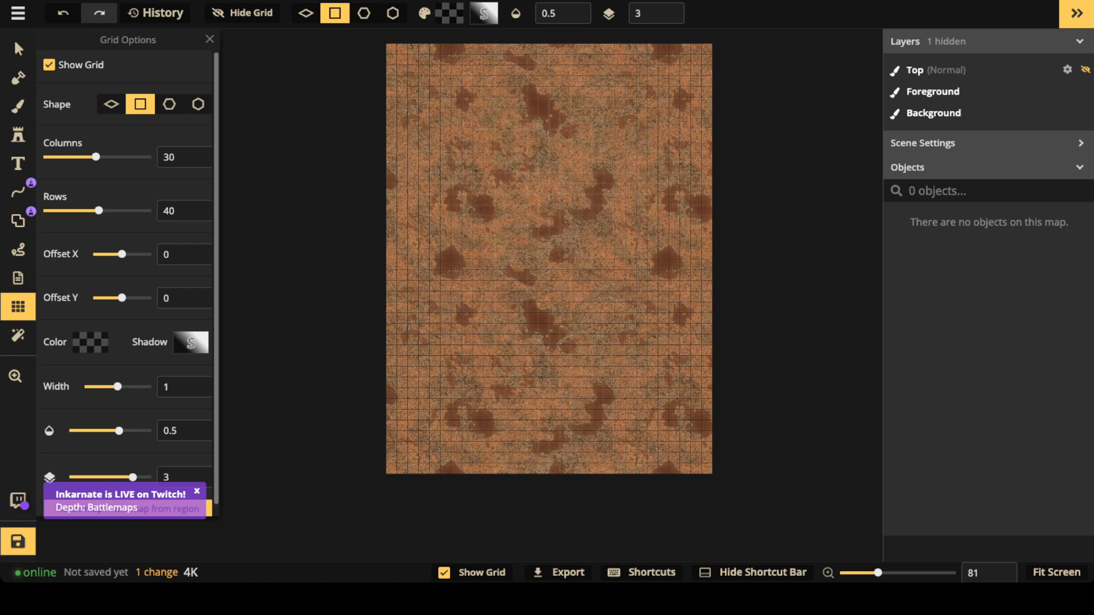
{"action": "double_click", "coordinate": [169, 157]}
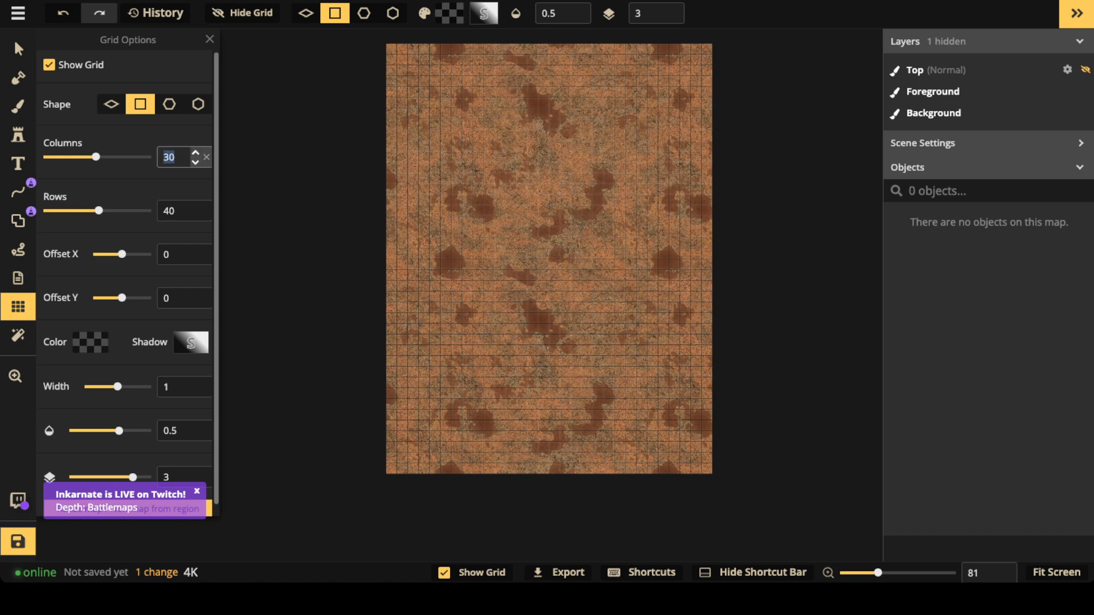
{"action": "type", "text": "15"}
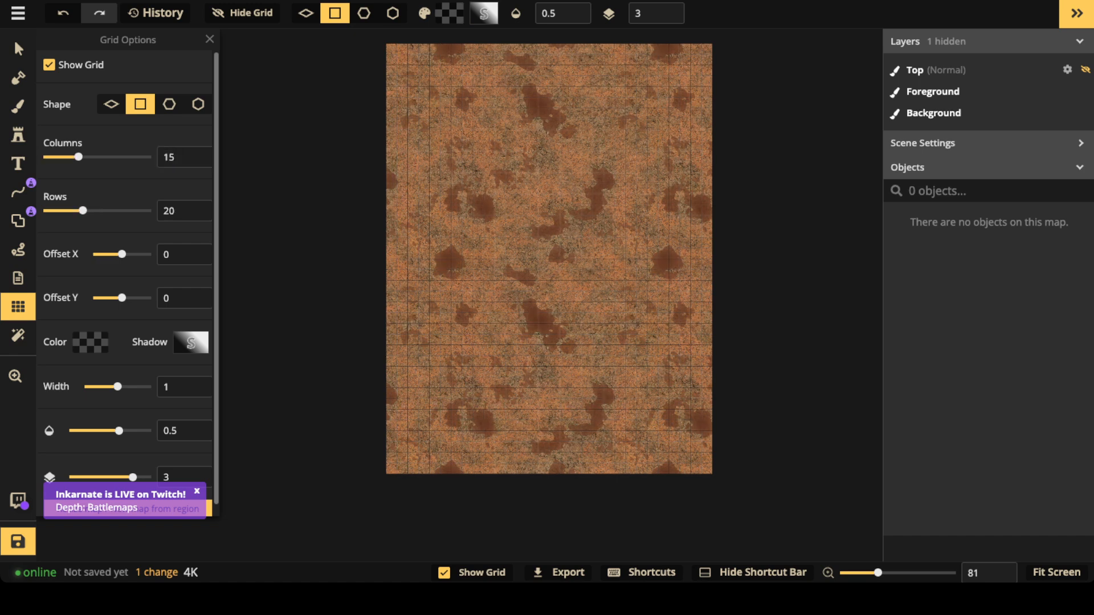
- Set the stroke for new shapes to the Castle Wall stamp from the Fantasy Battlemaps 2.0 Castle pack
{"action": "scroll", "coordinate": [509, 254], "scroll_direction": "up", "scroll_amount": 5}
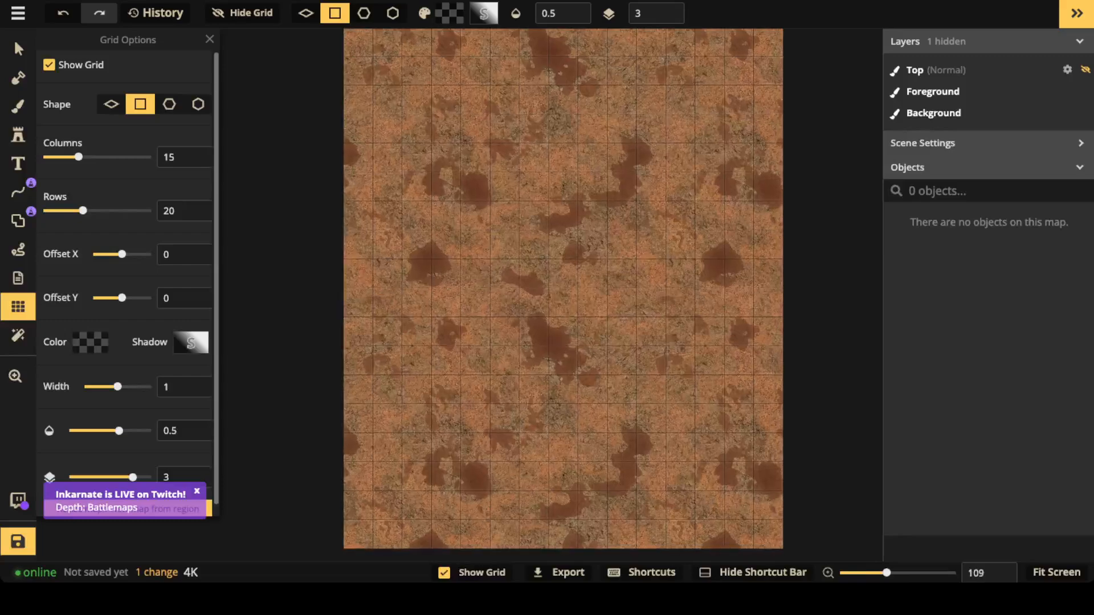
{"action": "left_click_drag", "start_coordinate": [508, 254], "coordinate": [500, 344]}
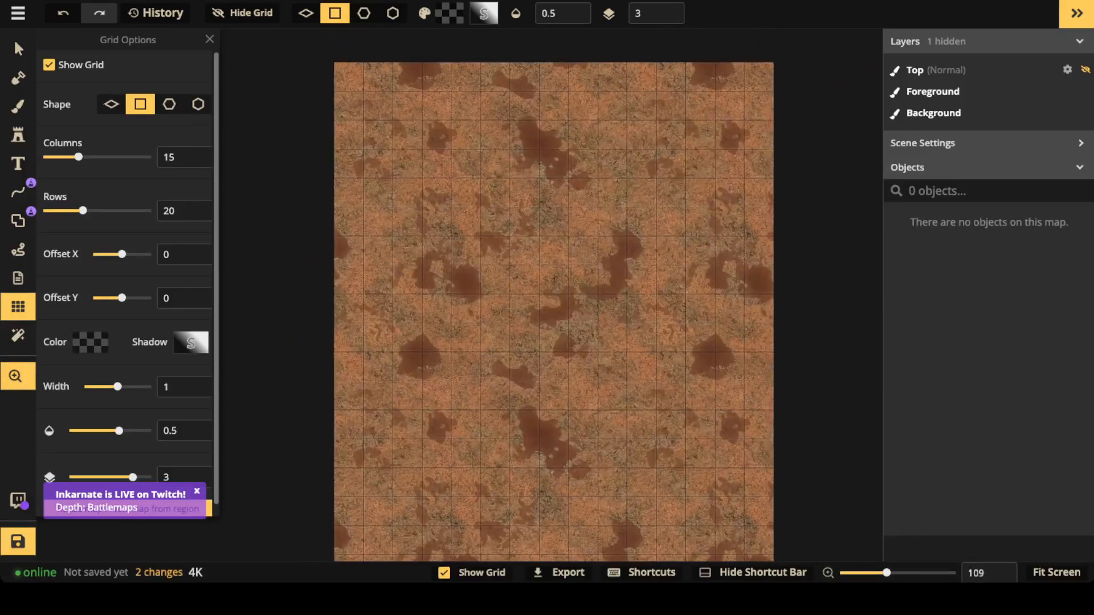
{"action": "scroll", "coordinate": [530, 272], "scroll_direction": "down", "scroll_amount": 3}
{"action": "left_click_drag", "start_coordinate": [530, 272], "coordinate": [512, 209]}
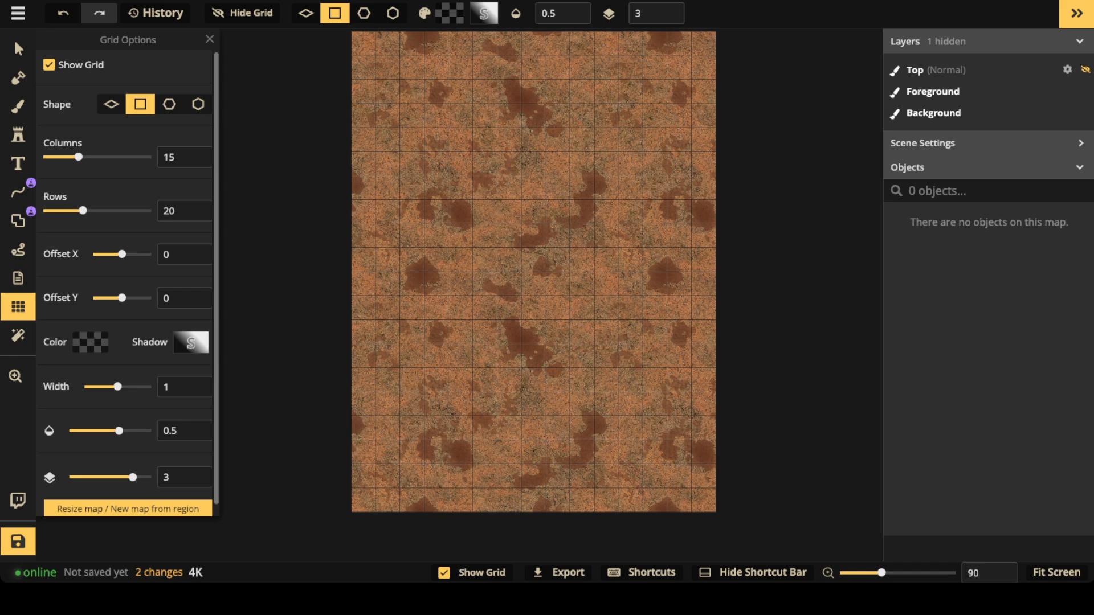
{"action": "left_click", "coordinate": [18, 220]}
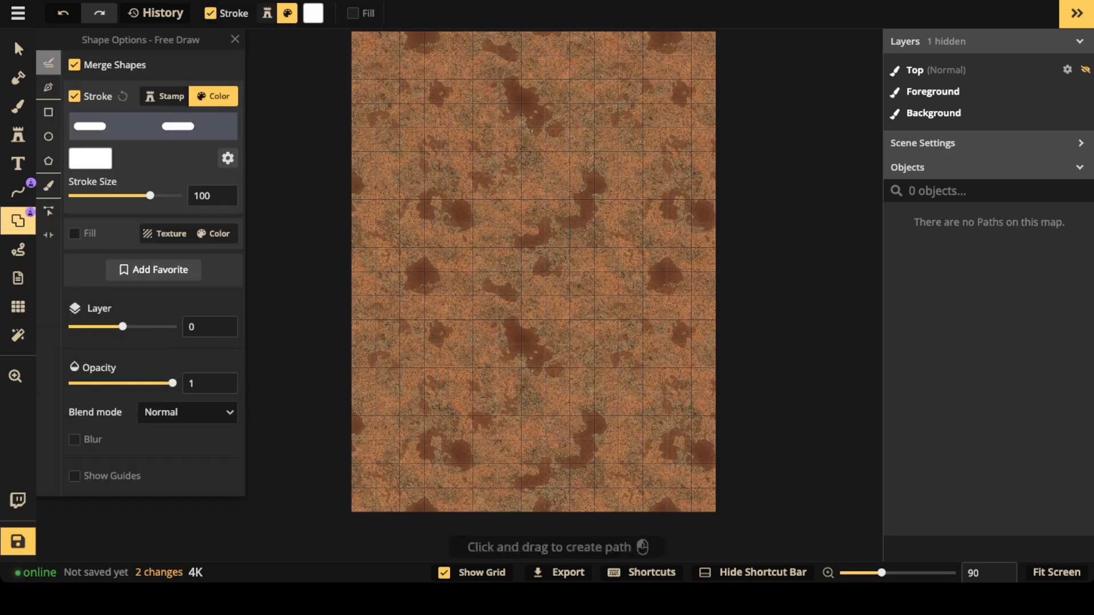
{"action": "left_click", "coordinate": [165, 96]}
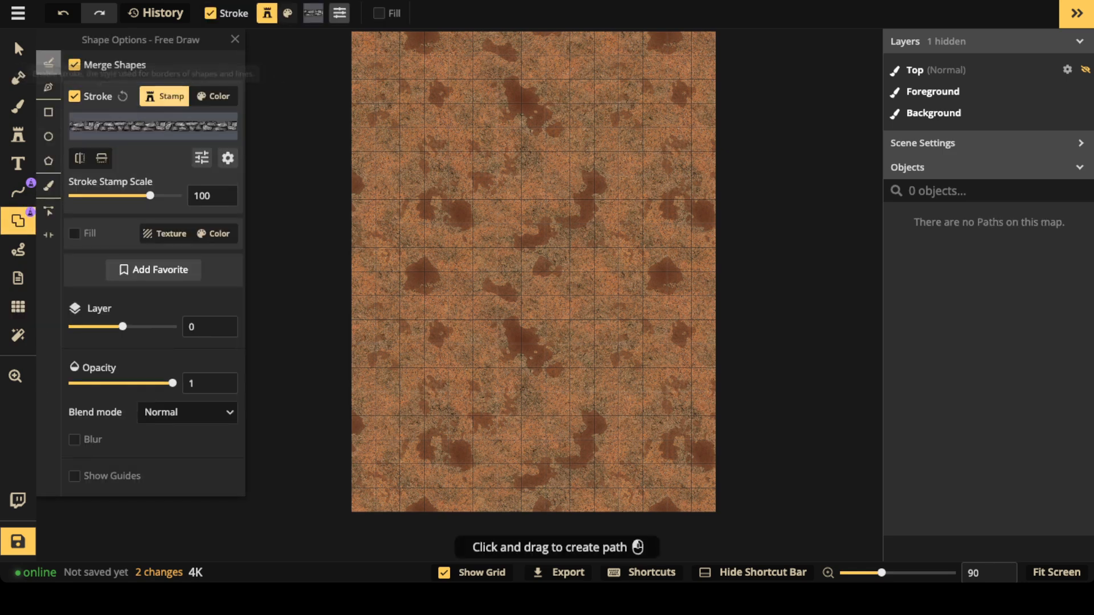
{"action": "left_click", "coordinate": [152, 126]}
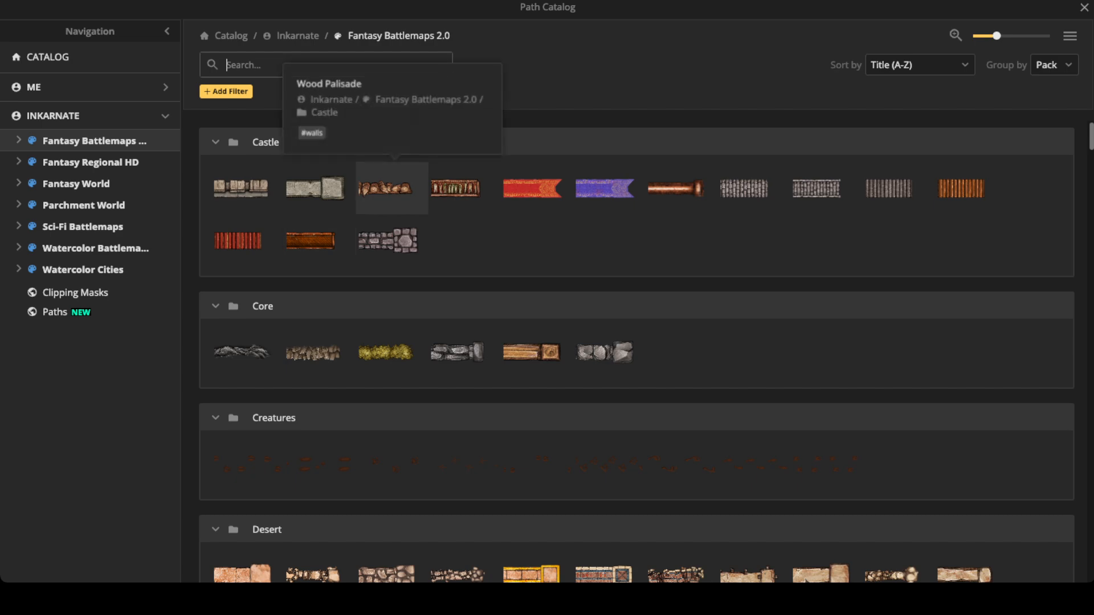
{"action": "left_click", "coordinate": [248, 188]}
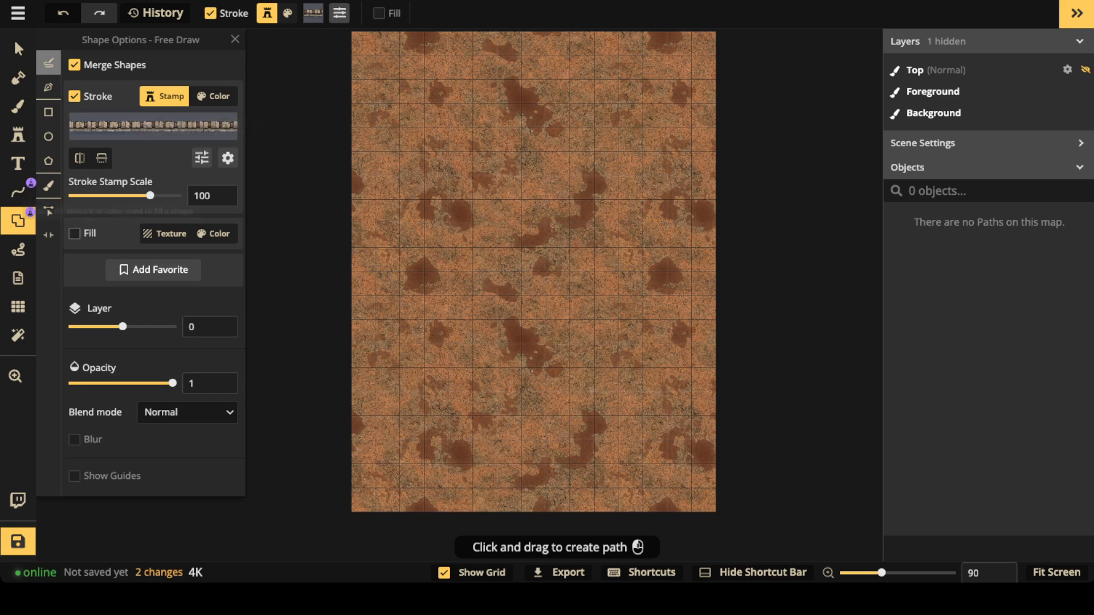
- Enable a texture fill for the shape and choose a light beige grainy texture from the Eastern pack
{"action": "left_click", "coordinate": [74, 233]}
{"action": "left_click", "coordinate": [165, 233]}
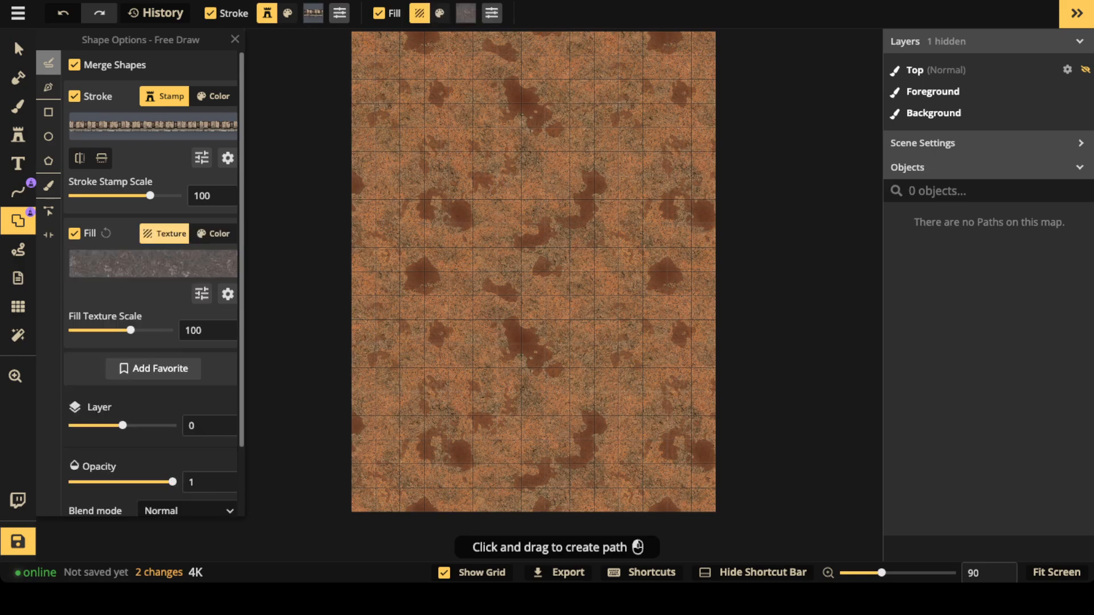
{"action": "left_click", "coordinate": [152, 263]}
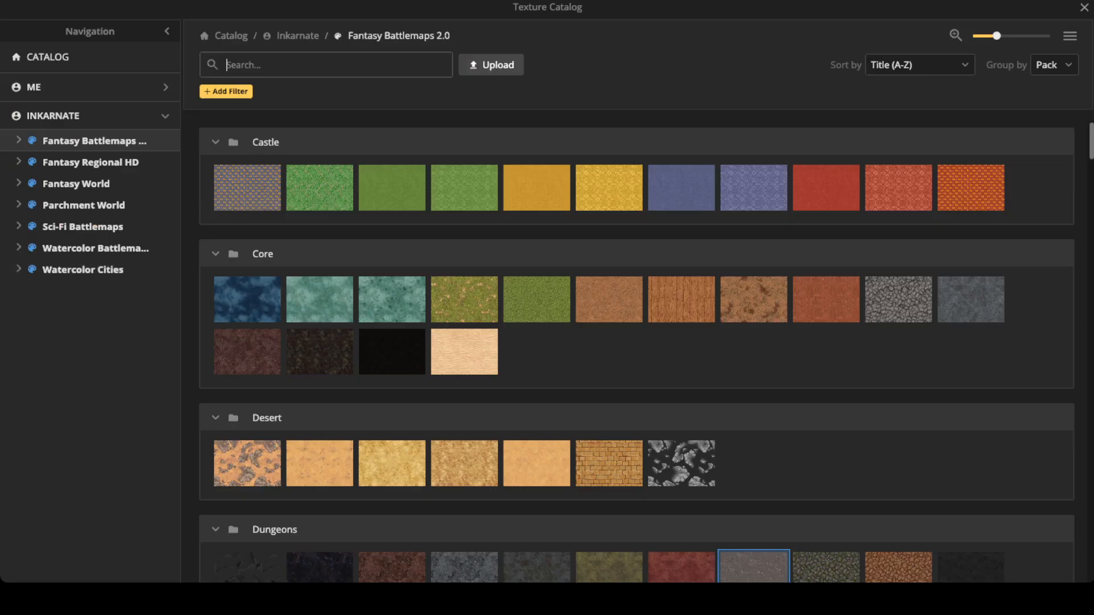
{"action": "scroll", "coordinate": [464, 334], "scroll_direction": "down", "scroll_amount": 6}
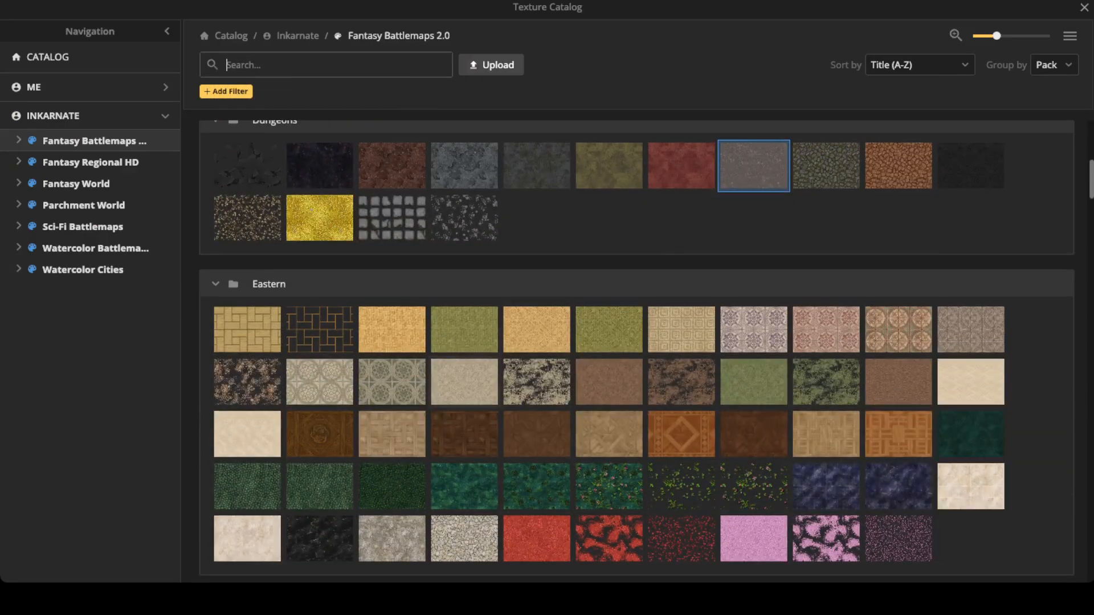
{"action": "left_click", "coordinate": [465, 381]}
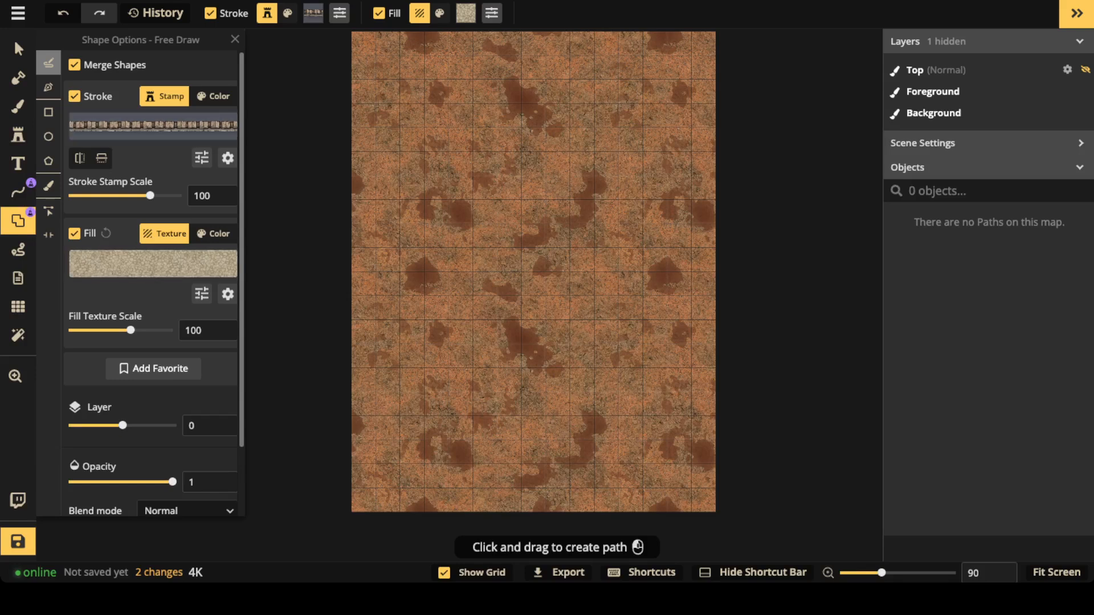
- Switch to the Pen shape tool and turn on snapping to the grid
{"action": "left_click", "coordinate": [49, 87]}
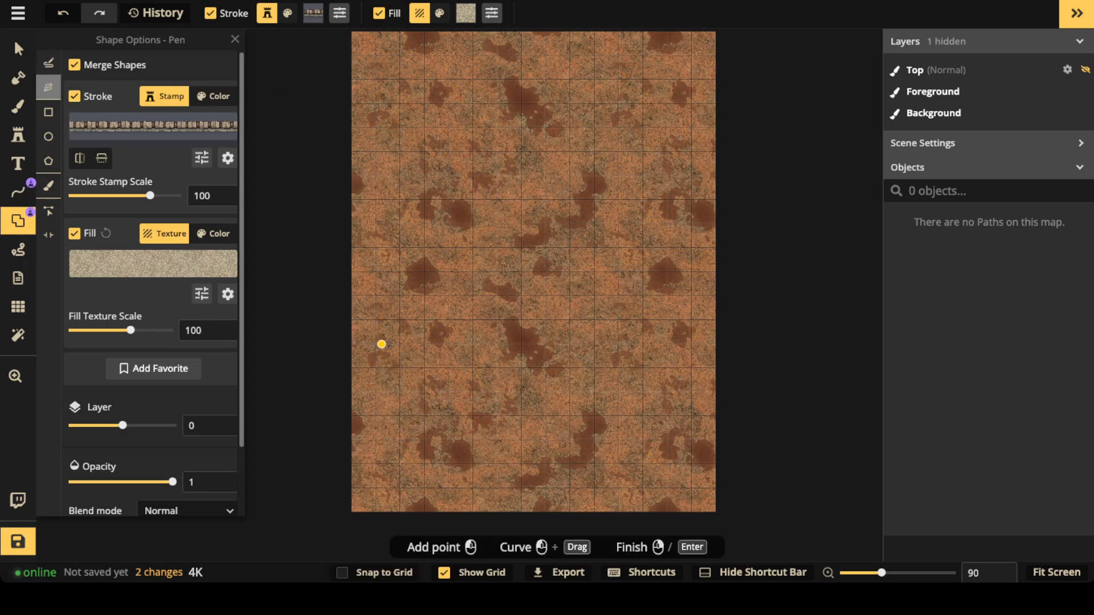
{"action": "scroll", "coordinate": [379, 342], "scroll_direction": "up", "scroll_amount": 1}
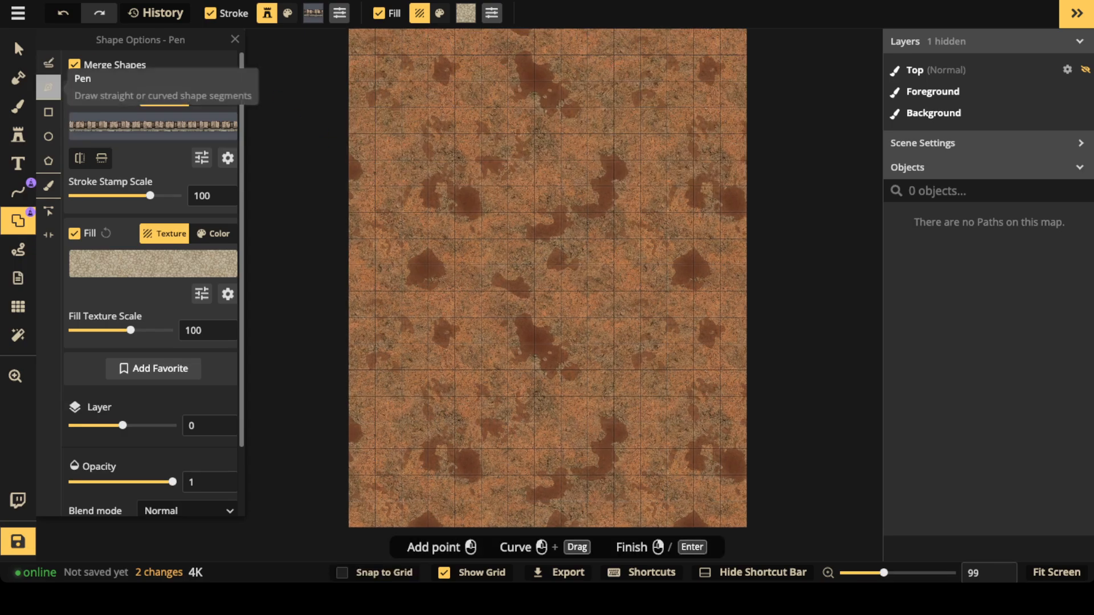
{"action": "scroll", "coordinate": [413, 318], "scroll_direction": "down", "scroll_amount": 1}
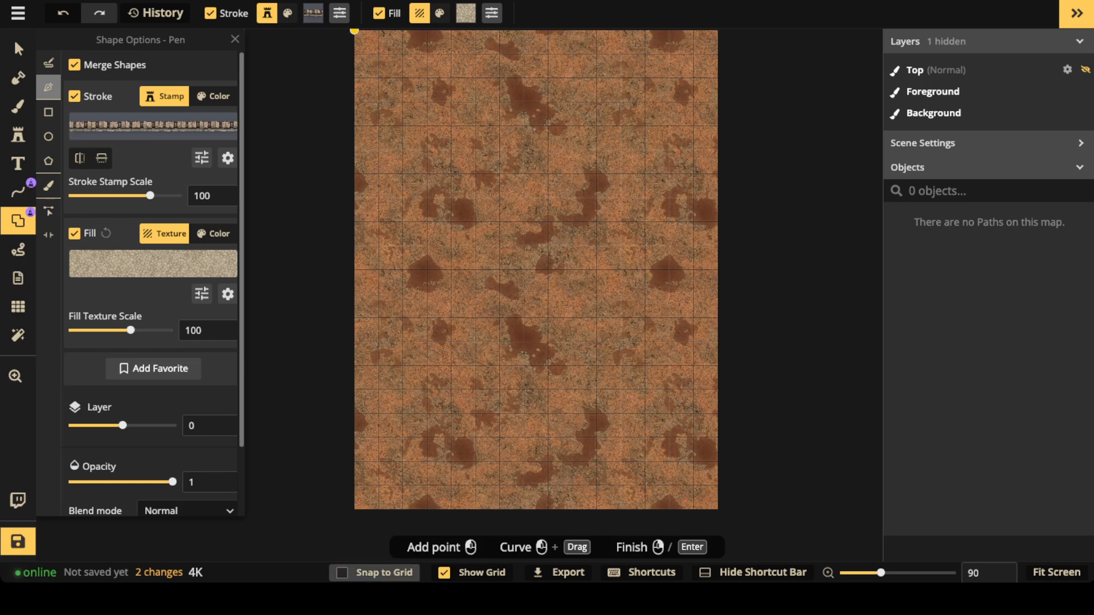
{"action": "left_click", "coordinate": [342, 573]}
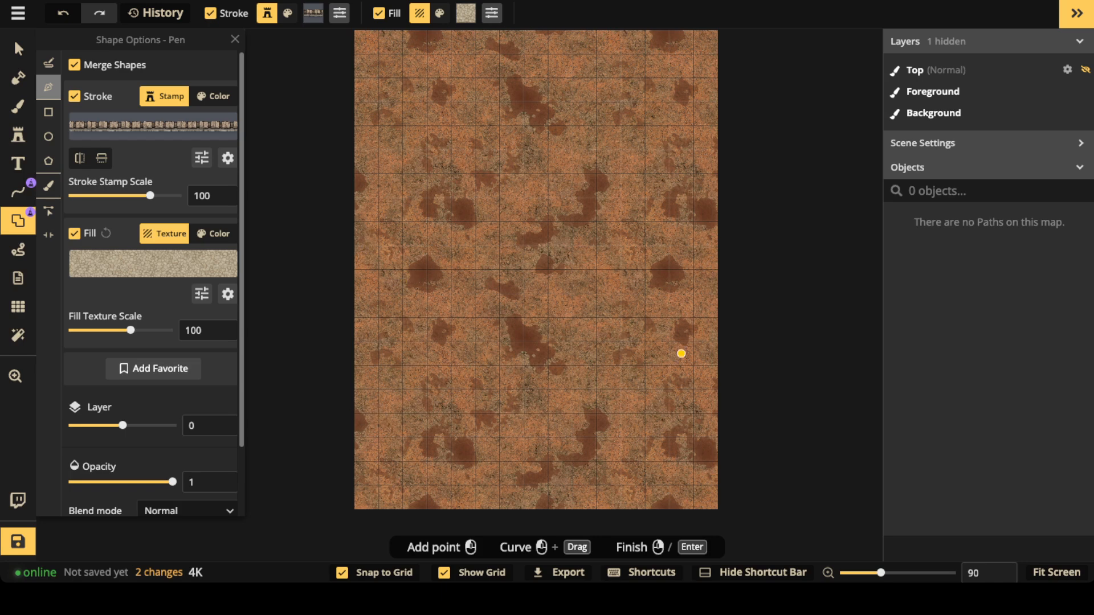
- Trace the wall outline from the map's left edge: 2 squares inward, 2 diagonally up, 9 up, 7 across, mirrored to the right edge
{"action": "scroll", "coordinate": [620, 282], "scroll_direction": "down", "scroll_amount": 1}
{"action": "scroll", "coordinate": [586, 214], "scroll_direction": "down", "scroll_amount": 1}
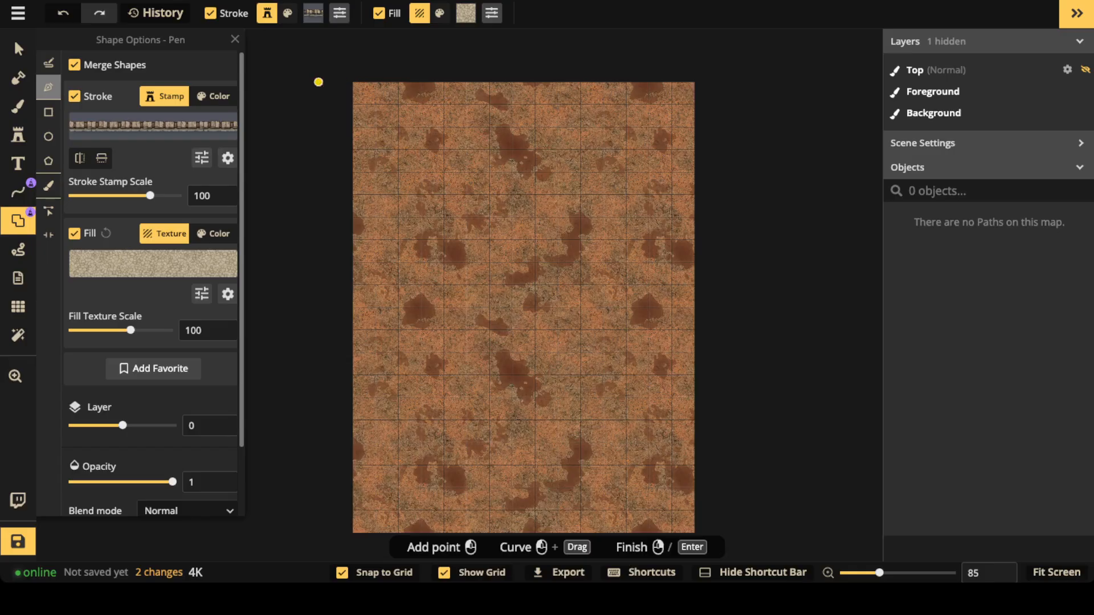
{"action": "scroll", "coordinate": [353, 352], "scroll_direction": "down", "scroll_amount": 1}
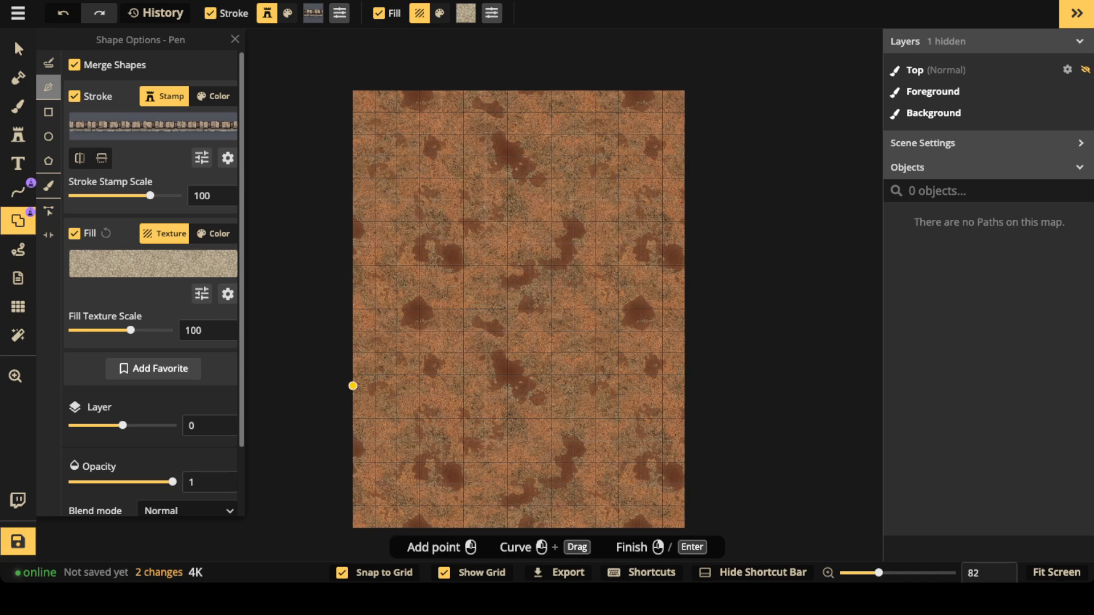
{"action": "left_click", "coordinate": [353, 396]}
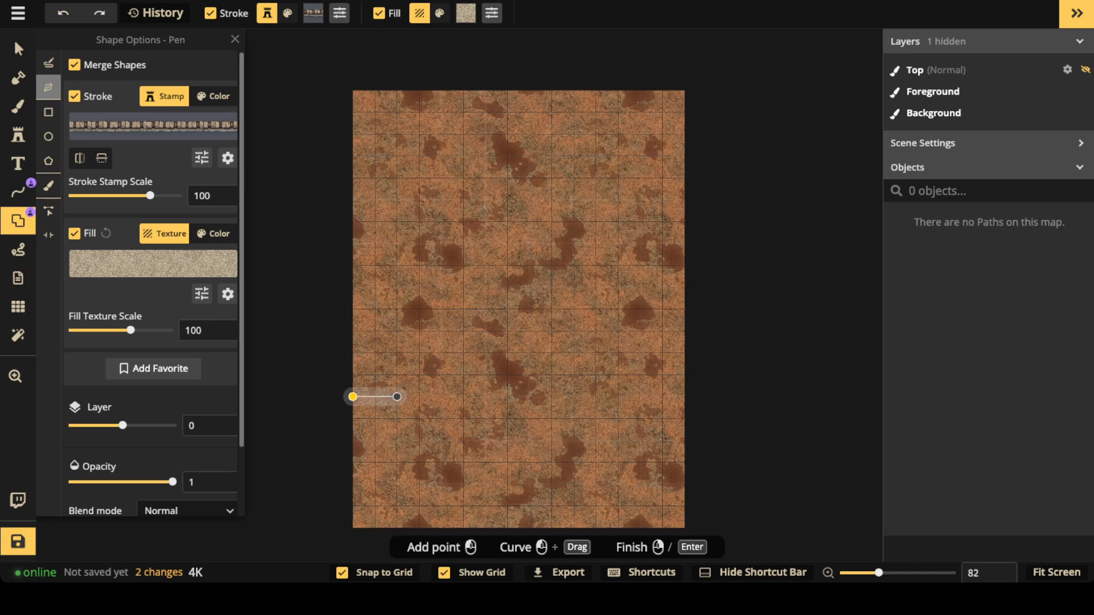
{"action": "left_click", "coordinate": [396, 397]}
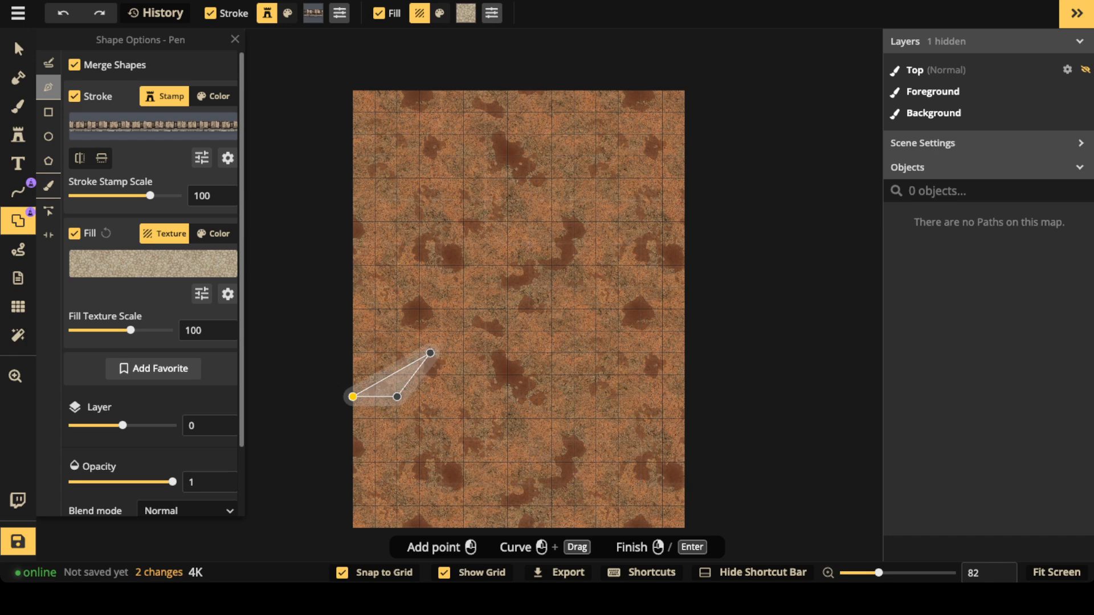
{"action": "left_click", "coordinate": [441, 352]}
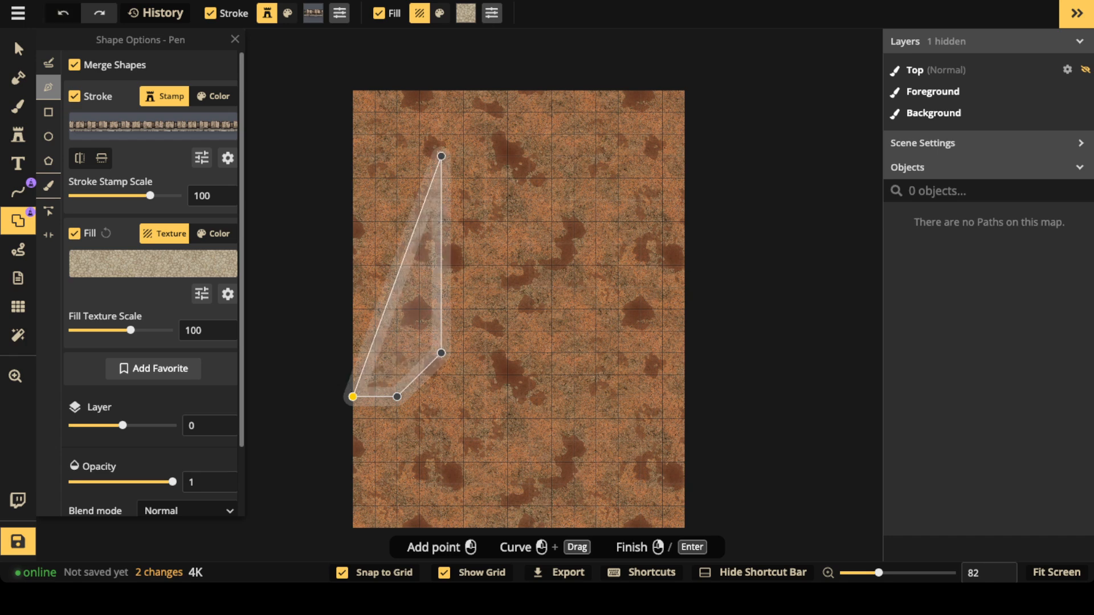
{"action": "left_click", "coordinate": [441, 155]}
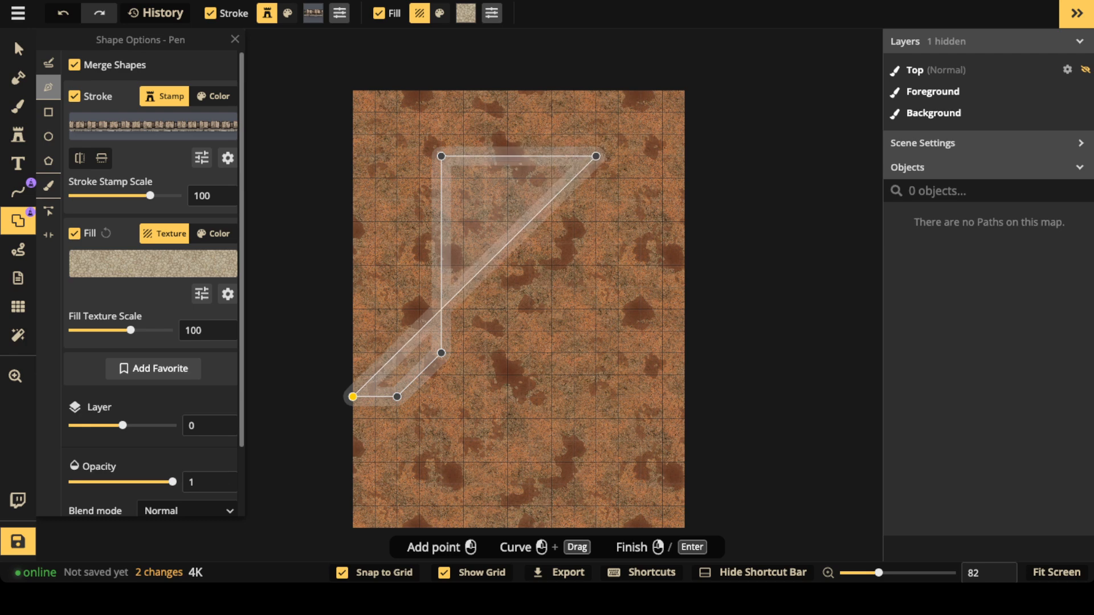
{"action": "scroll", "coordinate": [596, 156], "scroll_direction": "up", "scroll_amount": 3}
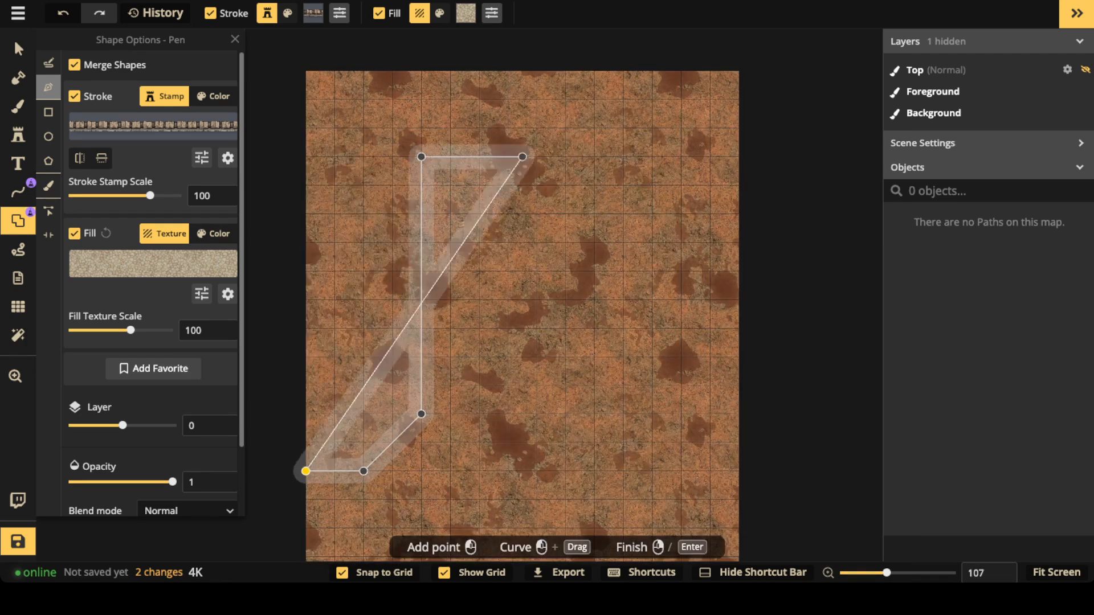
{"action": "left_click", "coordinate": [624, 157]}
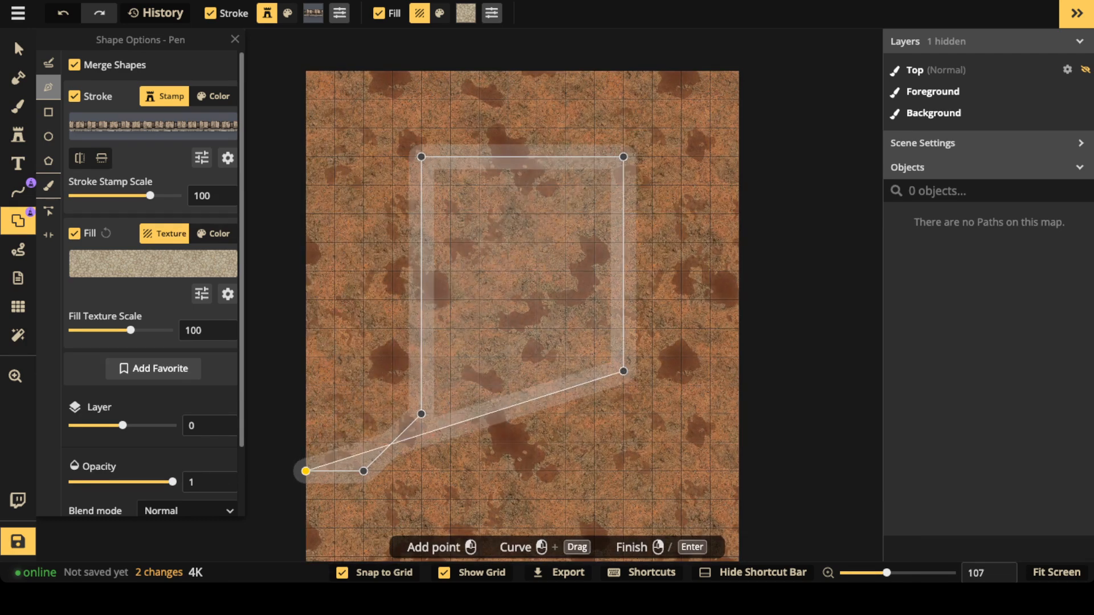
{"action": "left_click", "coordinate": [623, 414]}
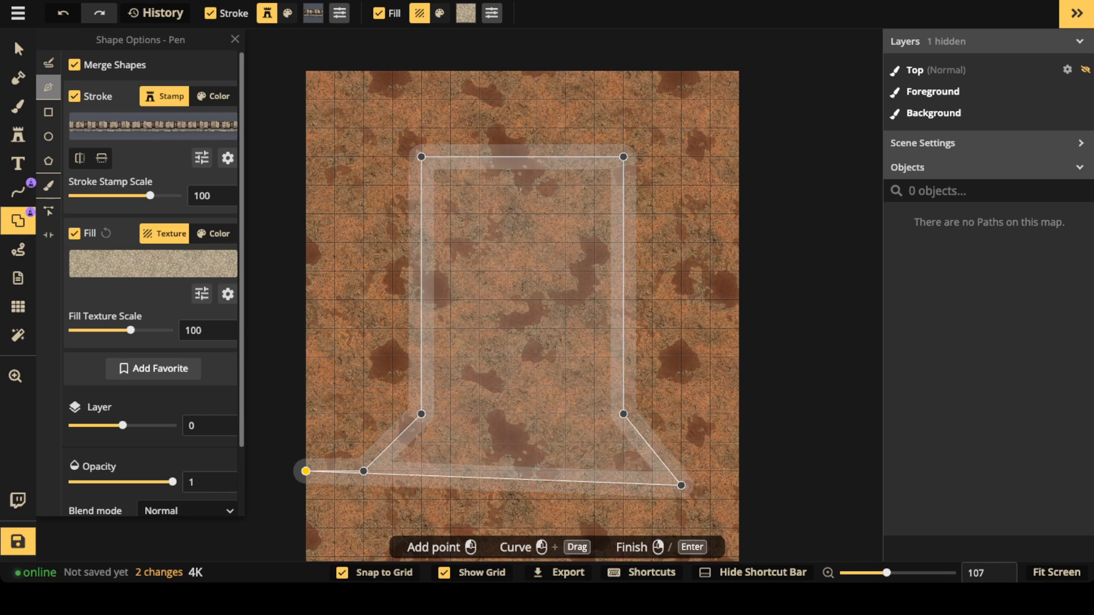
{"action": "left_click", "coordinate": [681, 472]}
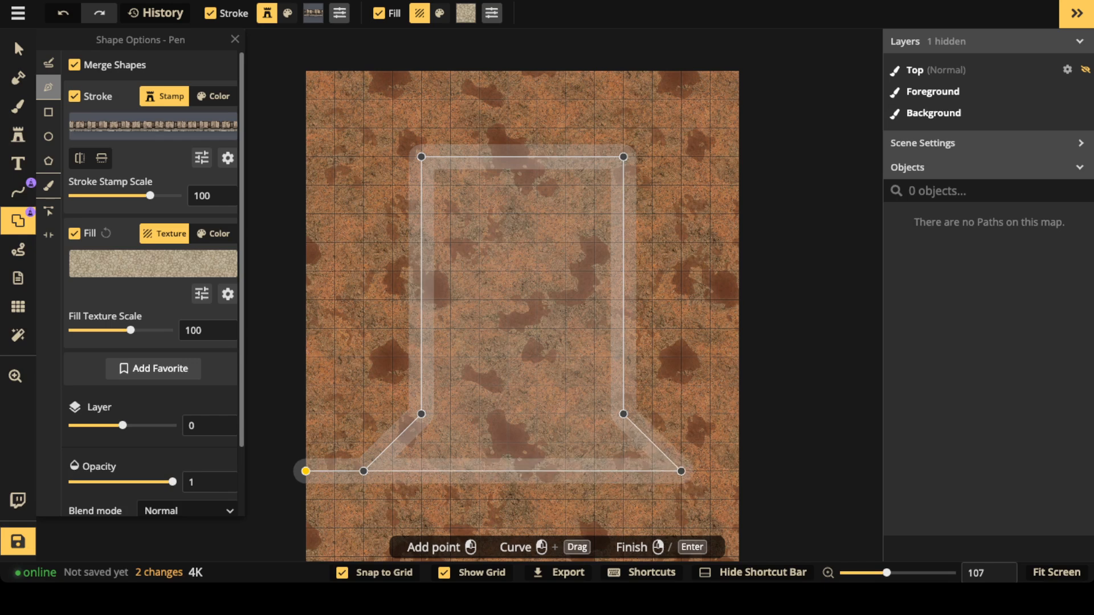
{"action": "left_click", "coordinate": [739, 472]}
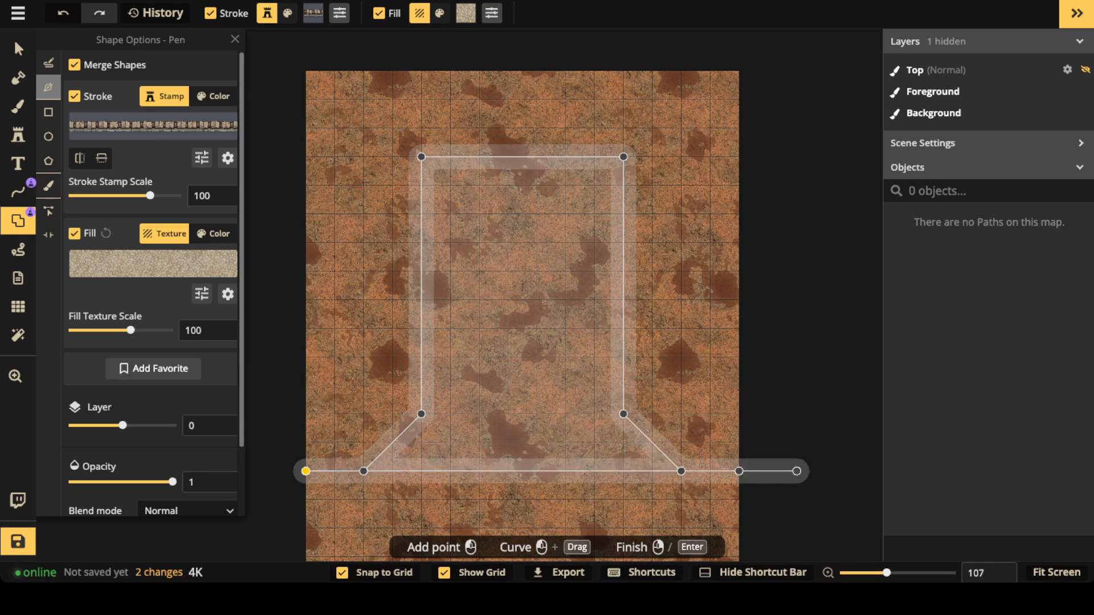
- Carry the outline about 2 squares outside the map's right, top and left edges back to the starting level, then add it as a shape
{"action": "left_click", "coordinate": [797, 472]}
{"action": "left_click_drag", "start_coordinate": [797, 57], "coordinate": [797, 172]}
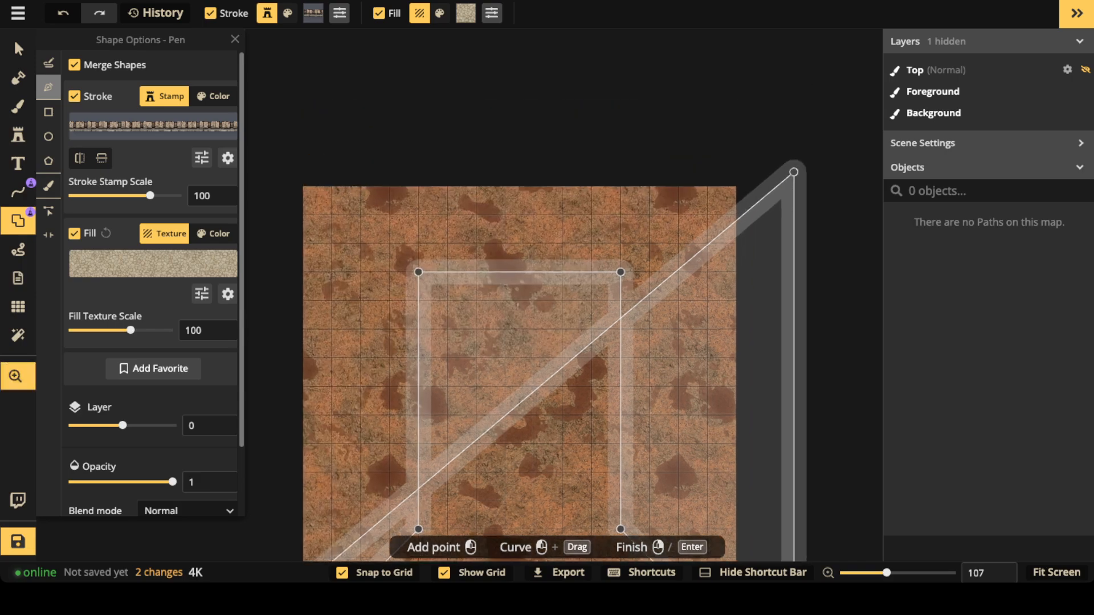
{"action": "left_click", "coordinate": [797, 128]}
{"action": "left_click_drag", "start_coordinate": [348, 128], "coordinate": [541, 91]}
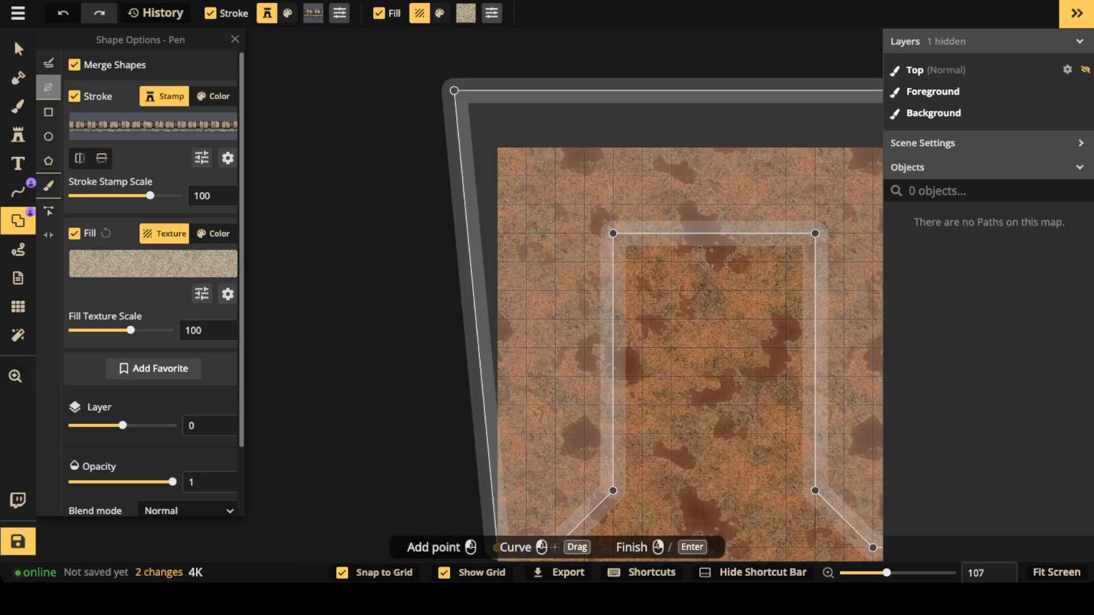
{"action": "left_click", "coordinate": [439, 105]}
{"action": "left_click_drag", "start_coordinate": [439, 530], "coordinate": [452, 287]}
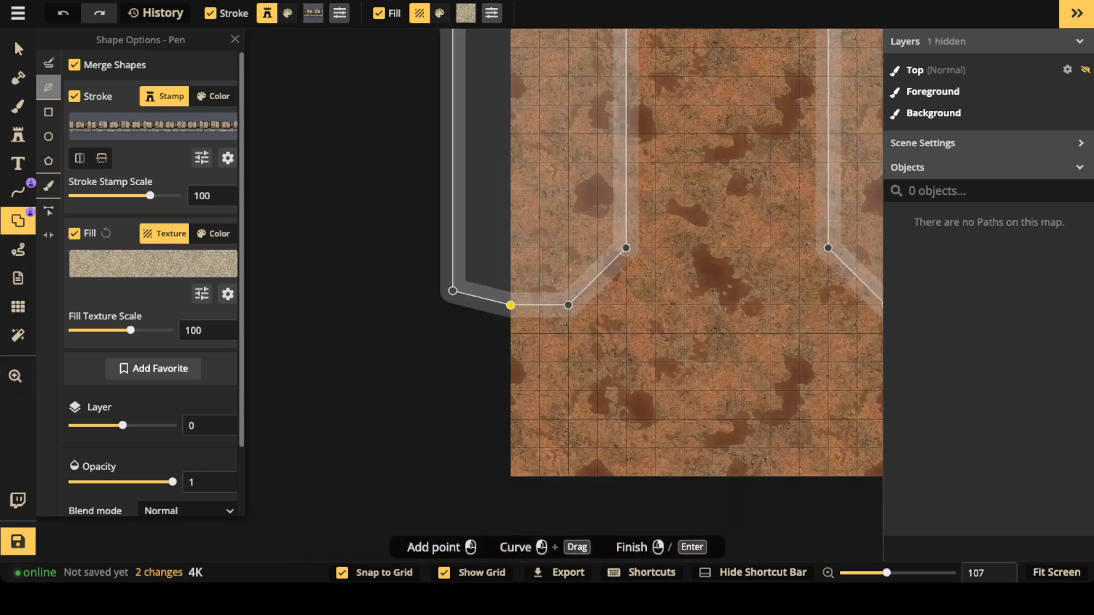
{"action": "left_click", "coordinate": [453, 305]}
{"action": "key", "text": "Return"}
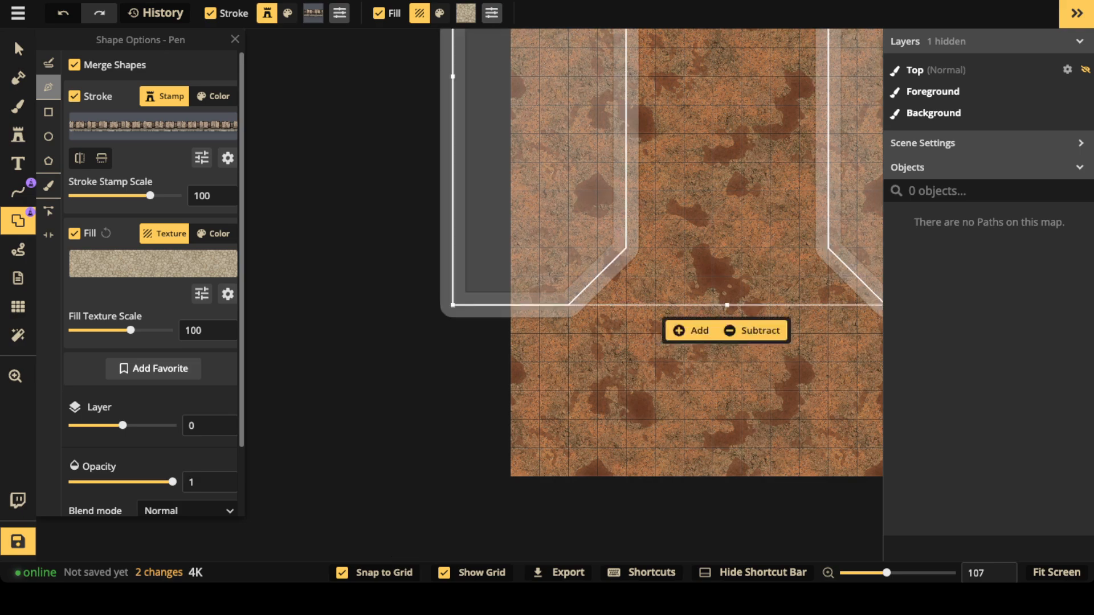
{"action": "left_click", "coordinate": [691, 331]}
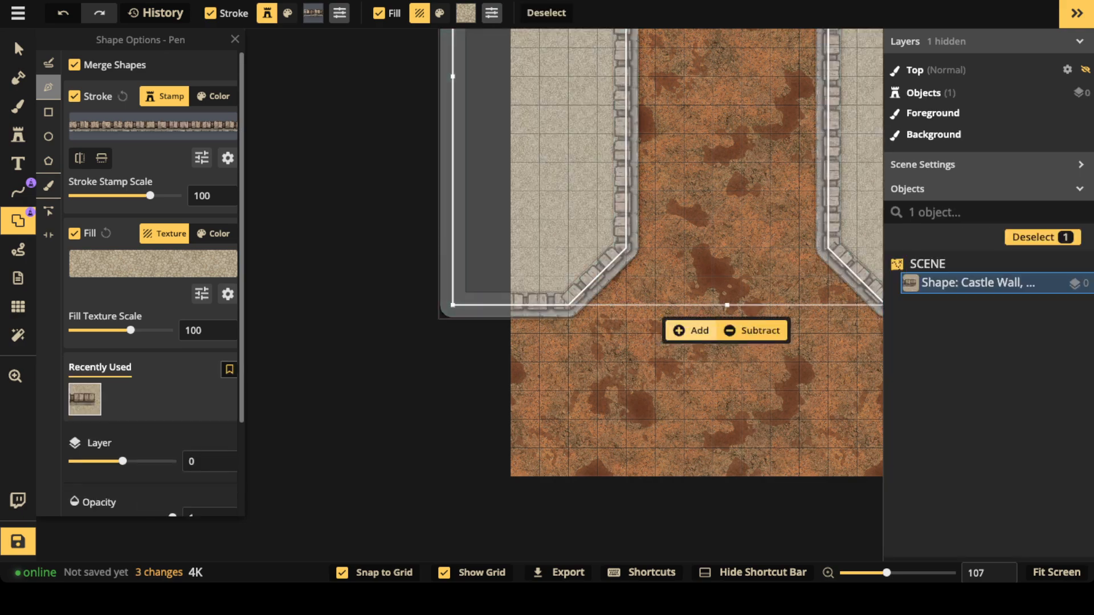
- Select the castle-wall shape and flip its stroke stamp vertically so the wall's other side faces the central area
{"action": "left_click", "coordinate": [18, 49]}
{"action": "scroll", "coordinate": [633, 317], "scroll_direction": "down", "scroll_amount": 2}
{"action": "left_click_drag", "start_coordinate": [633, 317], "coordinate": [402, 345]}
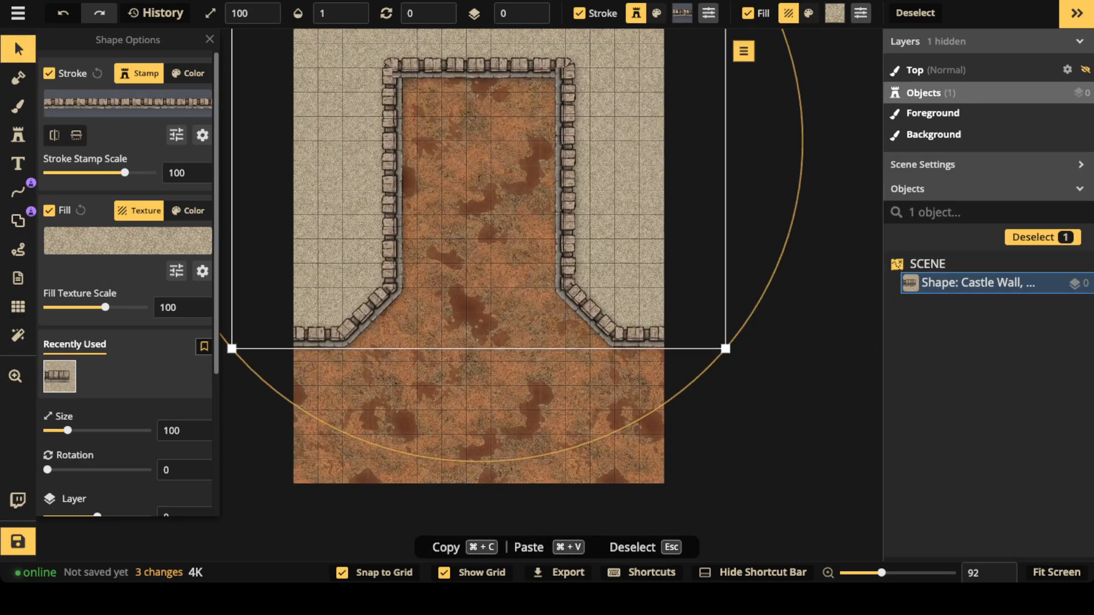
{"action": "left_click_drag", "start_coordinate": [484, 285], "coordinate": [486, 406]}
{"action": "left_click", "coordinate": [18, 49]}
{"action": "left_click", "coordinate": [342, 228]}
{"action": "left_click", "coordinate": [342, 228]}
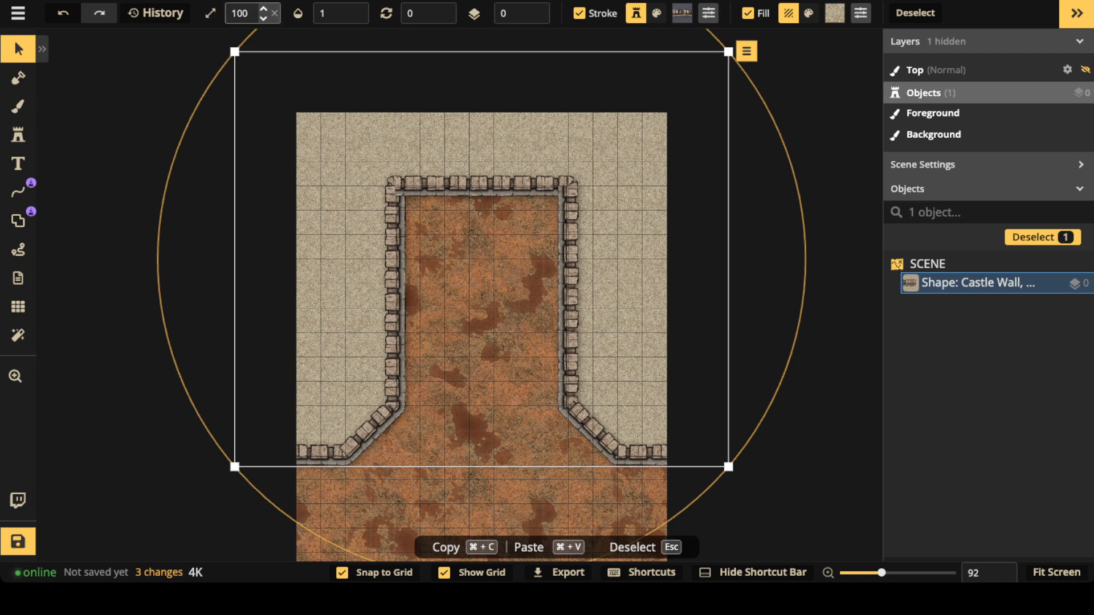
{"action": "left_click", "coordinate": [19, 49]}
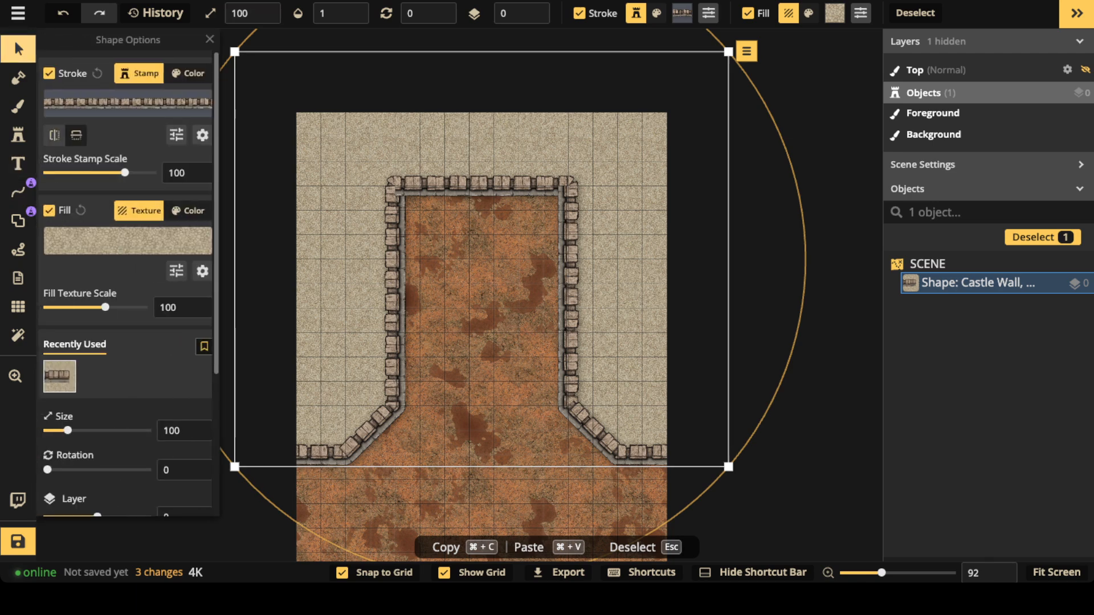
{"action": "left_click", "coordinate": [76, 136]}
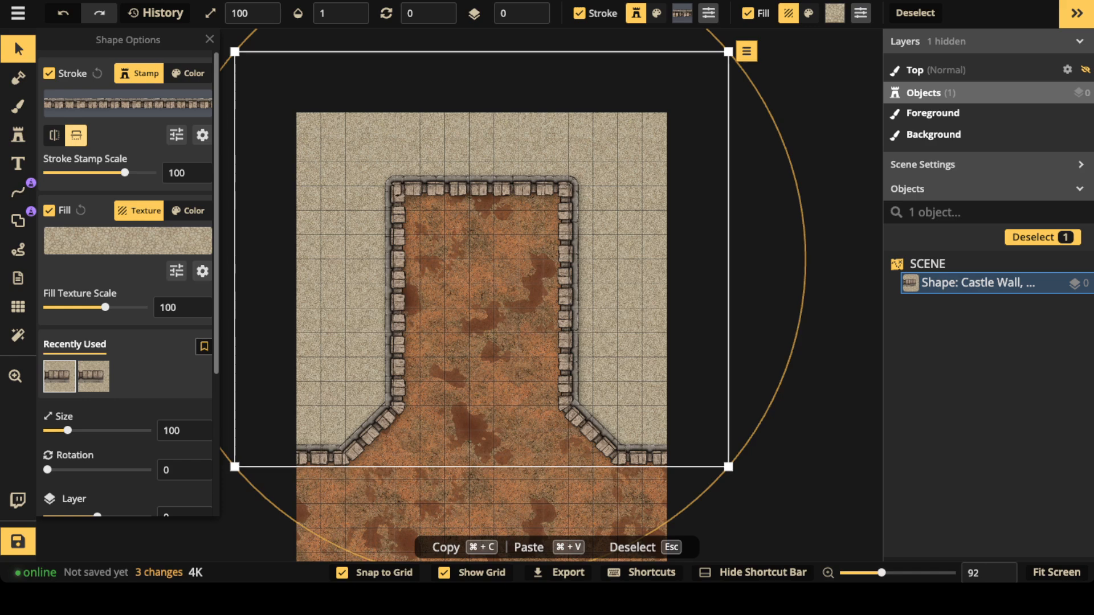
- Reduce the wall shape's stroke stamp scale to 65 and deselect the shape
{"action": "scroll", "coordinate": [413, 245], "scroll_direction": "down", "scroll_amount": 1}
{"action": "scroll", "coordinate": [420, 246], "scroll_direction": "down", "scroll_amount": 1}
{"action": "mouse_move", "coordinate": [419, 246]}
{"action": "left_mouse_down"}
{"action": "mouse_move", "coordinate": [419, 300]}
{"action": "mouse_move", "coordinate": [419, 247]}
{"action": "mouse_move", "coordinate": [419, 257]}
{"action": "left_mouse_up"}
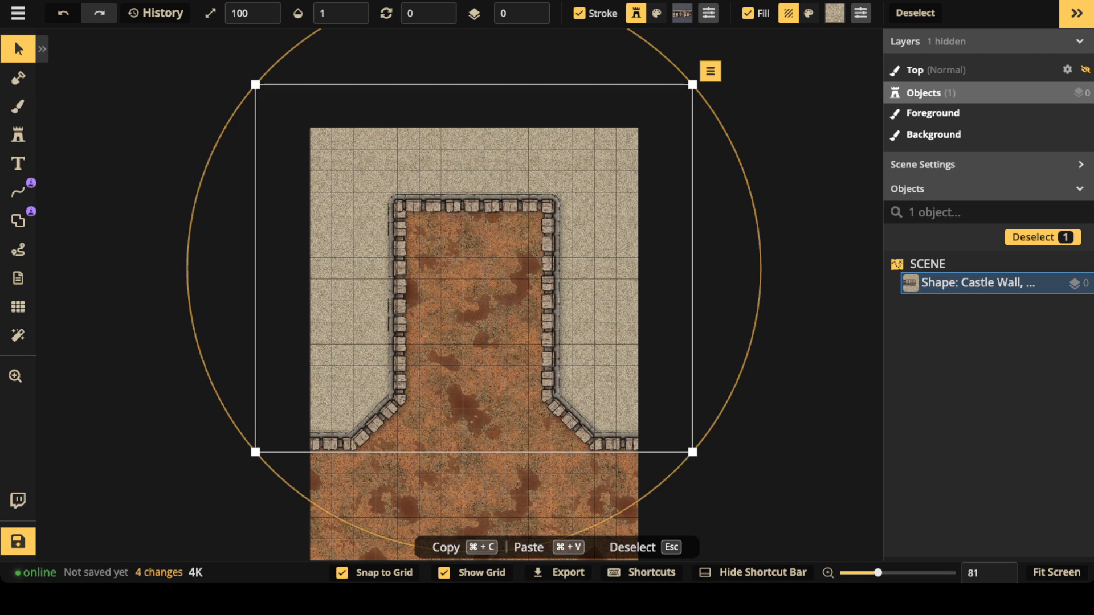
{"action": "left_click", "coordinate": [43, 49]}
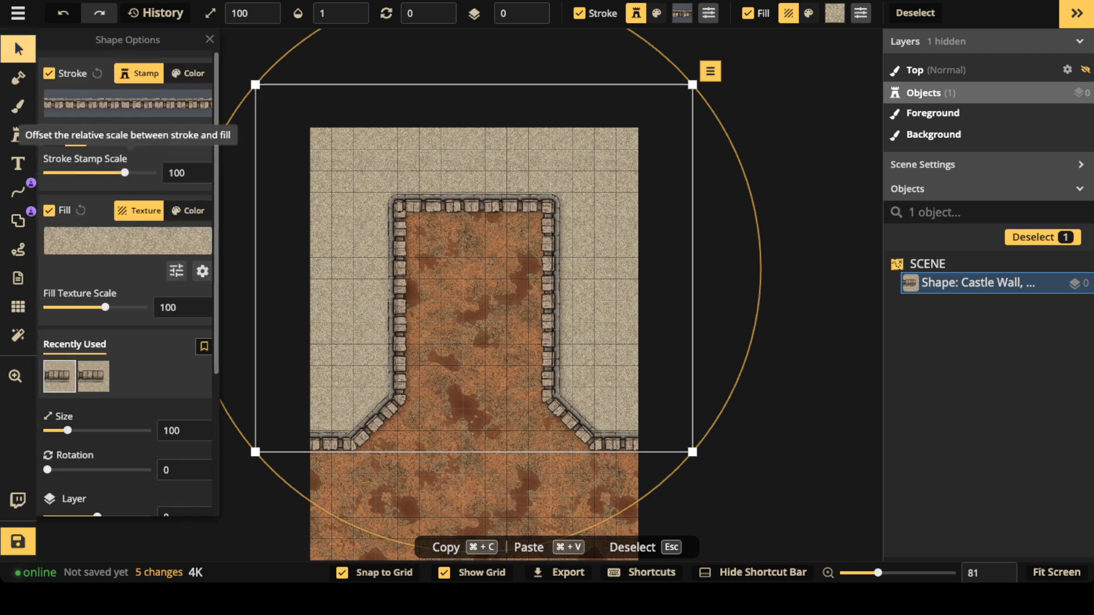
{"action": "left_click_drag", "start_coordinate": [125, 172], "coordinate": [118, 172]}
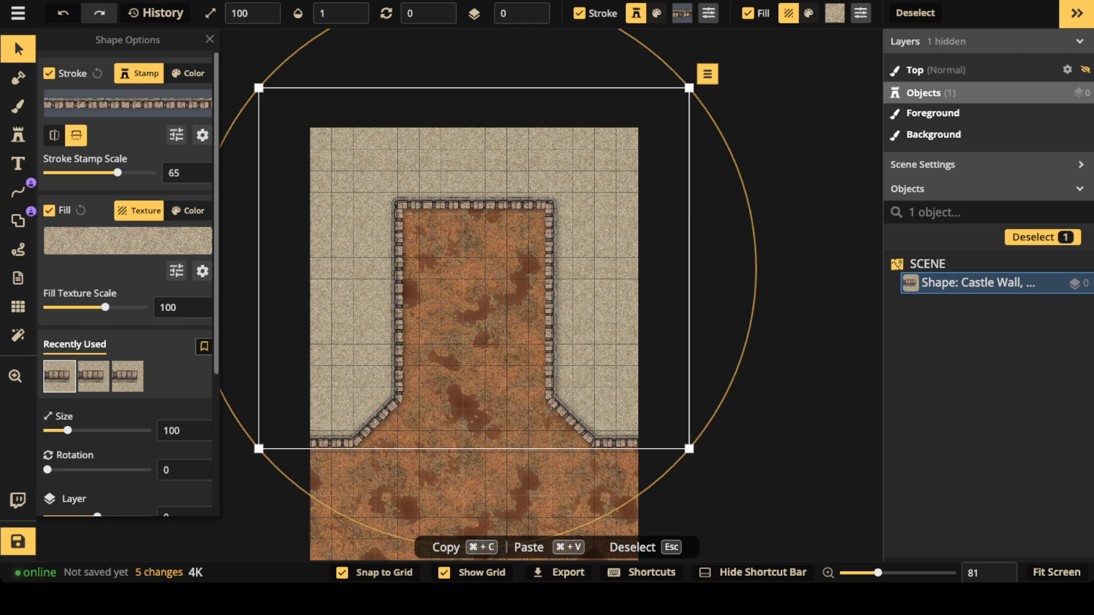
{"action": "key", "text": "Escape"}
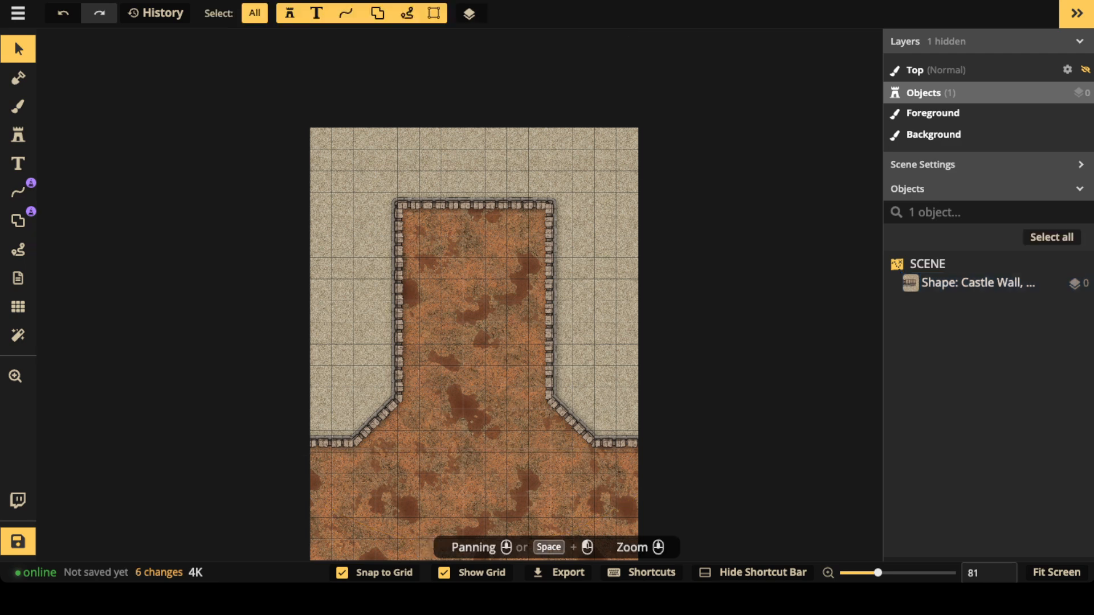
- Return to the Shape tool and set the layer for new shapes to -1
{"action": "left_click", "coordinate": [19, 220]}
{"action": "scroll", "coordinate": [430, 235], "scroll_direction": "down", "scroll_amount": 1}
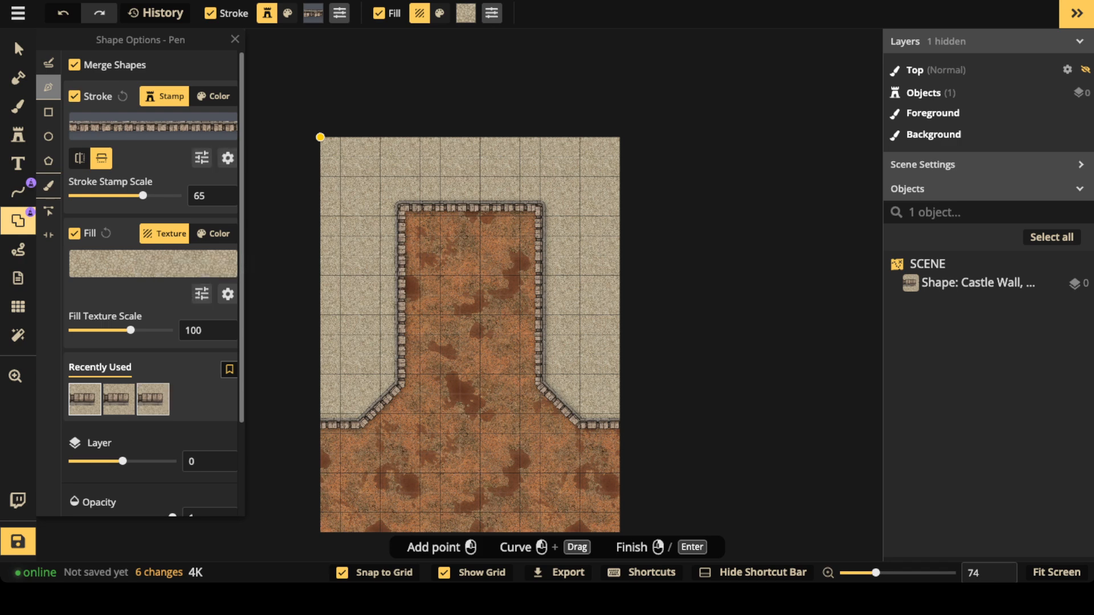
{"action": "scroll", "coordinate": [153, 399], "scroll_direction": "down", "scroll_amount": 1}
{"action": "left_click", "coordinate": [221, 439]}
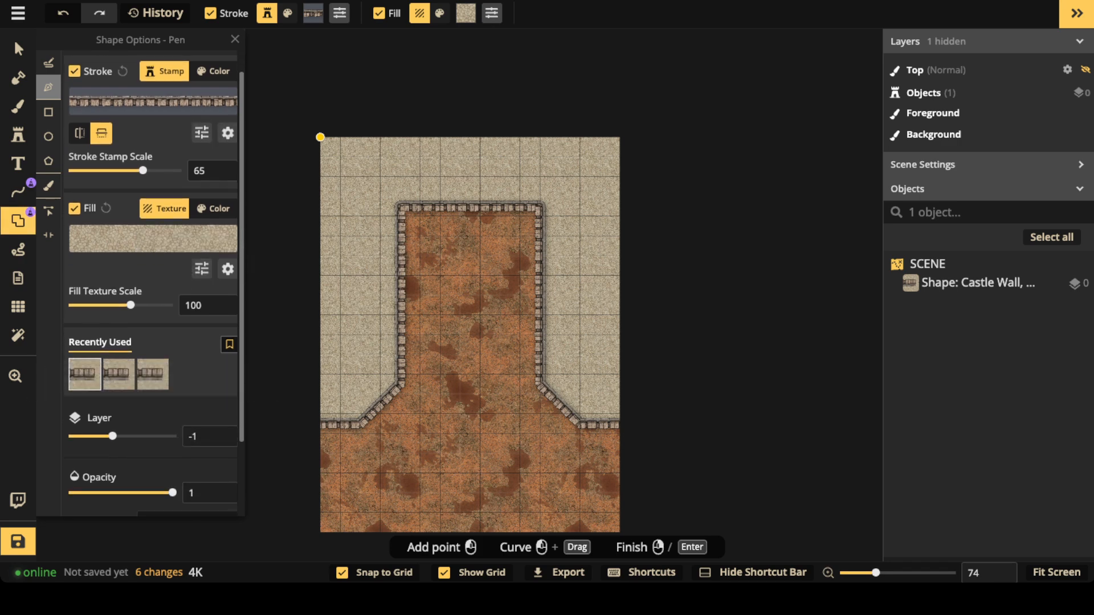
{"action": "scroll", "coordinate": [85, 74], "scroll_direction": "up", "scroll_amount": 1}
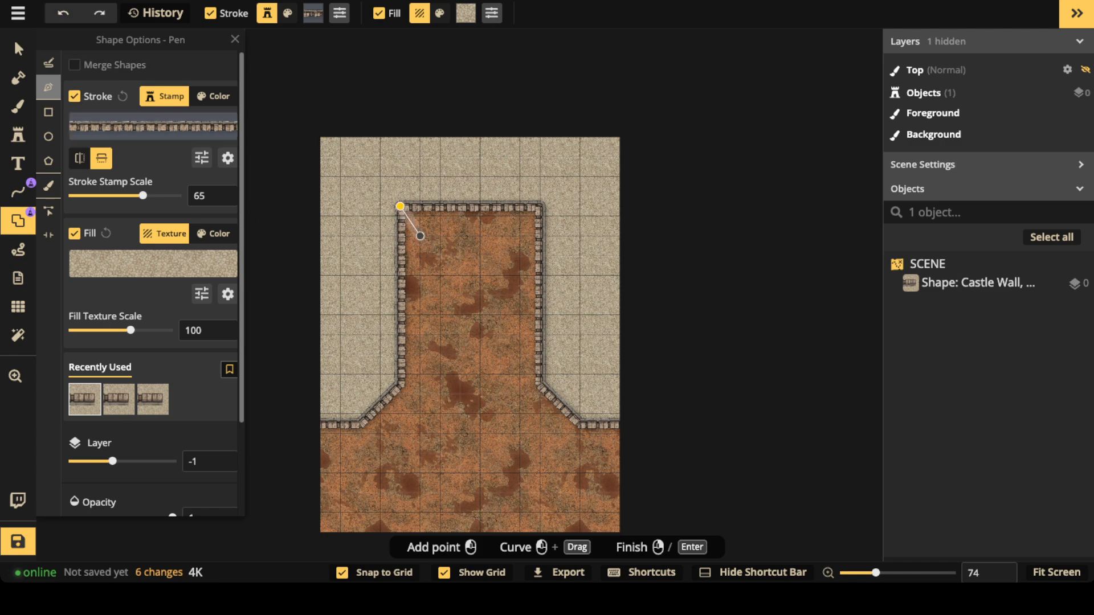
- Draw two stacked wall rectangles spanning the central corridor's width, the upper about 4.5 squares tall and the lower about 4
{"action": "left_click", "coordinate": [48, 113]}
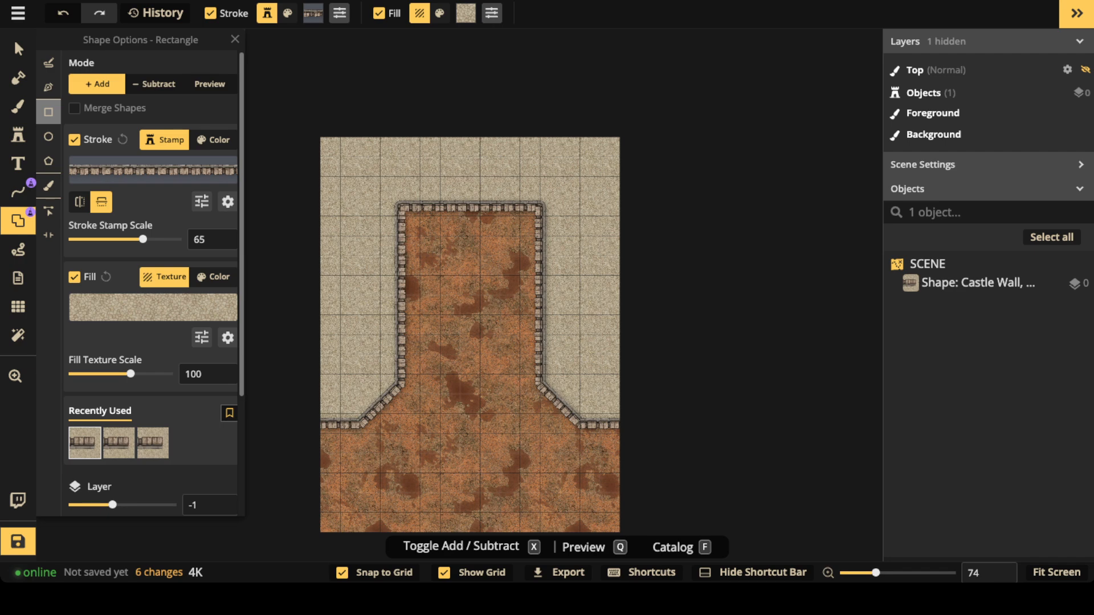
{"action": "left_click_drag", "start_coordinate": [397, 202], "coordinate": [542, 298]}
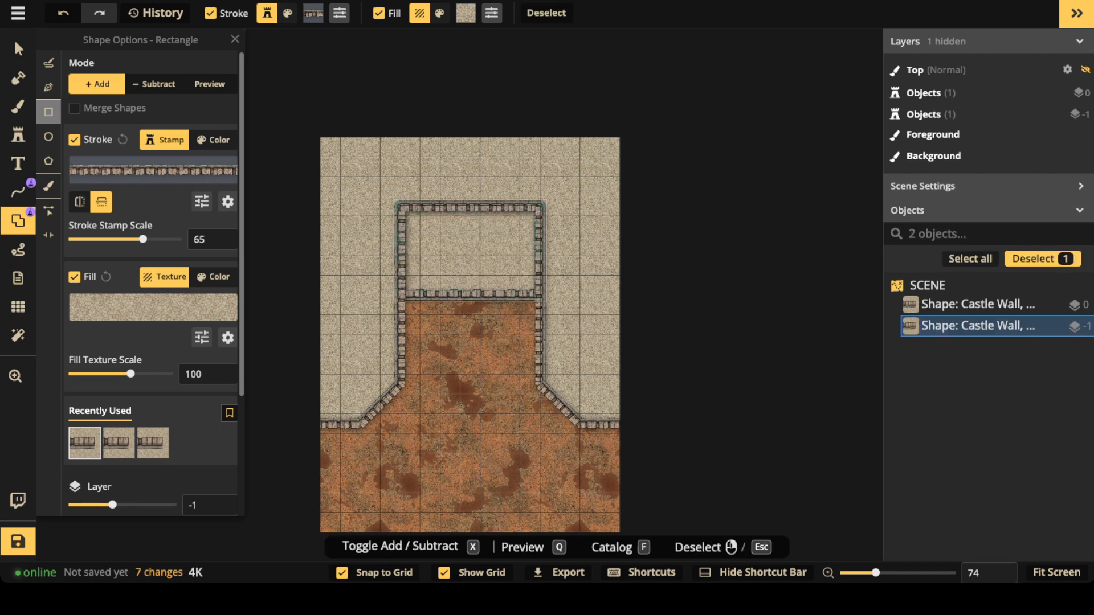
{"action": "left_click_drag", "start_coordinate": [397, 292], "coordinate": [542, 376]}
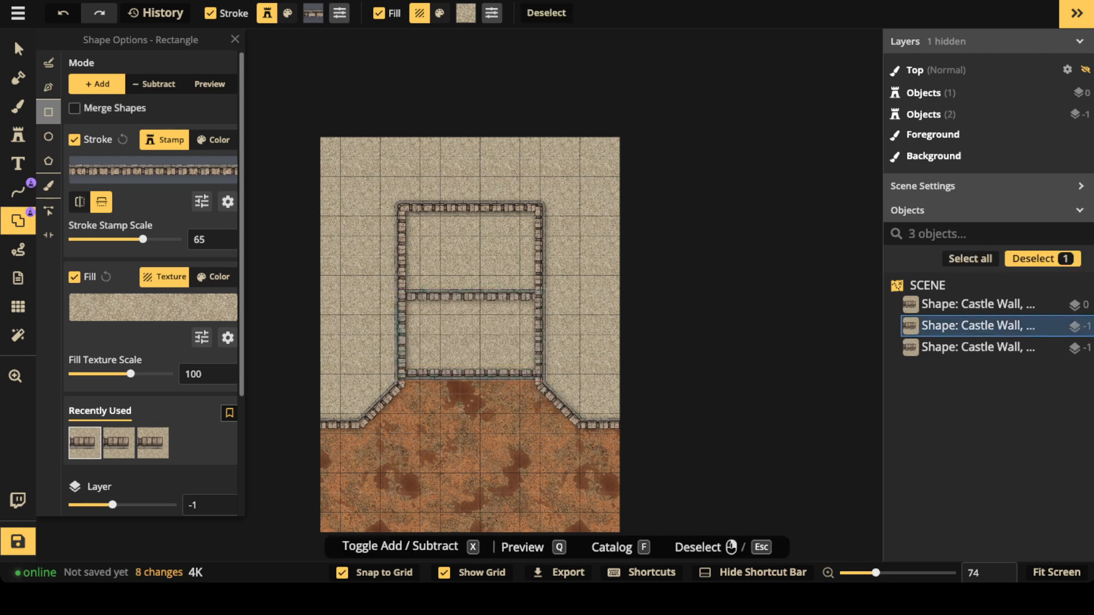
- Put the lower wall rectangle on layer -2 and move it up about half a square
{"action": "left_click", "coordinate": [18, 49]}
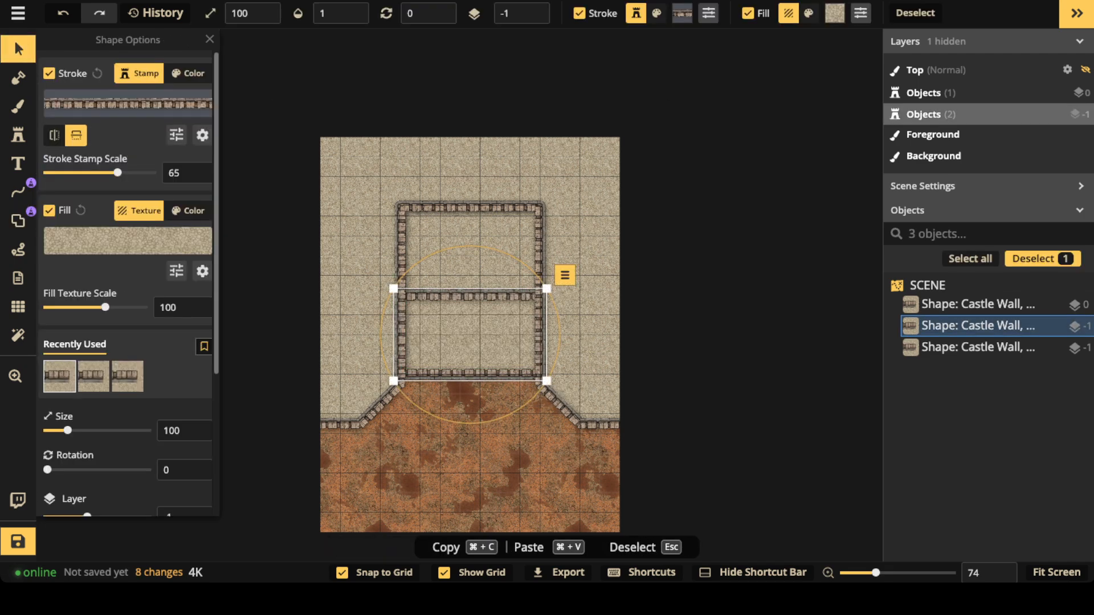
{"action": "scroll", "coordinate": [183, 399], "scroll_direction": "down", "scroll_amount": 4}
{"action": "left_click", "coordinate": [197, 321]}
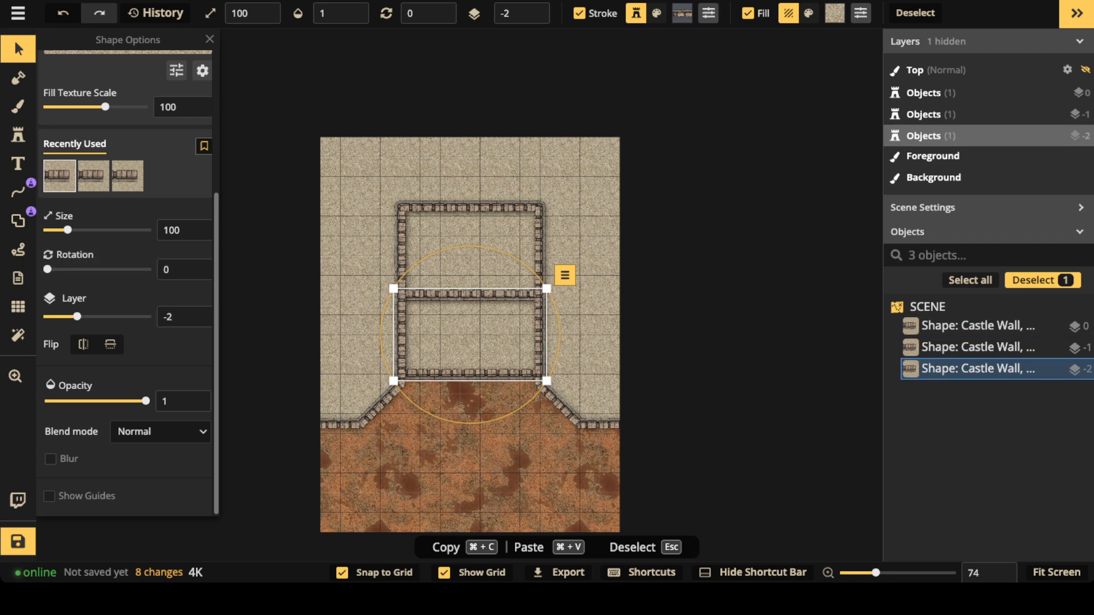
{"action": "left_click_drag", "start_coordinate": [470, 344], "coordinate": [471, 333]}
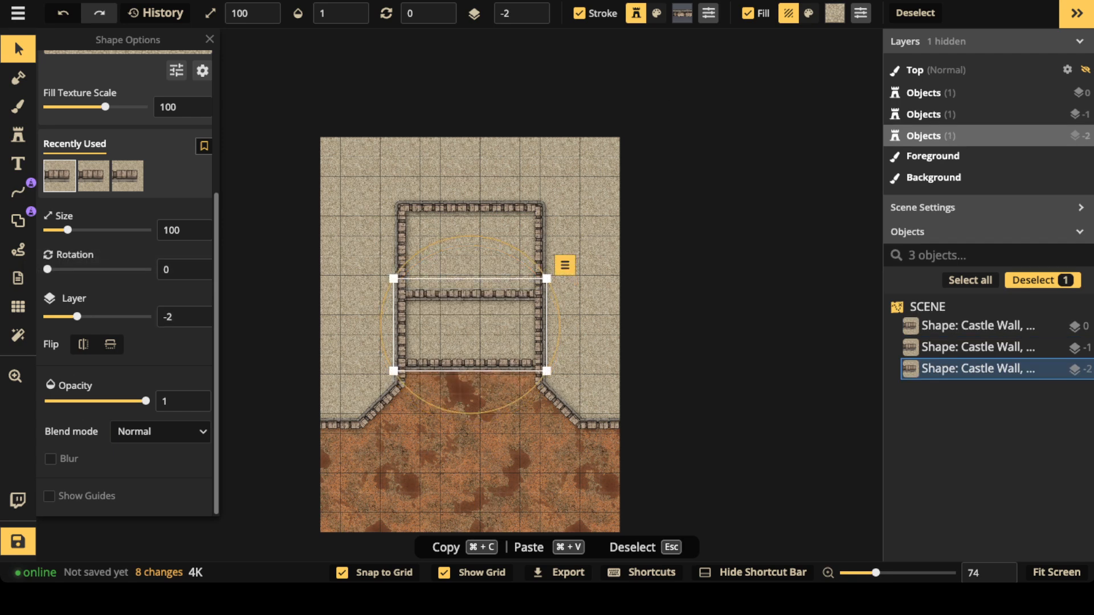
{"action": "left_click", "coordinate": [979, 370]}
{"action": "left_click", "coordinate": [979, 348]}
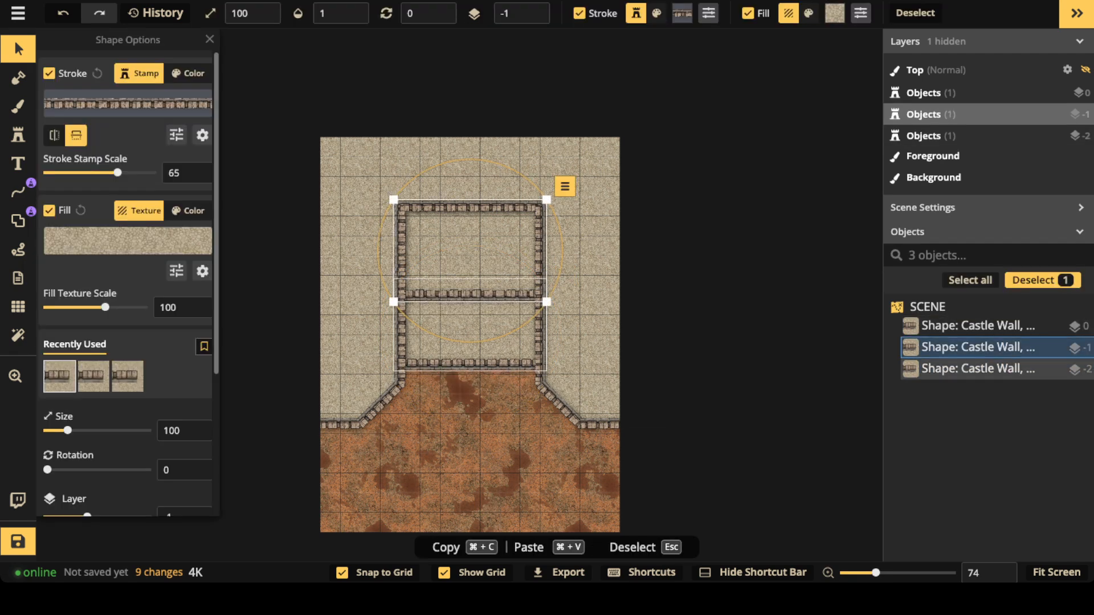
{"action": "left_click", "coordinate": [979, 369]}
{"action": "left_click", "coordinate": [978, 326]}
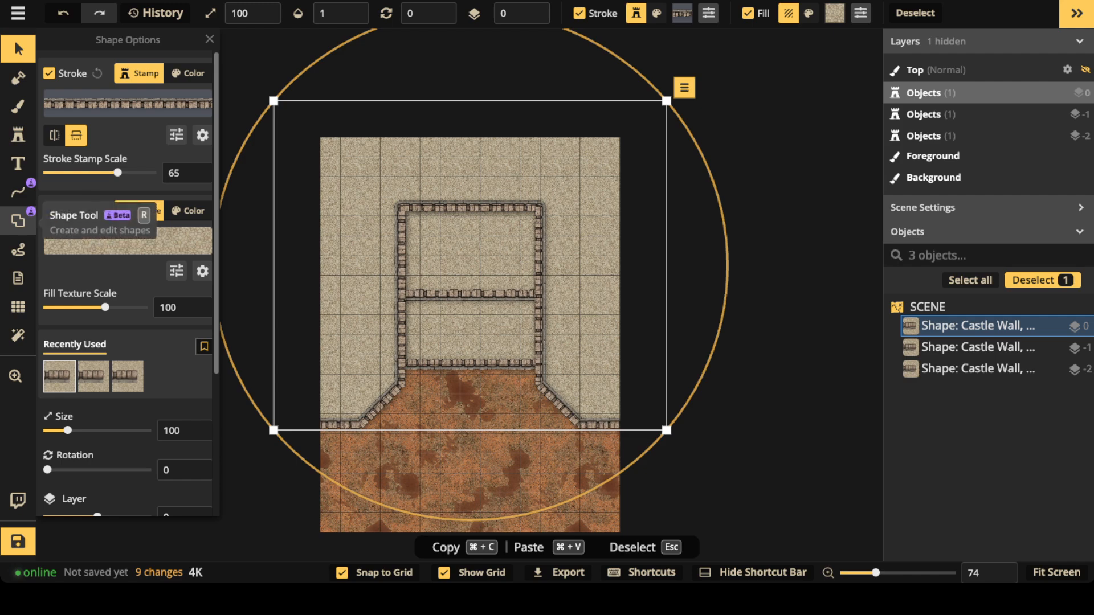
- With the Pen shape tool, trace an outer wall from the map's left edge: 2 squares inward, 9 up, 11 across and 9 down
{"action": "left_click", "coordinate": [19, 220]}
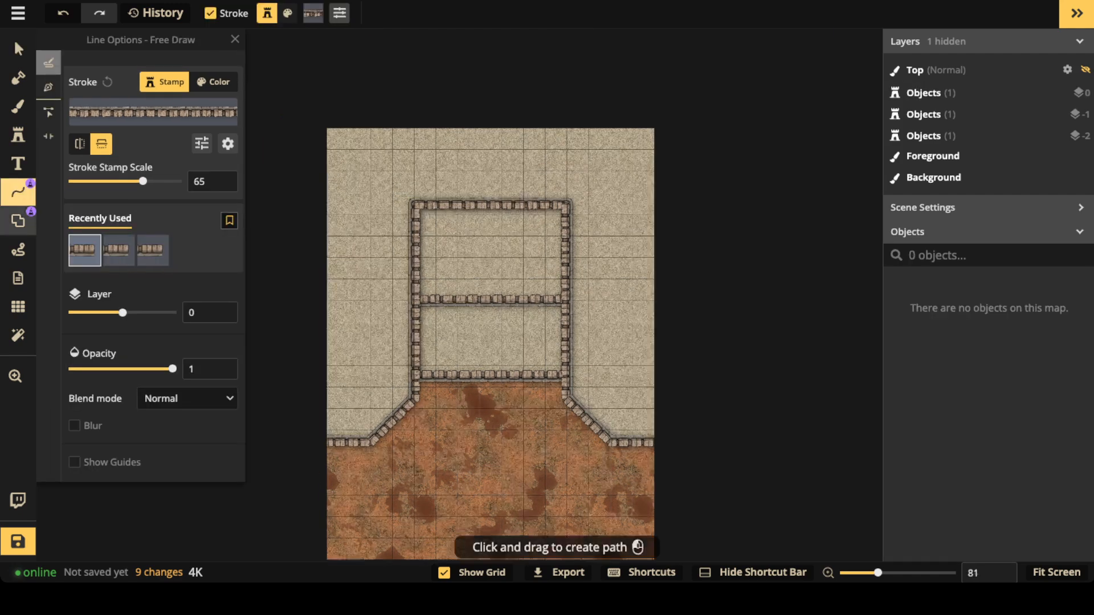
{"action": "left_click", "coordinate": [48, 86]}
{"action": "scroll", "coordinate": [319, 333], "scroll_direction": "up", "scroll_amount": 2}
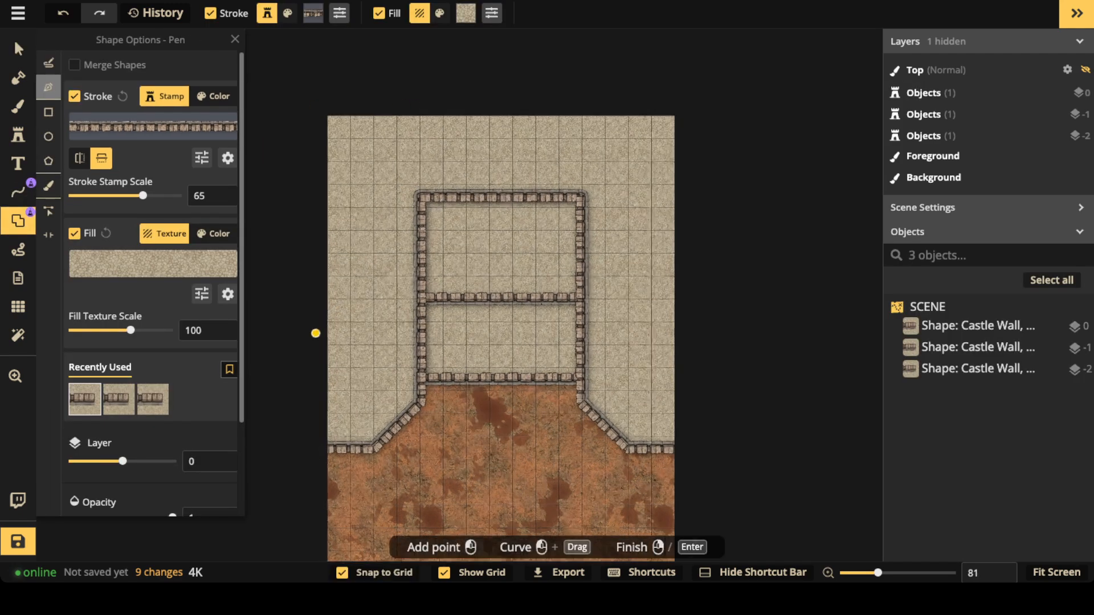
{"action": "scroll", "coordinate": [328, 334], "scroll_direction": "up", "scroll_amount": 1}
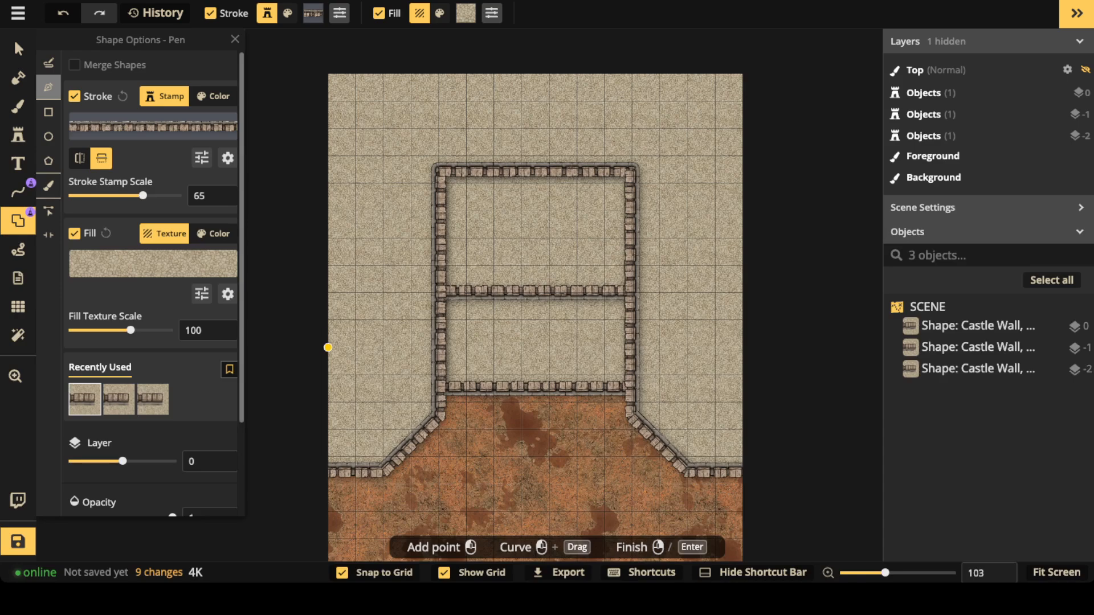
{"action": "left_click", "coordinate": [328, 348]}
{"action": "left_click", "coordinate": [327, 375]}
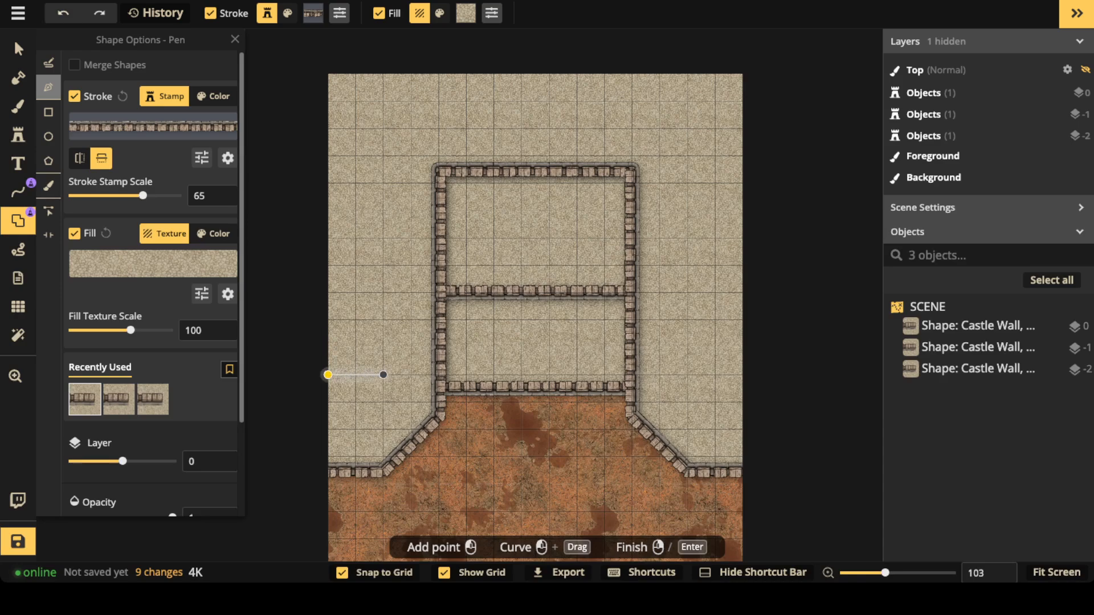
{"action": "left_click", "coordinate": [383, 375]}
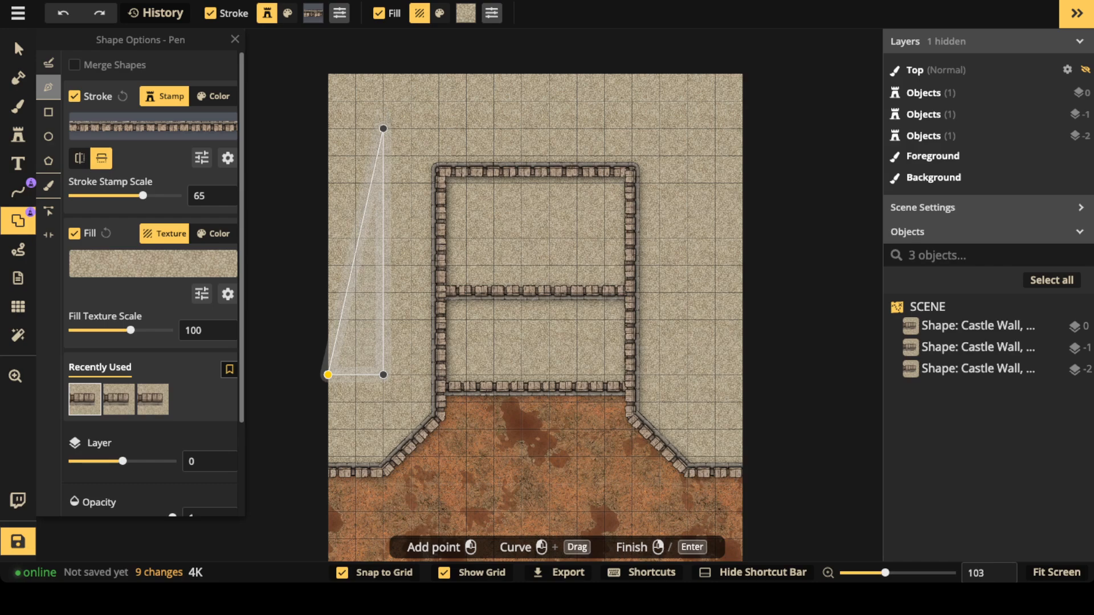
{"action": "left_click", "coordinate": [383, 129]}
{"action": "left_click", "coordinate": [688, 128]}
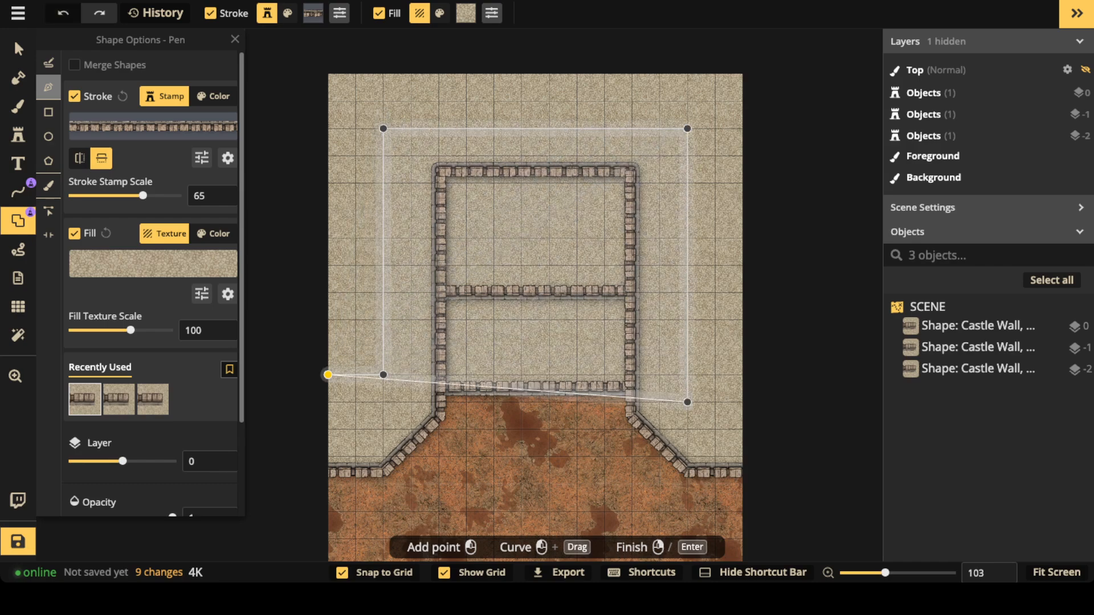
{"action": "left_click", "coordinate": [687, 375]}
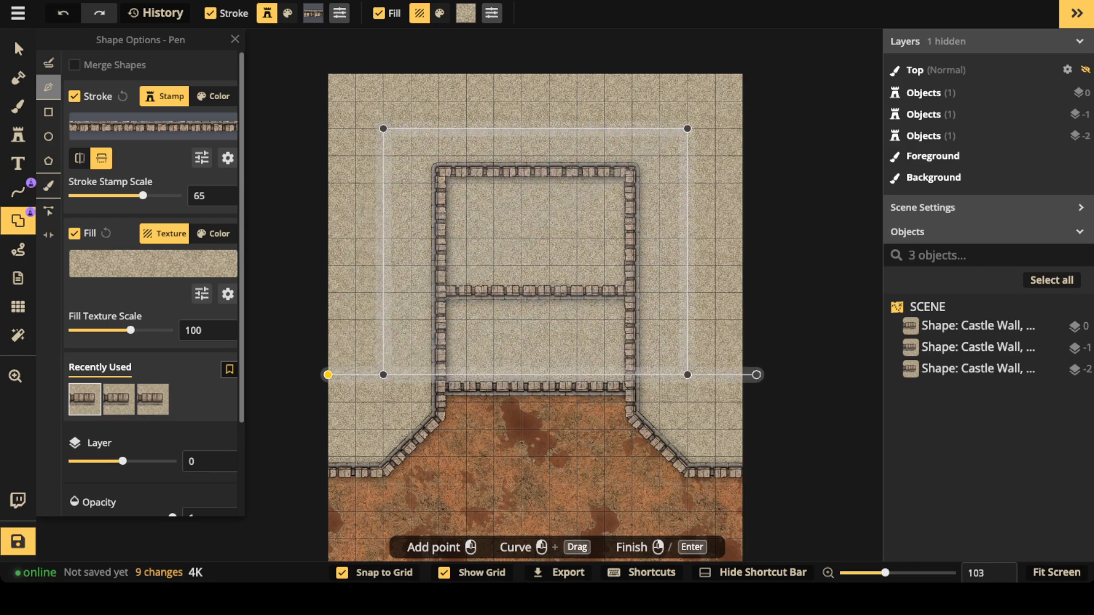
- Carry the outer wall's outline just outside the map's right, top and left edges back to its start, and add it as a shape
{"action": "left_click", "coordinate": [756, 374]}
{"action": "left_click", "coordinate": [757, 60]}
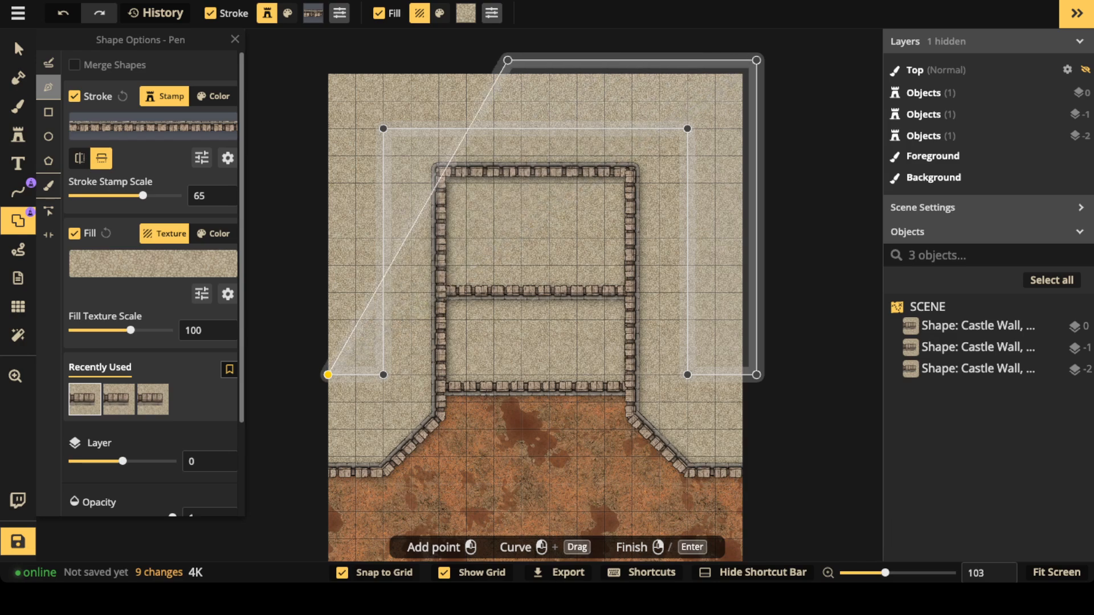
{"action": "left_click", "coordinate": [328, 60]}
{"action": "left_click", "coordinate": [300, 73]}
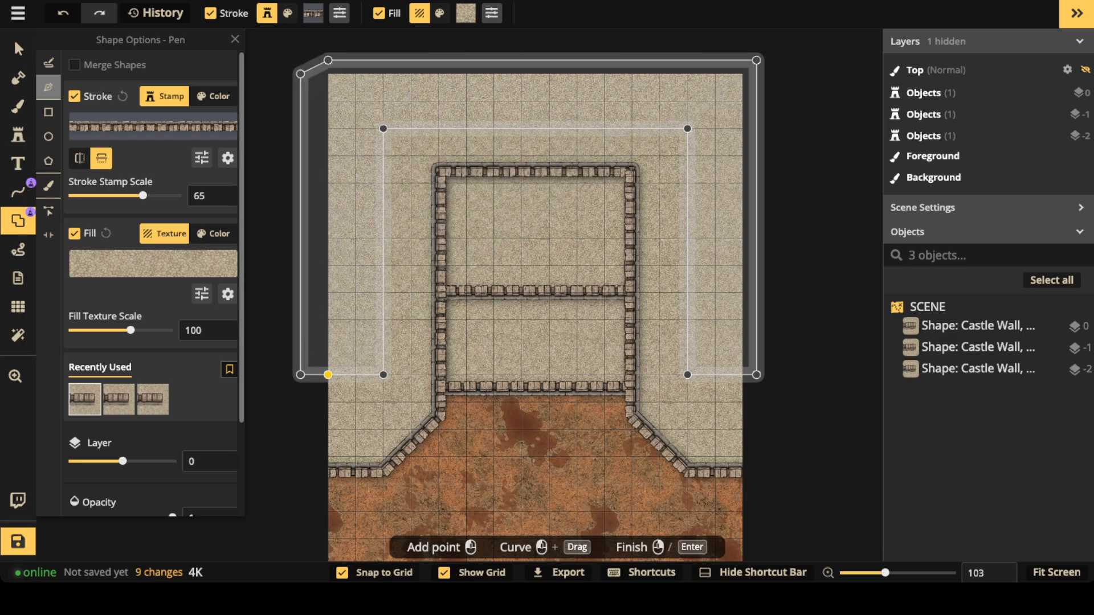
{"action": "left_click", "coordinate": [328, 374]}
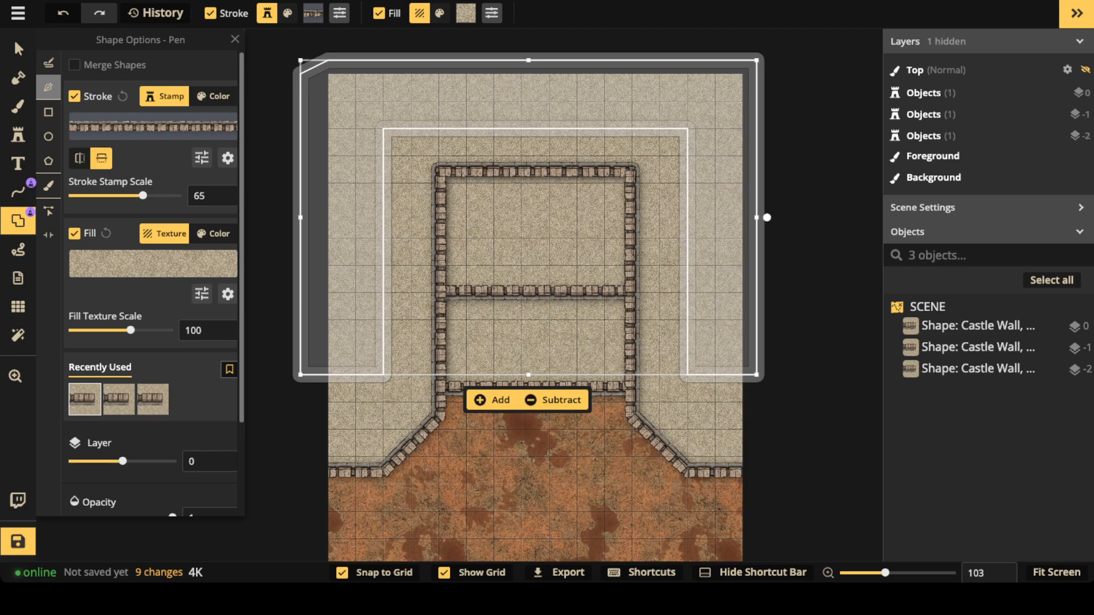
{"action": "left_click", "coordinate": [496, 400]}
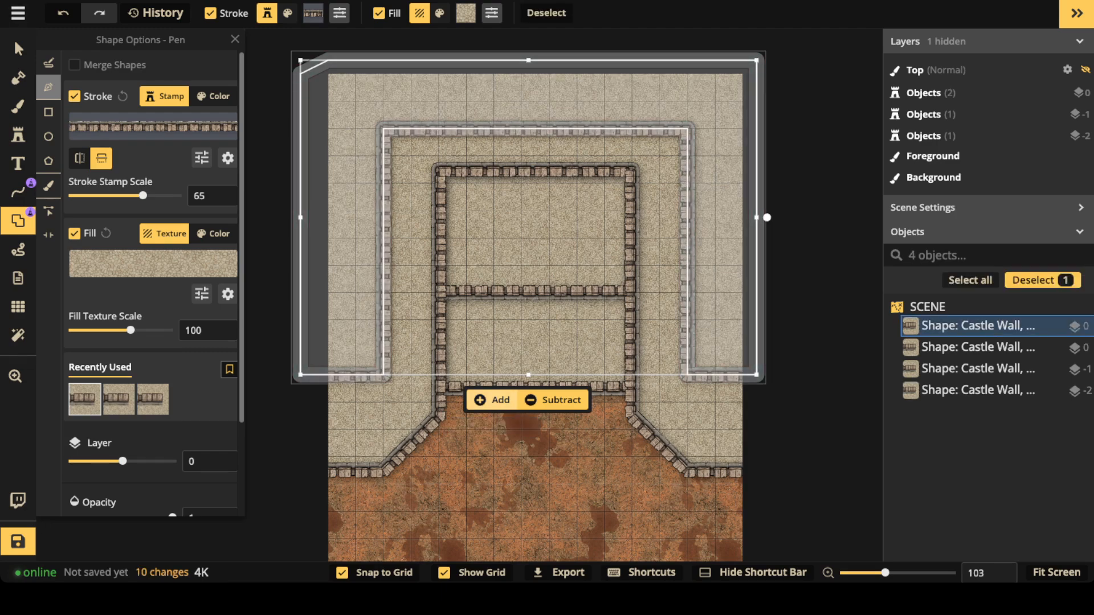
- Move the new outer wall shape up by a little less than one square, keeping it roughly aligned around the inner rooms
{"action": "left_click", "coordinate": [18, 49]}
{"action": "scroll", "coordinate": [412, 173], "scroll_direction": "down", "scroll_amount": 3}
{"action": "left_click", "coordinate": [411, 172]}
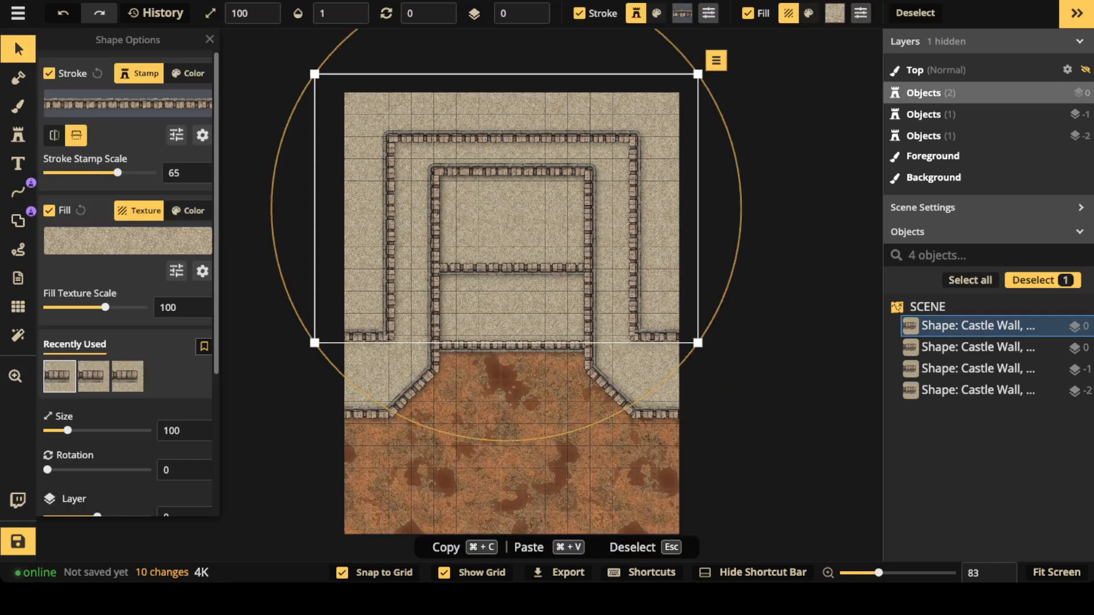
{"action": "left_click_drag", "start_coordinate": [411, 172], "coordinate": [418, 157]}
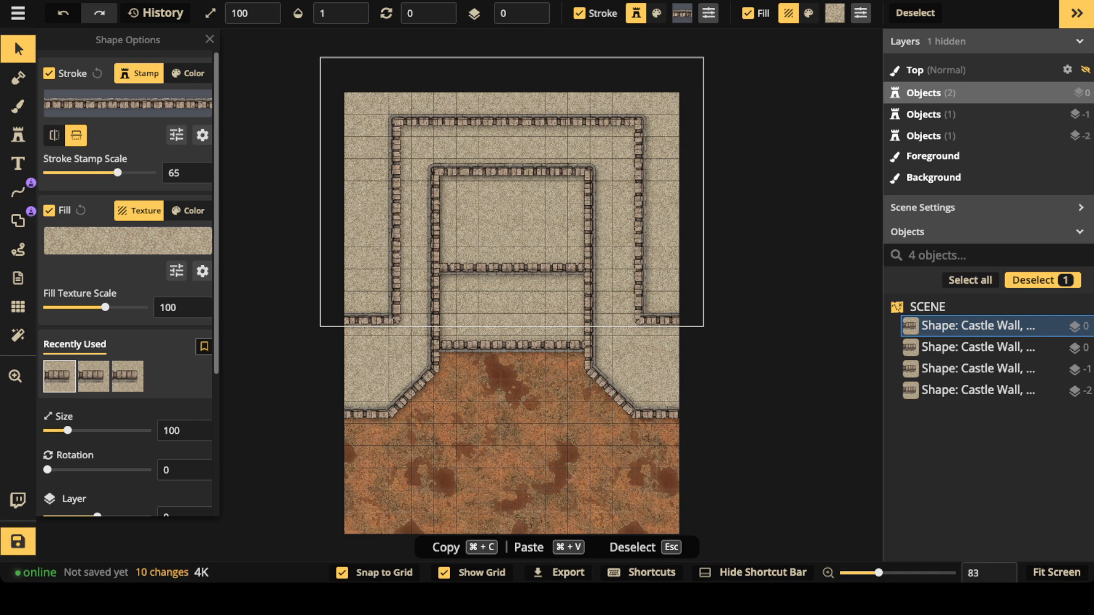
{"action": "left_click_drag", "start_coordinate": [417, 156], "coordinate": [405, 155]}
- Nudge the outer wall shape horizontally until its two vertical walls sit about 2 squares in from the map's side edges
{"action": "scroll", "coordinate": [396, 188], "scroll_direction": "up", "scroll_amount": 4}
{"action": "key", "text": "Right"}
{"action": "key", "text": "Right"}
{"action": "key", "text": "Right"}
{"action": "key", "text": "Right"}
{"action": "key", "text": "Right"}
{"action": "key", "text": "Right"}
{"action": "key", "text": "Right"}
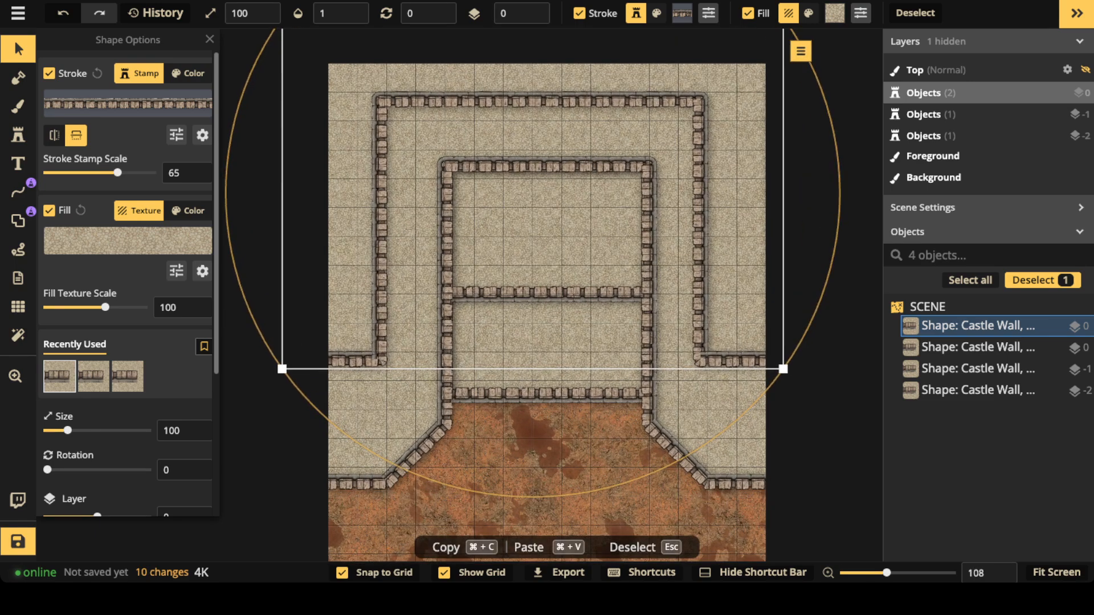
{"action": "key", "text": "Right"}
{"action": "key", "text": "Right"}
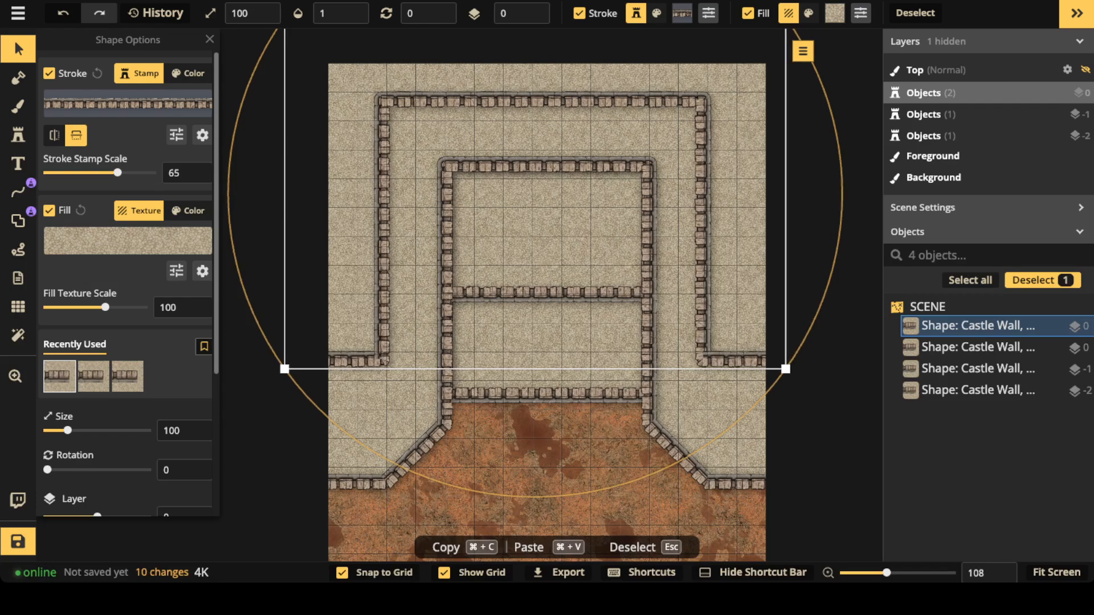
{"action": "key", "text": "Right"}
{"action": "key", "text": "Right"}
{"action": "key", "text": "Right"}
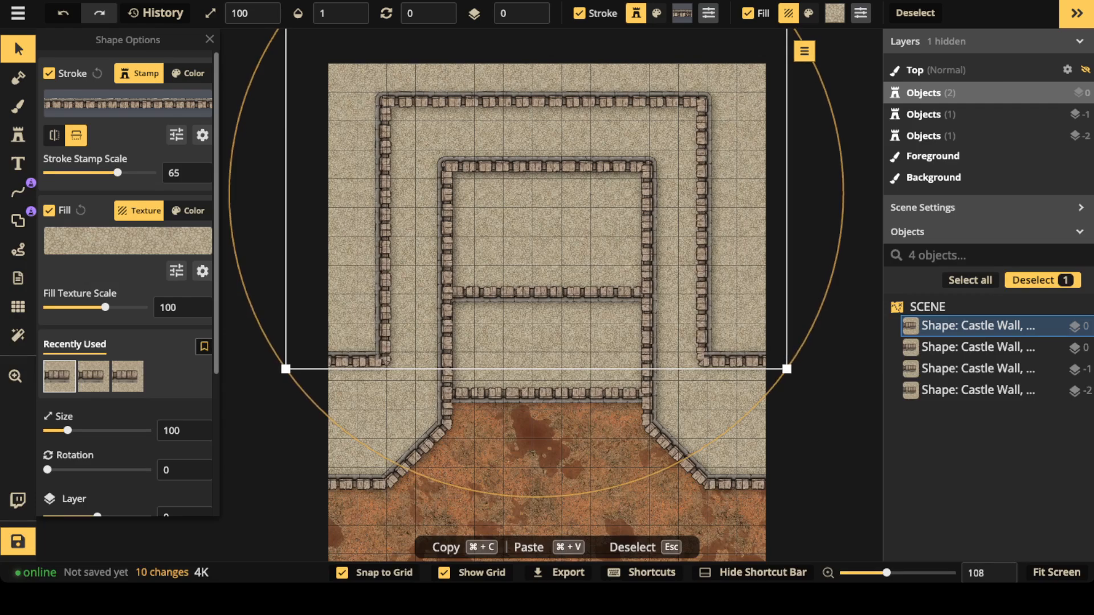
{"action": "key", "text": "Escape"}
{"action": "scroll", "coordinate": [398, 169], "scroll_direction": "down", "scroll_amount": 4}
- Put the outer wall shape on layer 2
{"action": "left_click", "coordinate": [978, 326]}
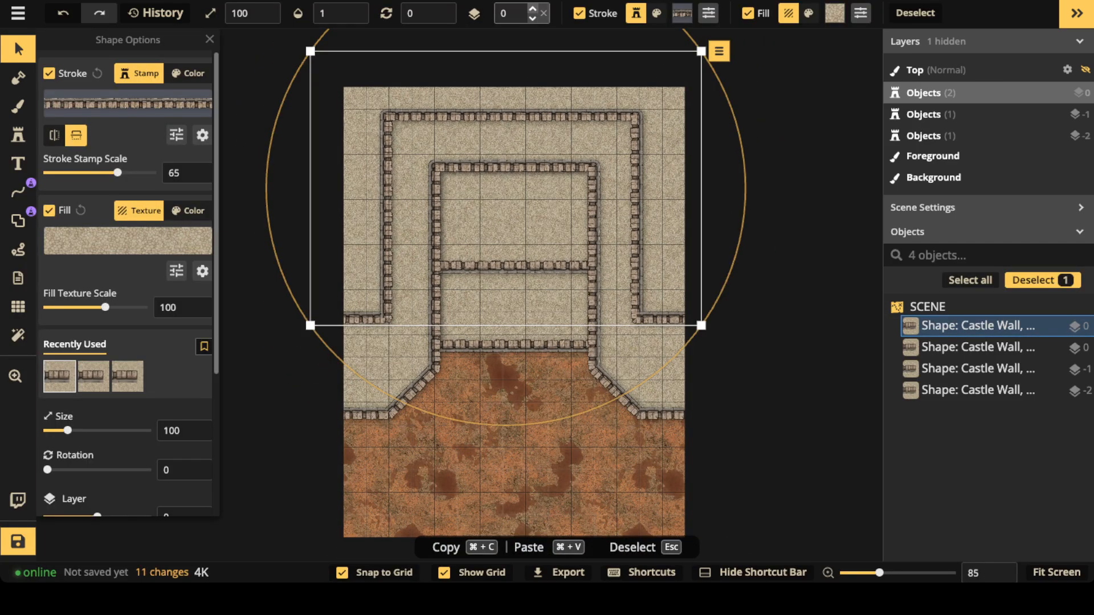
{"action": "double_click", "coordinate": [535, 10]}
{"action": "key", "text": "Escape"}
- Select all four castle-wall shapes on the map and lock them
{"action": "scroll", "coordinate": [473, 153], "scroll_direction": "down", "scroll_amount": 4}
{"action": "left_click_drag", "start_coordinate": [472, 153], "coordinate": [462, 110]}
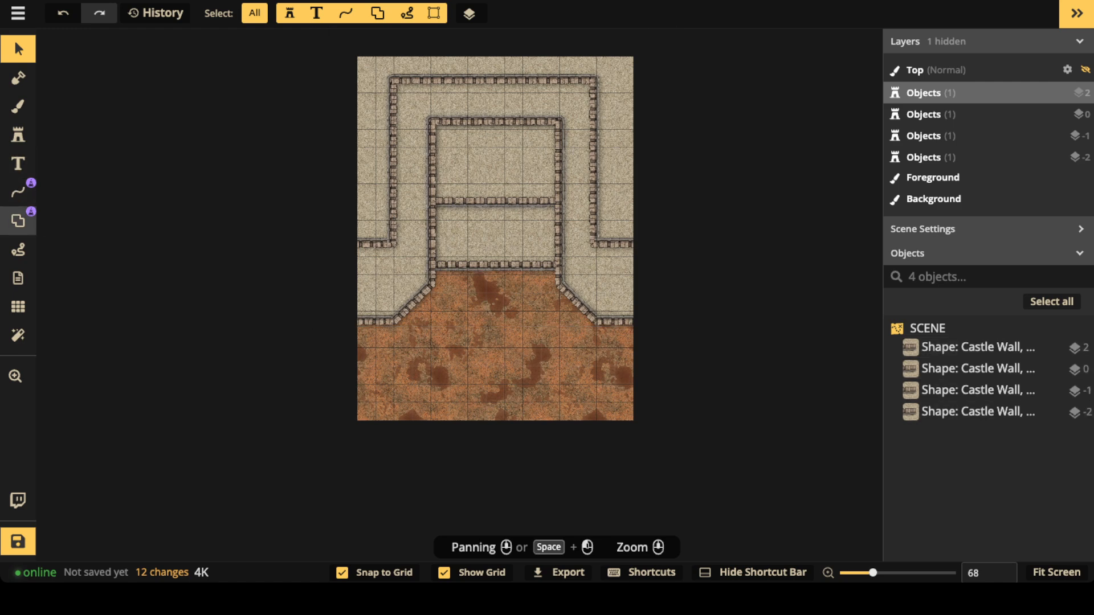
{"action": "left_click", "coordinate": [18, 221]}
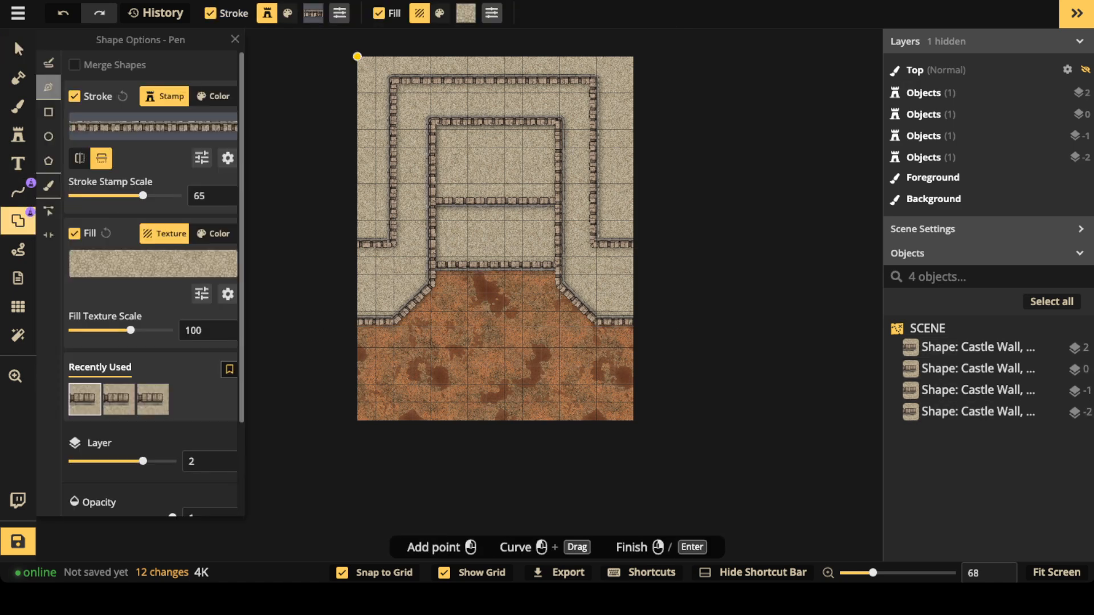
{"action": "left_click", "coordinate": [49, 136]}
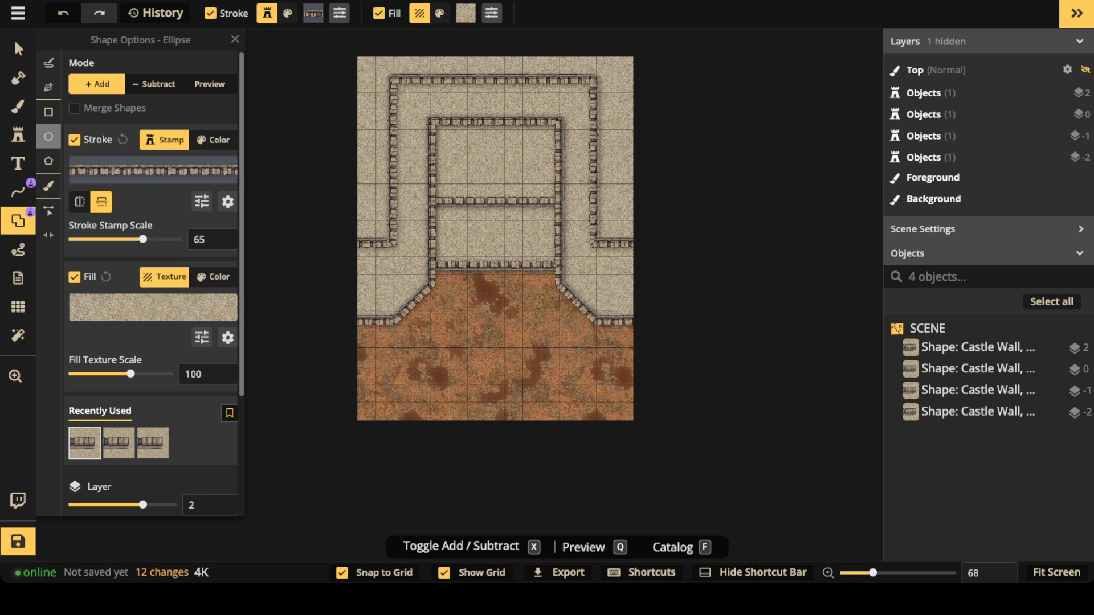
{"action": "left_click", "coordinate": [18, 49]}
{"action": "scroll", "coordinate": [347, 121], "scroll_direction": "down", "scroll_amount": 2}
{"action": "left_click_drag", "start_coordinate": [278, 63], "coordinate": [726, 365]}
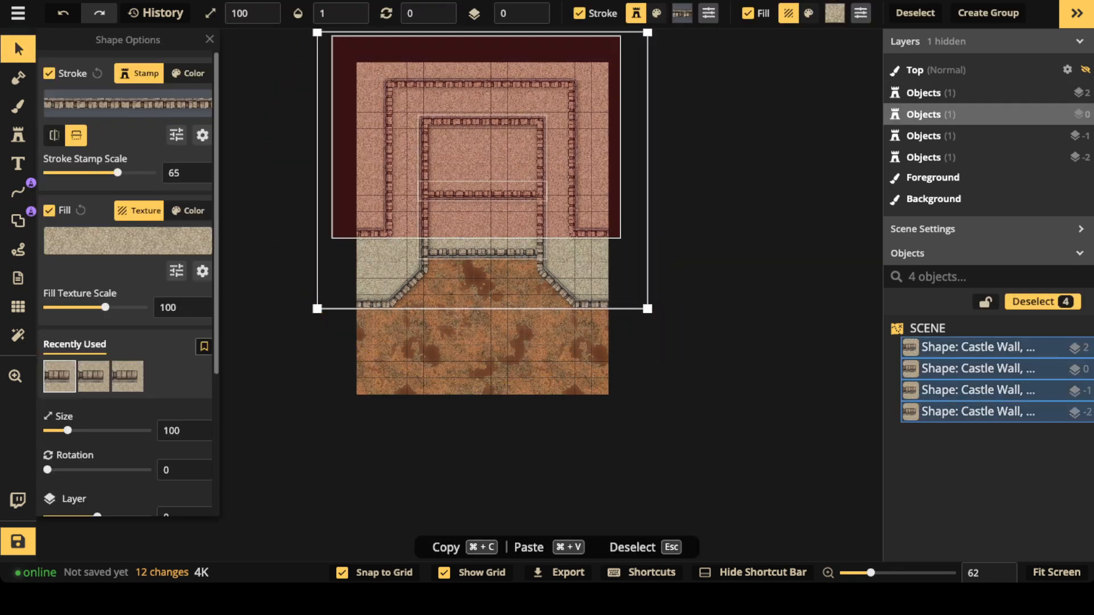
{"action": "left_click", "coordinate": [986, 302]}
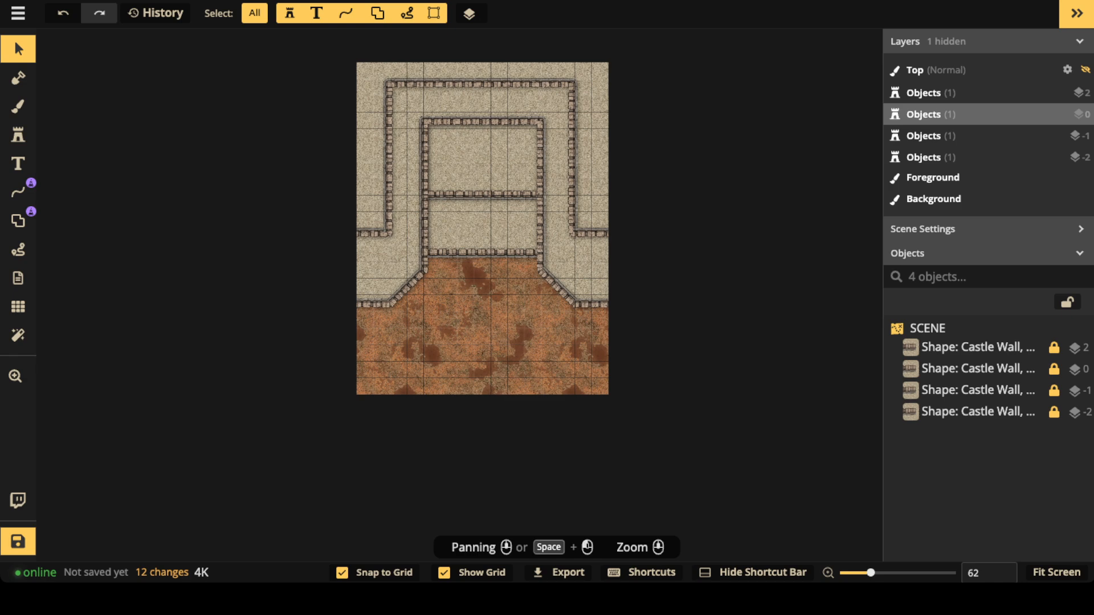
- With Merge Shapes enabled, draw a castle-wall circle about 13 squares wide on layer 0, horizontally centred over the map's lower part
{"action": "left_click", "coordinate": [18, 135]}
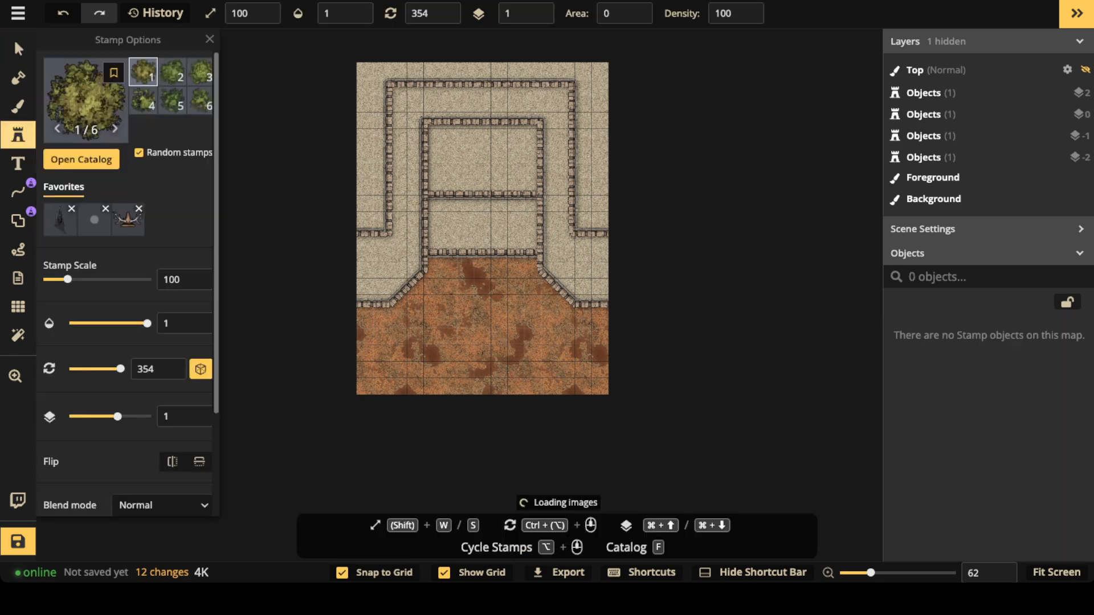
{"action": "left_click", "coordinate": [18, 221]}
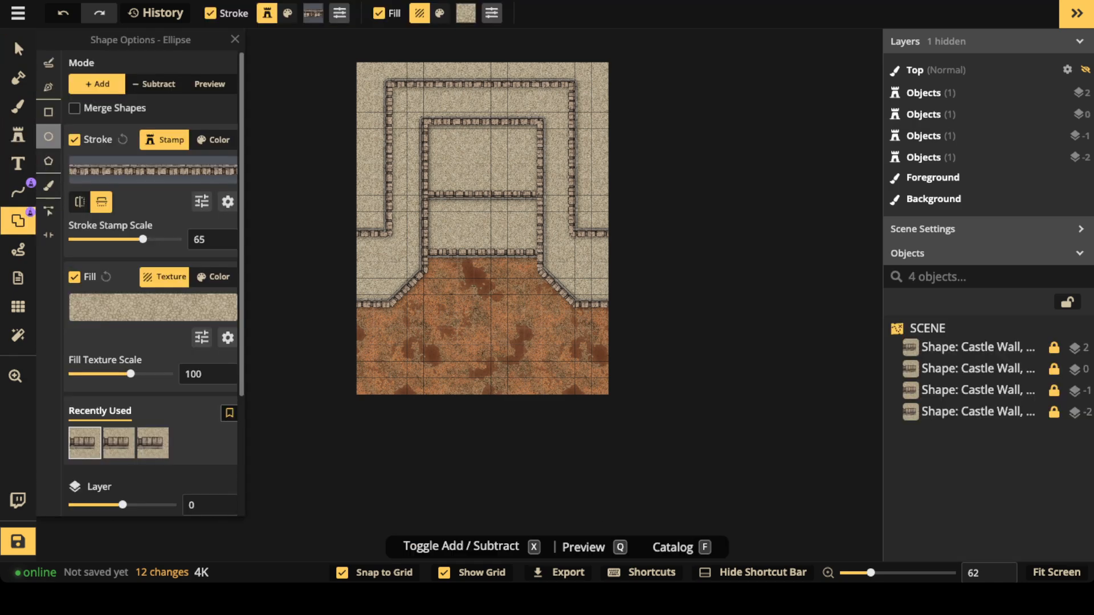
{"action": "left_click", "coordinate": [107, 109]}
{"action": "scroll", "coordinate": [393, 147], "scroll_direction": "down", "scroll_amount": 2}
{"action": "scroll", "coordinate": [477, 202], "scroll_direction": "up", "scroll_amount": 3}
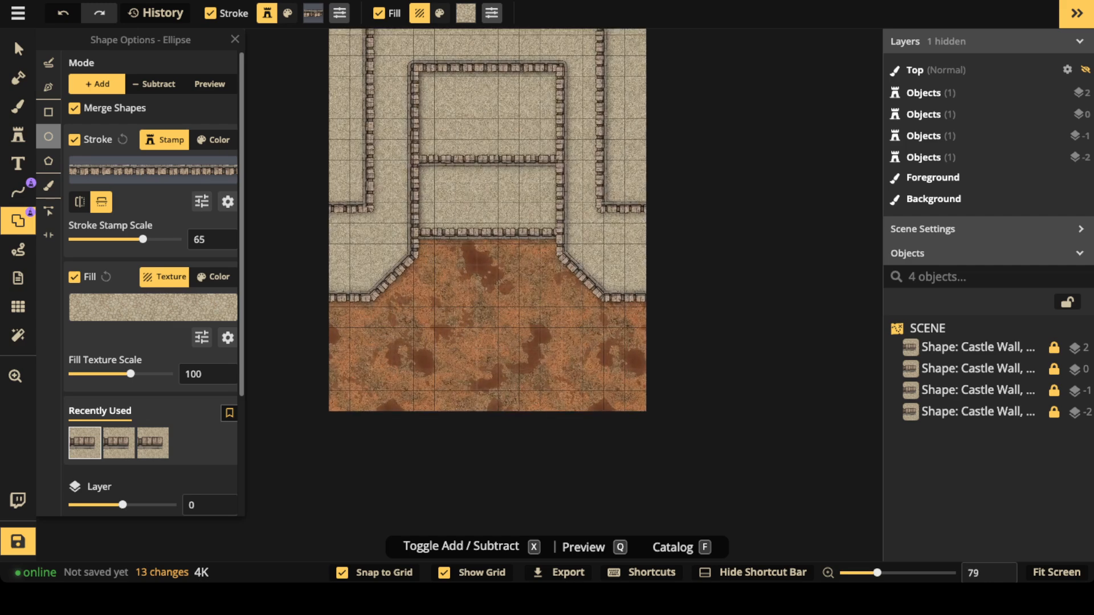
{"action": "left_click_drag", "start_coordinate": [350, 107], "coordinate": [626, 380]}
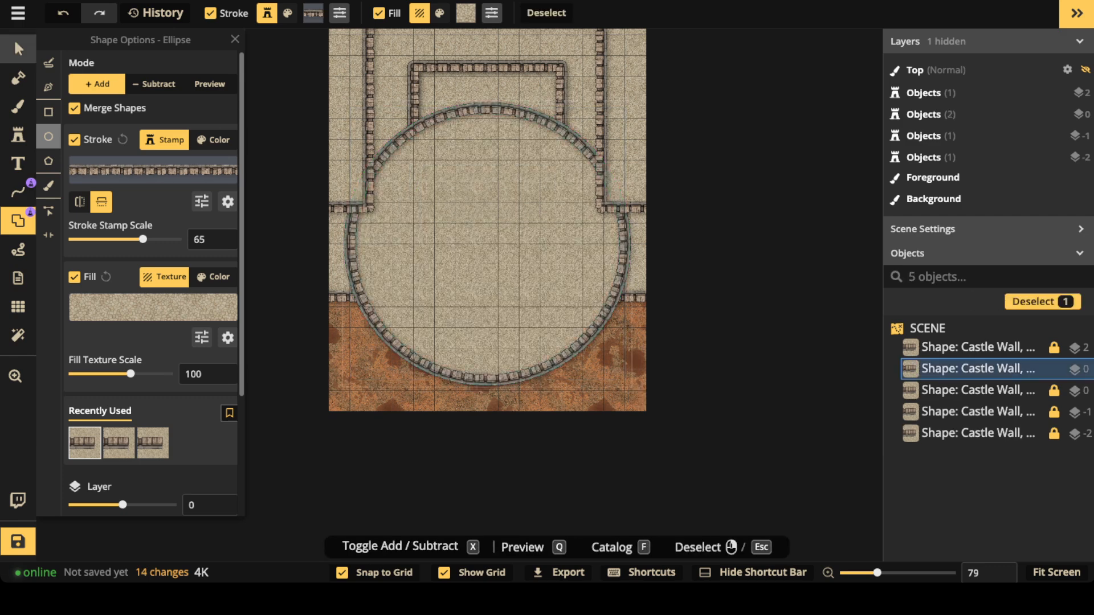
{"action": "key", "text": "v"}
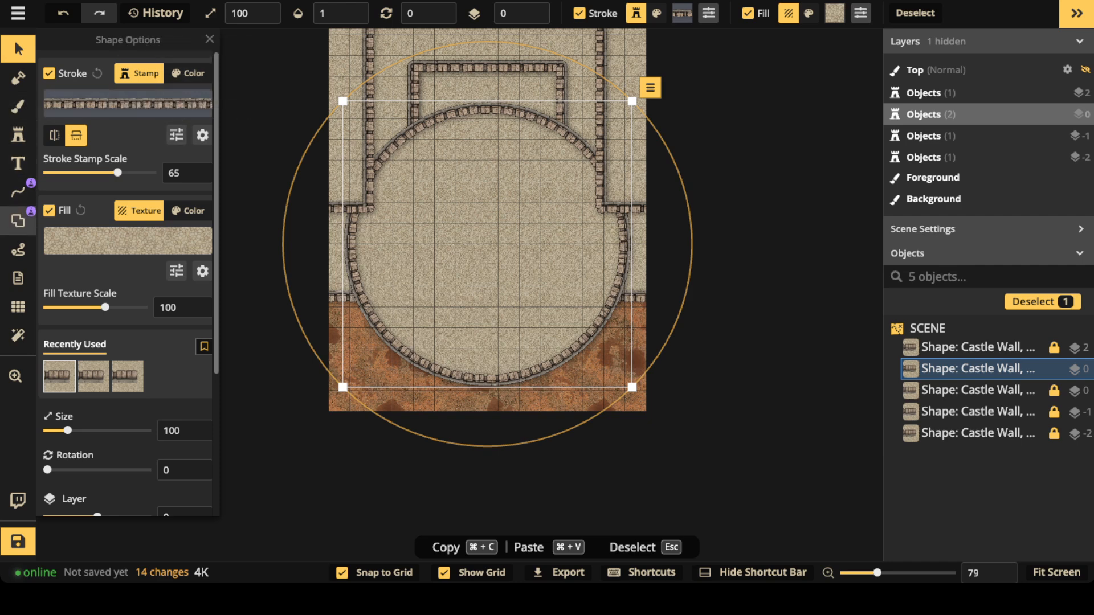
- Using the ellipse preview mode, subtract a concentric circle about 10 squares wide from the large circle to leave a ring
{"action": "left_click", "coordinate": [18, 221]}
{"action": "left_click", "coordinate": [210, 83]}
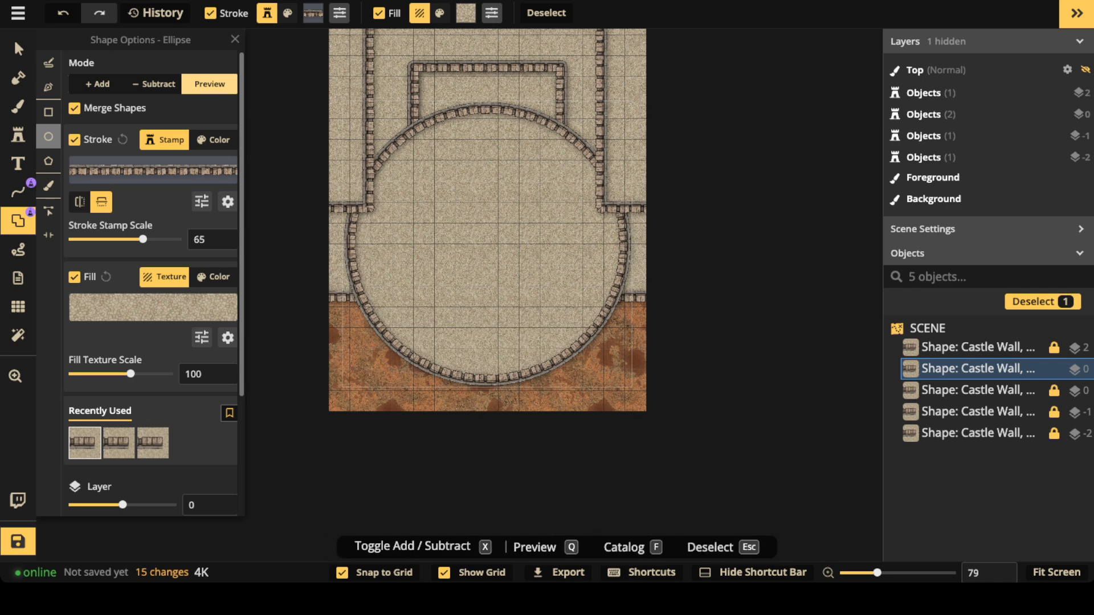
{"action": "left_click_drag", "start_coordinate": [487, 245], "coordinate": [593, 349]}
{"action": "left_click", "coordinate": [513, 374]}
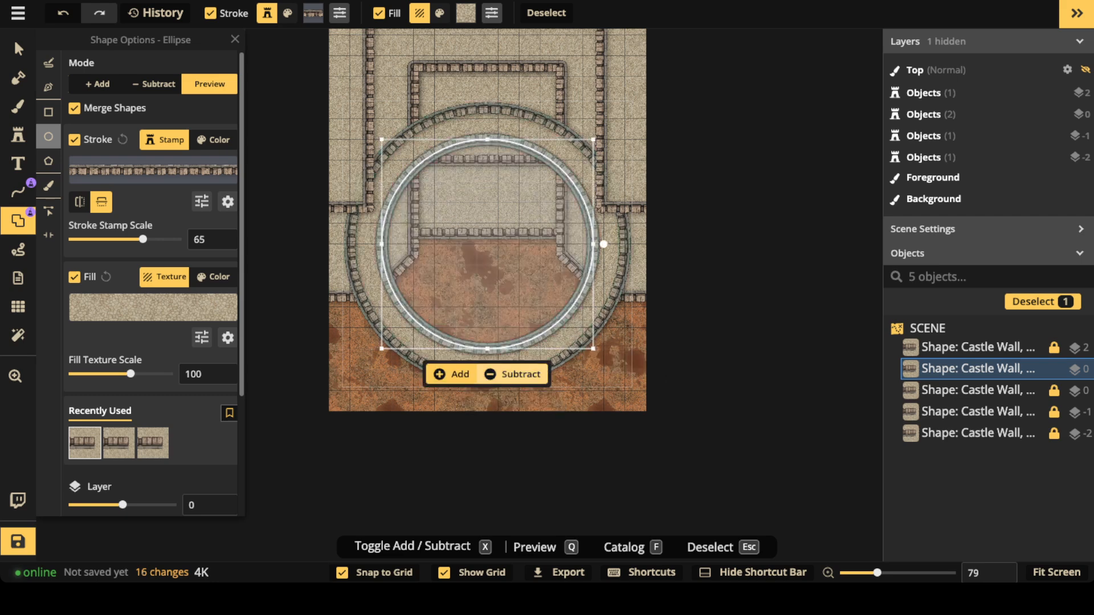
{"action": "key", "text": "Escape"}
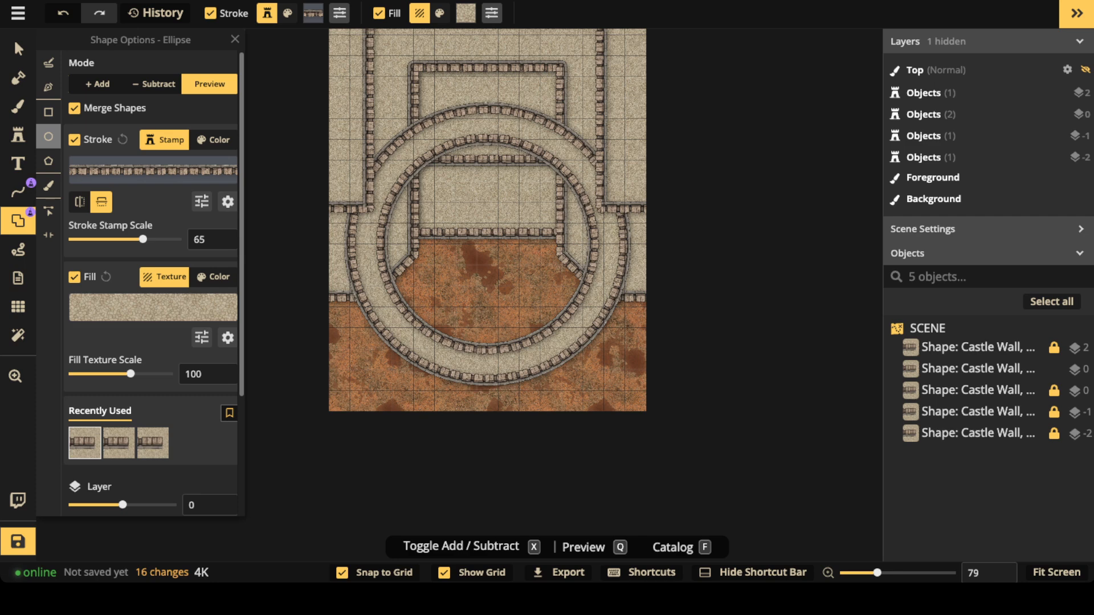
- Turn off the vertical flip of the ring's wall stroke and subtract a rectangle about 14 by 7 squares from its upper half
{"action": "left_click", "coordinate": [19, 49]}
{"action": "left_click", "coordinate": [367, 251]}
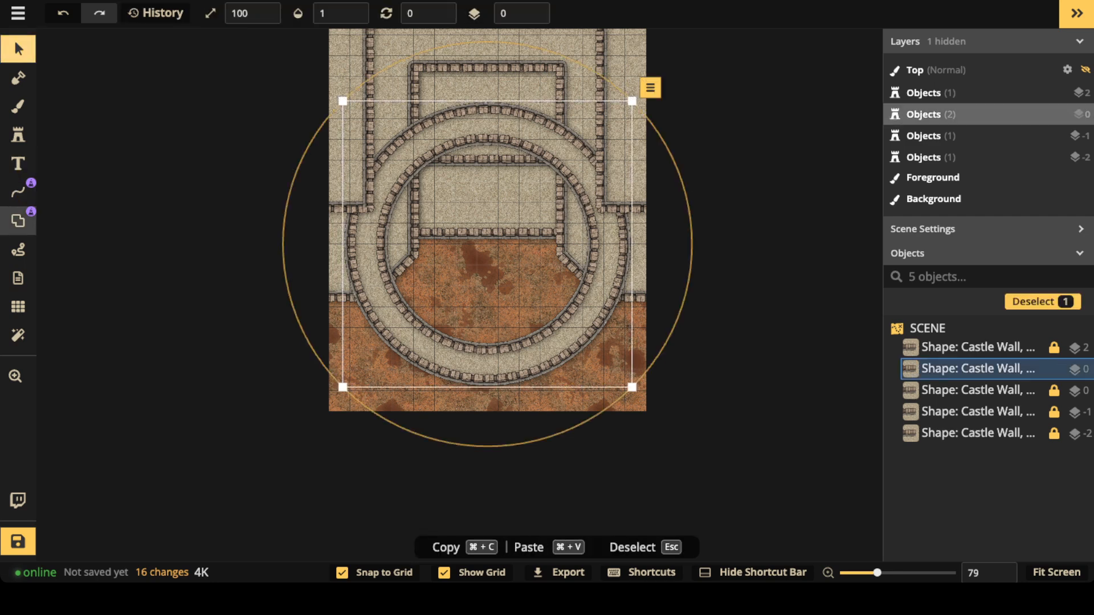
{"action": "left_click", "coordinate": [19, 221]}
{"action": "left_click", "coordinate": [102, 202]}
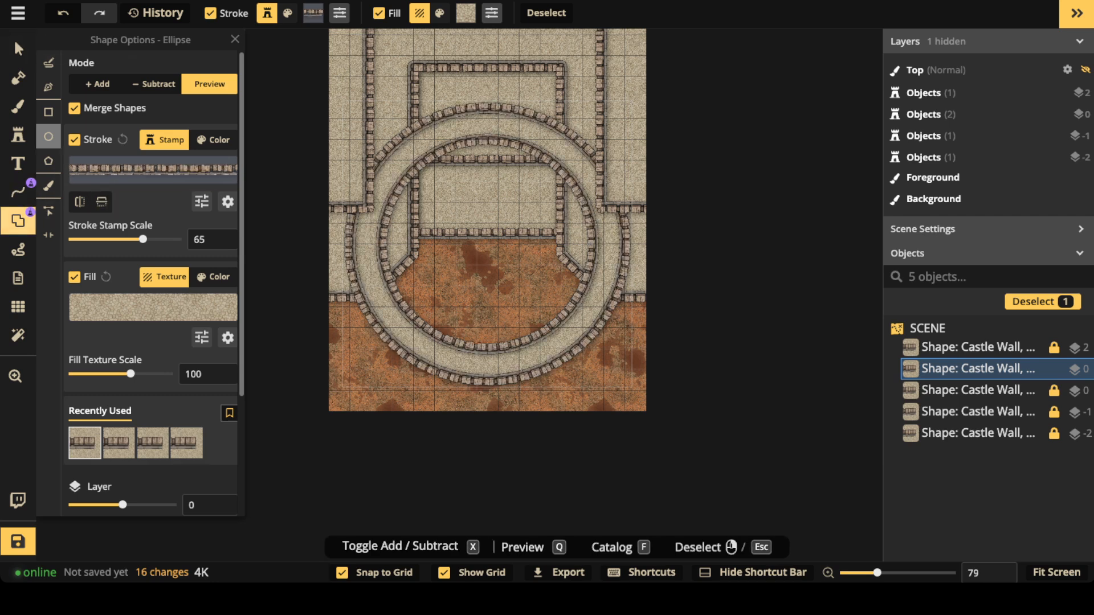
{"action": "left_click", "coordinate": [49, 112]}
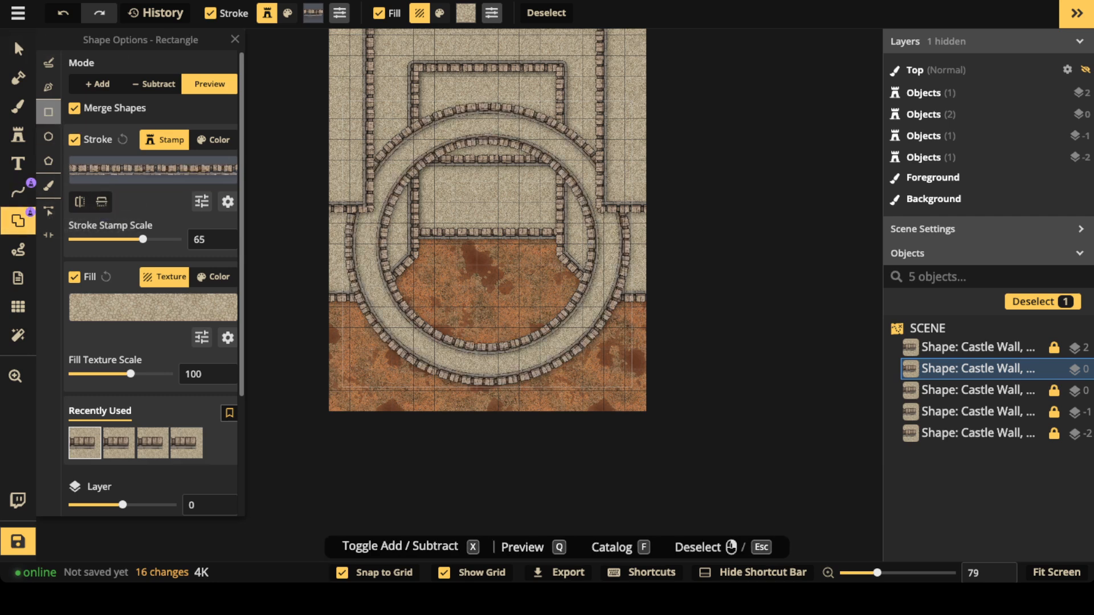
{"action": "left_click_drag", "start_coordinate": [339, 98], "coordinate": [636, 244]}
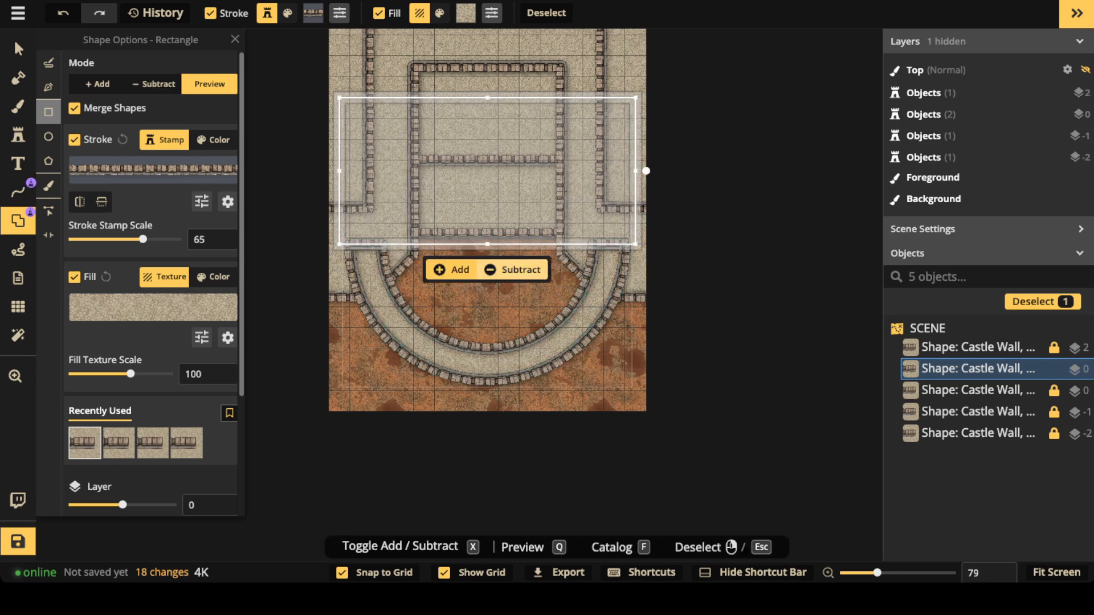
- Put the half ring on layer -3 and move it down by about 1.7 squares in total
{"action": "left_click", "coordinate": [18, 49]}
{"action": "left_click_drag", "start_coordinate": [488, 365], "coordinate": [487, 391]}
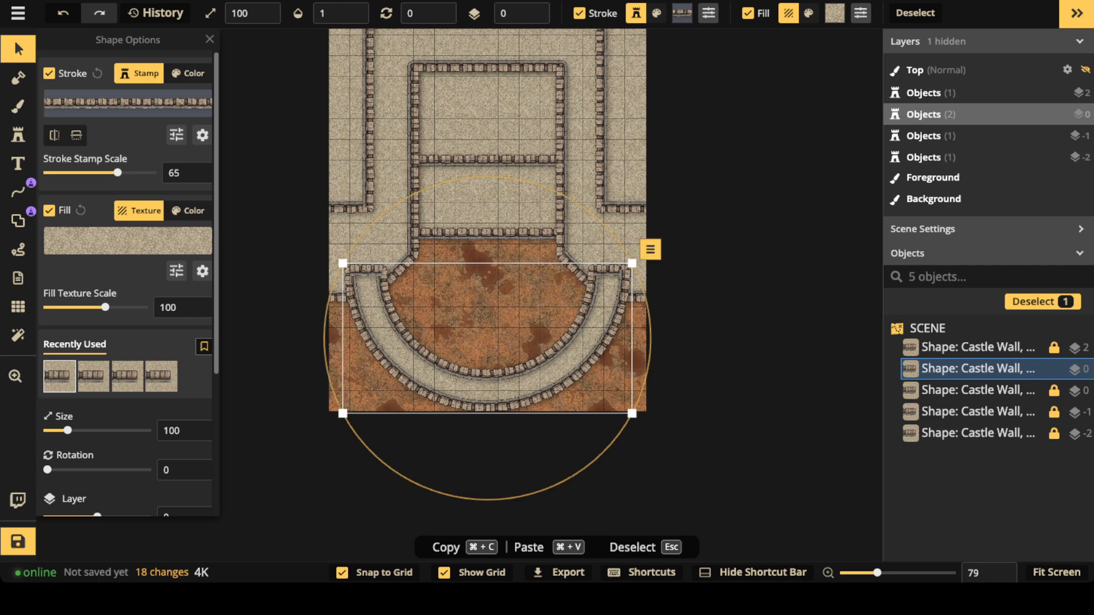
{"action": "left_click", "coordinate": [533, 19]}
{"action": "left_click", "coordinate": [533, 19]}
{"action": "left_click", "coordinate": [532, 20]}
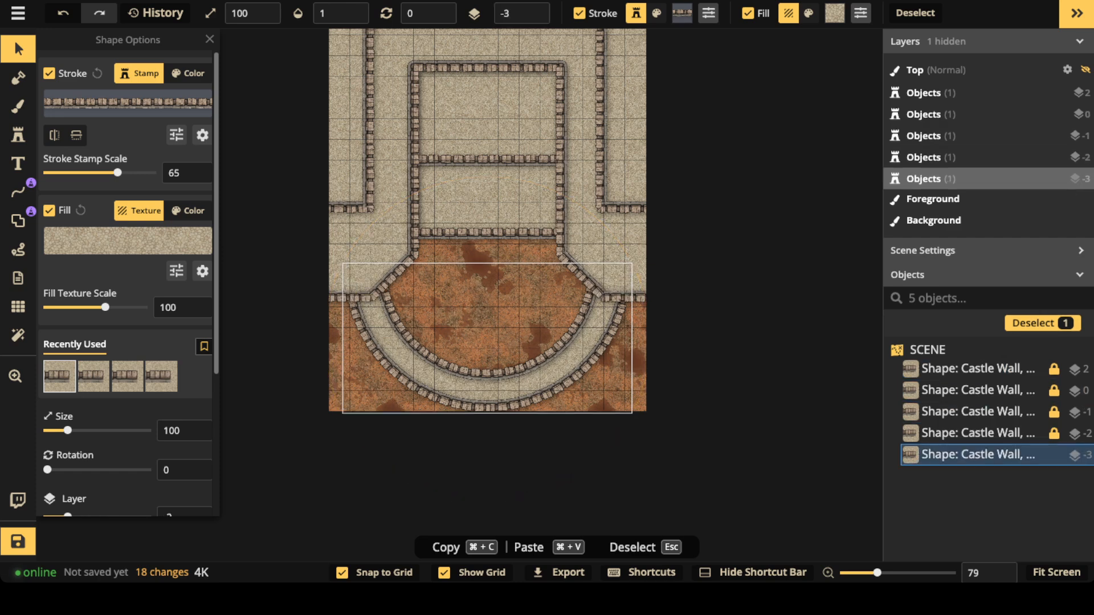
{"action": "left_click_drag", "start_coordinate": [487, 391], "coordinate": [487, 401]}
{"action": "left_click", "coordinate": [488, 401]}
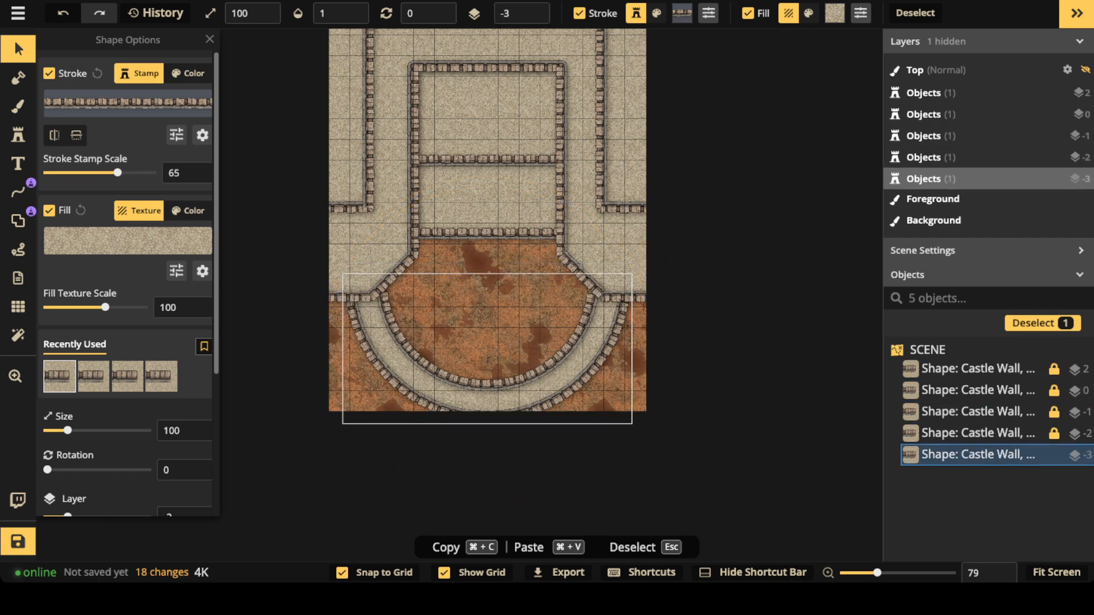
- Scale the half ring up to size 114, keeping it centred so its outer ends reach the map's side edges
{"action": "left_click_drag", "start_coordinate": [632, 424], "coordinate": [645, 439]}
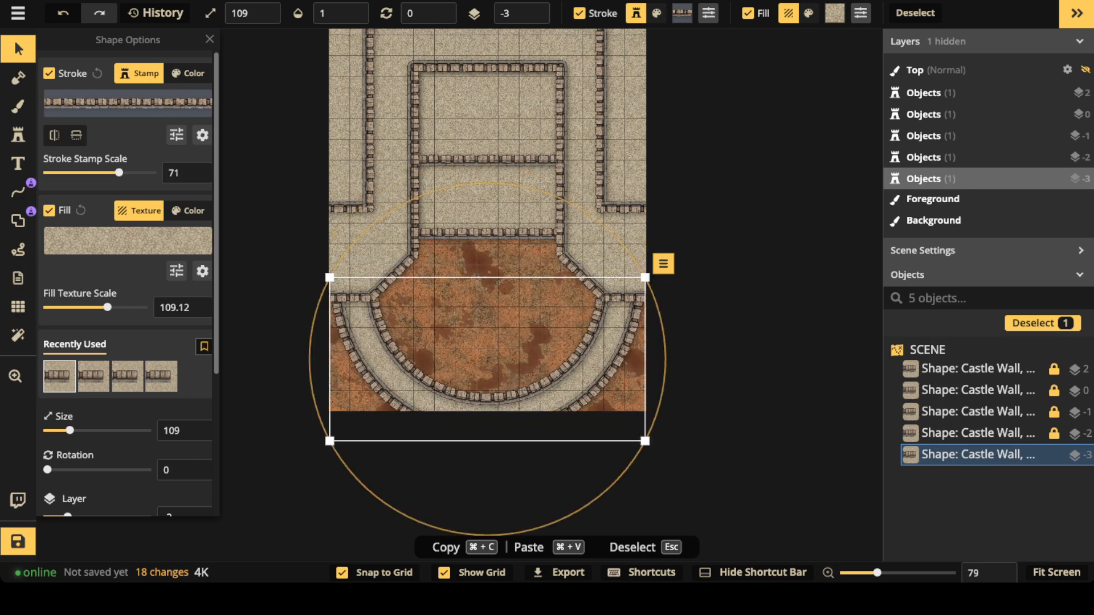
{"action": "left_click_drag", "start_coordinate": [329, 278], "coordinate": [324, 274]}
{"action": "left_click_drag", "start_coordinate": [645, 274], "coordinate": [651, 274]}
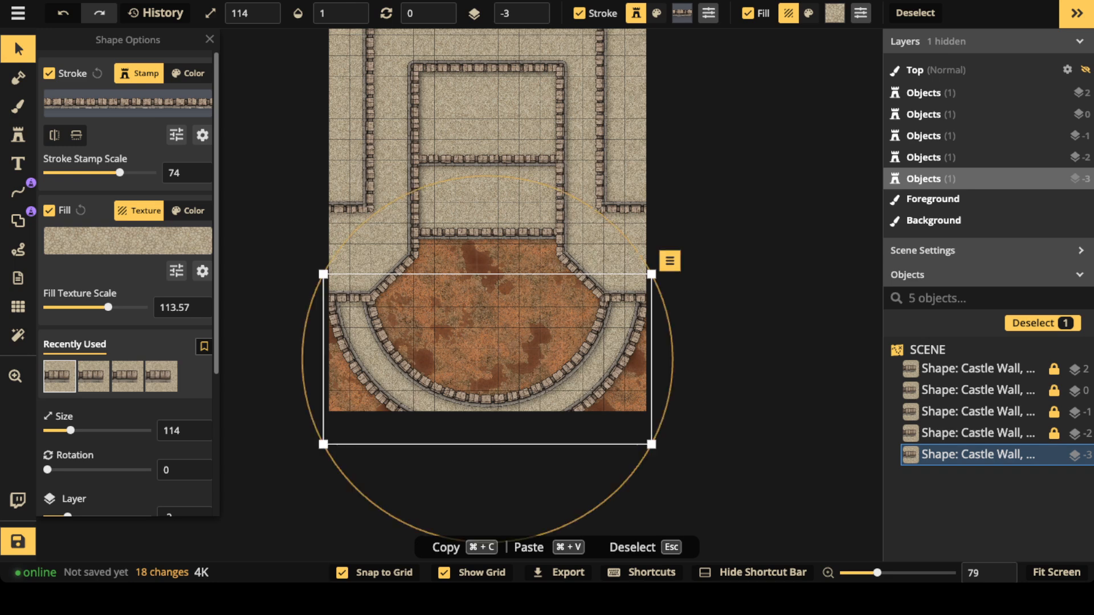
- Set the half ring's stroke stamp scale to 62
{"action": "scroll", "coordinate": [508, 336], "scroll_direction": "down", "scroll_amount": 1}
{"action": "scroll", "coordinate": [503, 244], "scroll_direction": "down", "scroll_amount": 3}
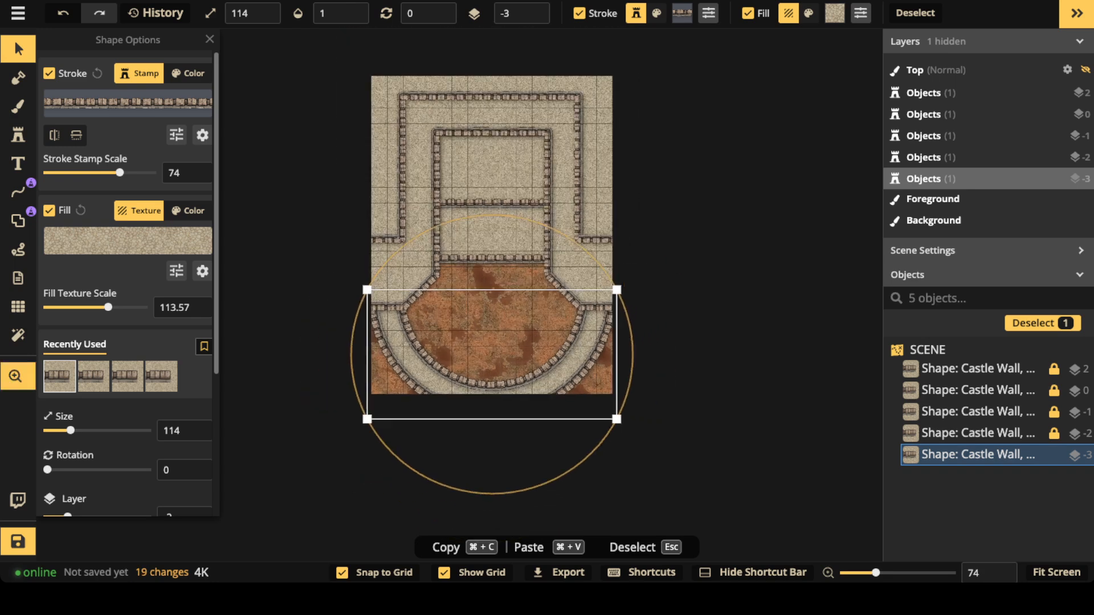
{"action": "left_click_drag", "start_coordinate": [119, 173], "coordinate": [117, 173]}
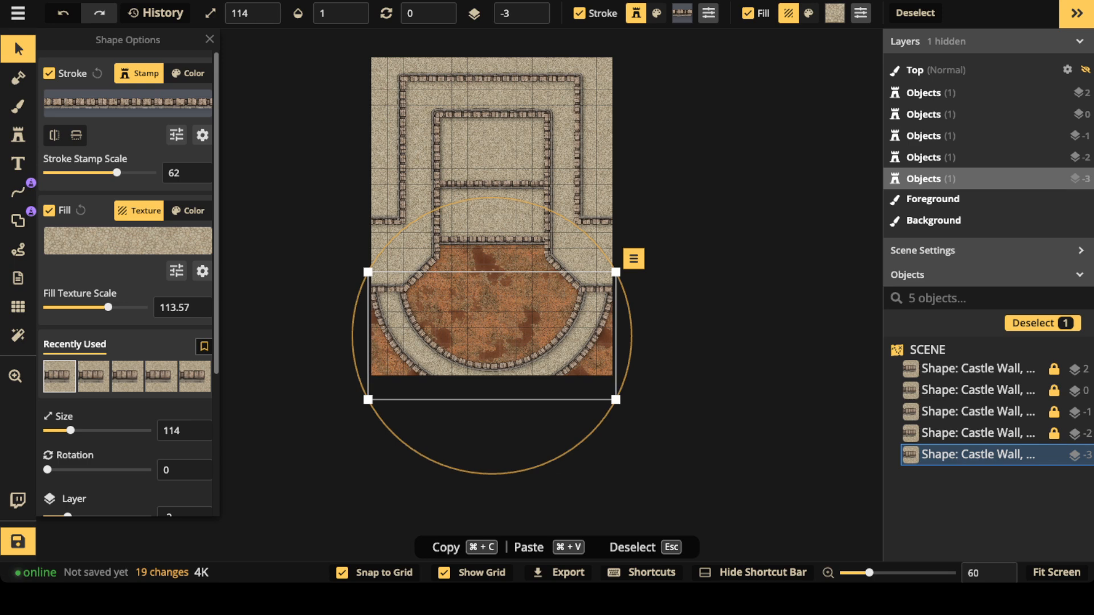
{"action": "key", "text": "Escape"}
- Unlock the four locked castle-wall shapes
{"action": "scroll", "coordinate": [470, 196], "scroll_direction": "down", "scroll_amount": 3}
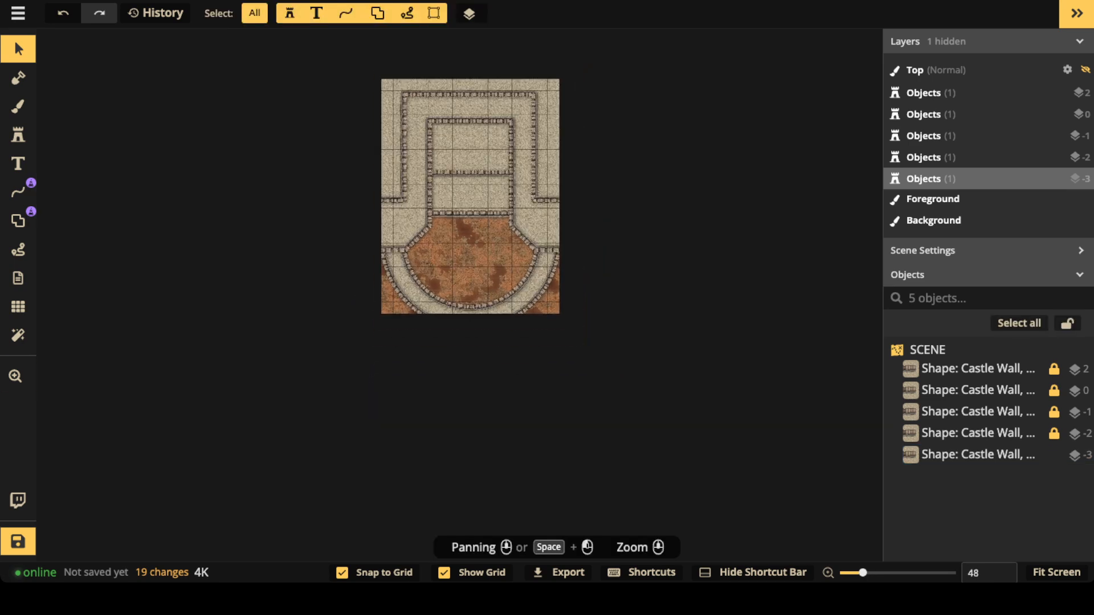
{"action": "scroll", "coordinate": [390, 154], "scroll_direction": "down", "scroll_amount": 1}
{"action": "left_click_drag", "start_coordinate": [302, 71], "coordinate": [593, 372]}
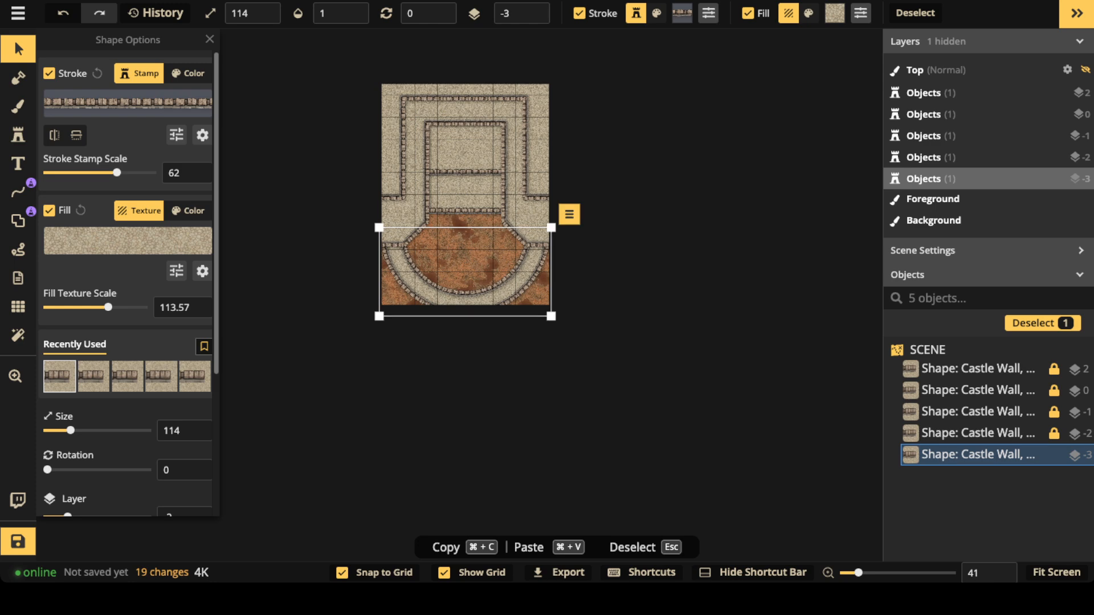
{"action": "key", "text": "Escape"}
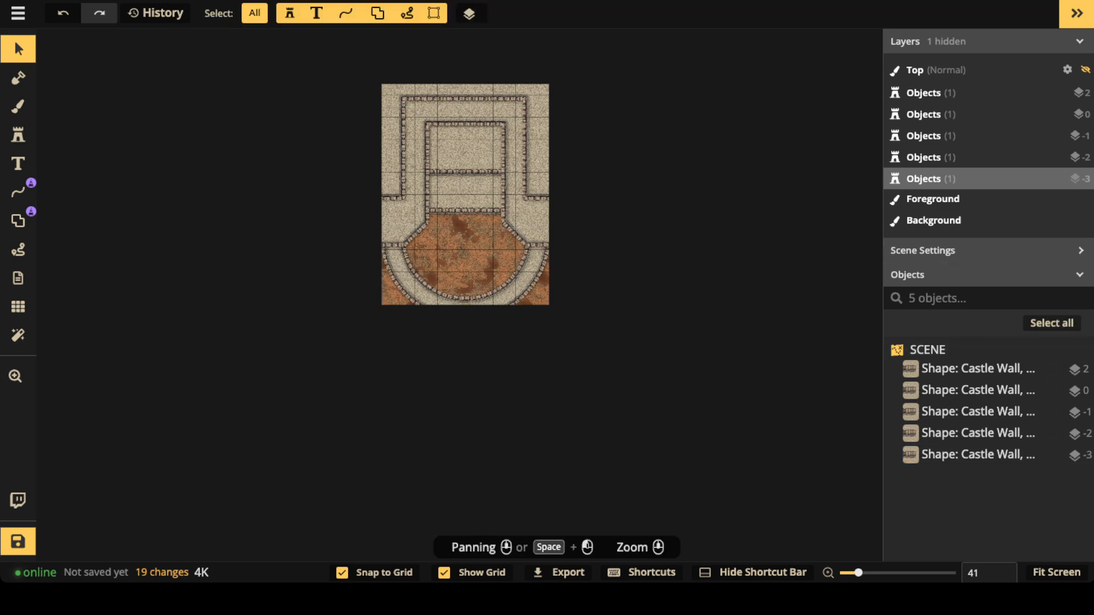
- Select all five castle-wall shapes and move them up together by about half a square
{"action": "left_click_drag", "start_coordinate": [318, 60], "coordinate": [670, 380]}
{"action": "key", "text": "Up"}
{"action": "key", "text": "Up"}
{"action": "key", "text": "Up"}
{"action": "key", "text": "Up"}
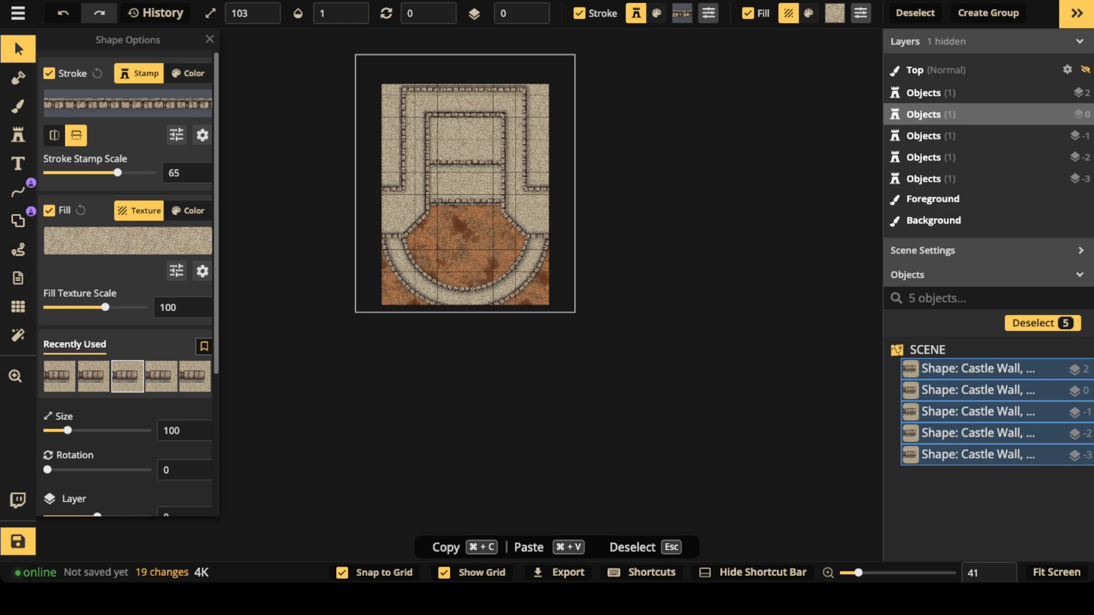
{"action": "left_click_drag", "start_coordinate": [465, 186], "coordinate": [465, 221]}
{"action": "key", "text": "Escape"}
{"action": "scroll", "coordinate": [465, 192], "scroll_direction": "down", "scroll_amount": 1}
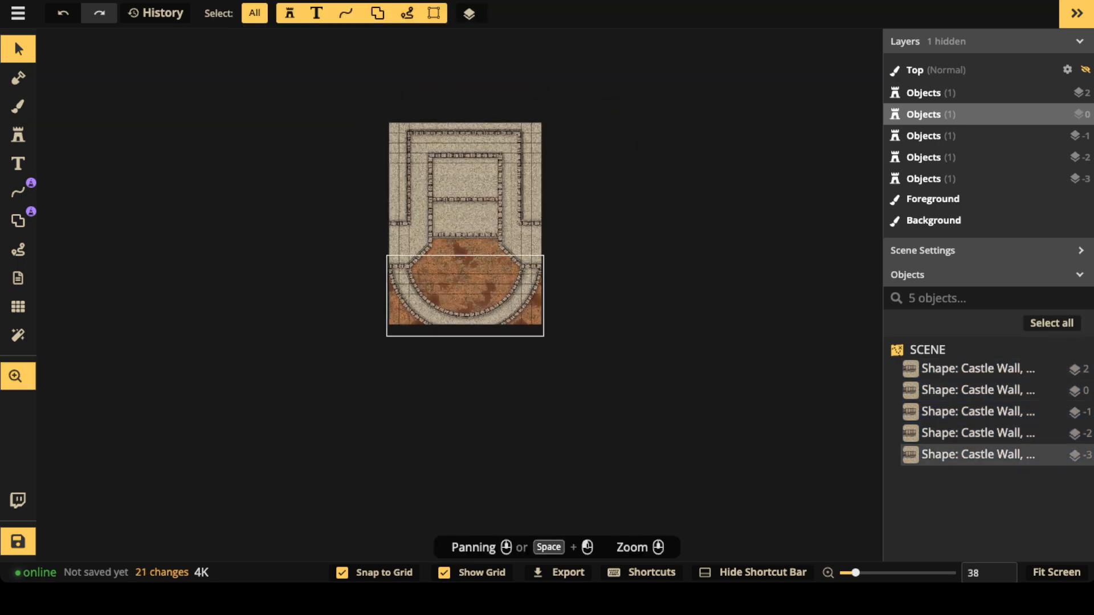
{"action": "left_click_drag", "start_coordinate": [467, 280], "coordinate": [461, 332]}
{"action": "scroll", "coordinate": [437, 276], "scroll_direction": "up", "scroll_amount": 5}
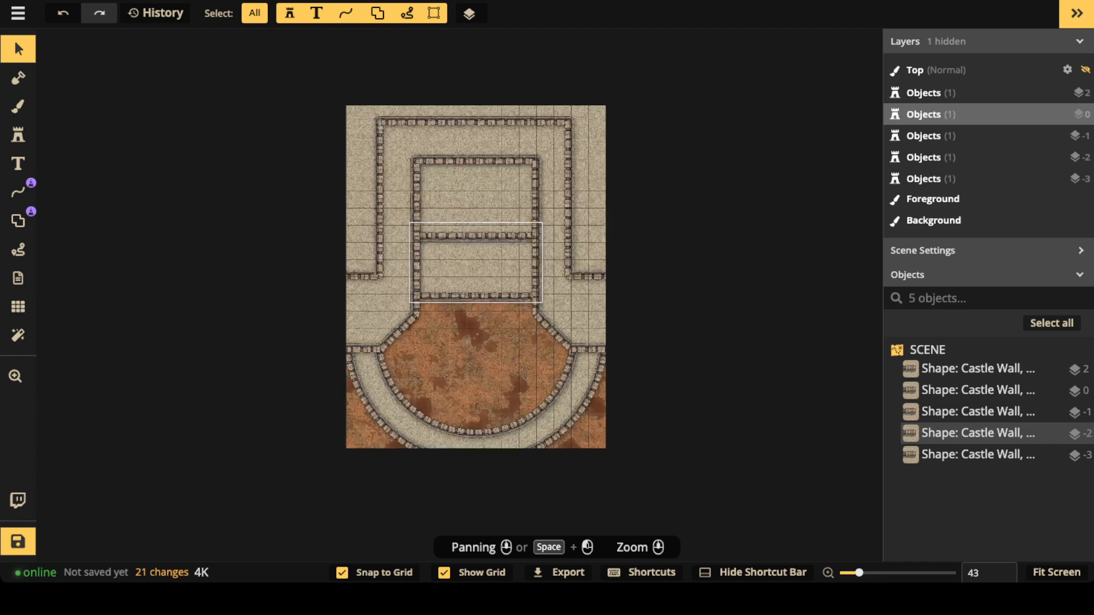
{"action": "mouse_move", "coordinate": [437, 276]}
{"action": "left_mouse_down"}
{"action": "mouse_move", "coordinate": [471, 185]}
{"action": "mouse_move", "coordinate": [455, 281]}
{"action": "left_mouse_up"}
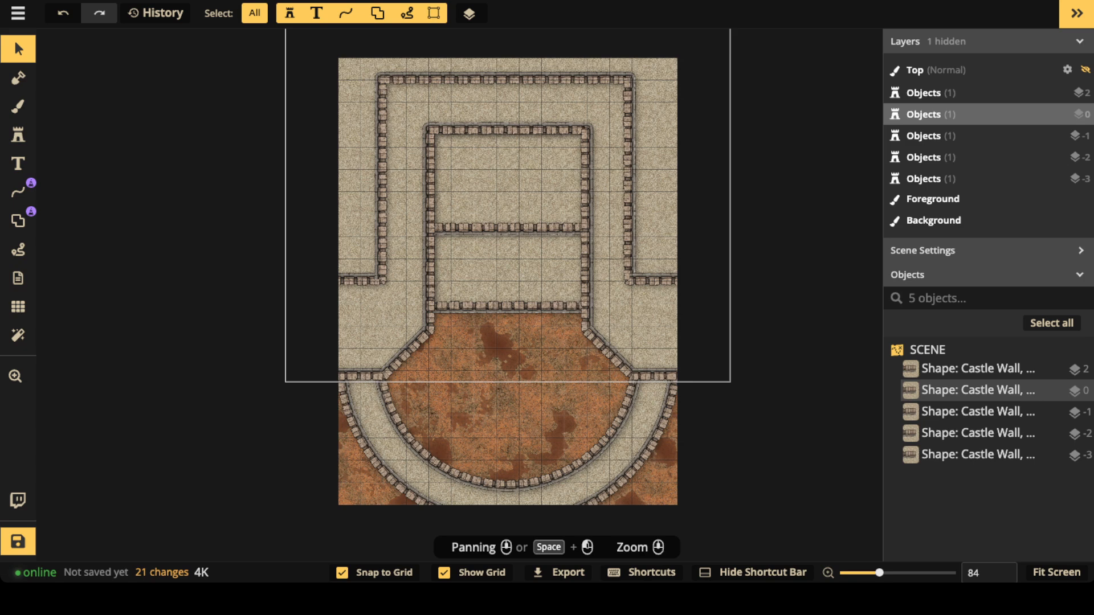
- Lock the outermost castle-wall shape on layer 2
{"action": "left_click_drag", "start_coordinate": [655, 146], "coordinate": [654, 210]}
{"action": "left_click", "coordinate": [653, 210]}
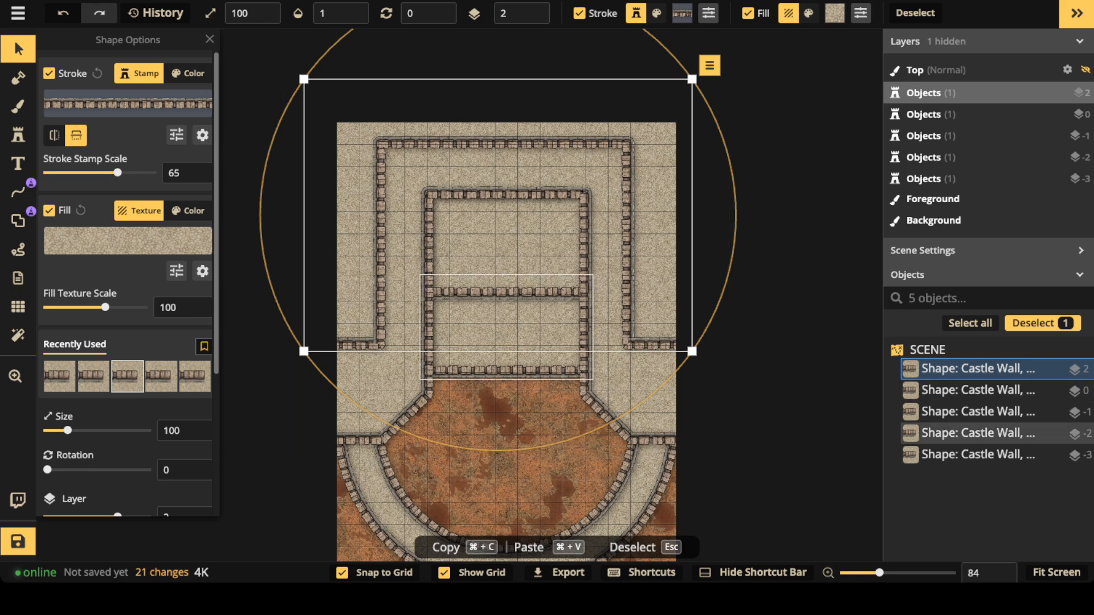
{"action": "key", "text": "l"}
{"action": "key", "text": "Escape"}
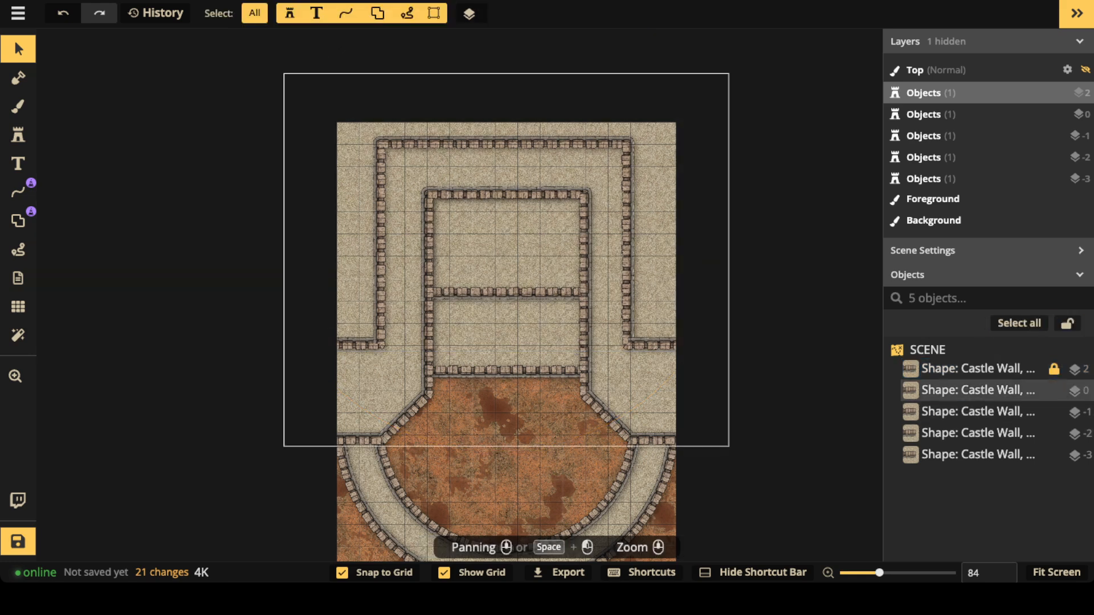
- Set the stroke brightness of the layer 0 castle-wall shape to 90
{"action": "left_click", "coordinate": [979, 391]}
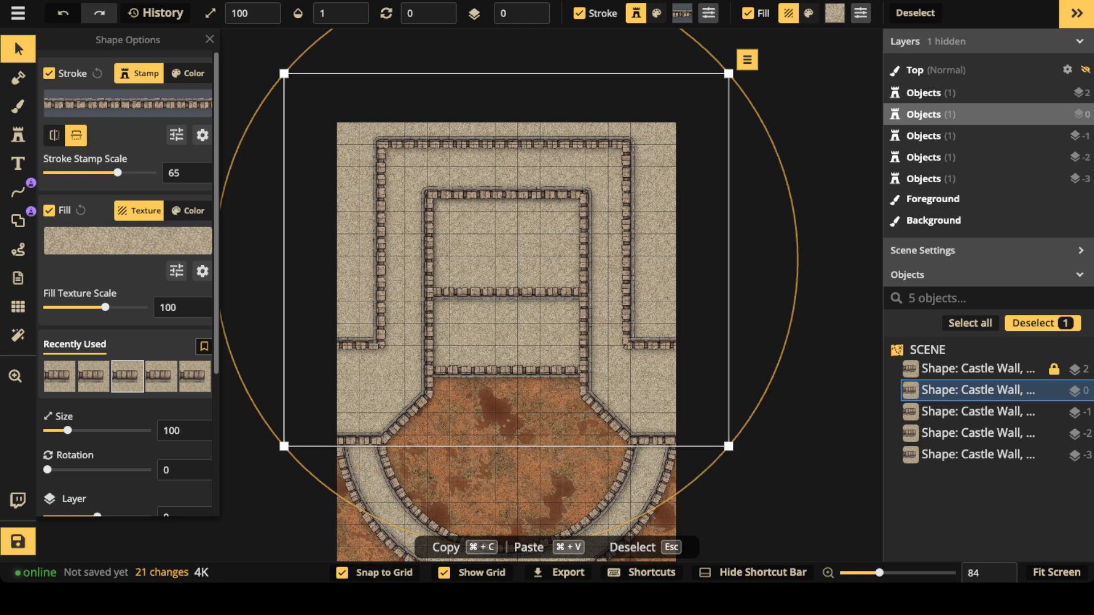
{"action": "left_click", "coordinate": [177, 135]}
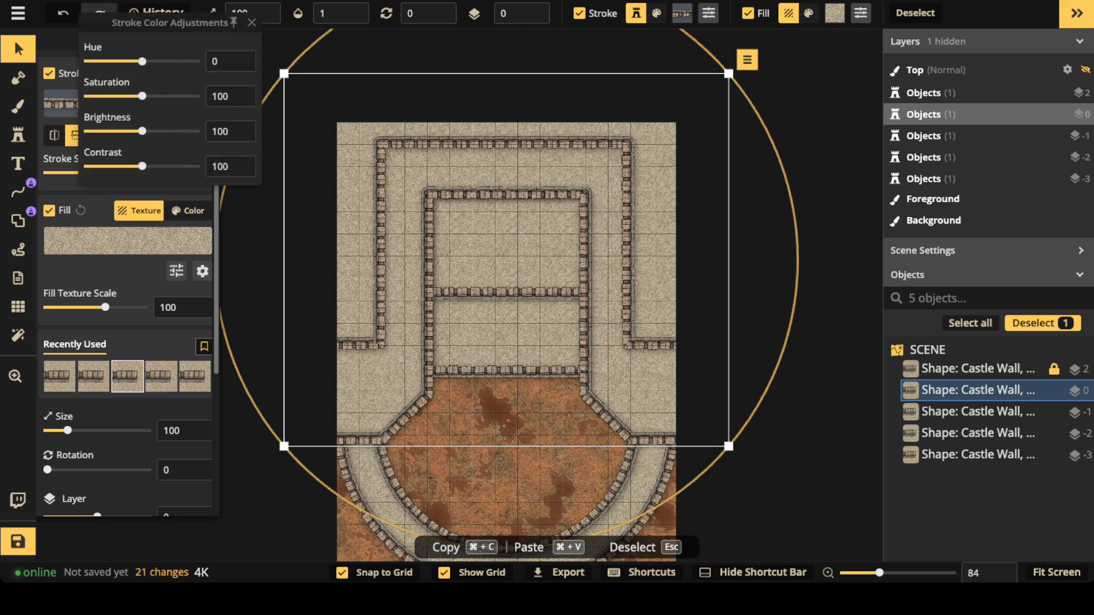
{"action": "left_click_drag", "start_coordinate": [142, 131], "coordinate": [136, 131]}
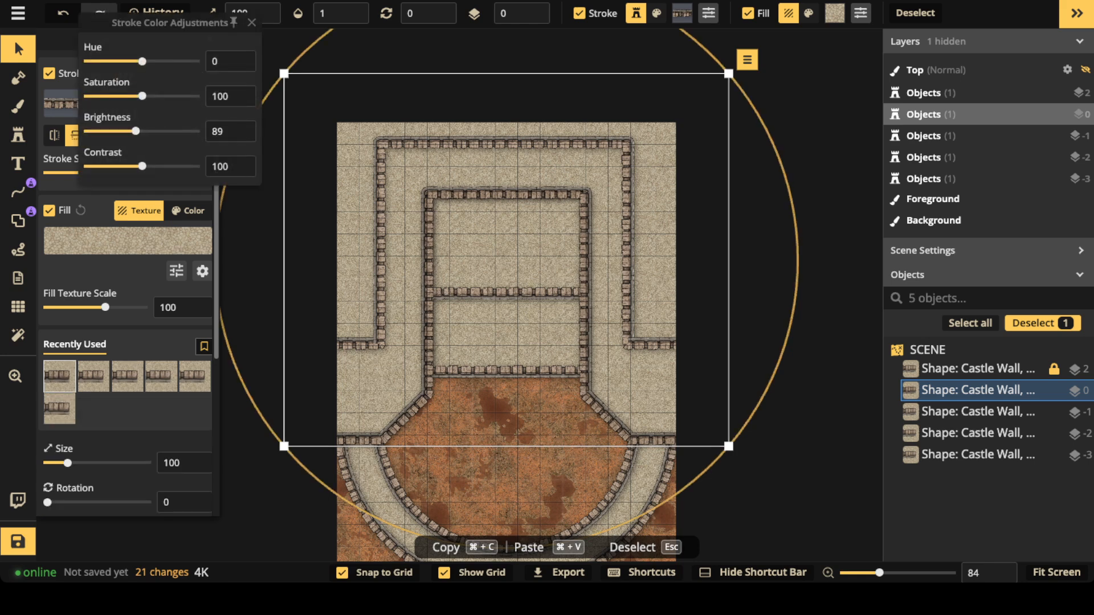
{"action": "left_click", "coordinate": [239, 137]}
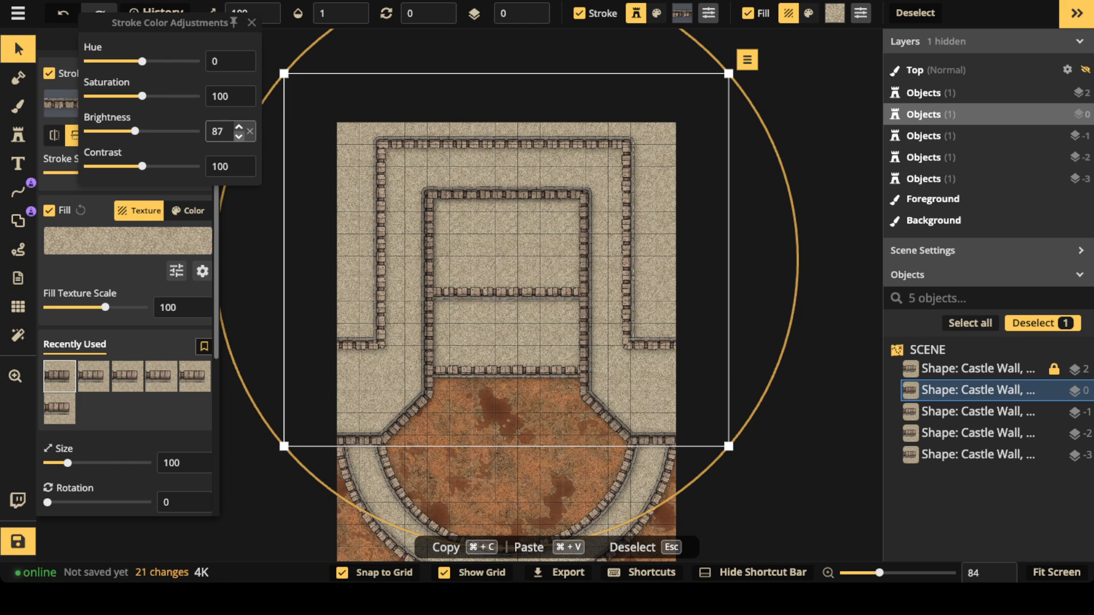
{"action": "left_click", "coordinate": [239, 127]}
{"action": "left_click", "coordinate": [239, 127]}
{"action": "left_click", "coordinate": [239, 128]}
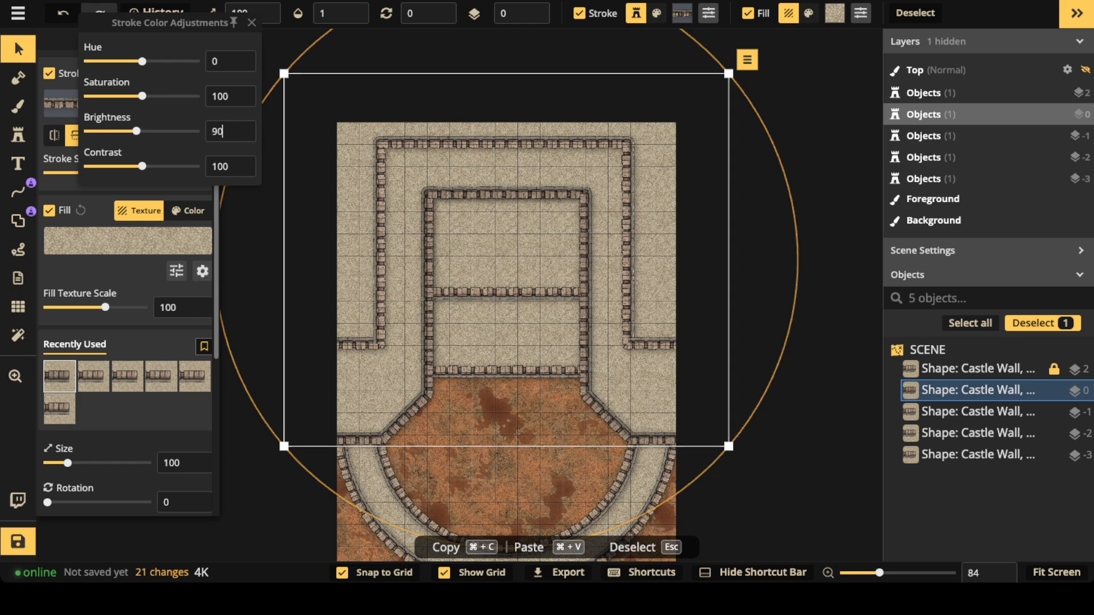
- Set the fill brightness of the layer 0 castle-wall shape to 85
{"action": "left_click", "coordinate": [176, 271]}
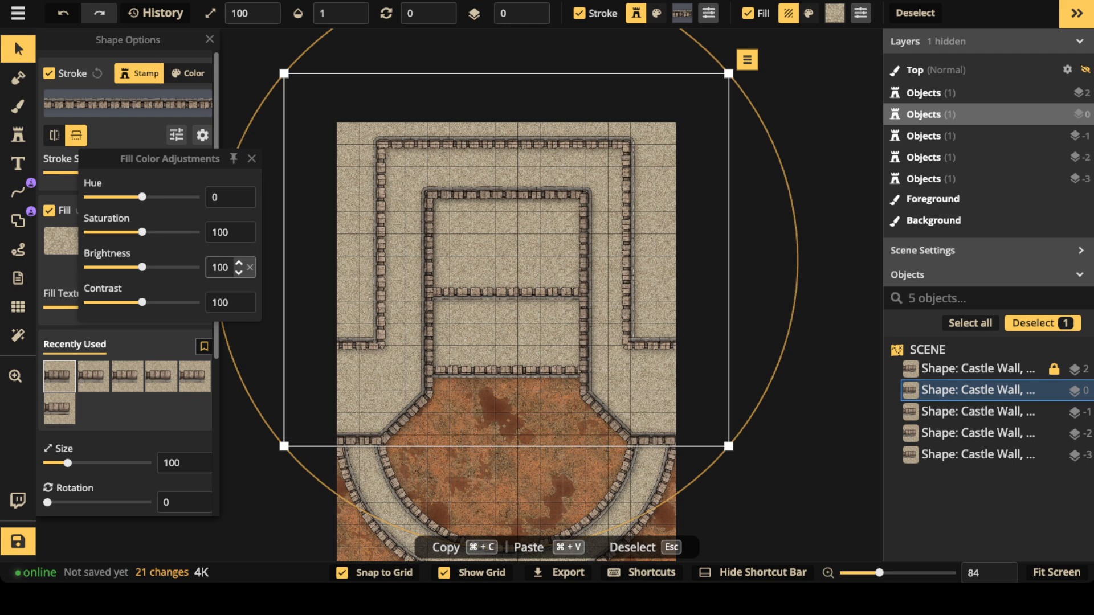
{"action": "left_click", "coordinate": [239, 273]}
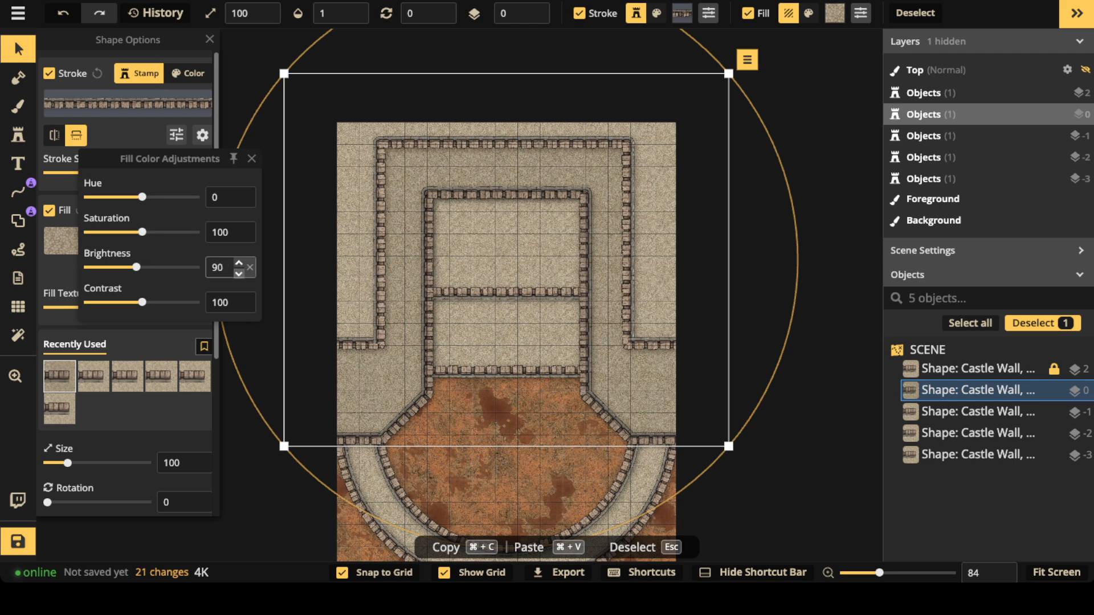
{"action": "left_click", "coordinate": [239, 272]}
{"action": "left_click", "coordinate": [239, 264]}
{"action": "left_click", "coordinate": [239, 273]}
{"action": "left_click", "coordinate": [238, 273]}
{"action": "left_click", "coordinate": [239, 273]}
{"action": "left_click", "coordinate": [239, 274]}
{"action": "left_click", "coordinate": [239, 274]}
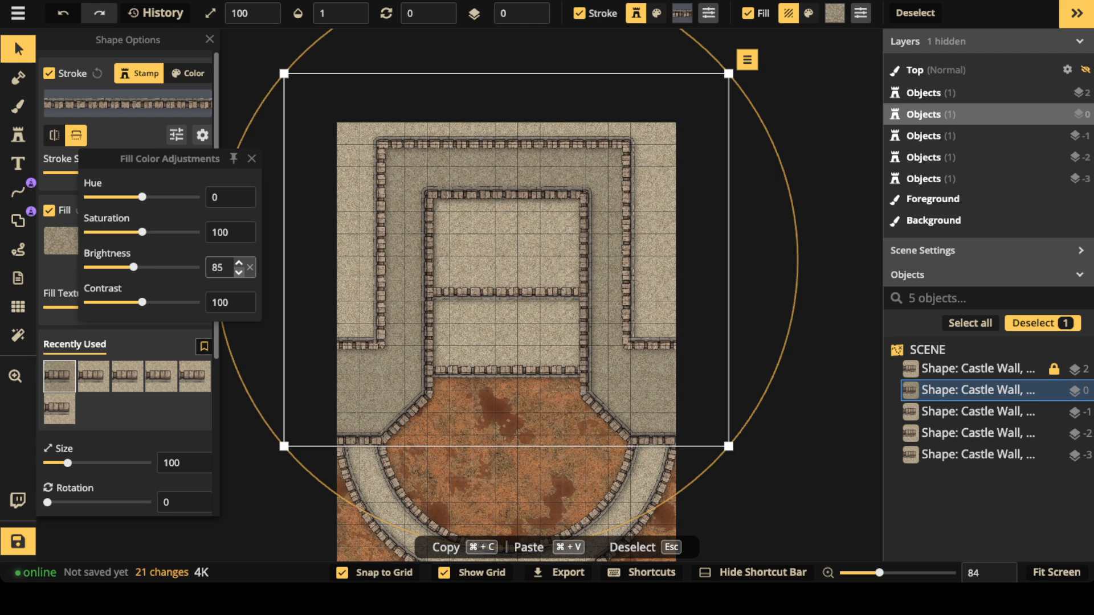
{"action": "left_click", "coordinate": [239, 273]}
{"action": "left_click", "coordinate": [239, 263]}
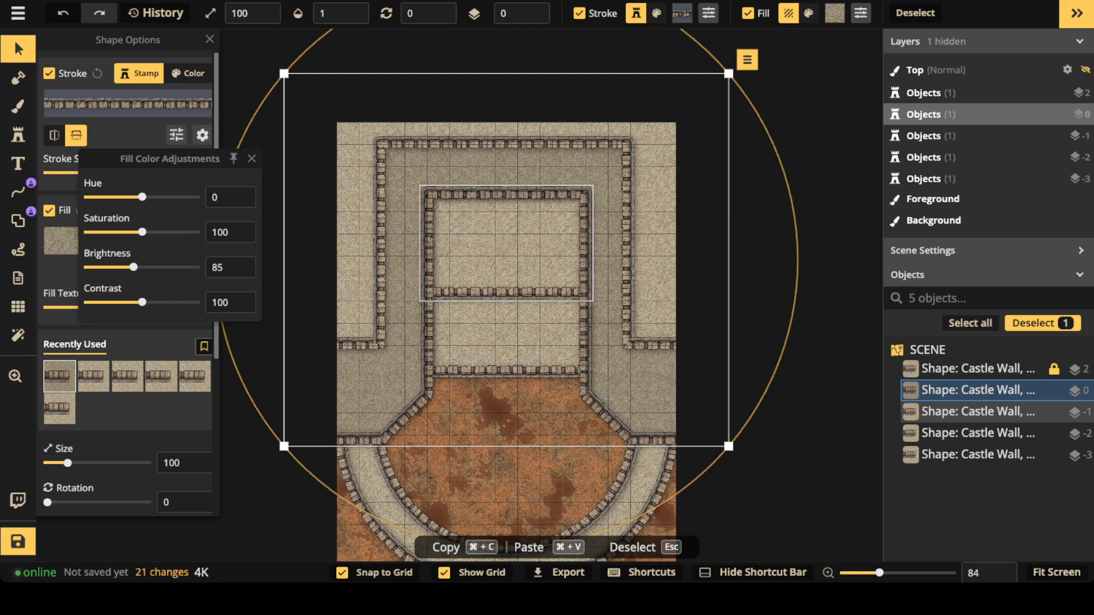
- Lock the castle-wall shape on layer 0
{"action": "left_click", "coordinate": [978, 412]}
{"action": "left_click", "coordinate": [978, 412]}
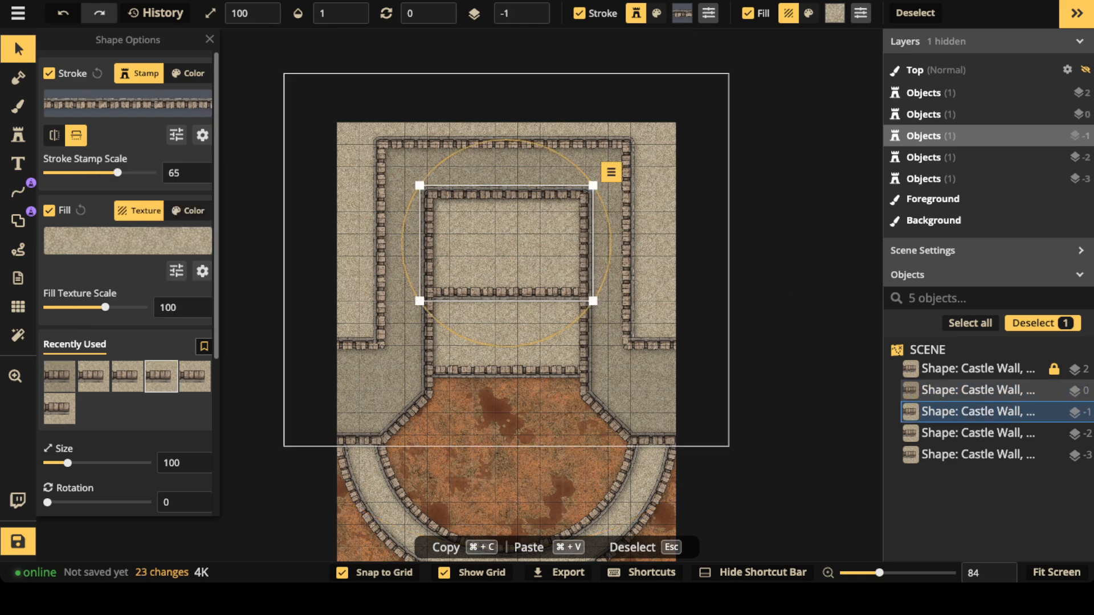
{"action": "left_click", "coordinate": [978, 391]}
{"action": "key", "text": "l"}
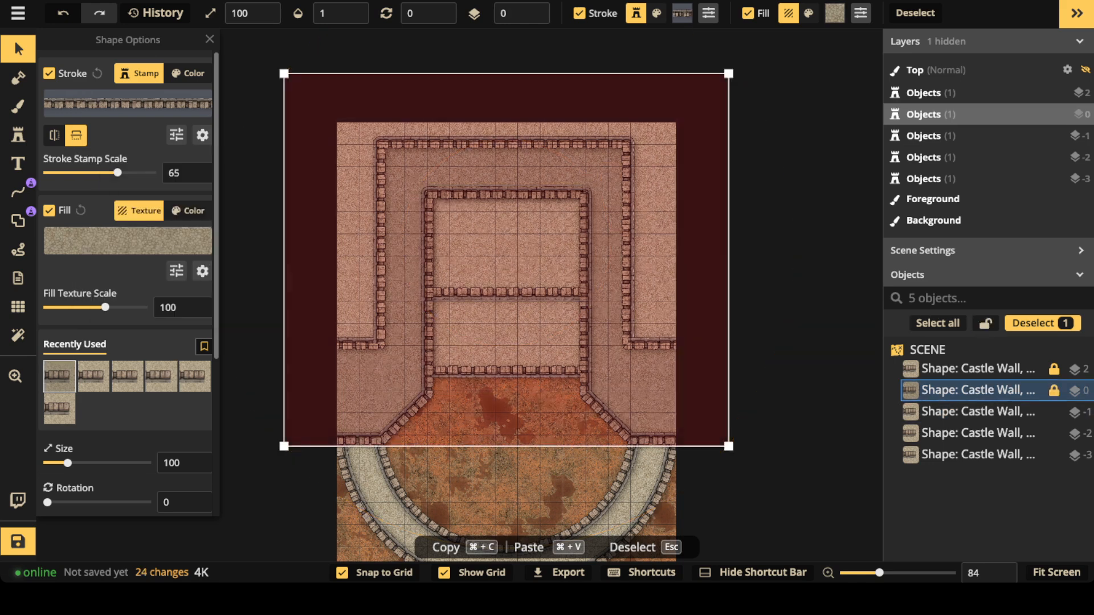
{"action": "key", "text": "Escape"}
- Darken the layer -1 castle-wall shape, with stroke brightness 79 and fill brightness 74
{"action": "left_click", "coordinate": [978, 412]}
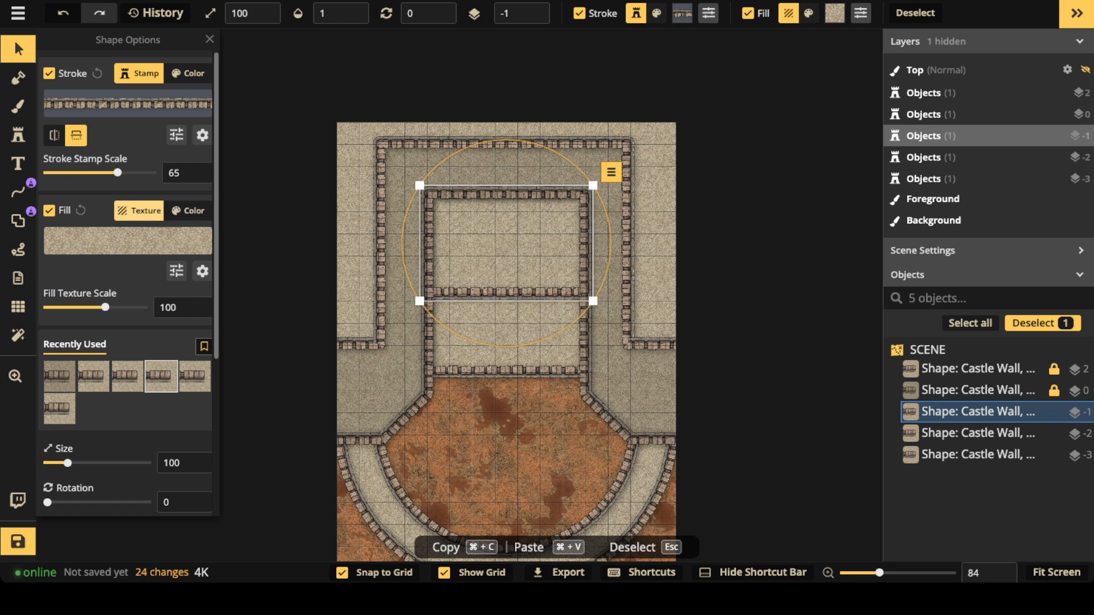
{"action": "left_click", "coordinate": [177, 136]}
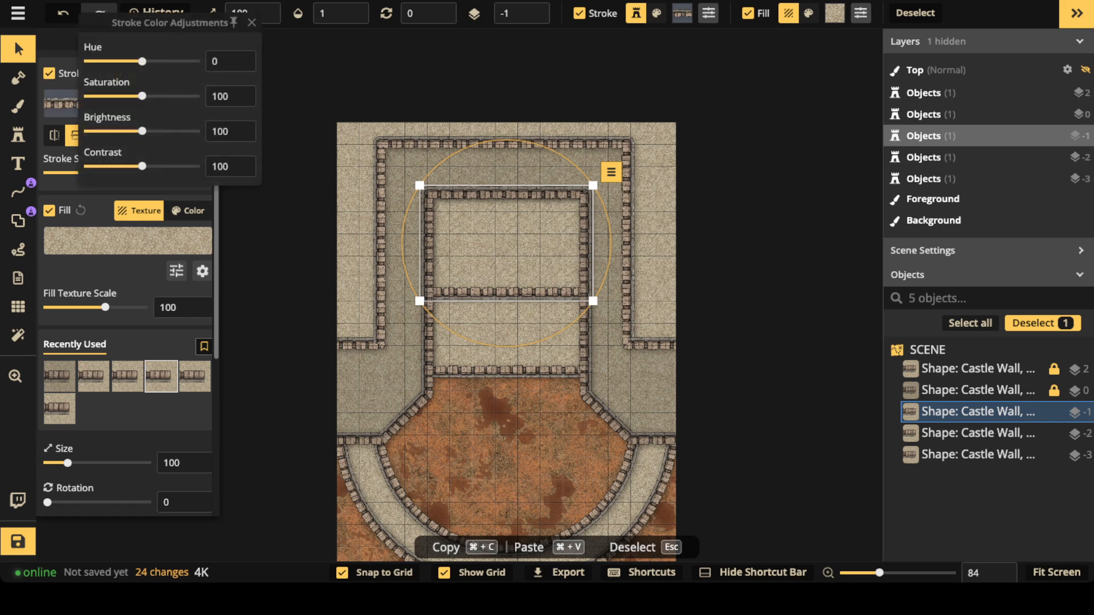
{"action": "left_click_drag", "start_coordinate": [142, 131], "coordinate": [134, 131]}
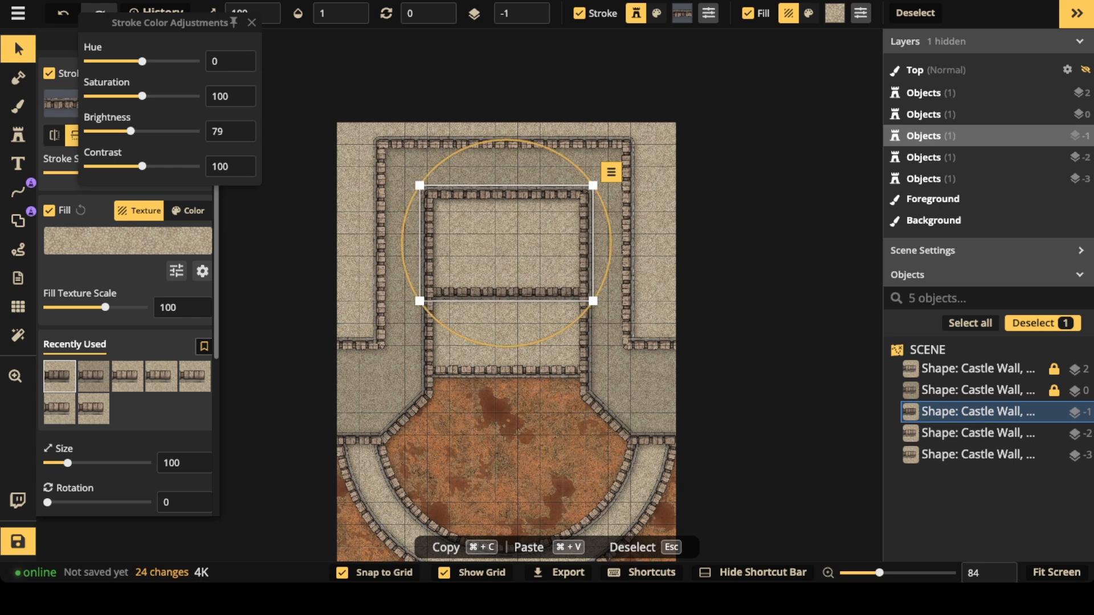
{"action": "left_click", "coordinate": [177, 271]}
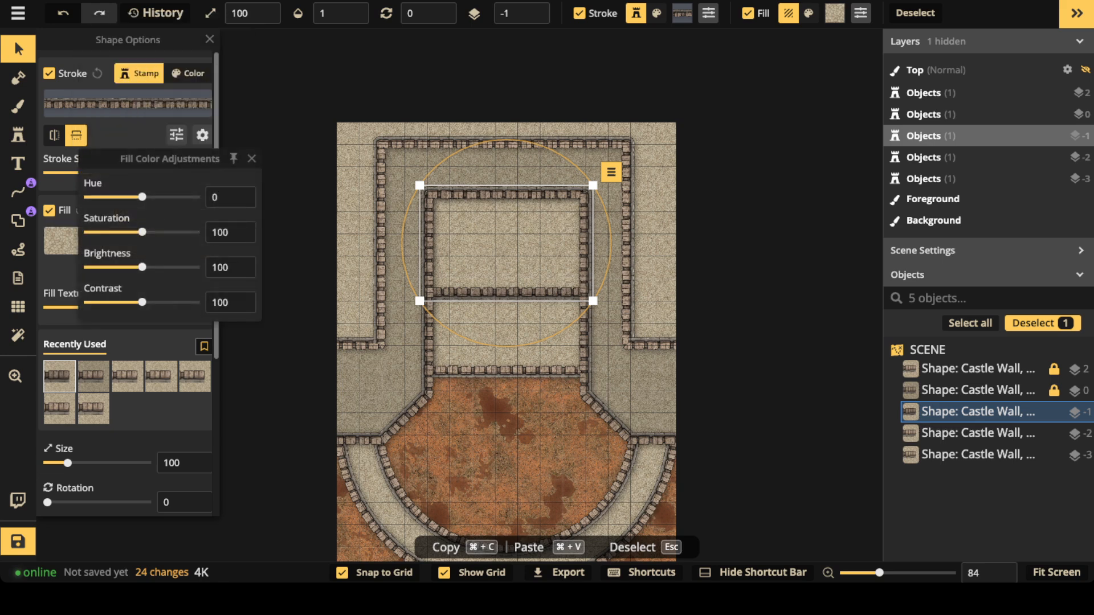
{"action": "left_click_drag", "start_coordinate": [142, 267], "coordinate": [135, 268]}
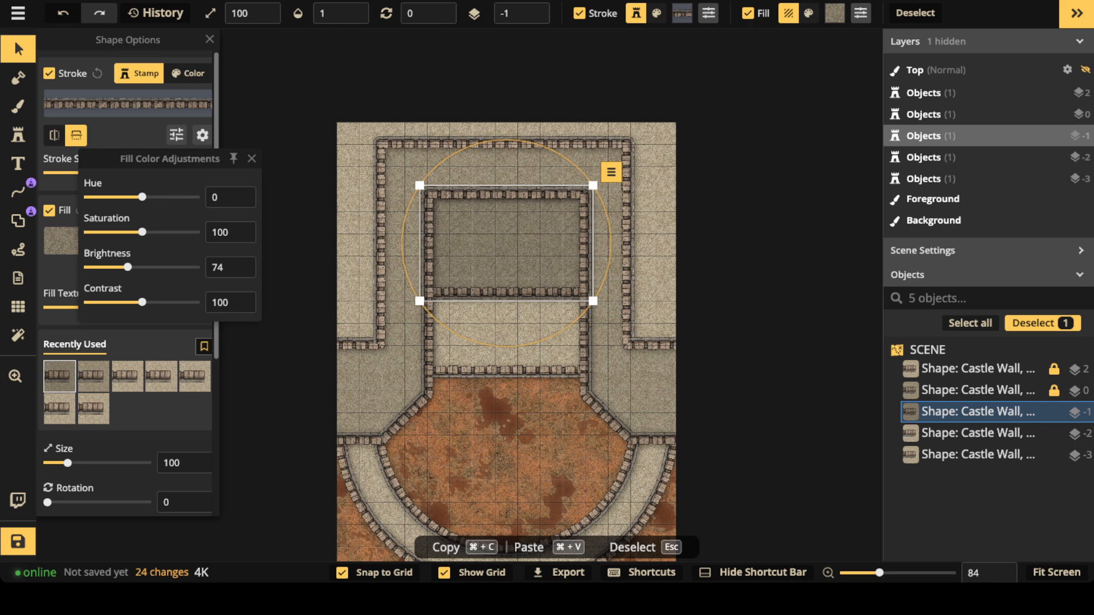
- Darken the layer -2 castle-wall shape, with stroke brightness 61 and fill brightness 62
{"action": "left_click", "coordinate": [506, 341]}
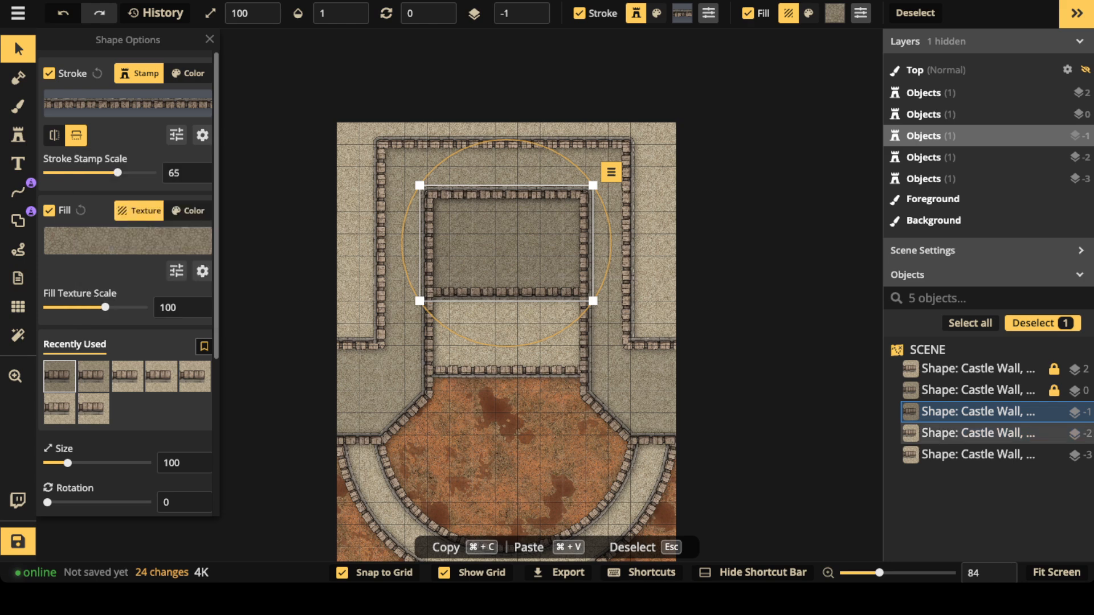
{"action": "left_click", "coordinate": [176, 135]}
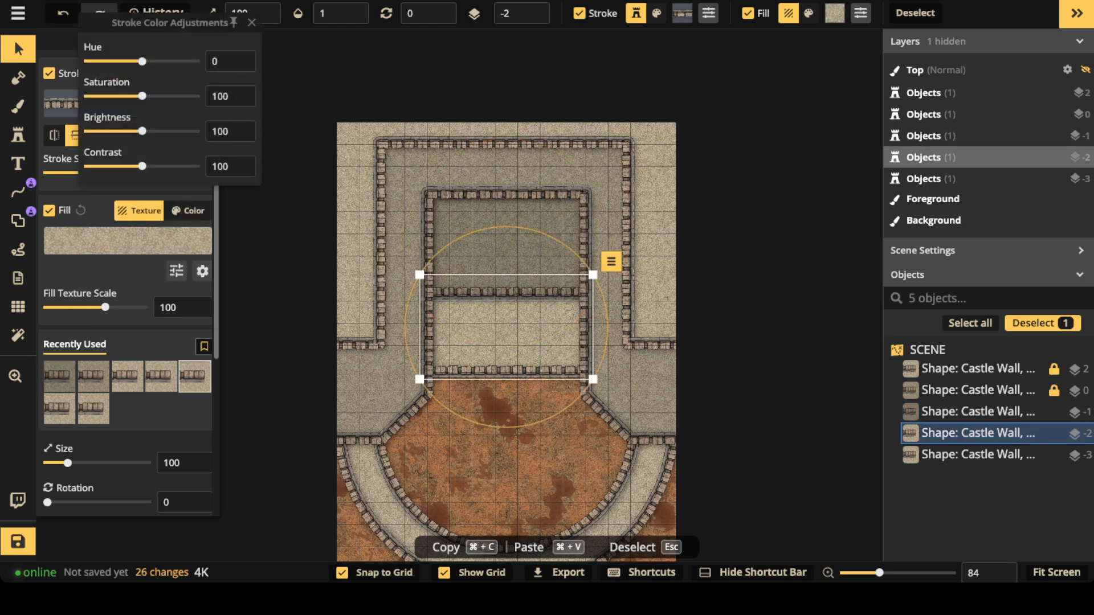
{"action": "left_click_drag", "start_coordinate": [142, 131], "coordinate": [120, 131]}
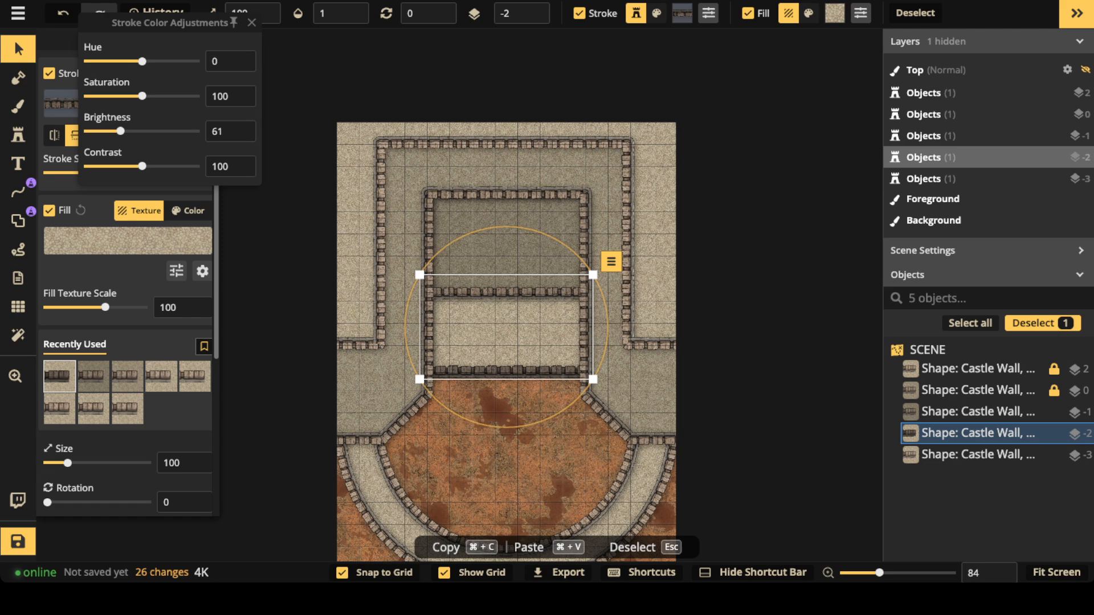
{"action": "left_click", "coordinate": [176, 271]}
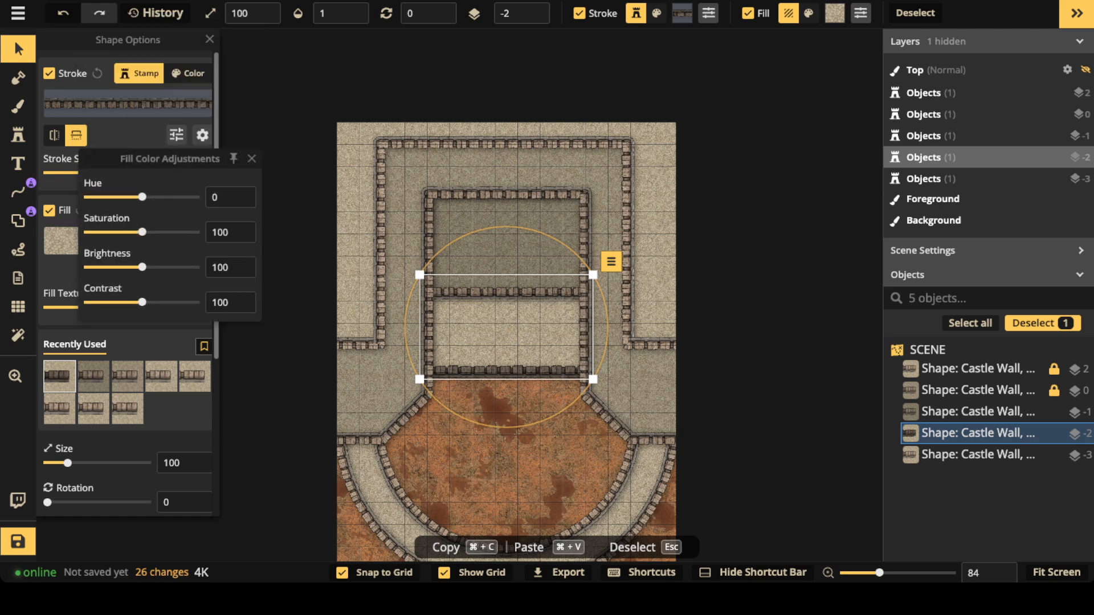
{"action": "left_click_drag", "start_coordinate": [142, 268], "coordinate": [123, 268]}
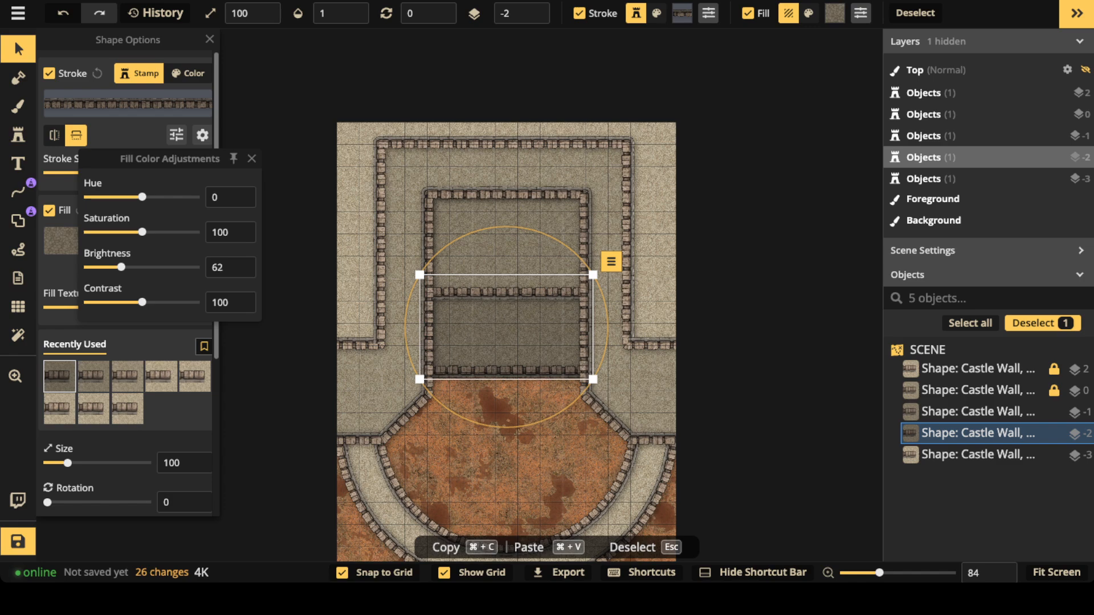
- Apply the most recently used dark style from the layer -2 shape to the half ring on layer -3, and deselect it
{"action": "left_click", "coordinate": [506, 251]}
{"action": "left_click_drag", "start_coordinate": [506, 251], "coordinate": [507, 105]}
{"action": "left_click", "coordinate": [373, 356]}
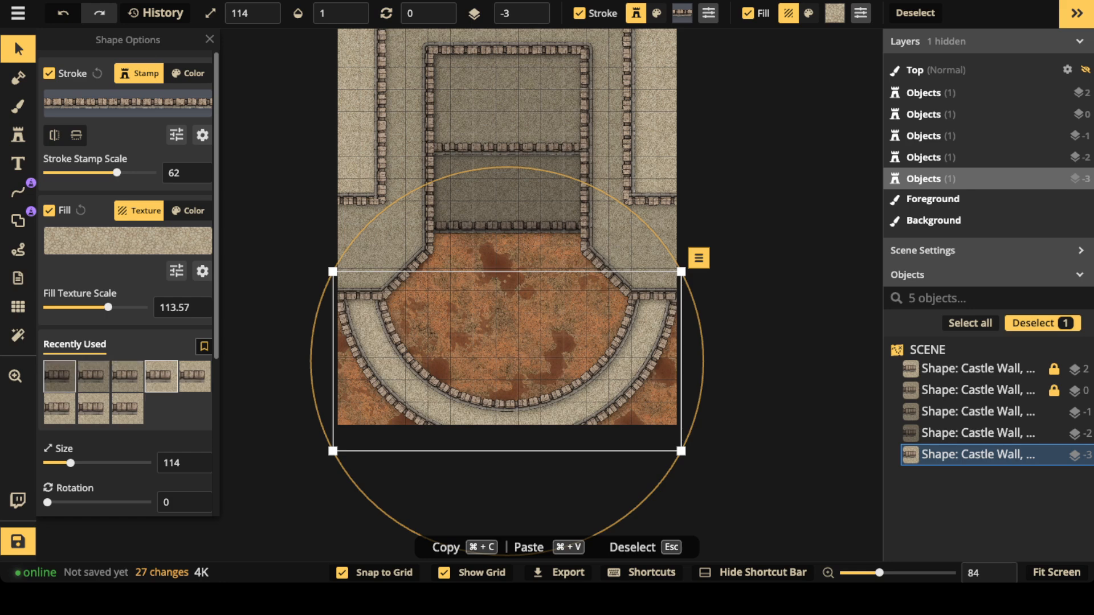
{"action": "left_click", "coordinate": [59, 376]}
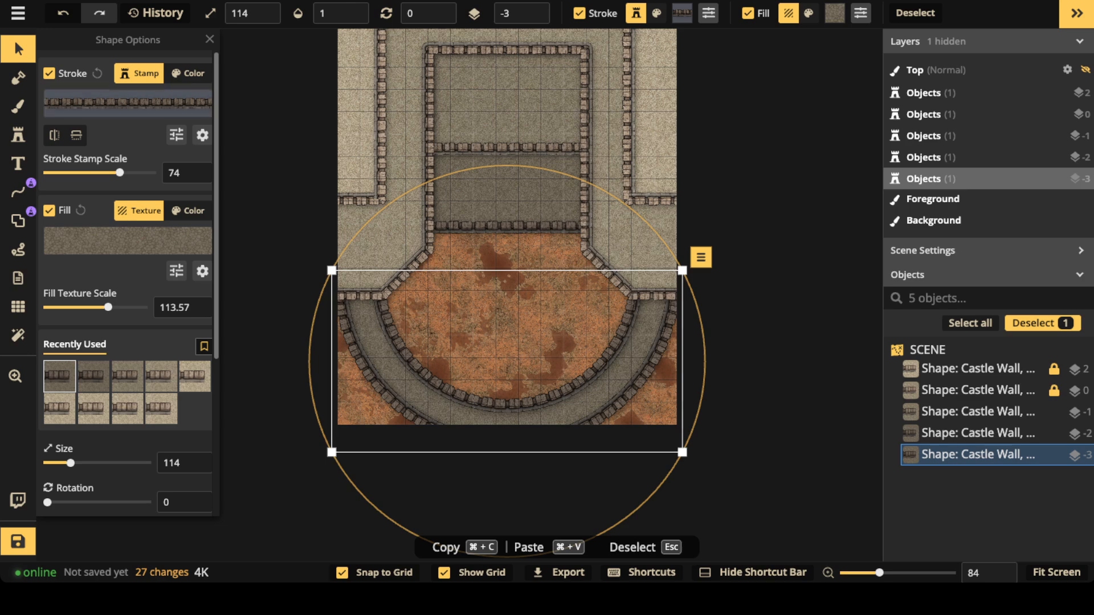
{"action": "left_click", "coordinate": [17, 49]}
- Try to add a narrow rectangle, about 1 by 8.5 squares, running from the layer -2 shape's lower wall down the centre into the half ring
{"action": "scroll", "coordinate": [513, 188], "scroll_direction": "down", "scroll_amount": 2}
{"action": "left_click_drag", "start_coordinate": [513, 188], "coordinate": [471, 230]}
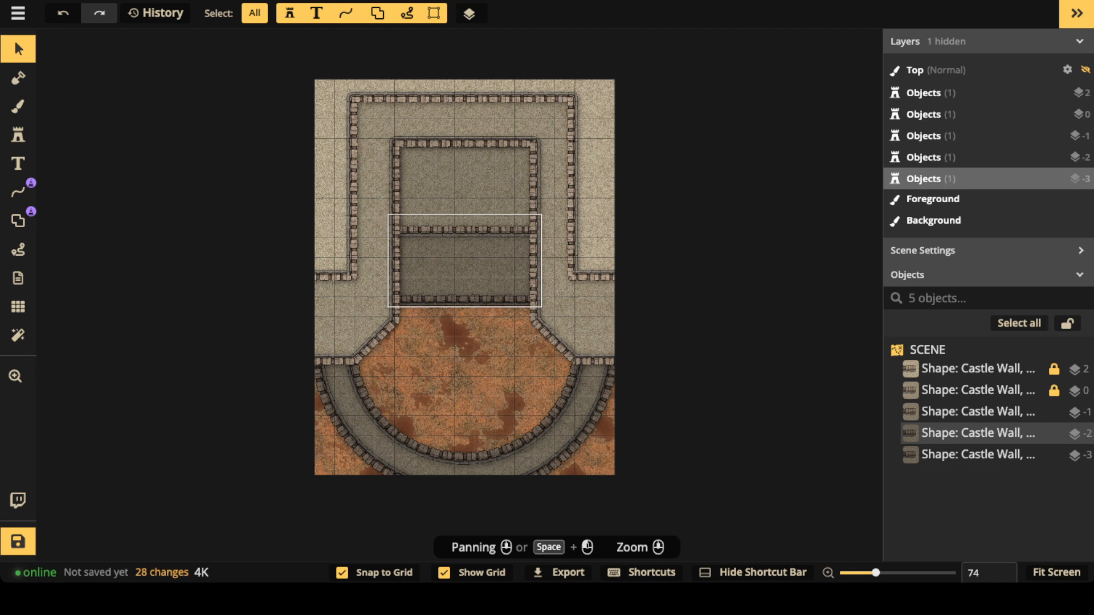
{"action": "scroll", "coordinate": [484, 206], "scroll_direction": "up", "scroll_amount": 1}
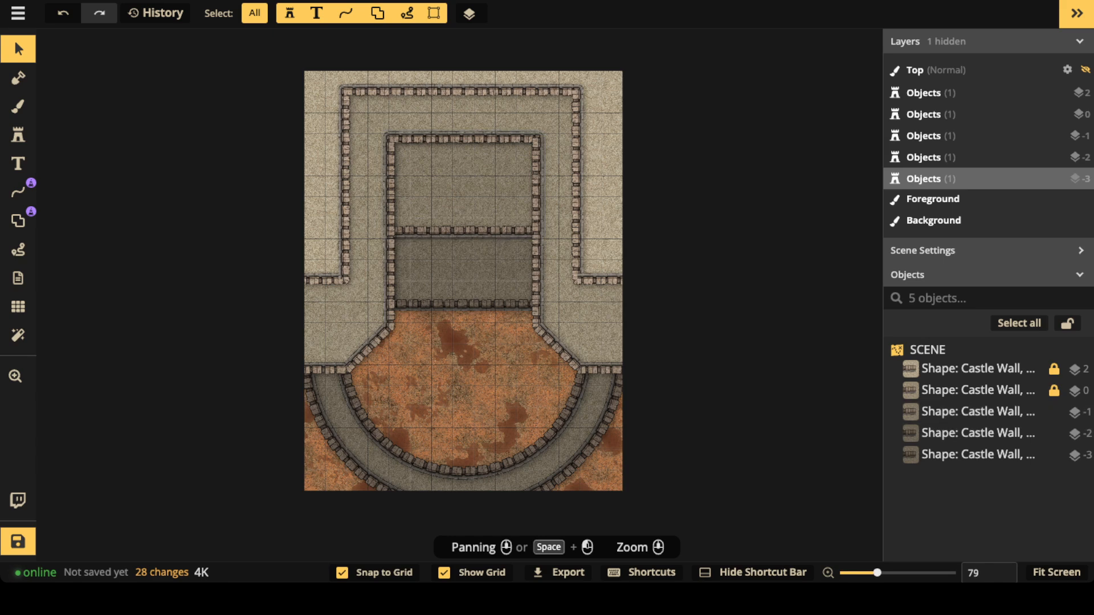
{"action": "scroll", "coordinate": [457, 303], "scroll_direction": "up", "scroll_amount": 1}
{"action": "left_click_drag", "start_coordinate": [457, 303], "coordinate": [457, 226]}
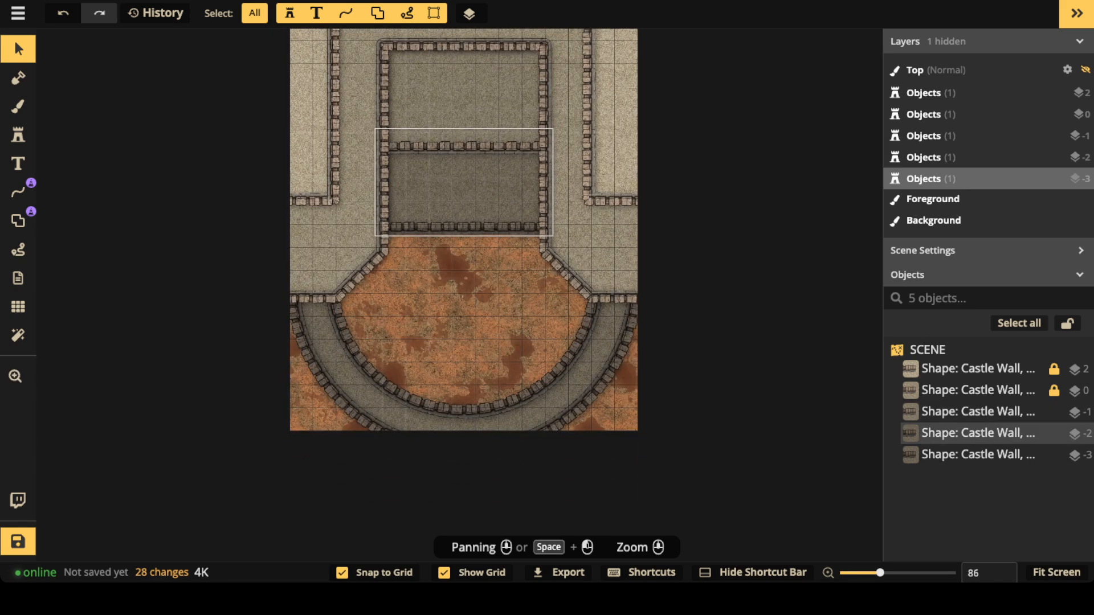
{"action": "left_click", "coordinate": [18, 220]}
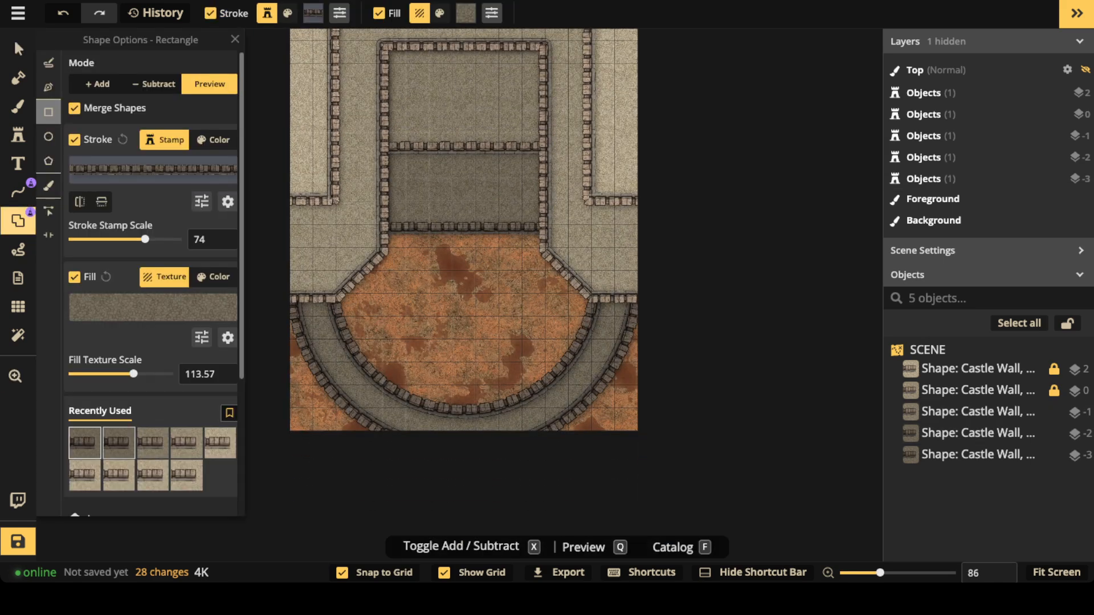
{"action": "scroll", "coordinate": [417, 228], "scroll_direction": "up", "scroll_amount": 4}
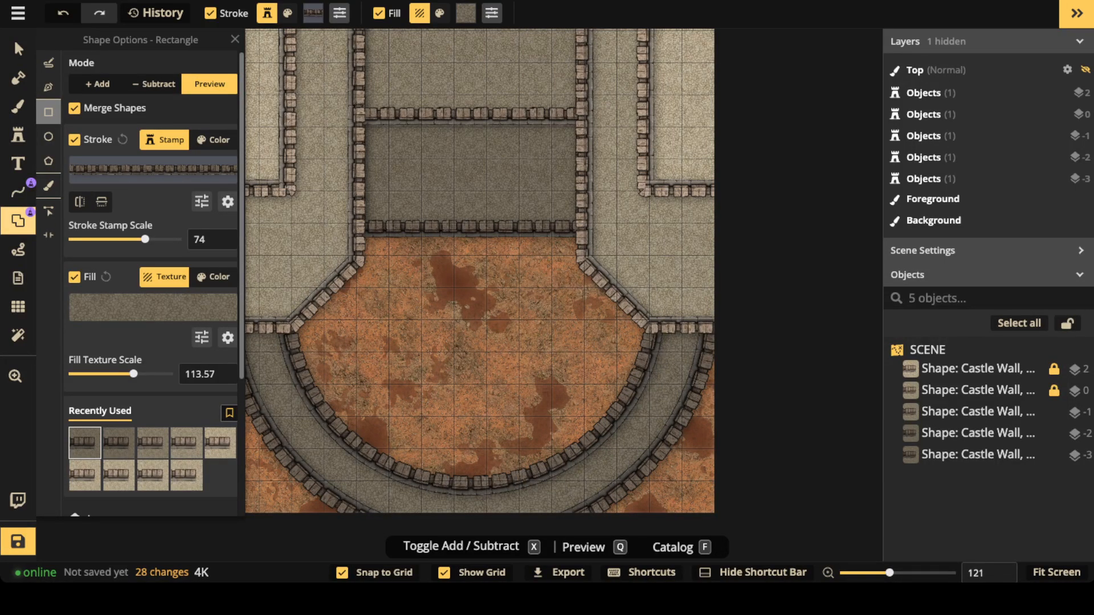
{"action": "left_click_drag", "start_coordinate": [454, 224], "coordinate": [486, 497]}
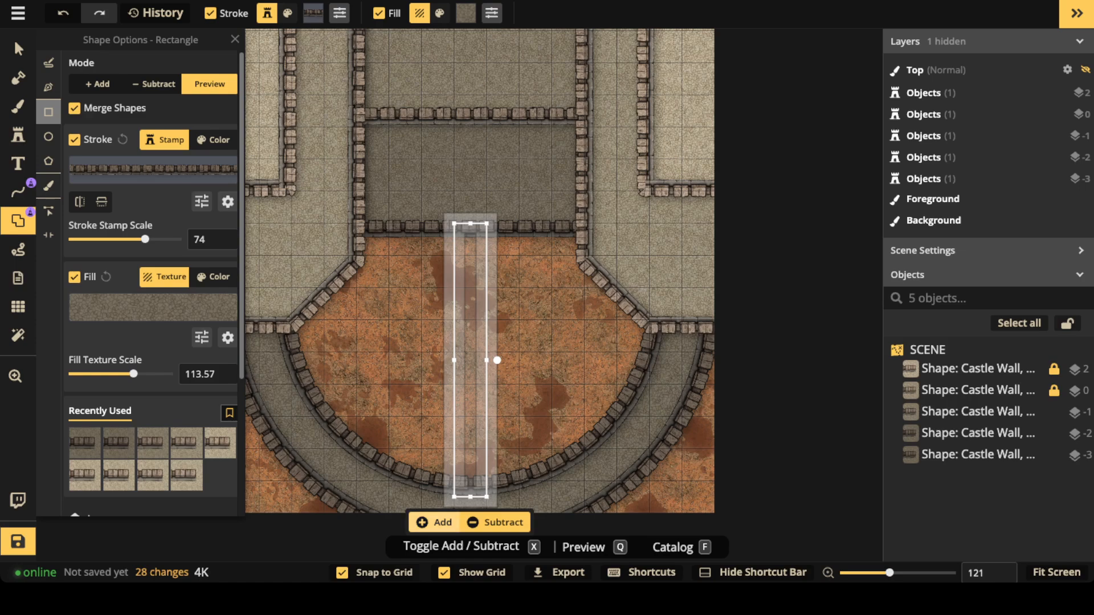
{"action": "left_click", "coordinate": [434, 522]}
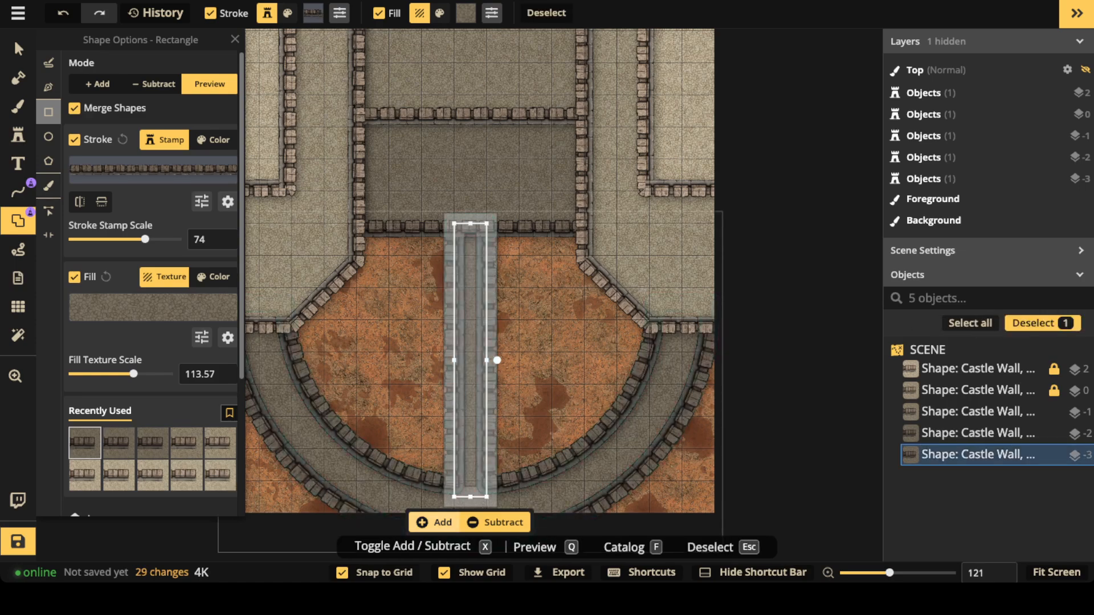
- Undo the added central rectangle, clear its preview outline and turn off Merge Shapes
{"action": "scroll", "coordinate": [432, 252], "scroll_direction": "down", "scroll_amount": 2}
{"action": "key", "text": "ctrl+z"}
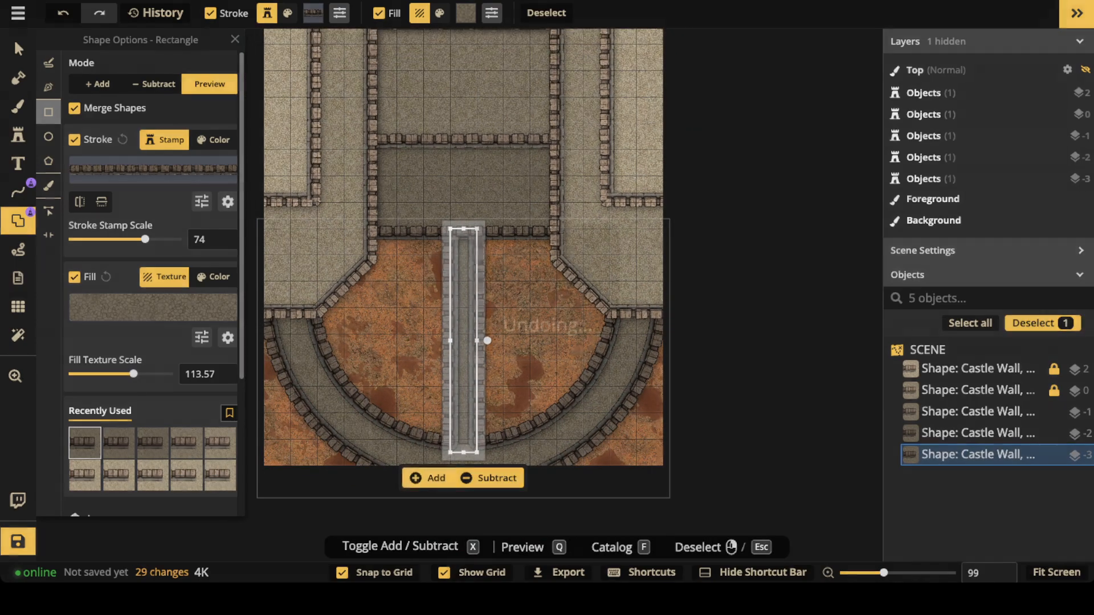
{"action": "key", "text": "Escape"}
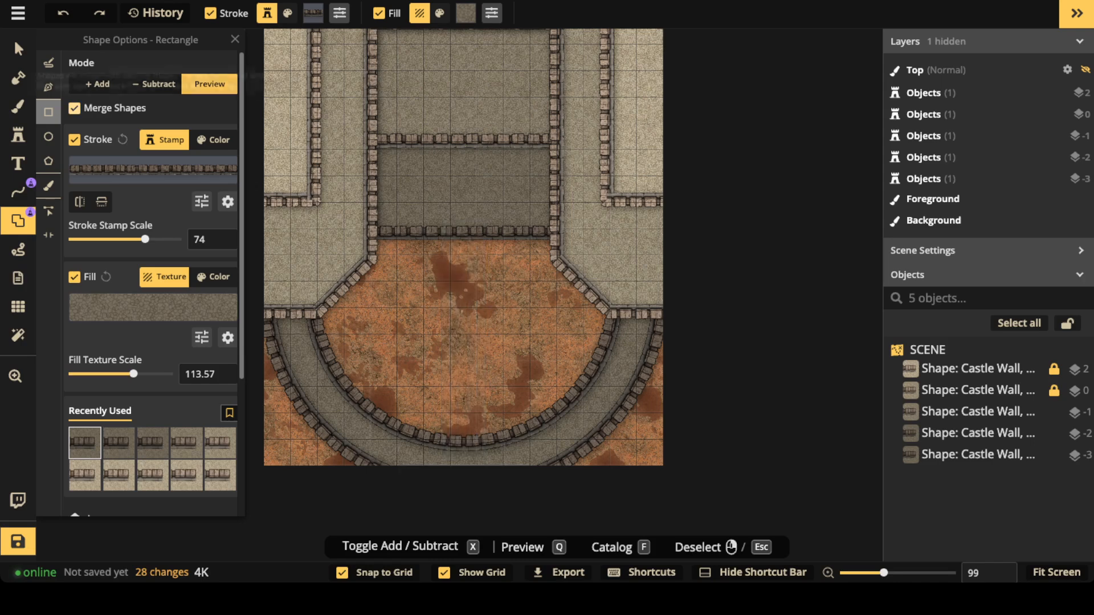
{"action": "left_click", "coordinate": [74, 109]}
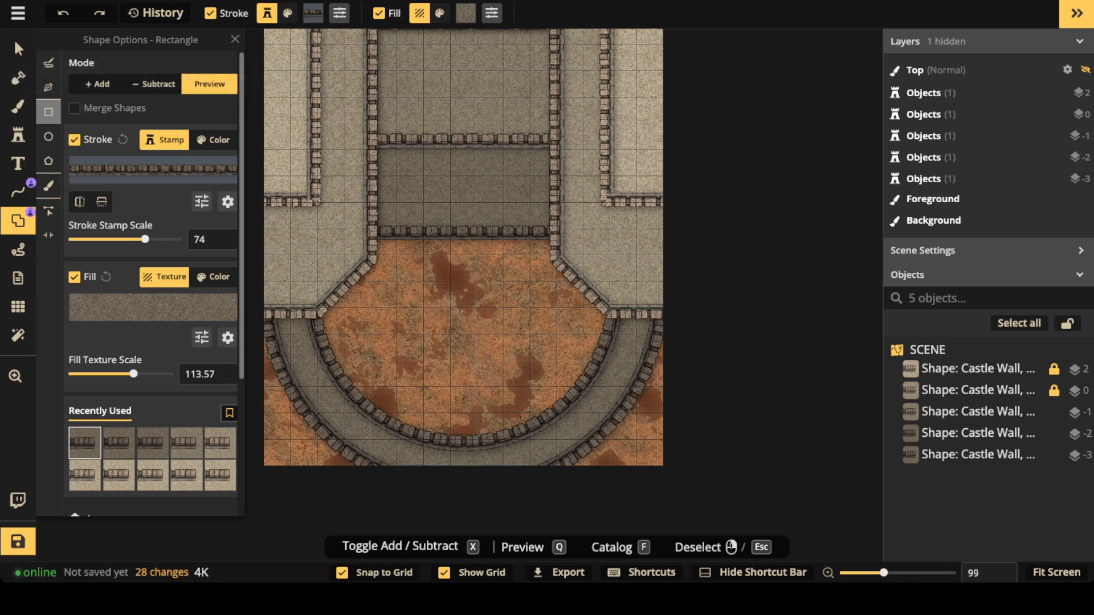
- Add a separate castle-wall rectangle about 2 by 8 squares from the layer -2 lower wall down into the half ring, on layer -4
{"action": "left_click_drag", "start_coordinate": [450, 230], "coordinate": [477, 439]}
{"action": "left_click_drag", "start_coordinate": [451, 334], "coordinate": [500, 334]}
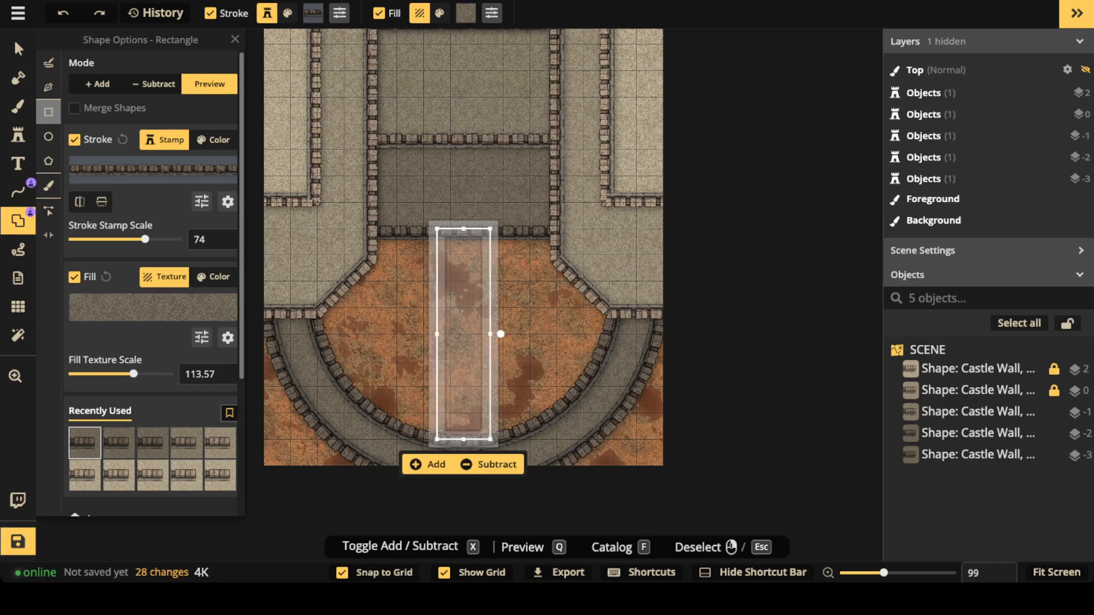
{"action": "left_click", "coordinate": [428, 464]}
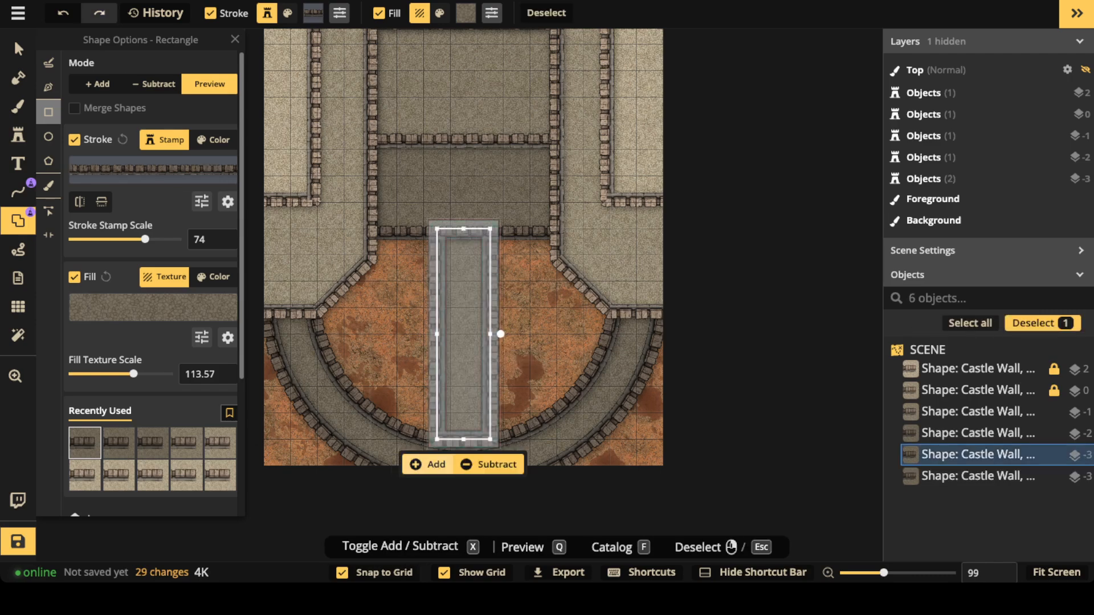
{"action": "key", "text": "v"}
{"action": "left_click", "coordinate": [456, 408]}
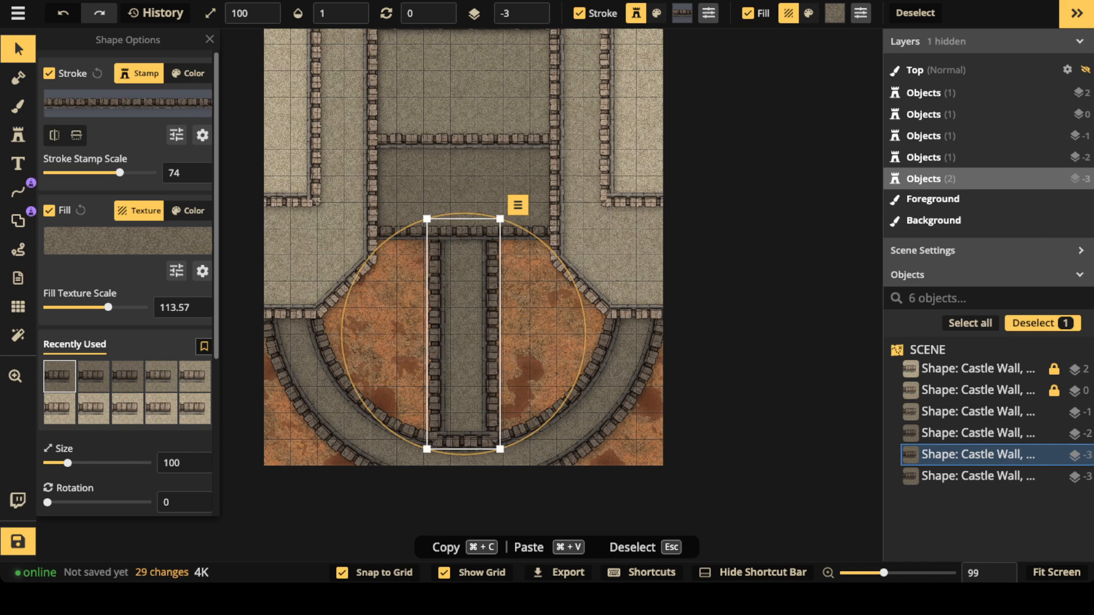
{"action": "left_click", "coordinate": [532, 18]}
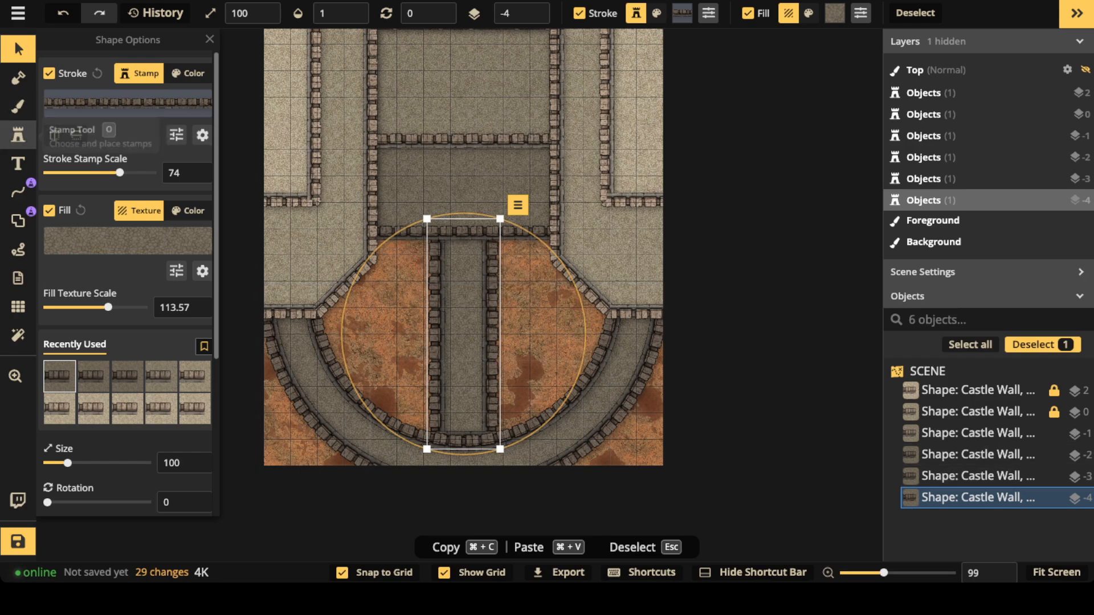
- Pick the second variant of the Brick Railings Stairs stamp from the Castle pack of Fantasy Battlemaps 2.0
{"action": "left_click", "coordinate": [18, 135]}
{"action": "left_click", "coordinate": [83, 162]}
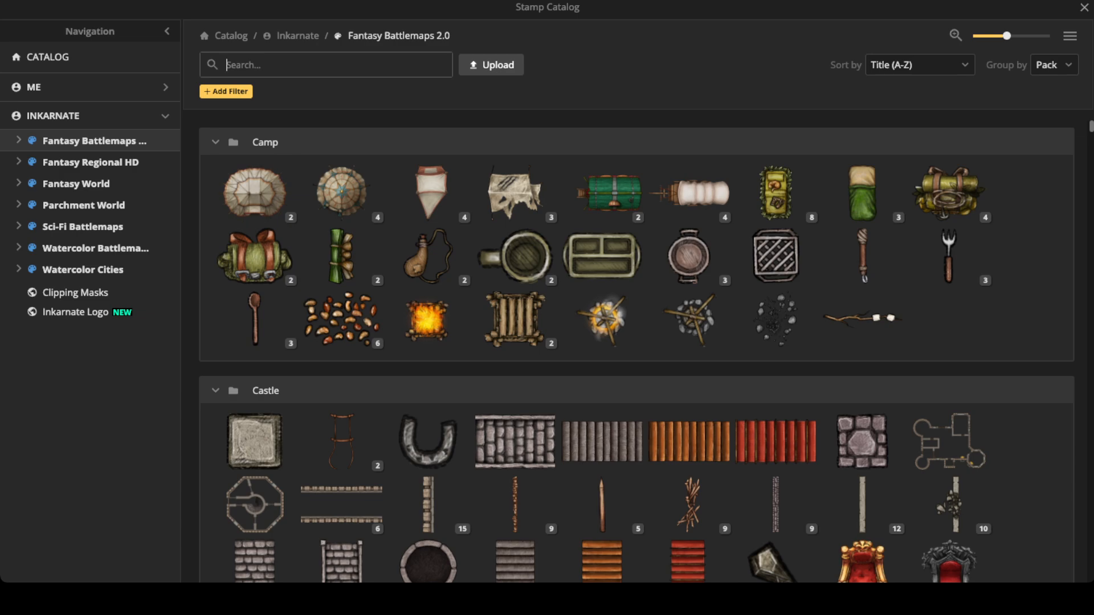
{"action": "left_click", "coordinate": [602, 442]}
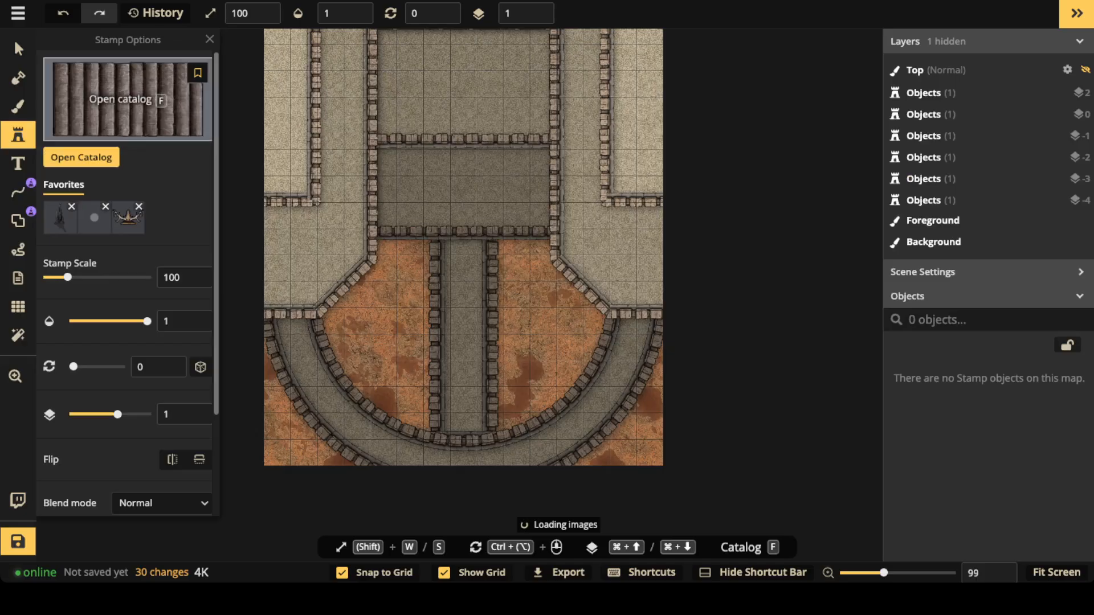
{"action": "key", "text": "f"}
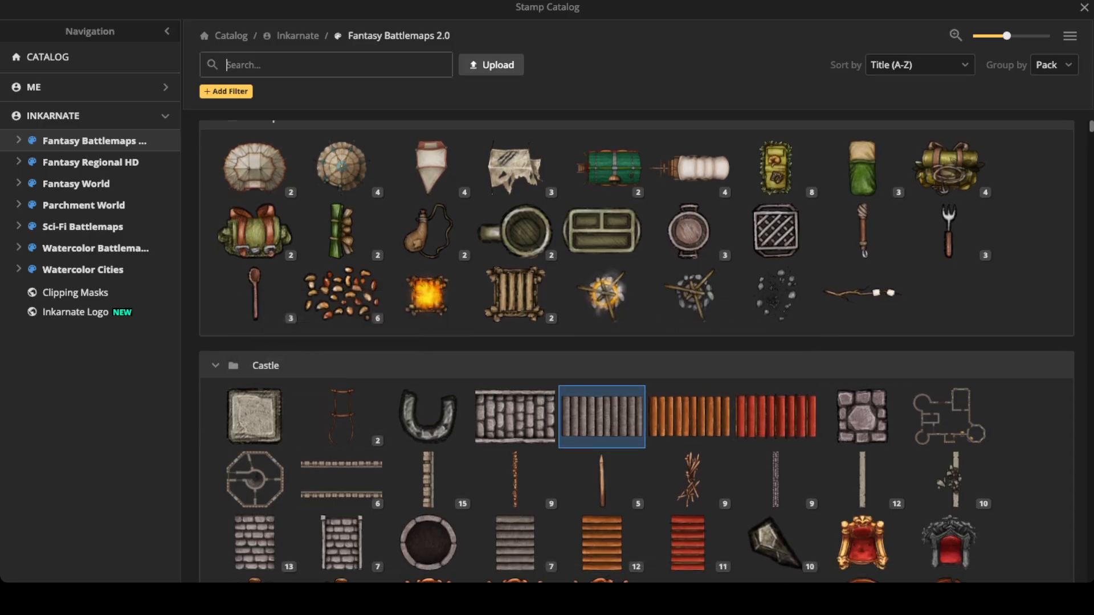
{"action": "left_click", "coordinate": [341, 543]}
{"action": "left_click", "coordinate": [172, 72]}
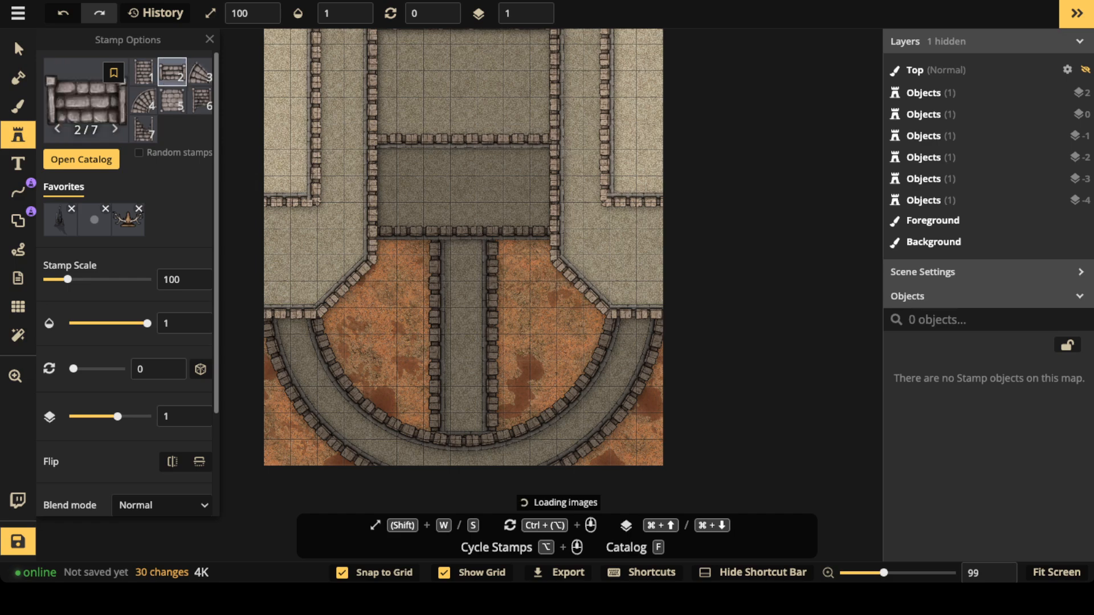
- Place the stairs at scale 90 where the central strip meets the layer -2 lower wall, and nudge them up with grid snapping off
{"action": "scroll", "coordinate": [477, 248], "scroll_direction": "up", "scroll_amount": 4}
{"action": "key", "text": "s"}
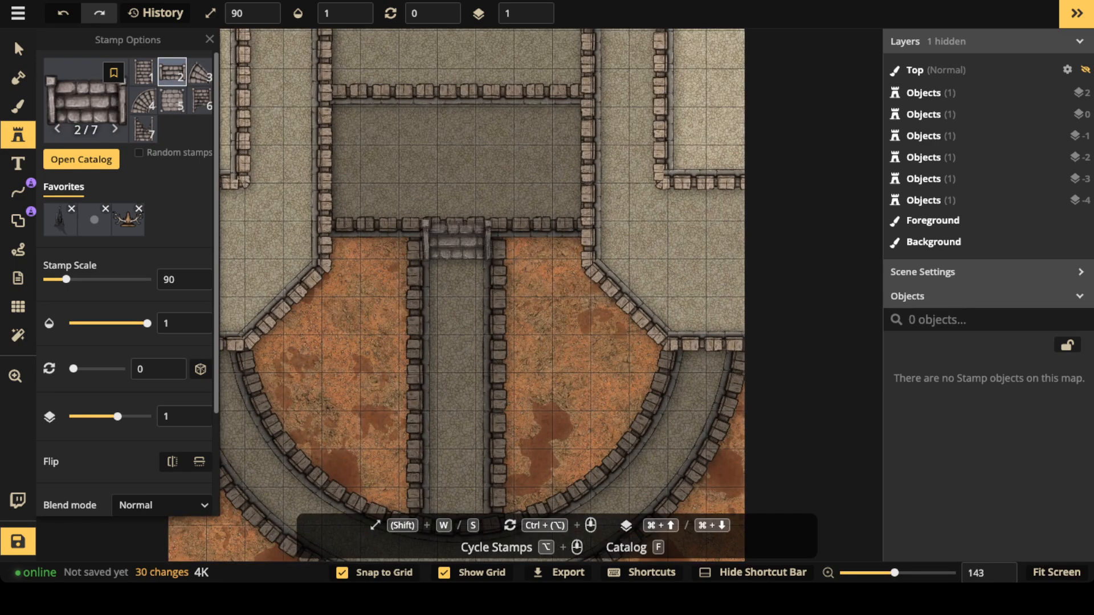
{"action": "left_click", "coordinate": [456, 240]}
{"action": "key", "text": "v"}
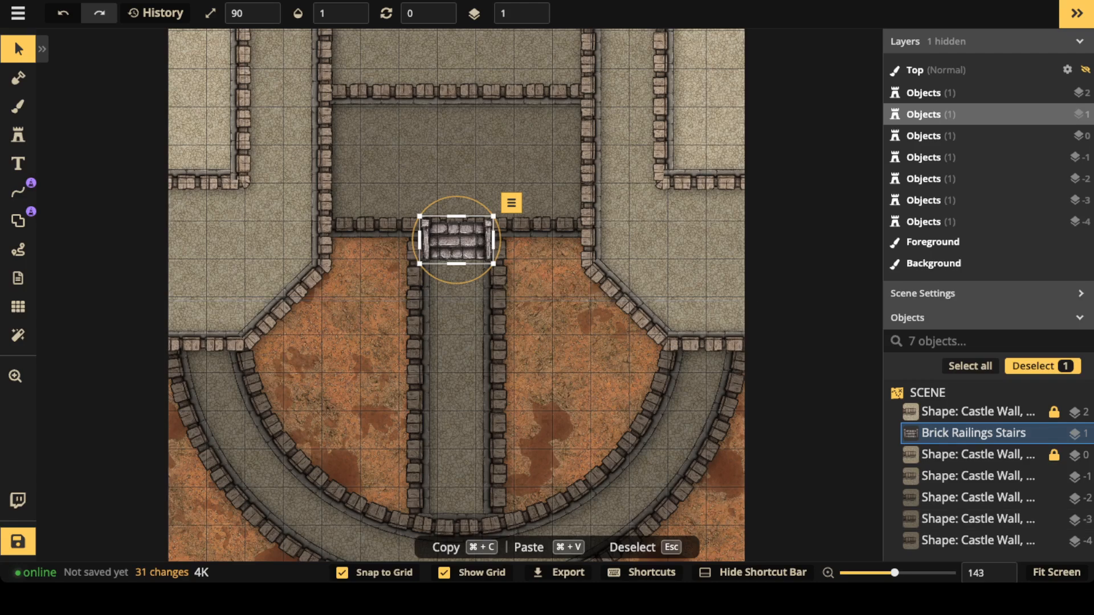
{"action": "left_click", "coordinate": [370, 572]}
{"action": "left_click_drag", "start_coordinate": [456, 240], "coordinate": [457, 235]}
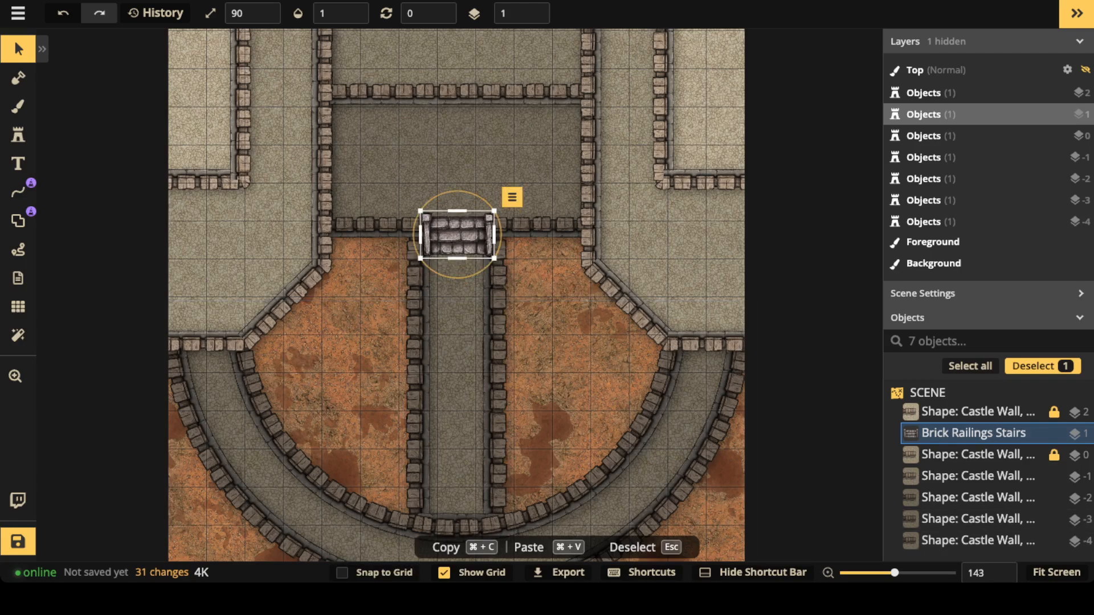
- Set the stairs' shadow to None and their blend mode to Luminosity
{"action": "left_click", "coordinate": [18, 49]}
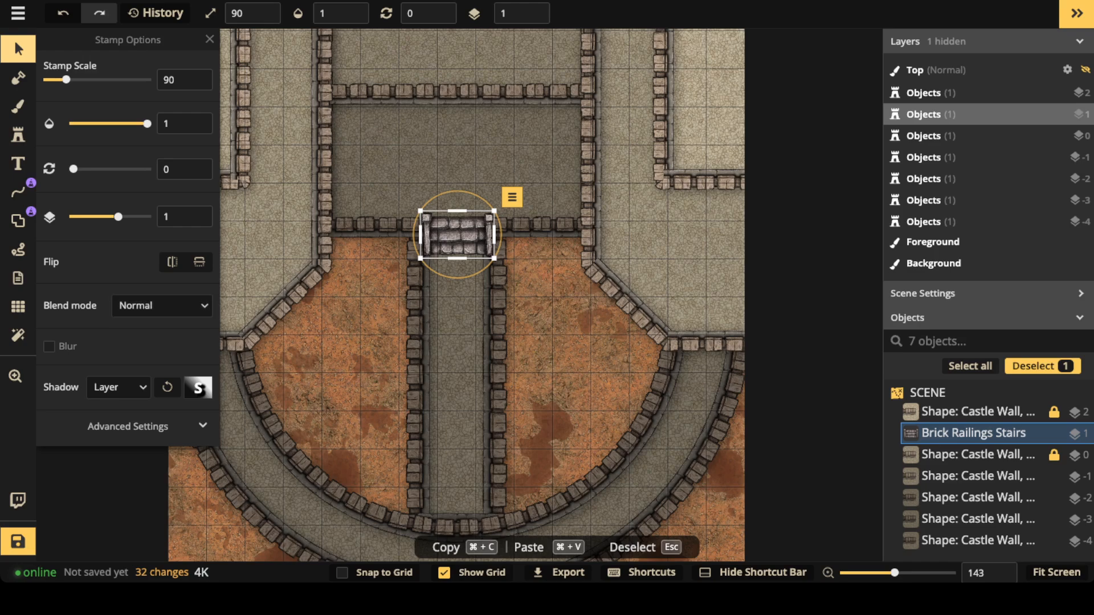
{"action": "left_click", "coordinate": [118, 387]}
{"action": "left_click", "coordinate": [162, 419]}
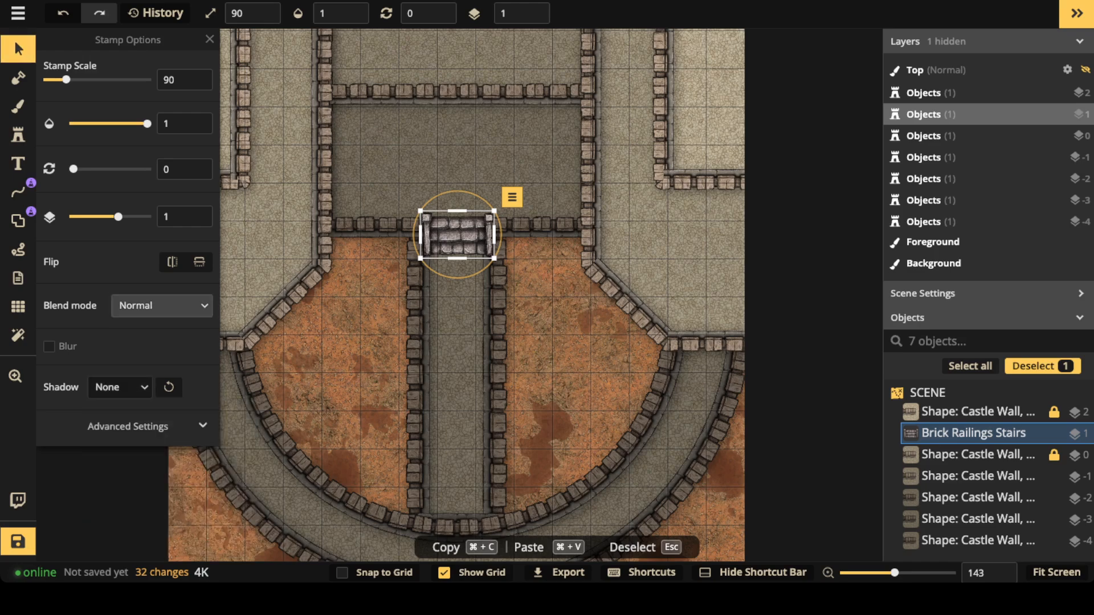
{"action": "left_click", "coordinate": [162, 306]}
{"action": "scroll", "coordinate": [131, 462], "scroll_direction": "down", "scroll_amount": 4}
{"action": "key", "text": "Escape"}
{"action": "key", "text": "Escape"}
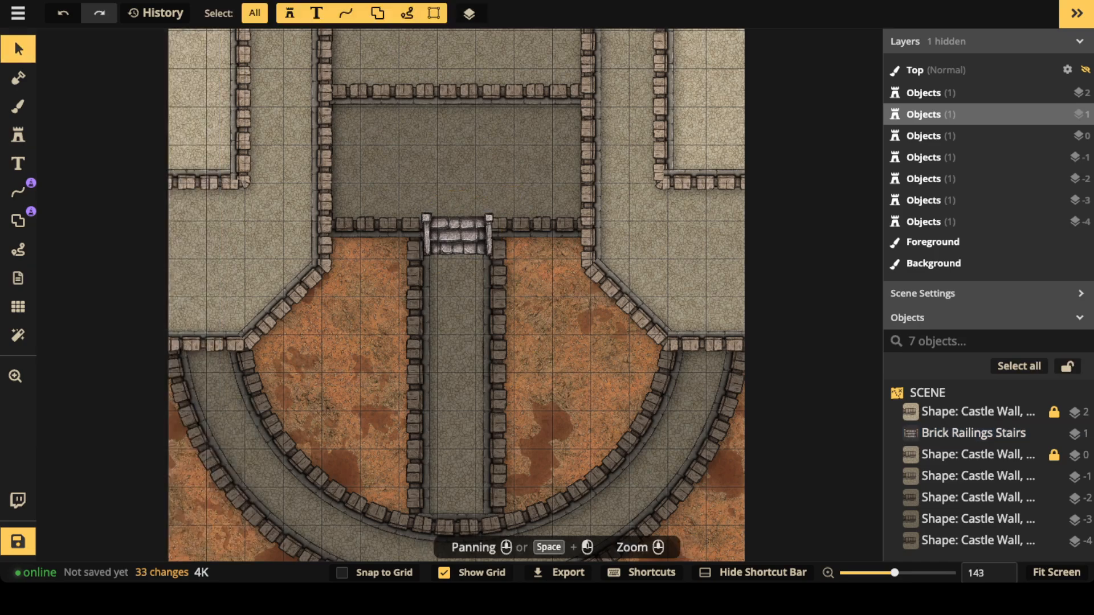
{"action": "left_click", "coordinate": [457, 235]}
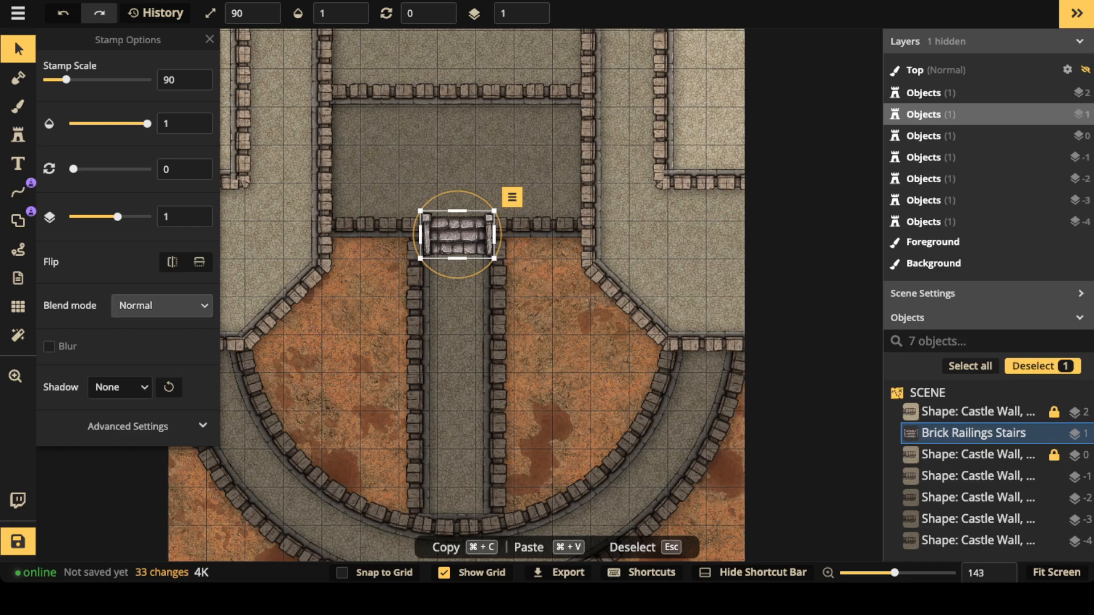
{"action": "left_click", "coordinate": [162, 306]}
{"action": "scroll", "coordinate": [131, 407], "scroll_direction": "down", "scroll_amount": 4}
{"action": "left_click", "coordinate": [88, 535]}
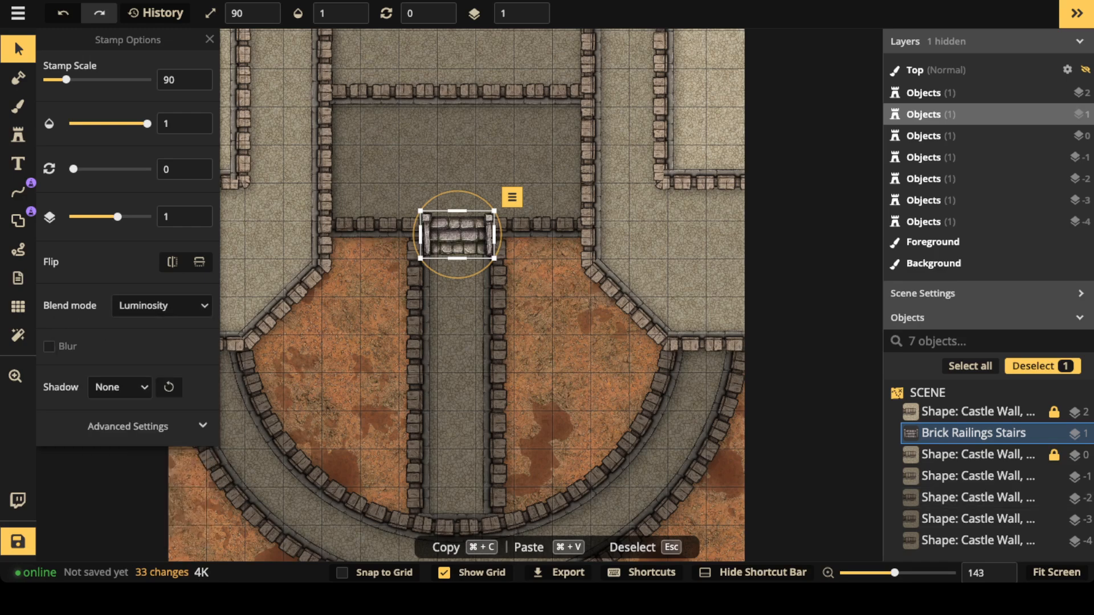
- Darken the stairs in their advanced colour settings, with brightness 72 and contrast 73
{"action": "left_click", "coordinate": [128, 426]}
{"action": "scroll", "coordinate": [128, 342], "scroll_direction": "down", "scroll_amount": 2}
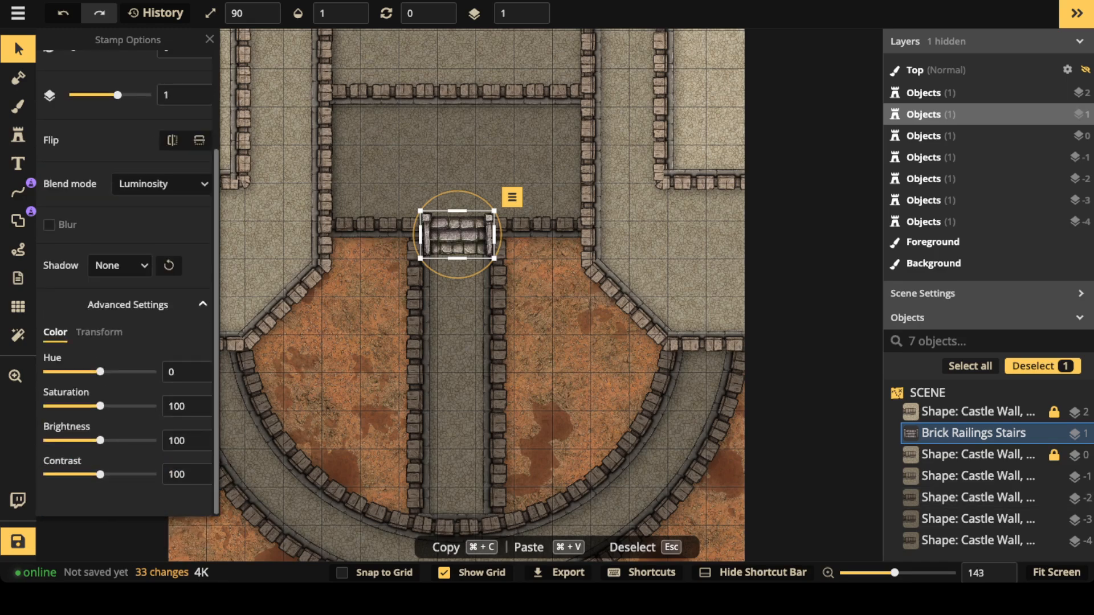
{"action": "left_click_drag", "start_coordinate": [100, 440], "coordinate": [89, 474]}
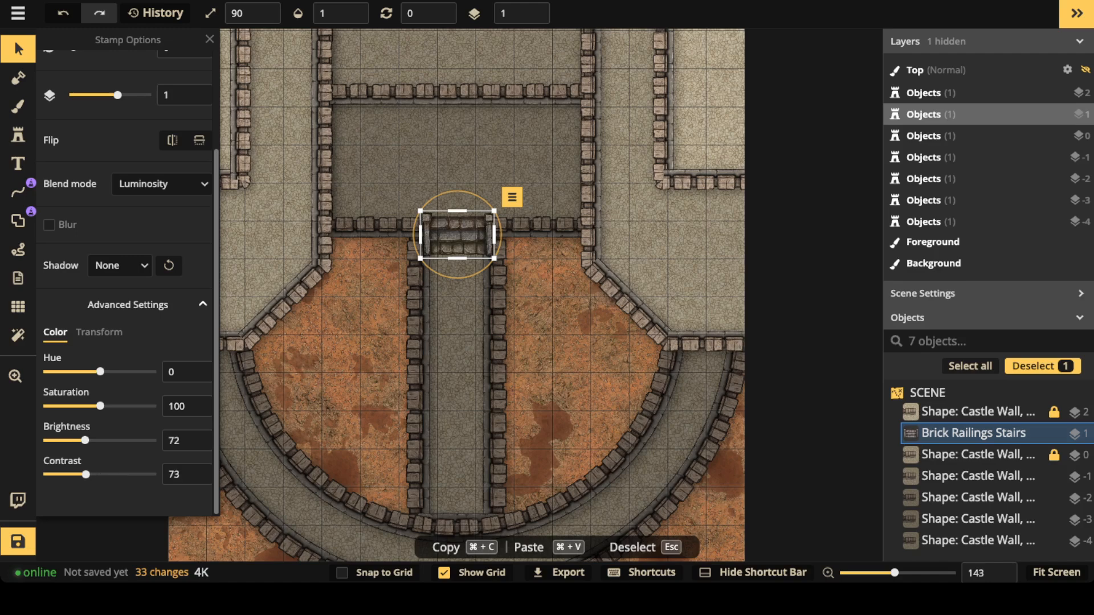
{"action": "scroll", "coordinate": [532, 264], "scroll_direction": "up", "scroll_amount": 3}
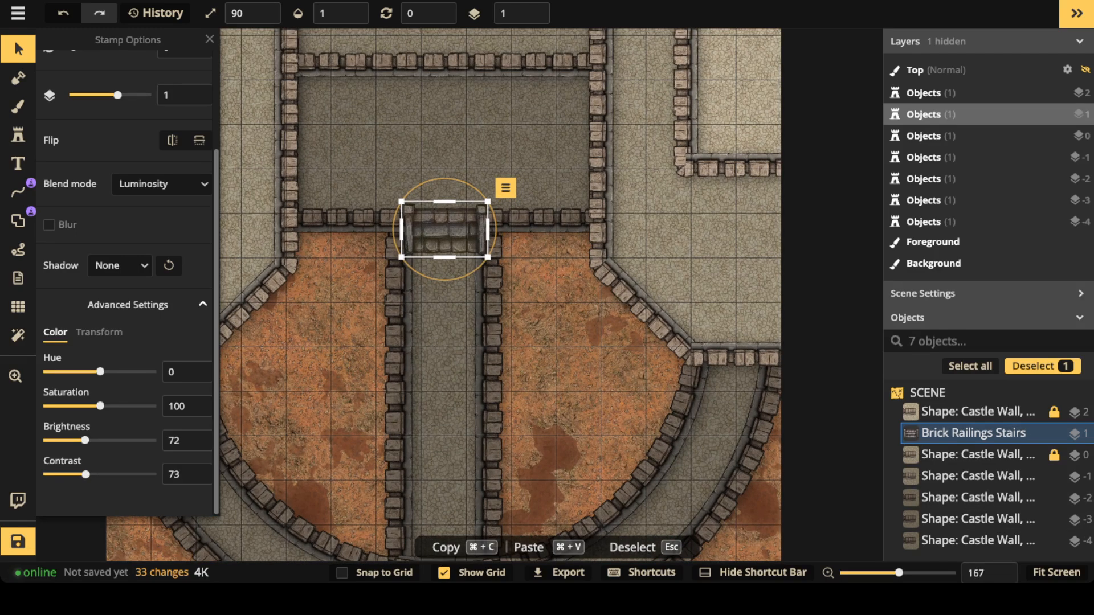
{"action": "scroll", "coordinate": [446, 231], "scroll_direction": "down", "scroll_amount": 4}
- Paste a copy of the stairs rotated 180° where the central strip's lower end meets the half ring, and deselect it
{"action": "left_click", "coordinate": [445, 230]}
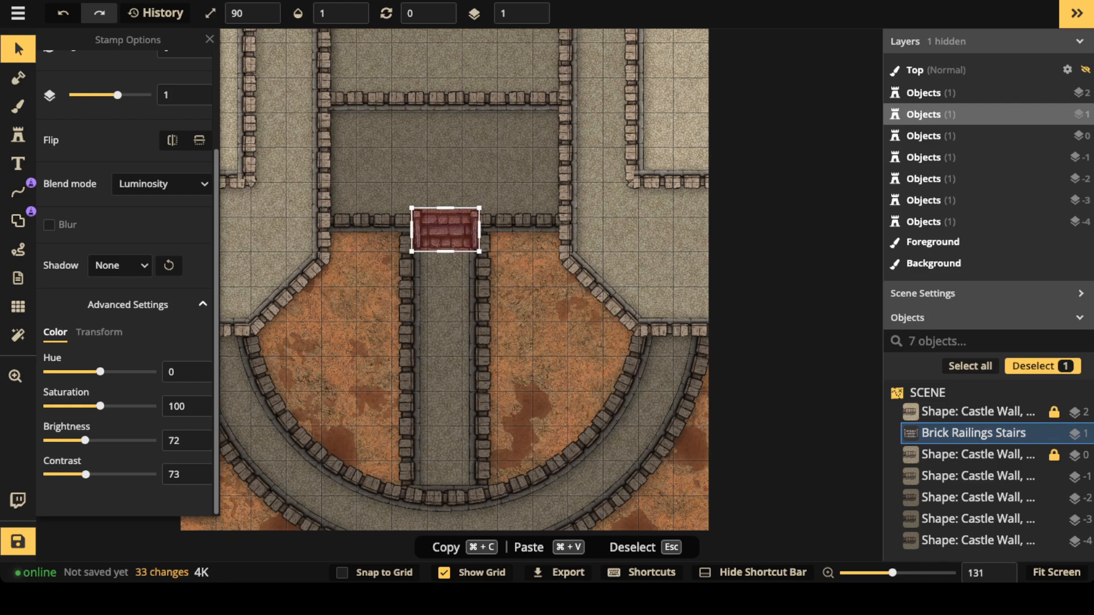
{"action": "key", "text": "space"}
{"action": "left_click_drag", "start_coordinate": [445, 365], "coordinate": [456, 228]}
{"action": "key", "text": "super+v"}
{"action": "scroll", "coordinate": [455, 345], "scroll_direction": "up", "scroll_amount": 10}
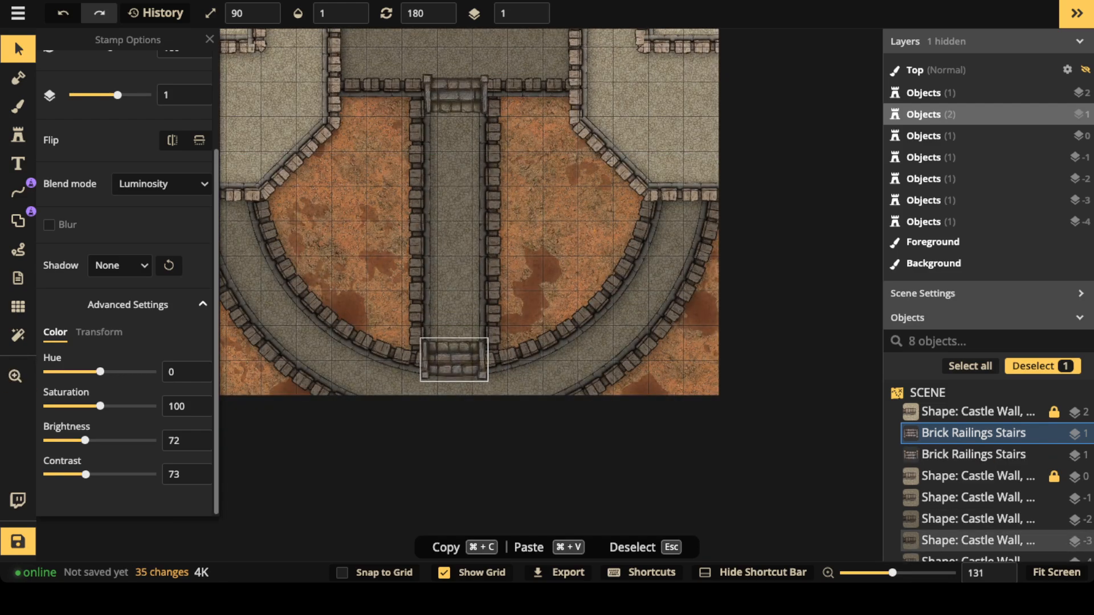
{"action": "left_click_drag", "start_coordinate": [454, 359], "coordinate": [455, 360]}
{"action": "key", "text": "Escape"}
{"action": "scroll", "coordinate": [449, 259], "scroll_direction": "down", "scroll_amount": 4}
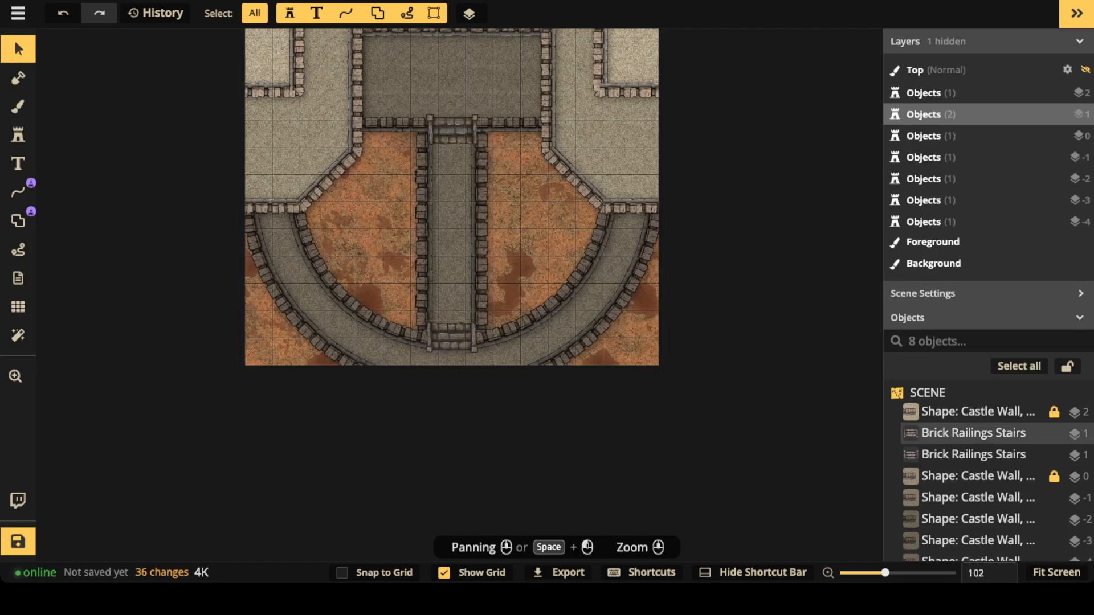
- Turn the lower stairs back to a rotation of 0° at the central strip's lower end, and deselect them
{"action": "left_click", "coordinate": [452, 338]}
{"action": "key", "text": "r"}
{"action": "key", "text": "r"}
{"action": "key", "text": "Escape"}
{"action": "scroll", "coordinate": [441, 251], "scroll_direction": "down", "scroll_amount": 2}
{"action": "left_click_drag", "start_coordinate": [441, 259], "coordinate": [441, 199]}
{"action": "left_click", "coordinate": [450, 266]}
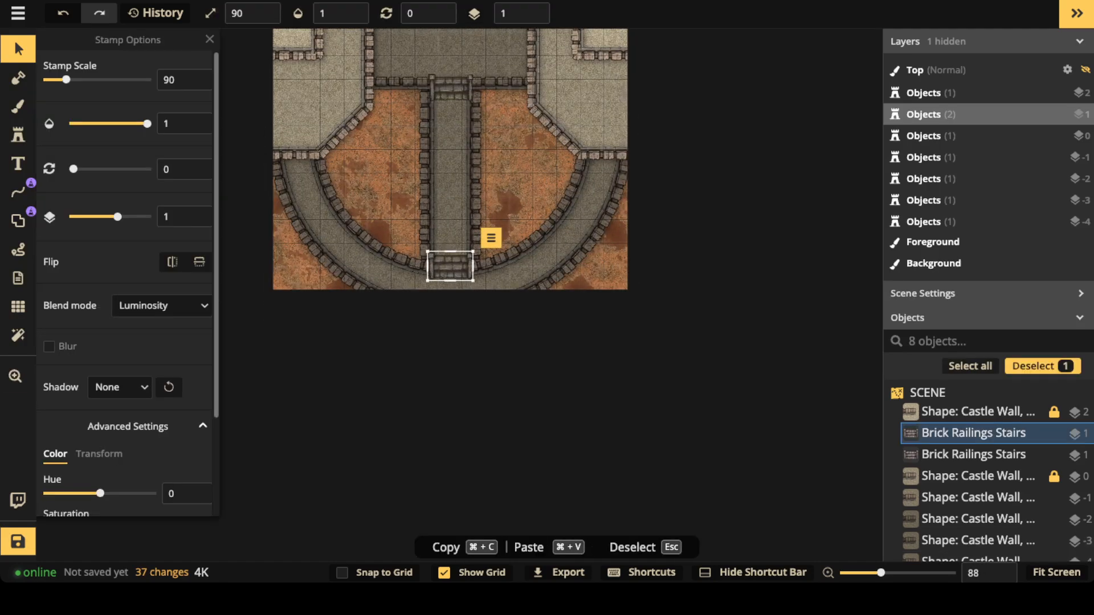
{"action": "key", "text": "Escape"}
{"action": "left_click", "coordinate": [450, 266]}
{"action": "left_click_drag", "start_coordinate": [449, 239], "coordinate": [451, 326]}
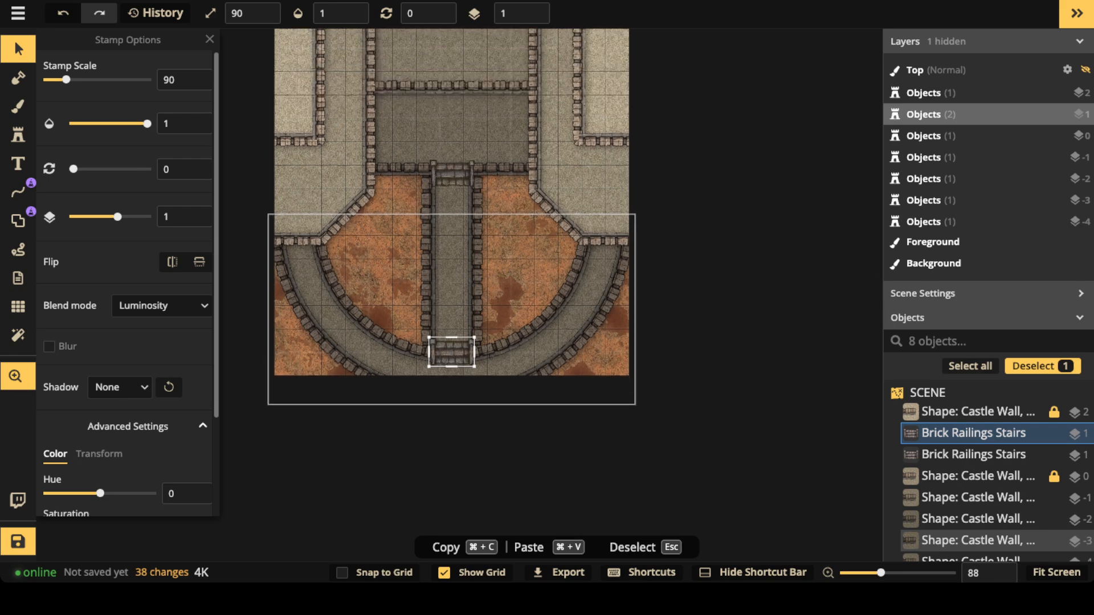
{"action": "mouse_move", "coordinate": [446, 146]}
{"action": "left_mouse_down"}
{"action": "mouse_move", "coordinate": [449, 254]}
{"action": "mouse_move", "coordinate": [443, 142]}
{"action": "left_mouse_up"}
{"action": "key", "text": "Escape"}
- Look over the map from the upper enclosed area down to the central strip
{"action": "scroll", "coordinate": [448, 255], "scroll_direction": "down", "scroll_amount": 2}
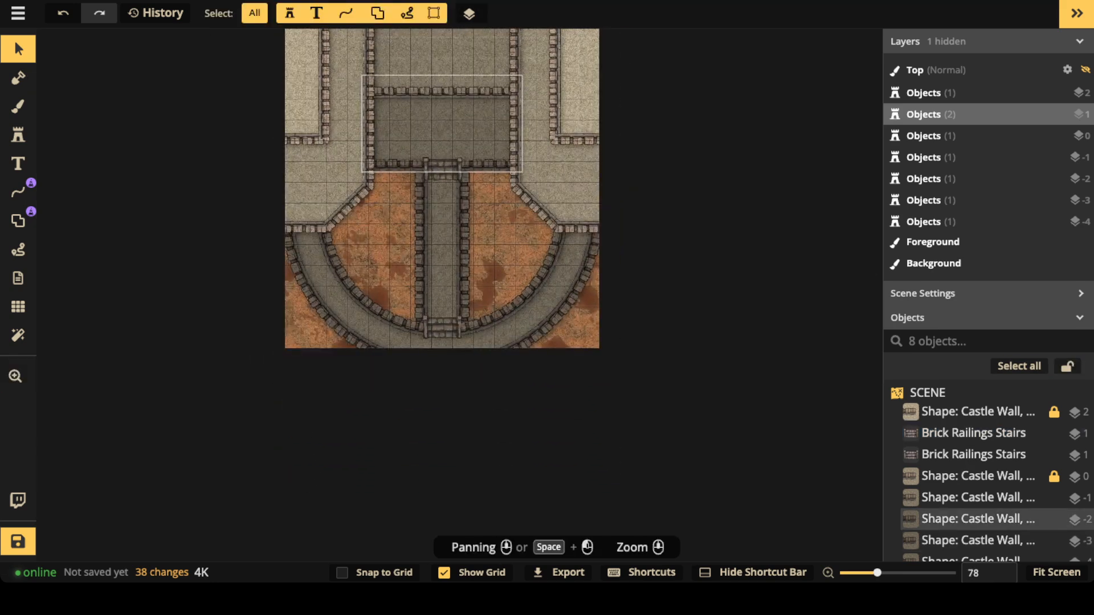
{"action": "left_click_drag", "start_coordinate": [444, 200], "coordinate": [442, 300]}
{"action": "left_click", "coordinate": [443, 235]}
{"action": "key", "text": "Escape"}
{"action": "left_click_drag", "start_coordinate": [442, 176], "coordinate": [444, 252]}
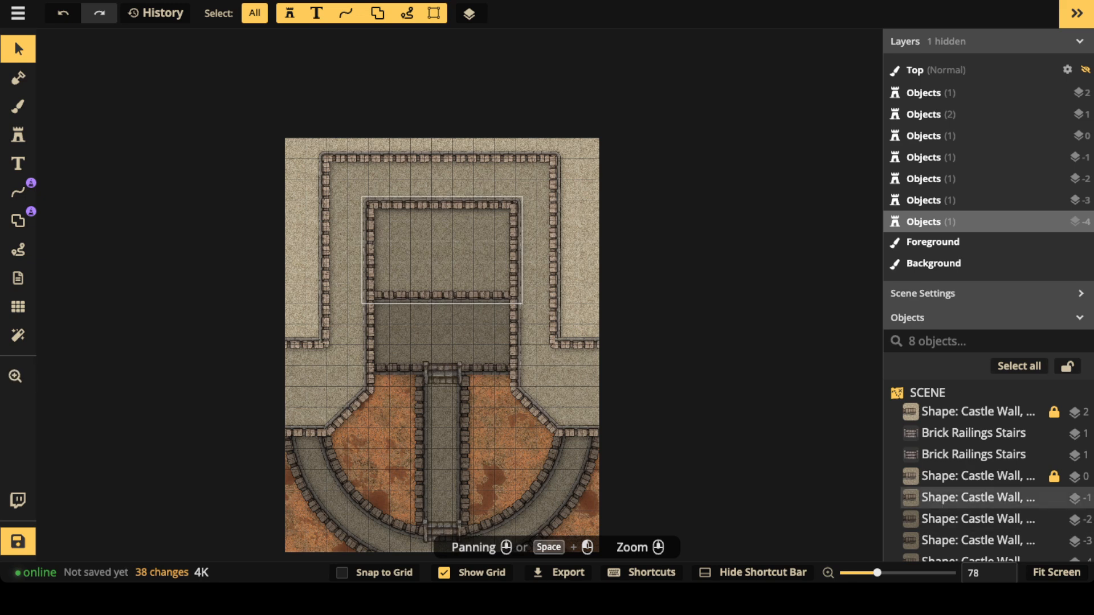
{"action": "scroll", "coordinate": [436, 280], "scroll_direction": "up", "scroll_amount": 1}
{"action": "left_click_drag", "start_coordinate": [440, 344], "coordinate": [442, 202]}
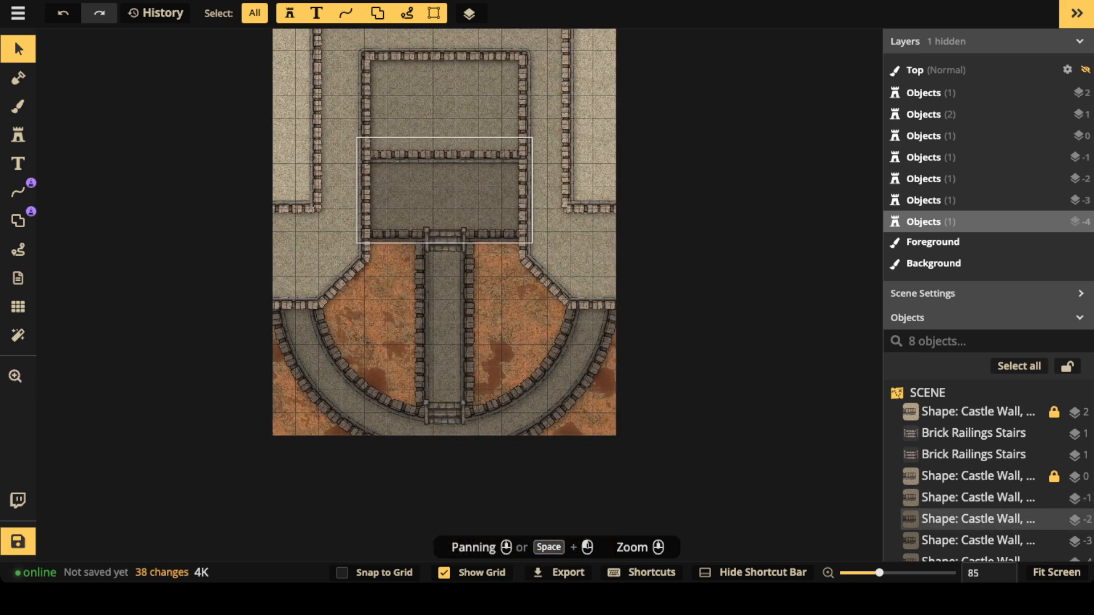
{"action": "left_click_drag", "start_coordinate": [444, 319], "coordinate": [447, 306]}
{"action": "scroll", "coordinate": [443, 231], "scroll_direction": "up", "scroll_amount": 1}
- Copy the strip's upper stairs onto the wall between the layer -1 and layer -2 areas, and set the copy's brightness to 78
{"action": "left_click", "coordinate": [451, 225]}
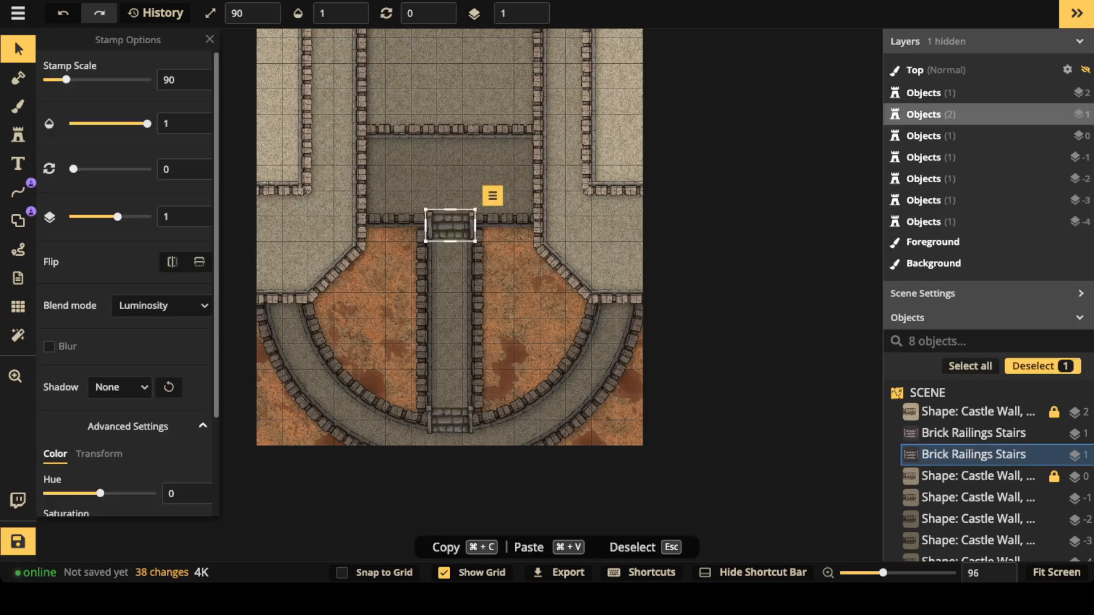
{"action": "key", "text": "super+v"}
{"action": "scroll", "coordinate": [440, 147], "scroll_direction": "up", "scroll_amount": 3}
{"action": "left_click_drag", "start_coordinate": [440, 147], "coordinate": [454, 131]}
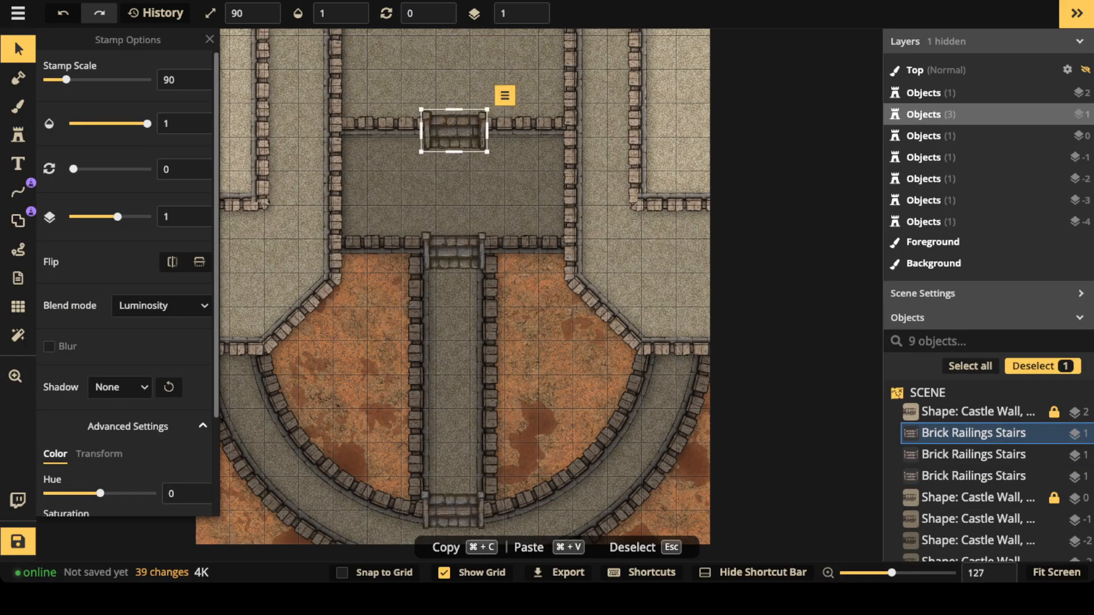
{"action": "scroll", "coordinate": [128, 285], "scroll_direction": "down", "scroll_amount": 2}
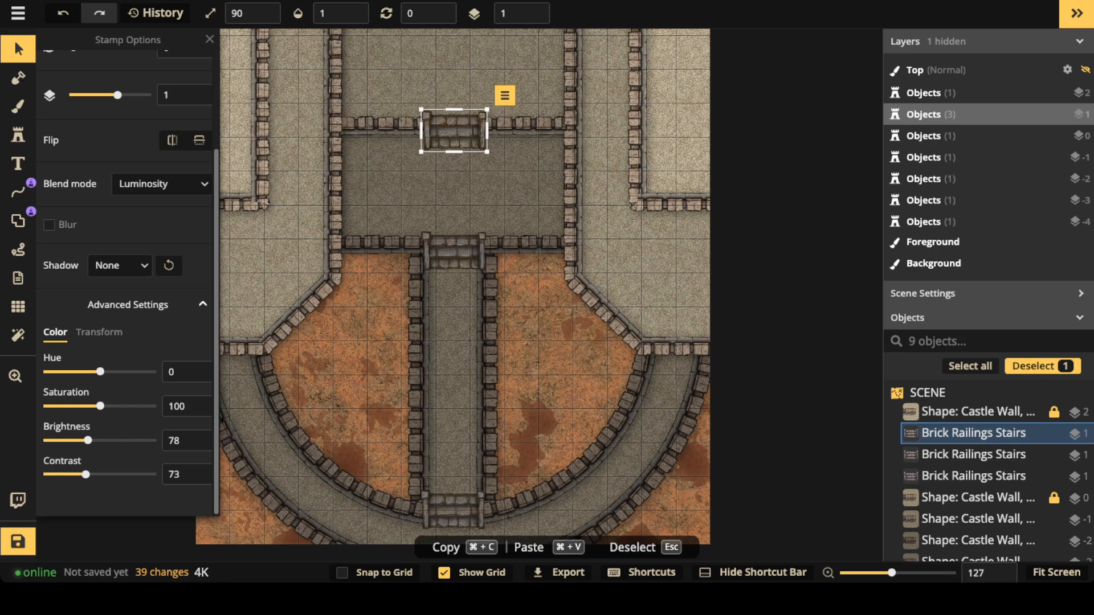
- Paste another copy of the stairs, rotated 90°, onto the upper part of the layer -1 area's right-hand wall
{"action": "left_click_drag", "start_coordinate": [462, 183], "coordinate": [386, 360]}
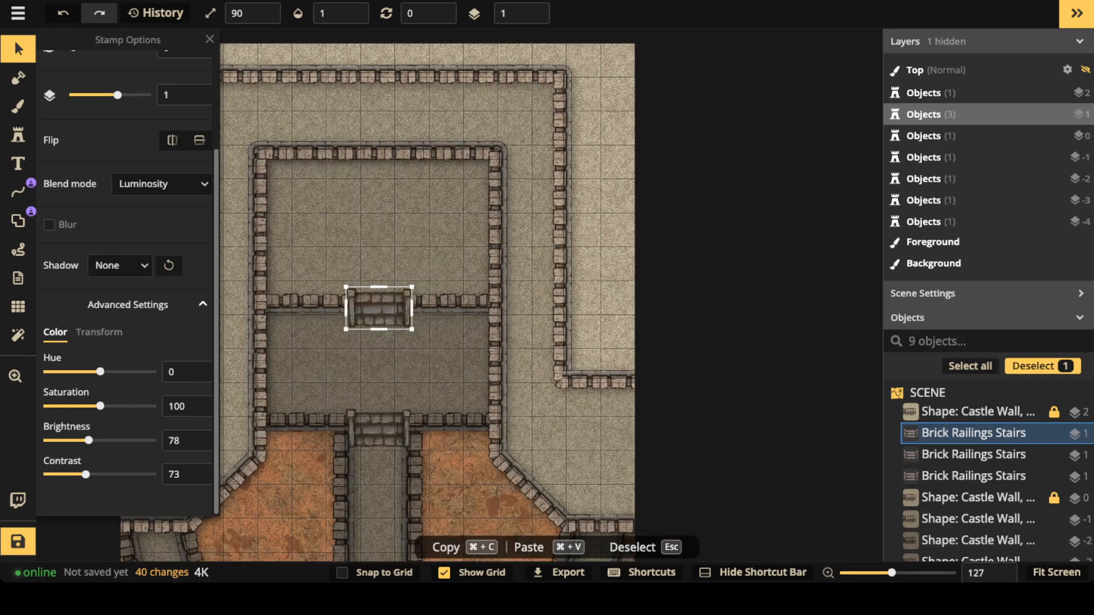
{"action": "key", "text": "super+v"}
{"action": "scroll", "coordinate": [494, 216], "scroll_direction": "up", "scroll_amount": 8}
{"action": "left_click_drag", "start_coordinate": [495, 217], "coordinate": [491, 212]}
{"action": "left_click_drag", "start_coordinate": [458, 237], "coordinate": [601, 255]}
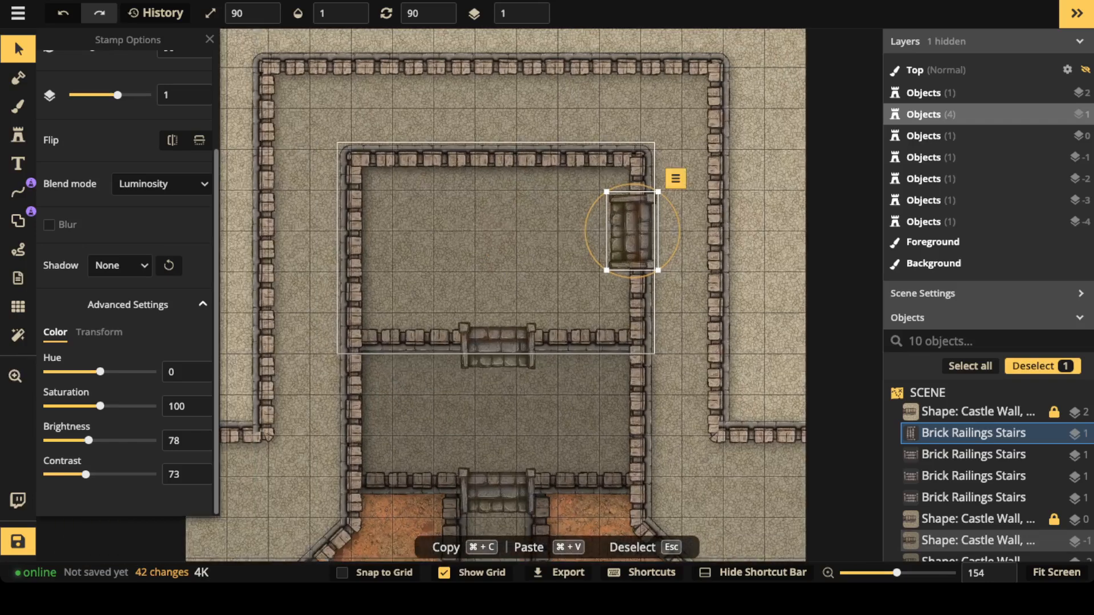
- Place a copy of the side stairs, rotated 270°, on the layer -1 area's left-hand wall, and set both side stairs' brightness to 93
{"action": "key", "text": "super+c"}
{"action": "key", "text": "super+v"}
{"action": "scroll", "coordinate": [391, 225], "scroll_direction": "up", "scroll_amount": 12}
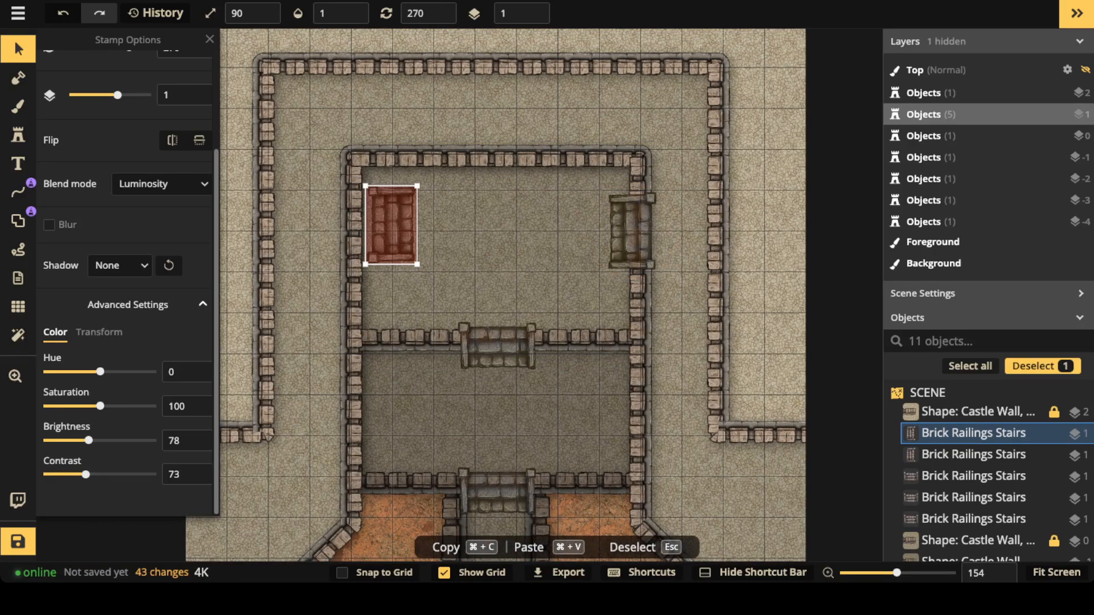
{"action": "left_click_drag", "start_coordinate": [391, 225], "coordinate": [368, 233]}
{"action": "left_click", "coordinate": [630, 232], "text": "shift"}
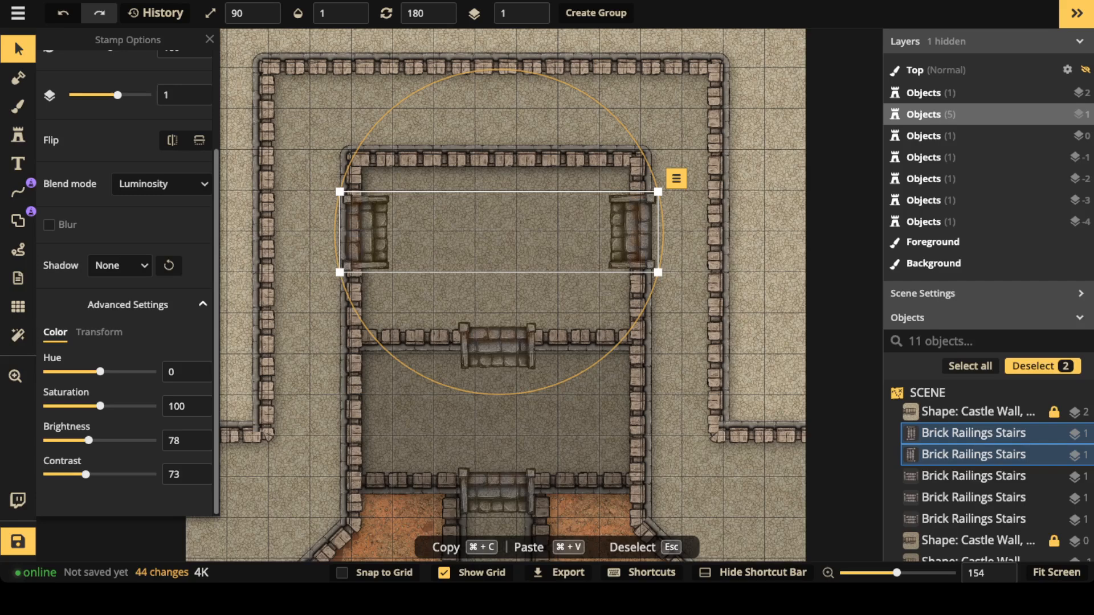
{"action": "left_click_drag", "start_coordinate": [89, 440], "coordinate": [96, 440]}
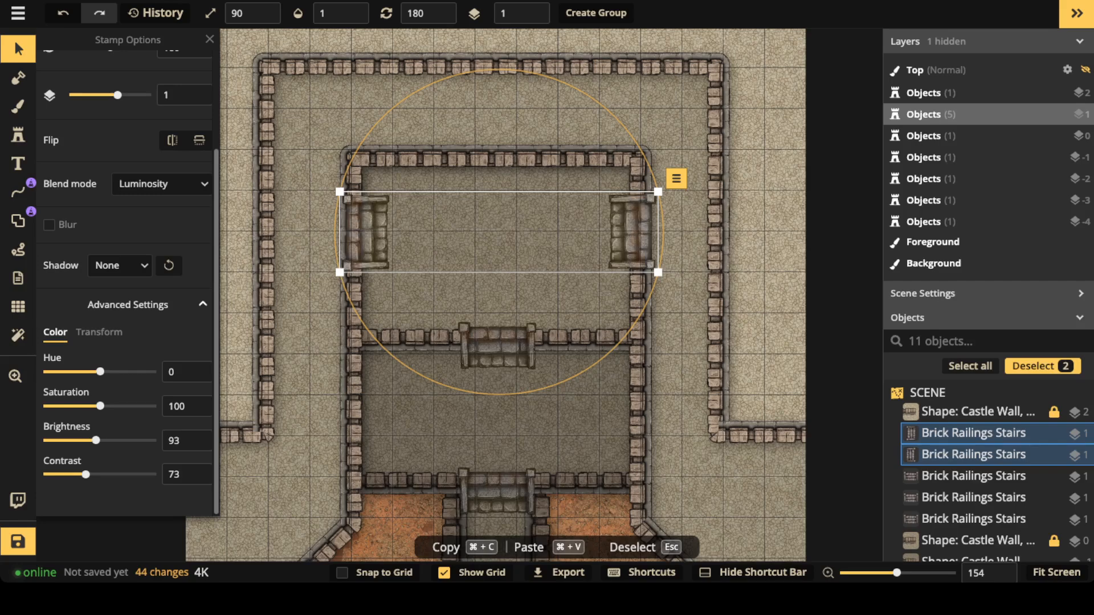
- Paste a copy of the left-hand side stairs, rotated to 0°, across the left corridor between the outer and inner walls
{"action": "key", "text": "Escape"}
{"action": "scroll", "coordinate": [421, 230], "scroll_direction": "down", "scroll_amount": 5}
{"action": "mouse_move", "coordinate": [421, 231]}
{"action": "left_mouse_down"}
{"action": "mouse_move", "coordinate": [419, 146]}
{"action": "mouse_move", "coordinate": [421, 216]}
{"action": "left_mouse_up"}
{"action": "mouse_move", "coordinate": [422, 279]}
{"action": "left_mouse_down"}
{"action": "mouse_move", "coordinate": [416, 251]}
{"action": "mouse_move", "coordinate": [429, 278]}
{"action": "left_mouse_up"}
{"action": "left_click", "coordinate": [392, 190]}
{"action": "scroll", "coordinate": [392, 190], "scroll_direction": "up", "scroll_amount": 2}
{"action": "scroll", "coordinate": [392, 190], "scroll_direction": "up", "scroll_amount": 3}
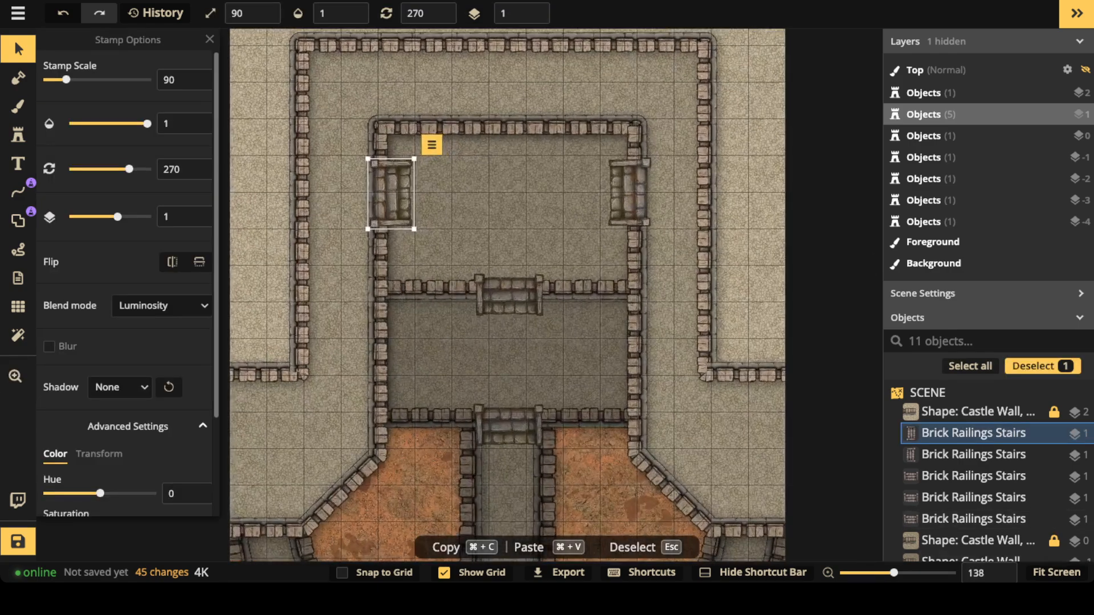
{"action": "key", "text": "super+v"}
{"action": "scroll", "coordinate": [328, 297], "scroll_direction": "down", "scroll_amount": 6}
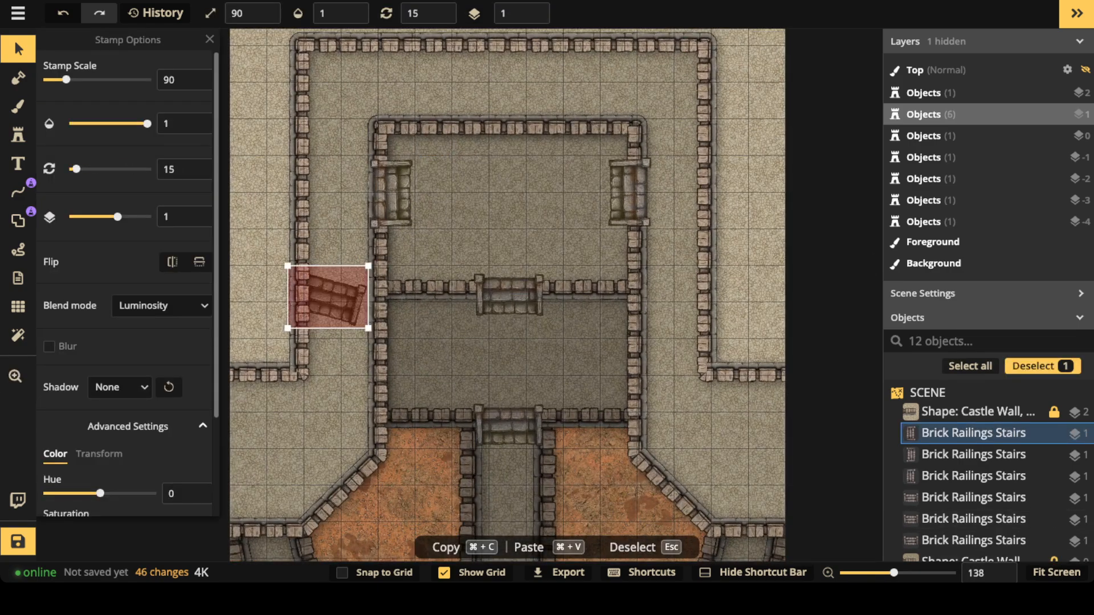
{"action": "left_click_drag", "start_coordinate": [327, 297], "coordinate": [341, 296]}
{"action": "scroll", "coordinate": [340, 296], "scroll_direction": "down", "scroll_amount": 1}
{"action": "scroll", "coordinate": [388, 255], "scroll_direction": "down", "scroll_amount": 3}
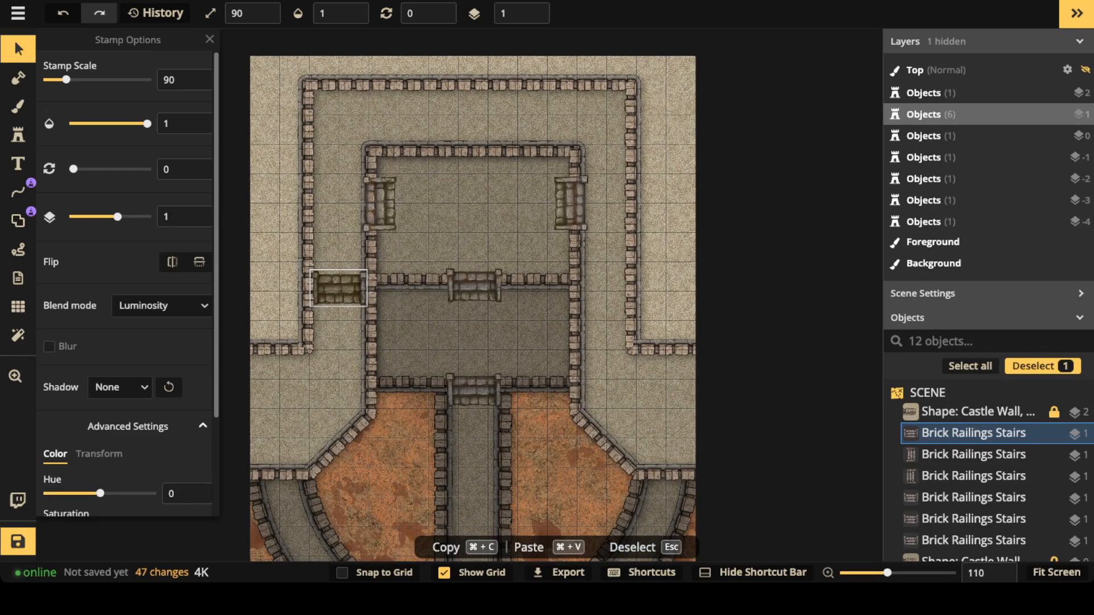
{"action": "left_click_drag", "start_coordinate": [339, 288], "coordinate": [339, 306]}
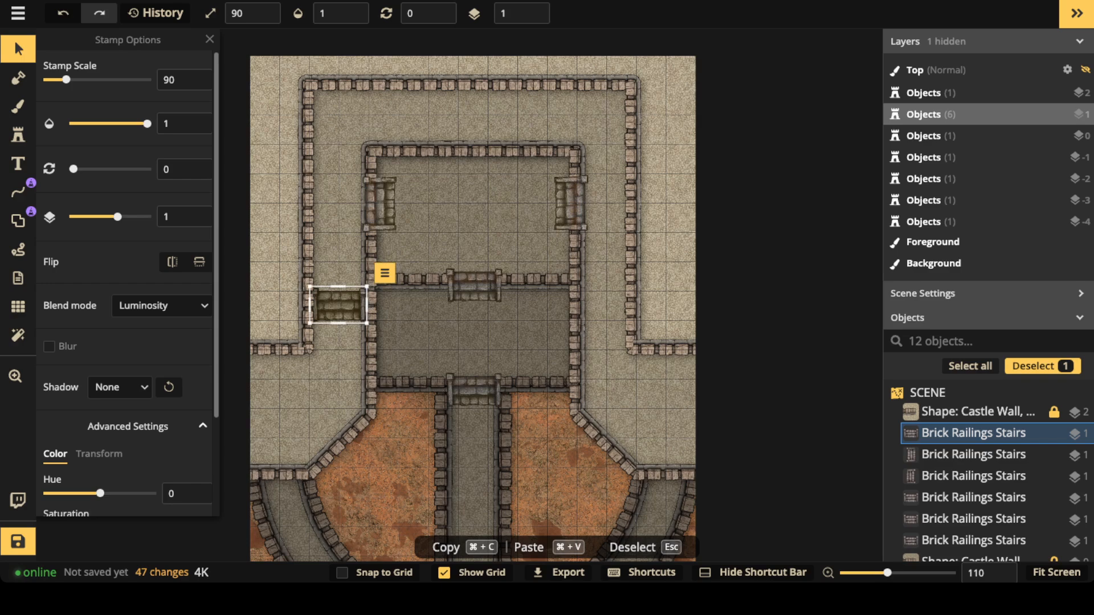
- Place a matching copy across the right corridor and set the brightness of both corridor stairs to 95
{"action": "key", "text": "super+v"}
{"action": "left_click_drag", "start_coordinate": [559, 297], "coordinate": [606, 306]}
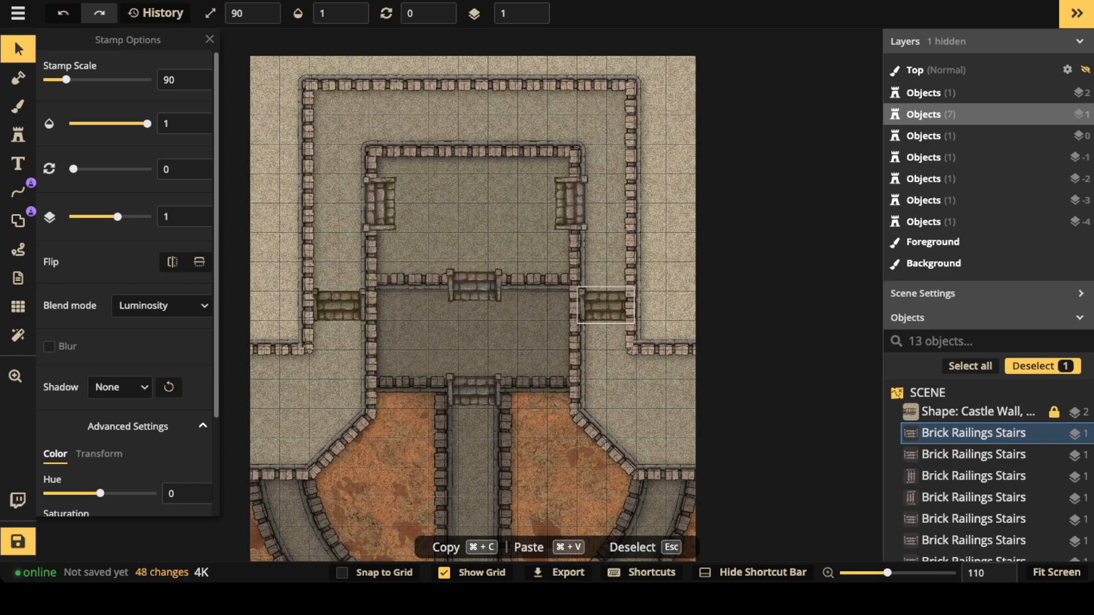
{"action": "left_click", "coordinate": [339, 306], "text": "shift"}
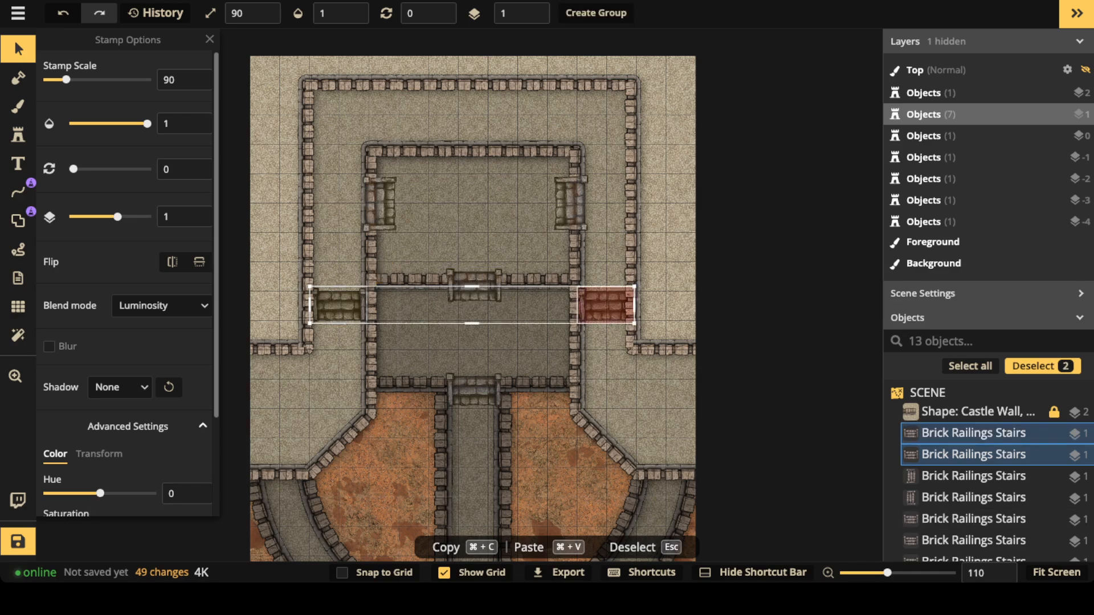
{"action": "scroll", "coordinate": [125, 285], "scroll_direction": "down", "scroll_amount": 2}
{"action": "left_click_drag", "start_coordinate": [89, 441], "coordinate": [97, 440]}
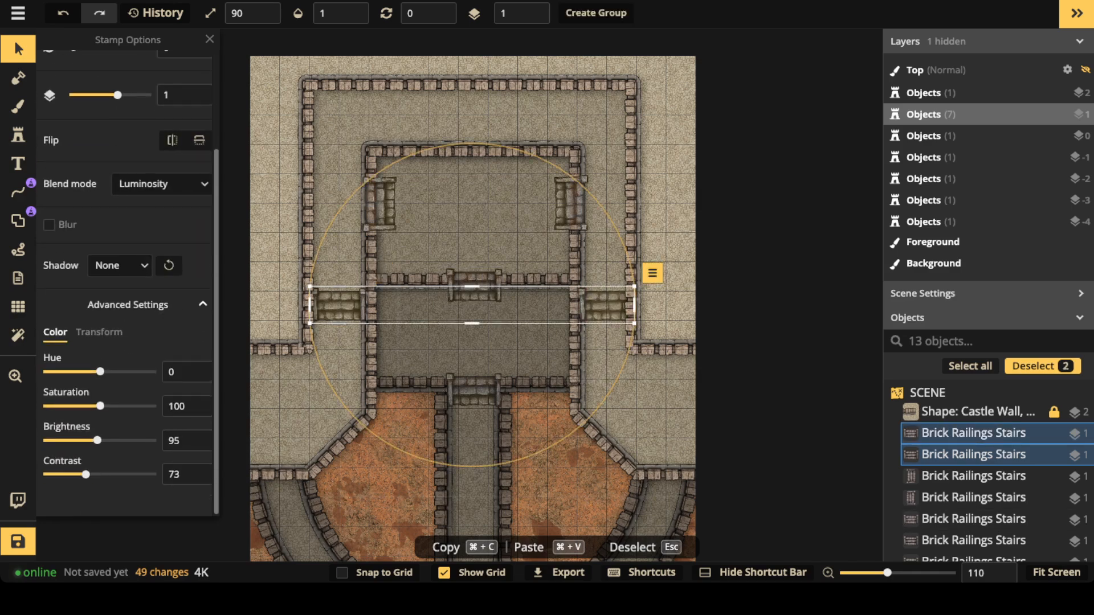
{"action": "key", "text": "Escape"}
- Delete the stairs at the upper end of the central strip
{"action": "scroll", "coordinate": [504, 262], "scroll_direction": "down", "scroll_amount": 2}
{"action": "left_click_drag", "start_coordinate": [504, 261], "coordinate": [499, 284]}
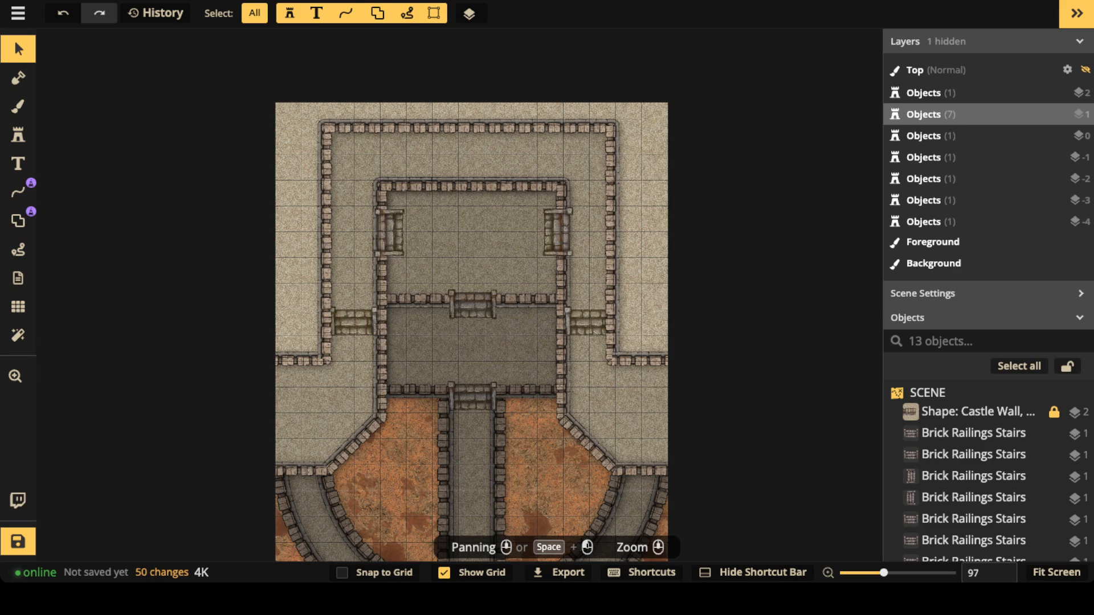
{"action": "left_click_drag", "start_coordinate": [378, 394], "coordinate": [348, 367]}
{"action": "scroll", "coordinate": [454, 312], "scroll_direction": "up", "scroll_amount": 7}
{"action": "scroll", "coordinate": [494, 295], "scroll_direction": "down", "scroll_amount": 5}
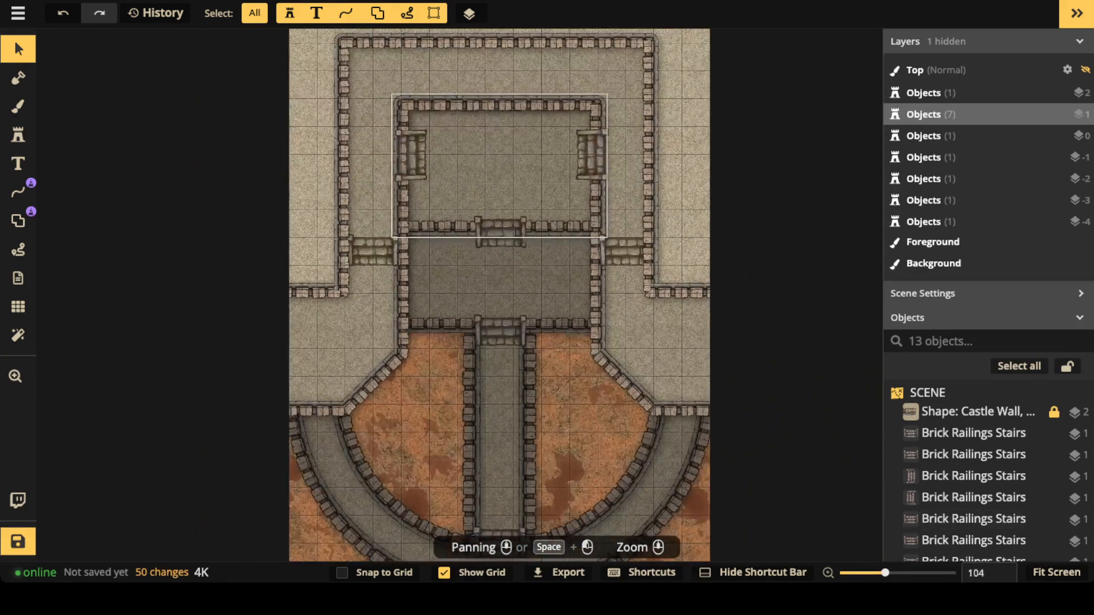
{"action": "mouse_move", "coordinate": [483, 185]}
{"action": "left_mouse_down"}
{"action": "mouse_move", "coordinate": [482, 229]}
{"action": "mouse_move", "coordinate": [484, 203]}
{"action": "left_mouse_up"}
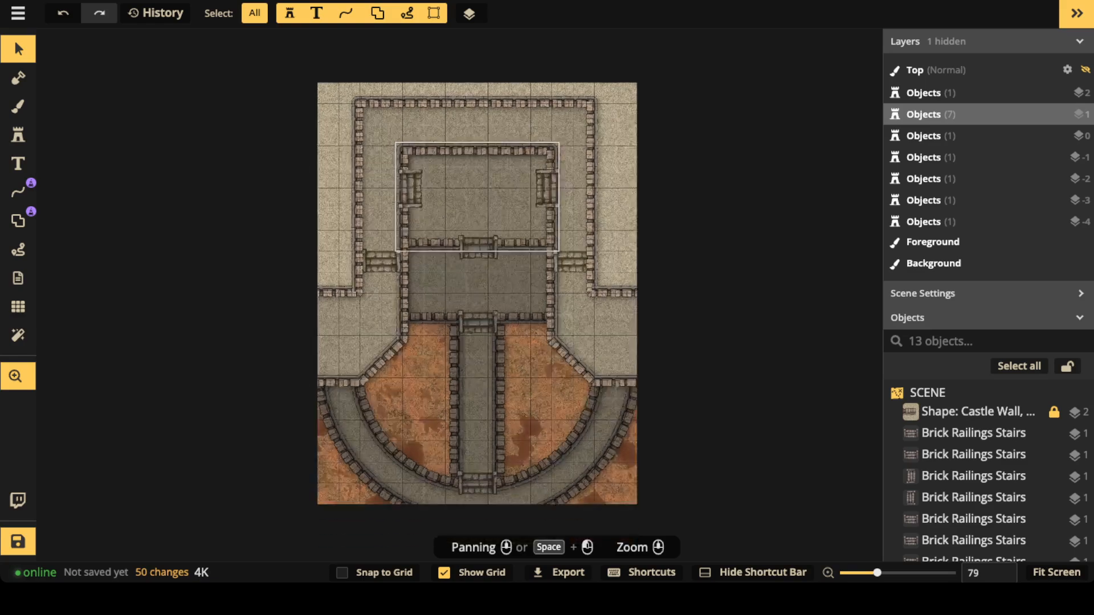
{"action": "left_click", "coordinate": [478, 324]}
{"action": "scroll", "coordinate": [479, 324], "scroll_direction": "up", "scroll_amount": 2}
{"action": "scroll", "coordinate": [477, 320], "scroll_direction": "up", "scroll_amount": 4}
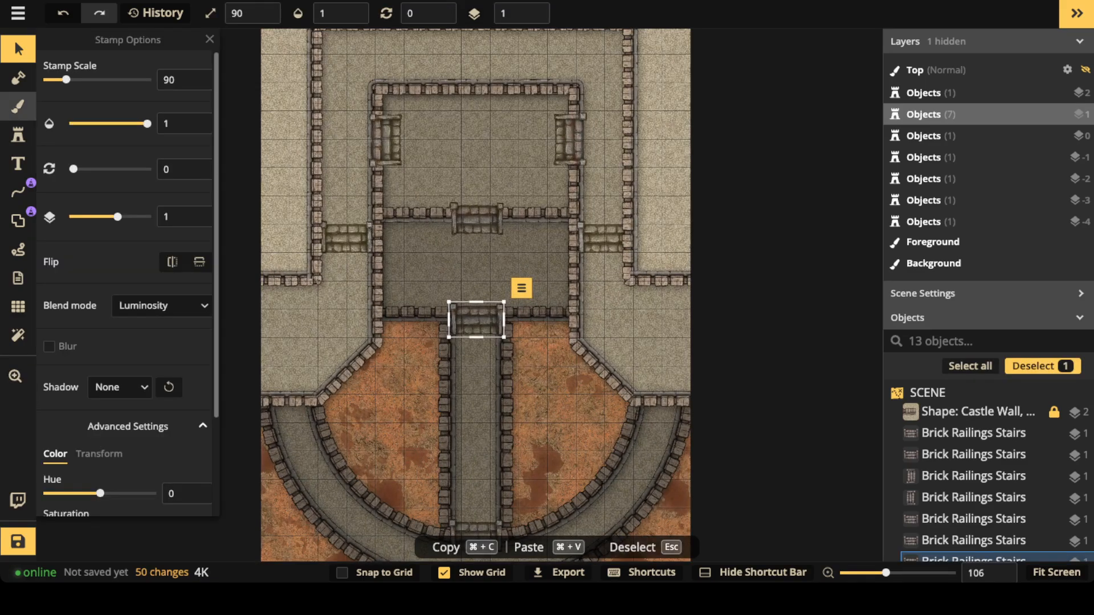
{"action": "key", "text": "Delete"}
- Place the long Brick Railings Stairs stamp, variant 1 of 7 at scale 90, at the upper end of the central strip
{"action": "left_click", "coordinate": [19, 135]}
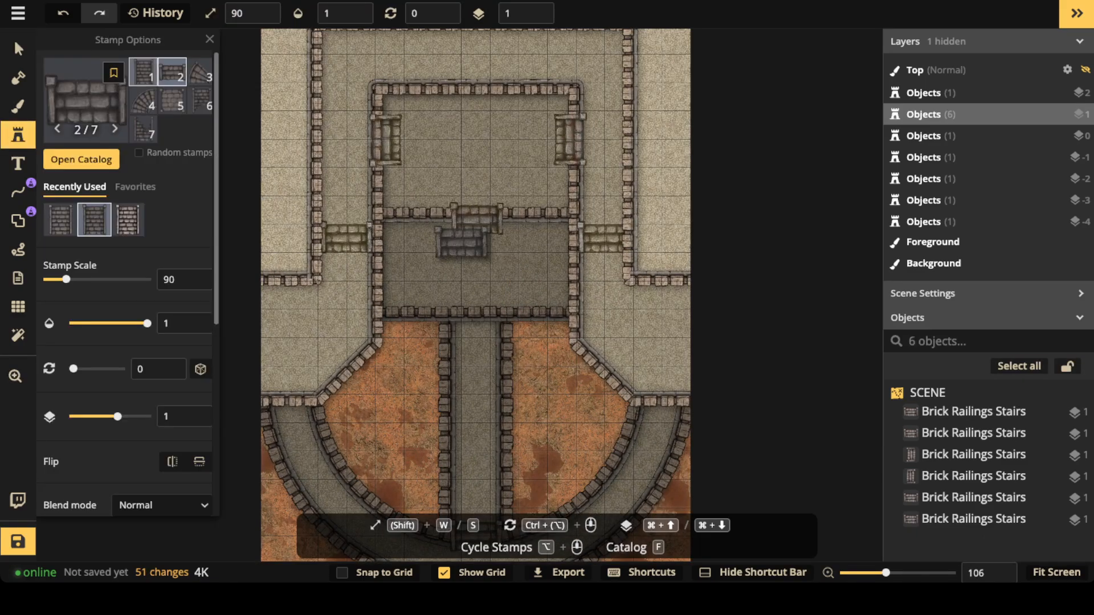
{"action": "scroll", "coordinate": [462, 243], "scroll_direction": "up", "scroll_amount": 1}
{"action": "scroll", "coordinate": [549, 374], "scroll_direction": "up", "scroll_amount": 2}
{"action": "left_click", "coordinate": [464, 333]}
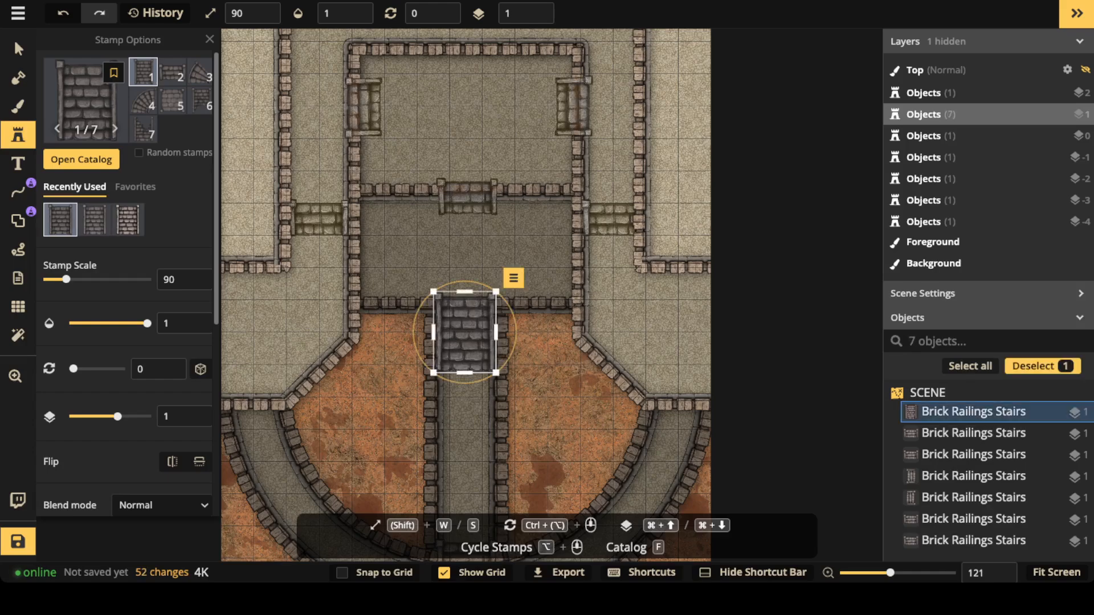
{"action": "left_click_drag", "start_coordinate": [464, 332], "coordinate": [464, 331]}
- Set the long stairs' shadow to None and their blend mode to Luminosity
{"action": "left_click", "coordinate": [18, 49]}
{"action": "left_click", "coordinate": [118, 387]}
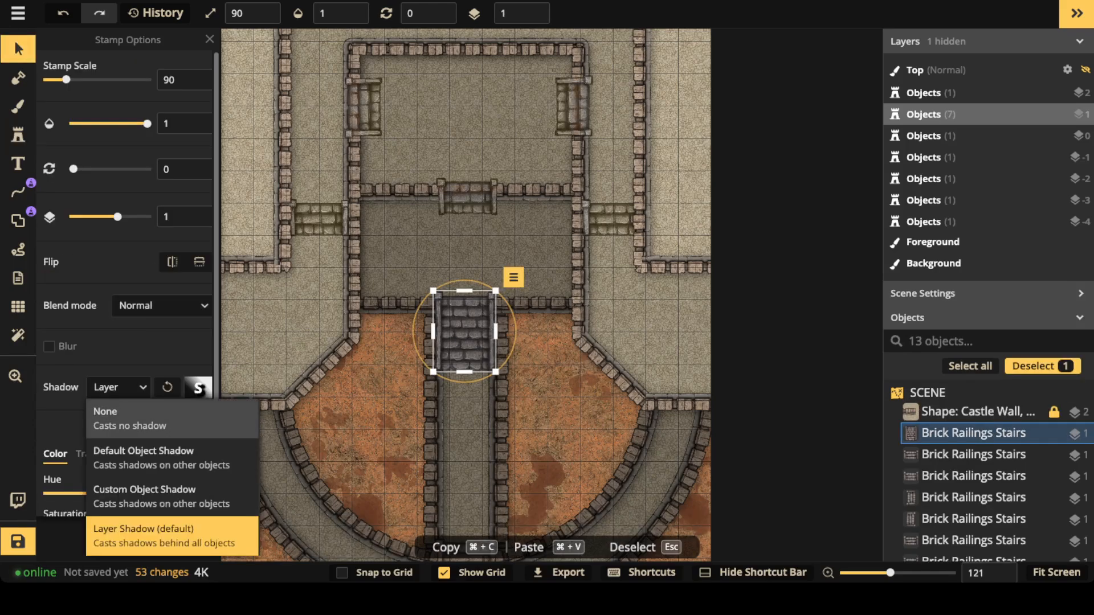
{"action": "left_click", "coordinate": [111, 409]}
{"action": "left_click", "coordinate": [161, 305]}
{"action": "scroll", "coordinate": [131, 444], "scroll_direction": "down", "scroll_amount": 1}
{"action": "left_click", "coordinate": [131, 511]}
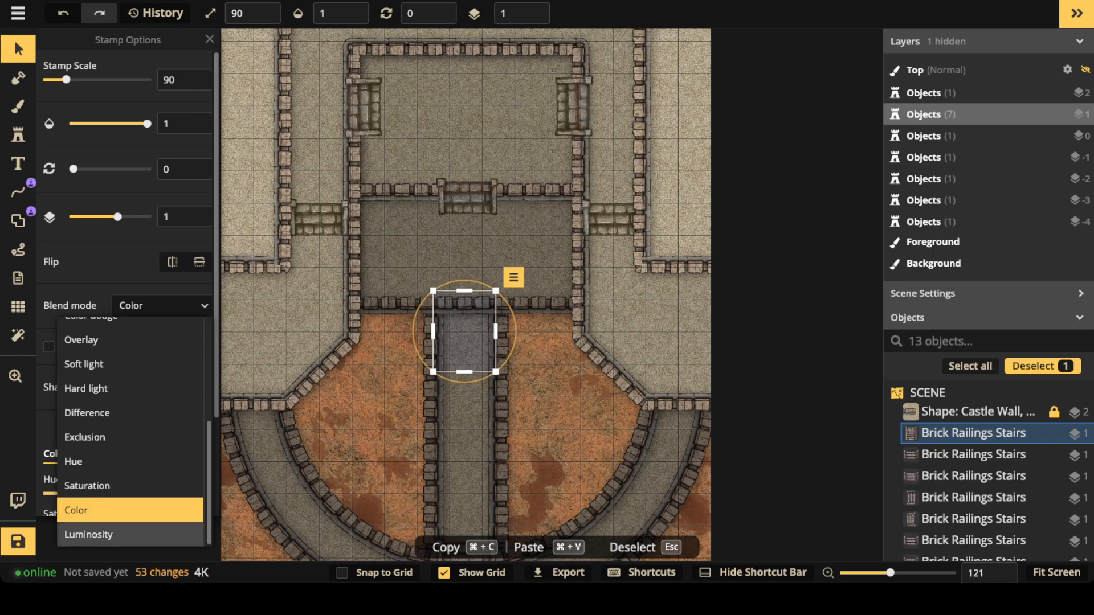
{"action": "left_click", "coordinate": [504, 376]}
- Paste a copy of the long central stairs below the left end of the outer wall
{"action": "scroll", "coordinate": [500, 365], "scroll_direction": "down", "scroll_amount": 5}
{"action": "left_click_drag", "start_coordinate": [460, 332], "coordinate": [419, 304]}
{"action": "scroll", "coordinate": [388, 184], "scroll_direction": "down", "scroll_amount": 3}
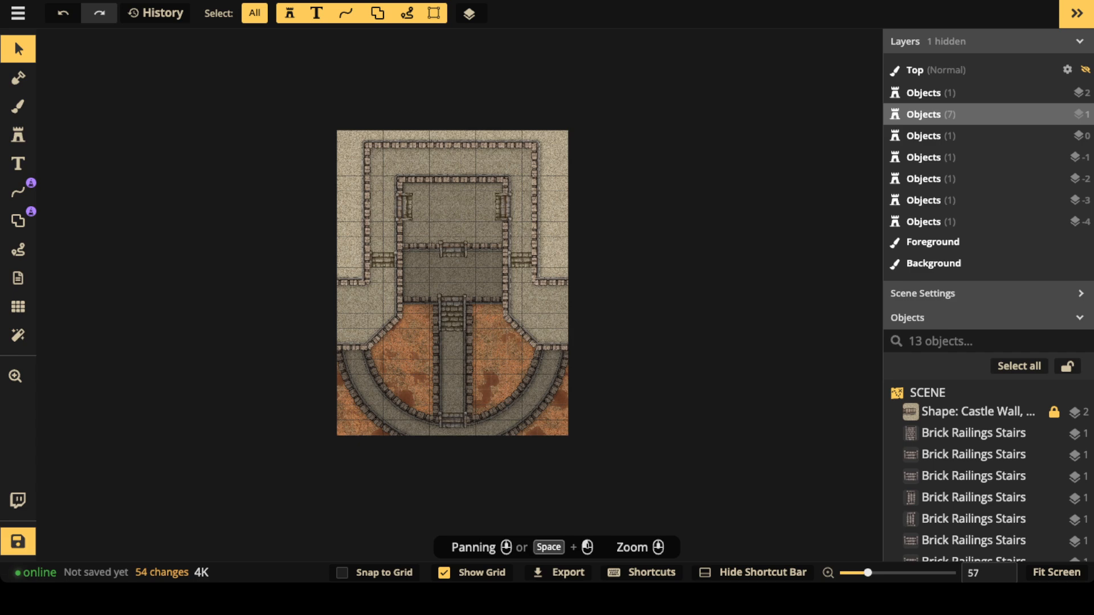
{"action": "scroll", "coordinate": [295, 276], "scroll_direction": "up", "scroll_amount": 3}
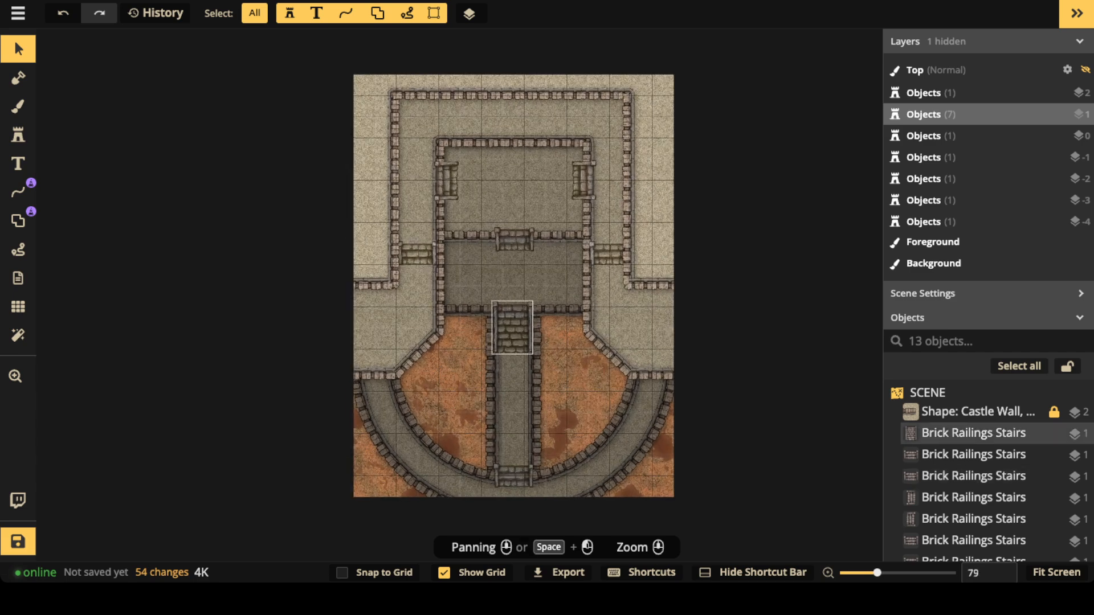
{"action": "left_click", "coordinate": [512, 322]}
{"action": "scroll", "coordinate": [512, 316], "scroll_direction": "up", "scroll_amount": 2}
{"action": "key", "text": "super+c"}
{"action": "key", "text": "super+v"}
{"action": "scroll", "coordinate": [361, 314], "scroll_direction": "up", "scroll_amount": 2}
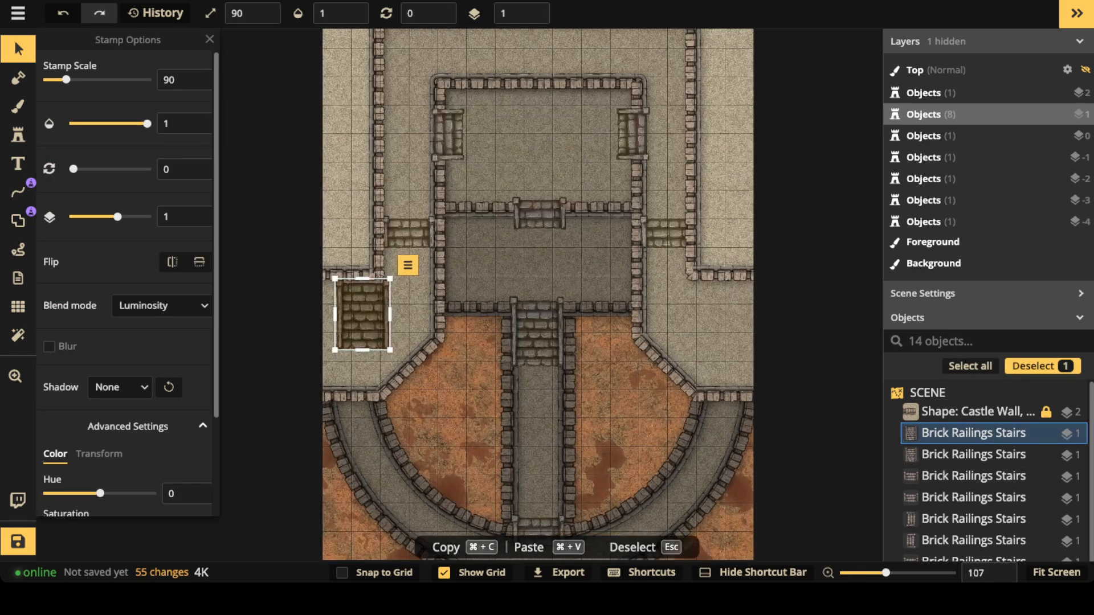
- Scale the pasted stairs to 60, rotate them to 270° and fit them against the map's left edge under the outer wall
{"action": "scroll", "coordinate": [362, 314], "scroll_direction": "down", "scroll_amount": 3}
{"action": "scroll", "coordinate": [362, 314], "scroll_direction": "down", "scroll_amount": 7}
{"action": "scroll", "coordinate": [362, 314], "scroll_direction": "up", "scroll_amount": 1}
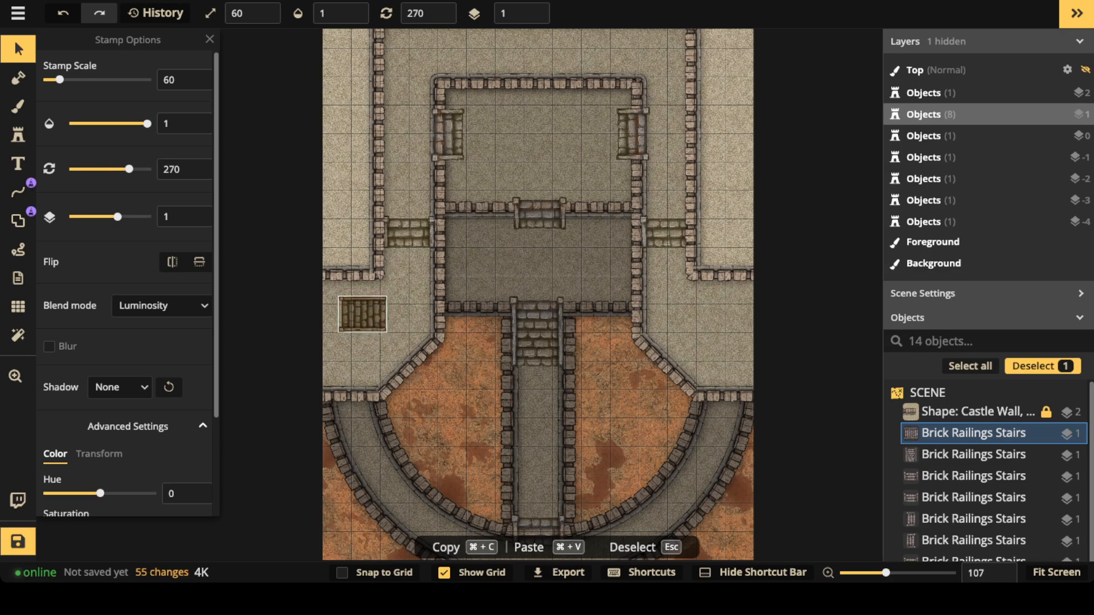
{"action": "left_click_drag", "start_coordinate": [362, 314], "coordinate": [342, 290]}
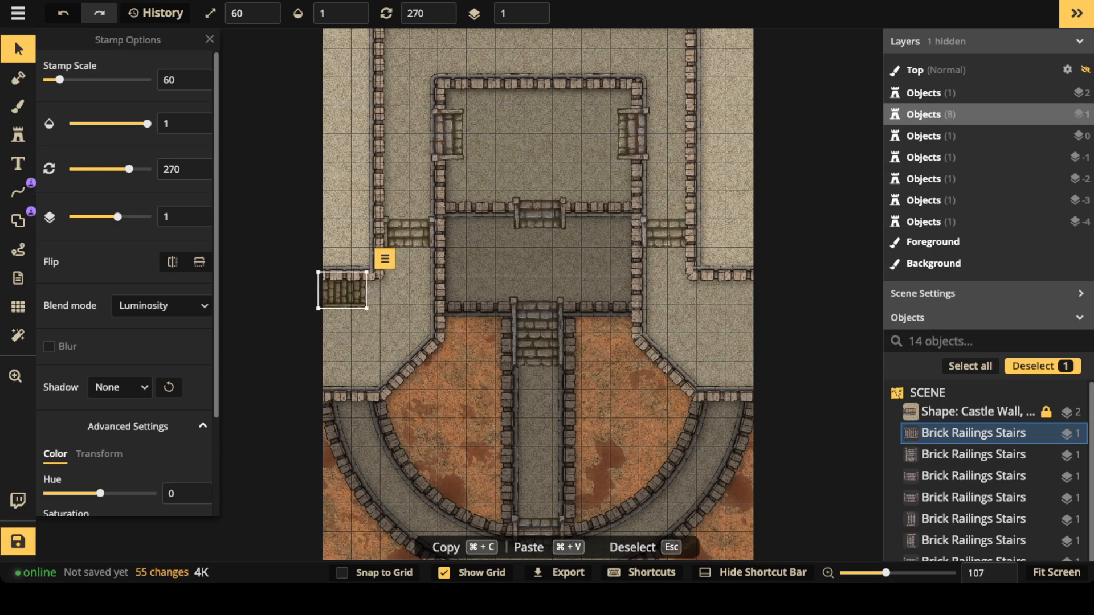
- Place a copy of these small stairs, rotated to 90°, against the map's right edge under the outer wall
{"action": "key", "text": "super+c"}
{"action": "key", "text": "super+v"}
{"action": "scroll", "coordinate": [702, 285], "scroll_direction": "up", "scroll_amount": 12}
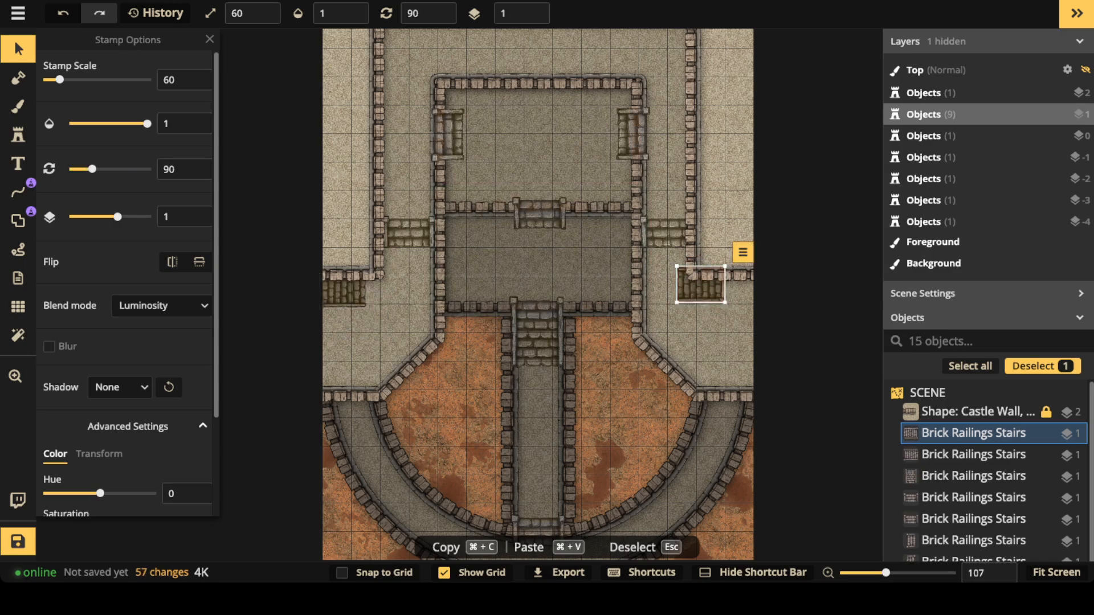
{"action": "left_click_drag", "start_coordinate": [702, 285], "coordinate": [732, 289]}
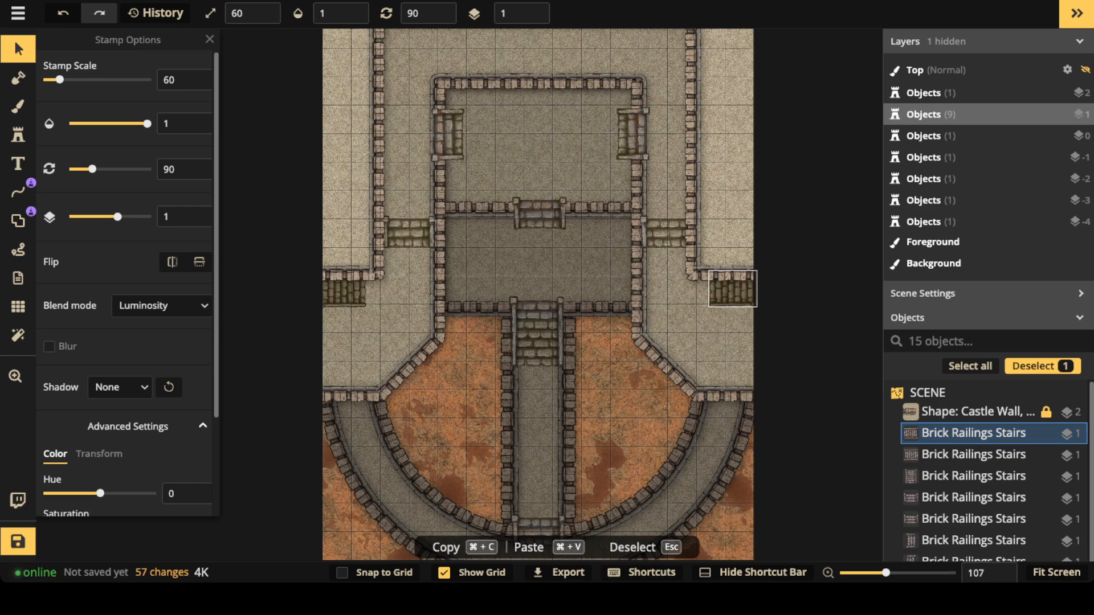
{"action": "key", "text": "Escape"}
- Start a rectangle shape using the recently used light castle-wall style with stroke stamp scale 100
{"action": "scroll", "coordinate": [641, 268], "scroll_direction": "down", "scroll_amount": 5}
{"action": "left_click_drag", "start_coordinate": [641, 268], "coordinate": [640, 292]}
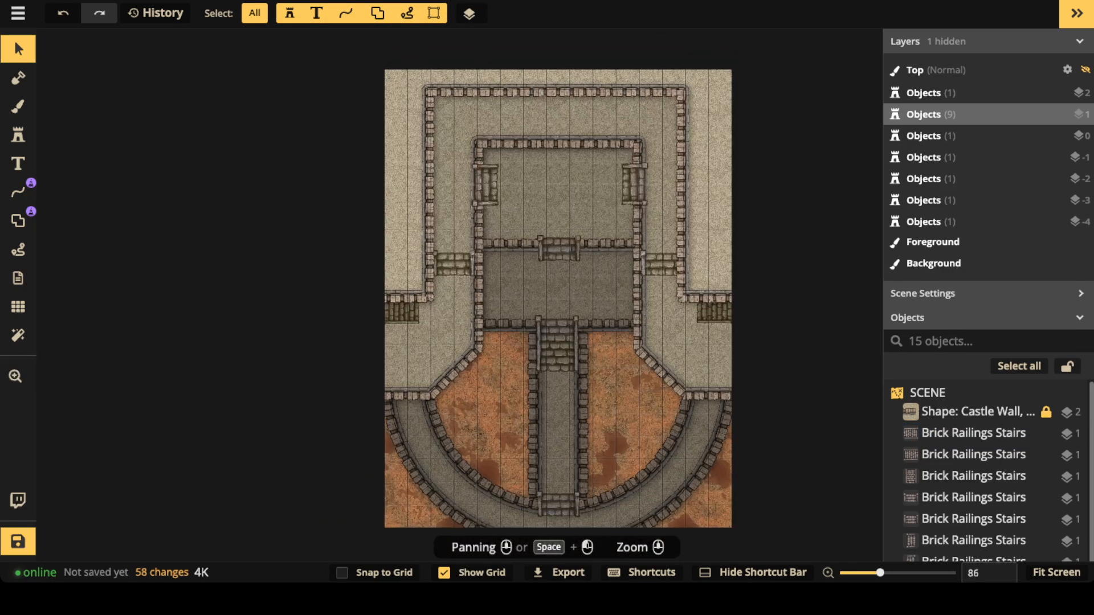
{"action": "left_click", "coordinate": [18, 221]}
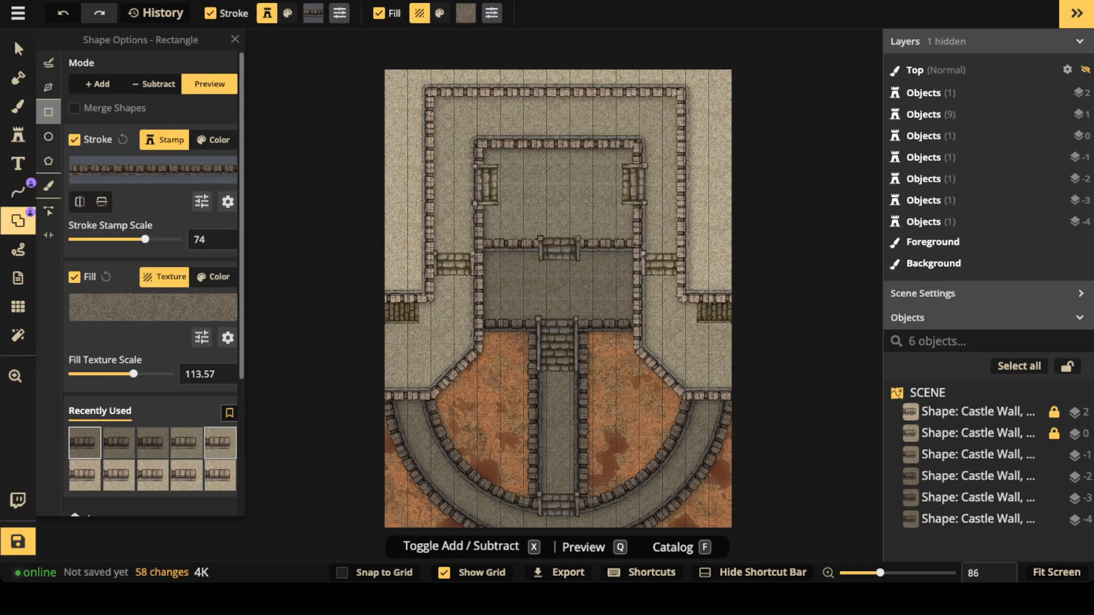
{"action": "left_click", "coordinate": [220, 476]}
{"action": "scroll", "coordinate": [381, 341], "scroll_direction": "up", "scroll_amount": 3}
{"action": "left_click_drag", "start_coordinate": [380, 341], "coordinate": [374, 280]}
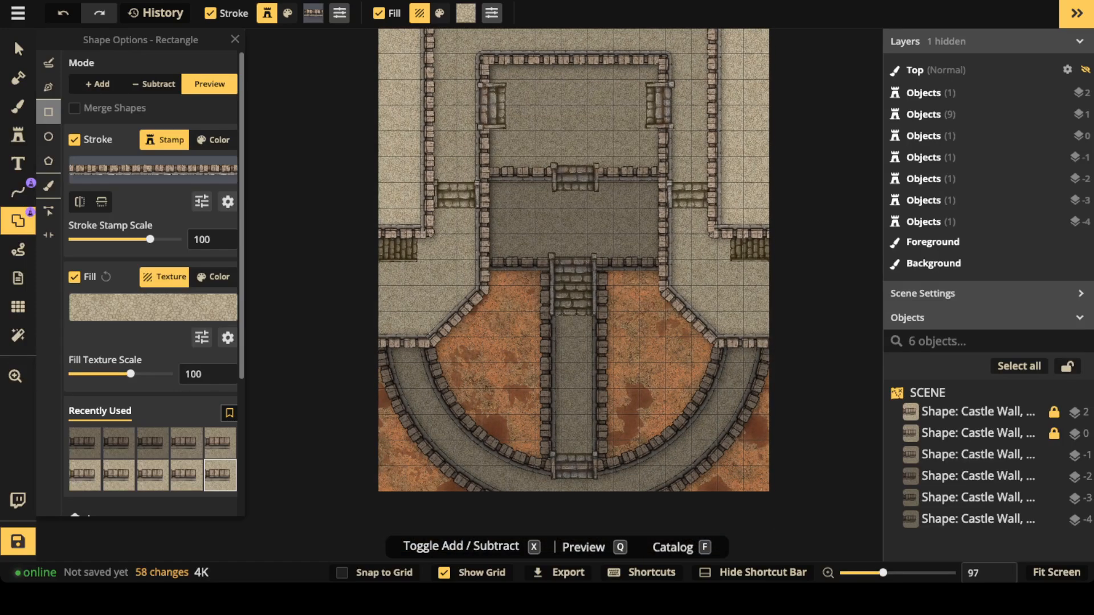
- Enable Snap to Grid and change the rectangle shape mode from Preview to Add
{"action": "left_click_drag", "start_coordinate": [379, 272], "coordinate": [431, 311]}
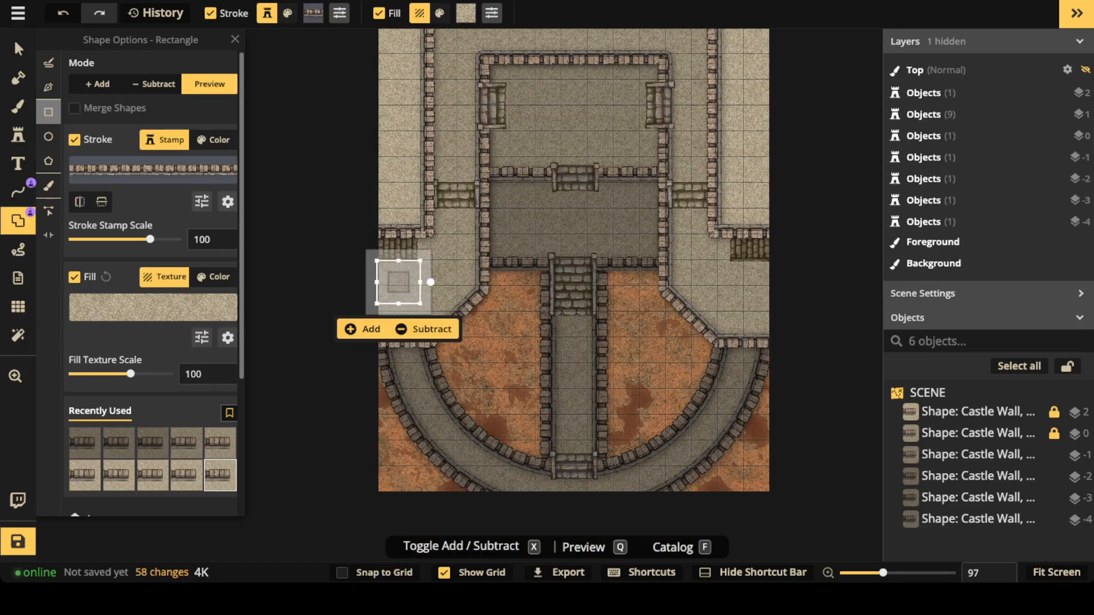
{"action": "key", "text": "ctrl+z"}
{"action": "left_click", "coordinate": [375, 573]}
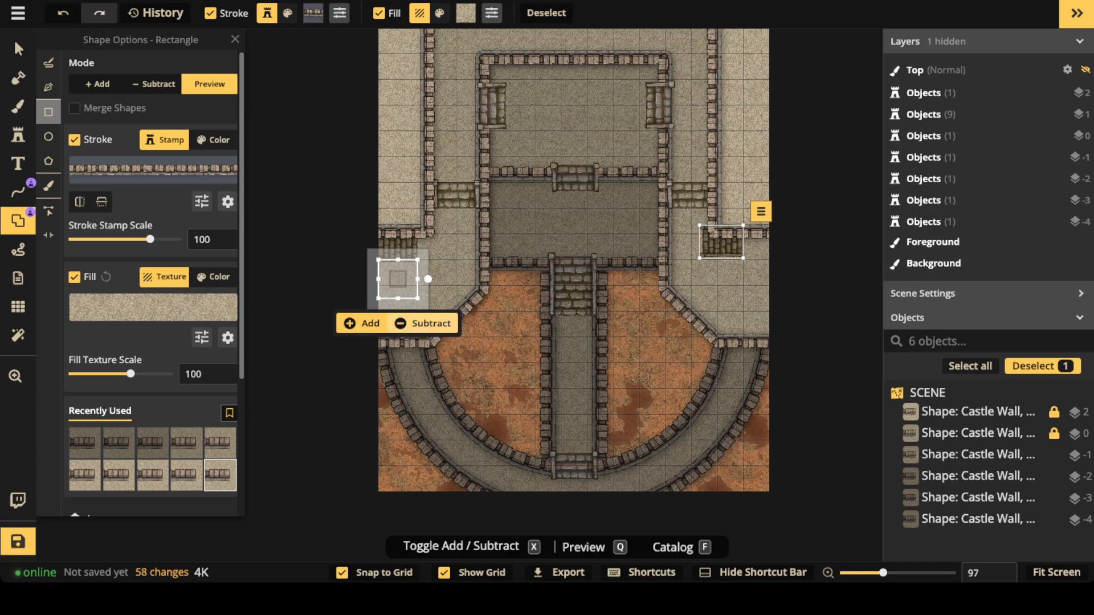
{"action": "key", "text": "ctrl+z"}
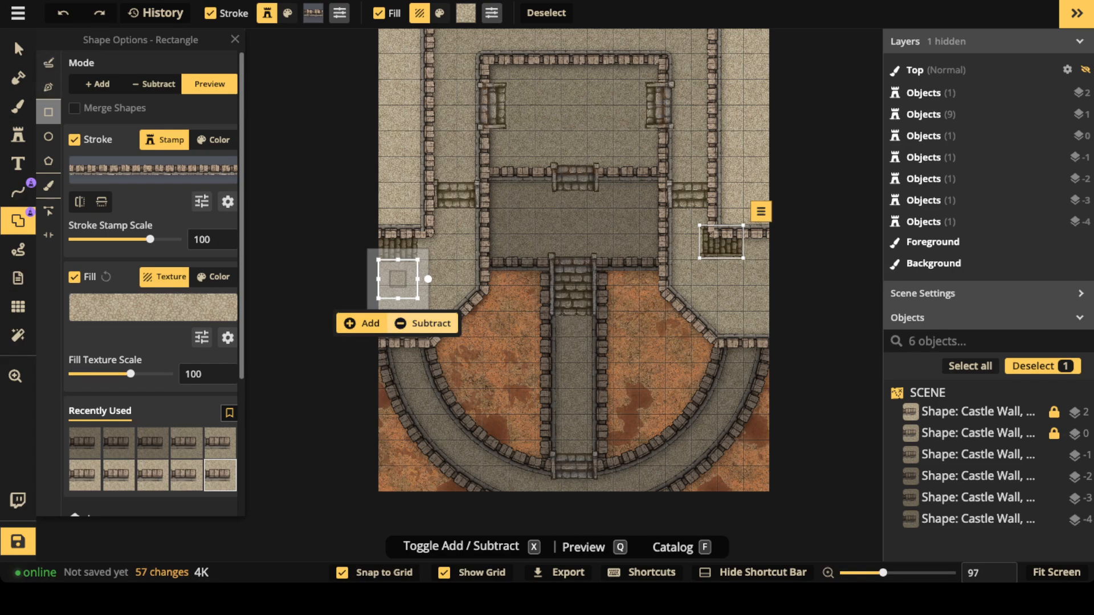
{"action": "key", "text": "q"}
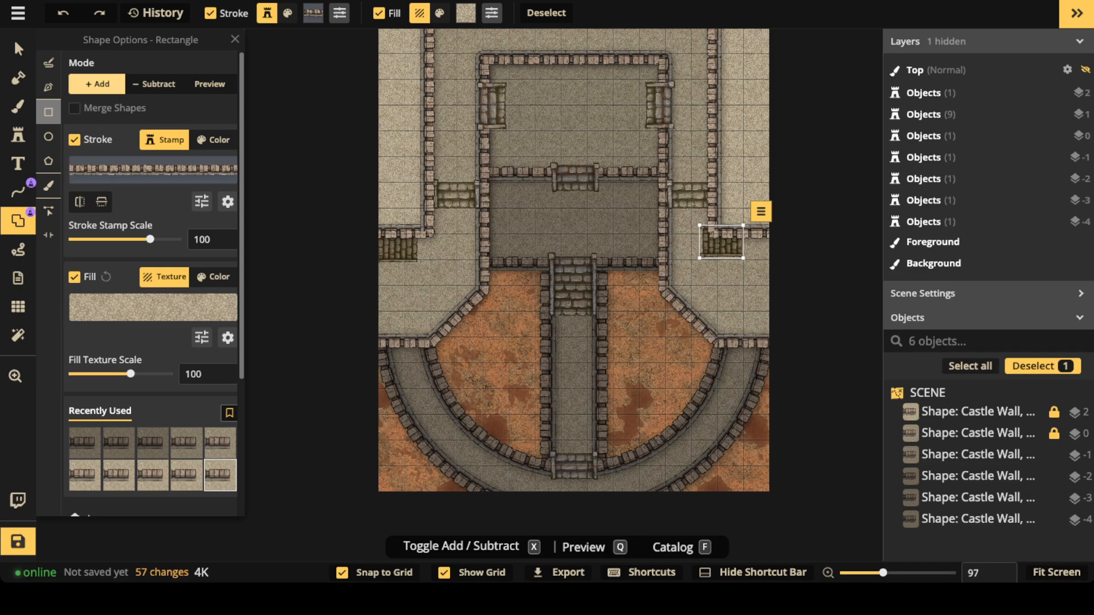
- Set the stroke stamp scale to 81 and draw a castle-wall rectangle of about 2 by 2 grid squares below the left-edge stairs
{"action": "left_click_drag", "start_coordinate": [150, 239], "coordinate": [147, 239]}
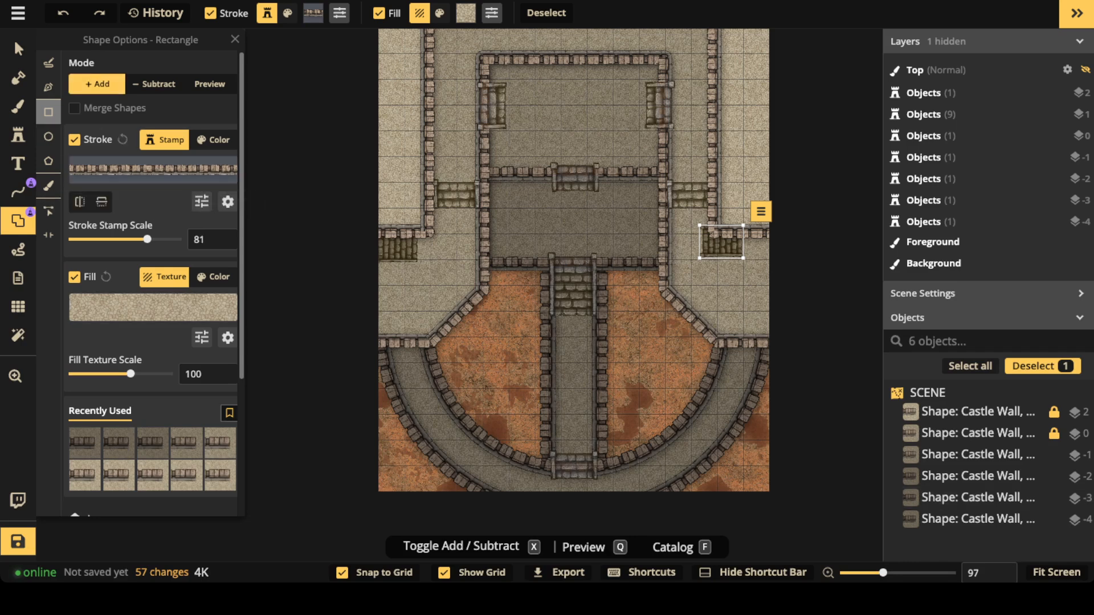
{"action": "left_click_drag", "start_coordinate": [378, 261], "coordinate": [430, 310]}
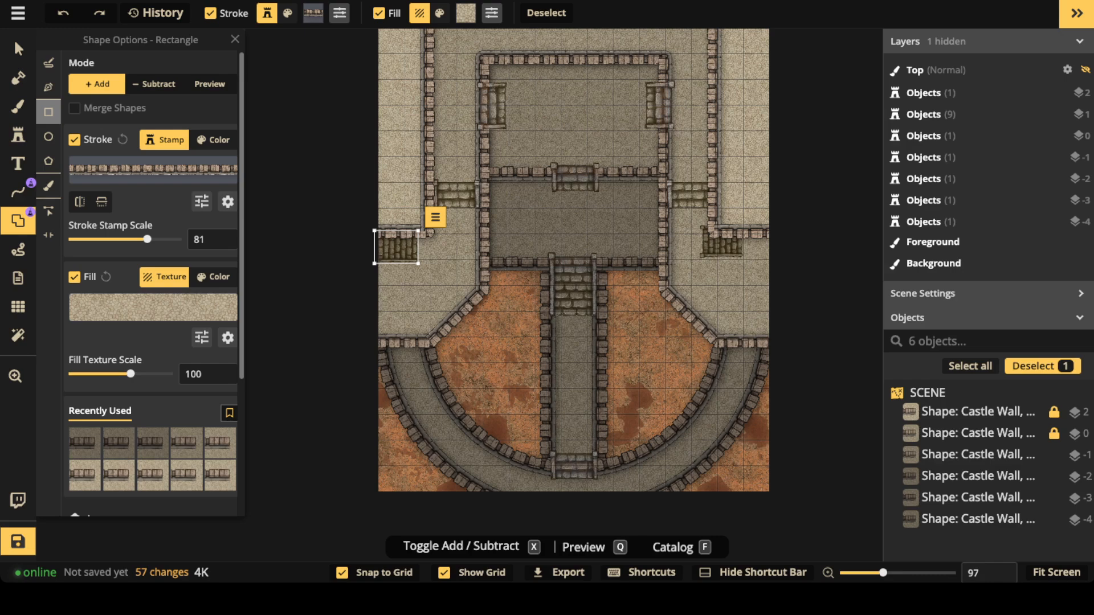
{"action": "left_click", "coordinate": [49, 87]}
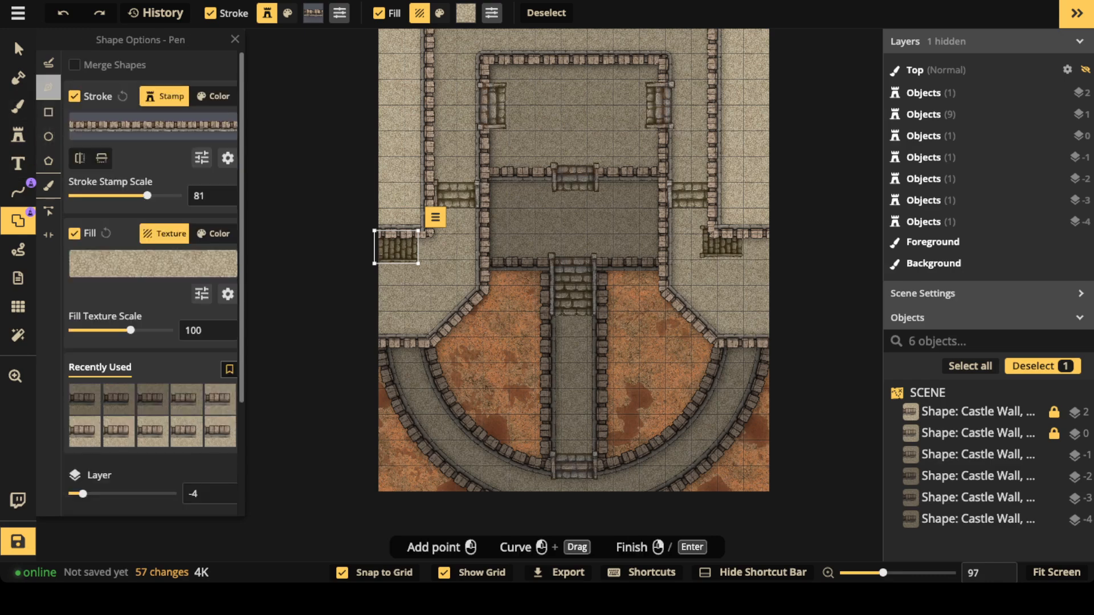
{"action": "left_click", "coordinate": [49, 112]}
{"action": "key", "text": "Escape"}
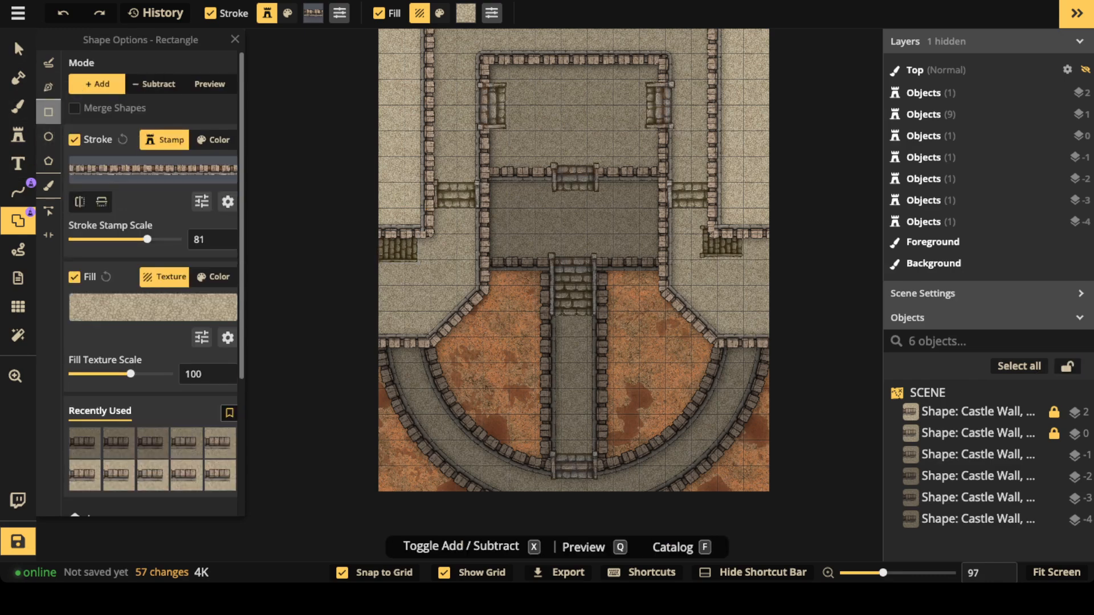
{"action": "left_click_drag", "start_coordinate": [377, 261], "coordinate": [440, 322]}
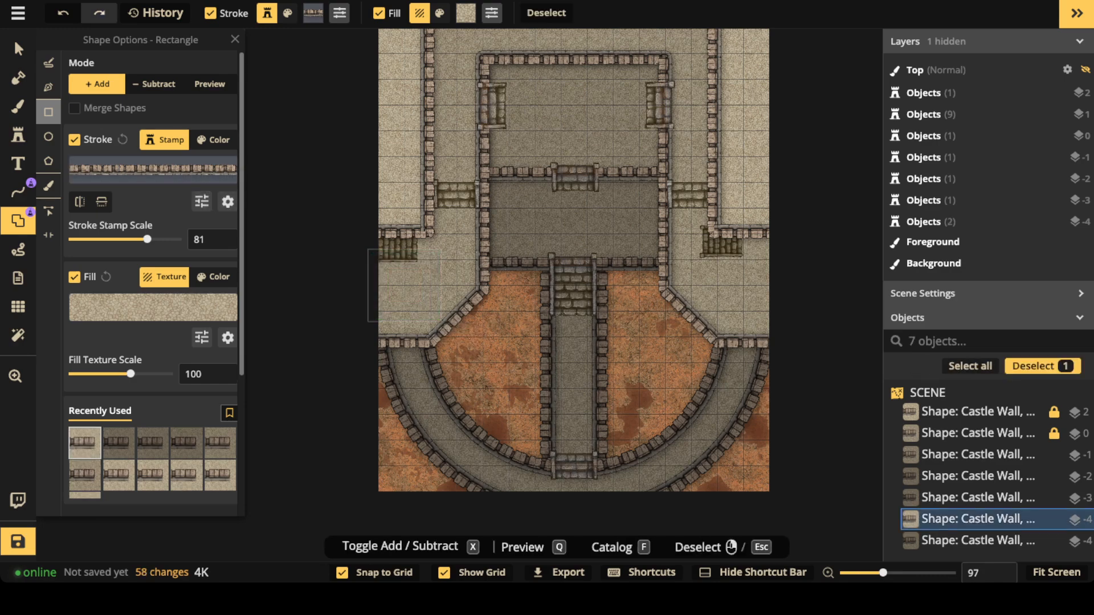
{"action": "scroll", "coordinate": [151, 285], "scroll_direction": "down", "scroll_amount": 3}
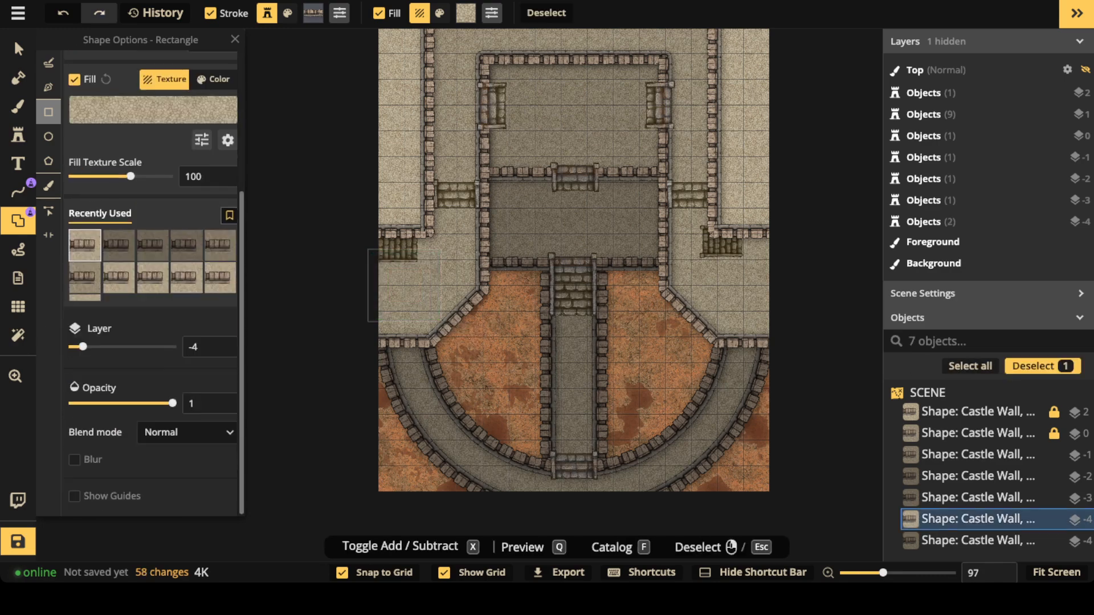
- Raise the new left-edge castle-wall rectangle to layer 1 and set its stroke stamp scale to 58 and fill texture scale to 99.93
{"action": "left_click", "coordinate": [232, 347]}
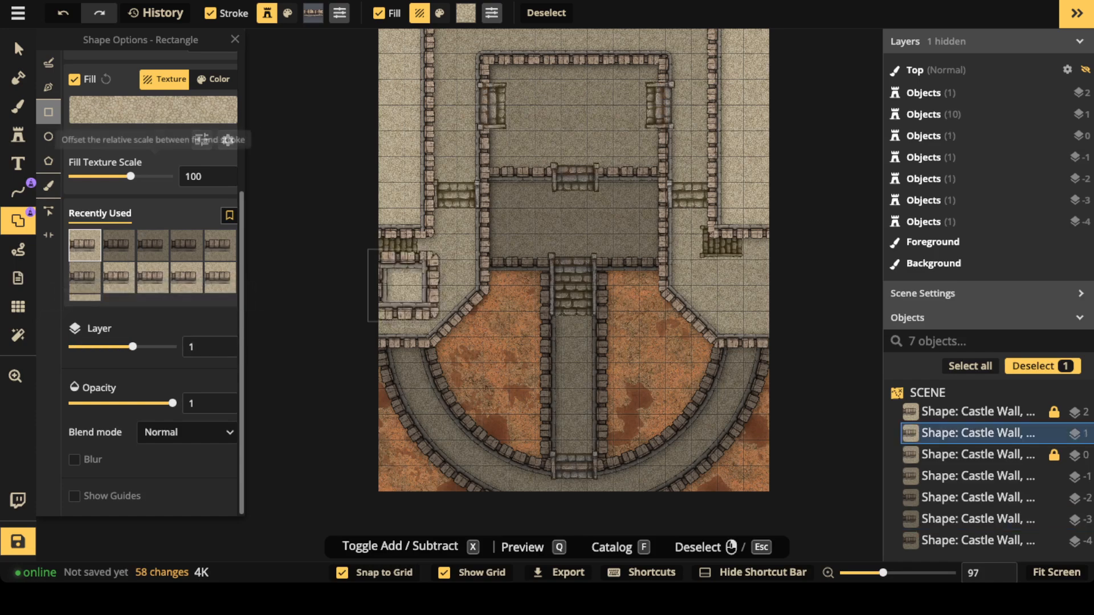
{"action": "left_click_drag", "start_coordinate": [131, 177], "coordinate": [130, 177]}
{"action": "scroll", "coordinate": [151, 273], "scroll_direction": "up", "scroll_amount": 4}
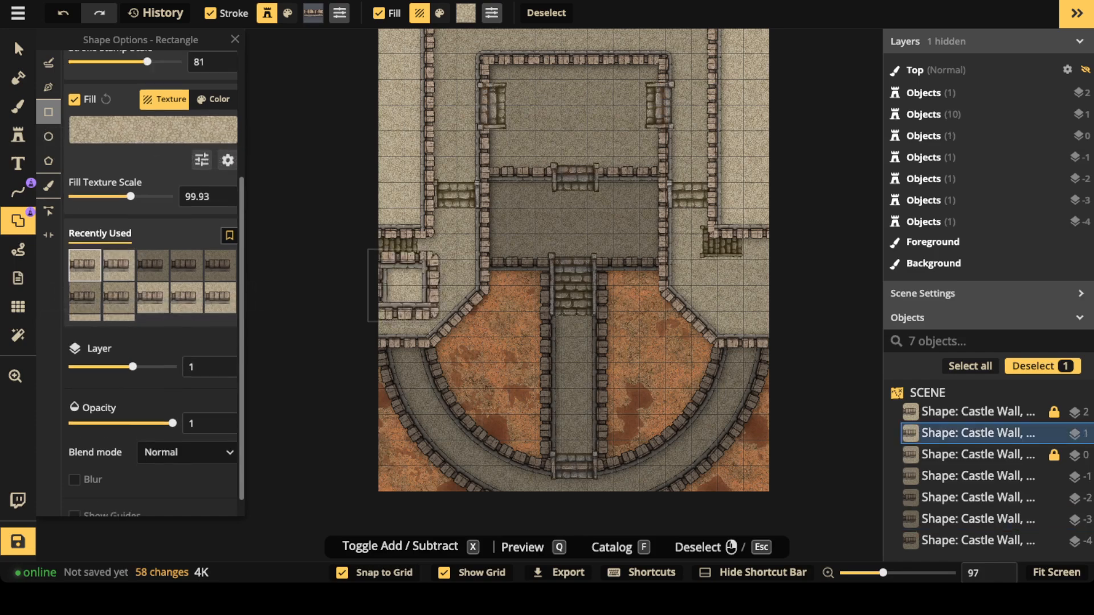
{"action": "scroll", "coordinate": [153, 245], "scroll_direction": "down", "scroll_amount": 4}
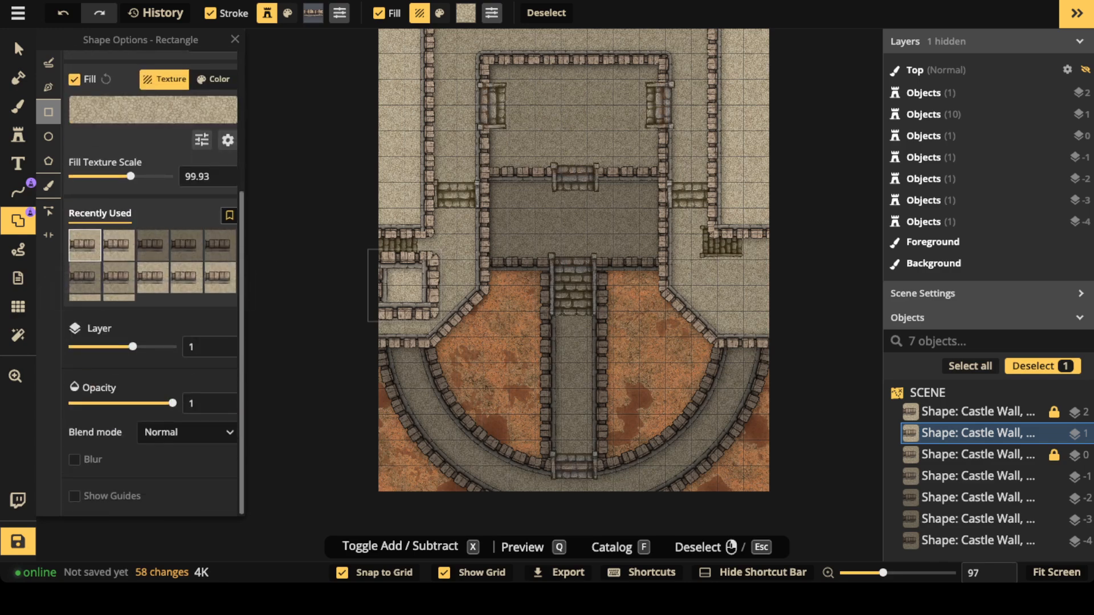
{"action": "scroll", "coordinate": [151, 284], "scroll_direction": "up", "scroll_amount": 4}
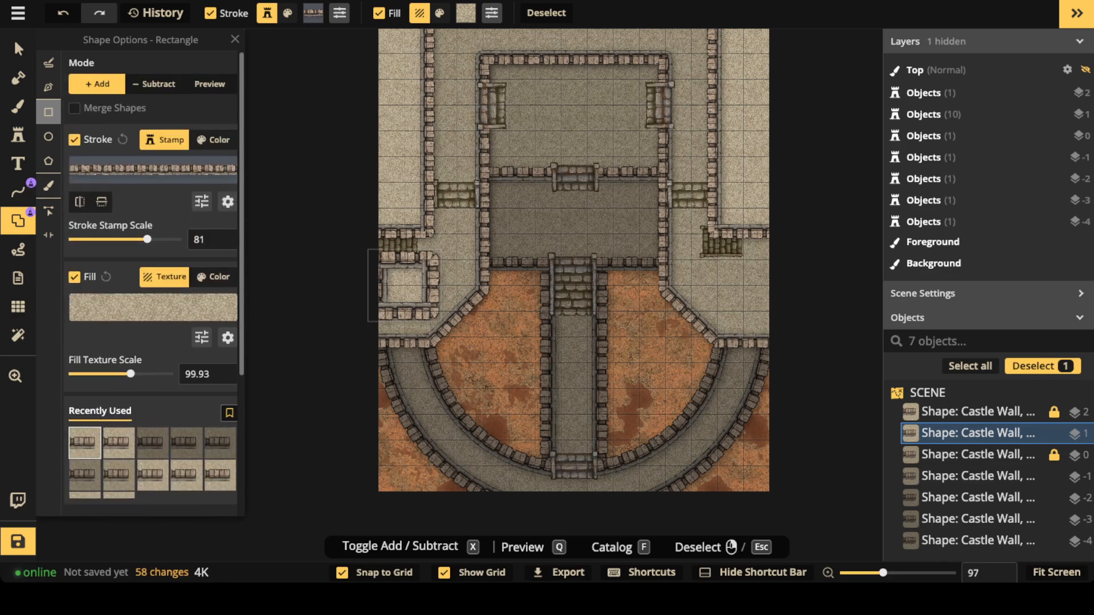
{"action": "left_click_drag", "start_coordinate": [147, 240], "coordinate": [141, 240]}
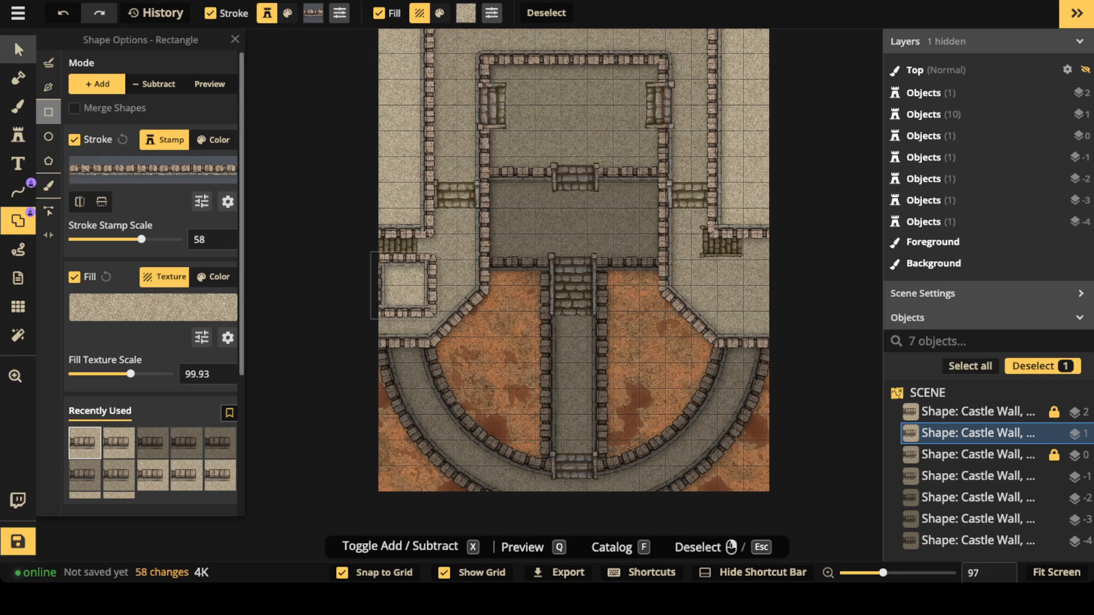
- Disable Snap to Grid and shift the rectangle slightly further towards the map's left edge
{"action": "left_click", "coordinate": [18, 49]}
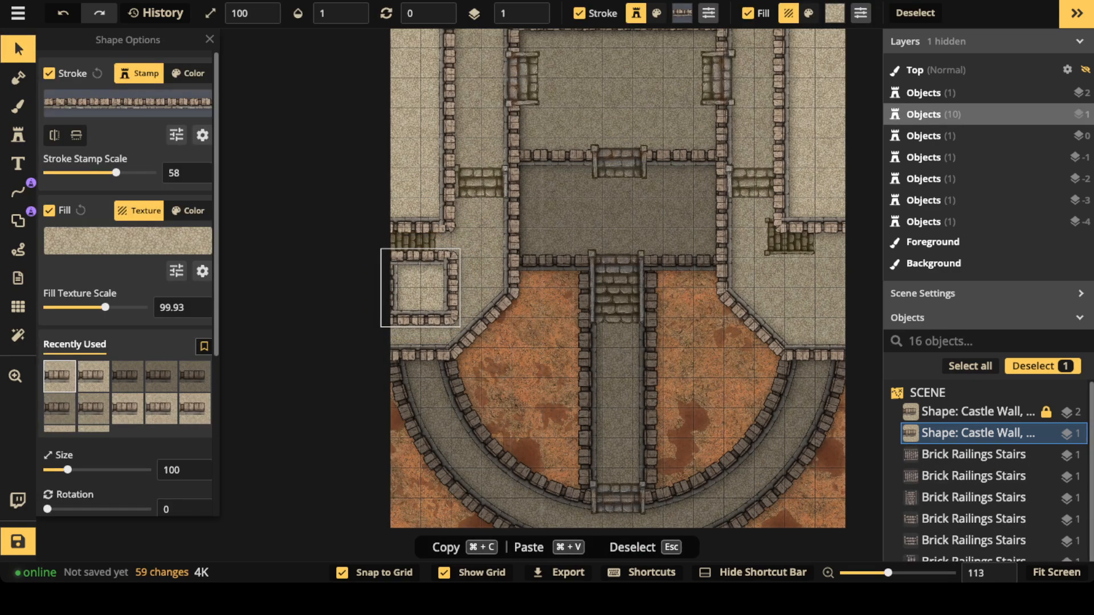
{"action": "left_click", "coordinate": [342, 573]}
{"action": "left_click_drag", "start_coordinate": [422, 288], "coordinate": [418, 287]}
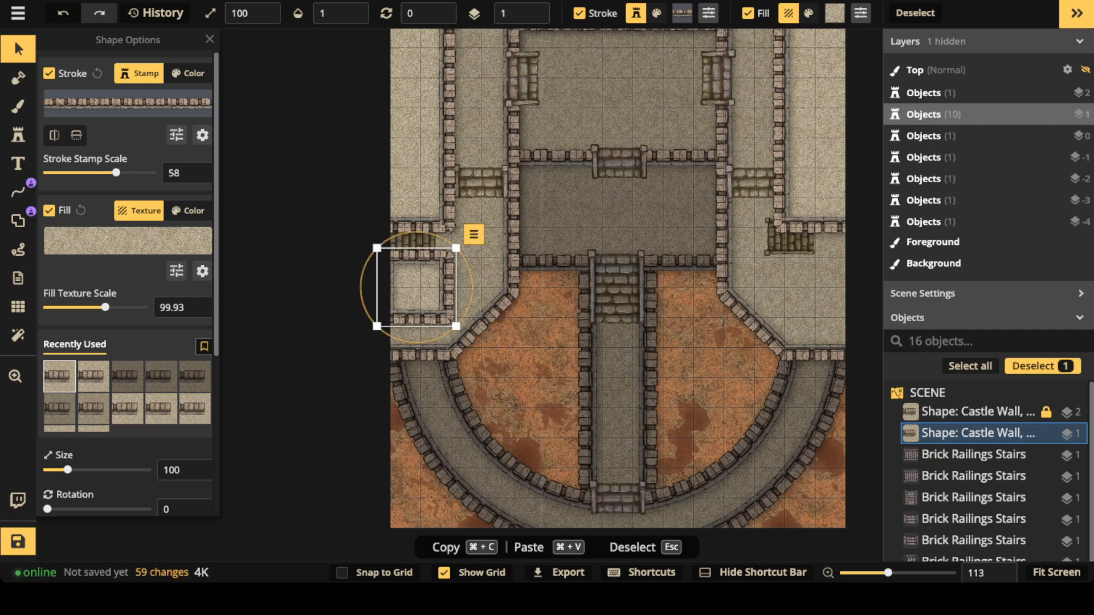
- Place a copy of this rectangle against the map's right edge, opposite the original
{"action": "key", "text": "super+c"}
{"action": "key", "text": "super+v"}
{"action": "left_click_drag", "start_coordinate": [834, 292], "coordinate": [627, 294]}
{"action": "key", "text": "Escape"}
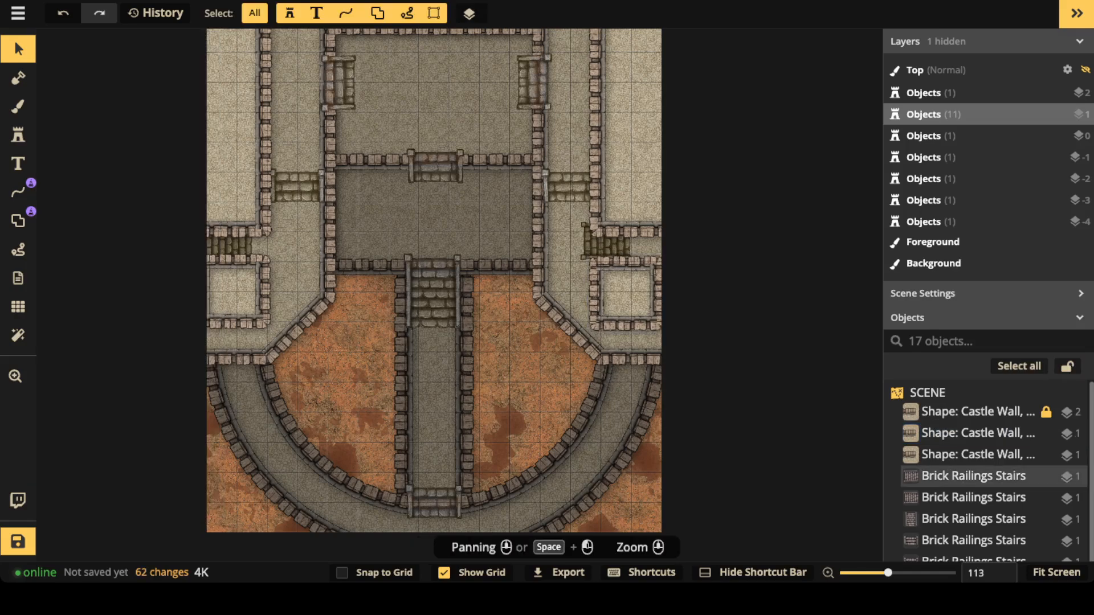
- Move the right-edge stairs into the gap above the right platform and nudge that platform slightly outwards
{"action": "left_click_drag", "start_coordinate": [606, 241], "coordinate": [641, 247]}
{"action": "key", "text": "Escape"}
{"action": "scroll", "coordinate": [530, 252], "scroll_direction": "down", "scroll_amount": 4}
{"action": "left_click_drag", "start_coordinate": [533, 251], "coordinate": [604, 221]}
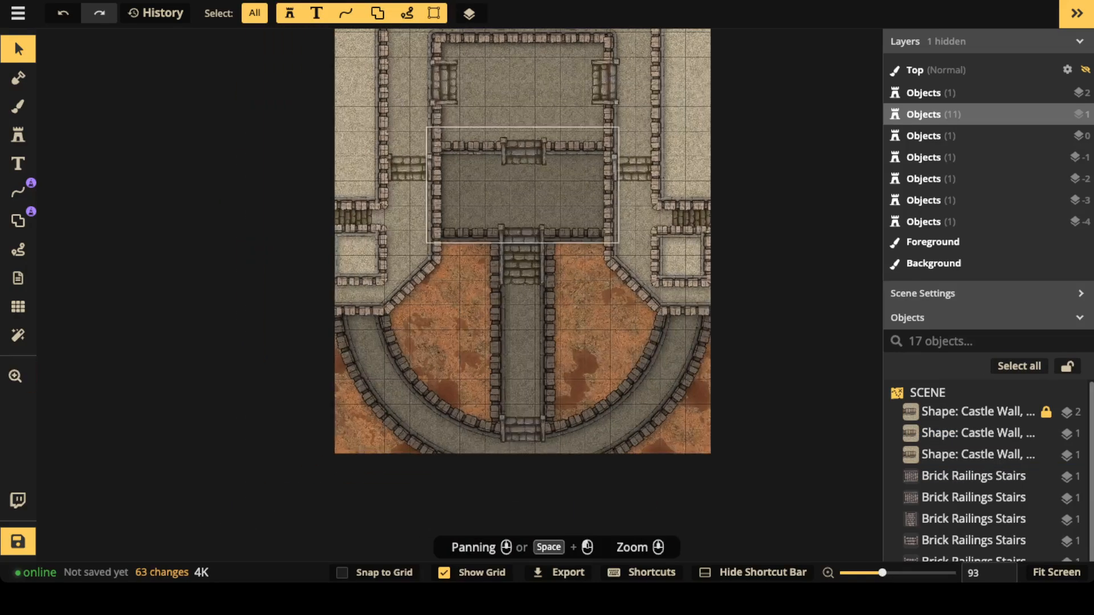
{"action": "left_click", "coordinate": [682, 257]}
{"action": "left_click_drag", "start_coordinate": [682, 256], "coordinate": [684, 256]}
- Select both map-edge stairs together and examine their brightness and contrast settings
{"action": "left_click", "coordinate": [692, 218]}
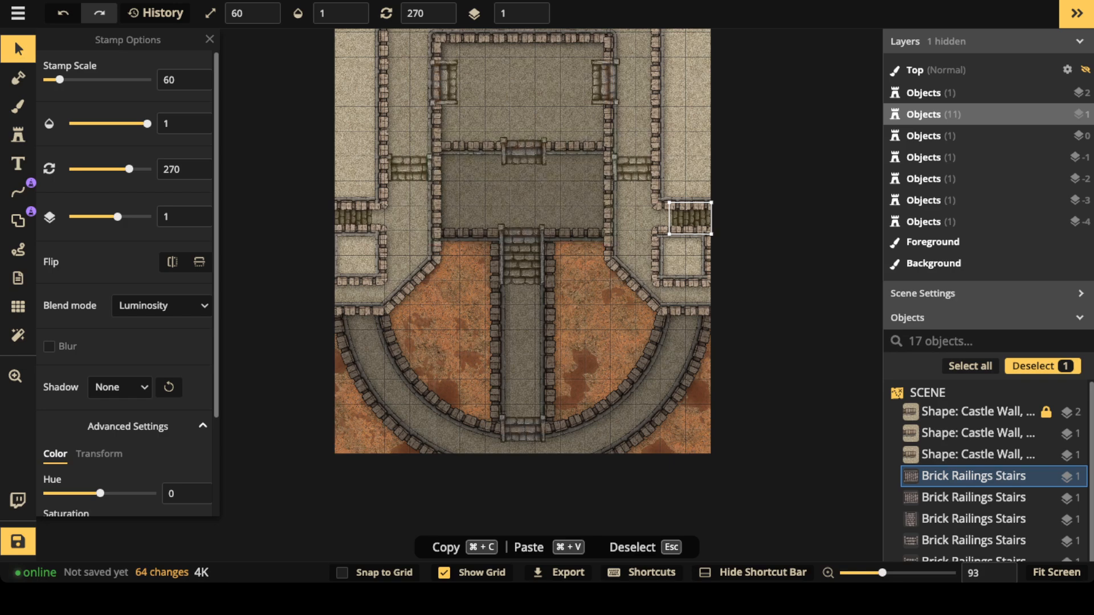
{"action": "left_click", "coordinate": [354, 217], "text": "shift"}
{"action": "scroll", "coordinate": [229, 395], "scroll_direction": "down", "scroll_amount": 2}
{"action": "scroll", "coordinate": [171, 395], "scroll_direction": "down", "scroll_amount": 2}
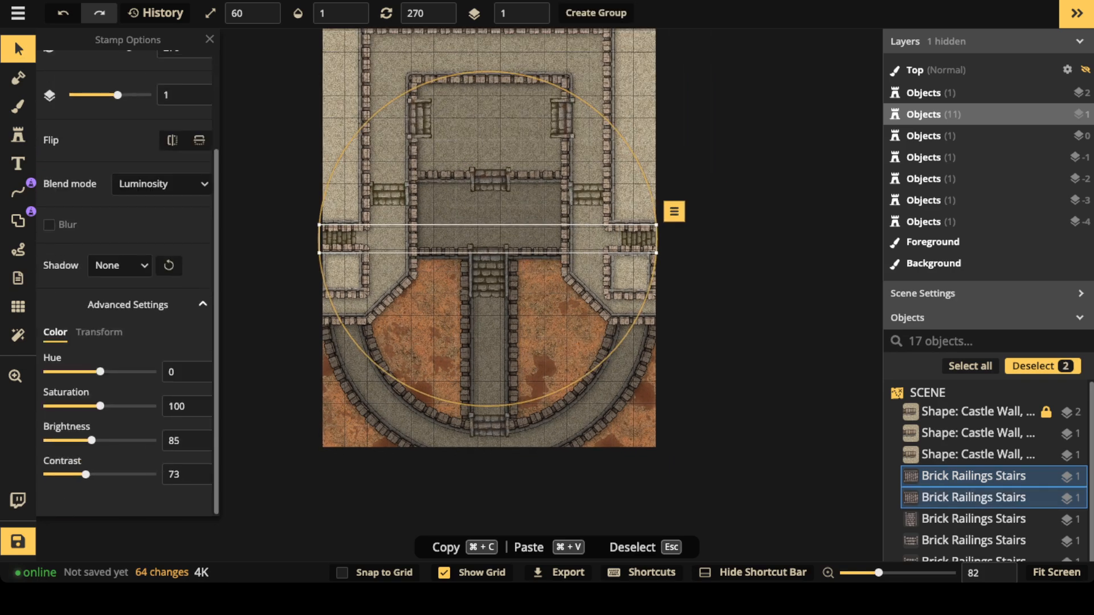
{"action": "key", "text": "Escape"}
{"action": "scroll", "coordinate": [308, 183], "scroll_direction": "down", "scroll_amount": 2}
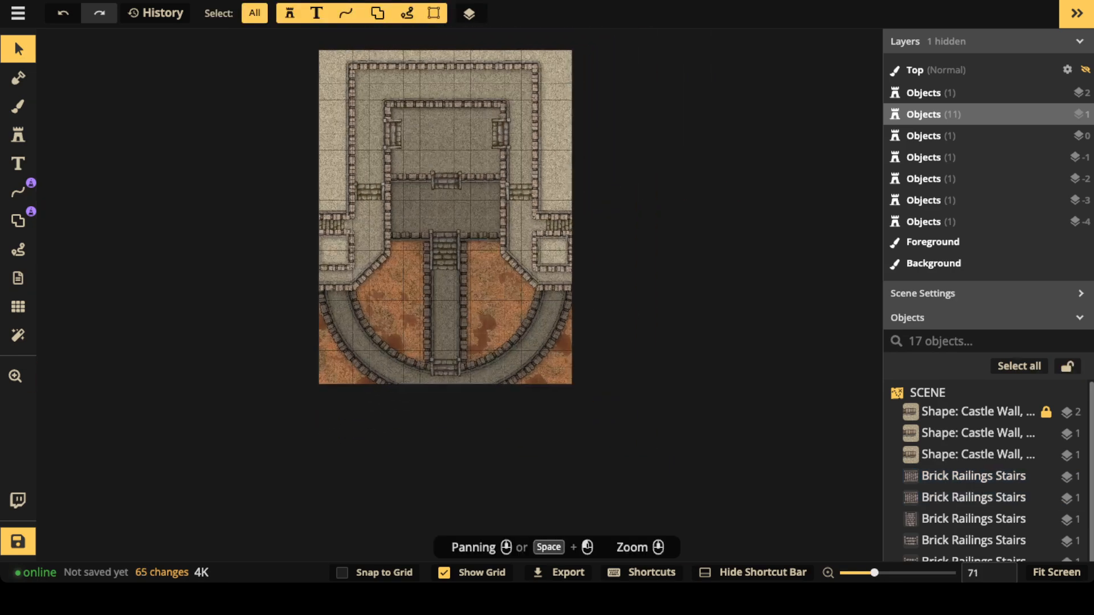
- Nudge the left-edge and right-edge platforms to line them up below their stairs
{"action": "left_click_drag", "start_coordinate": [337, 250], "coordinate": [336, 254]}
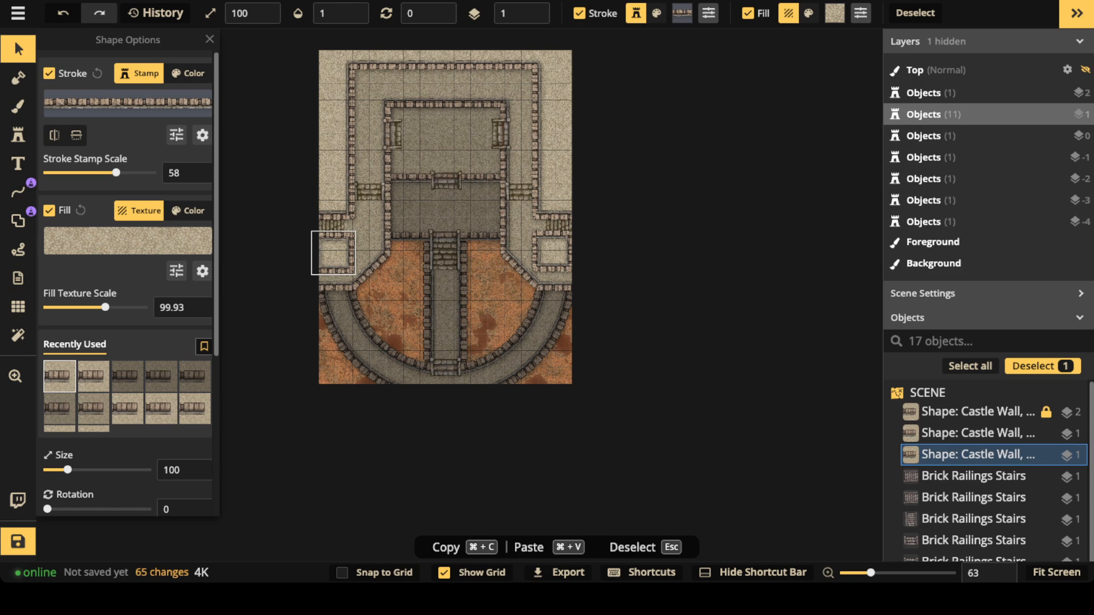
{"action": "key", "text": "Escape"}
{"action": "left_click_drag", "start_coordinate": [554, 251], "coordinate": [557, 226]}
{"action": "key", "text": "Escape"}
{"action": "key", "text": "Escape"}
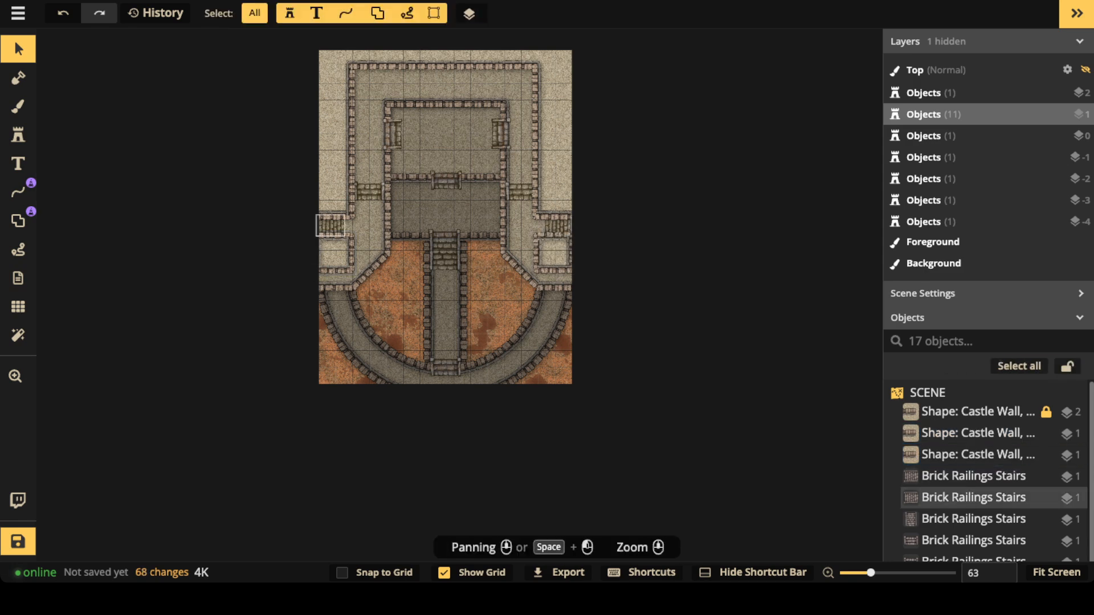
- Hide the grid on the map
{"action": "left_click_drag", "start_coordinate": [433, 149], "coordinate": [431, 212]}
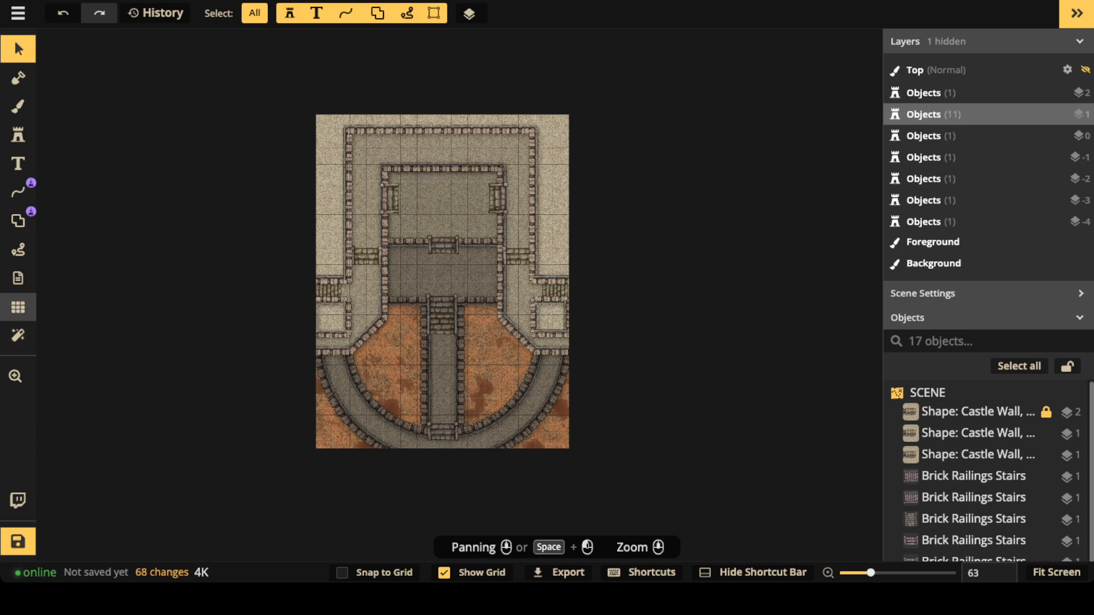
{"action": "left_click", "coordinate": [18, 307]}
{"action": "left_click", "coordinate": [49, 65]}
{"action": "left_click", "coordinate": [18, 49]}
{"action": "scroll", "coordinate": [450, 206], "scroll_direction": "up", "scroll_amount": 2}
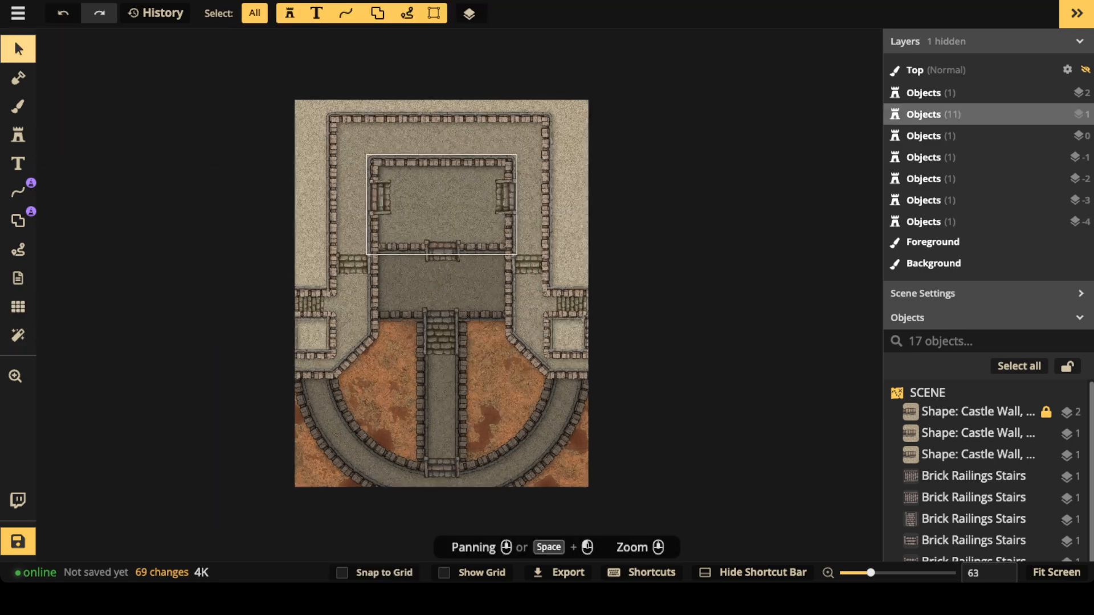
{"action": "scroll", "coordinate": [440, 227], "scroll_direction": "up", "scroll_amount": 4}
{"action": "left_click_drag", "start_coordinate": [440, 228], "coordinate": [440, 285]}
{"action": "scroll", "coordinate": [447, 120], "scroll_direction": "down", "scroll_amount": 3}
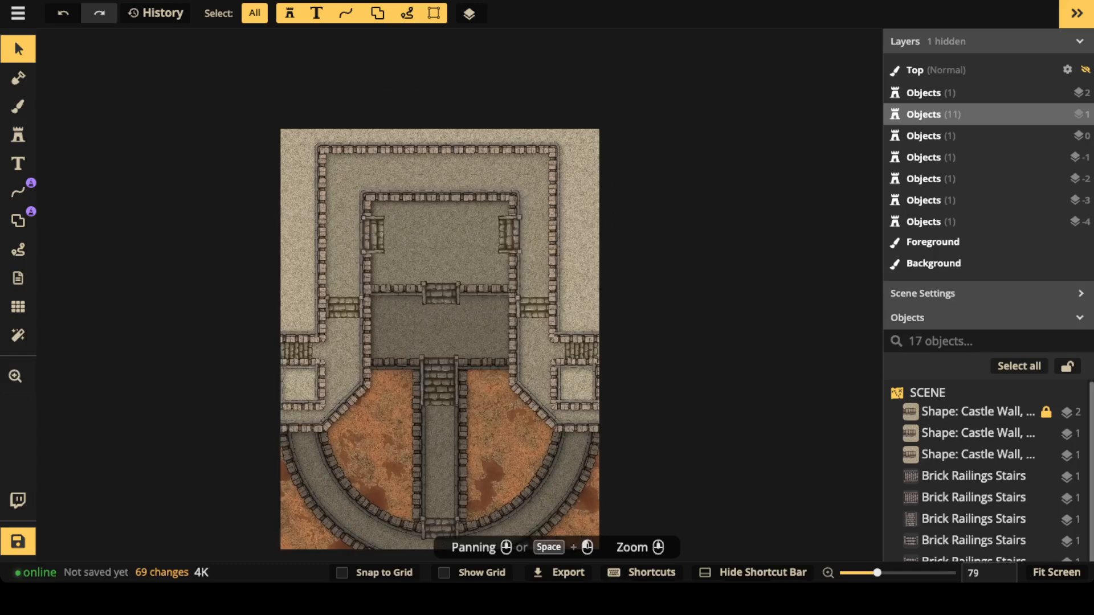
- Fill the Background brush layer with solid black (000000)
{"action": "left_click", "coordinate": [19, 106]}
{"action": "left_click", "coordinate": [98, 125]}
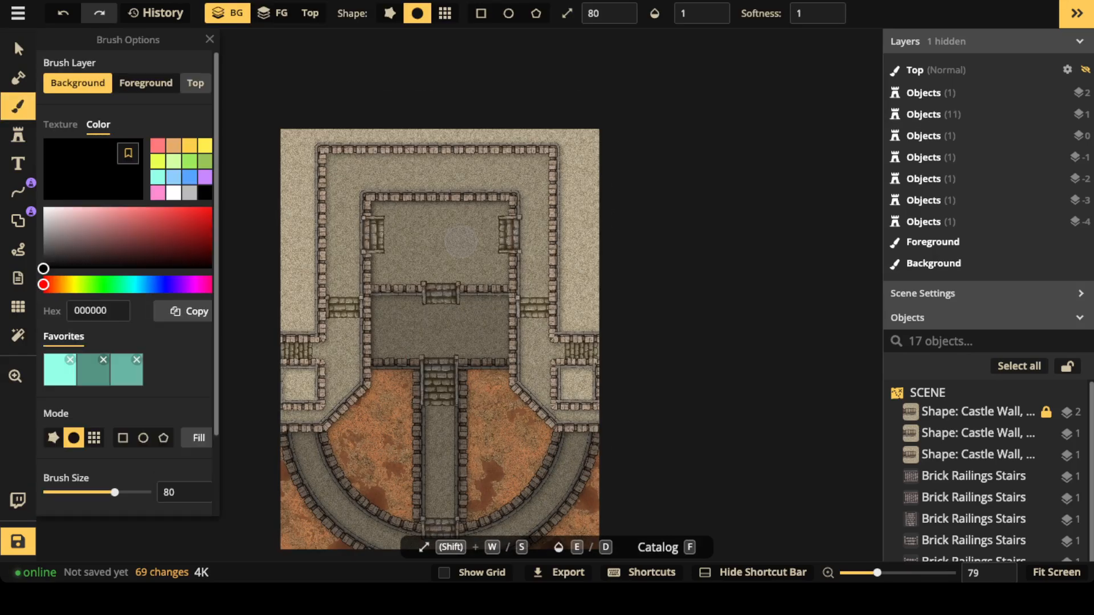
{"action": "left_click", "coordinate": [197, 438]}
{"action": "scroll", "coordinate": [476, 391], "scroll_direction": "down", "scroll_amount": 2}
{"action": "left_click_drag", "start_coordinate": [457, 400], "coordinate": [462, 274]}
{"action": "left_click_drag", "start_coordinate": [429, 220], "coordinate": [424, 246]}
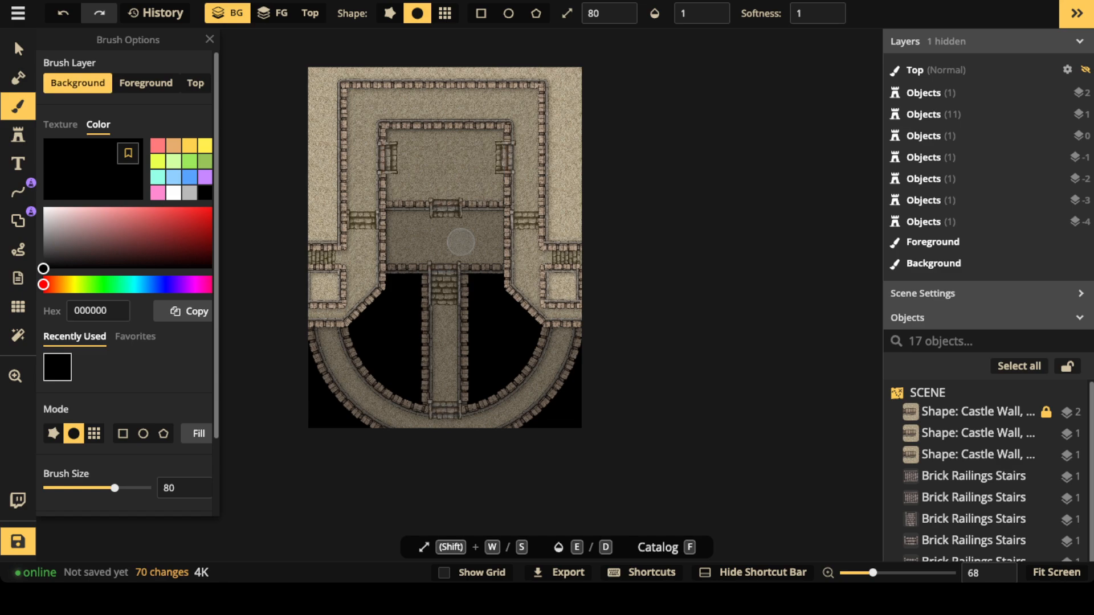
- Place a copy of the stairs between the two inner courtyards on the left side of the curved walkway, rotated to 150°
{"action": "left_click", "coordinate": [18, 49]}
{"action": "scroll", "coordinate": [367, 190], "scroll_direction": "up", "scroll_amount": 3}
{"action": "scroll", "coordinate": [455, 60], "scroll_direction": "up", "scroll_amount": 5}
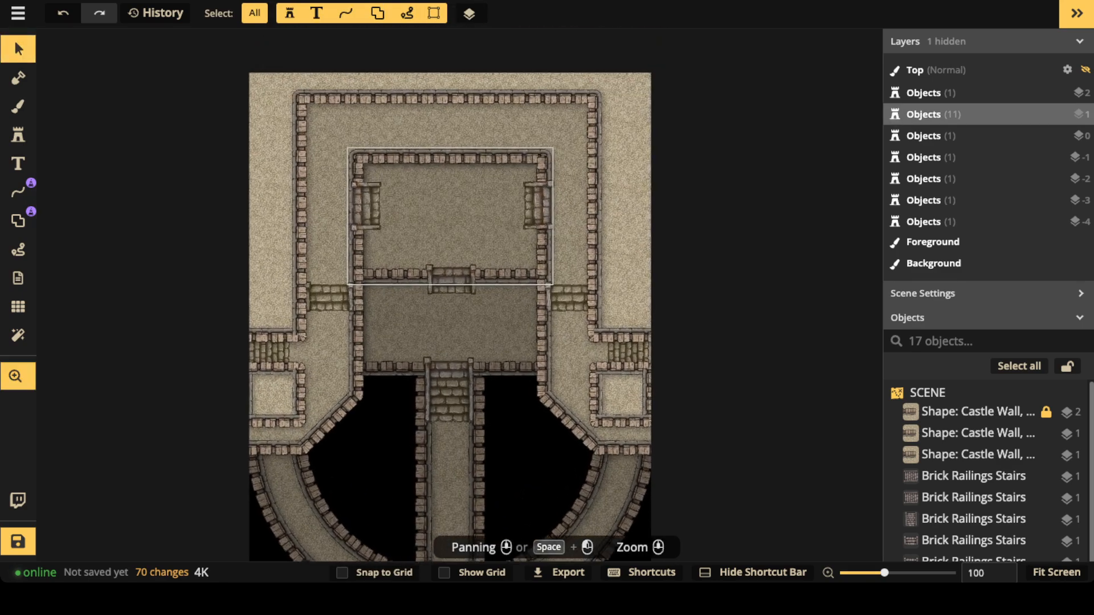
{"action": "scroll", "coordinate": [459, 302], "scroll_direction": "down", "scroll_amount": 3}
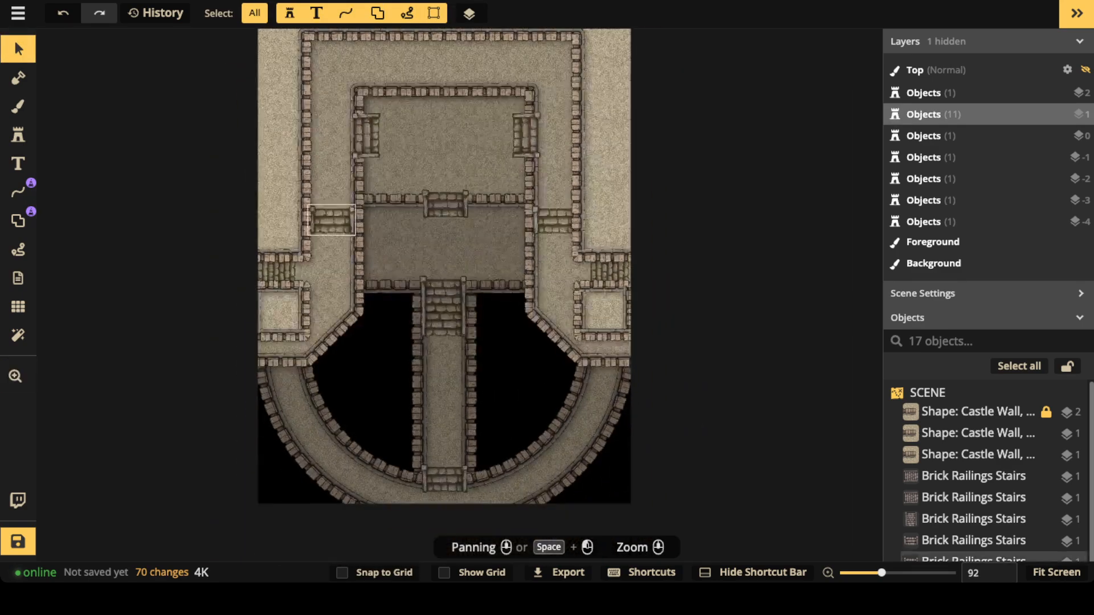
{"action": "scroll", "coordinate": [433, 340], "scroll_direction": "down", "scroll_amount": 1}
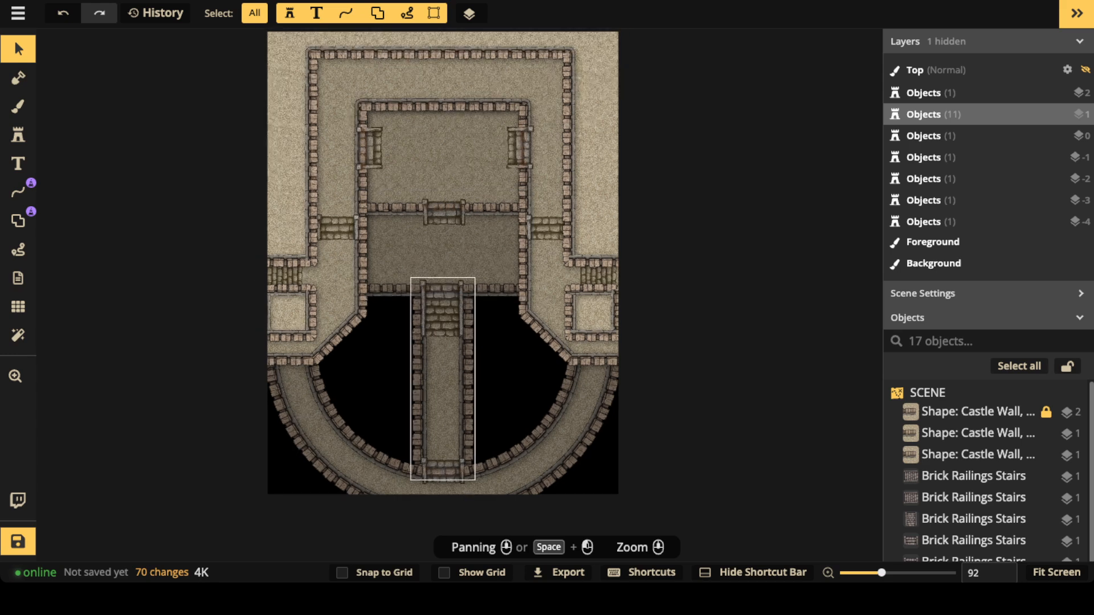
{"action": "left_click", "coordinate": [444, 213]}
{"action": "scroll", "coordinate": [444, 213], "scroll_direction": "up", "scroll_amount": 2}
{"action": "left_click_drag", "start_coordinate": [444, 213], "coordinate": [510, 156]}
{"action": "key", "text": "super+c"}
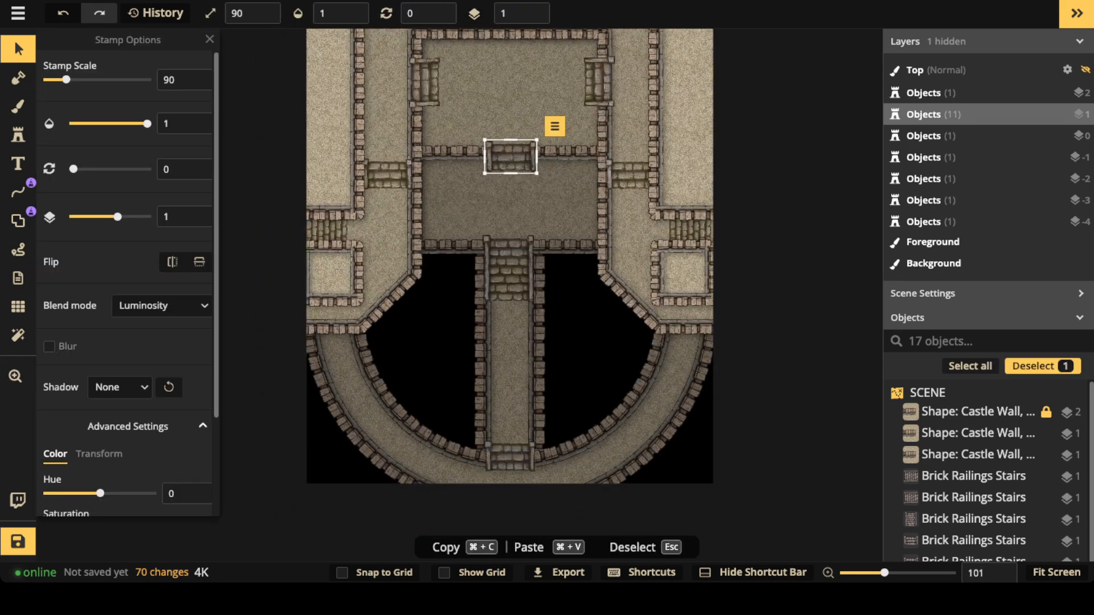
{"action": "key", "text": "super+v"}
{"action": "left_click_drag", "start_coordinate": [420, 367], "coordinate": [350, 446]}
{"action": "left_click_drag", "start_coordinate": [375, 397], "coordinate": [363, 402]}
{"action": "key", "text": "Escape"}
- Set the curved walkway shape's fill layer offset to -4
{"action": "left_click", "coordinate": [363, 402]}
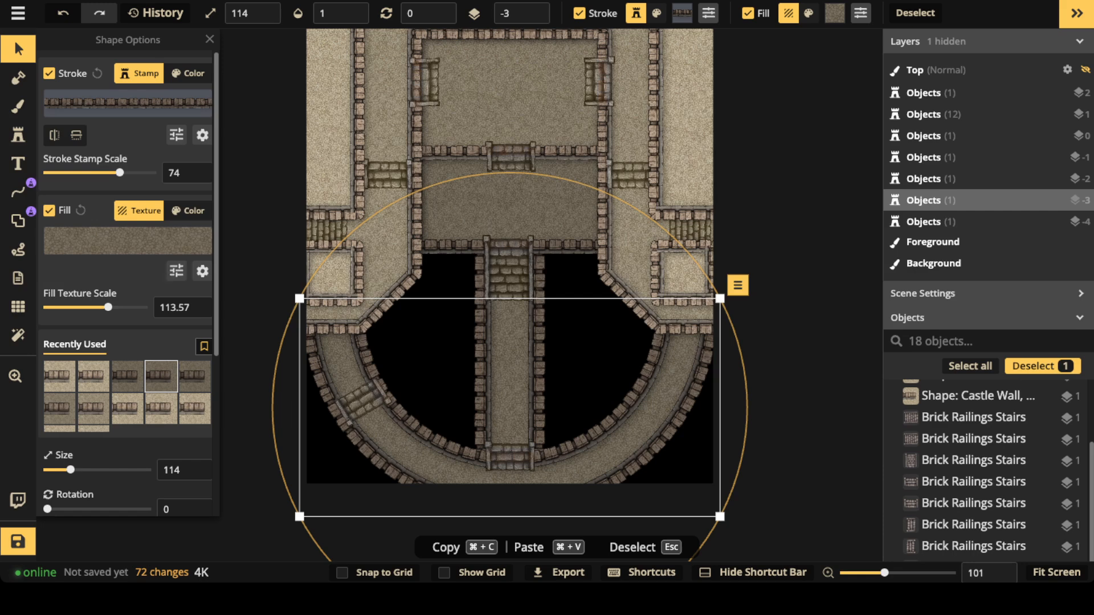
{"action": "left_click", "coordinate": [177, 271]}
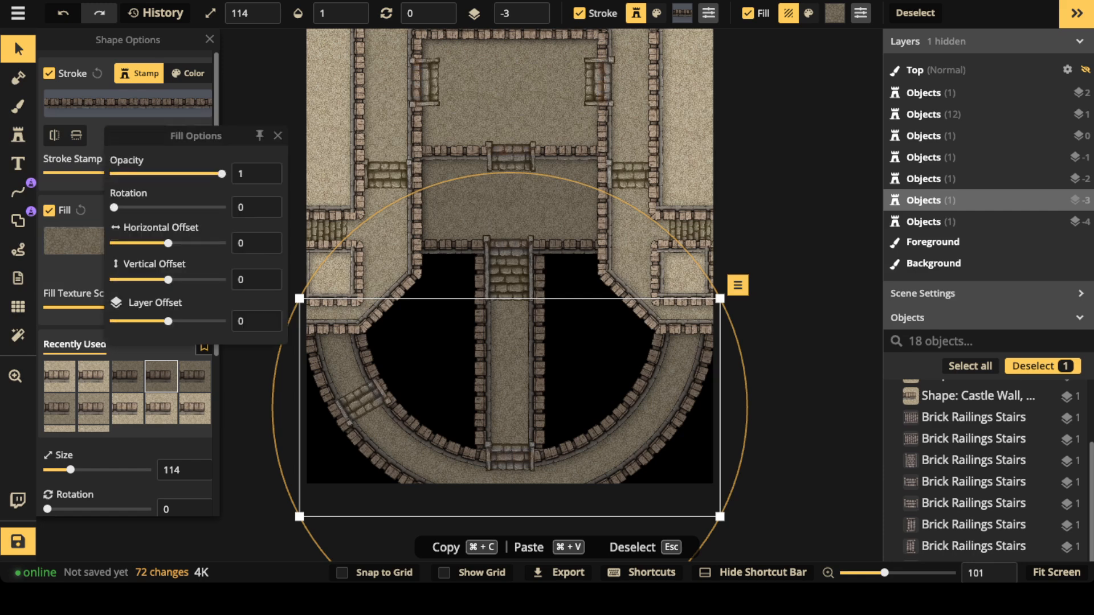
{"action": "left_click_drag", "start_coordinate": [168, 321], "coordinate": [152, 322]}
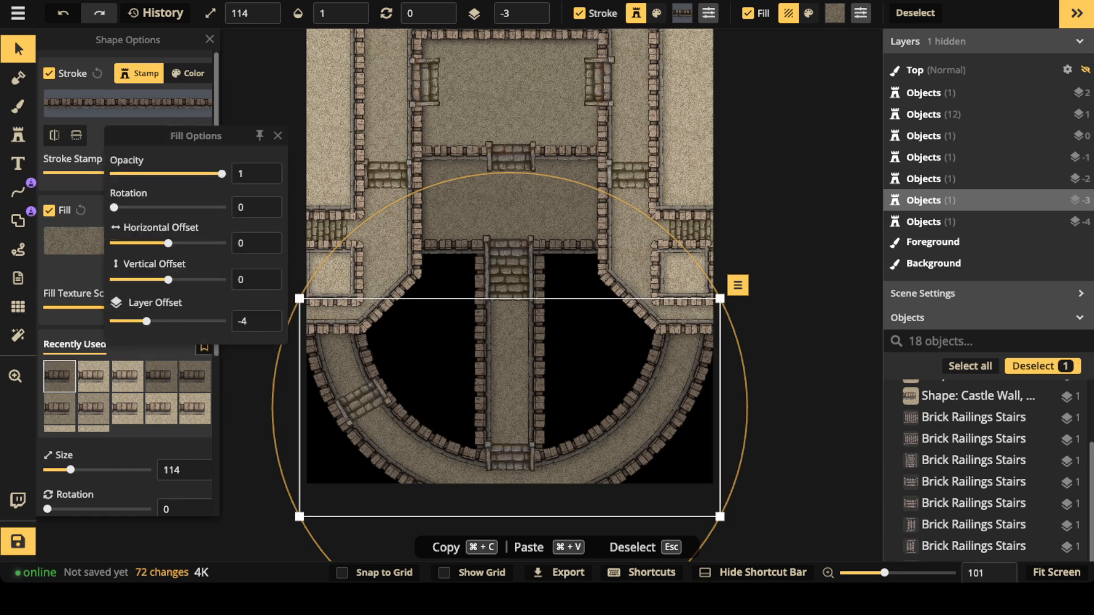
- Lower the stairs on the left curve to layer -4 and rotate them to 147°
{"action": "left_click", "coordinate": [362, 401]}
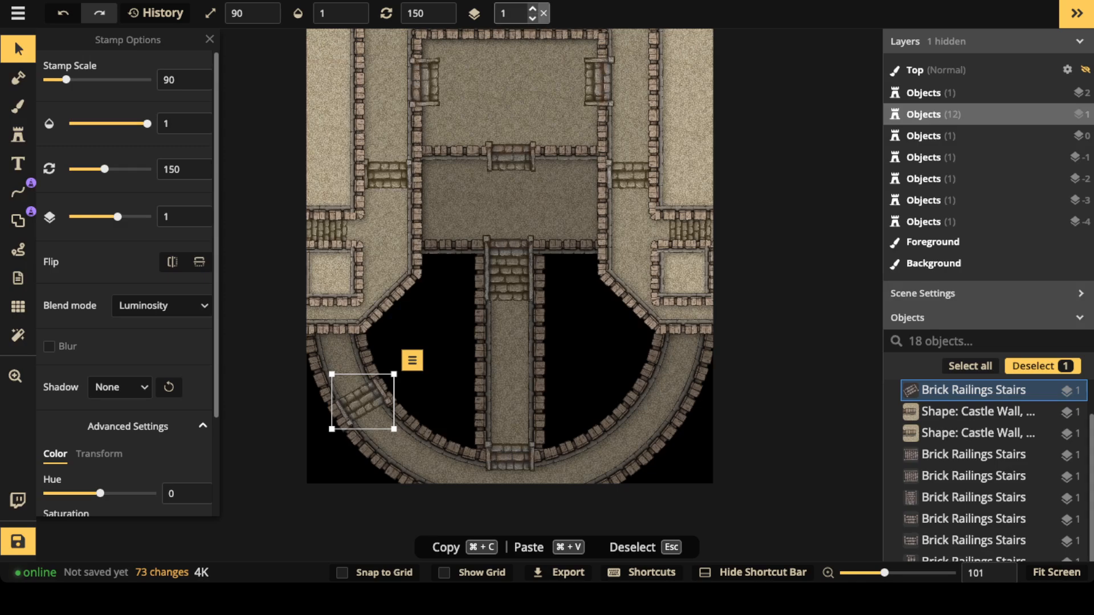
{"action": "left_click", "coordinate": [532, 18]}
{"action": "left_click", "coordinate": [533, 18]}
{"action": "left_click", "coordinate": [532, 19]}
{"action": "left_click", "coordinate": [532, 19]}
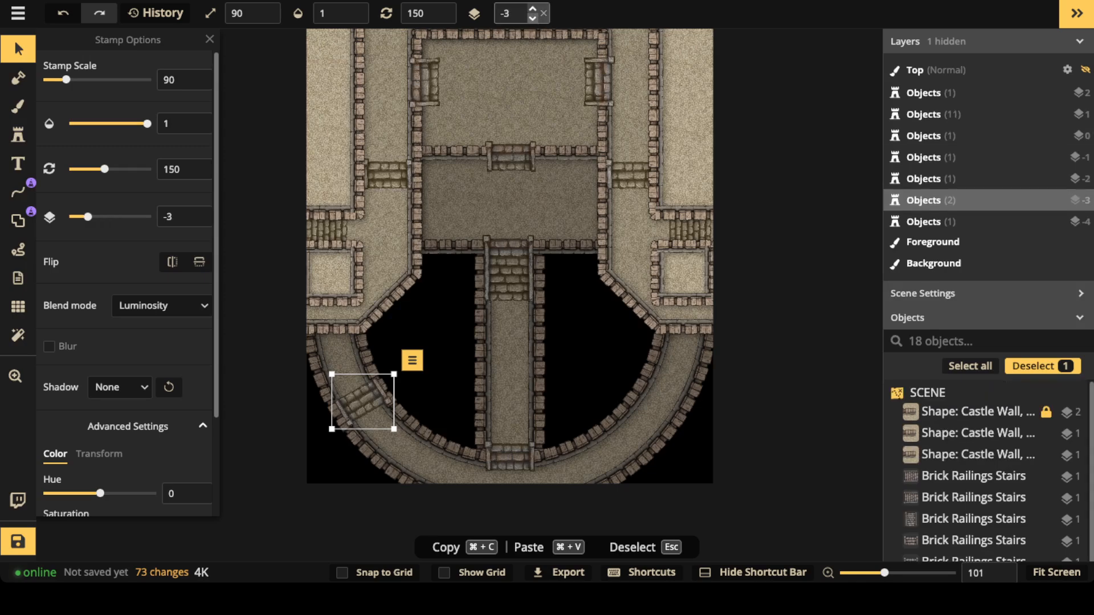
{"action": "left_click", "coordinate": [532, 19]}
{"action": "scroll", "coordinate": [348, 444], "scroll_direction": "up", "scroll_amount": 5}
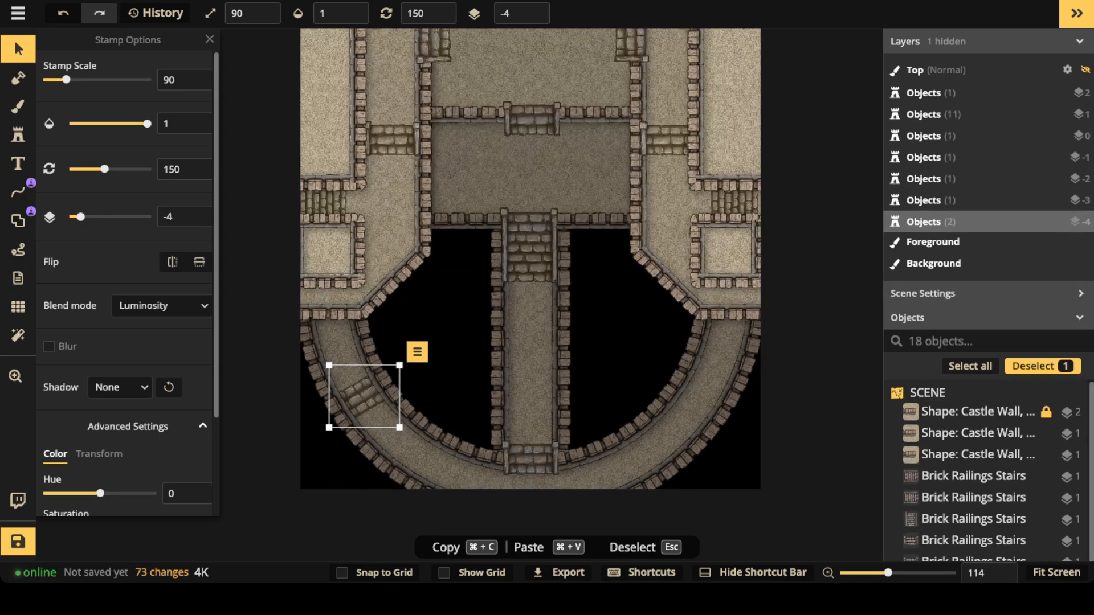
{"action": "left_click_drag", "start_coordinate": [349, 444], "coordinate": [358, 446]}
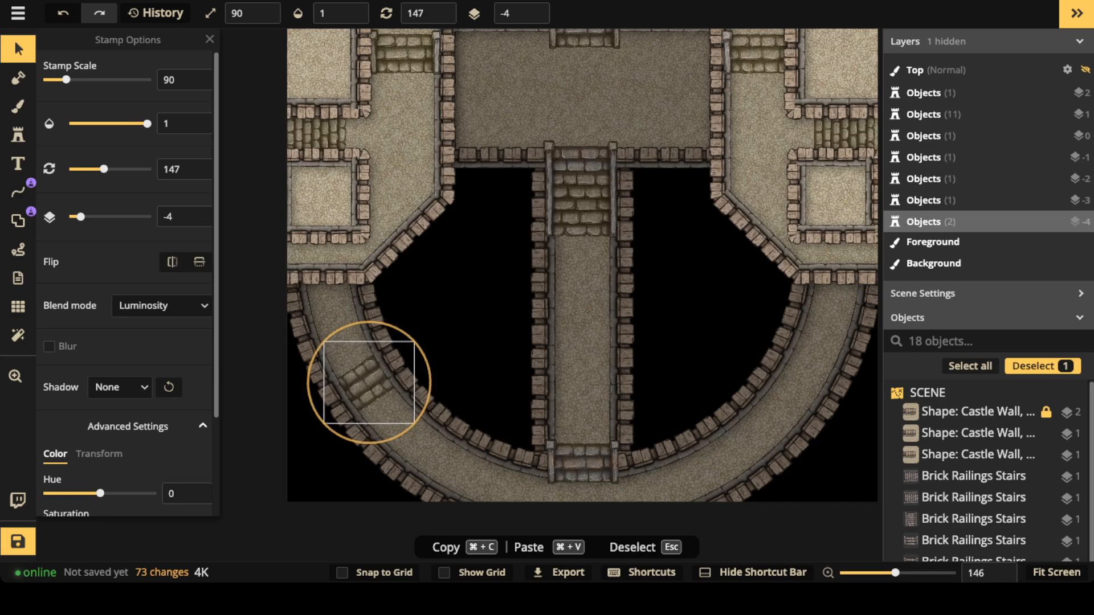
{"action": "scroll", "coordinate": [122, 389], "scroll_direction": "down", "scroll_amount": 1}
{"action": "scroll", "coordinate": [380, 382], "scroll_direction": "down", "scroll_amount": 3}
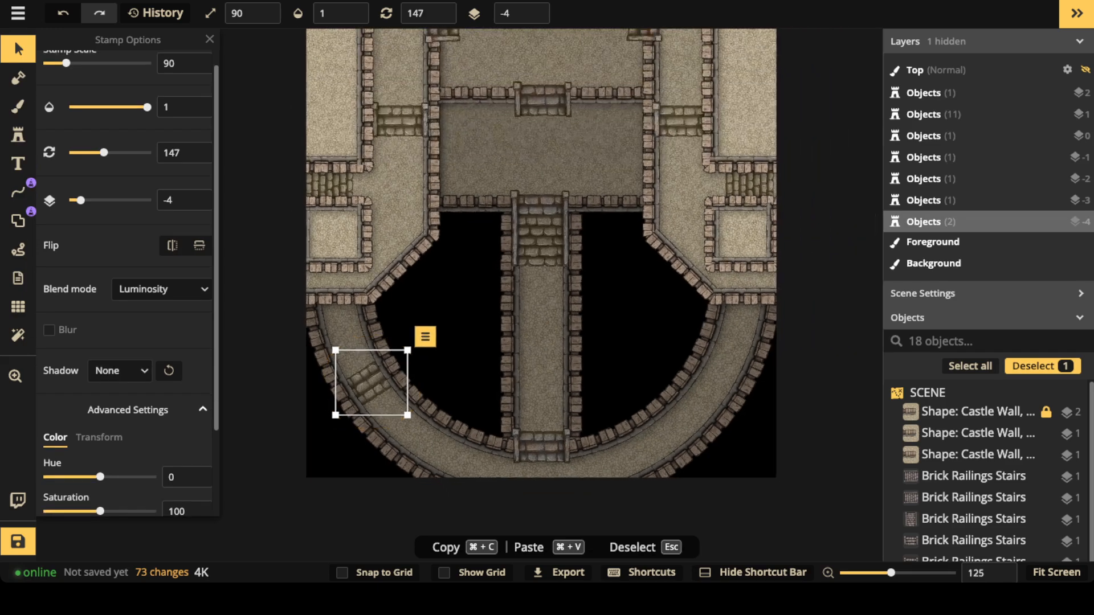
- Place a copy of these stairs on the right side of the curved walkway, rotated to 215° to mirror the left ones
{"action": "key", "text": "super+c"}
{"action": "key", "text": "super+v"}
{"action": "left_click_drag", "start_coordinate": [104, 153], "coordinate": [117, 152]}
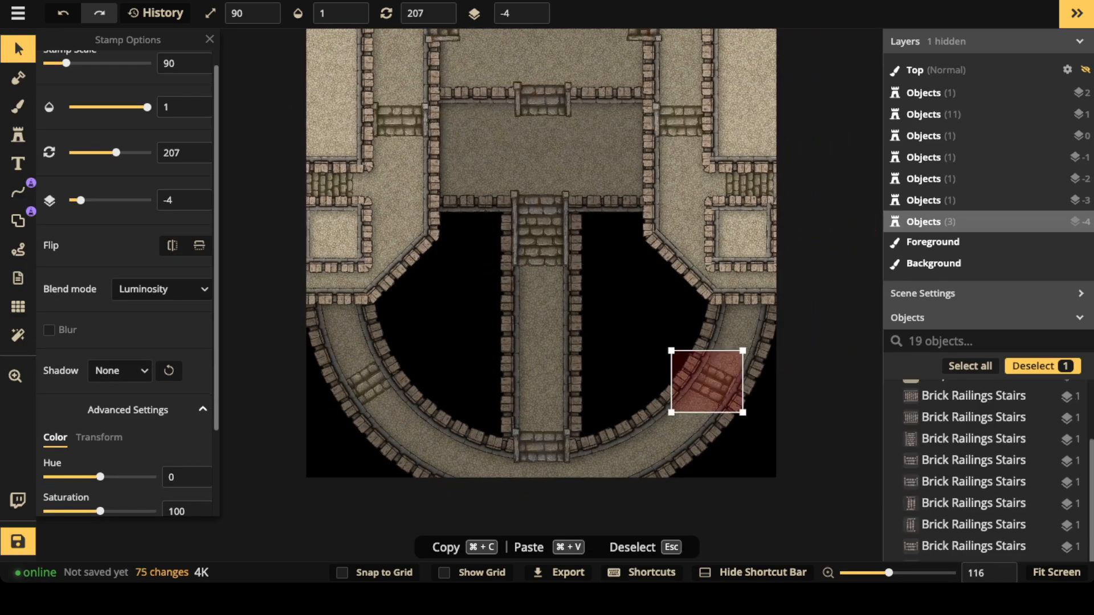
{"action": "left_click_drag", "start_coordinate": [710, 382], "coordinate": [713, 385]}
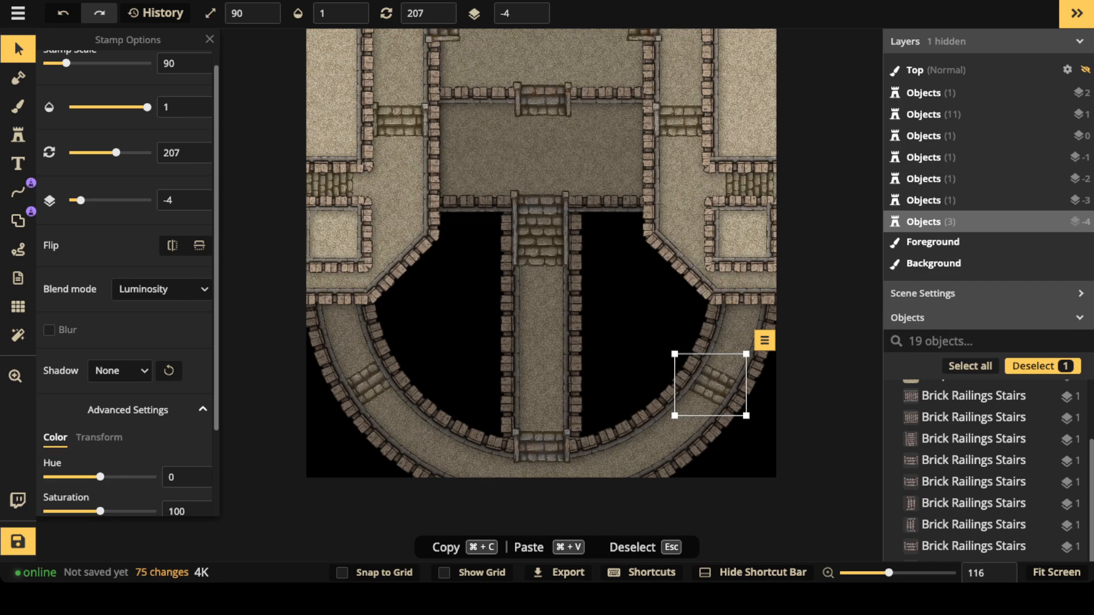
{"action": "scroll", "coordinate": [692, 427], "scroll_direction": "up", "scroll_amount": 3}
{"action": "left_click_drag", "start_coordinate": [692, 430], "coordinate": [685, 428]}
{"action": "left_click_drag", "start_coordinate": [714, 377], "coordinate": [716, 375]}
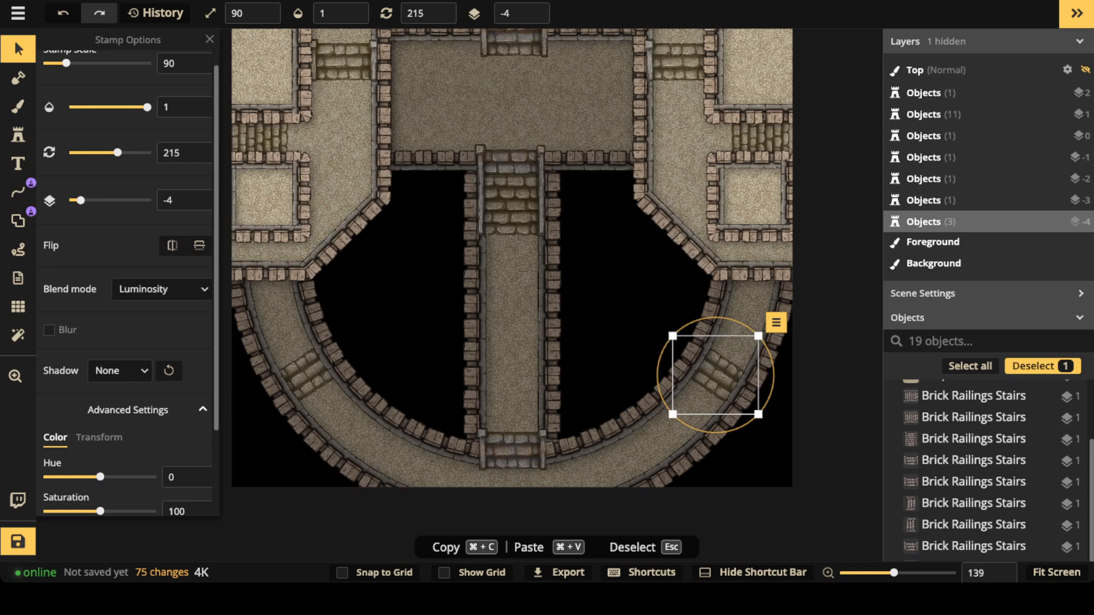
{"action": "key", "text": "Escape"}
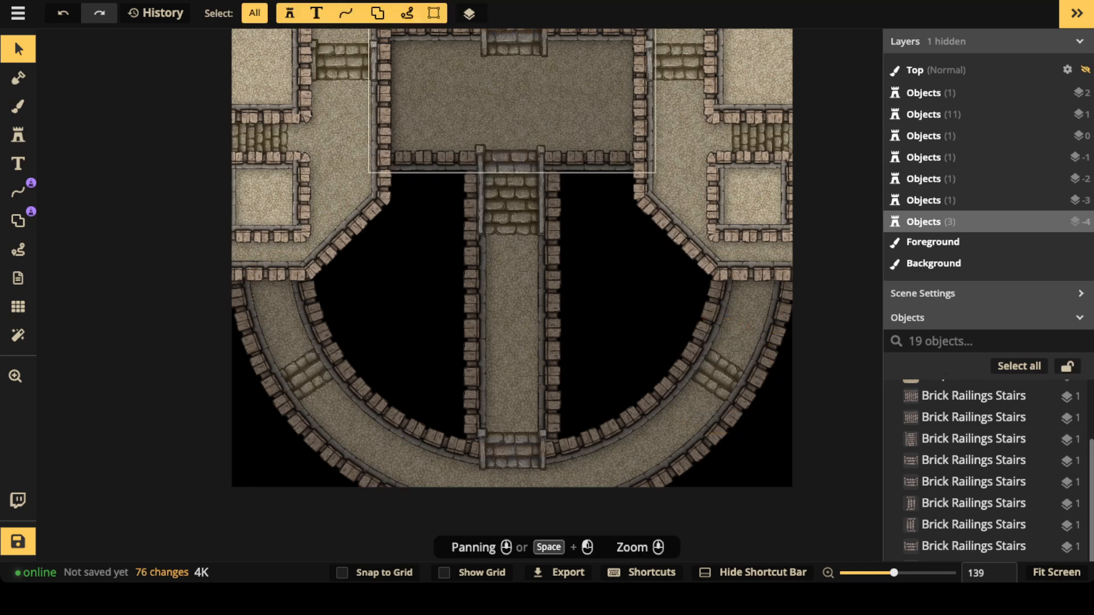
- Fine-tune the placement of the stairs on the right side of the curved walkway and deselect them
{"action": "key", "text": "space"}
{"action": "left_click_drag", "start_coordinate": [513, 131], "coordinate": [509, 167]}
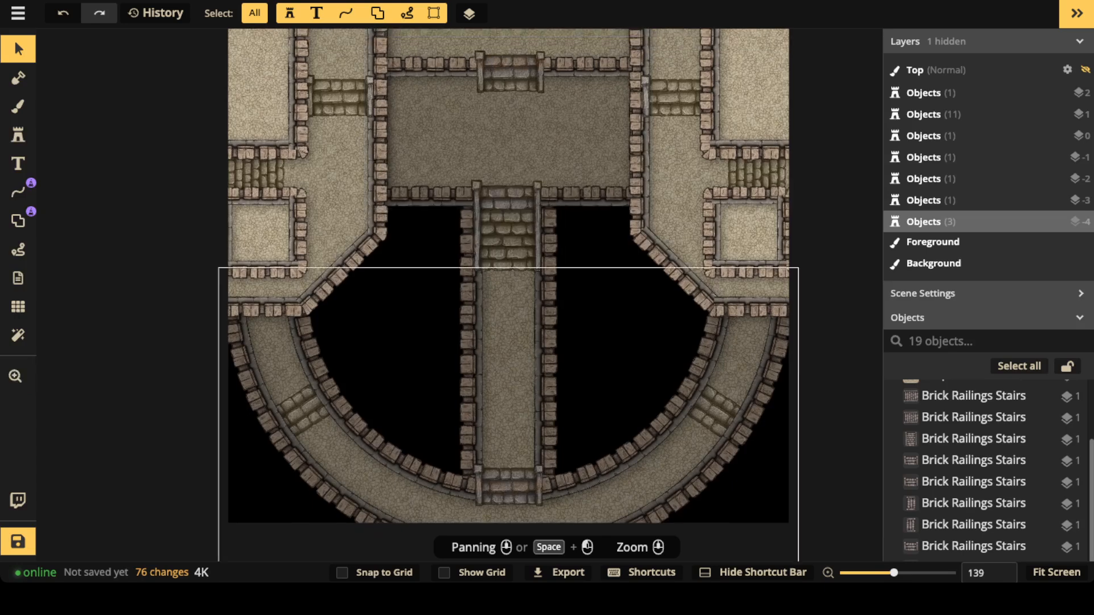
{"action": "left_click", "coordinate": [713, 411]}
{"action": "left_click_drag", "start_coordinate": [713, 410], "coordinate": [773, 405]}
{"action": "key", "text": "Escape"}
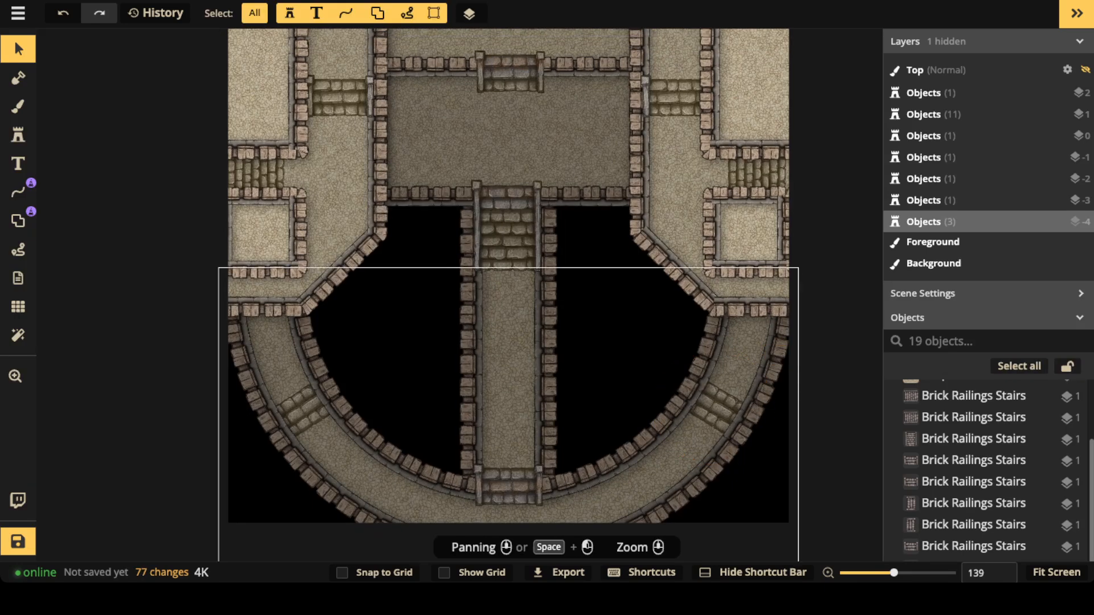
- Examine the stairs, courtyards and curved walkway across the whole map to check how the levels connect
{"action": "scroll", "coordinate": [472, 410], "scroll_direction": "down", "scroll_amount": 3}
{"action": "left_click_drag", "start_coordinate": [472, 410], "coordinate": [472, 304]}
{"action": "scroll", "coordinate": [471, 350], "scroll_direction": "up", "scroll_amount": 3}
{"action": "left_click_drag", "start_coordinate": [472, 351], "coordinate": [472, 282]}
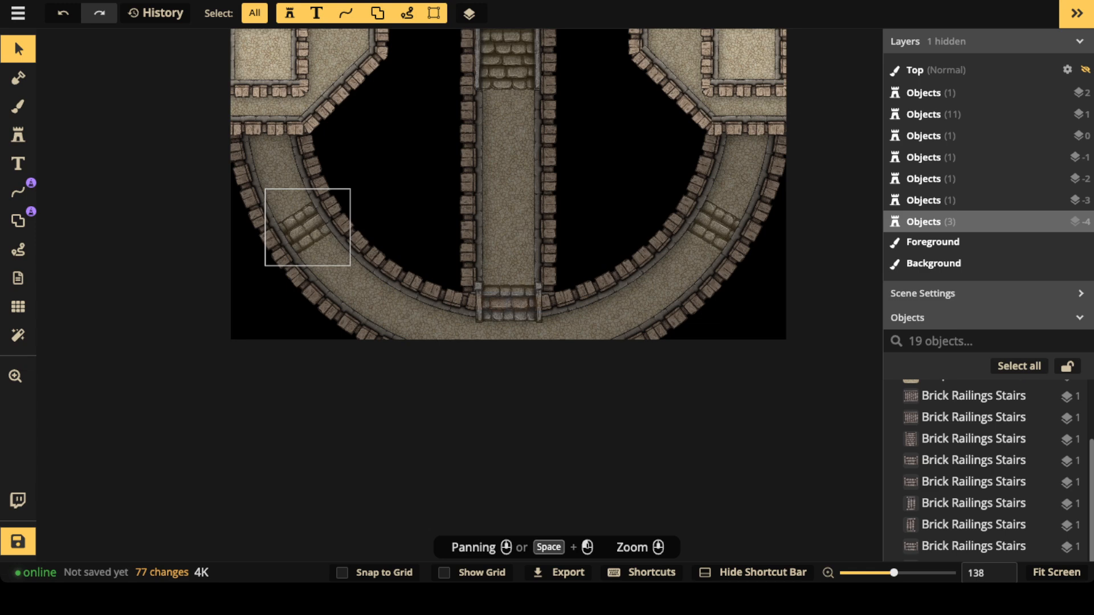
{"action": "scroll", "coordinate": [450, 138], "scroll_direction": "down", "scroll_amount": 1}
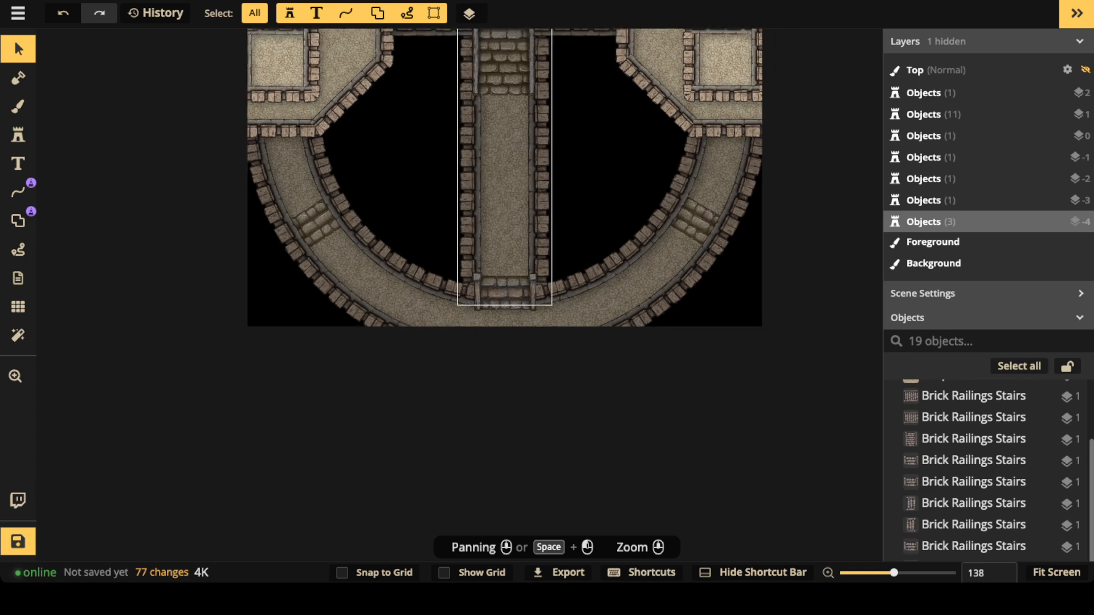
{"action": "left_click_drag", "start_coordinate": [494, 143], "coordinate": [490, 281]}
{"action": "left_click_drag", "start_coordinate": [495, 194], "coordinate": [493, 263]}
{"action": "scroll", "coordinate": [416, 174], "scroll_direction": "down", "scroll_amount": 2}
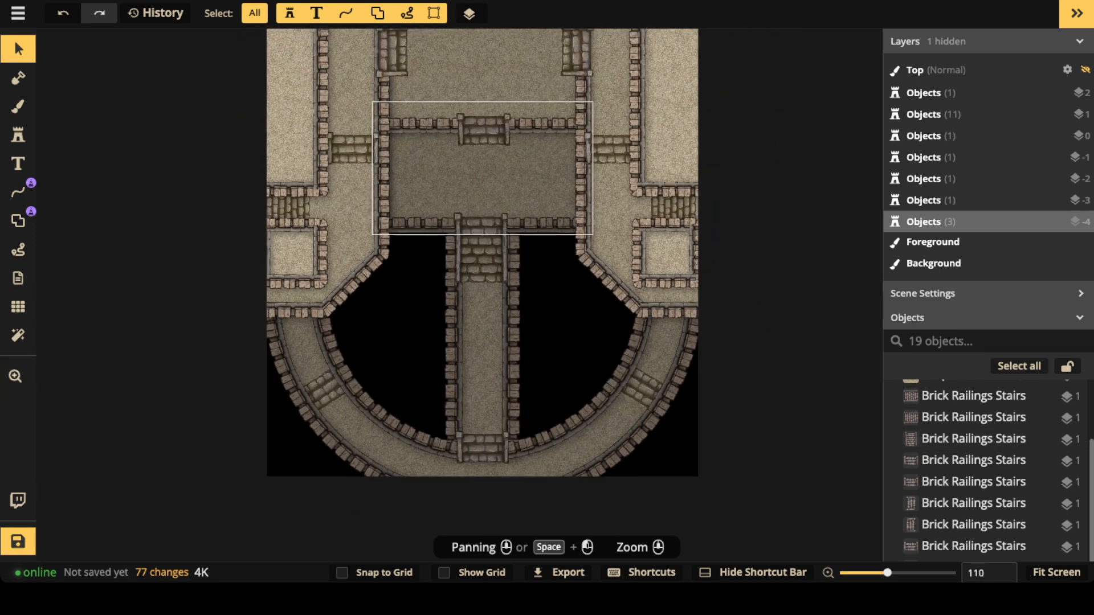
{"action": "left_click_drag", "start_coordinate": [416, 174], "coordinate": [406, 204]}
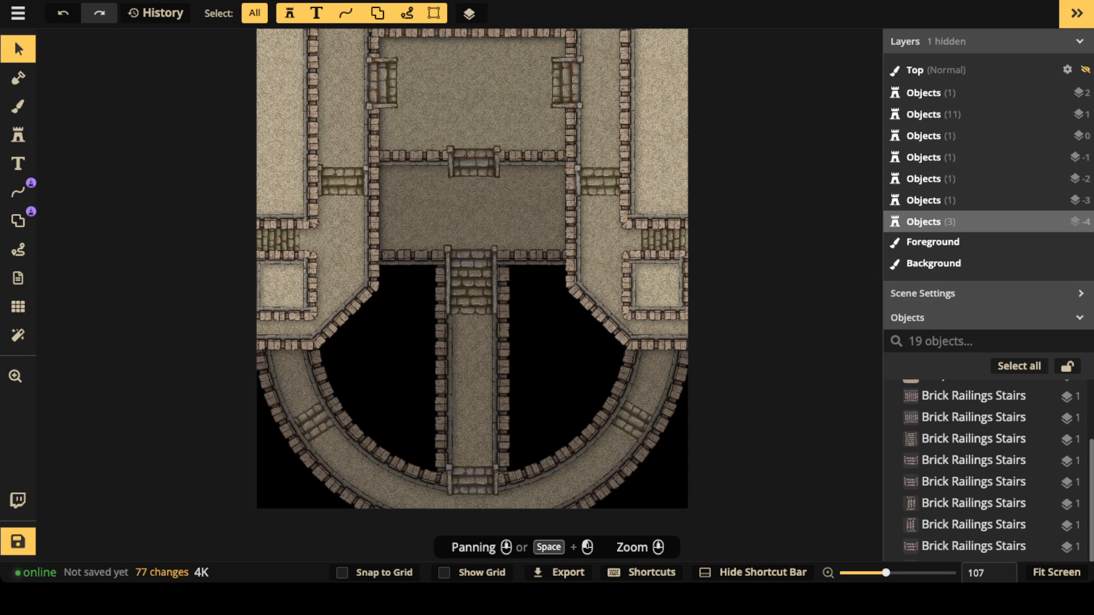
{"action": "scroll", "coordinate": [427, 251], "scroll_direction": "down", "scroll_amount": 1}
{"action": "left_click_drag", "start_coordinate": [427, 251], "coordinate": [421, 260]}
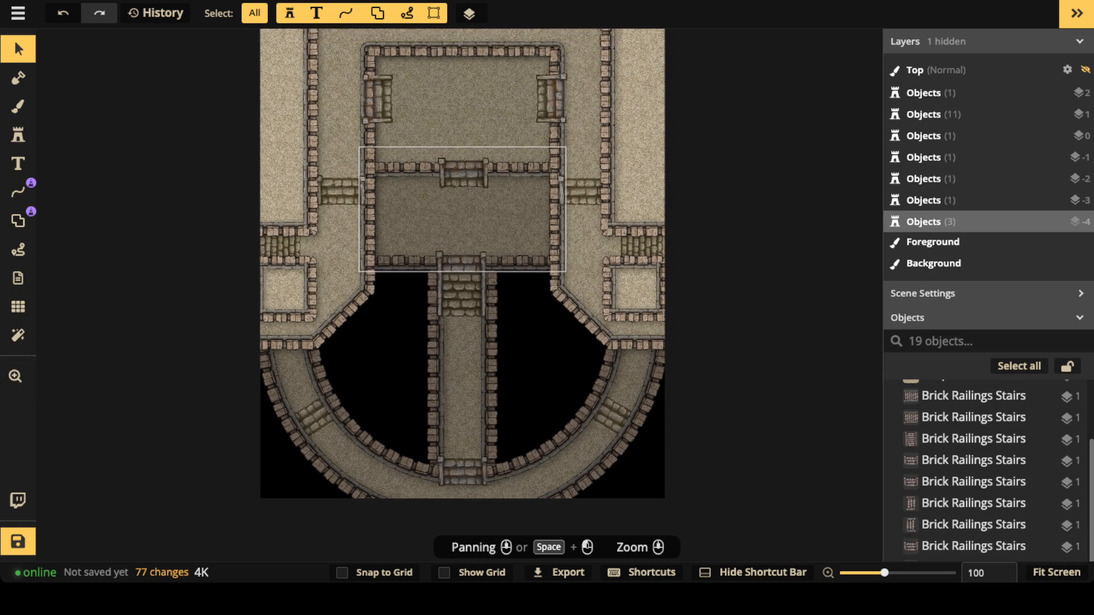
{"action": "left_click_drag", "start_coordinate": [456, 183], "coordinate": [443, 323]}
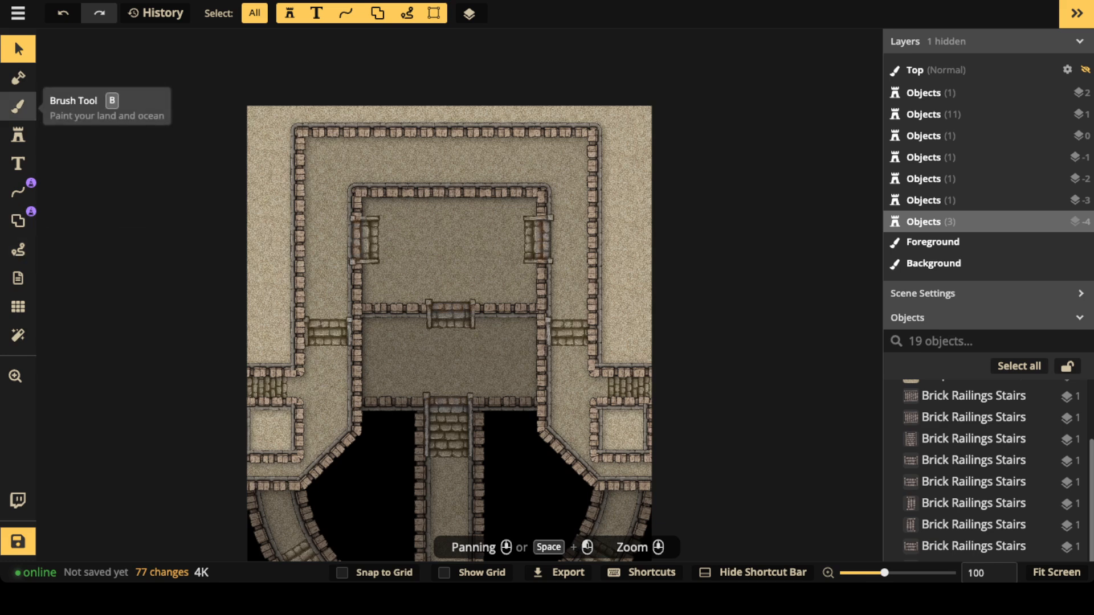
{"action": "left_click", "coordinate": [16, 376]}
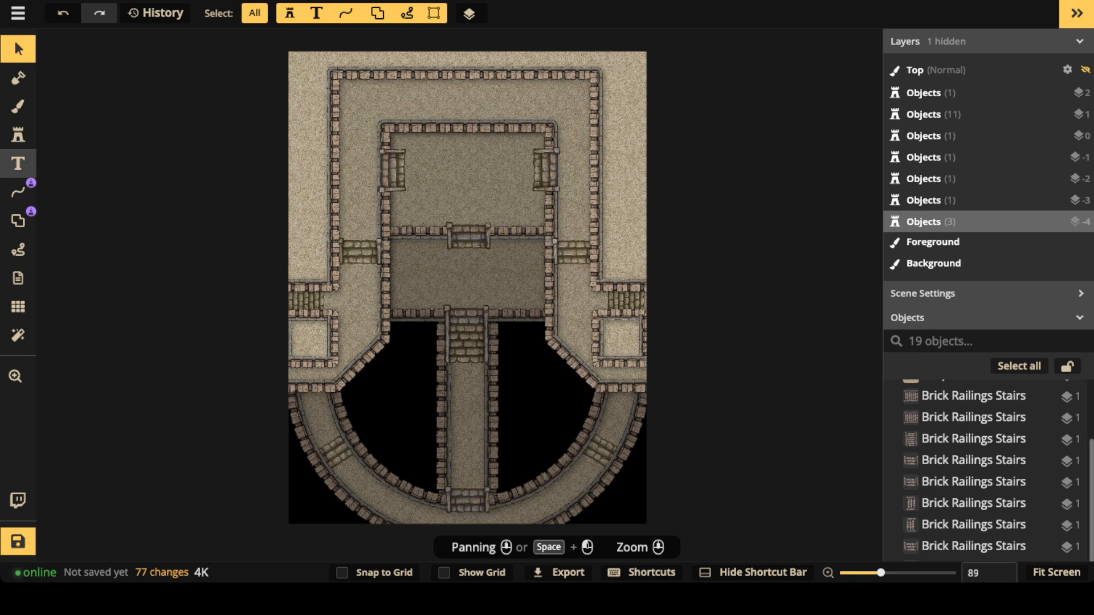
- Set up a round black brush on the Top layer with size 49 and opacity 0.3
{"action": "left_click", "coordinate": [18, 107]}
{"action": "left_click", "coordinate": [195, 84]}
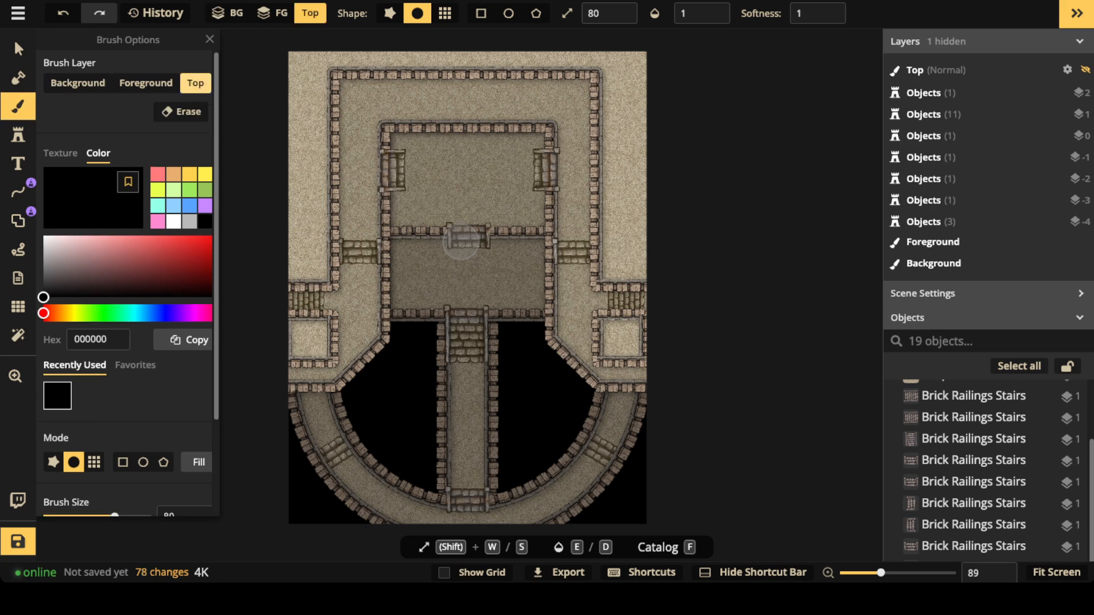
{"action": "left_click", "coordinate": [461, 243]}
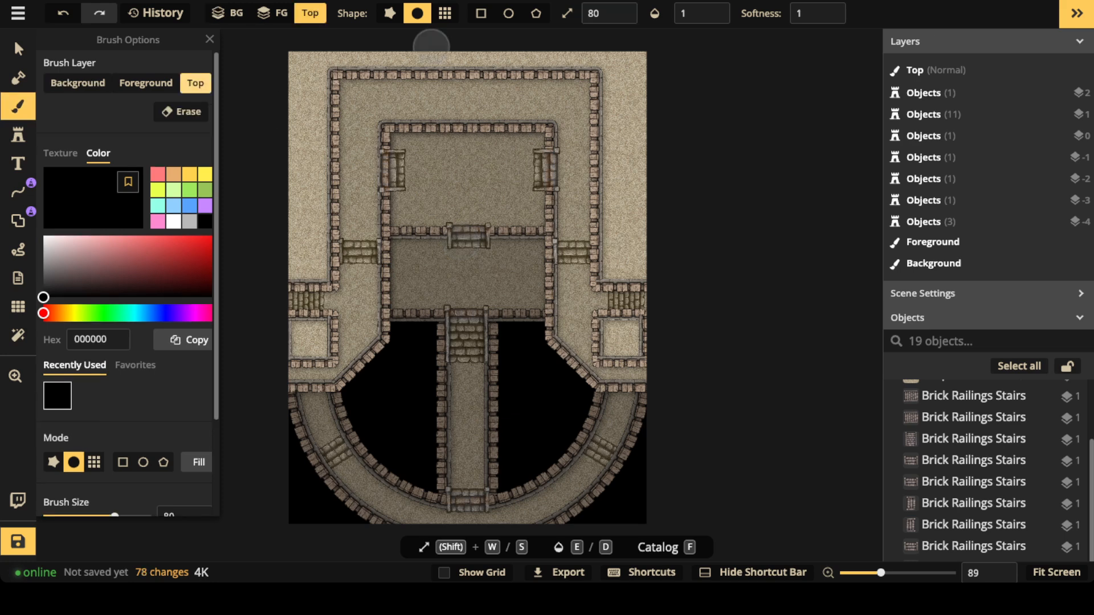
{"action": "left_click", "coordinate": [701, 12]}
{"action": "type", "text": "0.31"}
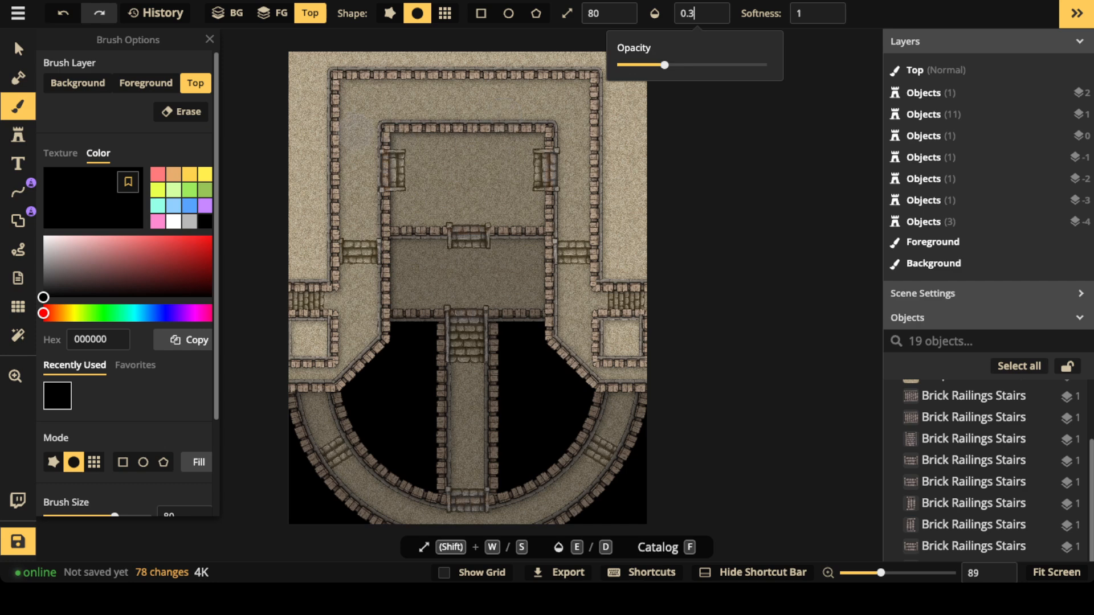
{"action": "left_click", "coordinate": [357, 135]}
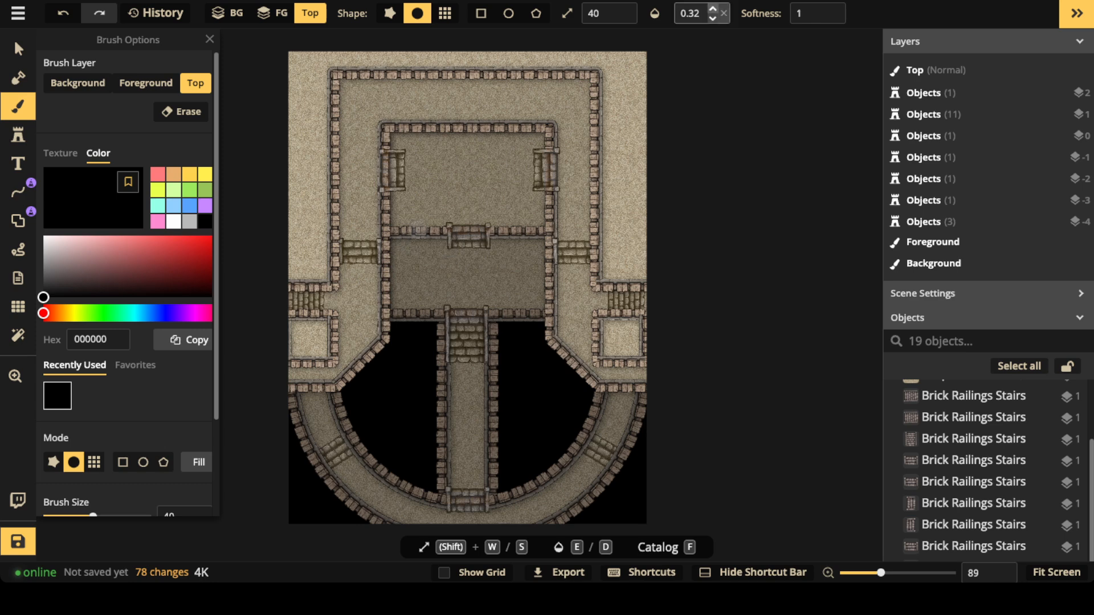
{"action": "left_click", "coordinate": [713, 18]}
{"action": "left_click", "coordinate": [713, 18]}
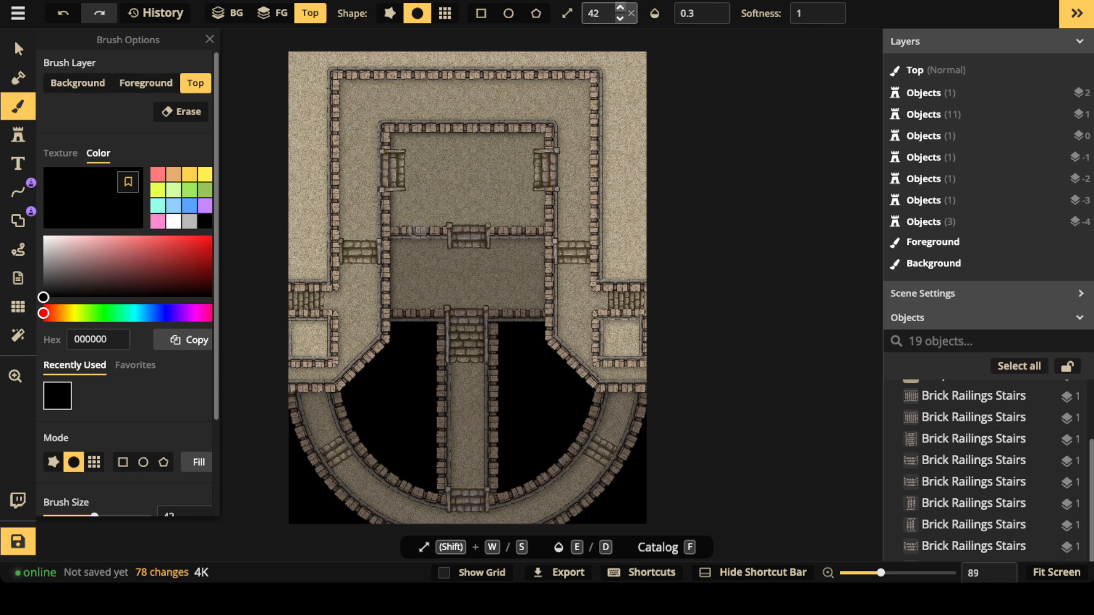
{"action": "left_click", "coordinate": [620, 8]}
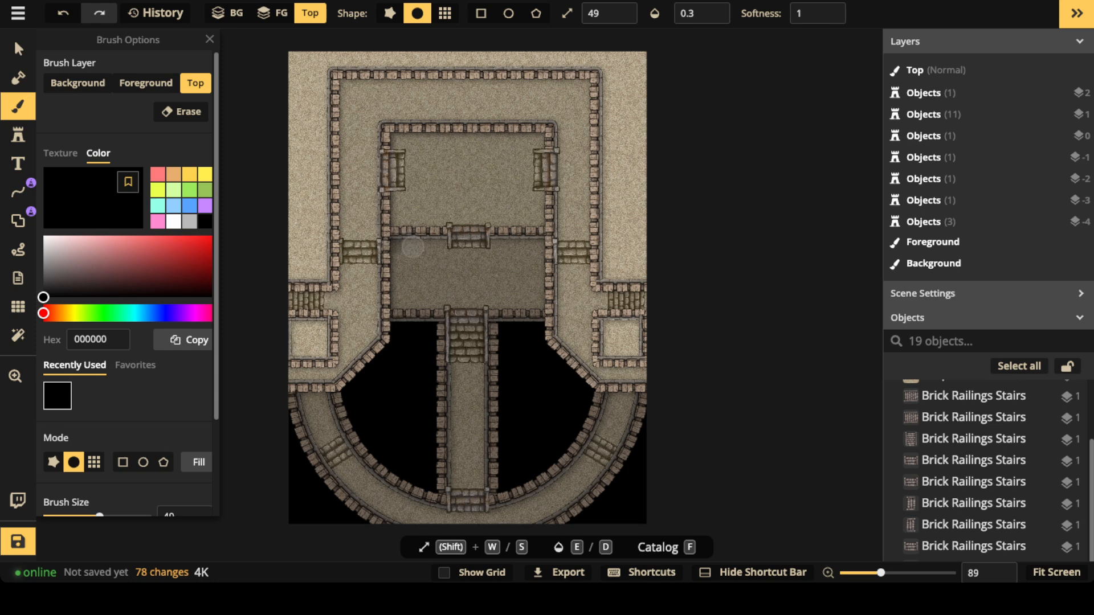
- Paint shadows below the wall dividing the two courtyards, along their inner side walls, and where both curved walkway arms meet the upper level
{"action": "mouse_move", "coordinate": [412, 247]}
{"action": "left_mouse_down"}
{"action": "mouse_move", "coordinate": [539, 245]}
{"action": "mouse_move", "coordinate": [402, 246]}
{"action": "mouse_move", "coordinate": [541, 245]}
{"action": "mouse_move", "coordinate": [399, 247]}
{"action": "mouse_move", "coordinate": [542, 235]}
{"action": "left_mouse_up"}
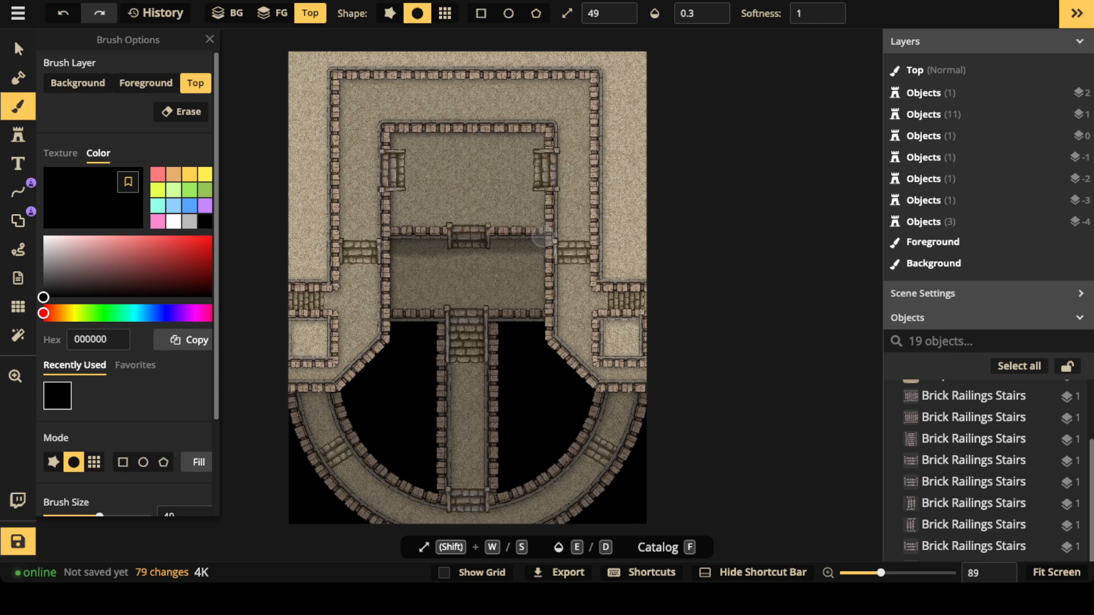
{"action": "left_click_drag", "start_coordinate": [400, 197], "coordinate": [400, 321]}
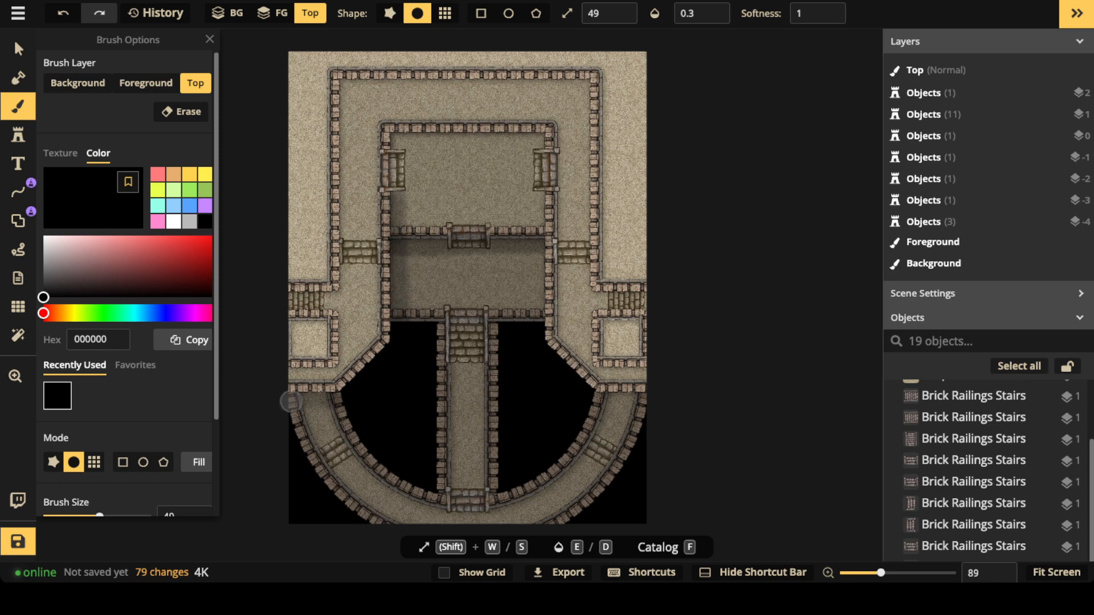
{"action": "left_click_drag", "start_coordinate": [351, 403], "coordinate": [264, 406]}
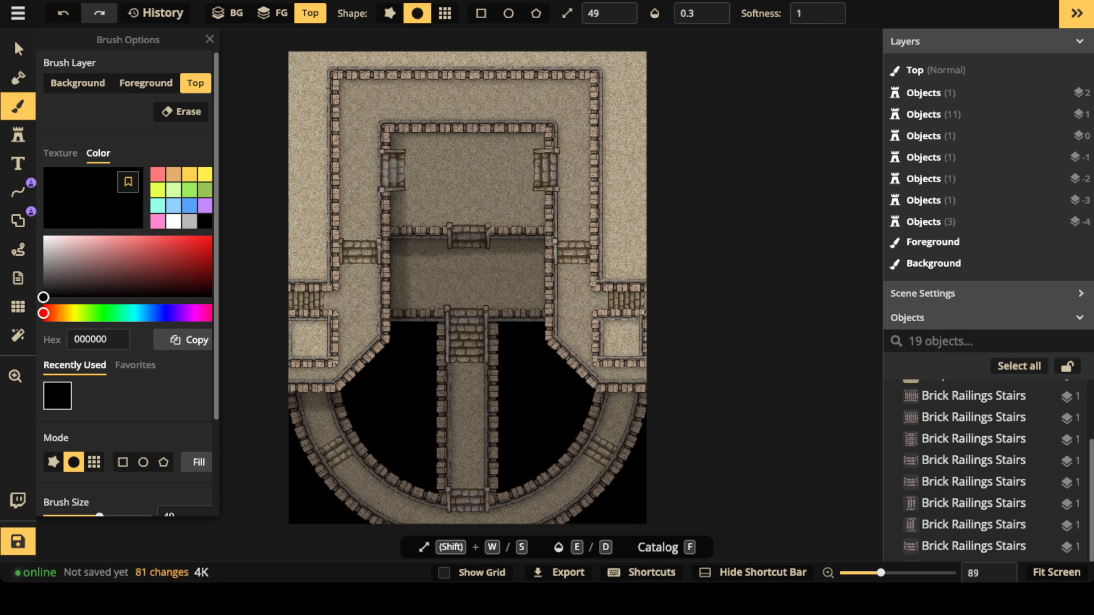
{"action": "left_click_drag", "start_coordinate": [540, 138], "coordinate": [536, 239]}
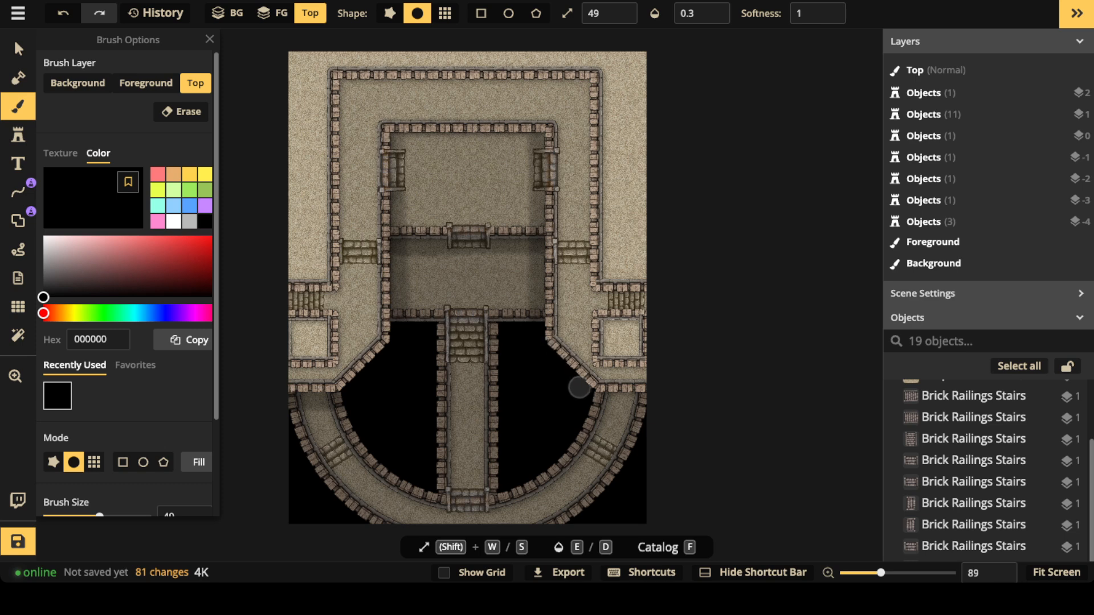
{"action": "mouse_move", "coordinate": [658, 396]}
{"action": "left_mouse_down"}
{"action": "mouse_move", "coordinate": [610, 403]}
{"action": "mouse_move", "coordinate": [666, 406]}
{"action": "left_mouse_up"}
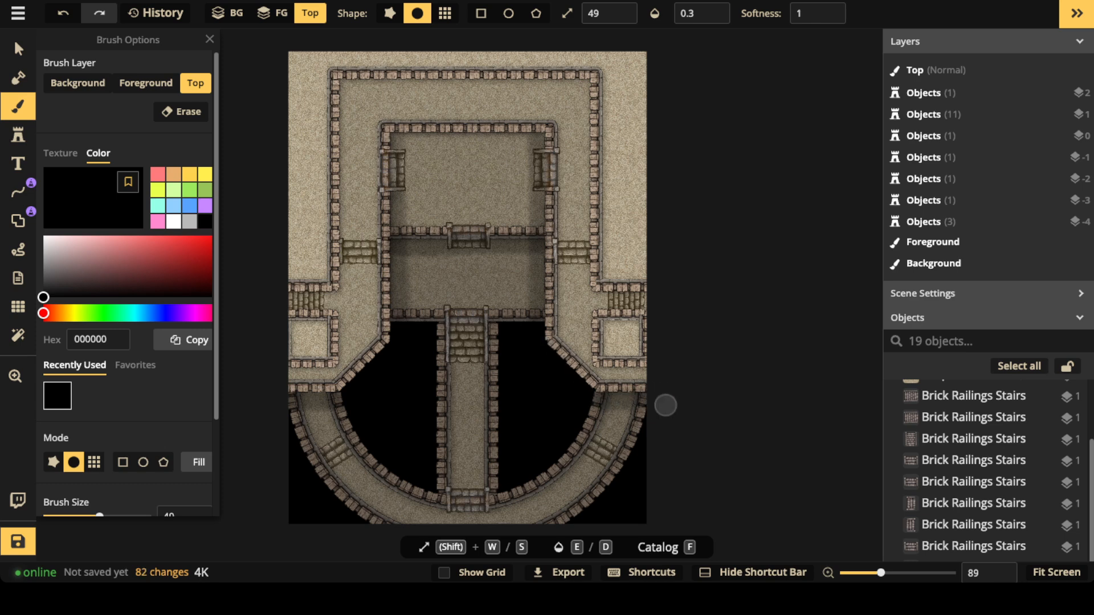
- Shade below the upper courtyard's far wall, redoing the first stroke, and paint shadows along the inner edge of the outer walkway's walls
{"action": "mouse_move", "coordinate": [396, 140]}
{"action": "left_mouse_down"}
{"action": "mouse_move", "coordinate": [502, 146]}
{"action": "mouse_move", "coordinate": [523, 130]}
{"action": "left_mouse_up"}
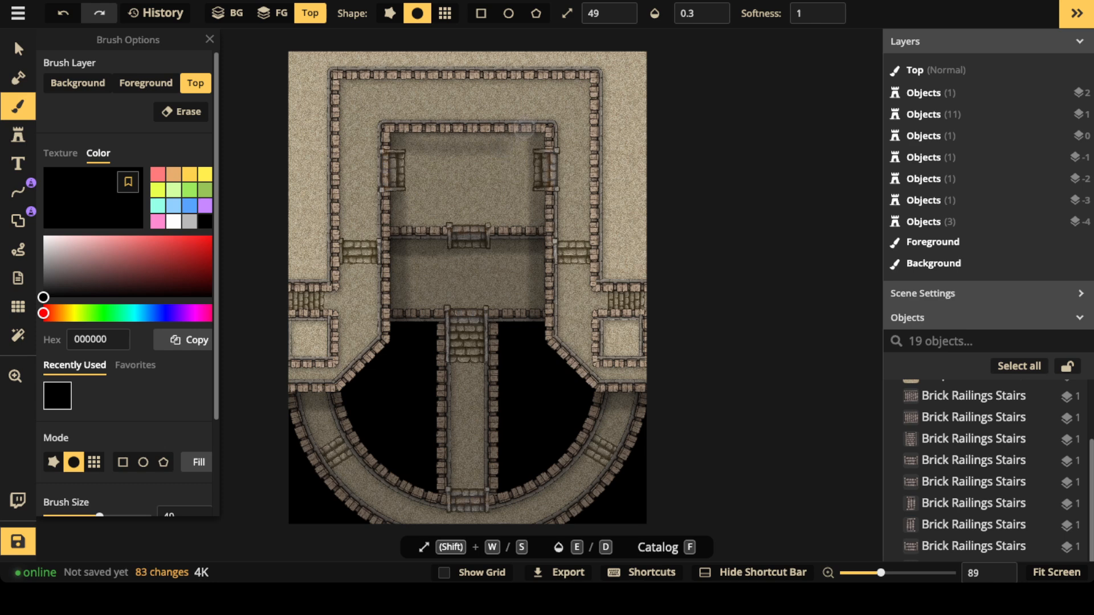
{"action": "key", "text": "ctrl+z"}
{"action": "mouse_move", "coordinate": [400, 140]}
{"action": "left_mouse_down"}
{"action": "mouse_move", "coordinate": [541, 140]}
{"action": "mouse_move", "coordinate": [395, 144]}
{"action": "left_mouse_up"}
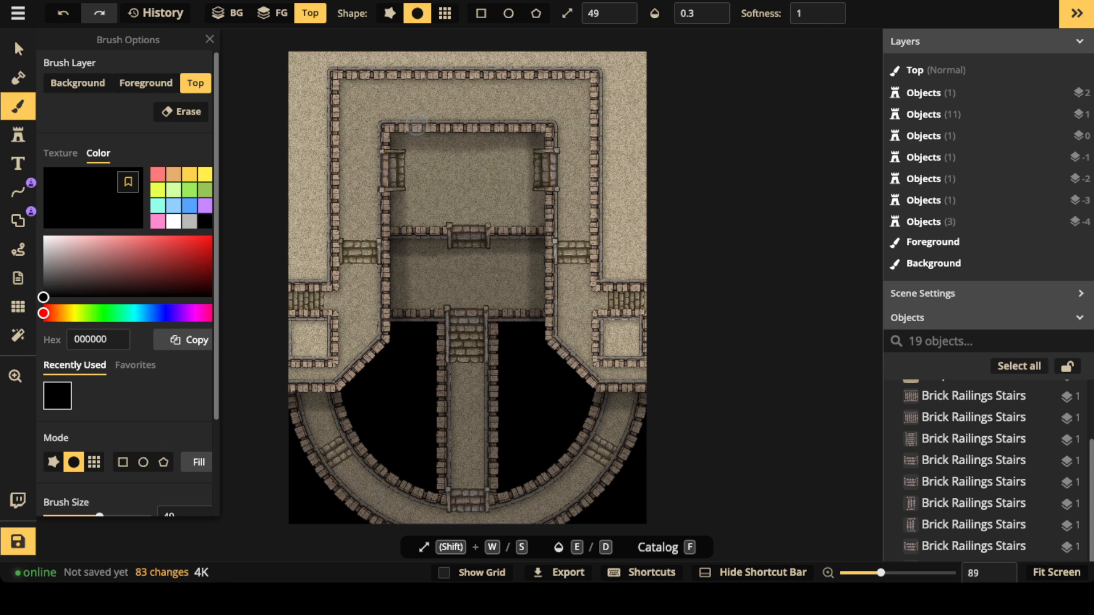
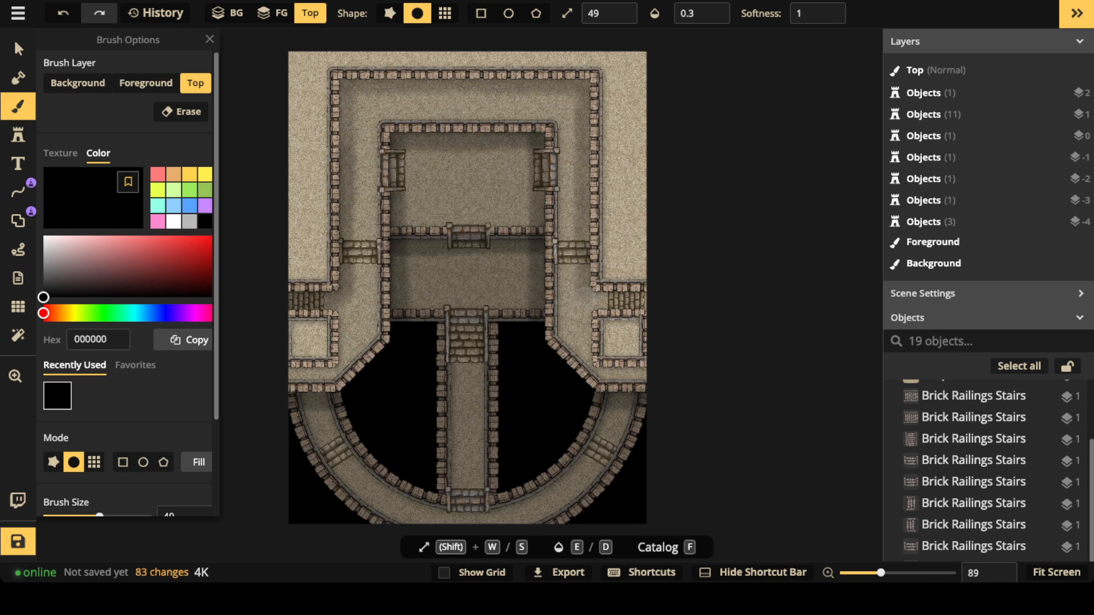
- Paint shadows over the side stairs at both map edges and on the floor below the two small raised platforms
{"action": "left_click", "coordinate": [673, 303]}
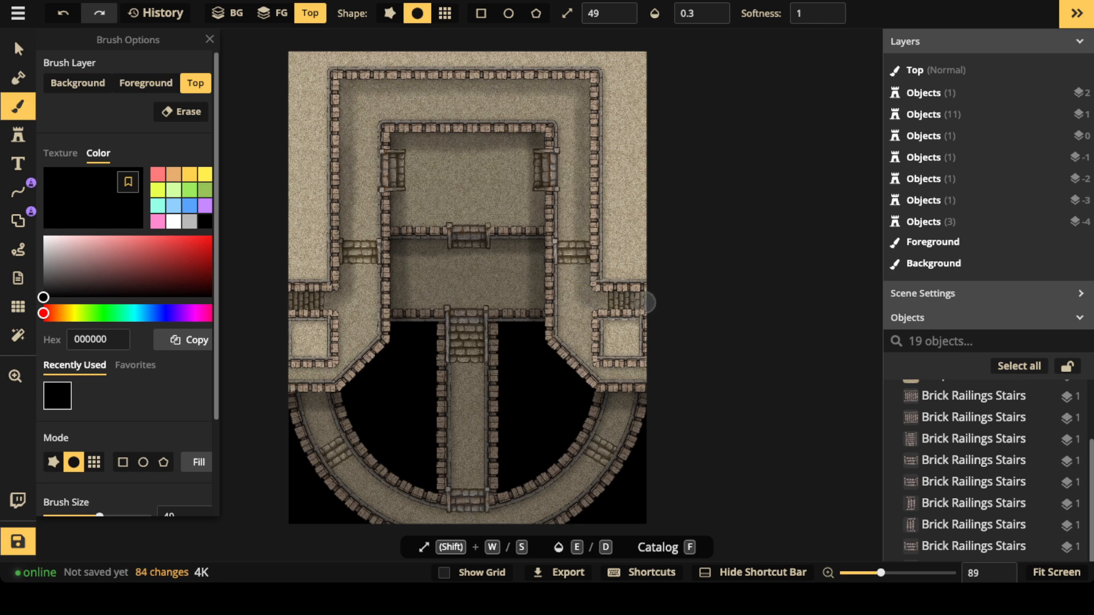
{"action": "mouse_move", "coordinate": [587, 308]}
{"action": "left_mouse_down"}
{"action": "mouse_move", "coordinate": [583, 333]}
{"action": "mouse_move", "coordinate": [594, 375]}
{"action": "mouse_move", "coordinate": [671, 379]}
{"action": "left_mouse_up"}
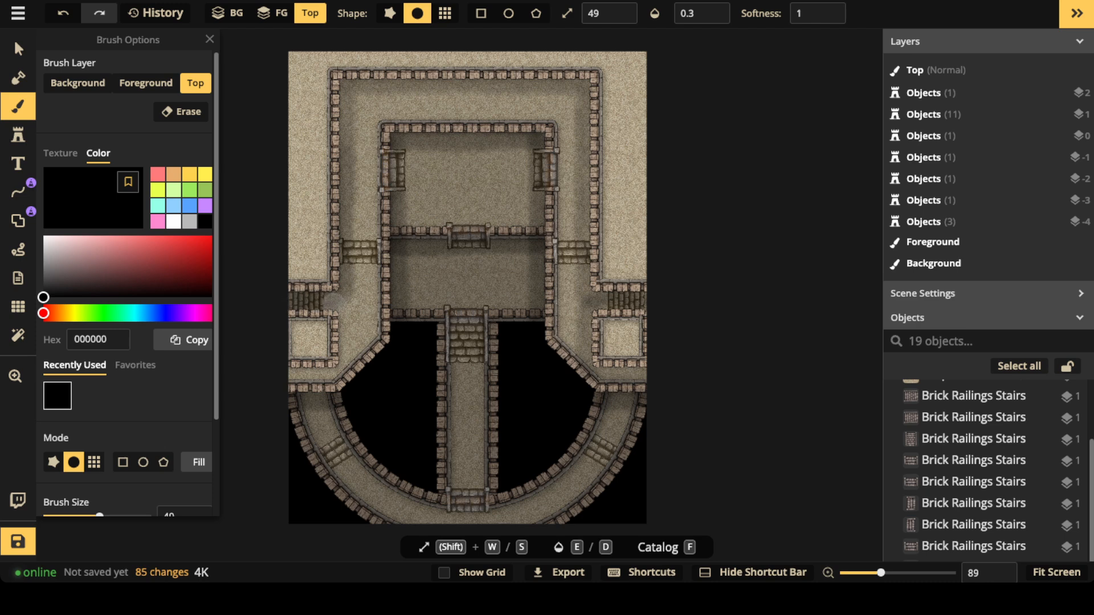
{"action": "left_click_drag", "start_coordinate": [340, 365], "coordinate": [271, 370]}
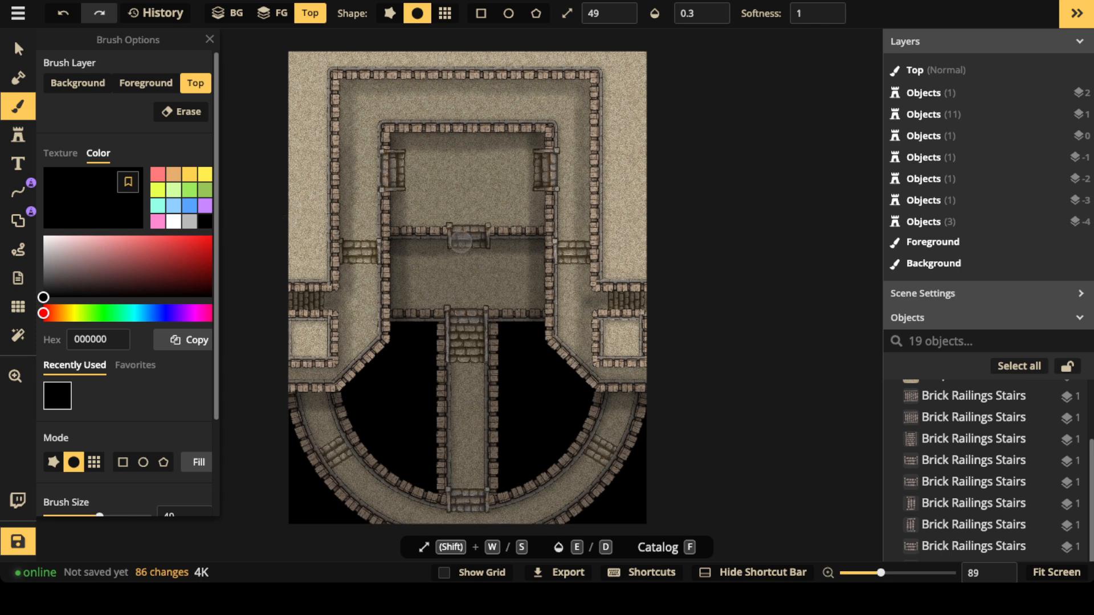
- Set the shadow brush to size 10 and opacity 0.5 for finer strokes
{"action": "left_click", "coordinate": [713, 8]}
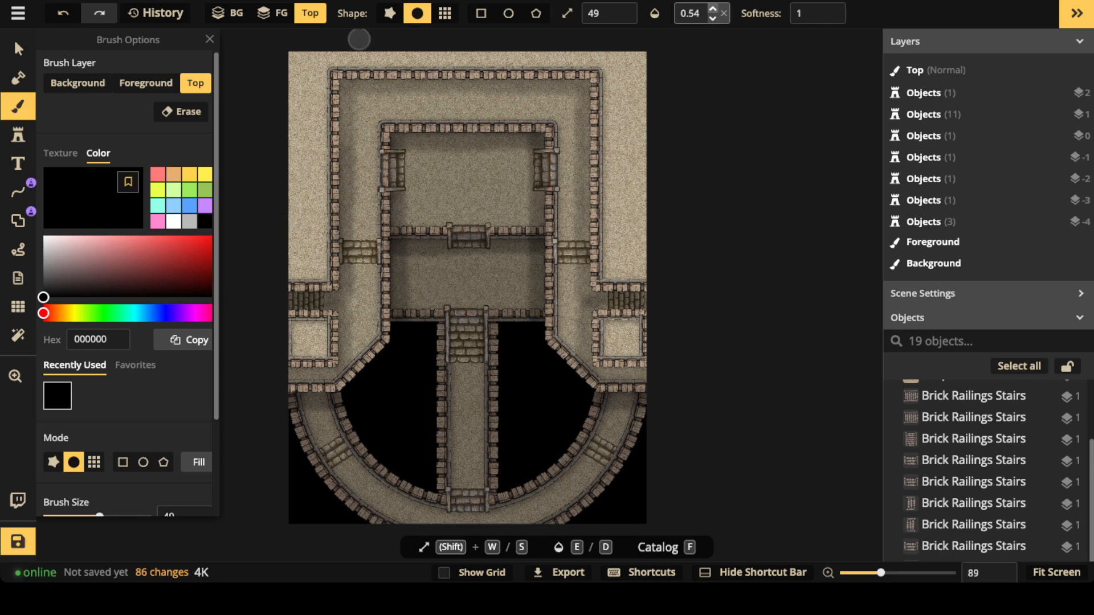
{"action": "left_click", "coordinate": [713, 18]}
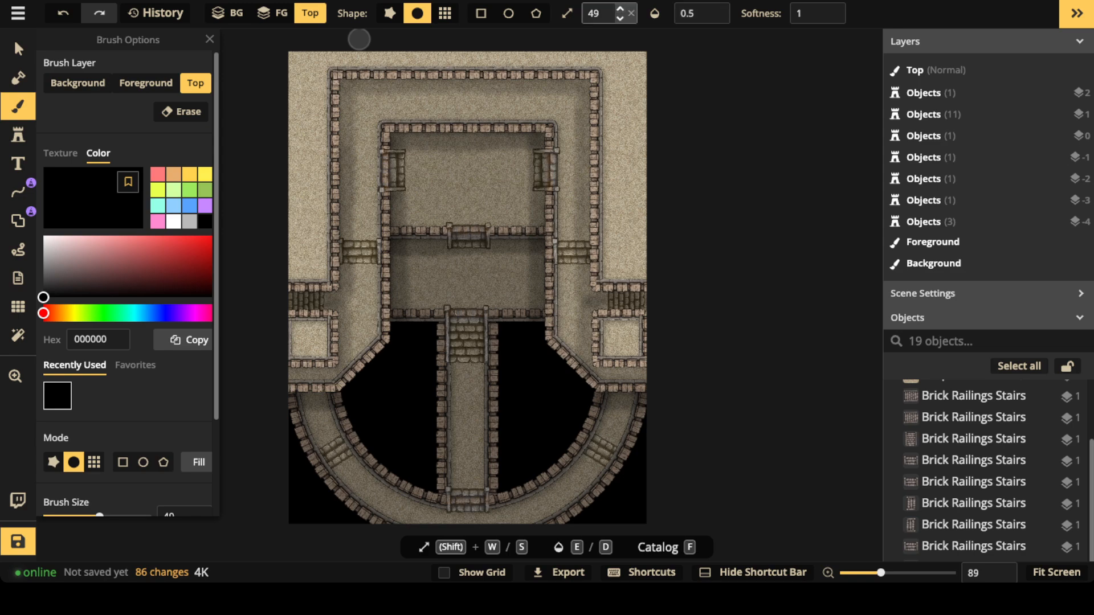
{"action": "left_click", "coordinate": [620, 18]}
{"action": "scroll", "coordinate": [305, 271], "scroll_direction": "up", "scroll_amount": 5}
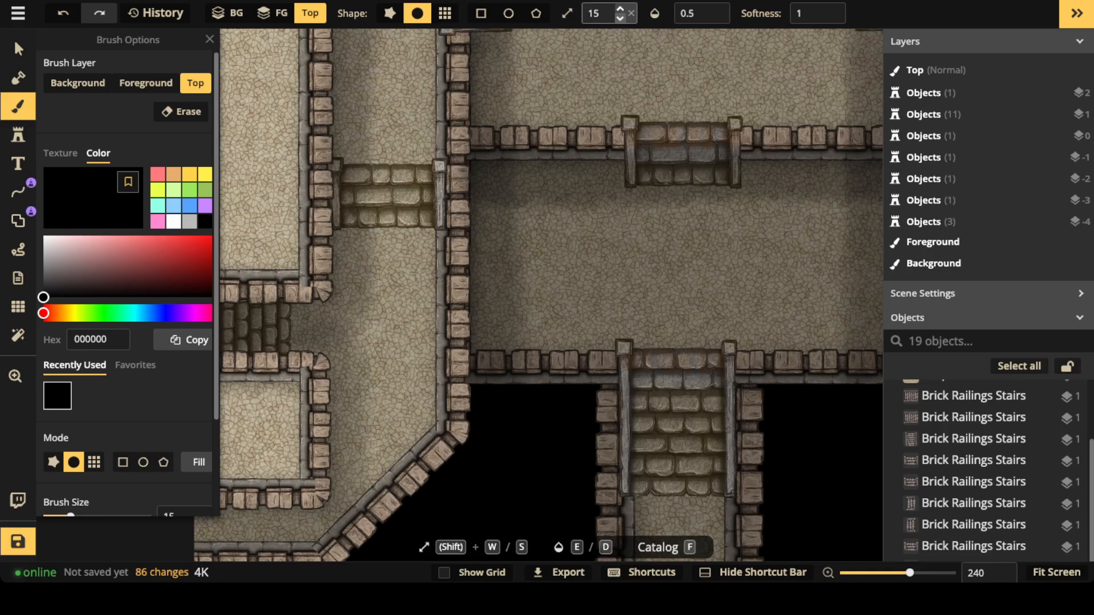
{"action": "left_click", "coordinate": [620, 19]}
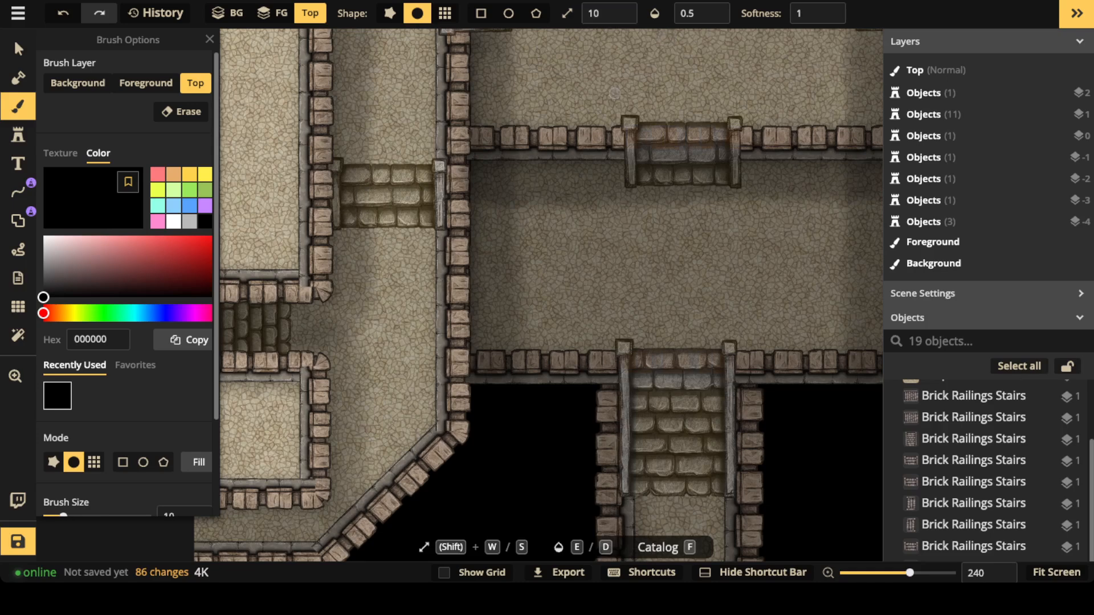
- Try a thin shadow stroke along the inner edge of the left outer wall above the stairs, and undo it
{"action": "left_click_drag", "start_coordinate": [342, 332], "coordinate": [494, 326]}
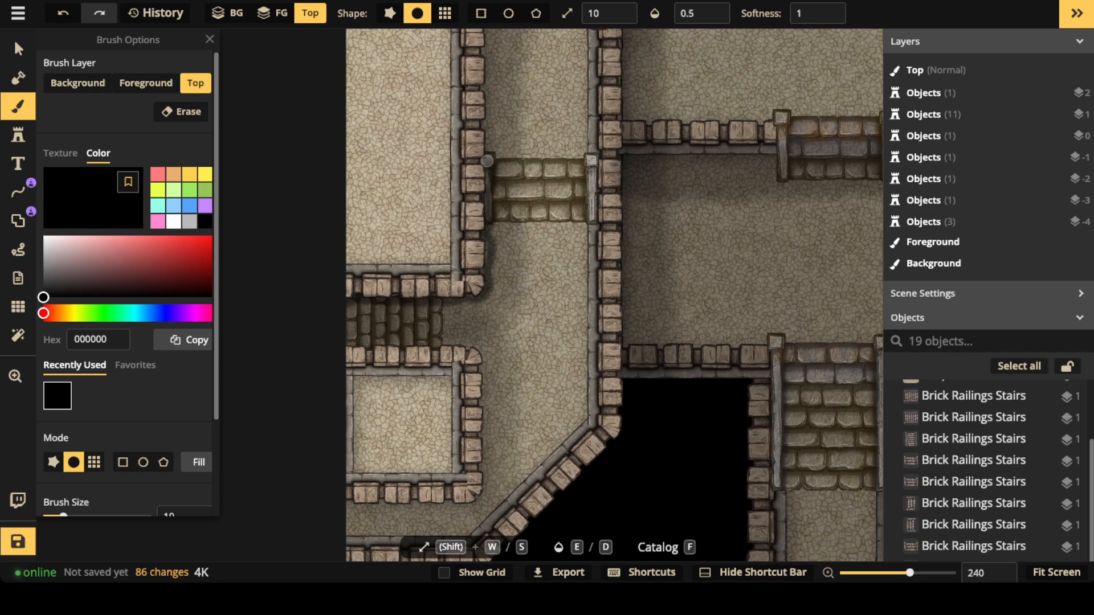
{"action": "left_click_drag", "start_coordinate": [487, 161], "coordinate": [489, 29]}
{"action": "scroll", "coordinate": [477, 114], "scroll_direction": "down", "scroll_amount": 10}
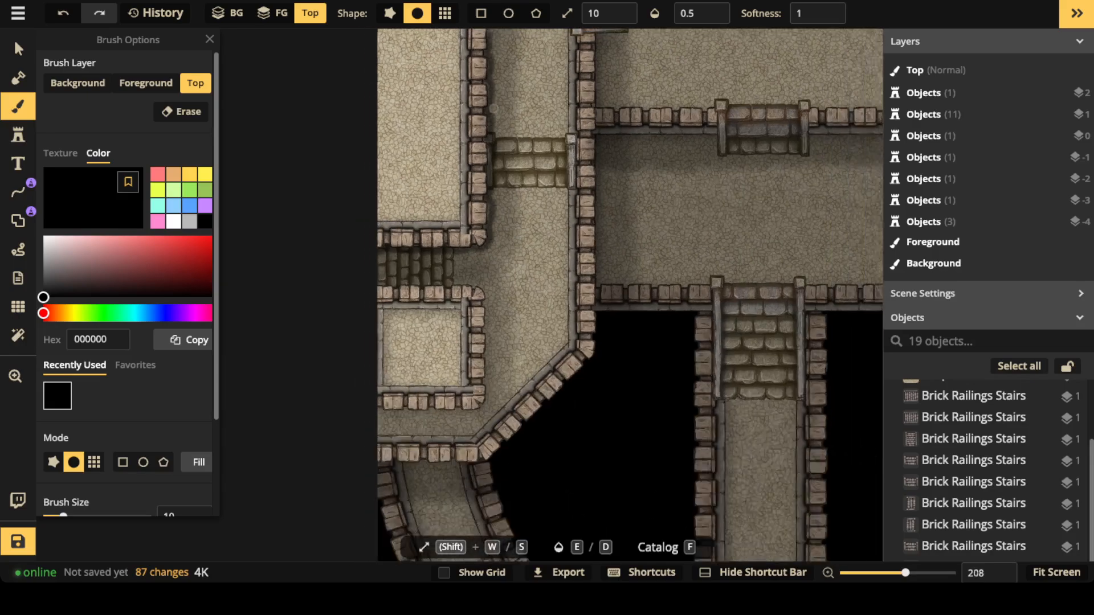
{"action": "key", "text": "space"}
{"action": "left_click_drag", "start_coordinate": [477, 116], "coordinate": [412, 235]}
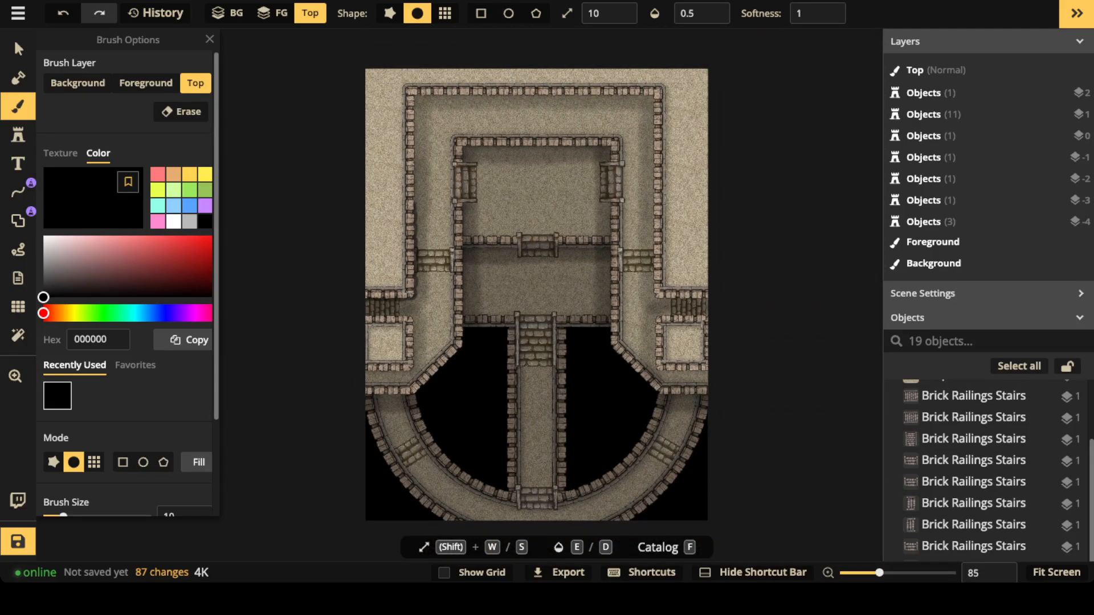
{"action": "scroll", "coordinate": [396, 282], "scroll_direction": "up", "scroll_amount": 1}
{"action": "key", "text": "ctrl+z"}
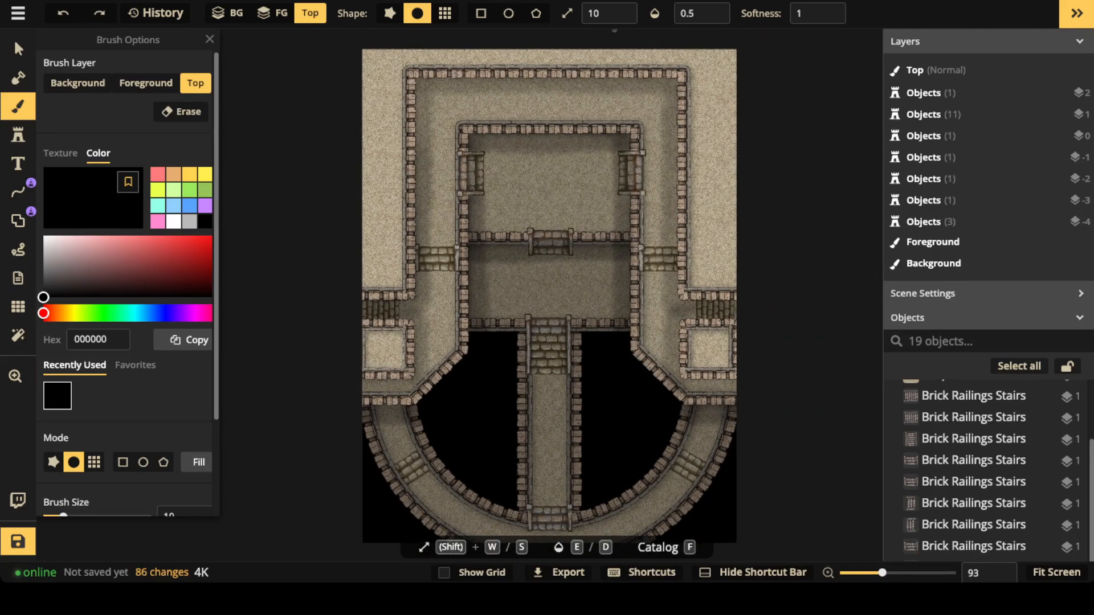
- Set the shadow brush opacity to 0.4 and paint thin shadows below the wall above the left side stairs and along the left outer wall
{"action": "left_click", "coordinate": [713, 19]}
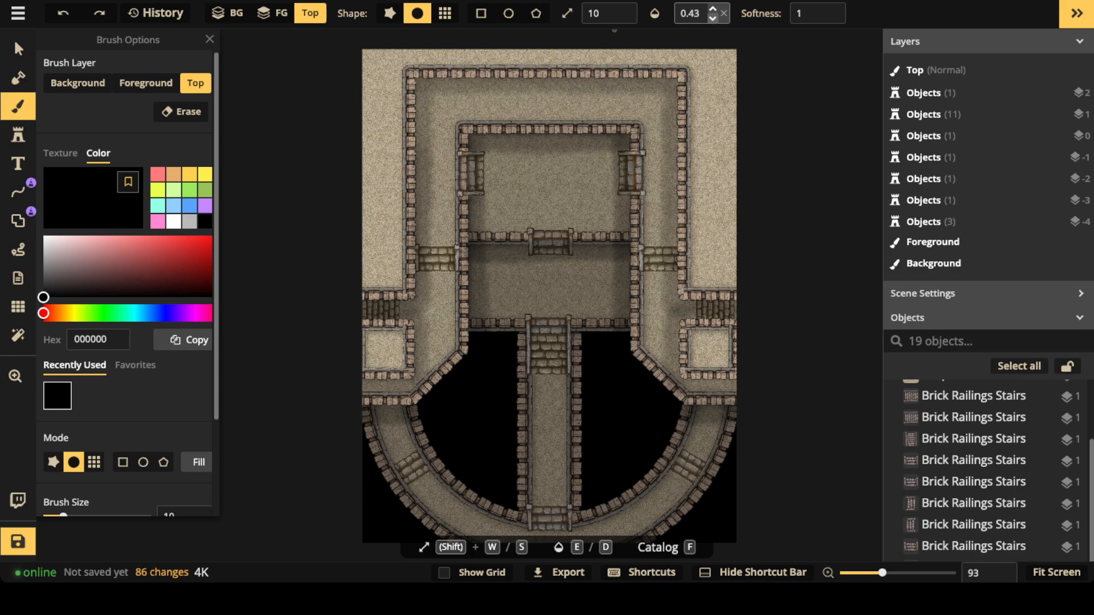
{"action": "scroll", "coordinate": [397, 239], "scroll_direction": "up", "scroll_amount": 7}
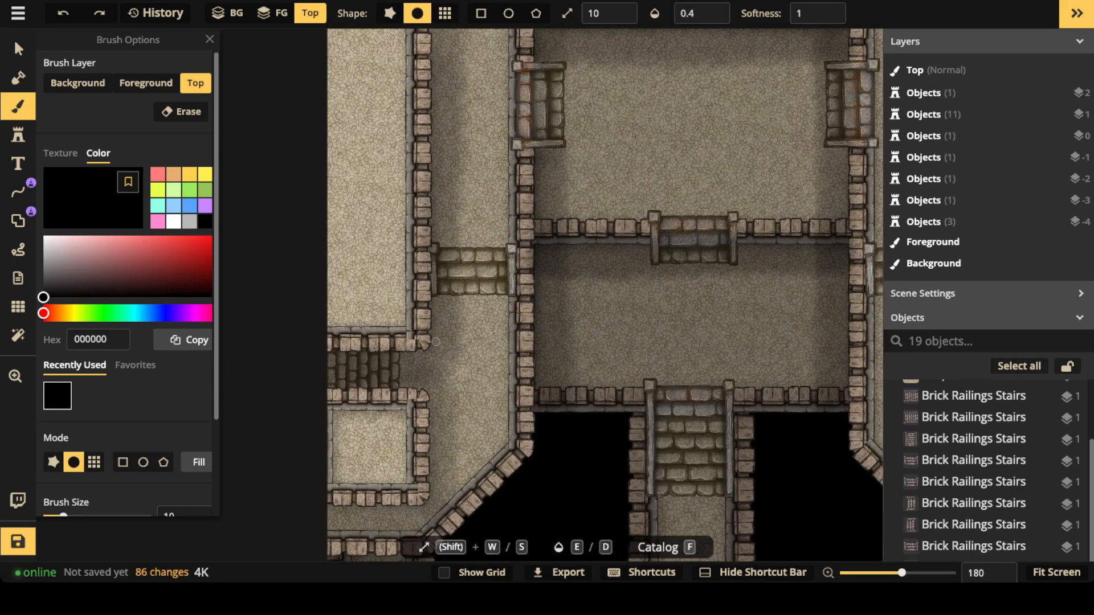
{"action": "left_click_drag", "start_coordinate": [432, 346], "coordinate": [365, 352]}
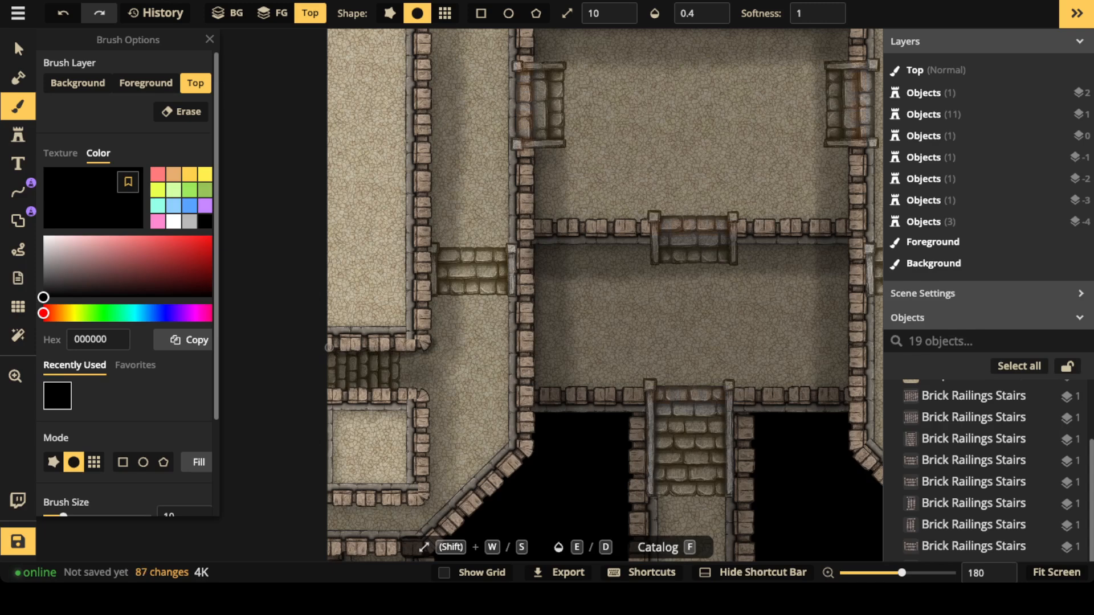
{"action": "left_click_drag", "start_coordinate": [437, 335], "coordinate": [432, 333]}
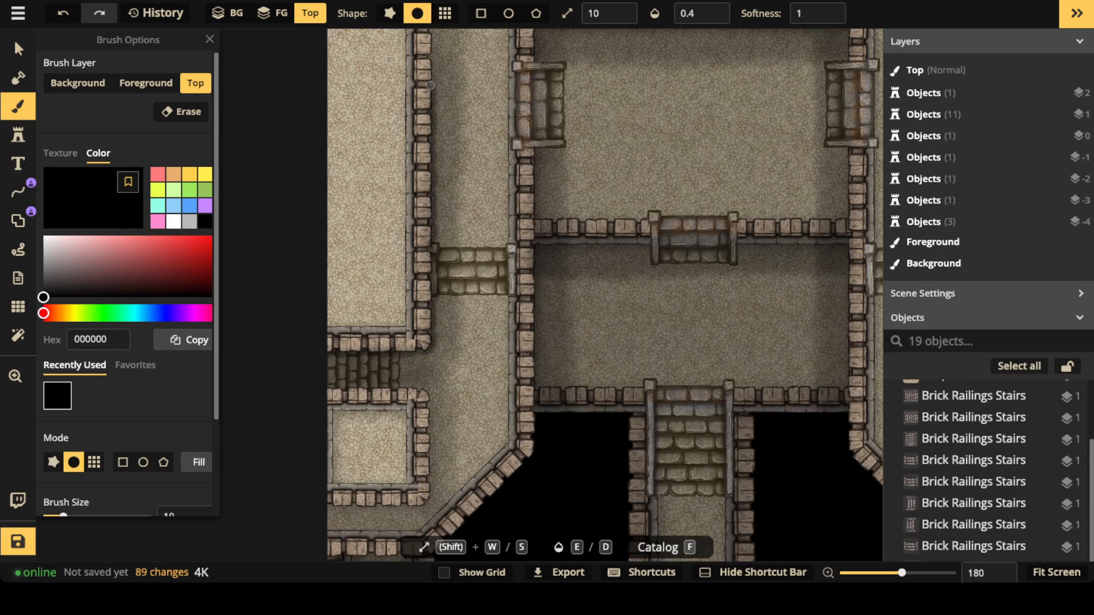
{"action": "left_click_drag", "start_coordinate": [438, 48], "coordinate": [436, 200]}
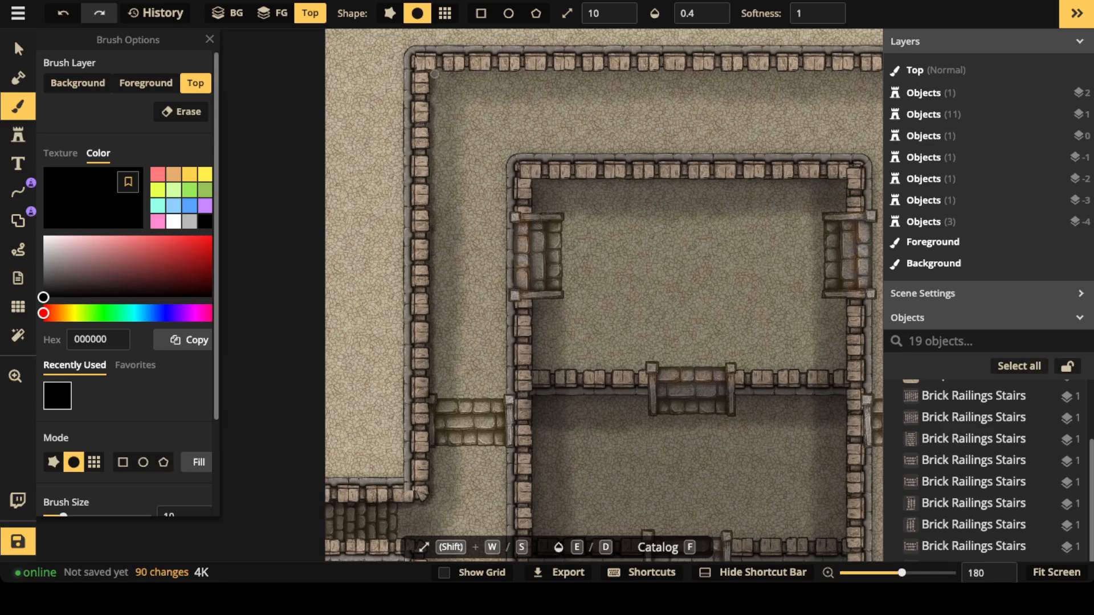
{"action": "left_click_drag", "start_coordinate": [434, 74], "coordinate": [444, 59]}
- Paint thin shadows along the inner edge of the left wall in the upper and lower courtyards
{"action": "mouse_move", "coordinate": [615, 280]}
{"action": "left_mouse_down"}
{"action": "mouse_move", "coordinate": [526, 292]}
{"action": "mouse_move", "coordinate": [527, 233]}
{"action": "left_mouse_up"}
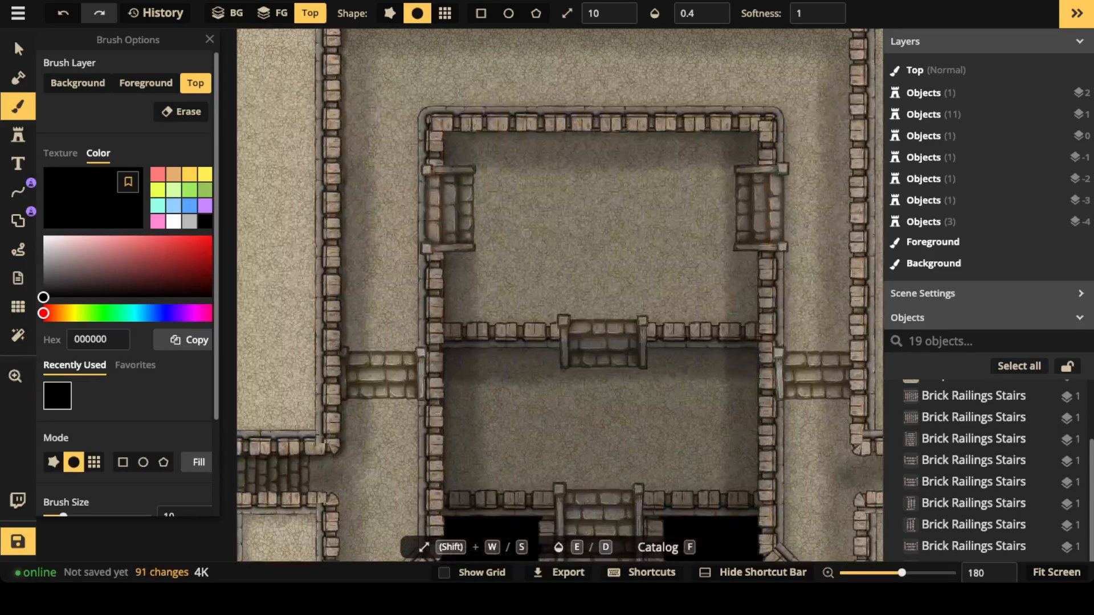
{"action": "left_click_drag", "start_coordinate": [449, 248], "coordinate": [446, 322]}
{"action": "left_click_drag", "start_coordinate": [502, 362], "coordinate": [529, 244]}
{"action": "left_click_drag", "start_coordinate": [472, 205], "coordinate": [470, 398]}
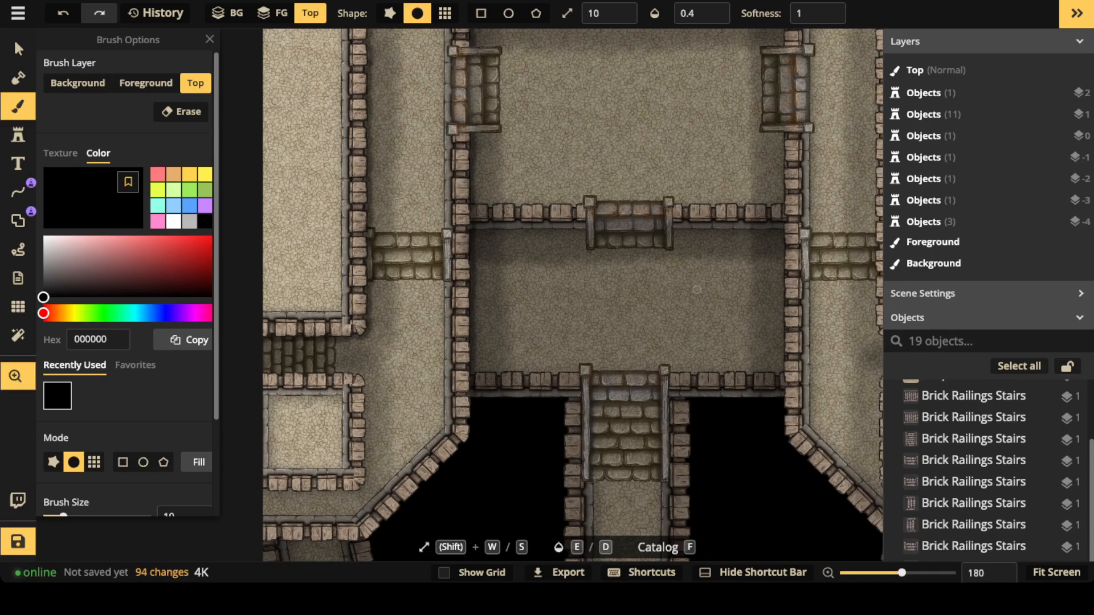
- Paint thin shadows along the courtyards' right inner wall and beside the railing ends of both side stairs in the upper courtyard
{"action": "left_click_drag", "start_coordinate": [698, 289], "coordinate": [534, 305]}
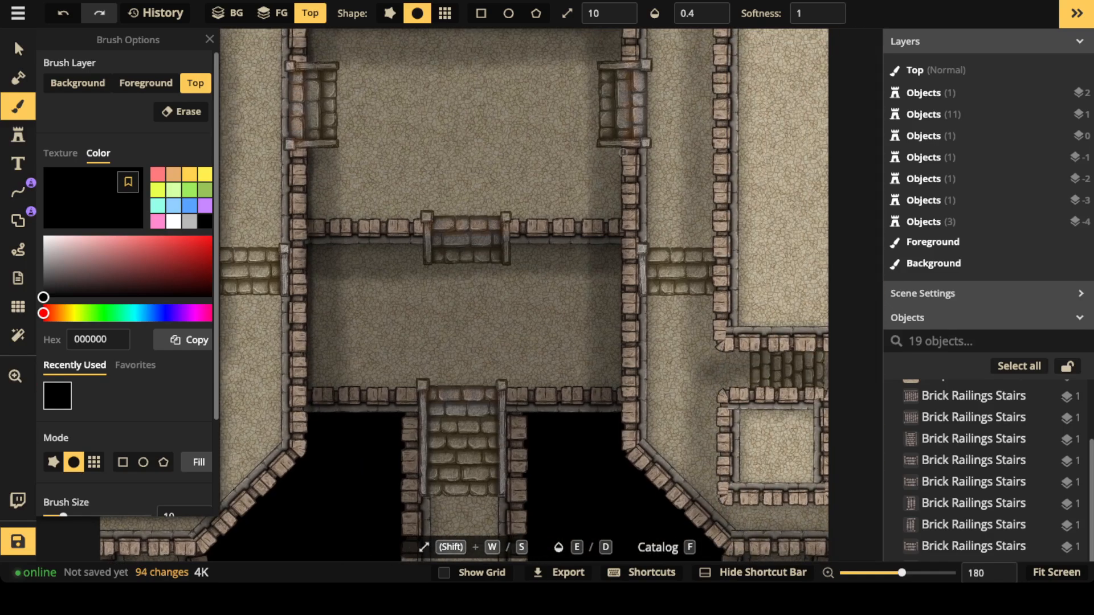
{"action": "left_click_drag", "start_coordinate": [624, 152], "coordinate": [609, 430]}
{"action": "left_click_drag", "start_coordinate": [620, 151], "coordinate": [602, 149]}
{"action": "left_click_drag", "start_coordinate": [602, 60], "coordinate": [620, 59]}
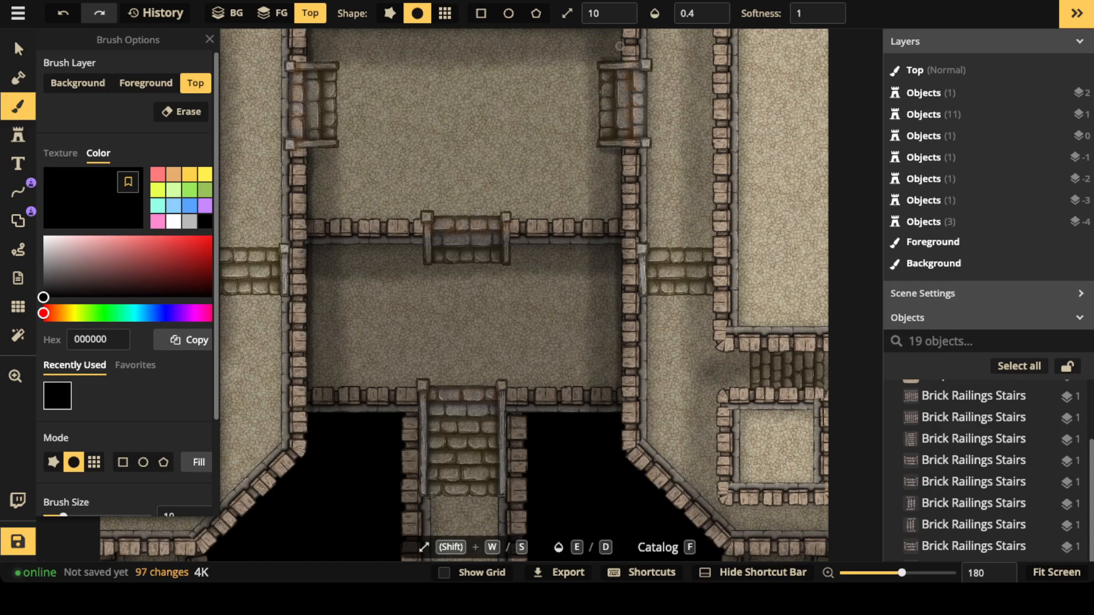
{"action": "left_click_drag", "start_coordinate": [311, 151], "coordinate": [333, 150]}
{"action": "left_click_drag", "start_coordinate": [312, 60], "coordinate": [336, 60]}
- Paint a thin shadow directly beneath the upper courtyard's far wall, from corner to corner
{"action": "key", "text": "space"}
{"action": "mouse_move", "coordinate": [540, 95]}
{"action": "left_mouse_down"}
{"action": "mouse_move", "coordinate": [465, 167]}
{"action": "mouse_move", "coordinate": [430, 234]}
{"action": "left_mouse_up"}
{"action": "left_click_drag", "start_coordinate": [534, 154], "coordinate": [707, 161]}
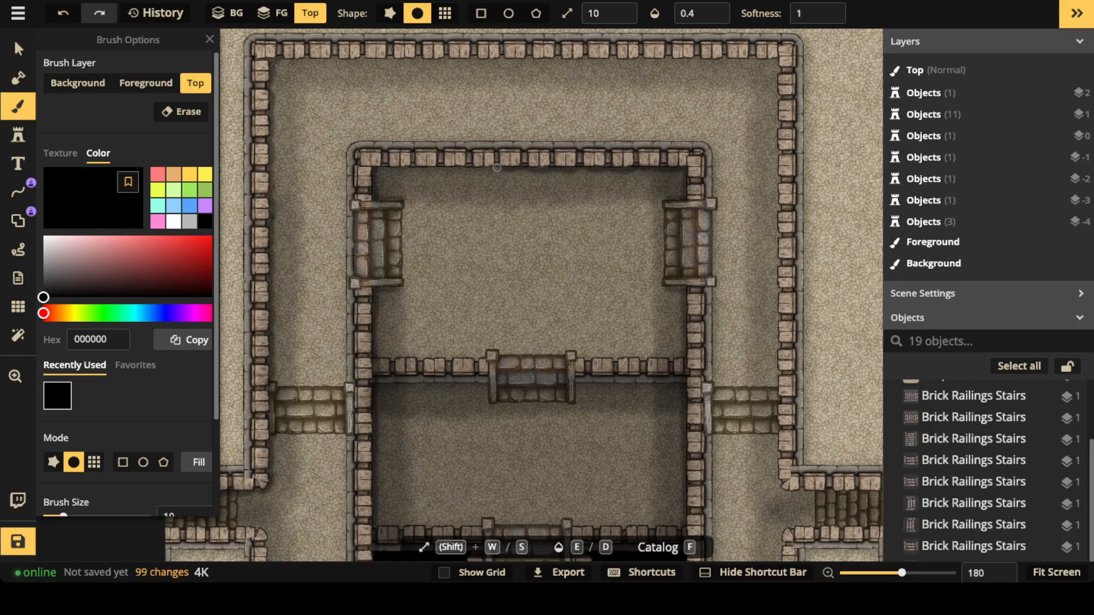
{"action": "left_click_drag", "start_coordinate": [441, 168], "coordinate": [377, 169]}
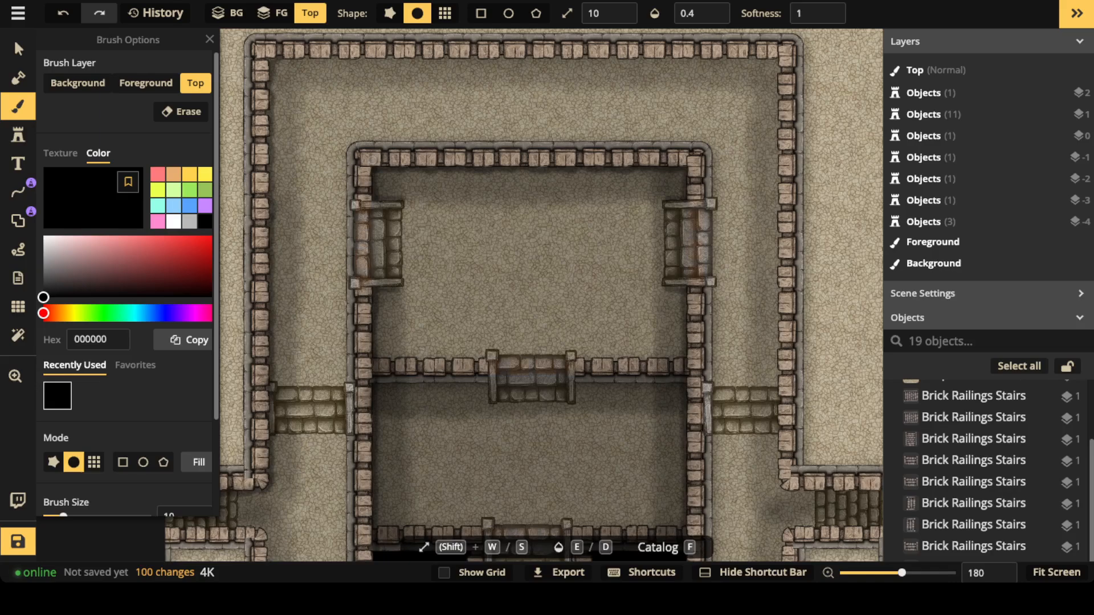
- Add thin shadows around the small raised platforms beside the side stairs at both map edges
{"action": "scroll", "coordinate": [491, 198], "scroll_direction": "down", "scroll_amount": 5}
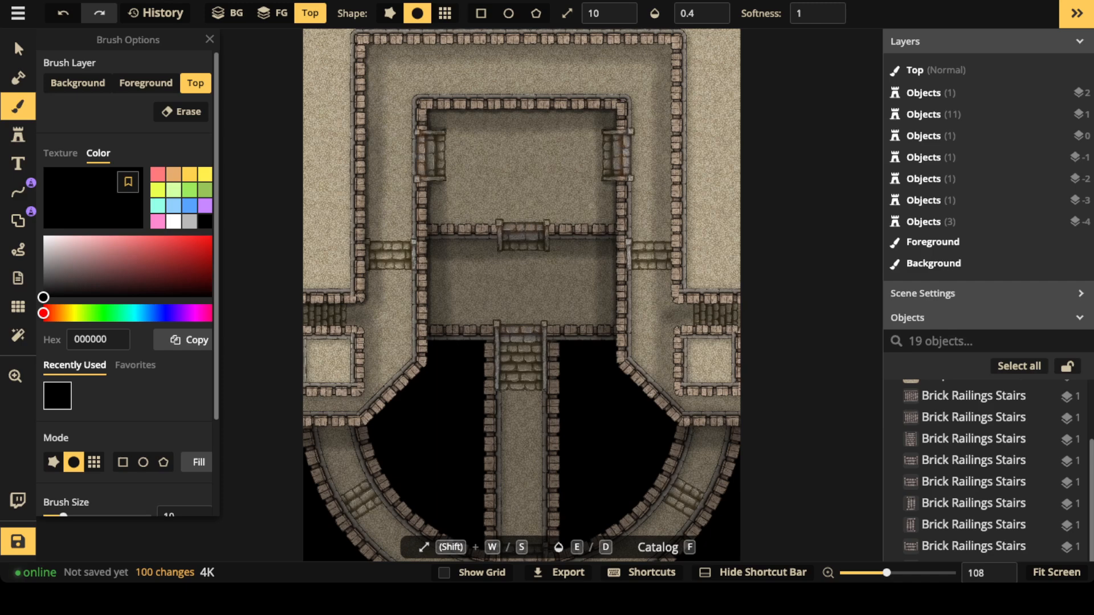
{"action": "key", "text": "space"}
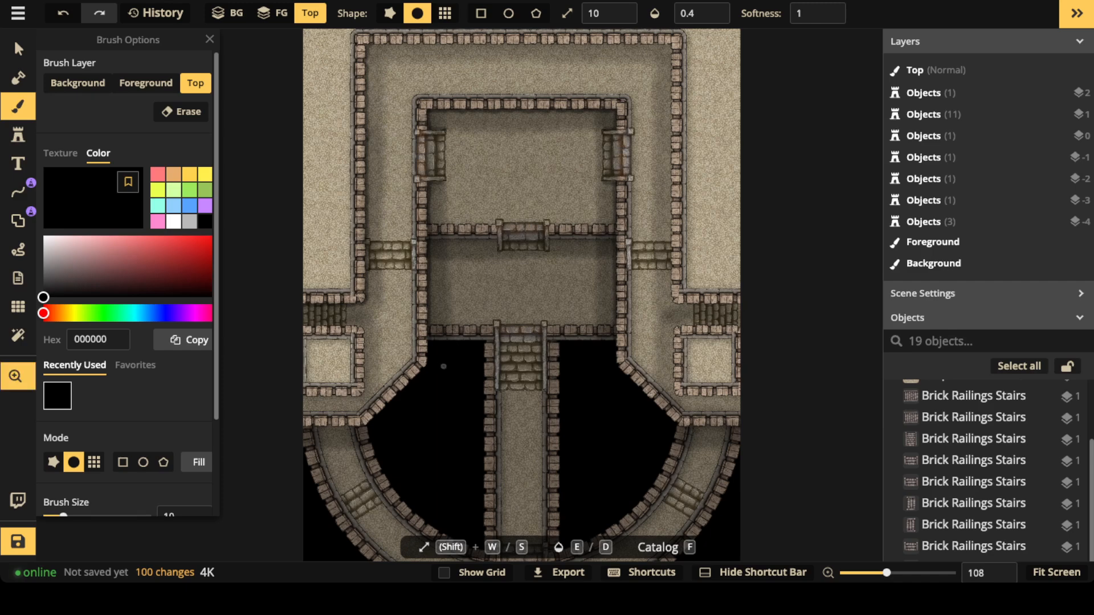
{"action": "left_click_drag", "start_coordinate": [444, 366], "coordinate": [549, 324]}
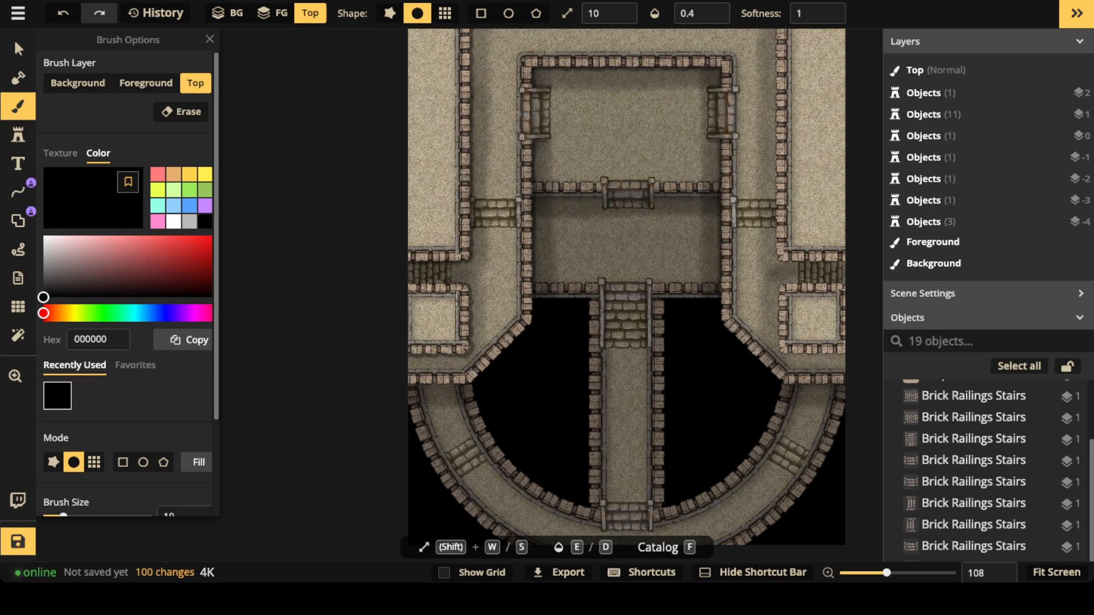
{"action": "left_click_drag", "start_coordinate": [425, 284], "coordinate": [408, 279]}
{"action": "key", "text": "space"}
{"action": "left_click_drag", "start_coordinate": [735, 347], "coordinate": [576, 365]}
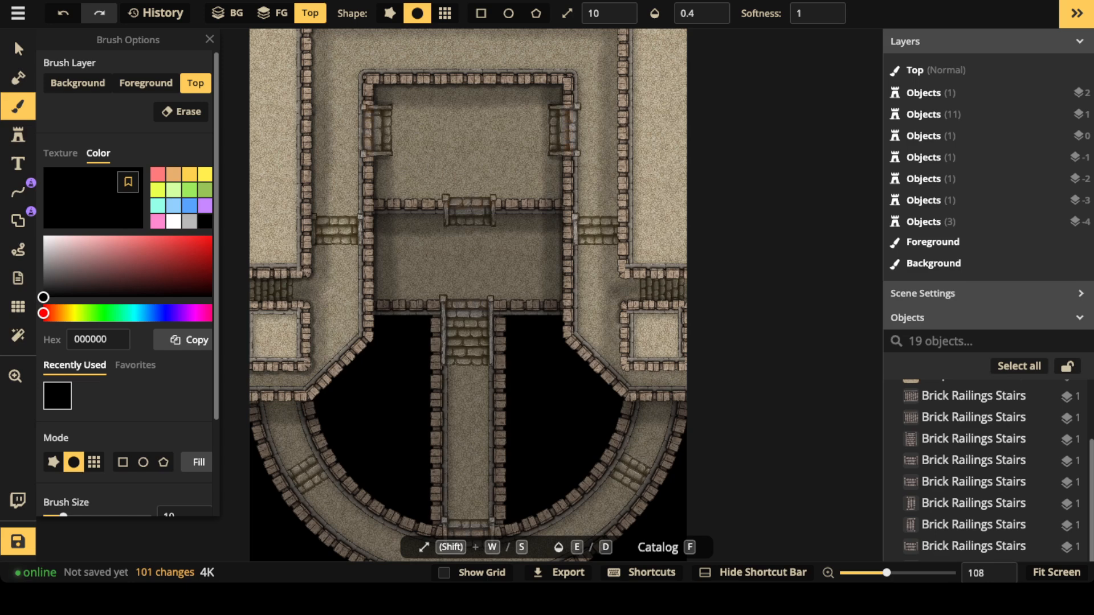
{"action": "mouse_move", "coordinate": [619, 341]}
{"action": "left_mouse_down"}
{"action": "mouse_move", "coordinate": [621, 367]}
{"action": "mouse_move", "coordinate": [685, 373]}
{"action": "left_mouse_up"}
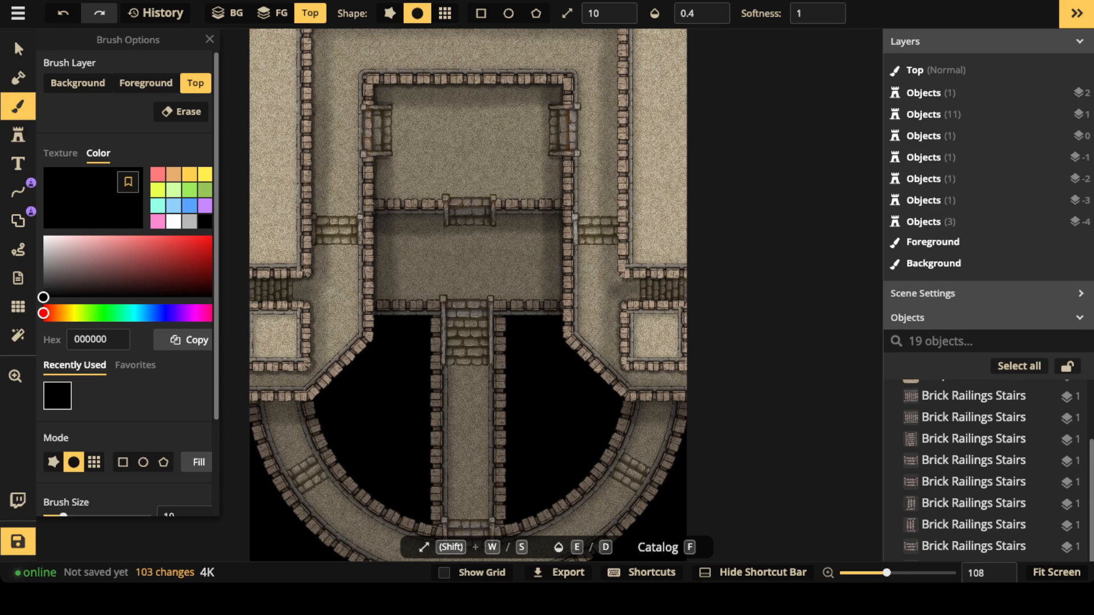
- Paint thin shadows along the inner edge of the right outer wall and beneath the outer walkway's far wall
{"action": "left_click_drag", "start_coordinate": [617, 263], "coordinate": [617, 32]}
{"action": "key", "text": "space"}
{"action": "left_click_drag", "start_coordinate": [611, 86], "coordinate": [598, 187]}
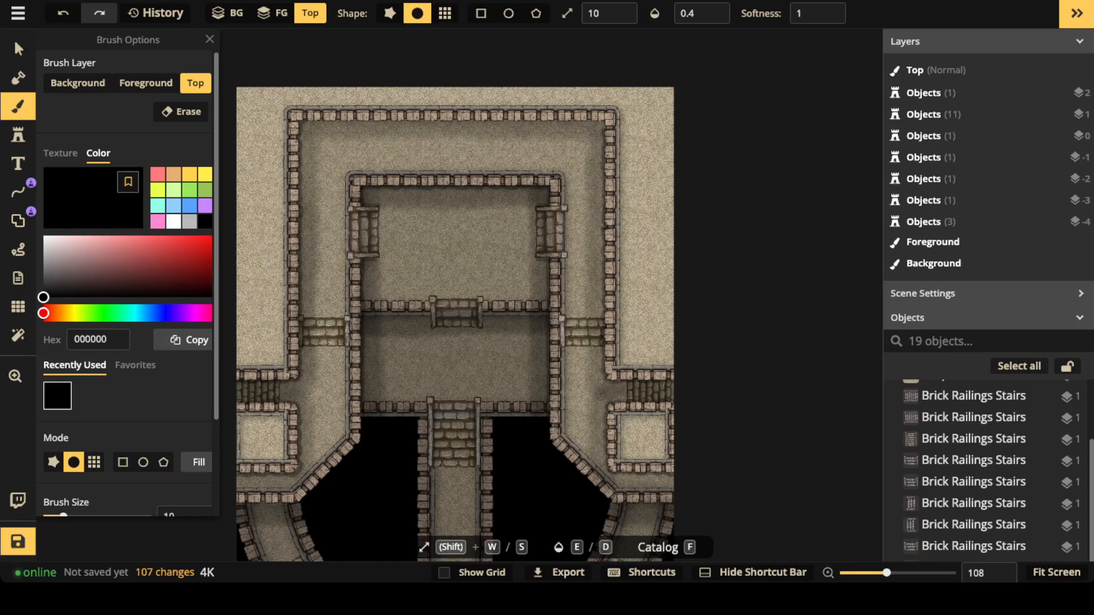
{"action": "left_click_drag", "start_coordinate": [607, 128], "coordinate": [303, 120]}
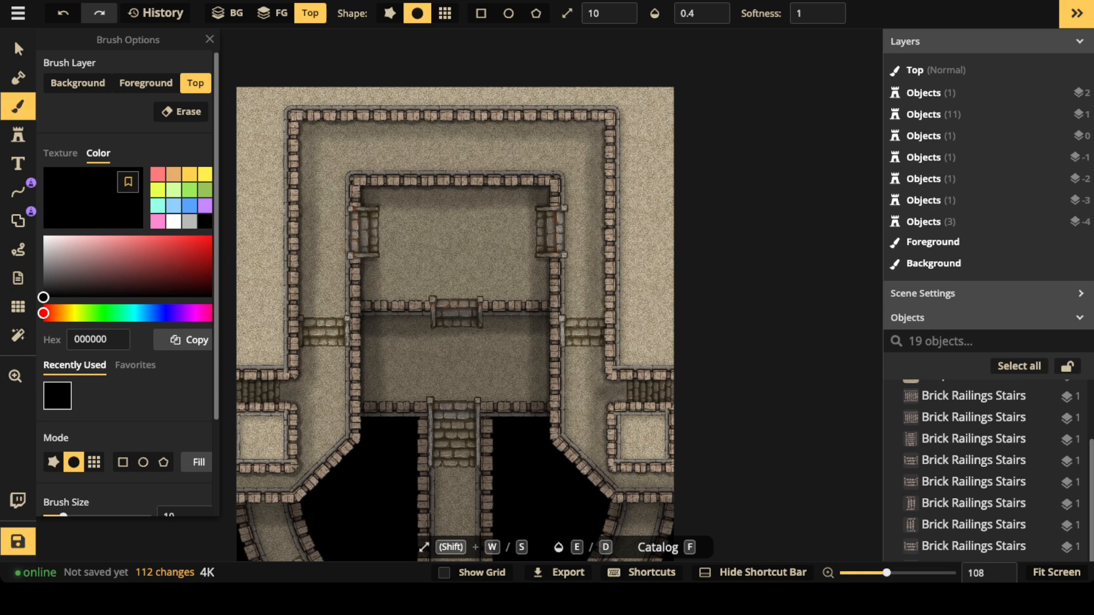
- Paint thin shadows below the walls where the two curved walkways begin
{"action": "left_click_drag", "start_coordinate": [433, 319], "coordinate": [473, 209]}
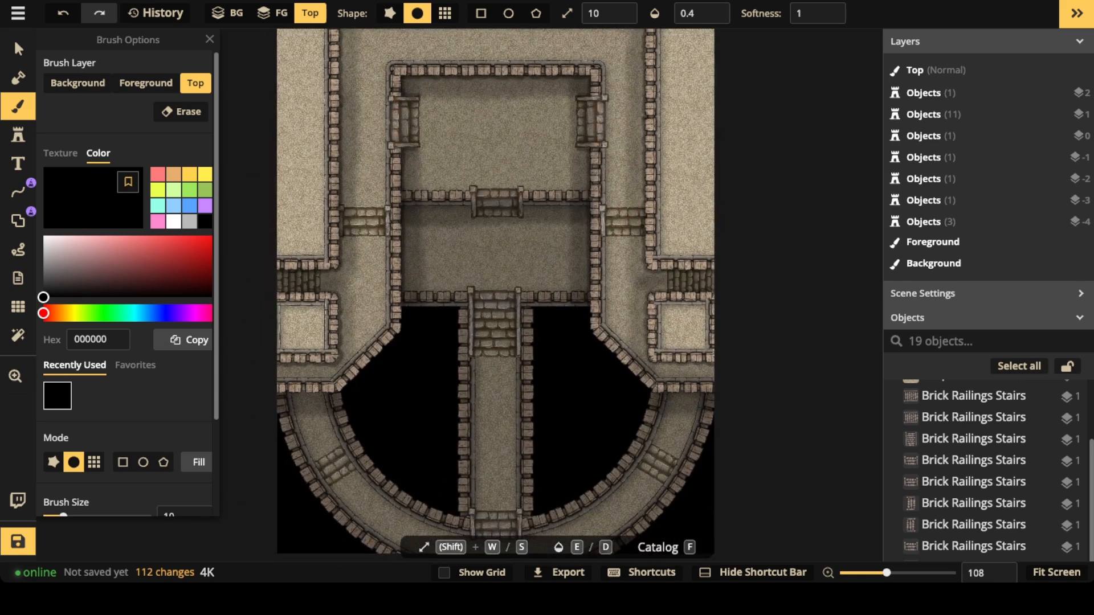
{"action": "left_click_drag", "start_coordinate": [342, 392], "coordinate": [274, 389]}
{"action": "mouse_move", "coordinate": [653, 396]}
{"action": "left_mouse_down"}
{"action": "mouse_move", "coordinate": [702, 394]}
{"action": "mouse_move", "coordinate": [736, 375]}
{"action": "left_mouse_up"}
- Examine the shading and height levels across the whole map, from the central walkway up to the outer walls
{"action": "left_click", "coordinate": [18, 49]}
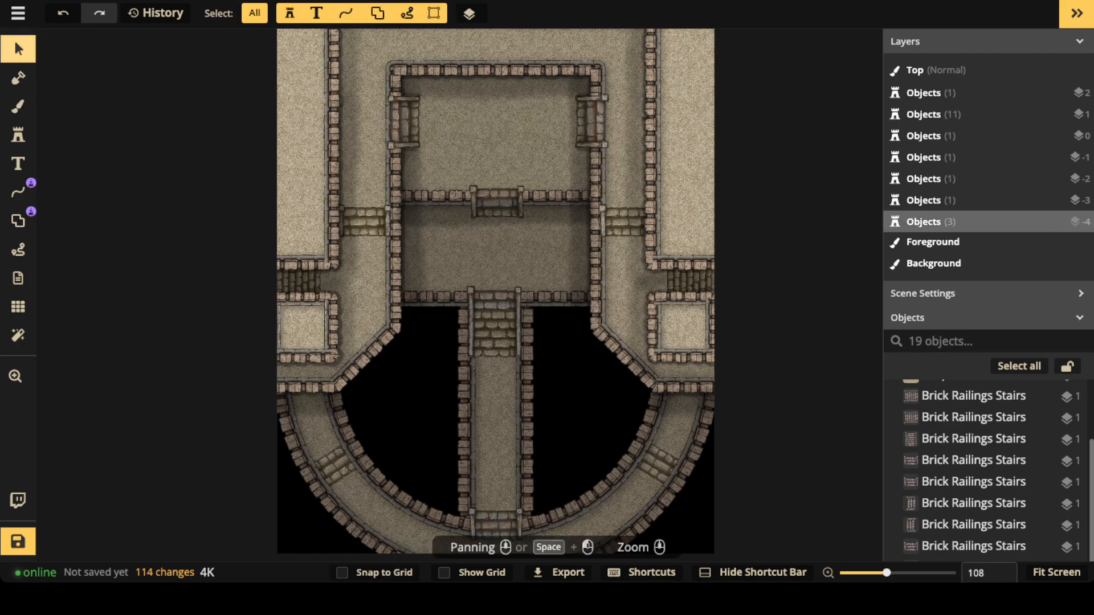
{"action": "scroll", "coordinate": [456, 311], "scroll_direction": "down", "scroll_amount": 3}
{"action": "scroll", "coordinate": [490, 311], "scroll_direction": "down", "scroll_amount": 2}
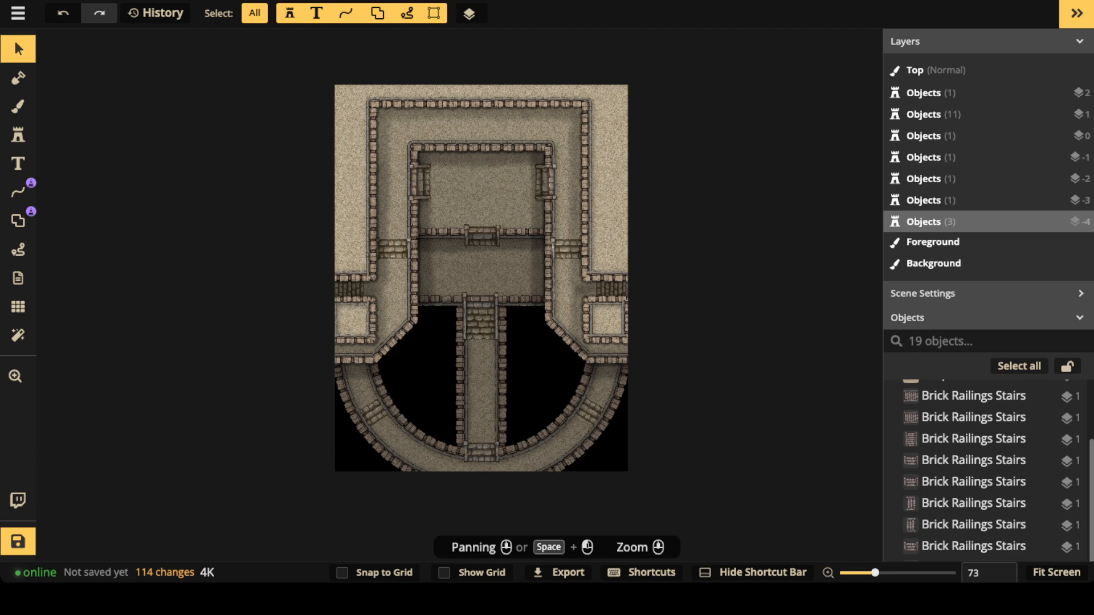
{"action": "scroll", "coordinate": [745, 505], "scroll_direction": "up", "scroll_amount": 1}
{"action": "scroll", "coordinate": [453, 269], "scroll_direction": "up", "scroll_amount": 1}
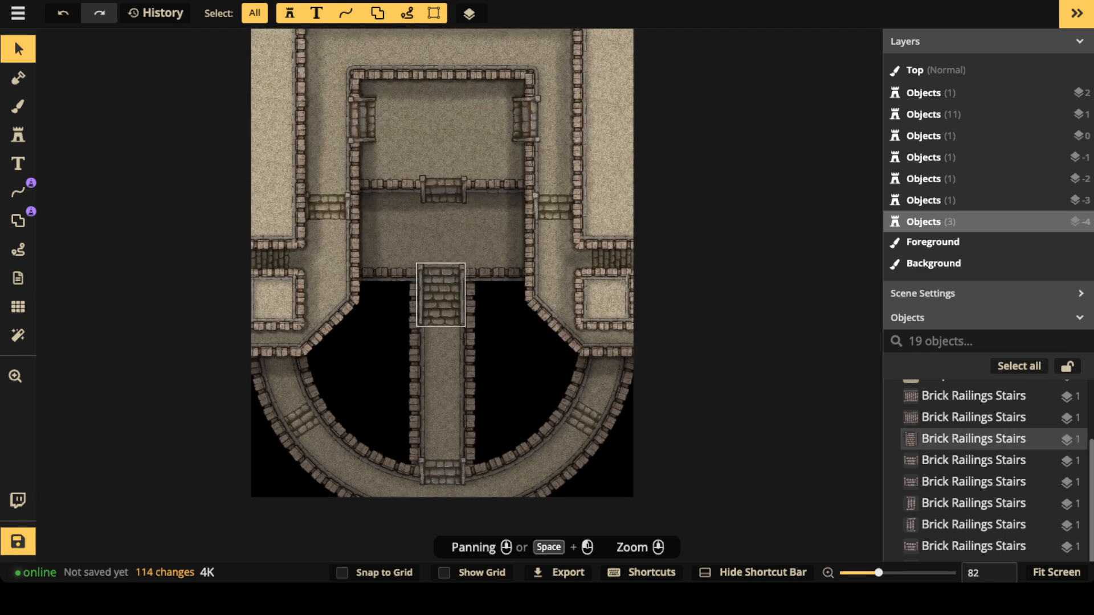
{"action": "left_click_drag", "start_coordinate": [453, 230], "coordinate": [463, 349]}
{"action": "left_click_drag", "start_coordinate": [436, 441], "coordinate": [451, 272]}
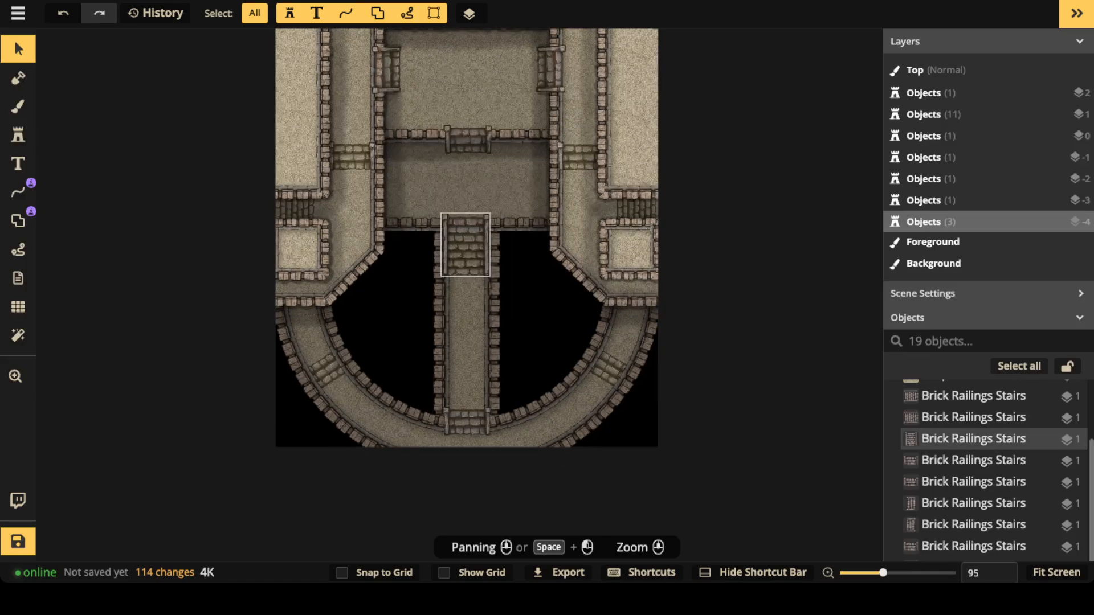
{"action": "scroll", "coordinate": [448, 278], "scroll_direction": "down", "scroll_amount": 1}
{"action": "left_click", "coordinate": [448, 290]}
{"action": "scroll", "coordinate": [447, 294], "scroll_direction": "up", "scroll_amount": 2}
{"action": "left_click_drag", "start_coordinate": [455, 122], "coordinate": [456, 340]}
{"action": "left_click_drag", "start_coordinate": [405, 261], "coordinate": [411, 209]}
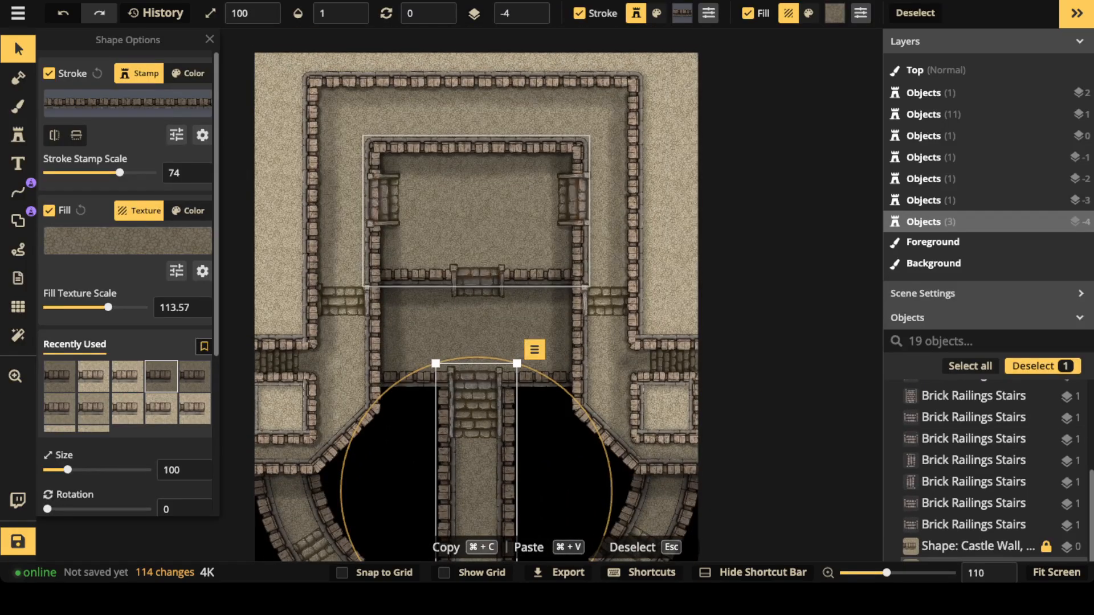
{"action": "scroll", "coordinate": [410, 209], "scroll_direction": "up", "scroll_amount": 3}
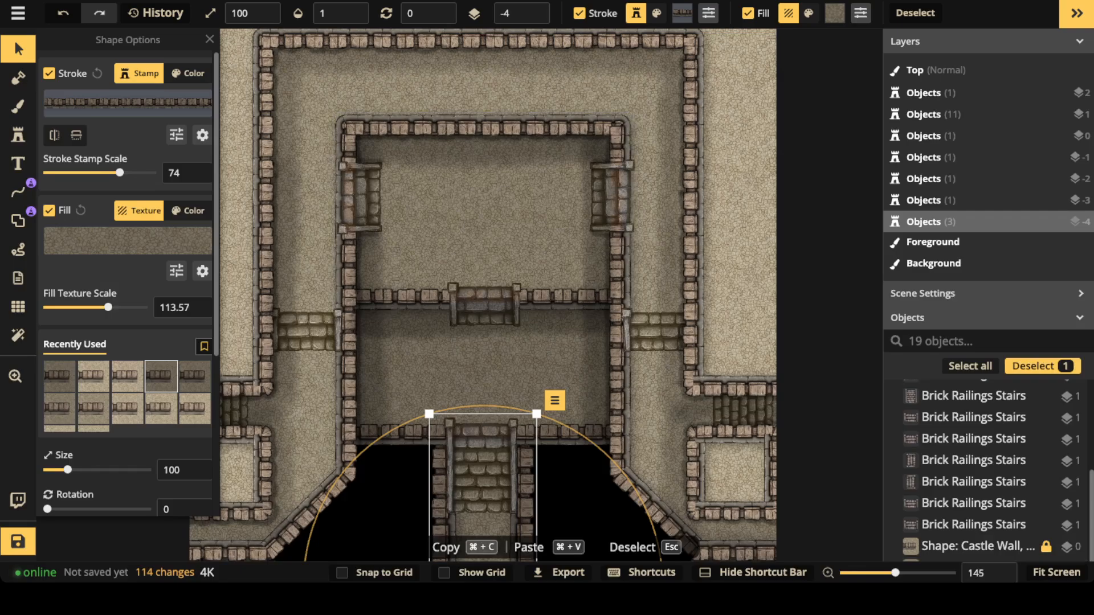
{"action": "left_click", "coordinate": [17, 135]}
{"action": "left_click", "coordinate": [86, 113]}
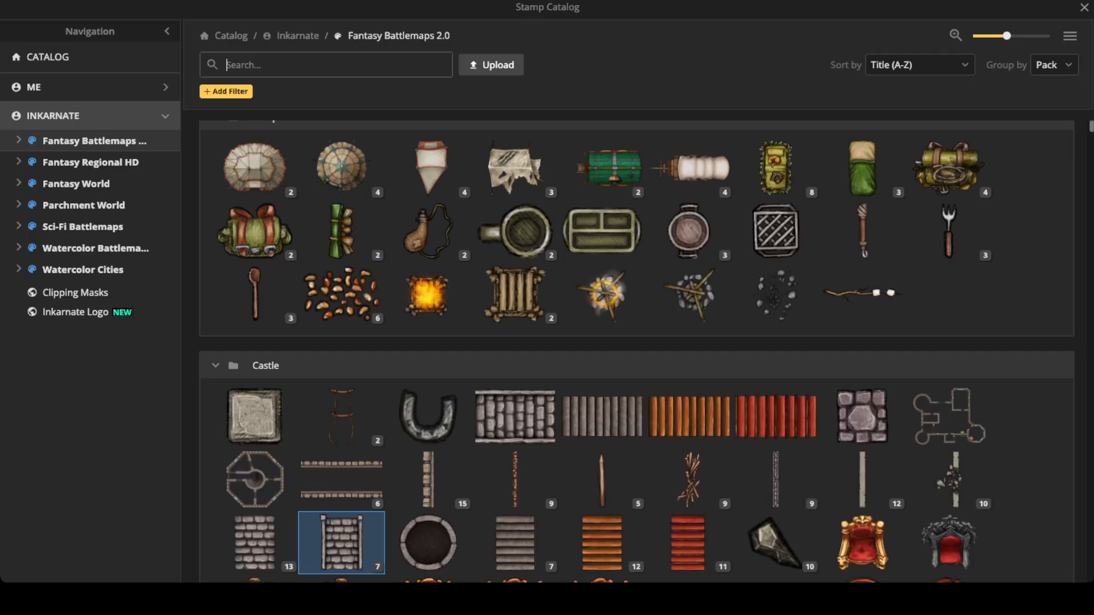
{"action": "key", "text": "Escape"}
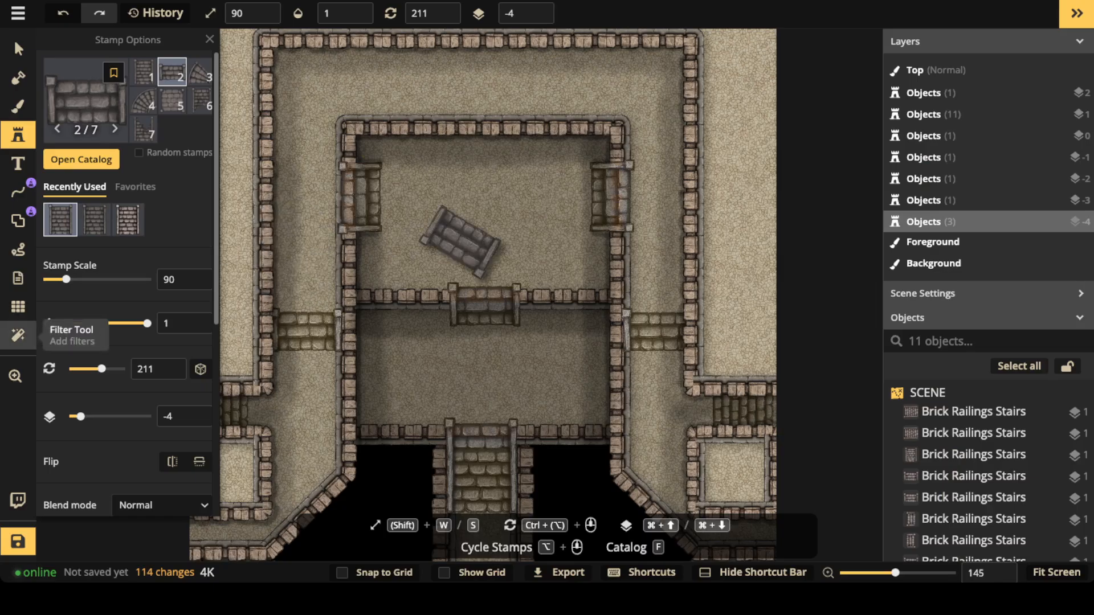
- Show the square map grid and set the Pen line tool to a solid black color stroke
{"action": "left_click", "coordinate": [17, 306]}
{"action": "left_click", "coordinate": [49, 65]}
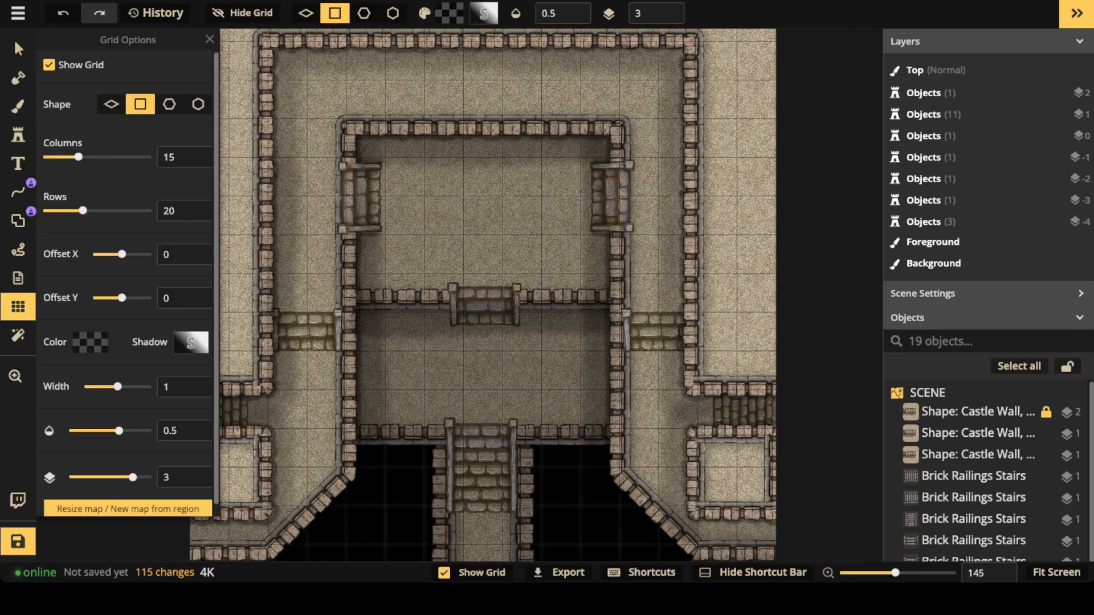
{"action": "left_click", "coordinate": [18, 192]}
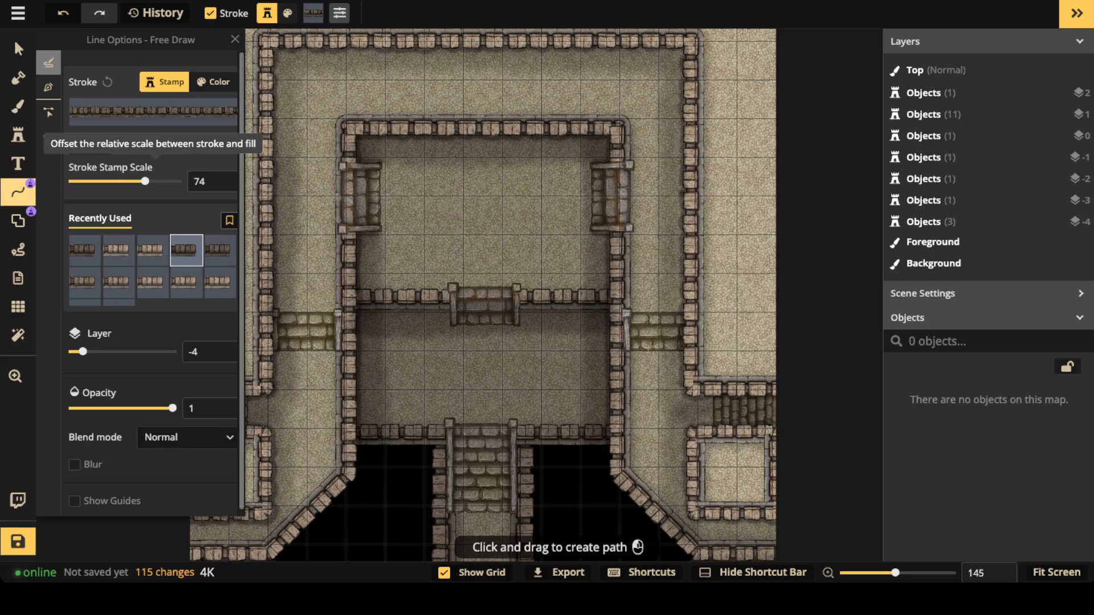
{"action": "left_click", "coordinate": [48, 87]}
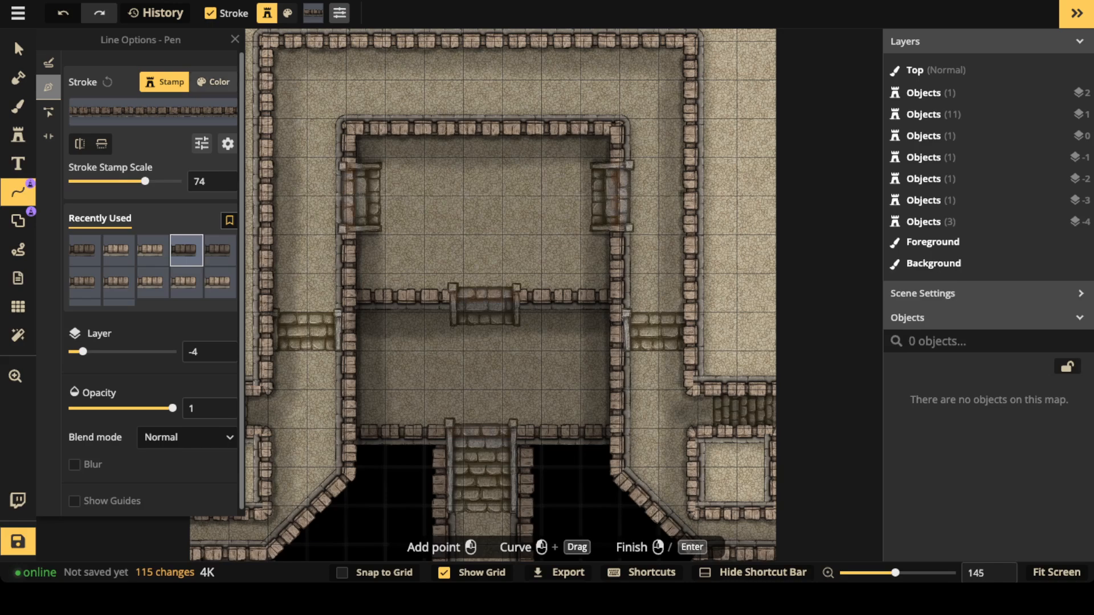
{"action": "left_click", "coordinate": [214, 81]}
{"action": "left_click", "coordinate": [91, 143]}
{"action": "left_click_drag", "start_coordinate": [297, 108], "coordinate": [329, 150]}
{"action": "left_click", "coordinate": [340, 157]}
- Turn on grid snapping and draw a three-point black line across the upper courtyard floor up to its far wall
{"action": "scroll", "coordinate": [420, 173], "scroll_direction": "up", "scroll_amount": 4}
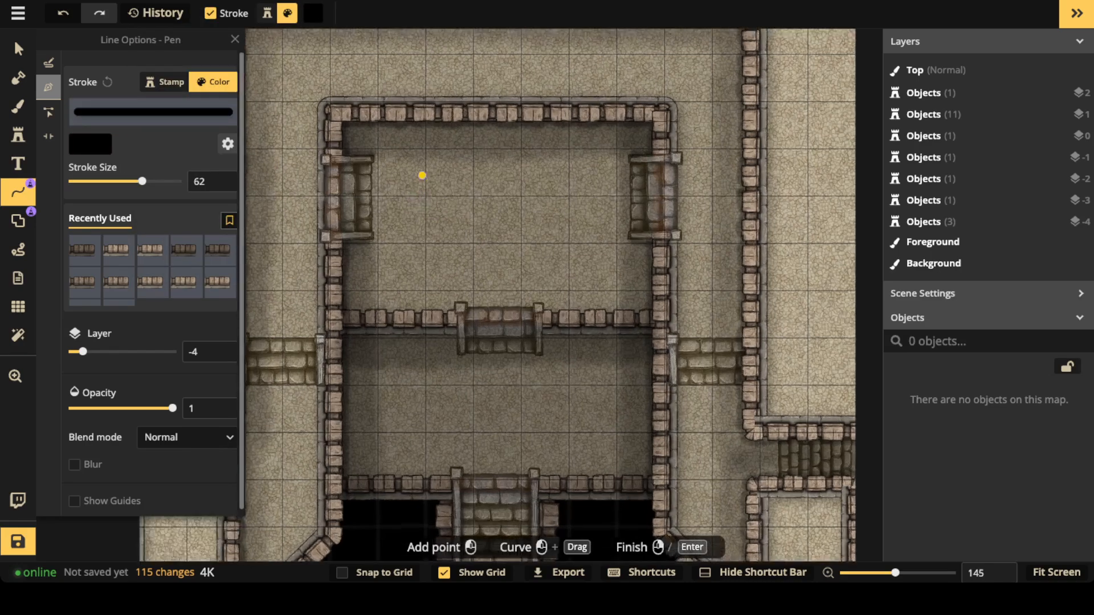
{"action": "key", "text": "s"}
{"action": "scroll", "coordinate": [453, 283], "scroll_direction": "up", "scroll_amount": 2}
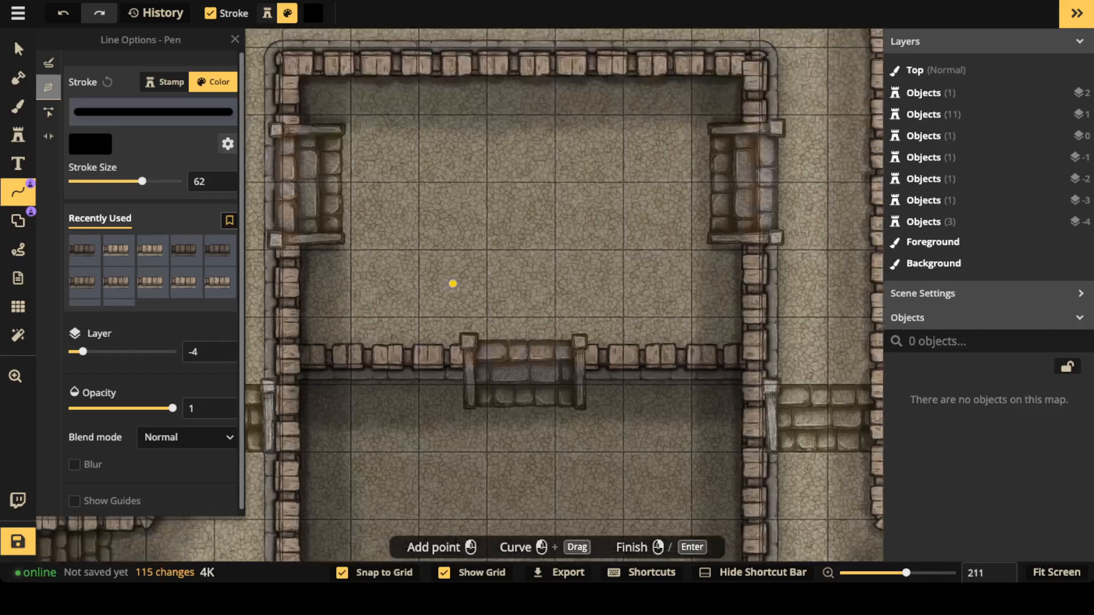
{"action": "scroll", "coordinate": [419, 385], "scroll_direction": "down", "scroll_amount": 2}
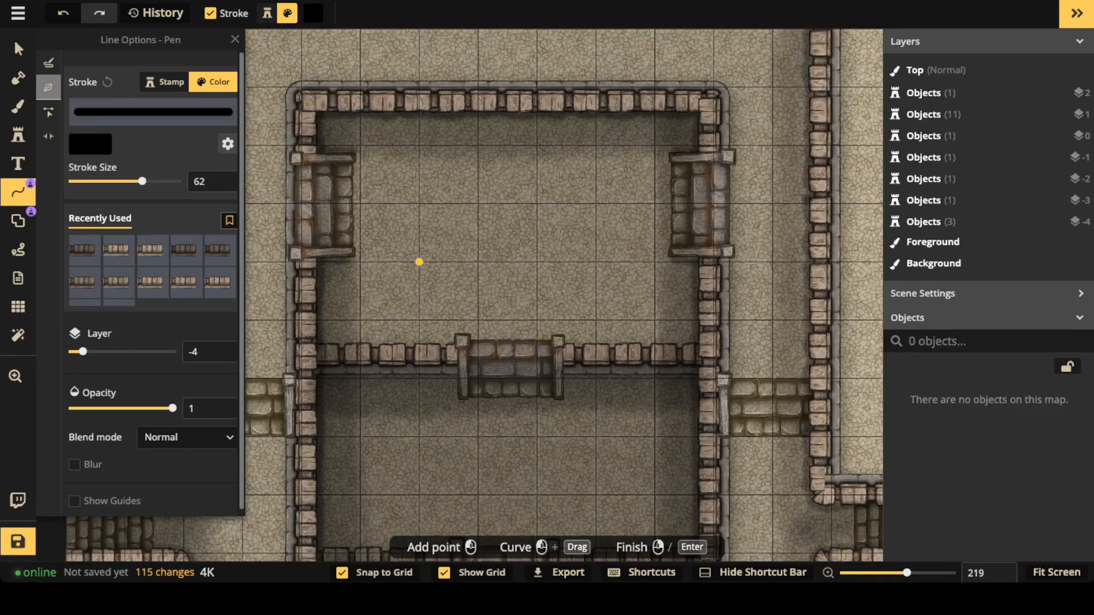
{"action": "left_click", "coordinate": [419, 116]}
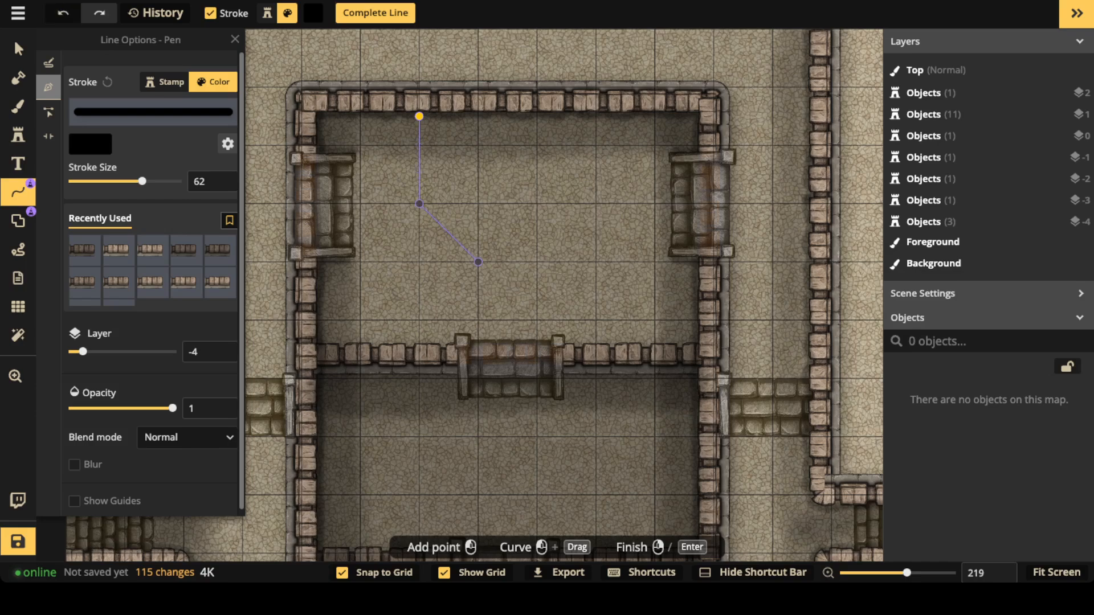
{"action": "right_click", "coordinate": [419, 116]}
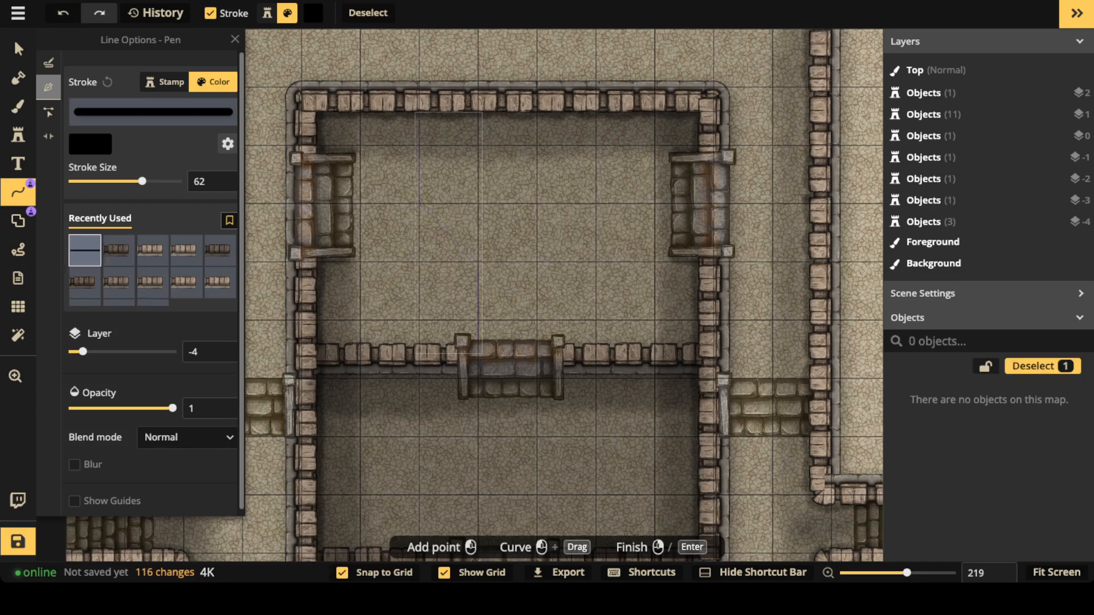
- Move the new black line to layer -1 and set its stroke size to 154 and opacity to 0.49
{"action": "left_click", "coordinate": [18, 49]}
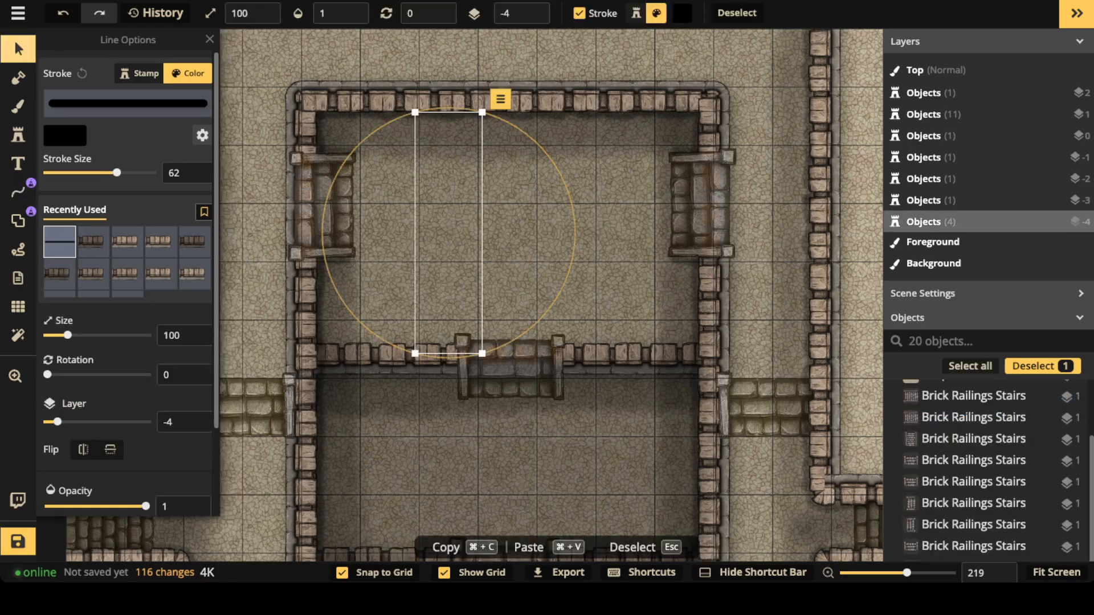
{"action": "left_click", "coordinate": [532, 7]}
{"action": "left_click", "coordinate": [533, 7]}
{"action": "left_click", "coordinate": [532, 7]}
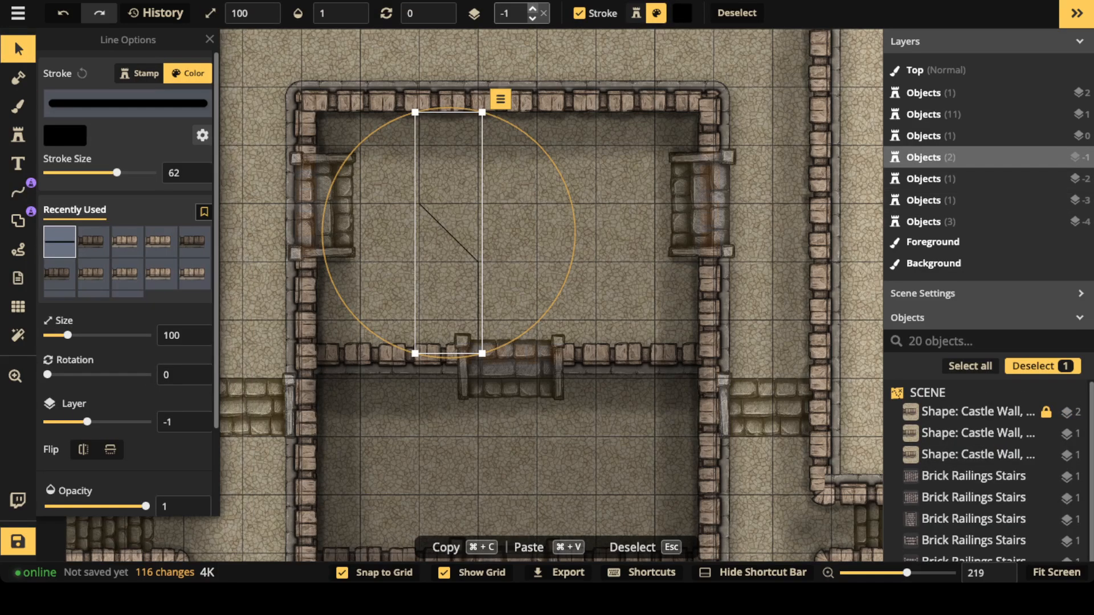
{"action": "left_click_drag", "start_coordinate": [116, 173], "coordinate": [133, 173]}
{"action": "scroll", "coordinate": [125, 342], "scroll_direction": "down", "scroll_amount": 3}
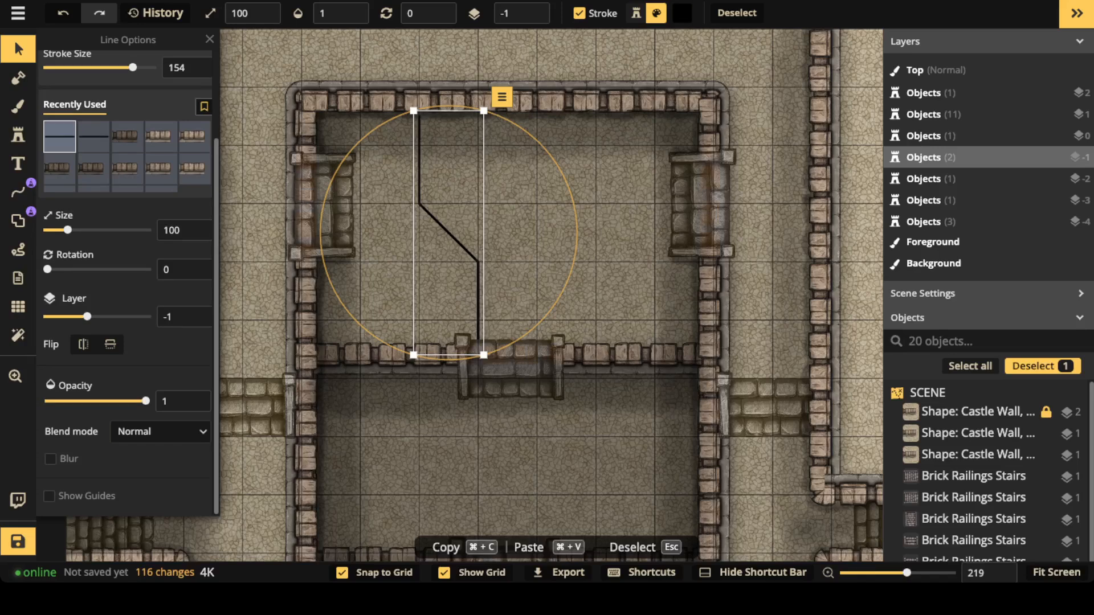
{"action": "left_click_drag", "start_coordinate": [146, 401], "coordinate": [108, 401]}
{"action": "scroll", "coordinate": [446, 220], "scroll_direction": "down", "scroll_amount": 1}
- Duplicate the black line, flip the copy horizontally and place it as a mirror image across the upper courtyard's centre
{"action": "key", "text": "super+c"}
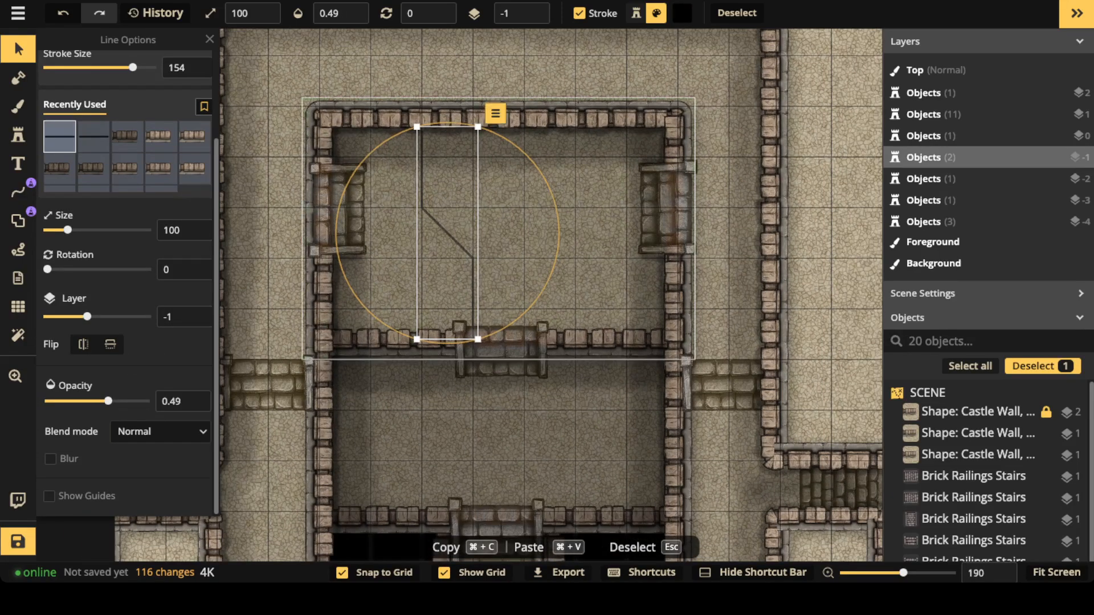
{"action": "key", "text": "super+v"}
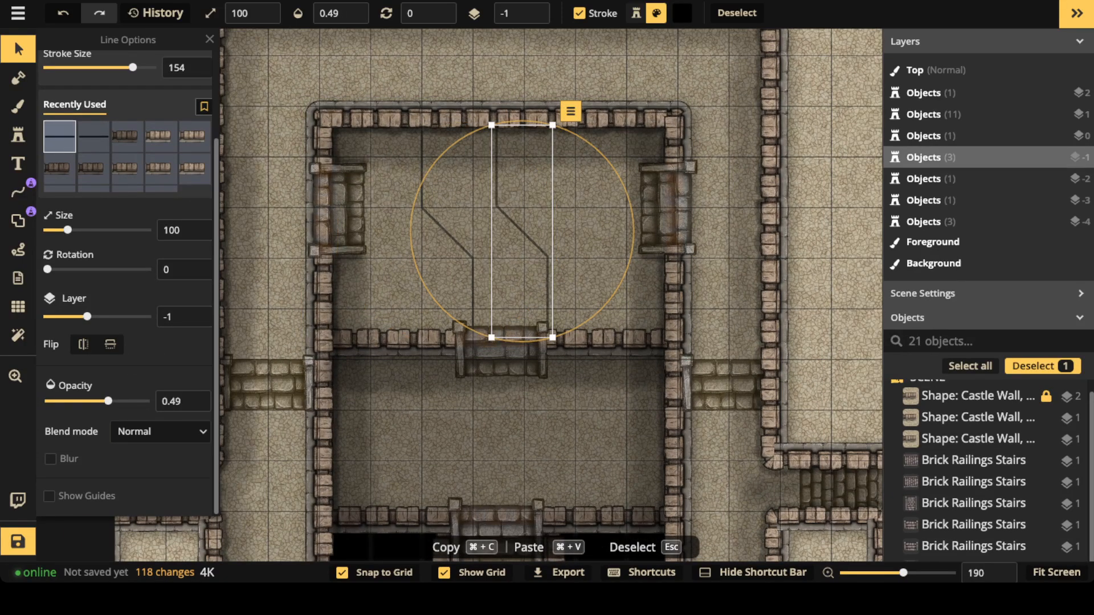
{"action": "left_click", "coordinate": [83, 344]}
{"action": "left_click_drag", "start_coordinate": [522, 232], "coordinate": [550, 233]}
{"action": "scroll", "coordinate": [533, 238], "scroll_direction": "down", "scroll_amount": 3}
{"action": "left_click_drag", "start_coordinate": [483, 245], "coordinate": [496, 140]}
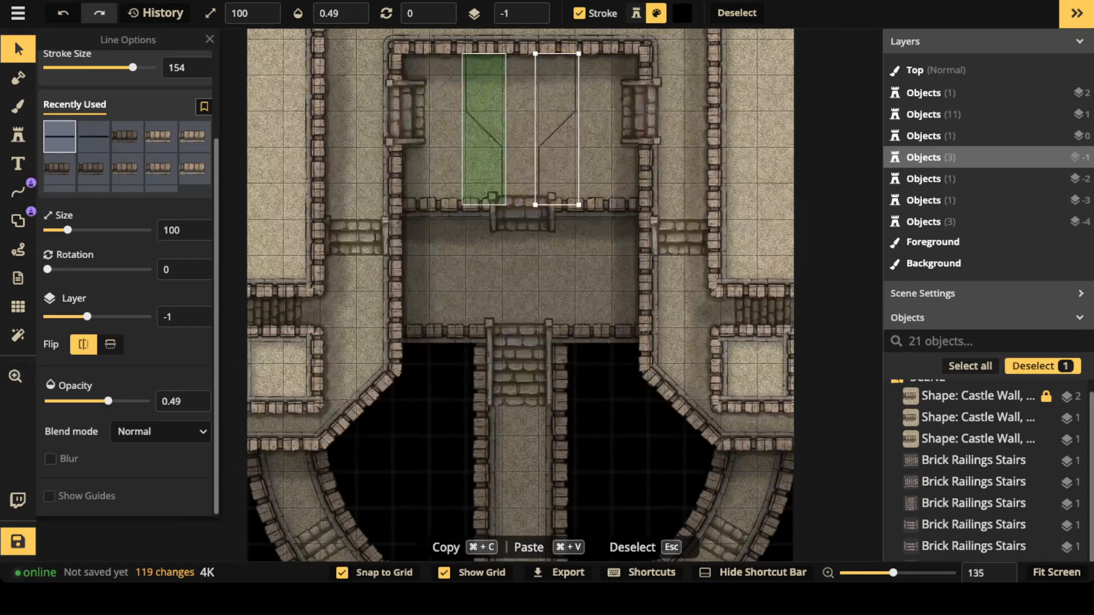
- Duplicate both mirrored lines together, rotate the copies 180 degrees and align them with the grid in the lower courtyard
{"action": "left_click", "coordinate": [496, 140], "text": "shift"}
{"action": "key", "text": "super+c"}
{"action": "key", "text": "super+v"}
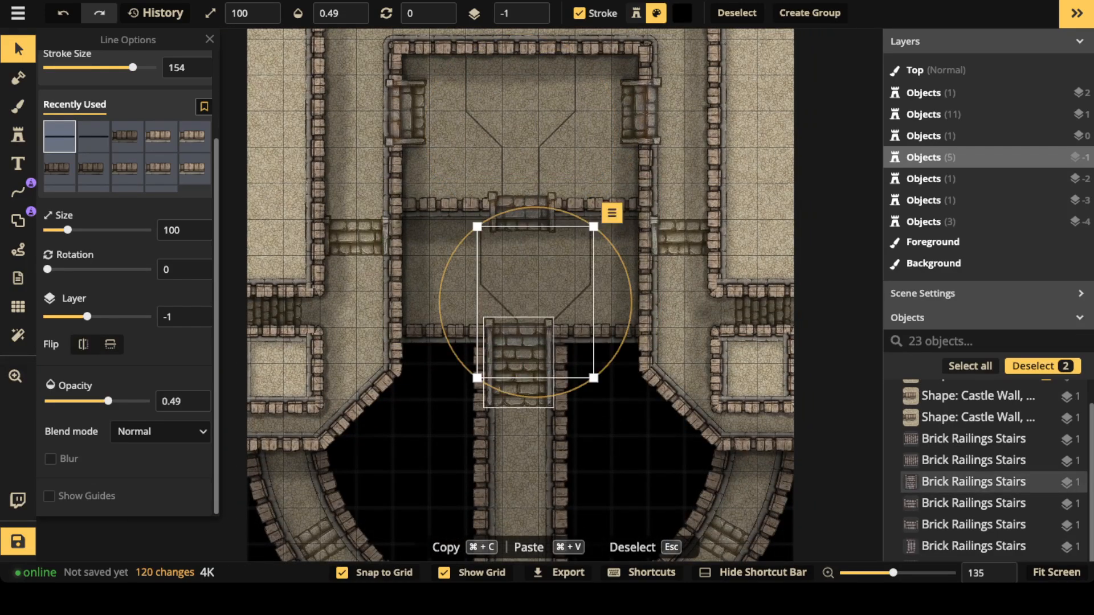
{"action": "left_click_drag", "start_coordinate": [530, 397], "coordinate": [541, 207]}
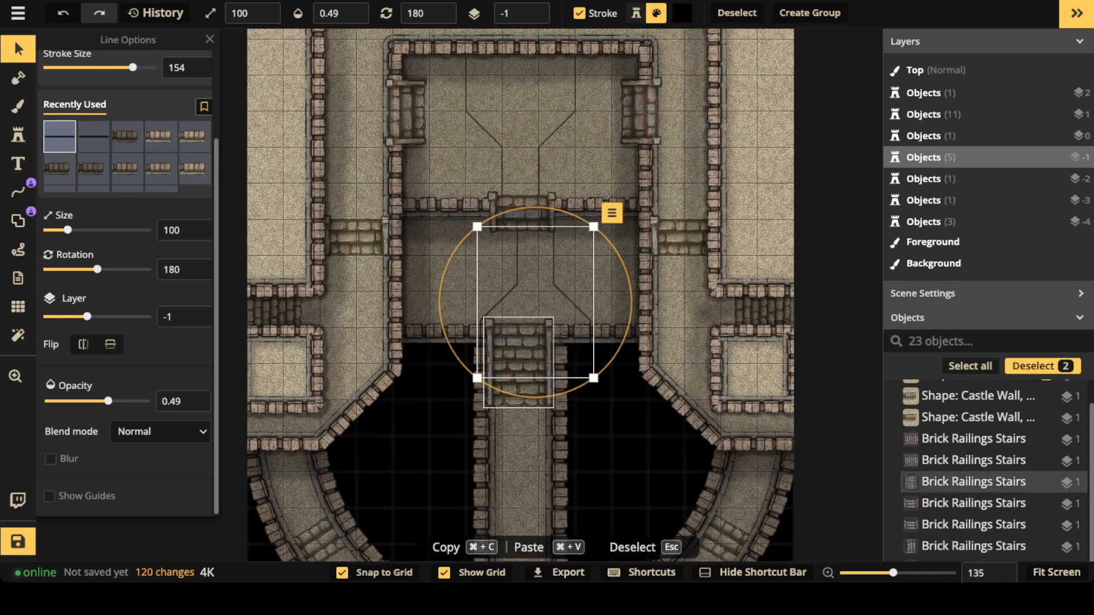
{"action": "left_click_drag", "start_coordinate": [528, 338], "coordinate": [512, 290]}
{"action": "key", "text": "Escape"}
{"action": "scroll", "coordinate": [473, 172], "scroll_direction": "down", "scroll_amount": 2}
{"action": "left_click_drag", "start_coordinate": [473, 172], "coordinate": [471, 208]}
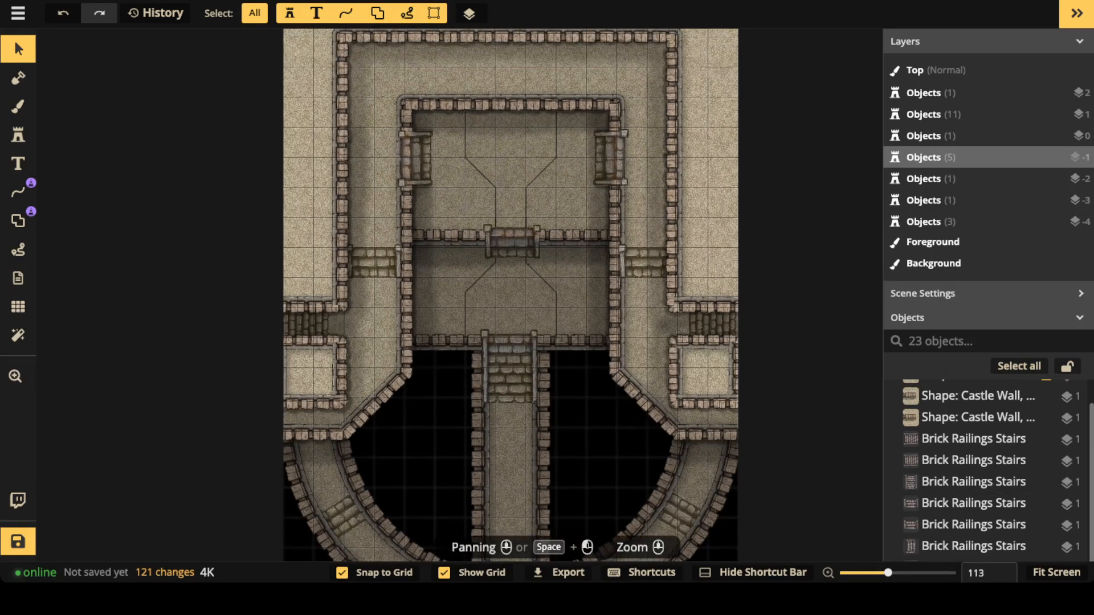
- Draw a second Pen line in the upper courtyard, from the left wall inward, up and diagonally past the left stairs to the far wall
{"action": "scroll", "coordinate": [418, 183], "scroll_direction": "up", "scroll_amount": 3}
{"action": "left_click", "coordinate": [17, 193]}
{"action": "scroll", "coordinate": [437, 209], "scroll_direction": "up", "scroll_amount": 4}
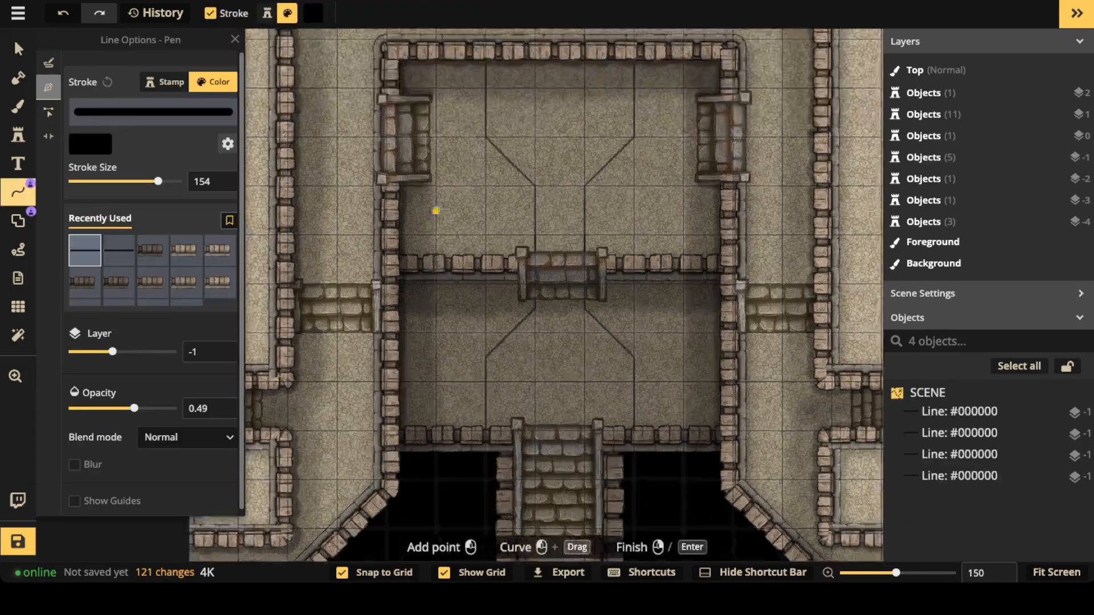
{"action": "left_click", "coordinate": [381, 238]}
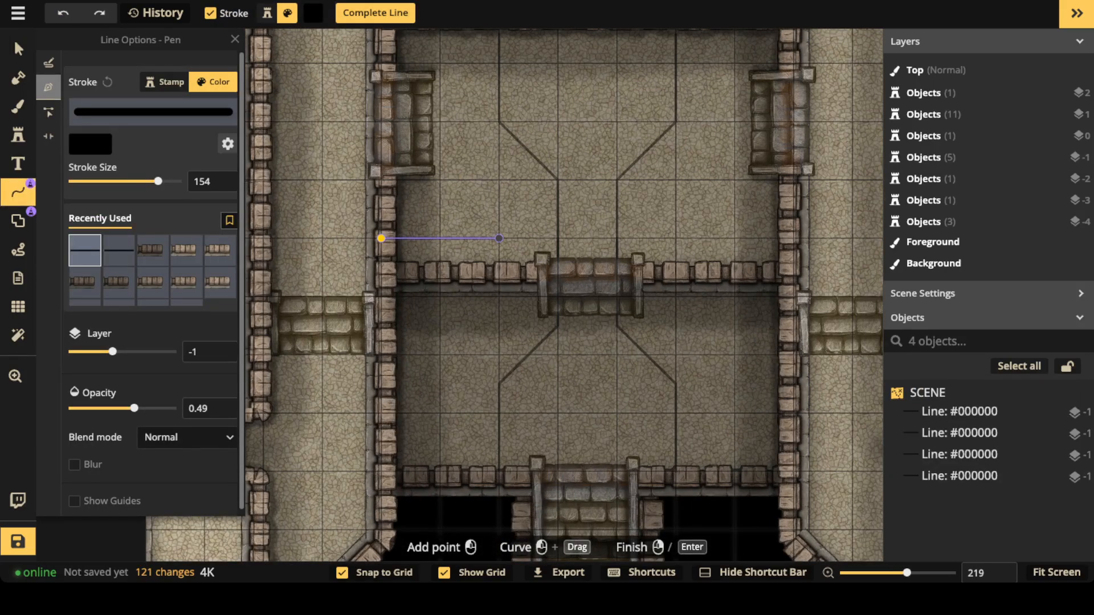
{"action": "left_click", "coordinate": [499, 180]}
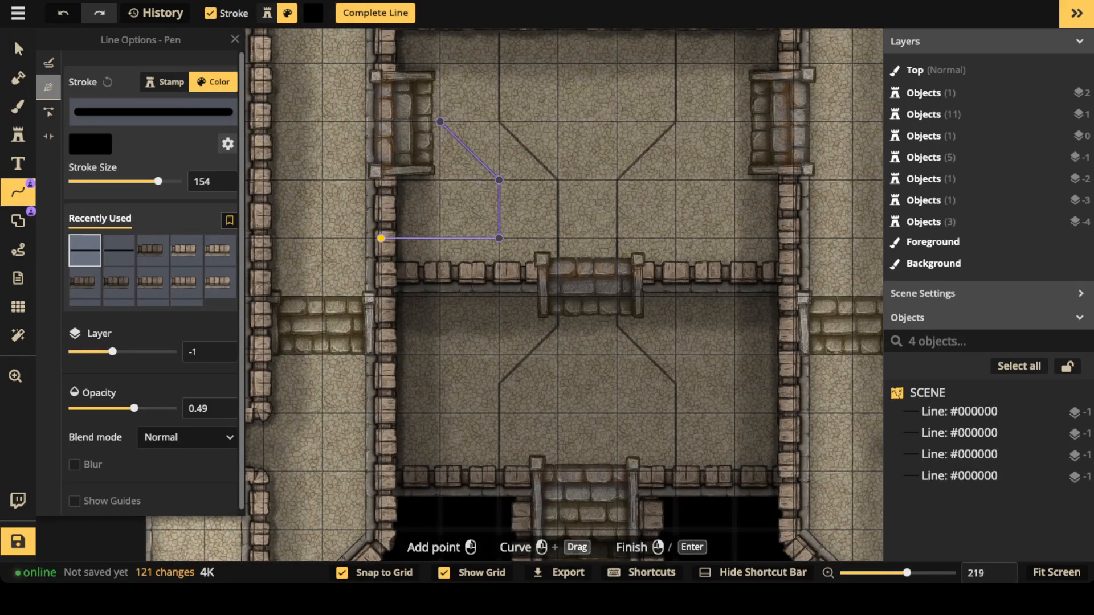
{"action": "left_click_drag", "start_coordinate": [440, 64], "coordinate": [439, 159]}
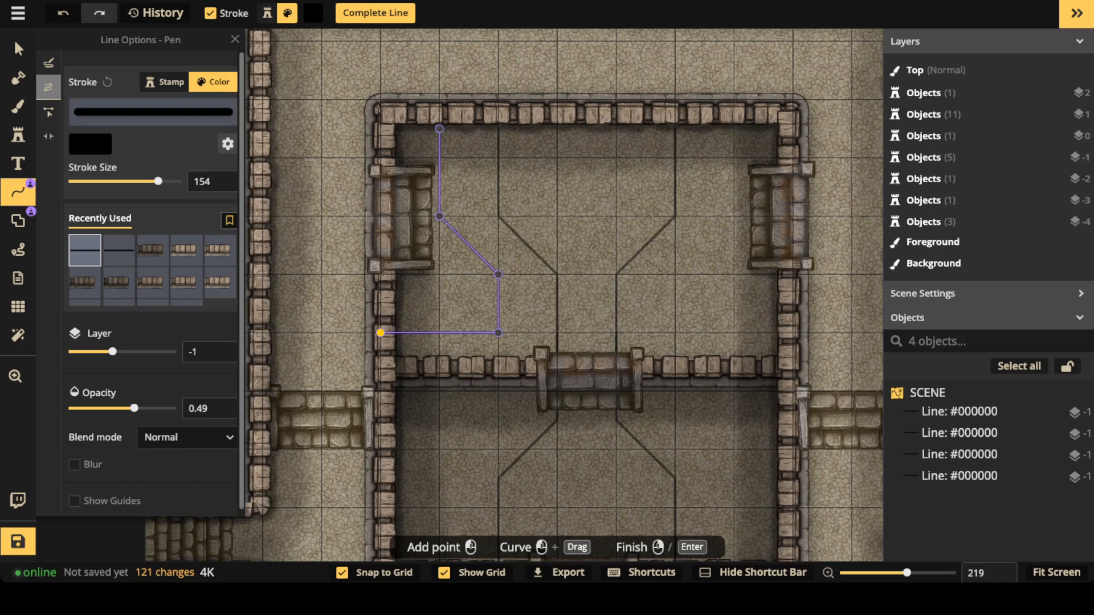
{"action": "left_click", "coordinate": [381, 332]}
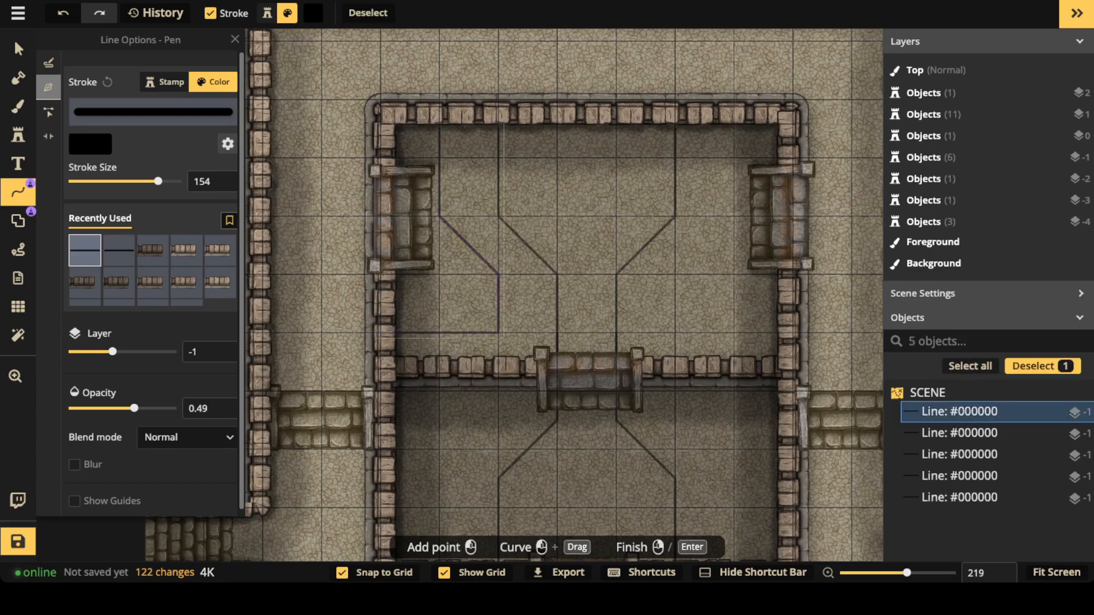
{"action": "scroll", "coordinate": [321, 159], "scroll_direction": "down", "scroll_amount": 1}
- Duplicate the outer left courtyard line, flip the copy horizontally and place it beside the right-hand stairs
{"action": "left_click", "coordinate": [18, 49]}
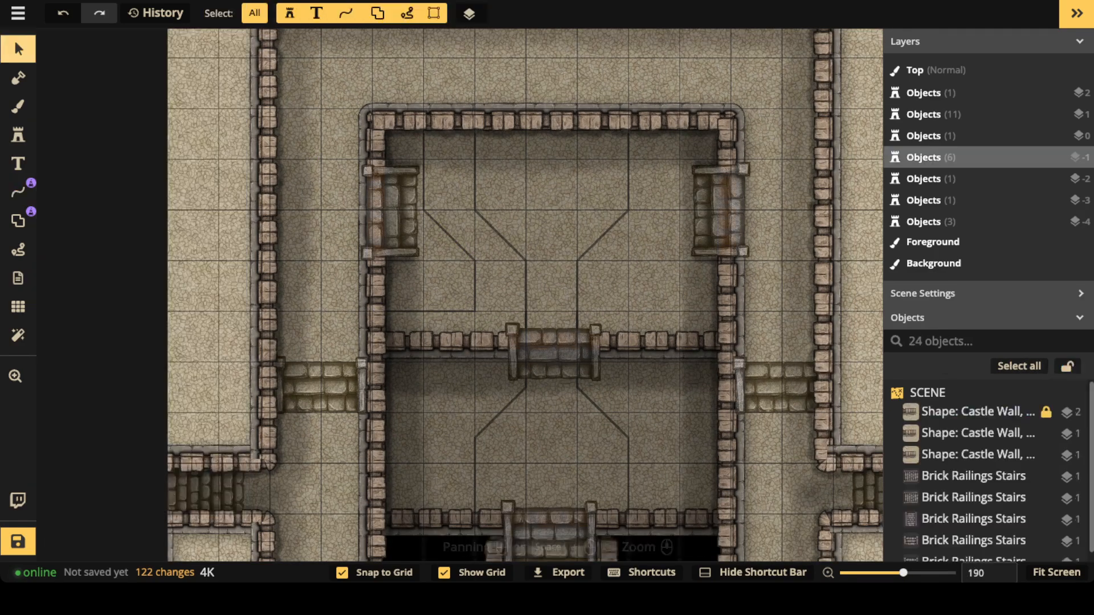
{"action": "left_click_drag", "start_coordinate": [484, 234], "coordinate": [451, 223]}
{"action": "left_click", "coordinate": [426, 237]}
{"action": "key", "text": "super+c"}
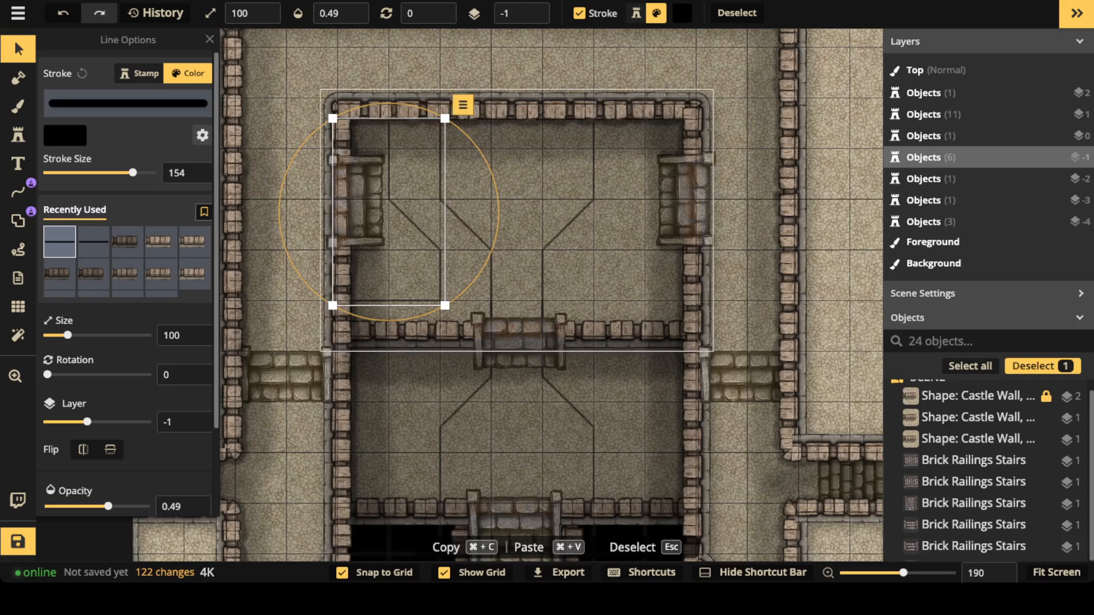
{"action": "key", "text": "super+v"}
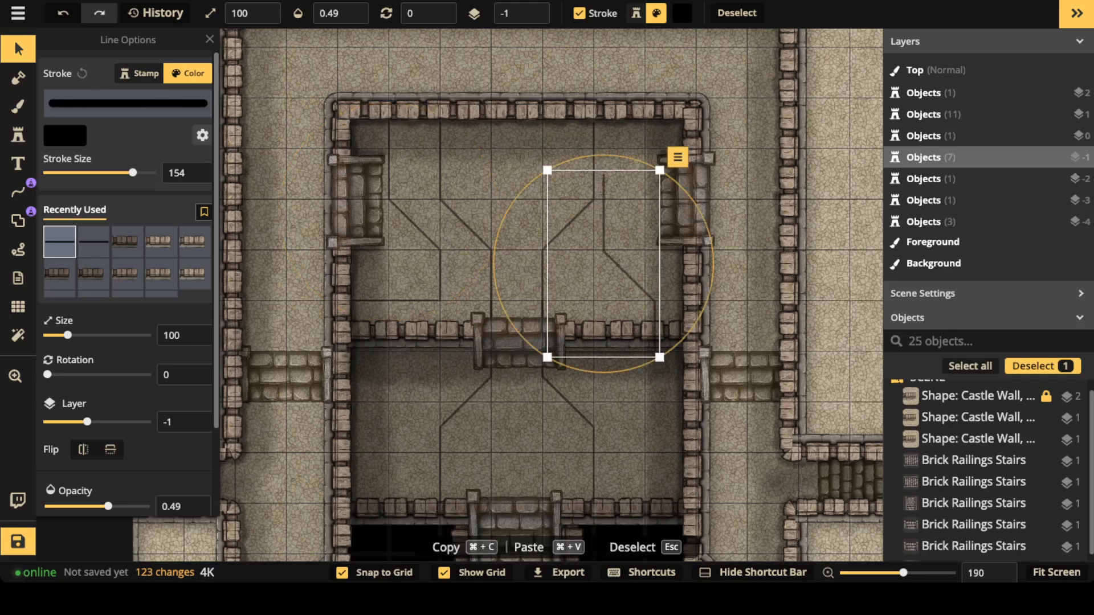
{"action": "left_click", "coordinate": [84, 450]}
{"action": "left_click_drag", "start_coordinate": [579, 276], "coordinate": [622, 210]}
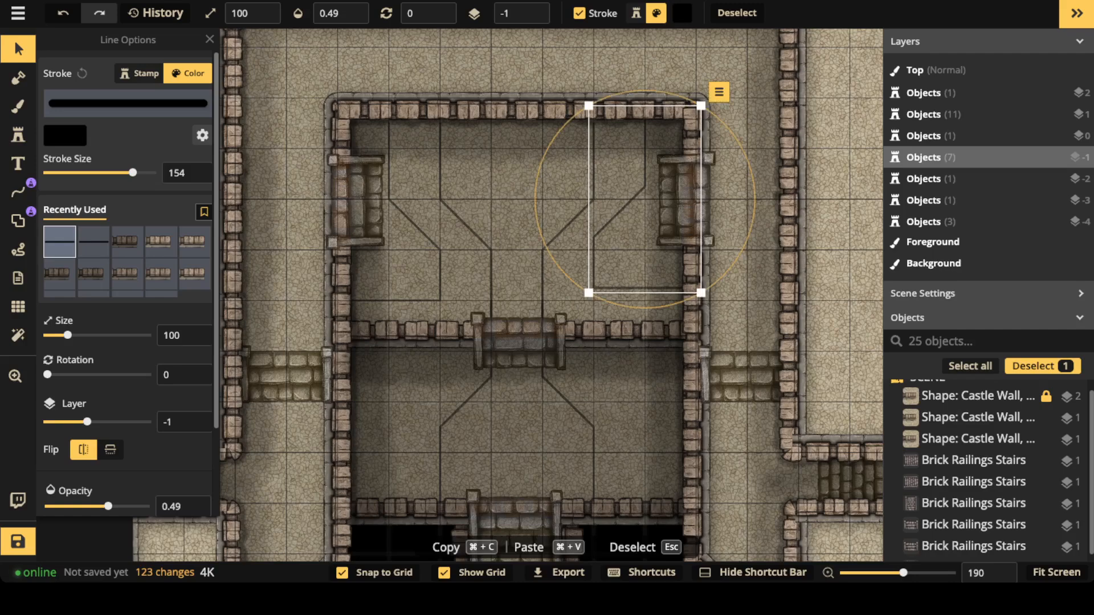
- Nudge the mirrored outer line down in small increments until it lines up with the grid and its left counterpart
{"action": "key", "text": "Down"}
{"action": "key", "text": "Down"}
{"action": "key", "text": "Down"}
{"action": "key", "text": "Down"}
{"action": "key", "text": "Down"}
{"action": "key", "text": "Down"}
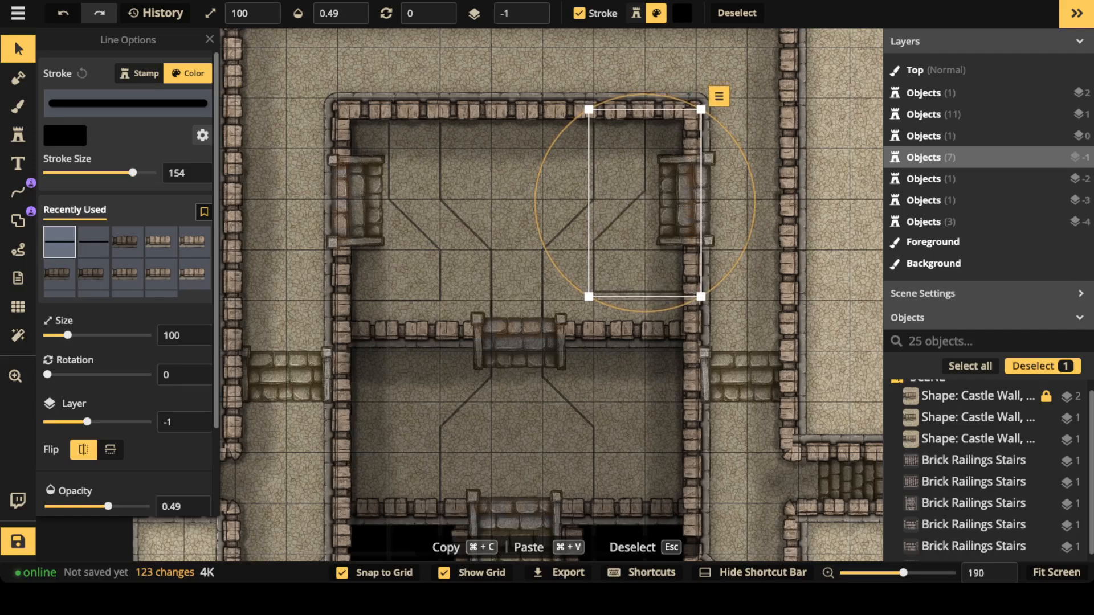
{"action": "key", "text": "Down"}
{"action": "key", "text": "Down"}
{"action": "key", "text": "Down"}
{"action": "key", "text": "Down"}
{"action": "key", "text": "Down"}
{"action": "key", "text": "Down"}
{"action": "key", "text": "Down"}
{"action": "key", "text": "Down"}
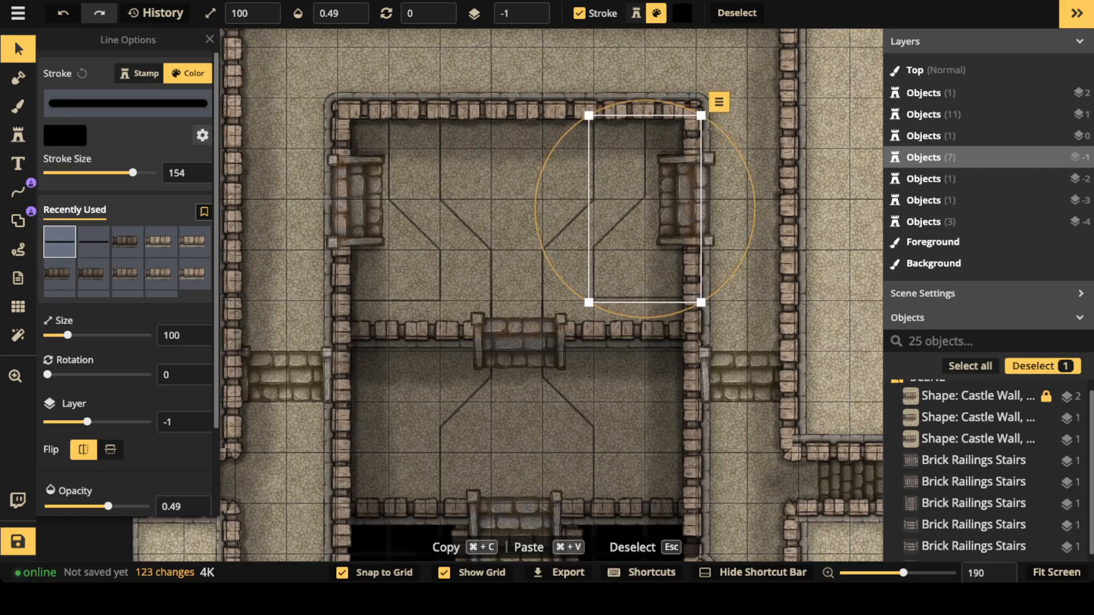
{"action": "key", "text": "Escape"}
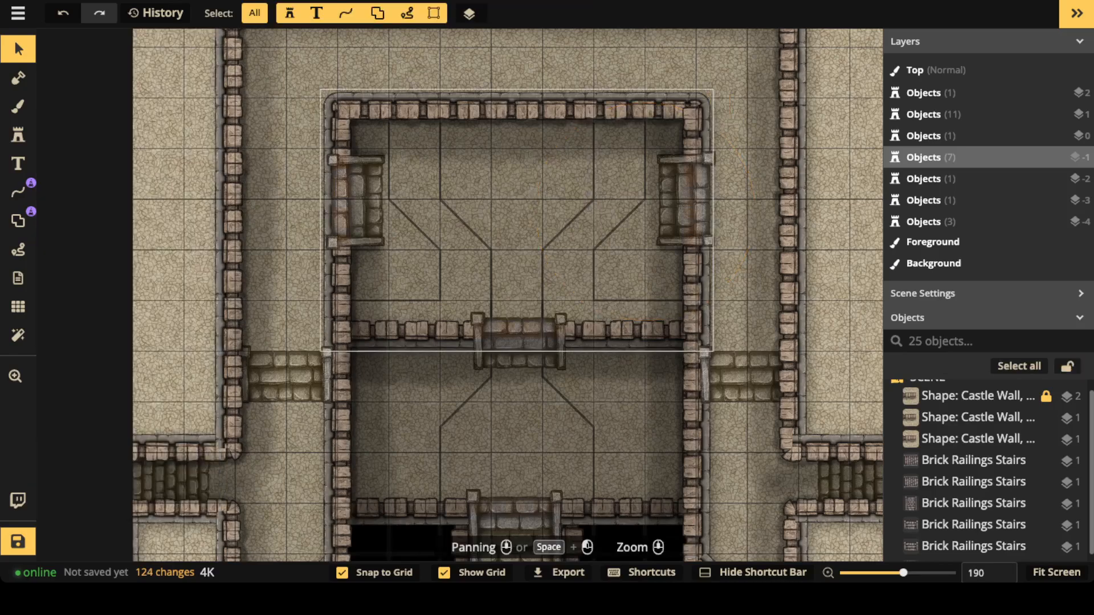
- Draw a short Pen line in the lower courtyard from the left wall one square inward, then diagonally up to the dividing wall
{"action": "scroll", "coordinate": [516, 295], "scroll_direction": "down", "scroll_amount": 2}
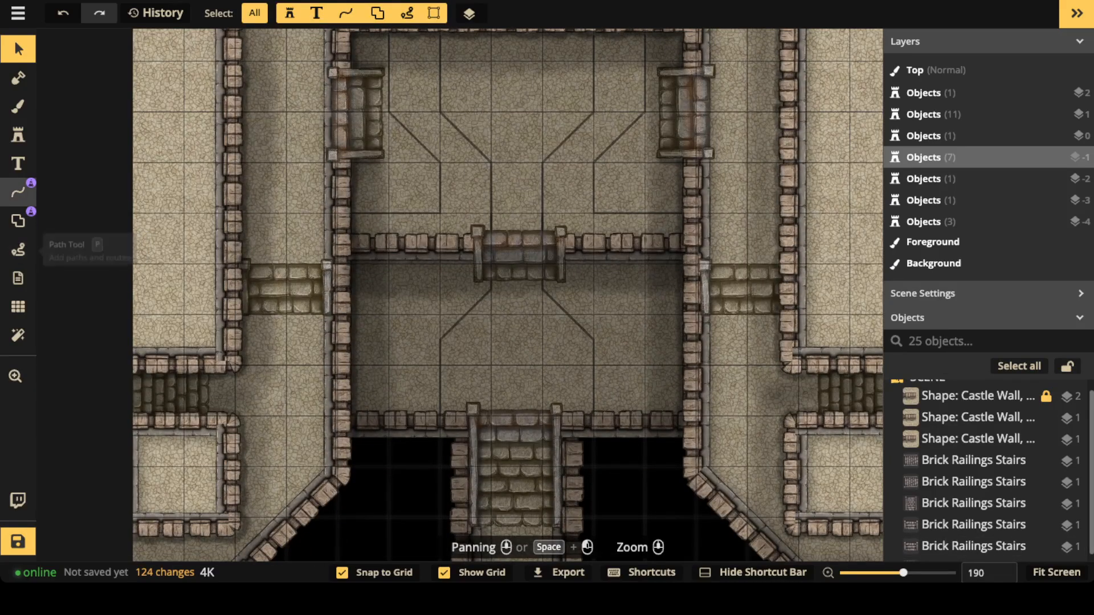
{"action": "left_click", "coordinate": [18, 192]}
{"action": "left_click", "coordinate": [440, 264]}
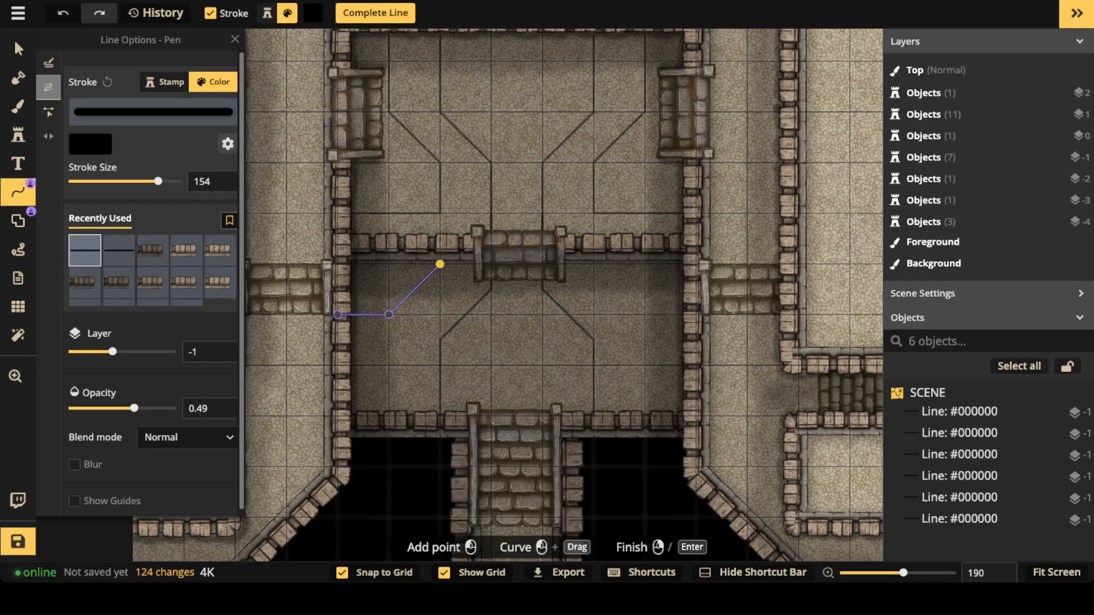
{"action": "key", "text": "Return"}
- Duplicate the short lower courtyard line, flip the copy horizontally and place it against the opposite wall
{"action": "left_click", "coordinate": [18, 49]}
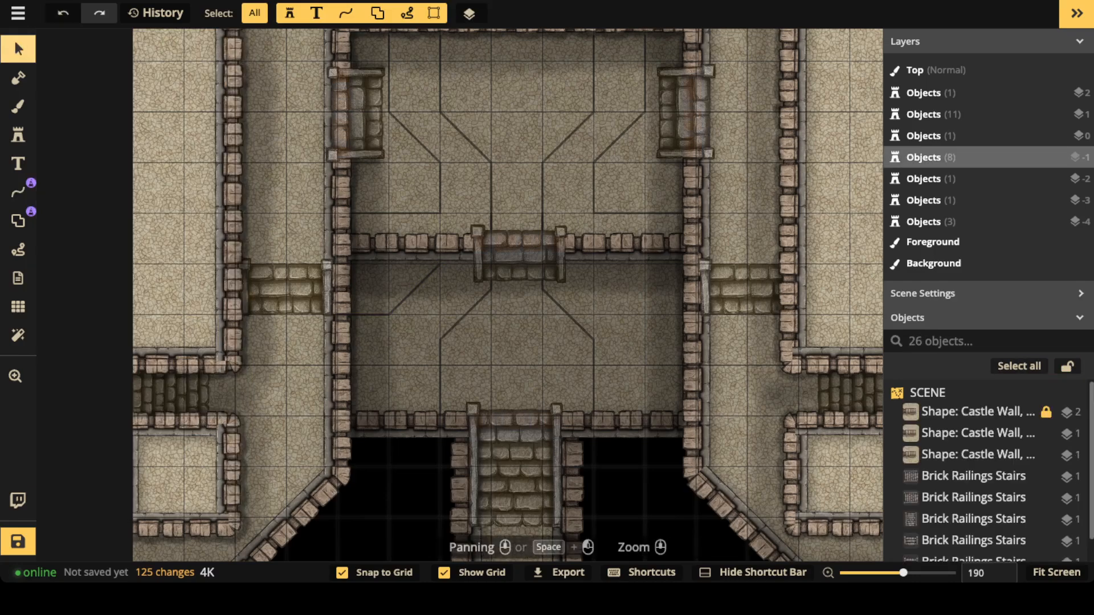
{"action": "left_click", "coordinate": [414, 291]}
{"action": "key", "text": "ctrl+v"}
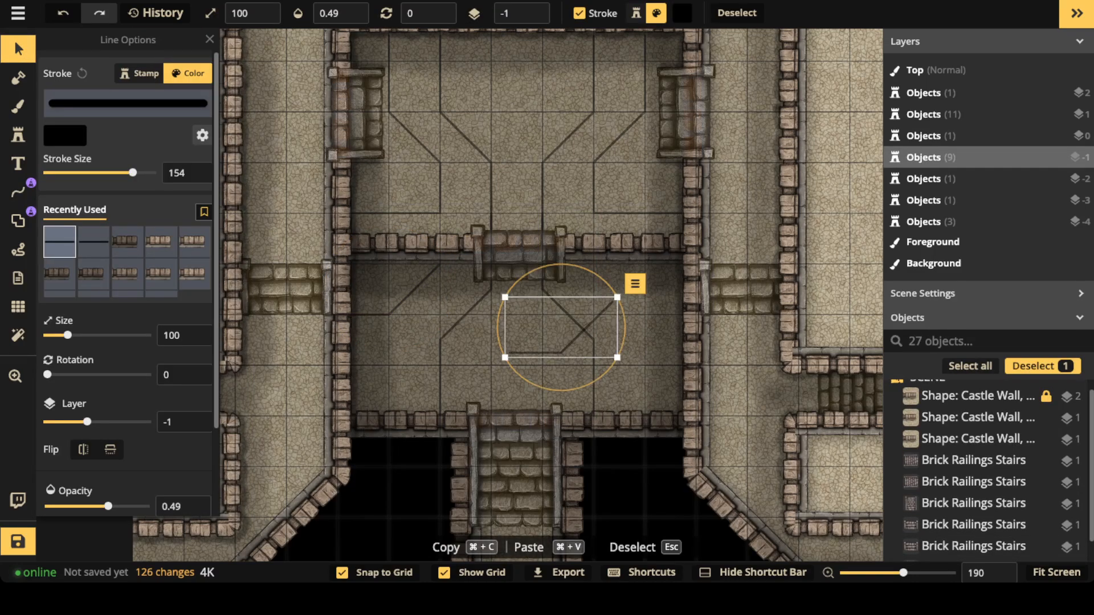
{"action": "left_click", "coordinate": [83, 450]}
{"action": "left_click_drag", "start_coordinate": [570, 337], "coordinate": [654, 298]}
{"action": "key", "text": "Escape"}
{"action": "scroll", "coordinate": [597, 240], "scroll_direction": "down", "scroll_amount": 5}
{"action": "left_click_drag", "start_coordinate": [596, 220], "coordinate": [482, 267]}
{"action": "scroll", "coordinate": [553, 289], "scroll_direction": "up", "scroll_amount": 2}
{"action": "scroll", "coordinate": [539, 269], "scroll_direction": "up", "scroll_amount": 4}
{"action": "scroll", "coordinate": [493, 185], "scroll_direction": "down", "scroll_amount": 5}
{"action": "scroll", "coordinate": [212, 175], "scroll_direction": "up", "scroll_amount": 1}
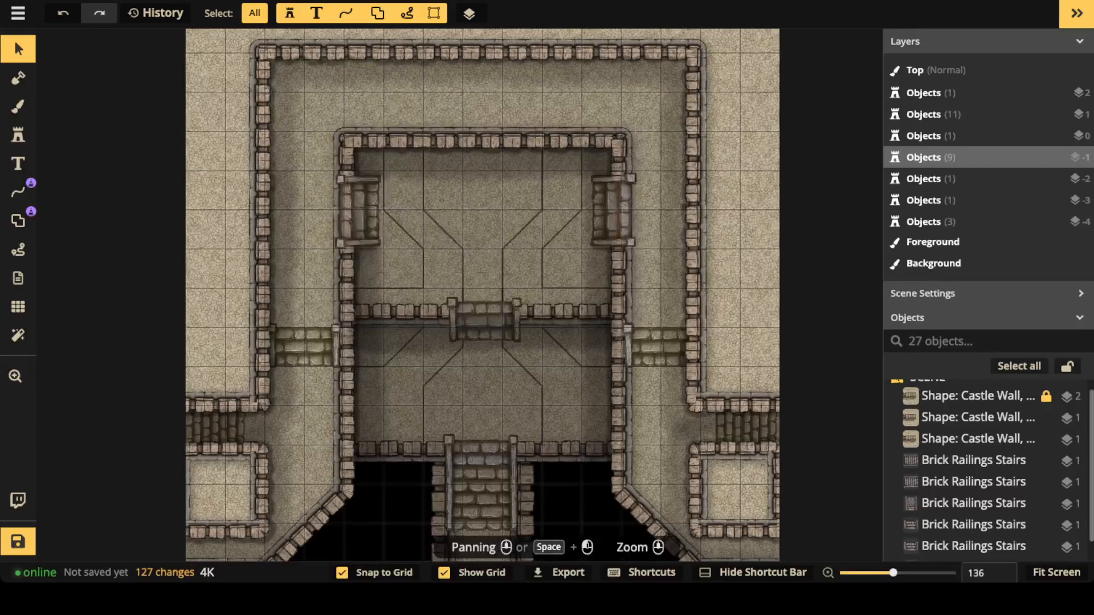
- Draw a pen line with a downward V-shaped tip from the north wall into the centre of the upper room's floor
{"action": "left_click", "coordinate": [18, 193]}
{"action": "left_click", "coordinate": [463, 144]}
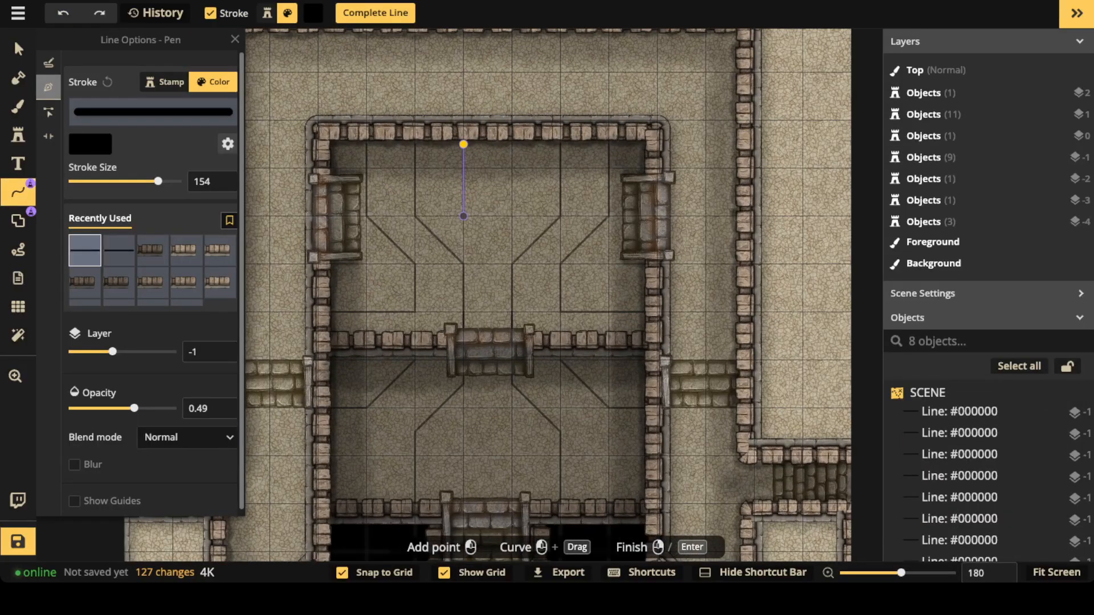
{"action": "left_click", "coordinate": [487, 240]}
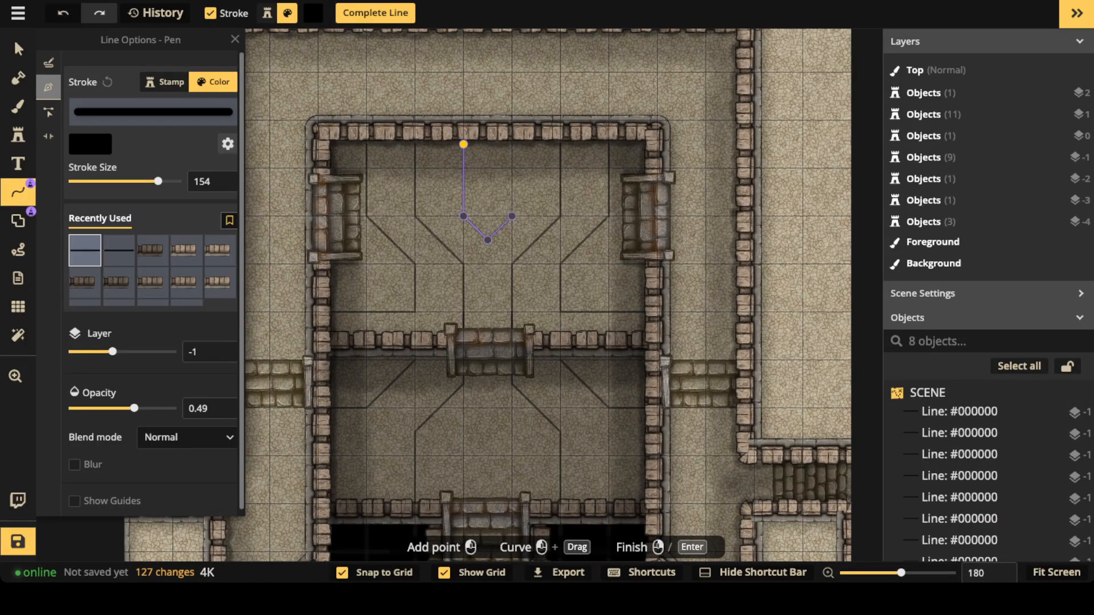
{"action": "left_click", "coordinate": [463, 144]}
- Draw a pen line with an upward-pointing tip on the lower room's floor, starting and ending at the entrance stairs
{"action": "scroll", "coordinate": [481, 214], "scroll_direction": "down", "scroll_amount": 3}
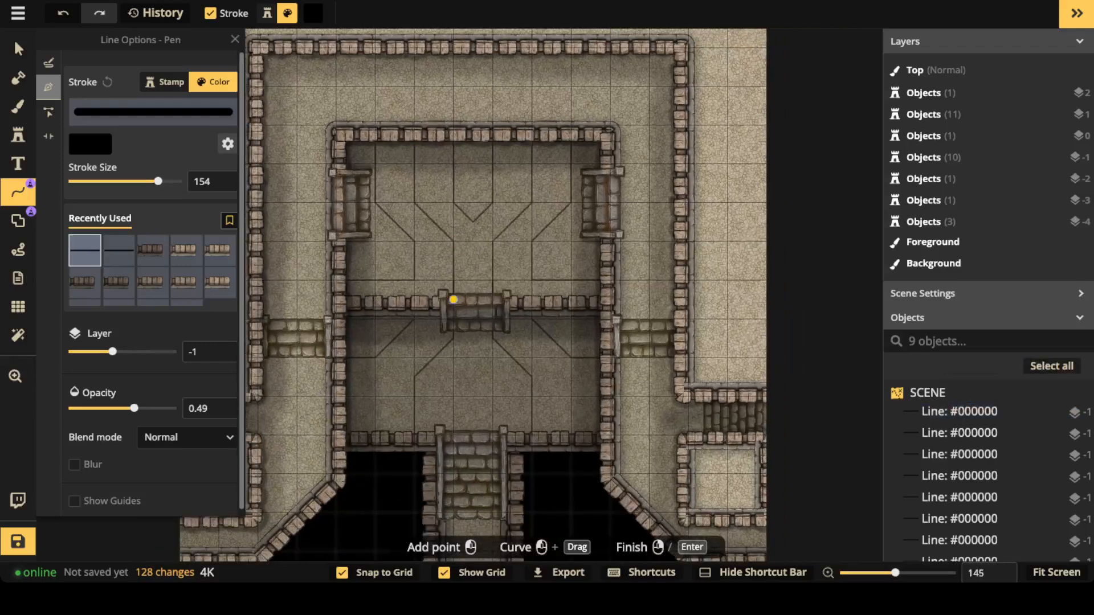
{"action": "left_click", "coordinate": [462, 272]}
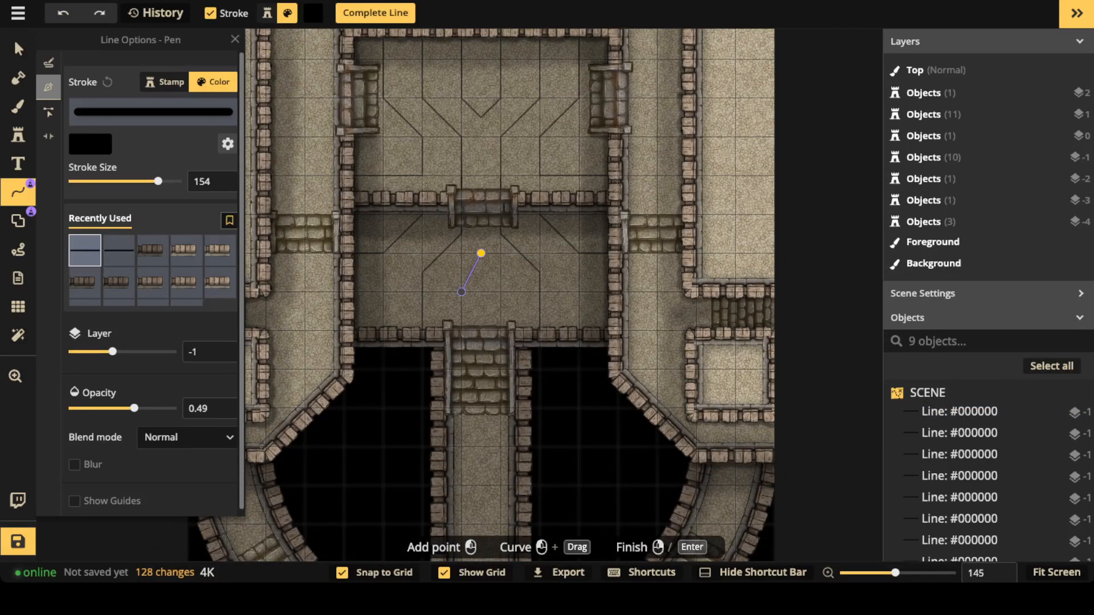
{"action": "key", "text": "Escape"}
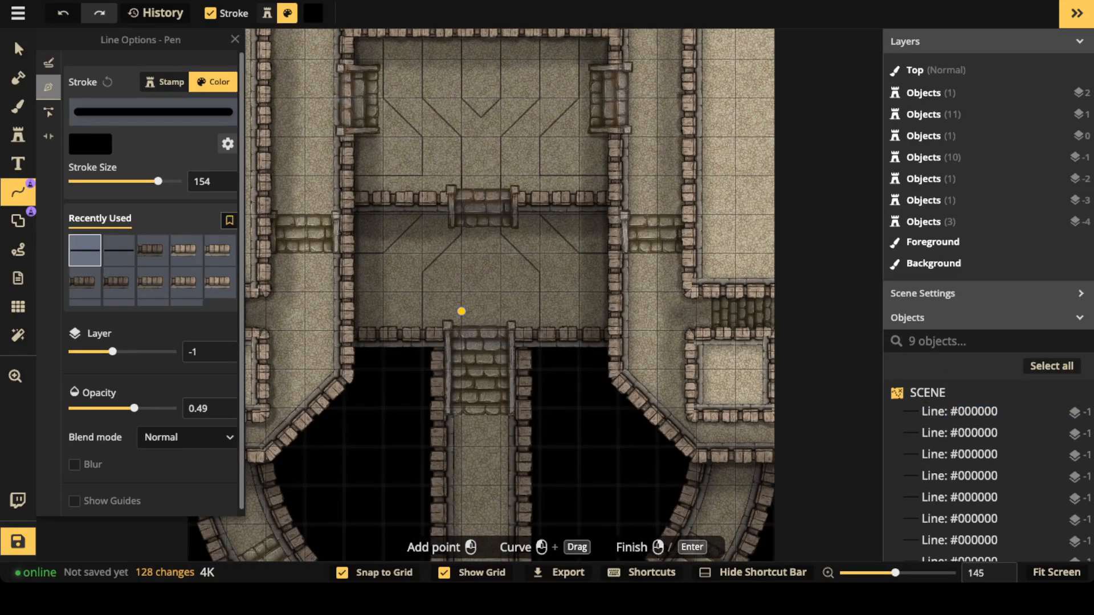
{"action": "left_click", "coordinate": [461, 292]}
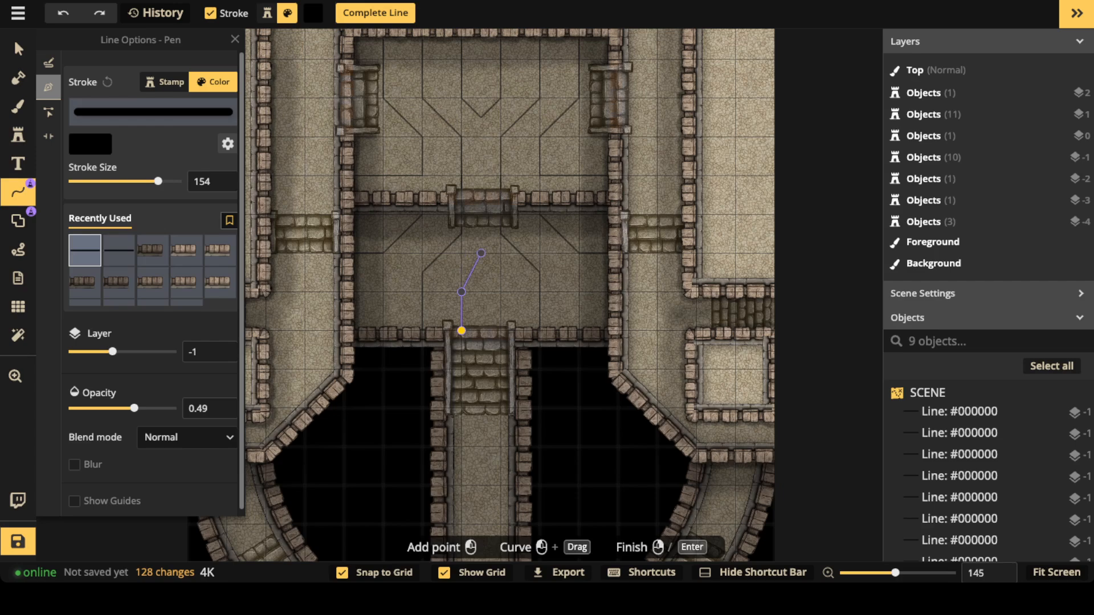
{"action": "left_click", "coordinate": [482, 253]}
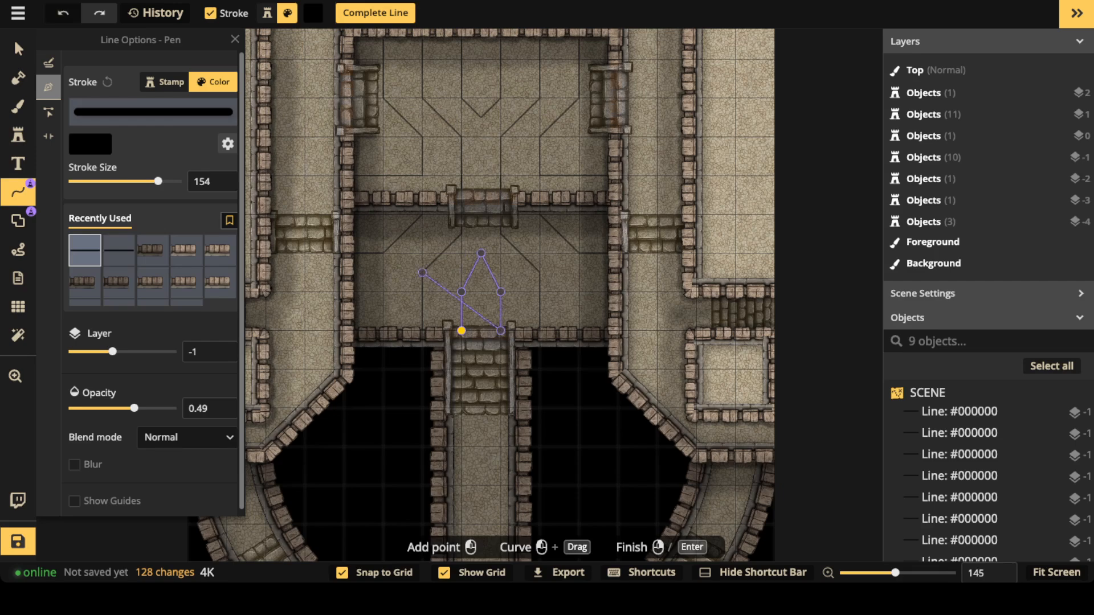
{"action": "key", "text": "Return"}
- Review the fill textures available for pen-drawn shapes and set the shape fill's brightness to 70
{"action": "left_click_drag", "start_coordinate": [422, 118], "coordinate": [435, 261]}
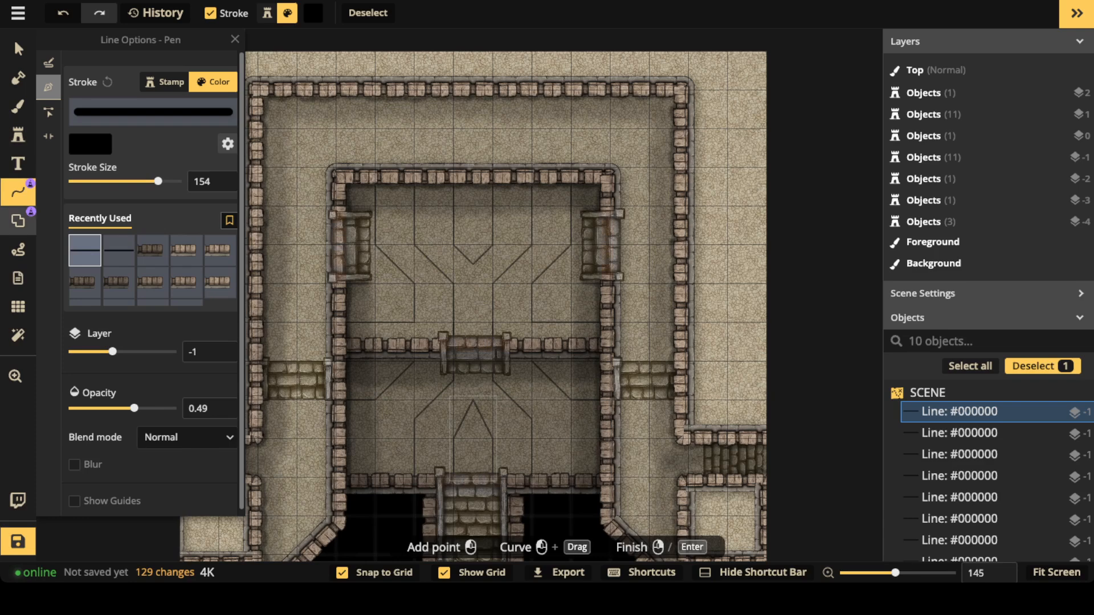
{"action": "left_click", "coordinate": [18, 220]}
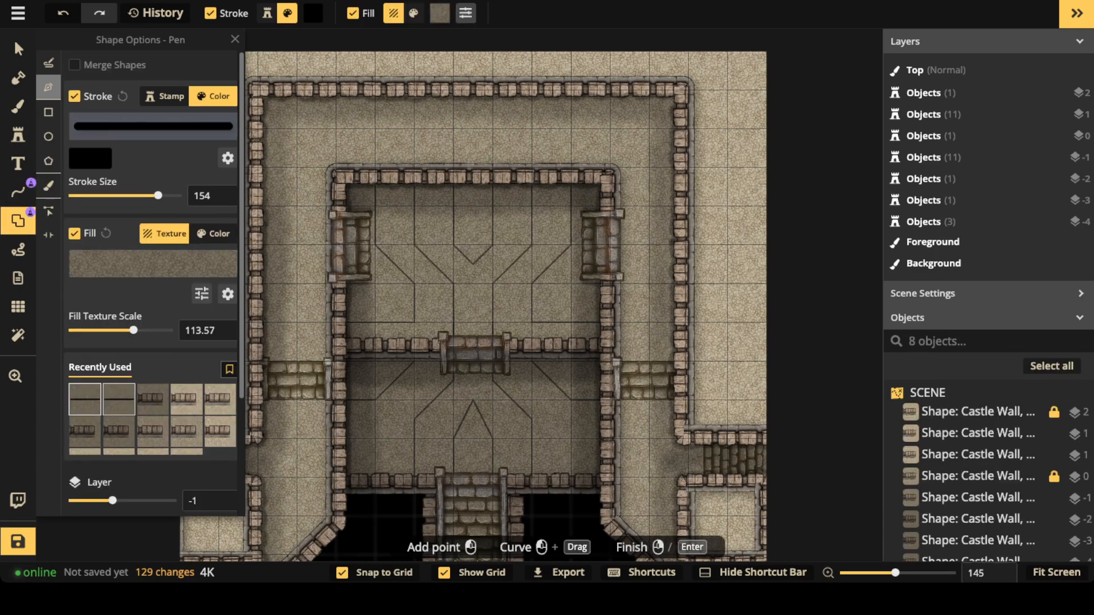
{"action": "left_click", "coordinate": [153, 263]}
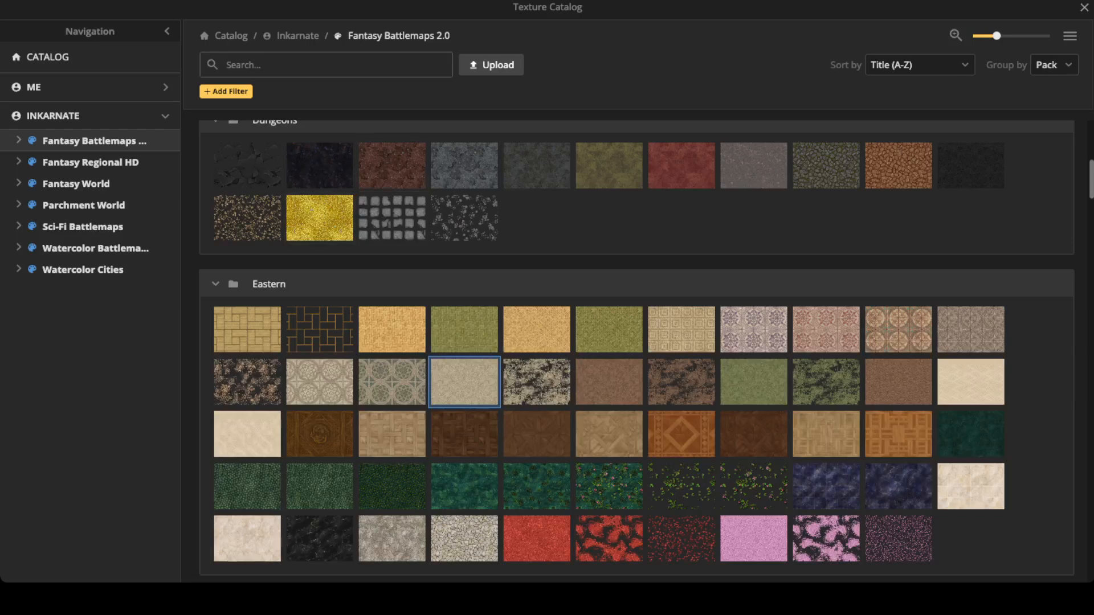
{"action": "scroll", "coordinate": [319, 263], "scroll_direction": "down", "scroll_amount": 4}
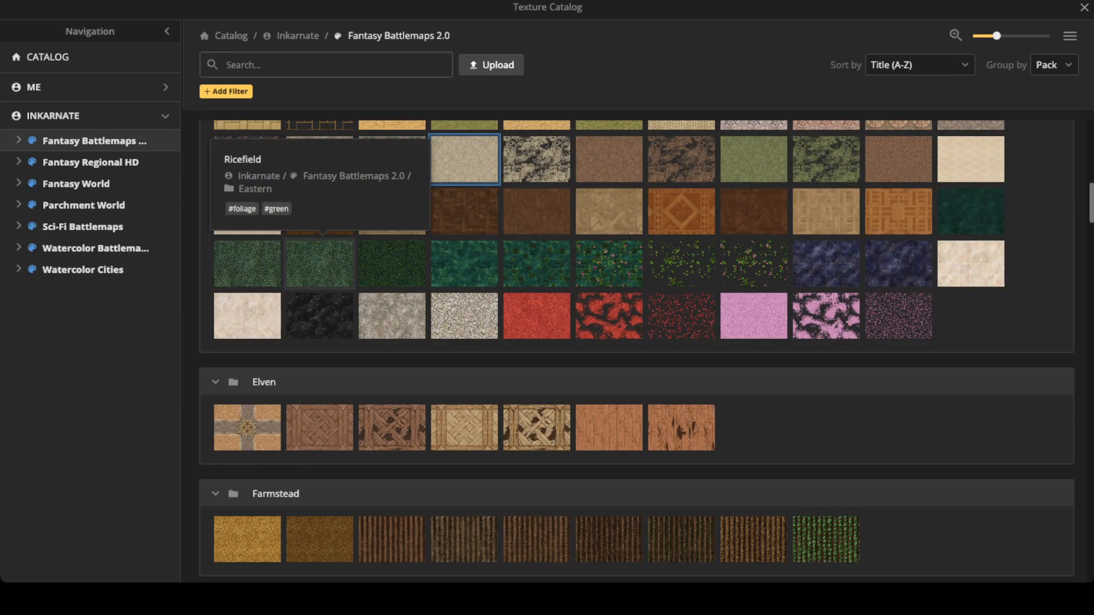
{"action": "scroll", "coordinate": [320, 228], "scroll_direction": "up", "scroll_amount": 1}
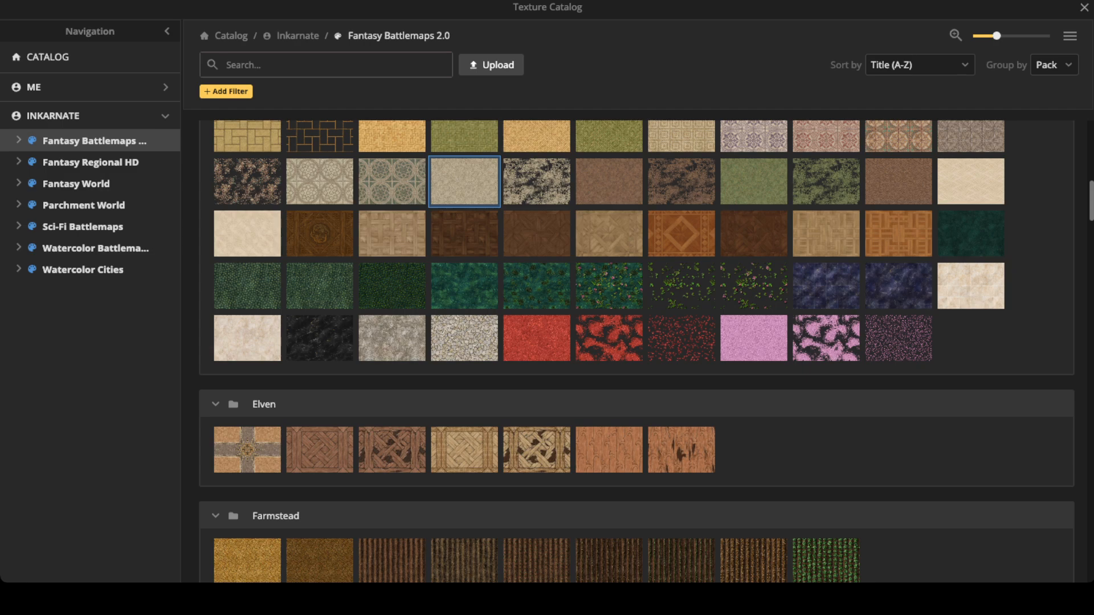
{"action": "scroll", "coordinate": [342, 257], "scroll_direction": "up", "scroll_amount": 7}
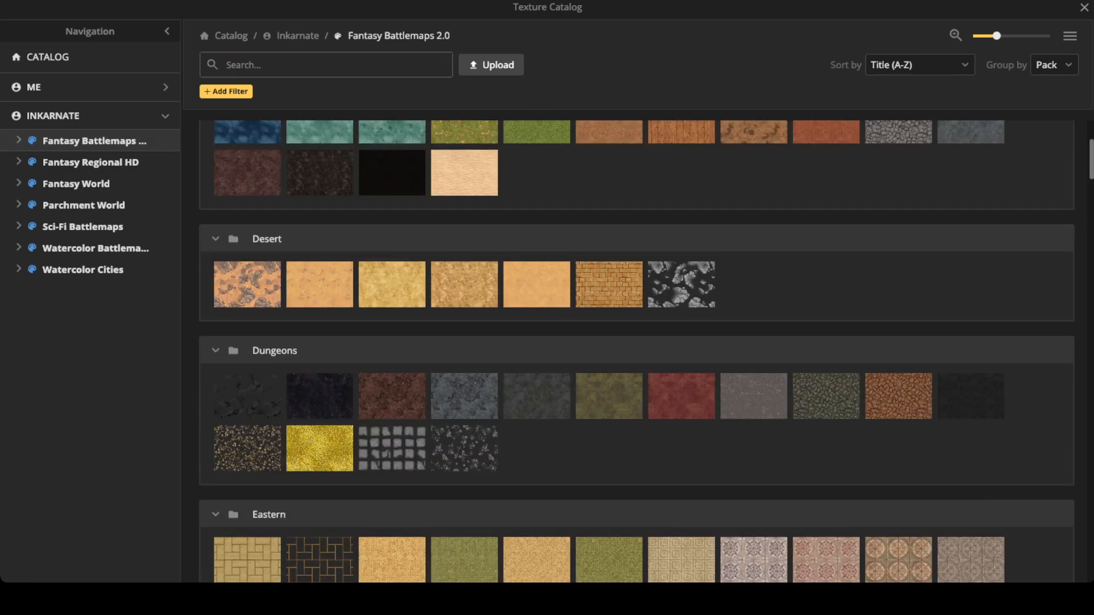
{"action": "scroll", "coordinate": [637, 342], "scroll_direction": "up", "scroll_amount": 3}
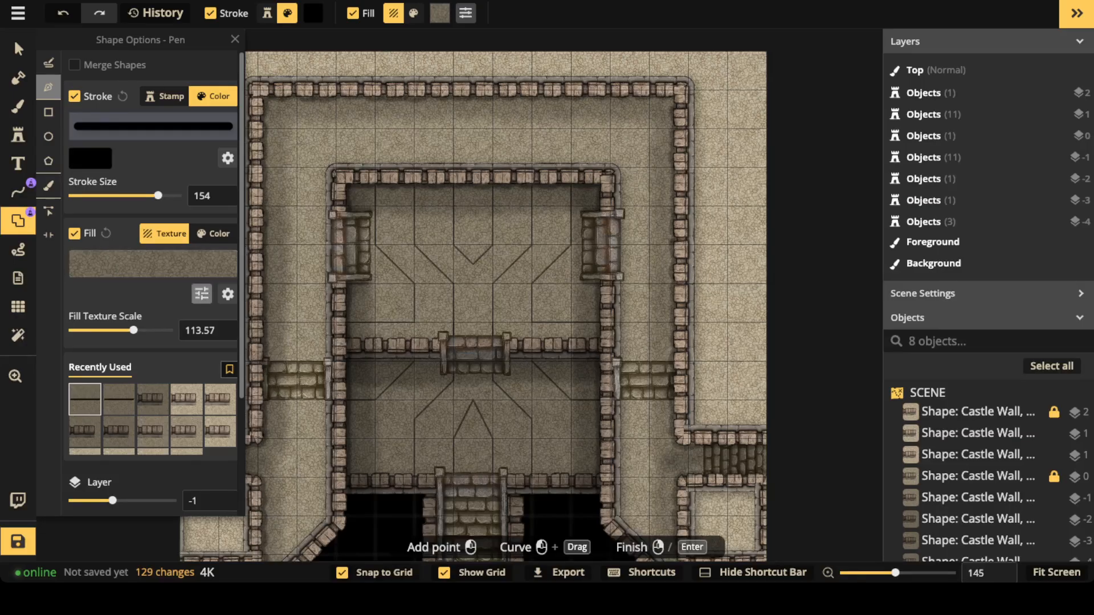
{"action": "left_click", "coordinate": [202, 294]}
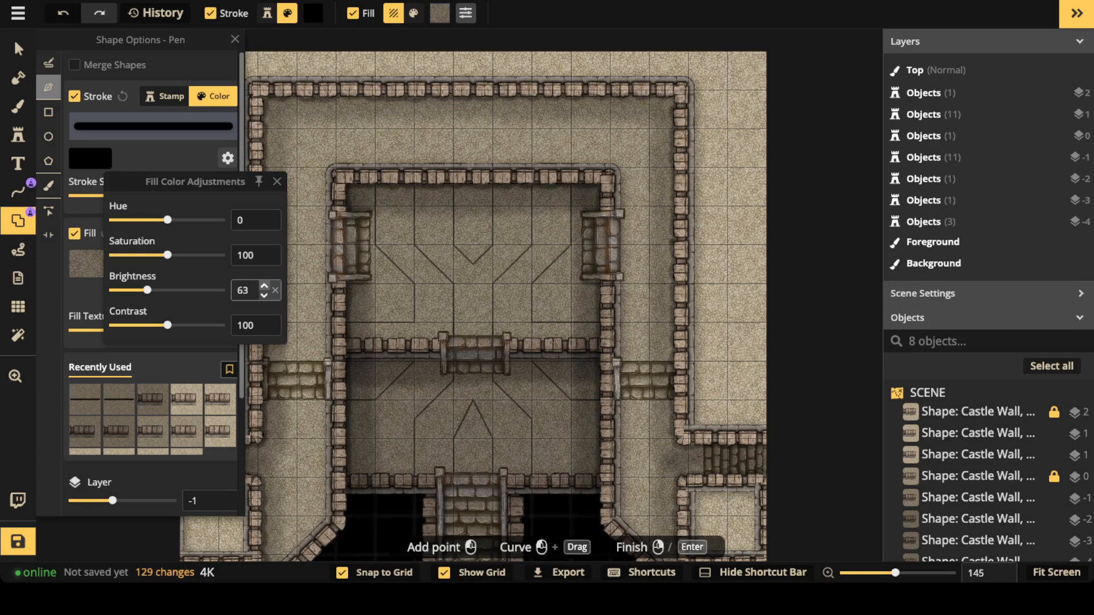
{"action": "left_click", "coordinate": [264, 284]}
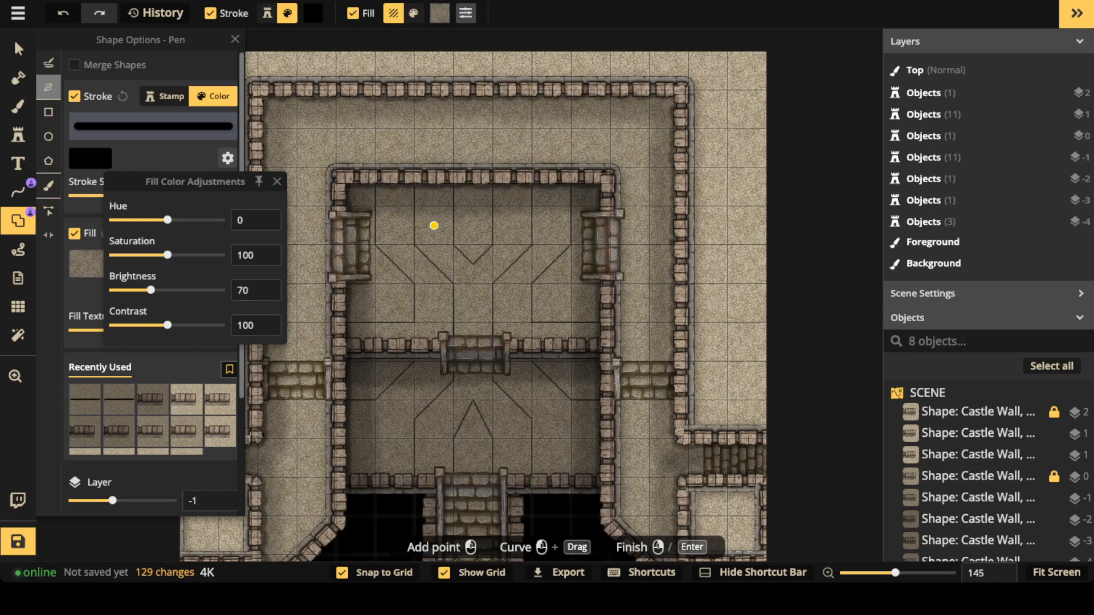
- Trace the V-tipped outline at the upper room's north wall as a closed pen shape and add it to the map
{"action": "left_click", "coordinate": [454, 187]}
{"action": "left_click", "coordinate": [454, 245]}
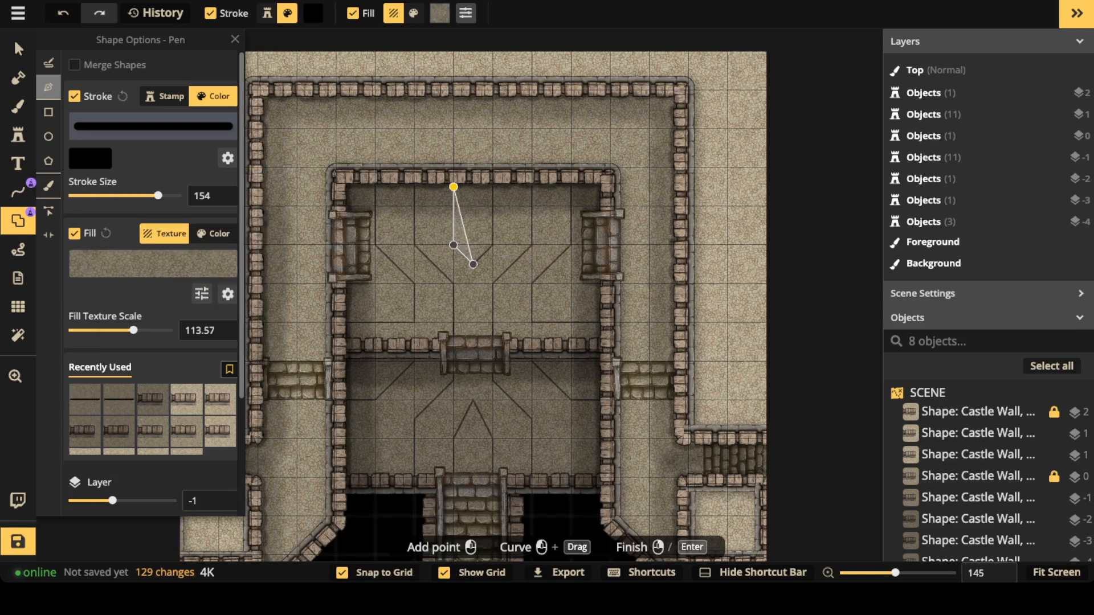
{"action": "left_click", "coordinate": [473, 264]}
{"action": "left_click", "coordinate": [493, 245]}
{"action": "left_click", "coordinate": [493, 187]}
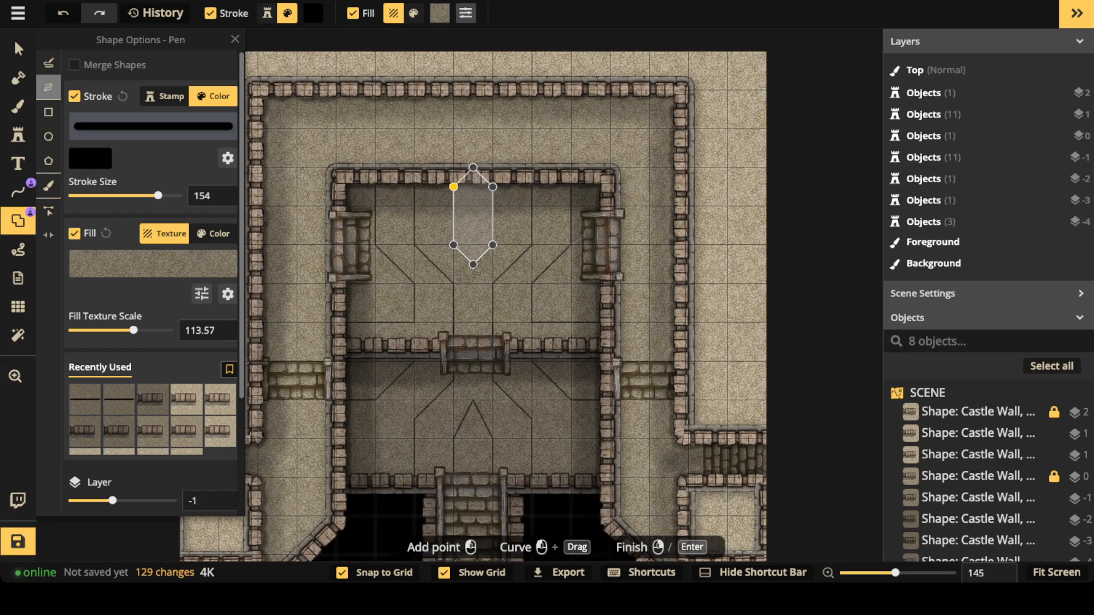
{"action": "left_click", "coordinate": [493, 167]}
{"action": "left_click", "coordinate": [453, 187]}
{"action": "left_click", "coordinate": [438, 290]}
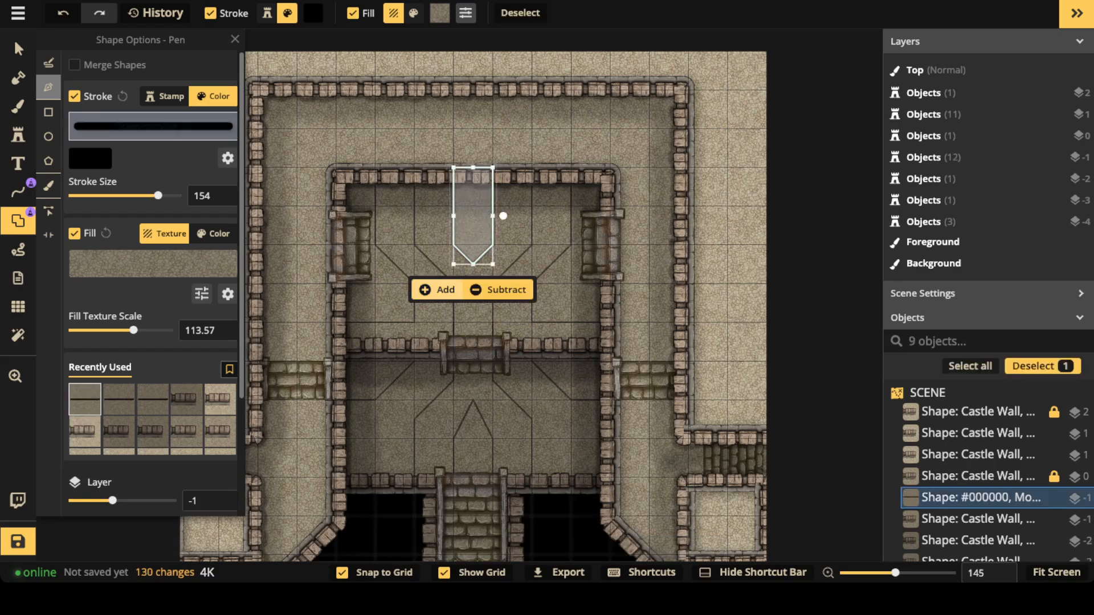
- Set the V-tipped floor shape to layer -1 with an opacity of 1
{"action": "left_click", "coordinate": [19, 49]}
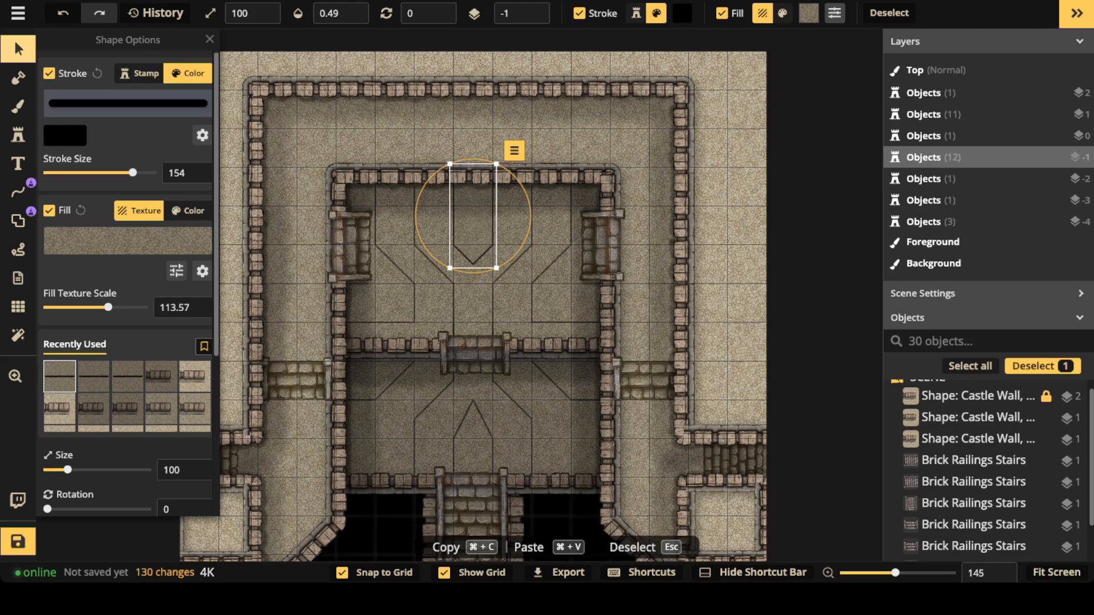
{"action": "left_click", "coordinate": [532, 8]}
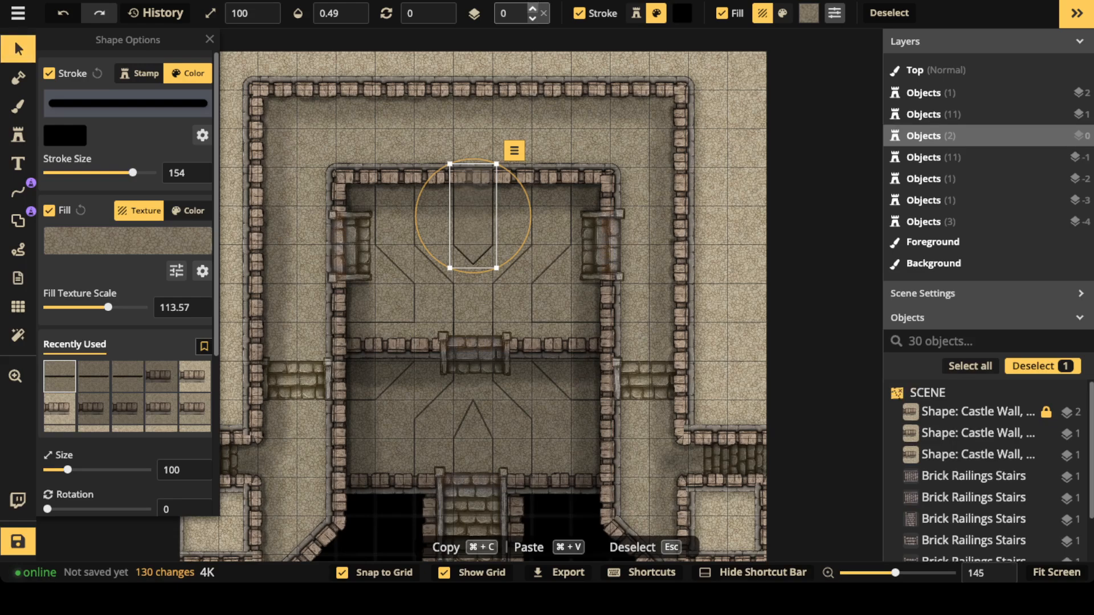
{"action": "left_click", "coordinate": [532, 18]}
{"action": "scroll", "coordinate": [128, 257], "scroll_direction": "down", "scroll_amount": 2}
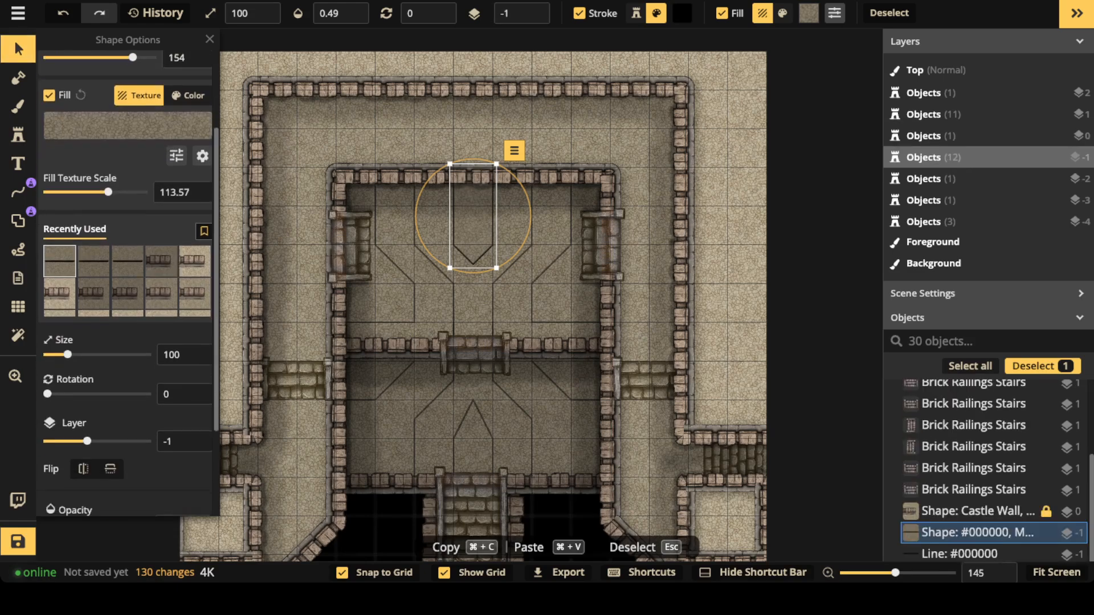
{"action": "scroll", "coordinate": [127, 274], "scroll_direction": "down", "scroll_amount": 2}
{"action": "left_click_drag", "start_coordinate": [109, 420], "coordinate": [147, 421]}
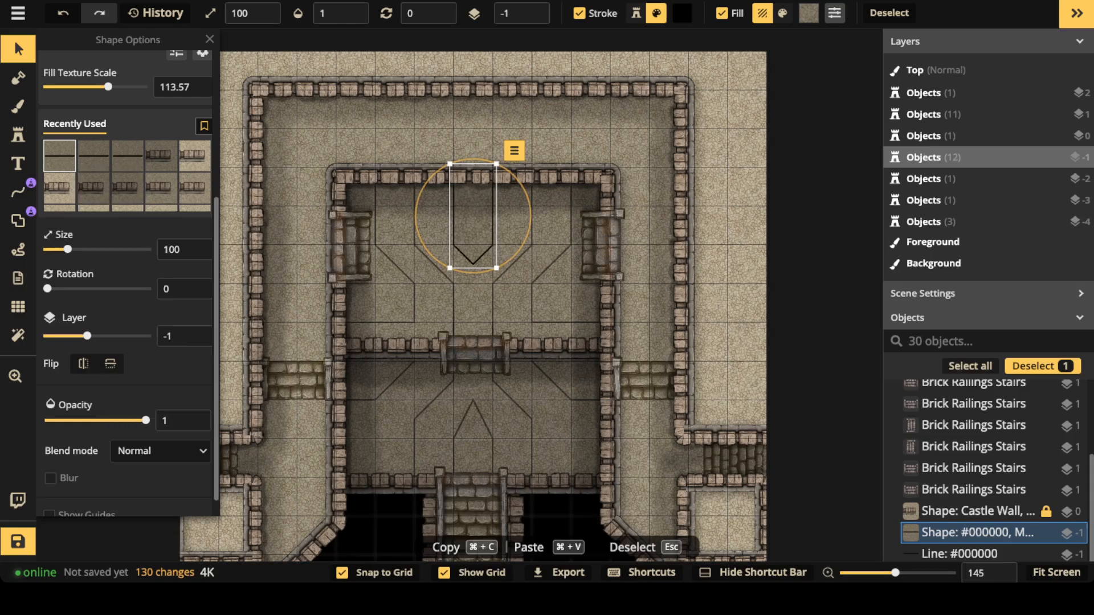
- Slightly raise the fill brightness of the V-tipped floor shape and deselect it
{"action": "scroll", "coordinate": [188, 182], "scroll_direction": "down", "scroll_amount": 3}
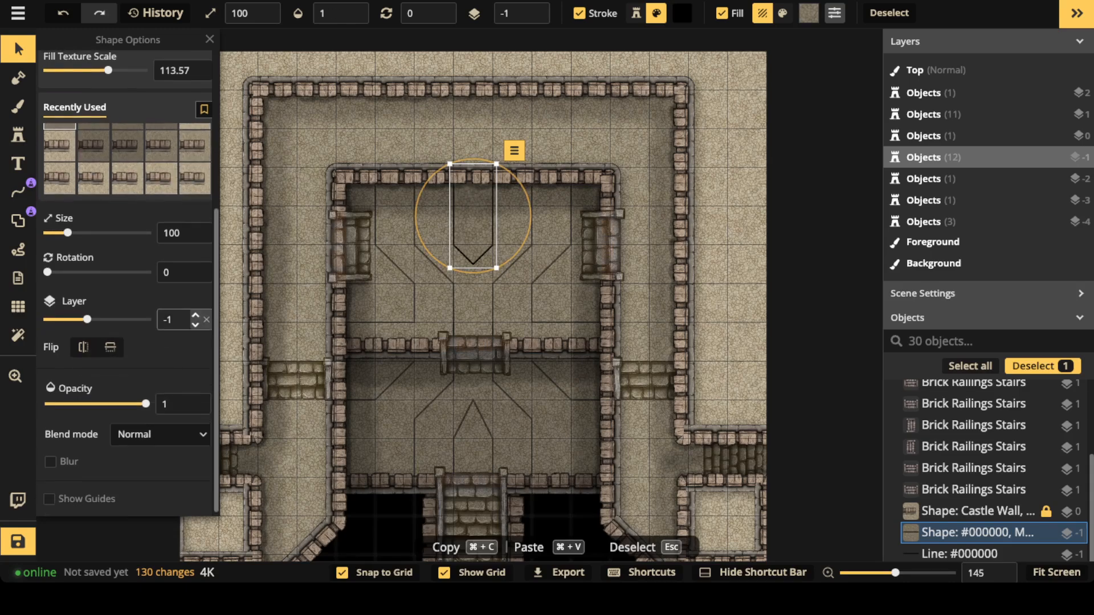
{"action": "scroll", "coordinate": [171, 251], "scroll_direction": "up", "scroll_amount": 4}
{"action": "left_click", "coordinate": [177, 271]}
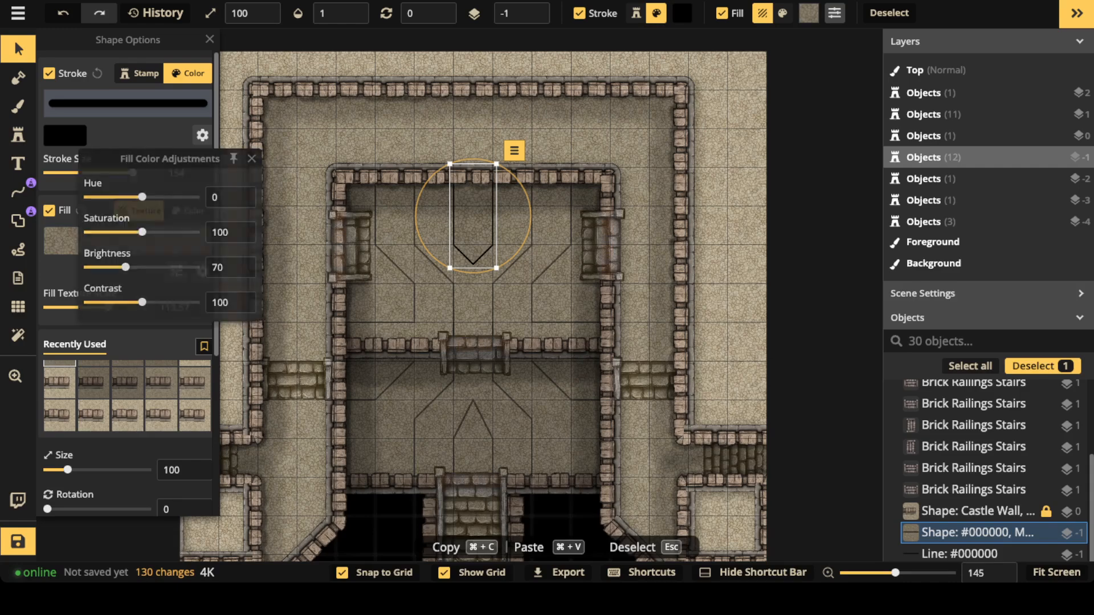
{"action": "left_click_drag", "start_coordinate": [125, 267], "coordinate": [131, 267]}
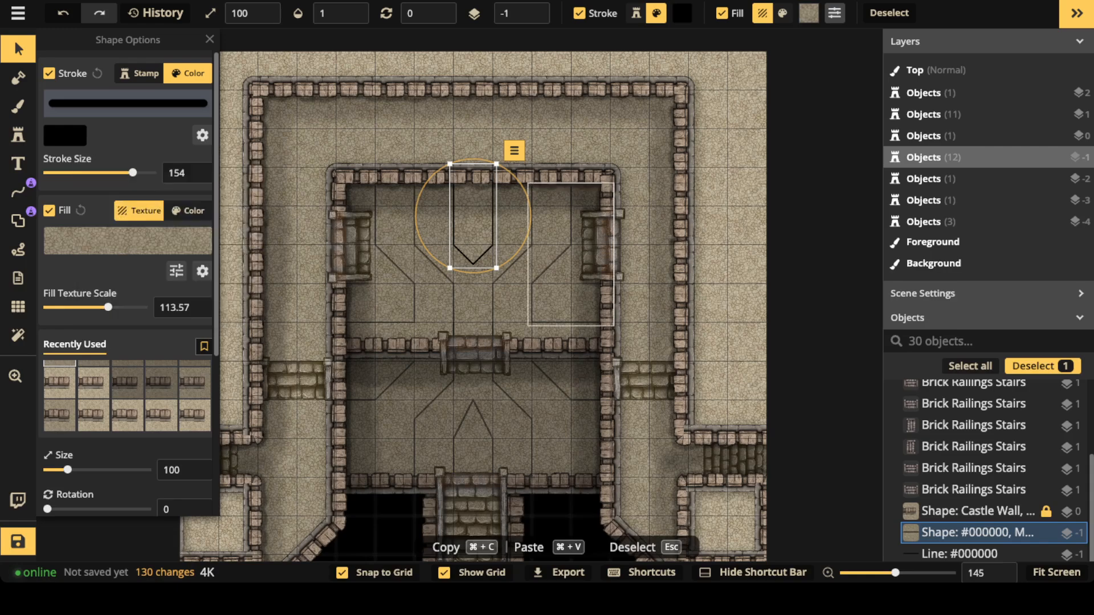
{"action": "scroll", "coordinate": [478, 246], "scroll_direction": "up", "scroll_amount": 3}
{"action": "key", "text": "Escape"}
- Trace the bent floor band in the upper room's west half as a closed pen shape and add it to the map
{"action": "scroll", "coordinate": [391, 211], "scroll_direction": "down", "scroll_amount": 3}
{"action": "left_click_drag", "start_coordinate": [390, 245], "coordinate": [392, 239]}
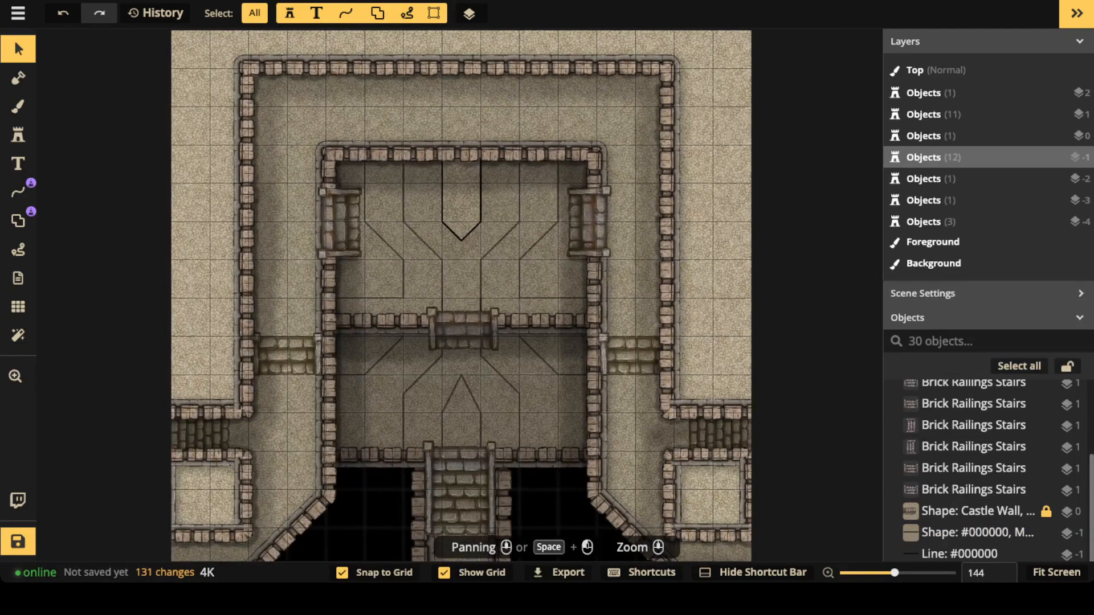
{"action": "left_click", "coordinate": [18, 192]}
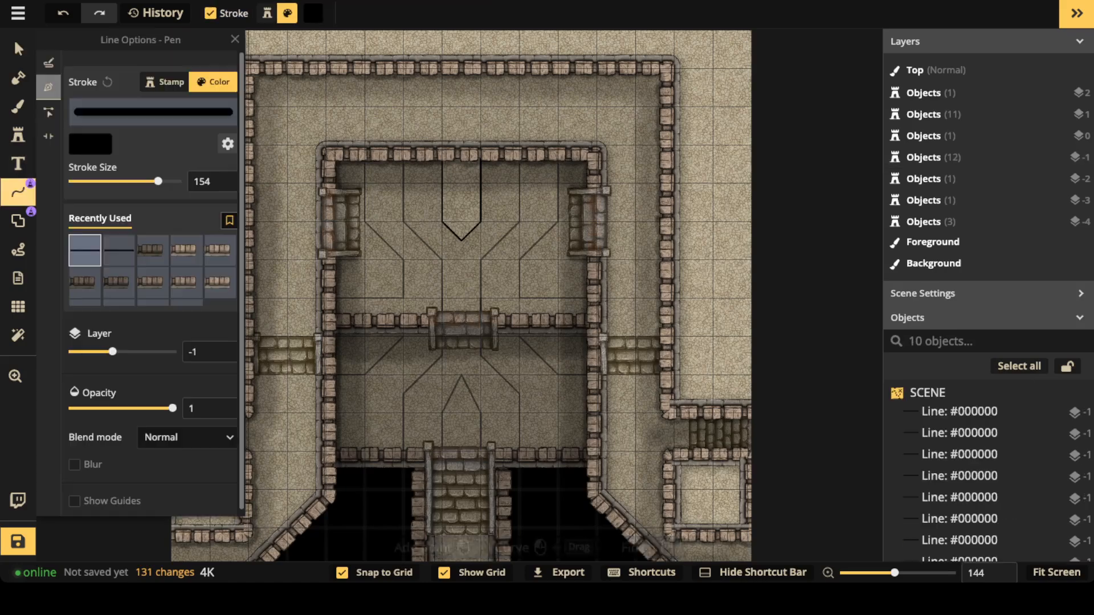
{"action": "left_click", "coordinate": [18, 220]}
{"action": "left_click", "coordinate": [404, 164]}
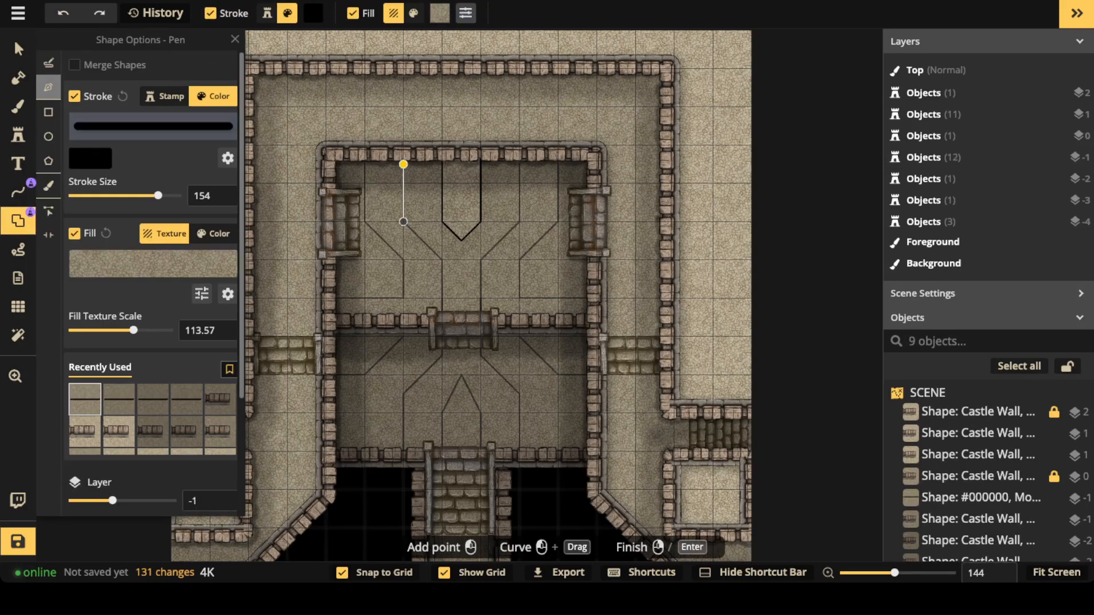
{"action": "left_click", "coordinate": [404, 221]}
{"action": "left_click", "coordinate": [443, 259]}
{"action": "left_click", "coordinate": [442, 317]}
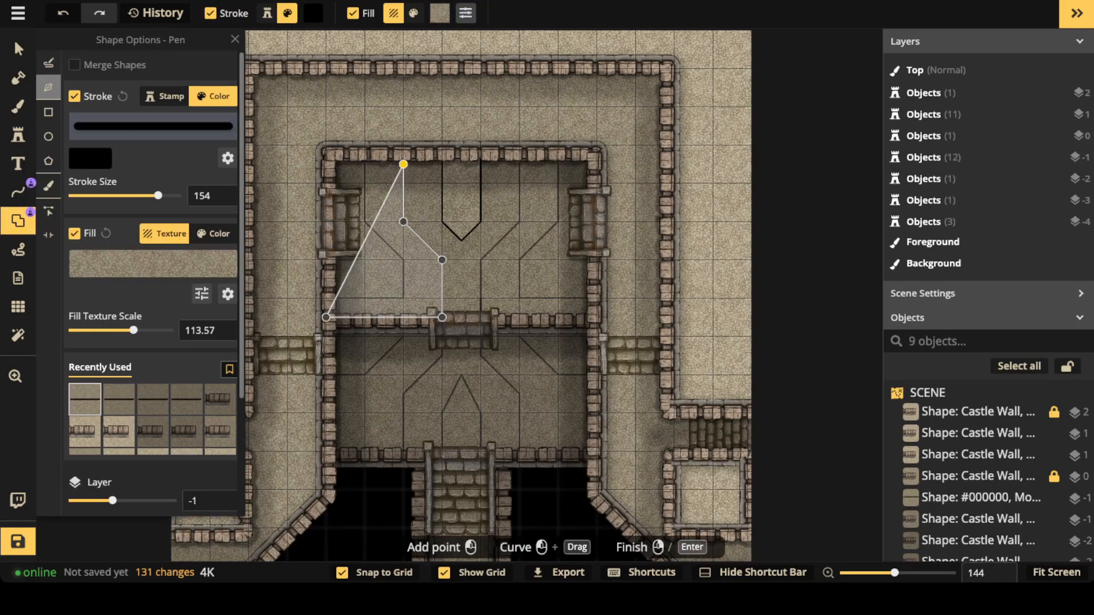
{"action": "left_click", "coordinate": [326, 317]}
{"action": "left_click", "coordinate": [326, 297]}
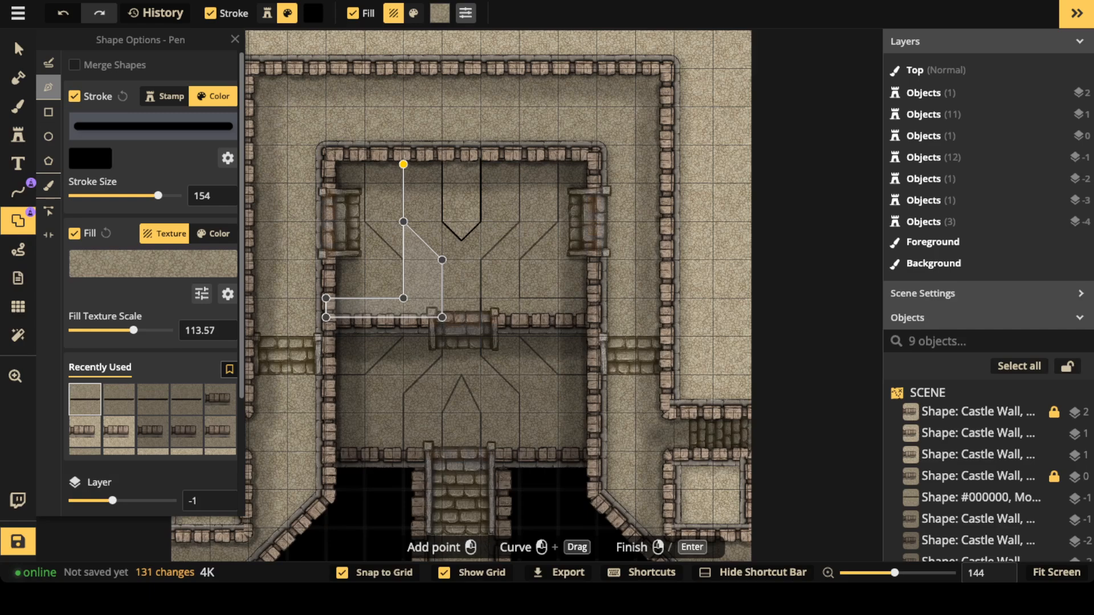
{"action": "left_click", "coordinate": [403, 260]}
{"action": "left_click", "coordinate": [364, 221]}
{"action": "left_click", "coordinate": [365, 164]}
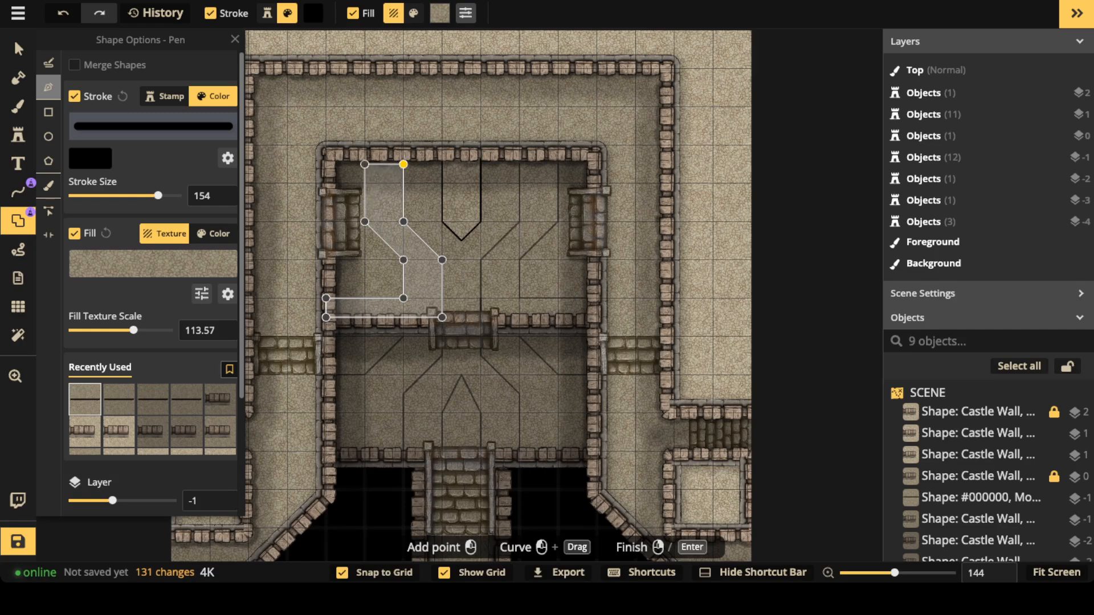
{"action": "left_click", "coordinate": [403, 164]}
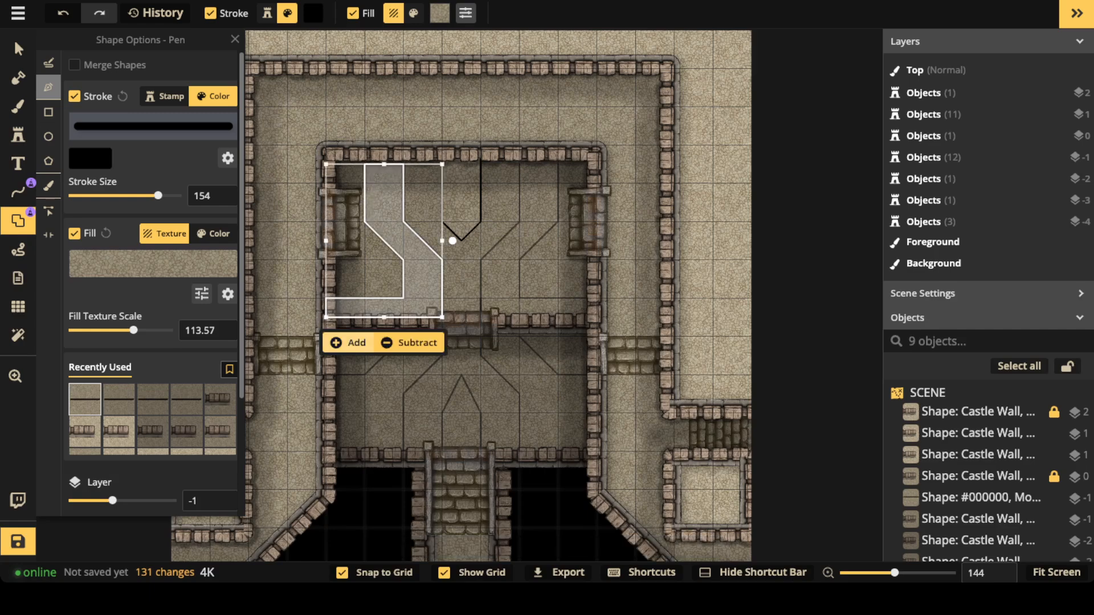
{"action": "left_click", "coordinate": [348, 344]}
- Copy the bent floor band from the upper room's west half, flip the copy horizontally and place it over the matching east outline
{"action": "left_click", "coordinate": [18, 49]}
{"action": "scroll", "coordinate": [338, 227], "scroll_direction": "down", "scroll_amount": 1}
{"action": "scroll", "coordinate": [325, 225], "scroll_direction": "down", "scroll_amount": 1}
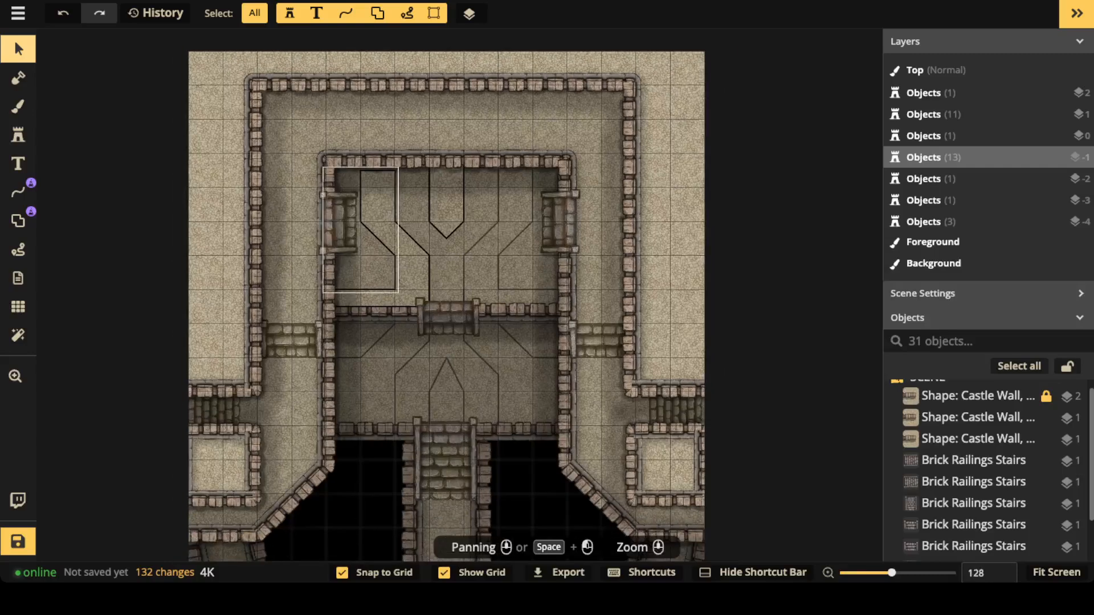
{"action": "left_click", "coordinate": [412, 263]}
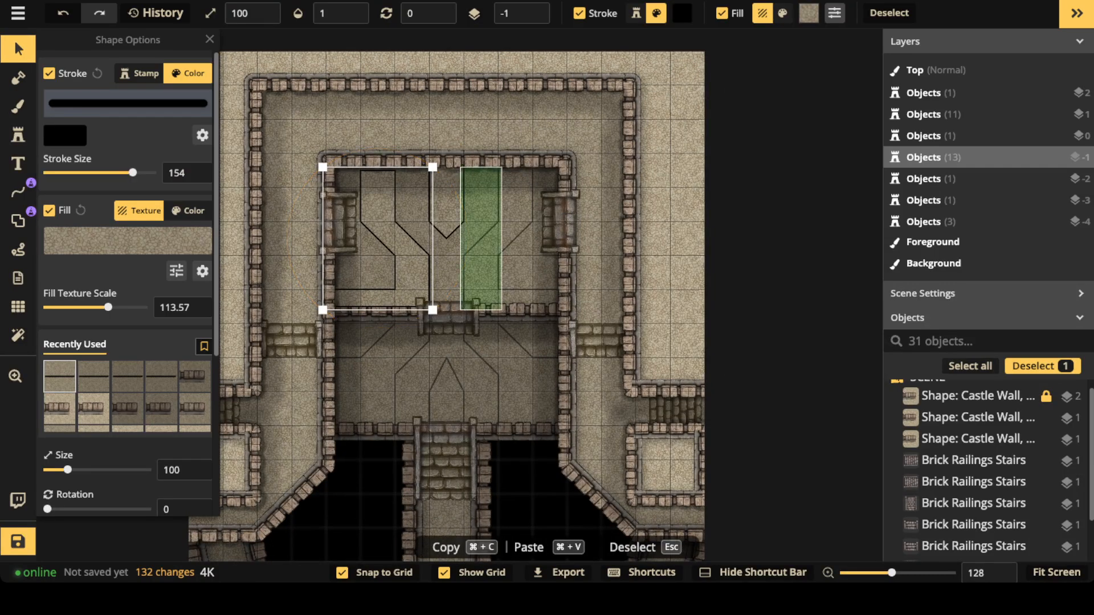
{"action": "key", "text": "super+v"}
{"action": "key", "text": "Delete"}
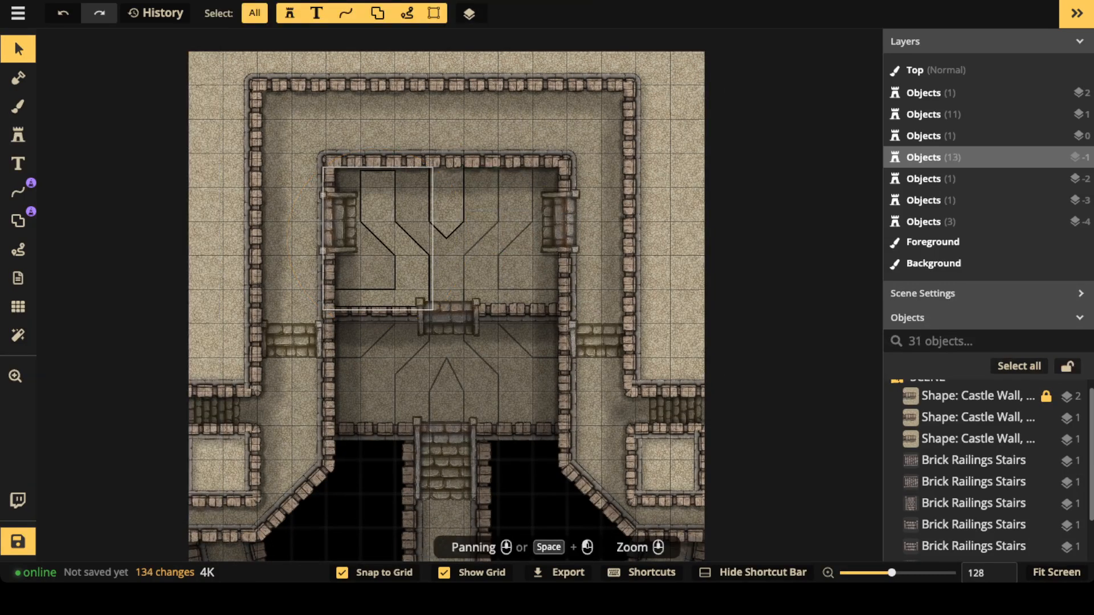
{"action": "left_click", "coordinate": [383, 228]}
{"action": "key", "text": "super+c"}
{"action": "key", "text": "super+v"}
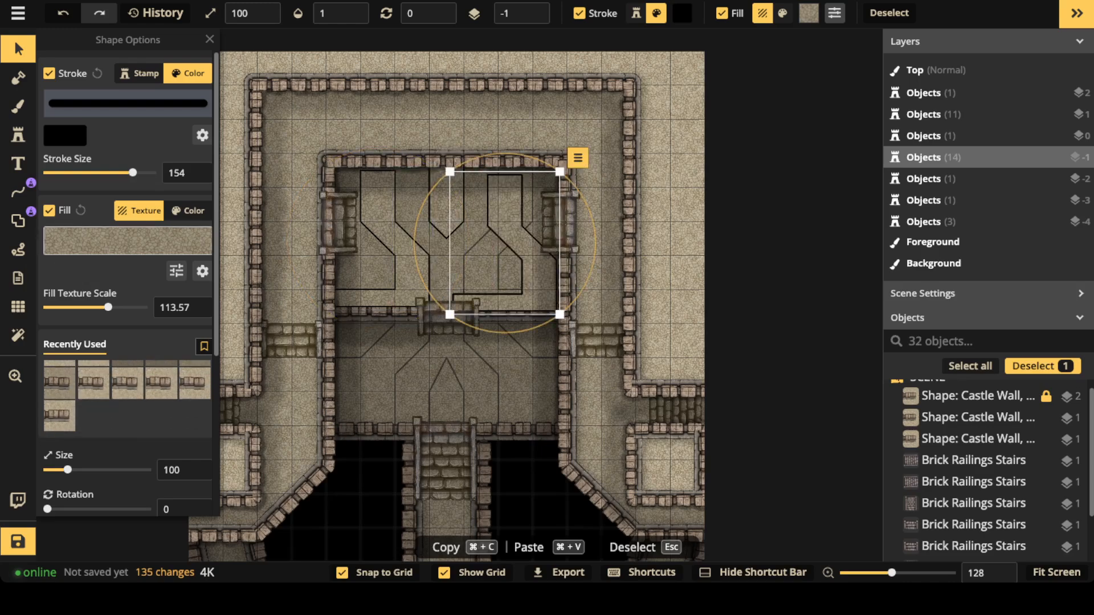
{"action": "scroll", "coordinate": [126, 274], "scroll_direction": "down", "scroll_amount": 5}
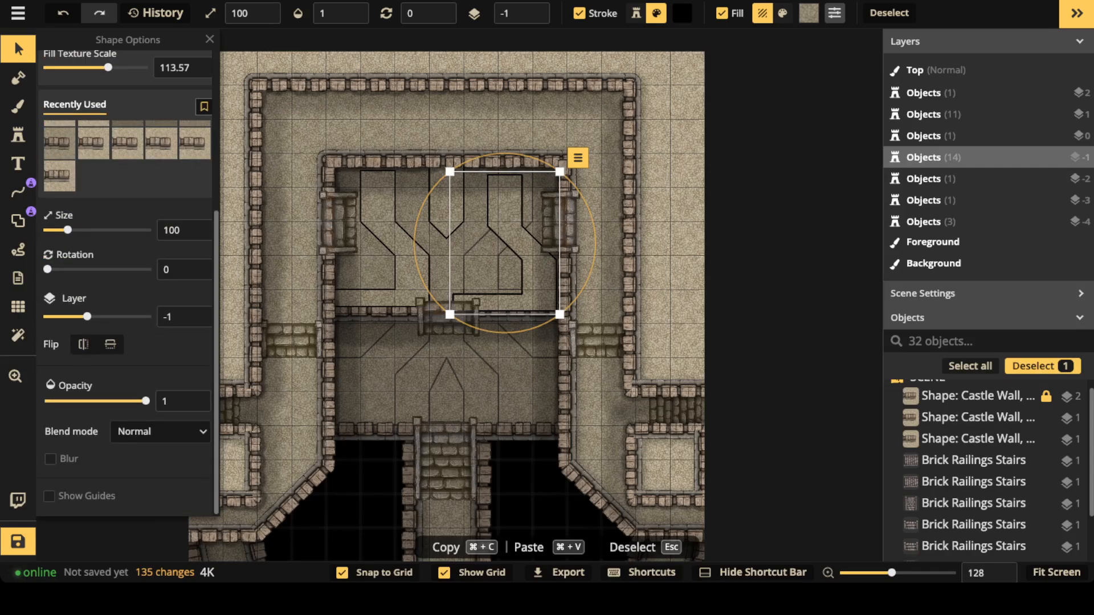
{"action": "left_click", "coordinate": [83, 344]}
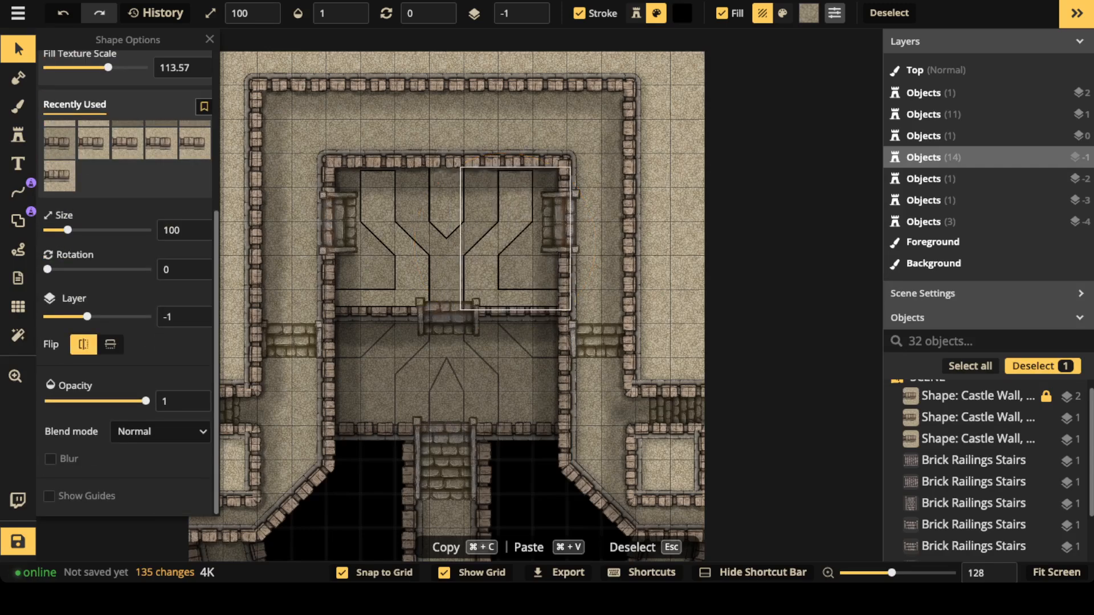
{"action": "key", "text": "Escape"}
{"action": "left_click_drag", "start_coordinate": [411, 367], "coordinate": [412, 289]}
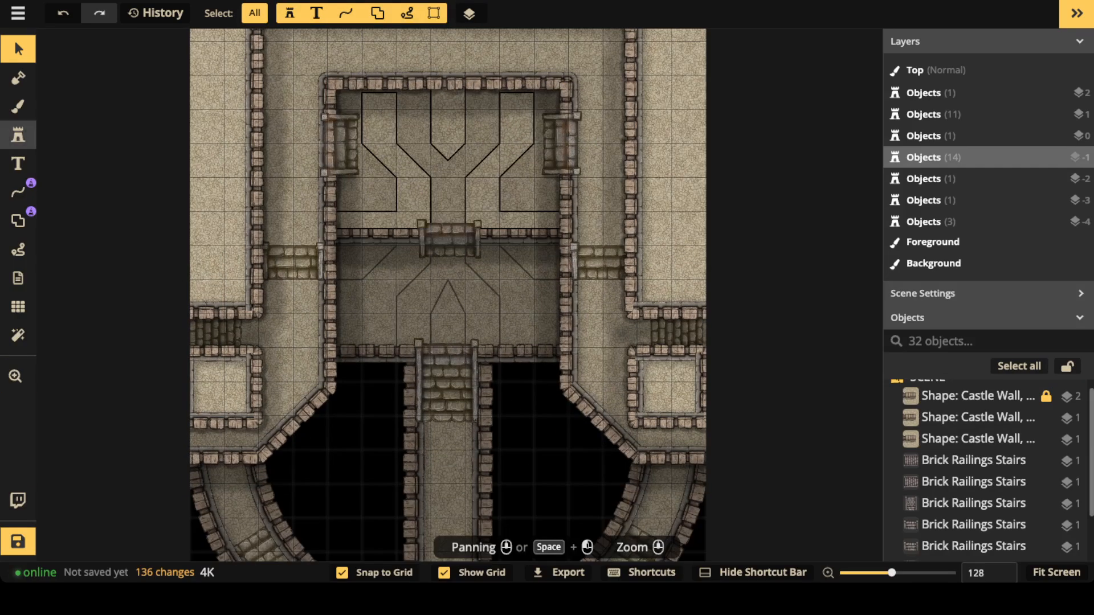
{"action": "left_click", "coordinate": [18, 192]}
{"action": "scroll", "coordinate": [483, 384], "scroll_direction": "up", "scroll_amount": 3}
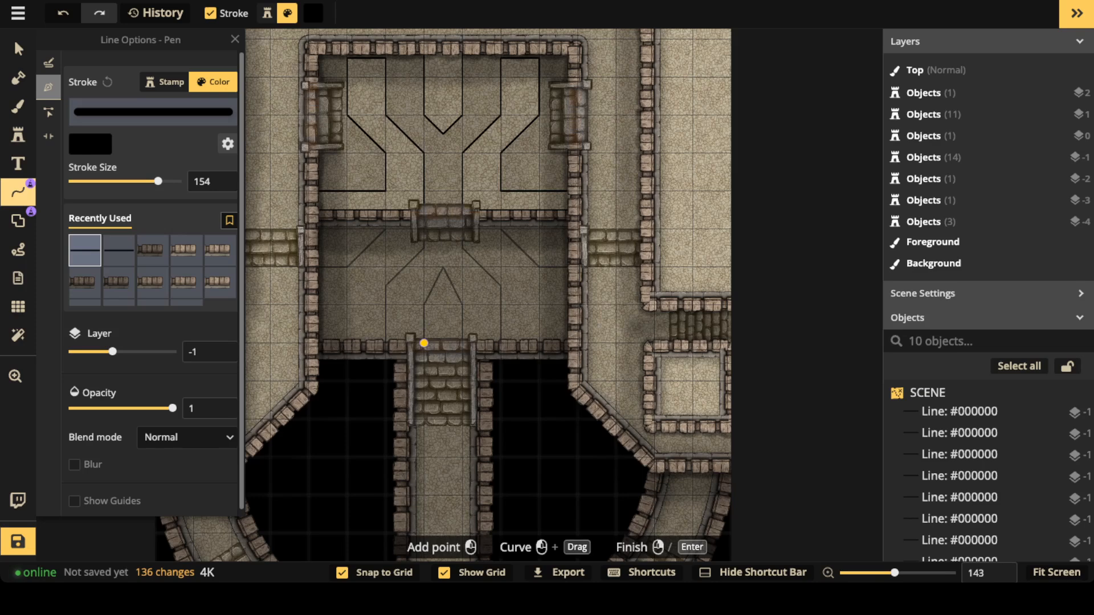
{"action": "left_click", "coordinate": [424, 343]}
{"action": "left_click", "coordinate": [462, 344]}
{"action": "left_click", "coordinate": [462, 305]}
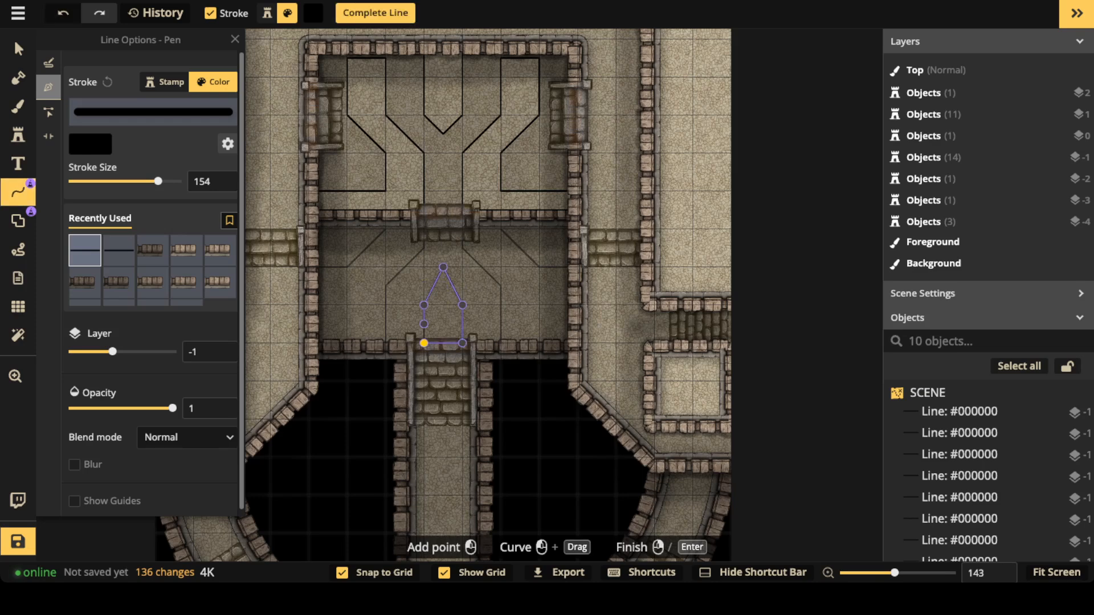
- Trace the pointed outline above the lower room's south stairs as a closed pen shape, add it to the map and deselect it
{"action": "left_click", "coordinate": [18, 221]}
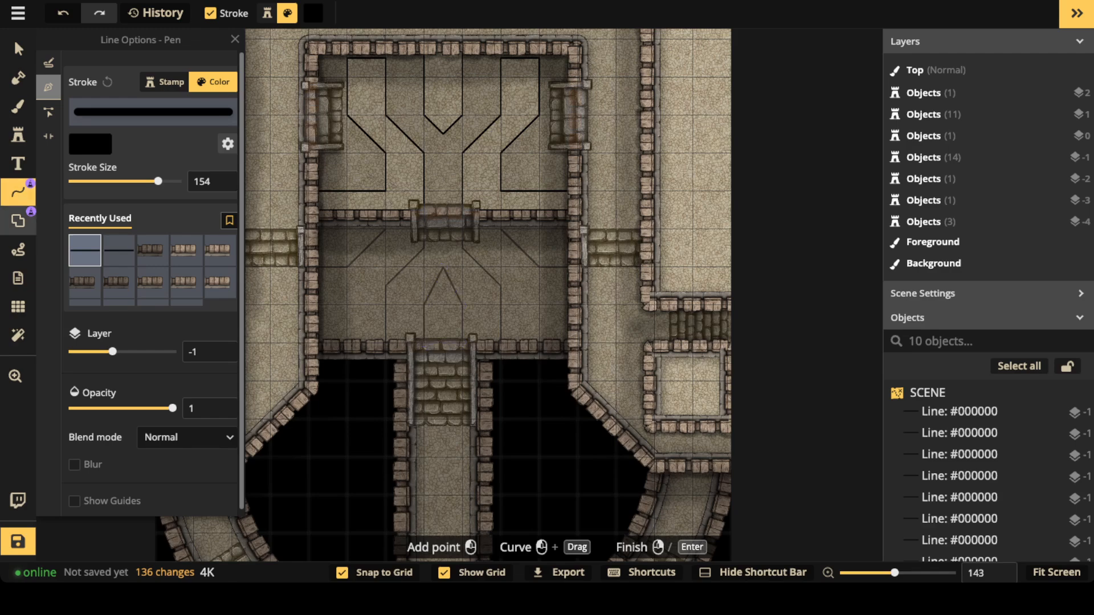
{"action": "left_click", "coordinate": [444, 267]}
{"action": "left_click", "coordinate": [424, 305]}
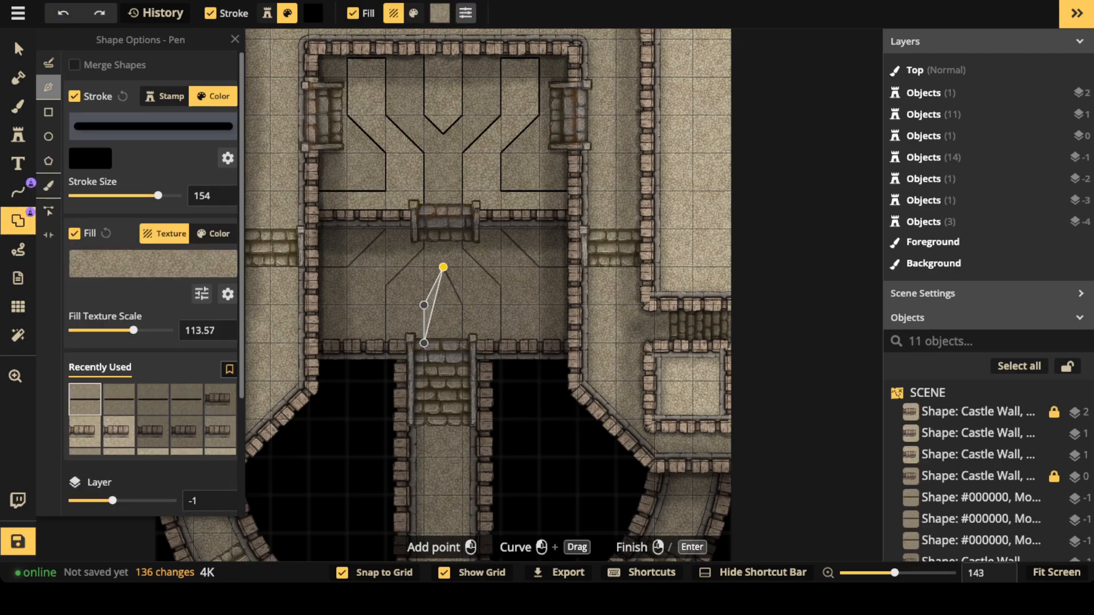
{"action": "left_click", "coordinate": [424, 343]}
{"action": "left_click", "coordinate": [462, 343]}
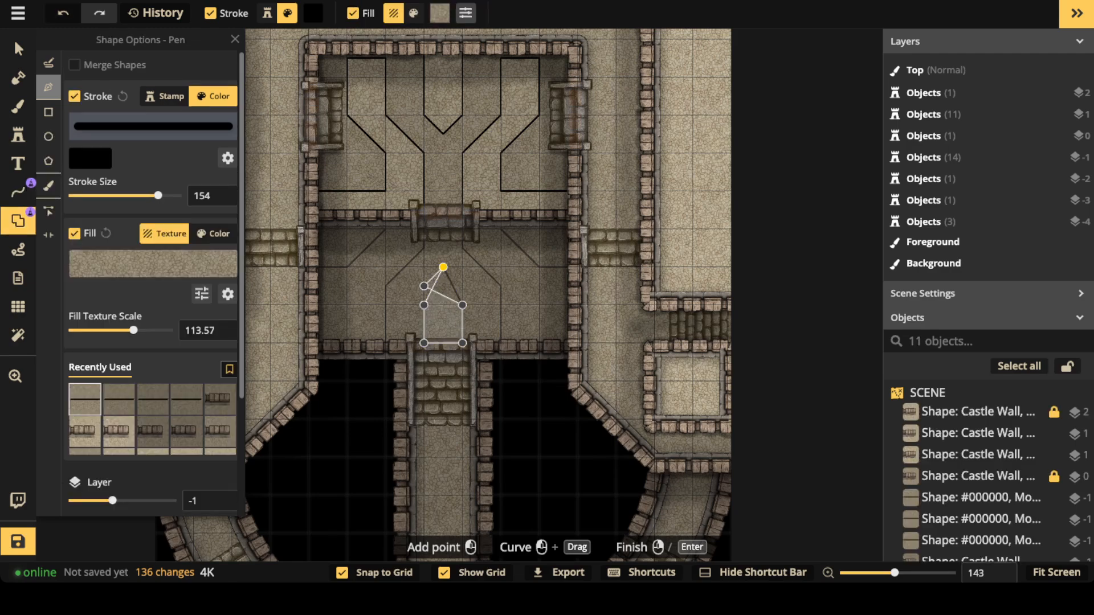
{"action": "key", "text": "Return"}
{"action": "left_click", "coordinate": [403, 247]}
{"action": "scroll", "coordinate": [404, 247], "scroll_direction": "down", "scroll_amount": 2}
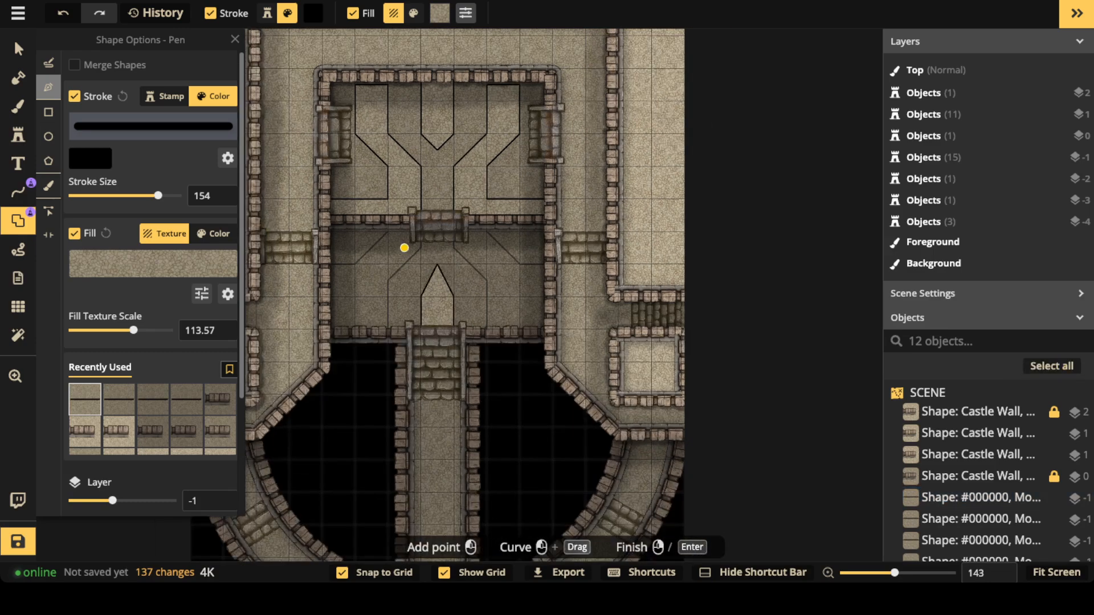
{"action": "left_click", "coordinate": [19, 49]}
{"action": "left_click", "coordinate": [437, 299]}
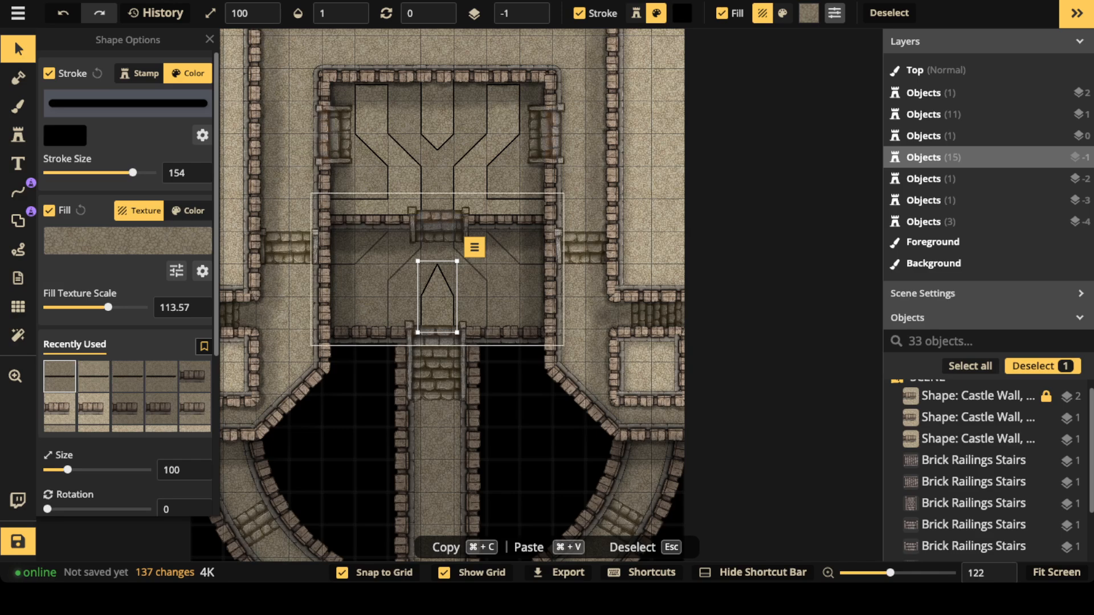
{"action": "key", "text": "Escape"}
- Trace the floor section between the line patterns in the lower room's west half as a closed pen shape
{"action": "scroll", "coordinate": [234, 240], "scroll_direction": "up", "scroll_amount": 3}
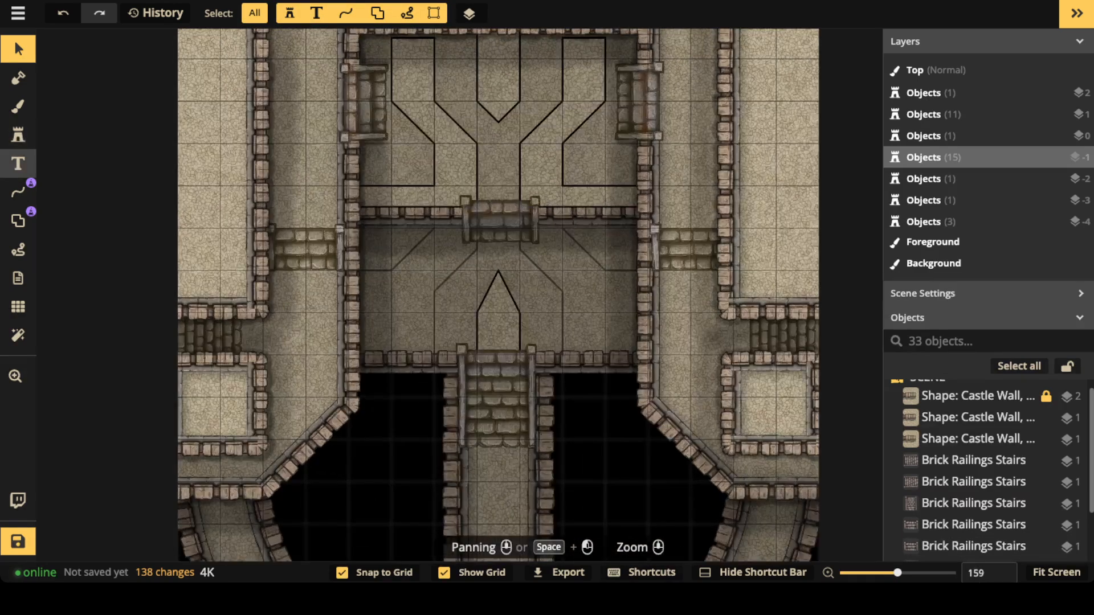
{"action": "left_click", "coordinate": [18, 192]}
{"action": "left_click", "coordinate": [18, 220]}
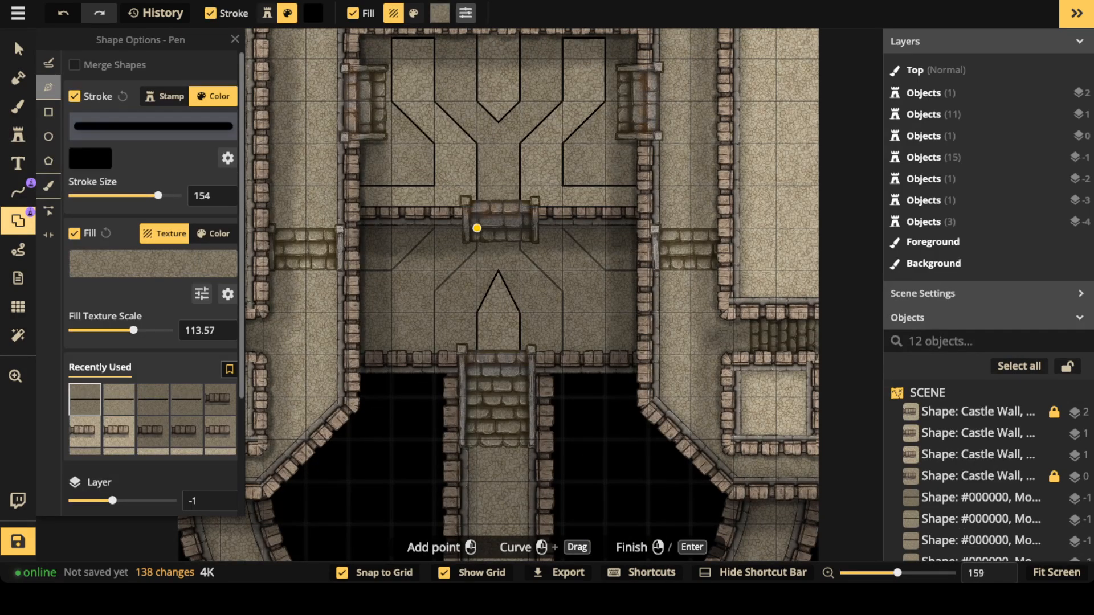
{"action": "left_click", "coordinate": [477, 228]}
{"action": "left_click", "coordinate": [477, 249]}
{"action": "left_click", "coordinate": [434, 291]}
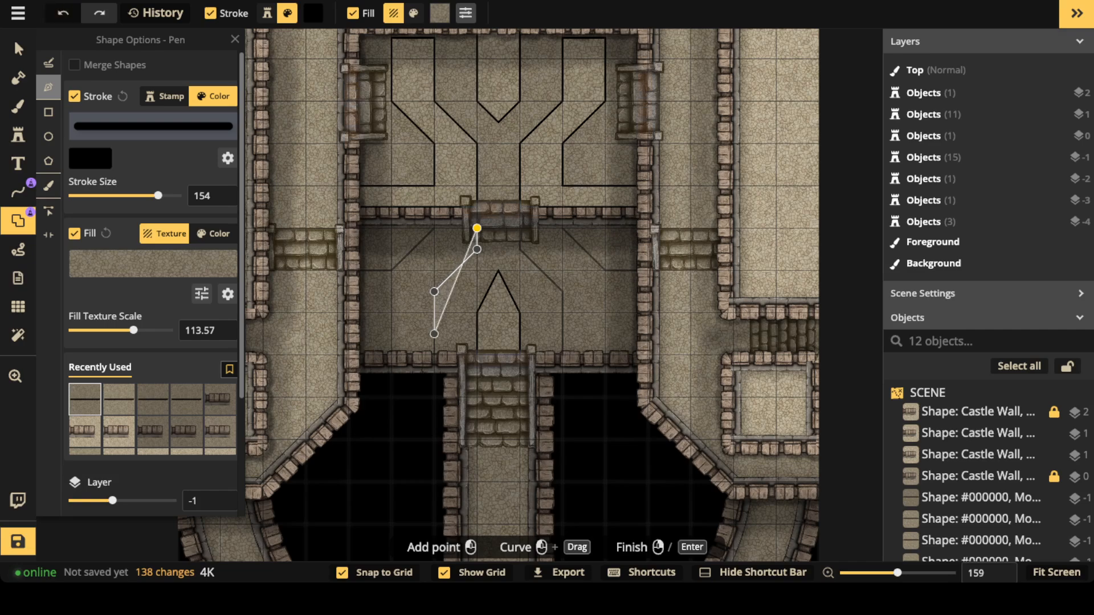
{"action": "left_click", "coordinate": [434, 354]}
{"action": "left_click", "coordinate": [348, 355]}
{"action": "left_click", "coordinate": [348, 270]}
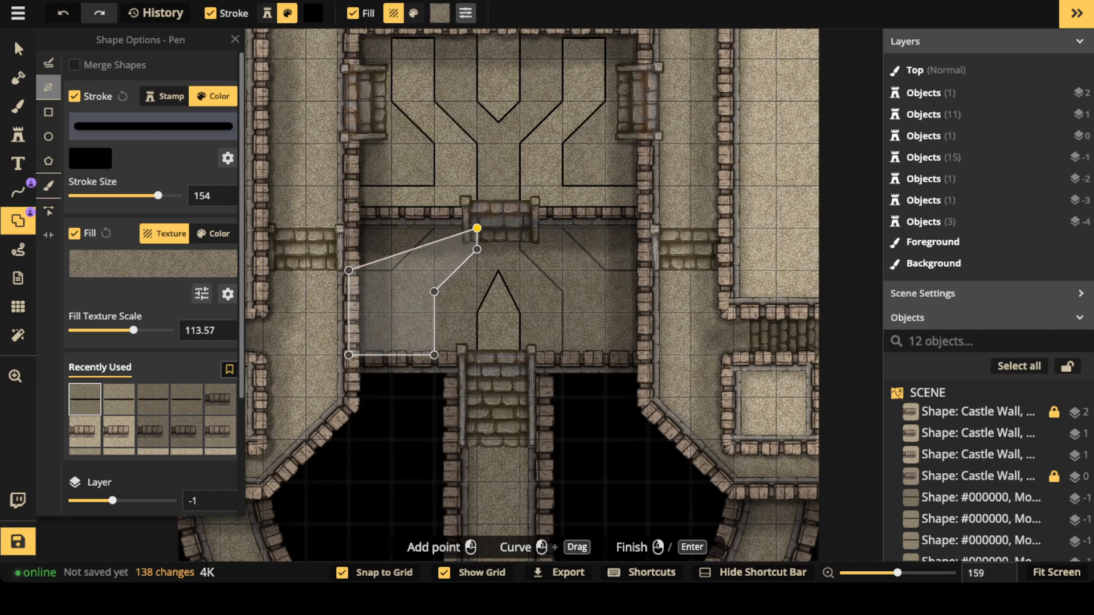
{"action": "left_click", "coordinate": [392, 270]}
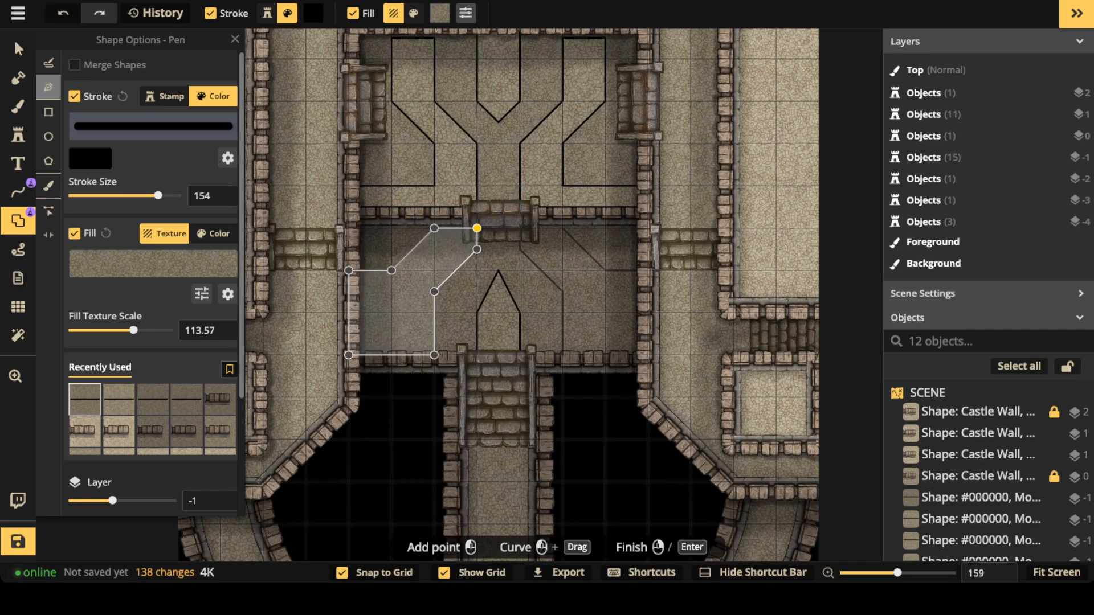
{"action": "left_click", "coordinate": [477, 228]}
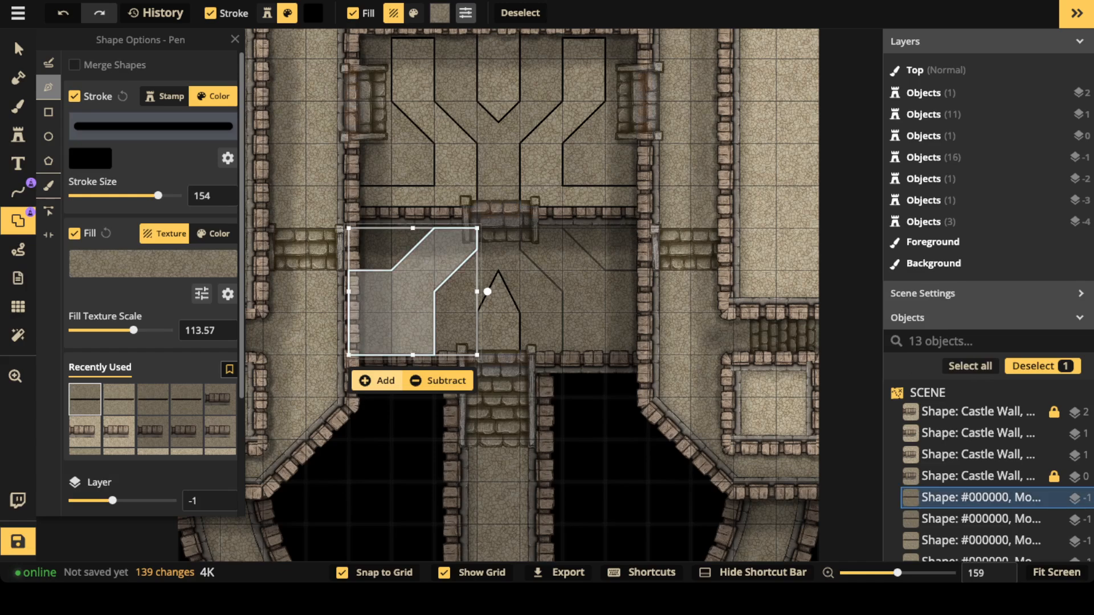
- Copy the lower room's west floor shape, flip the copy horizontally and fit it onto the east half
{"action": "left_click", "coordinate": [18, 49]}
{"action": "left_click", "coordinate": [399, 302]}
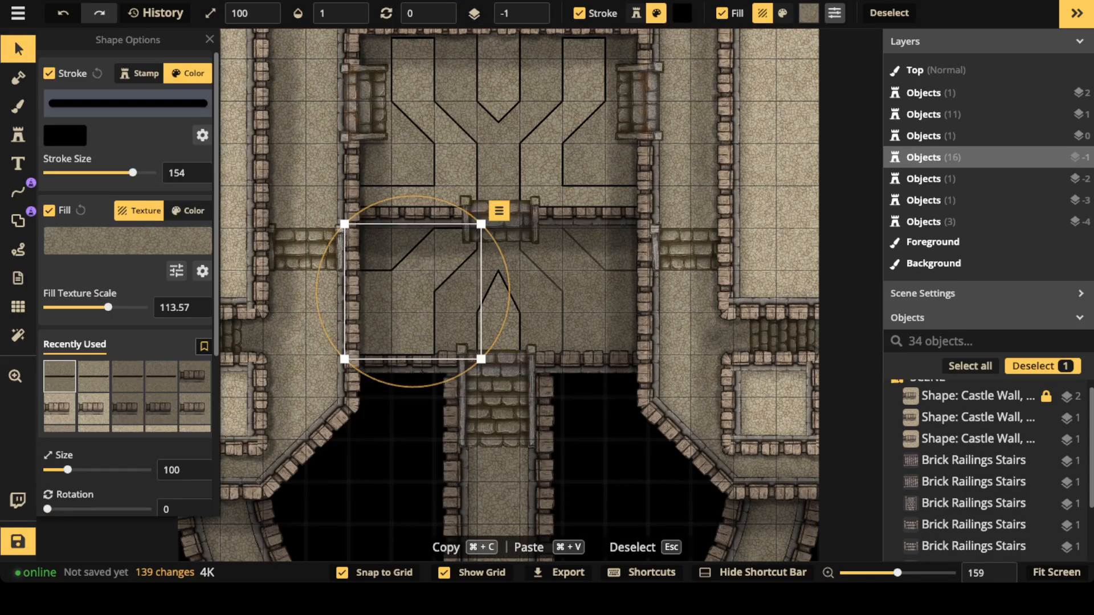
{"action": "key", "text": "super+c"}
{"action": "key", "text": "super+v"}
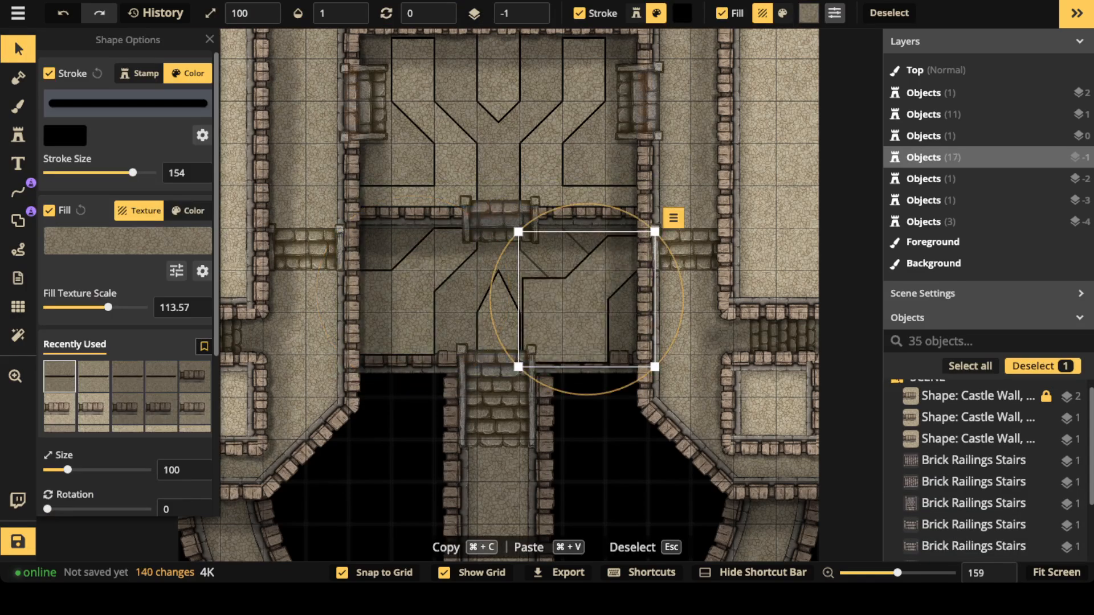
{"action": "scroll", "coordinate": [126, 285], "scroll_direction": "down", "scroll_amount": 5}
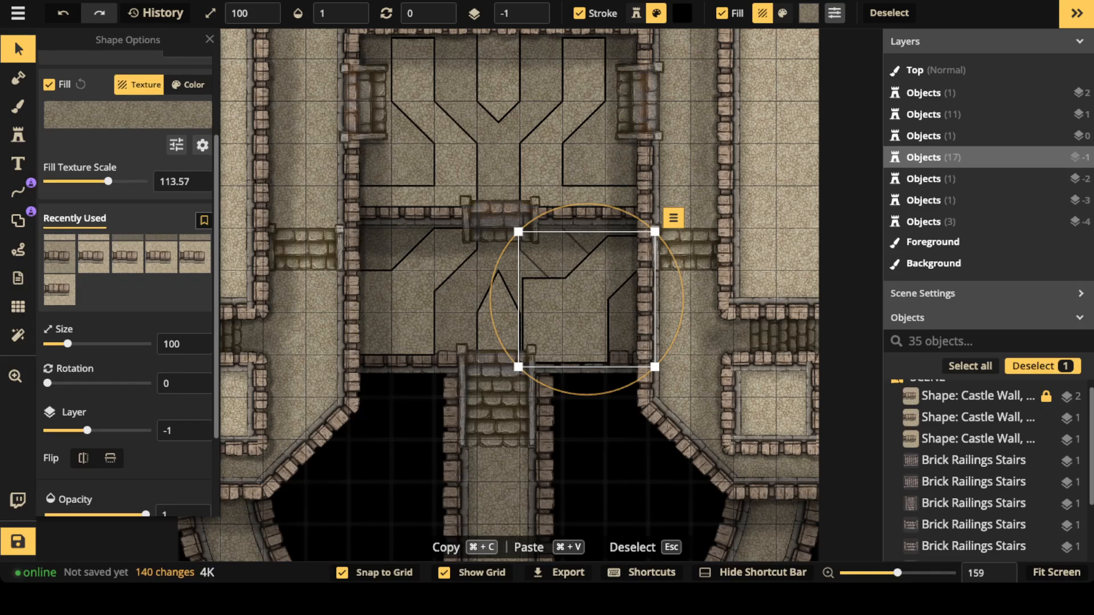
{"action": "scroll", "coordinate": [83, 477], "scroll_direction": "up", "scroll_amount": 1}
{"action": "left_click", "coordinate": [83, 477]}
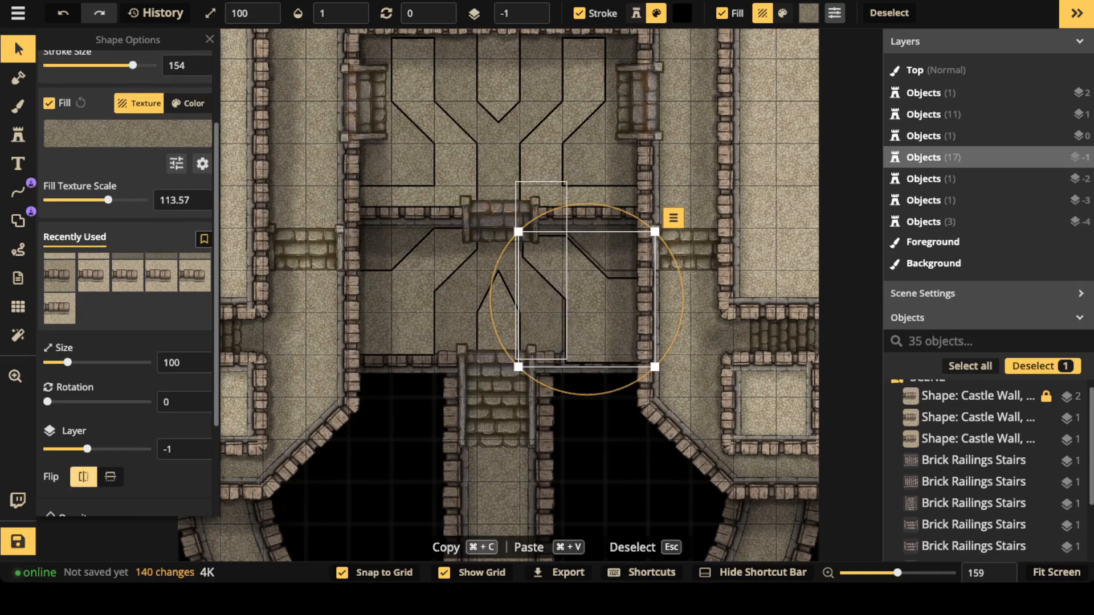
{"action": "key", "text": "Escape"}
- Draw a closed rectangular pen shape, one by three grid squares, beside the upper room's west stairs and add it to the map
{"action": "scroll", "coordinate": [490, 227], "scroll_direction": "down", "scroll_amount": 5}
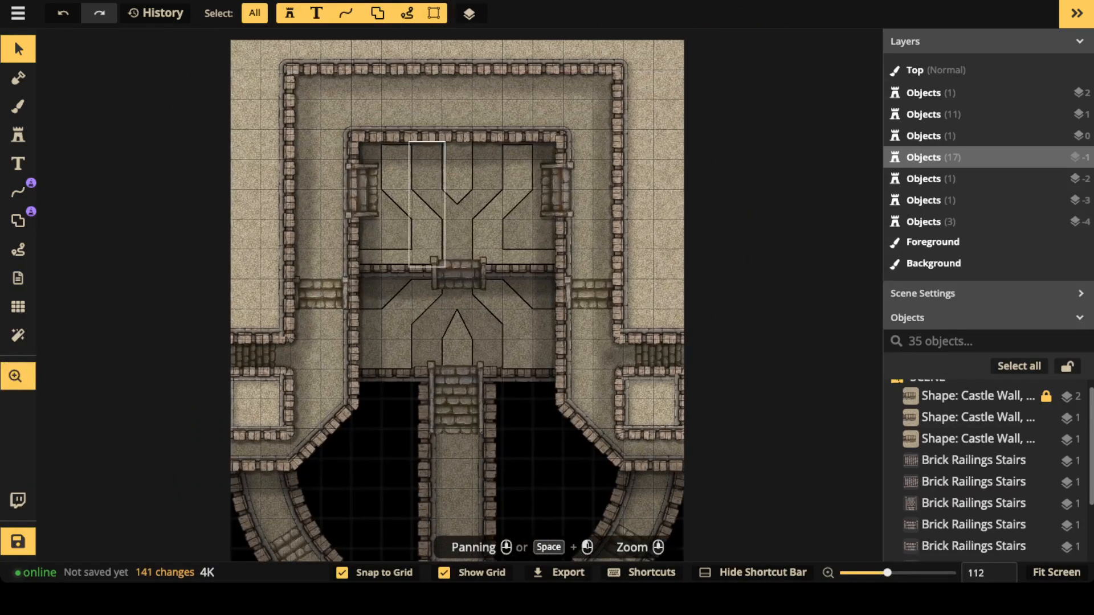
{"action": "scroll", "coordinate": [345, 134], "scroll_direction": "down", "scroll_amount": 2}
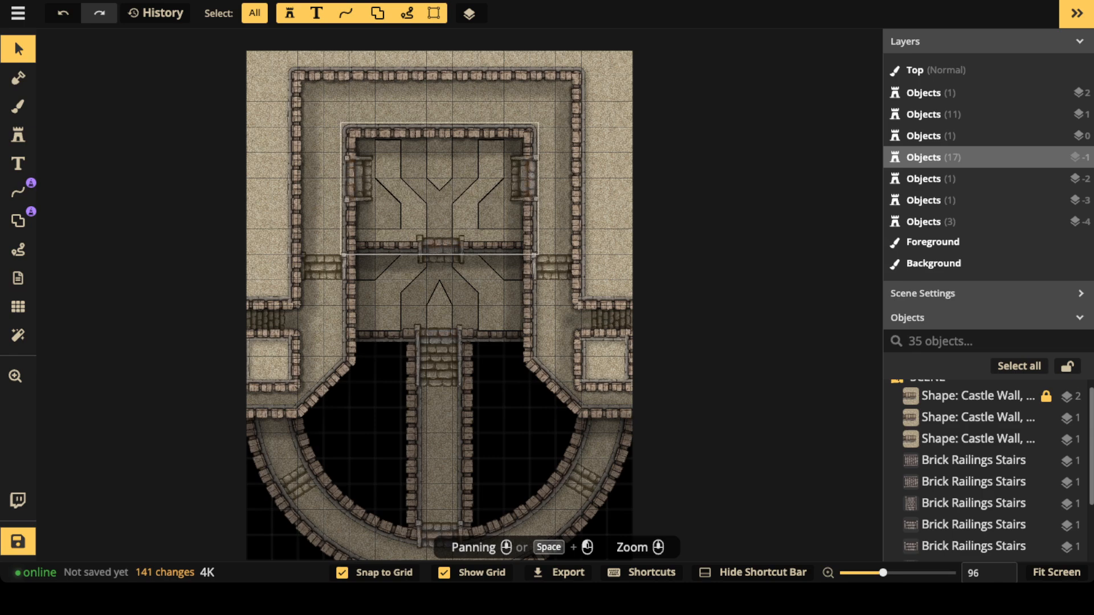
{"action": "scroll", "coordinate": [345, 141], "scroll_direction": "up", "scroll_amount": 2}
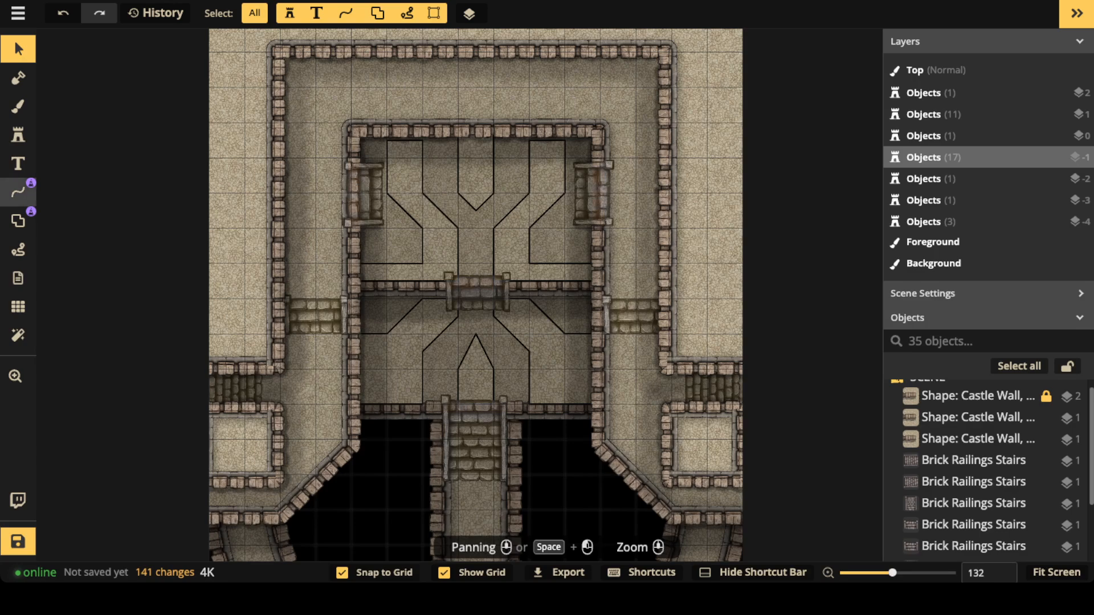
{"action": "left_click", "coordinate": [18, 193]}
{"action": "left_click", "coordinate": [18, 221]}
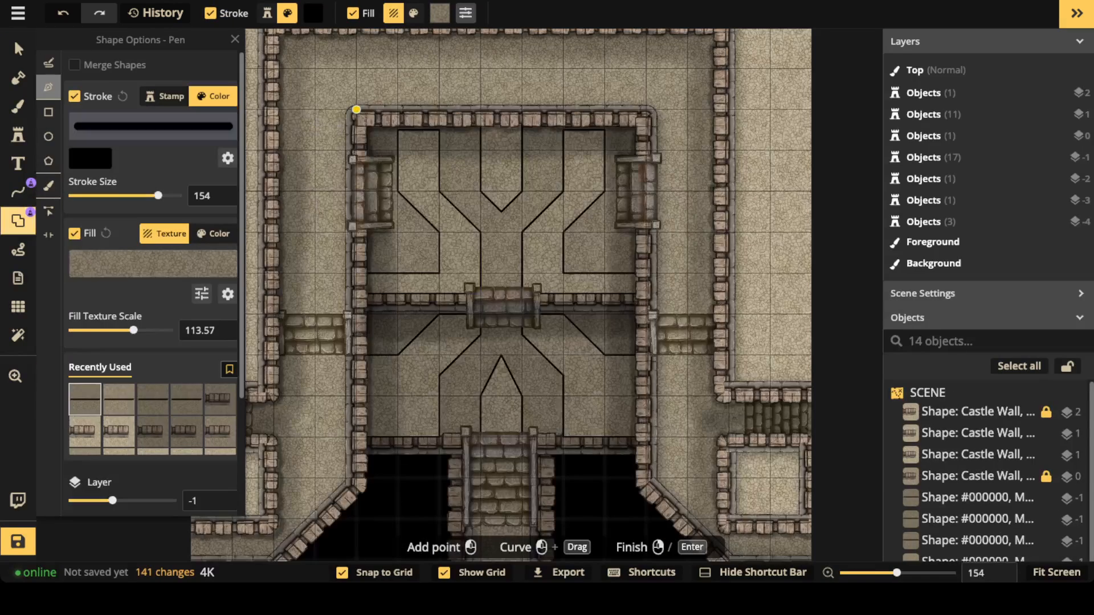
{"action": "scroll", "coordinate": [356, 175], "scroll_direction": "up", "scroll_amount": 1}
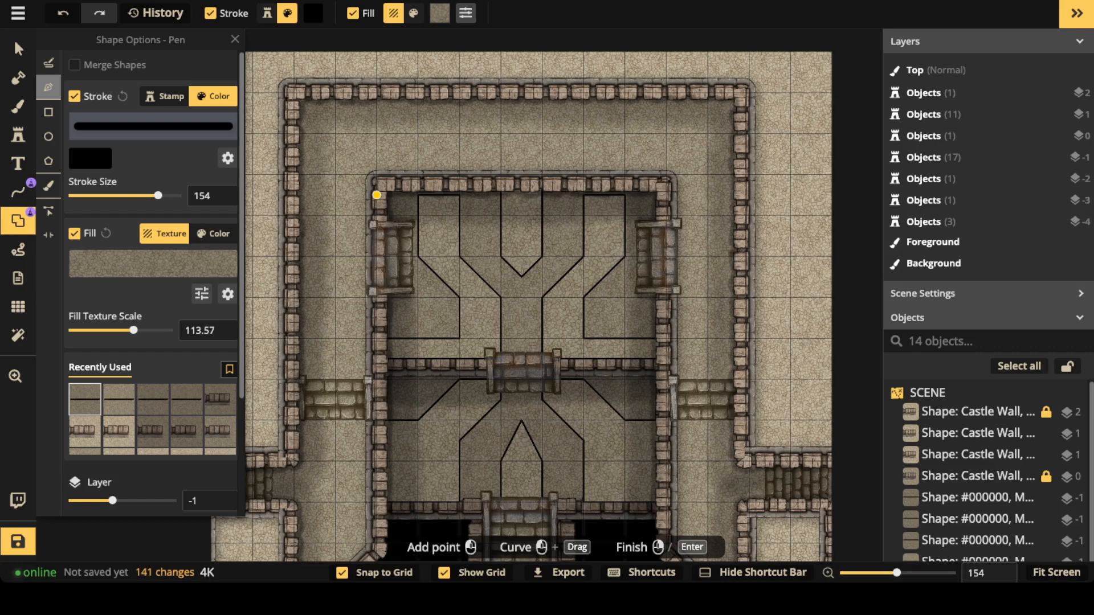
{"action": "left_click", "coordinate": [376, 195]}
{"action": "left_click", "coordinate": [335, 195]}
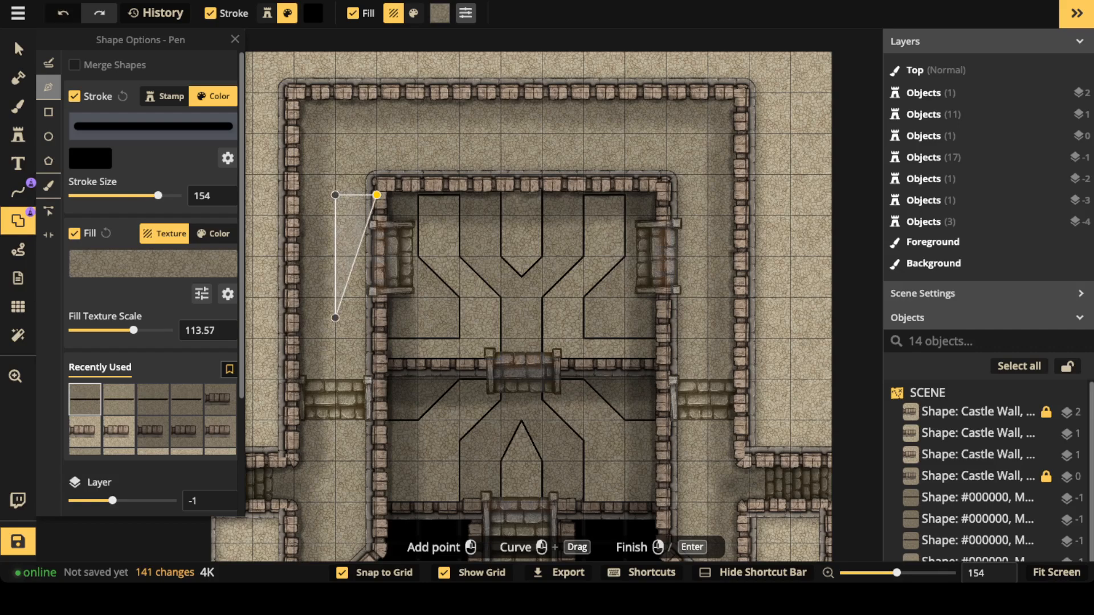
{"action": "left_click", "coordinate": [376, 317]}
{"action": "left_click", "coordinate": [376, 195]}
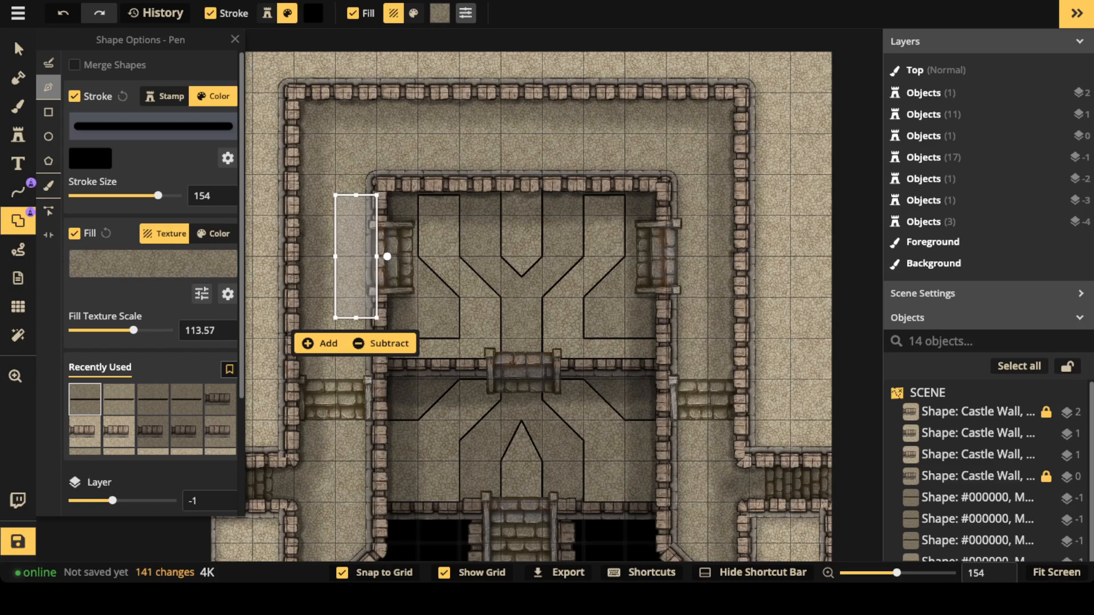
{"action": "left_click", "coordinate": [320, 343]}
- Set the rectangular floor shape to layer 0 and shift it slightly west, into the middle of the west corridor
{"action": "left_click", "coordinate": [18, 49]}
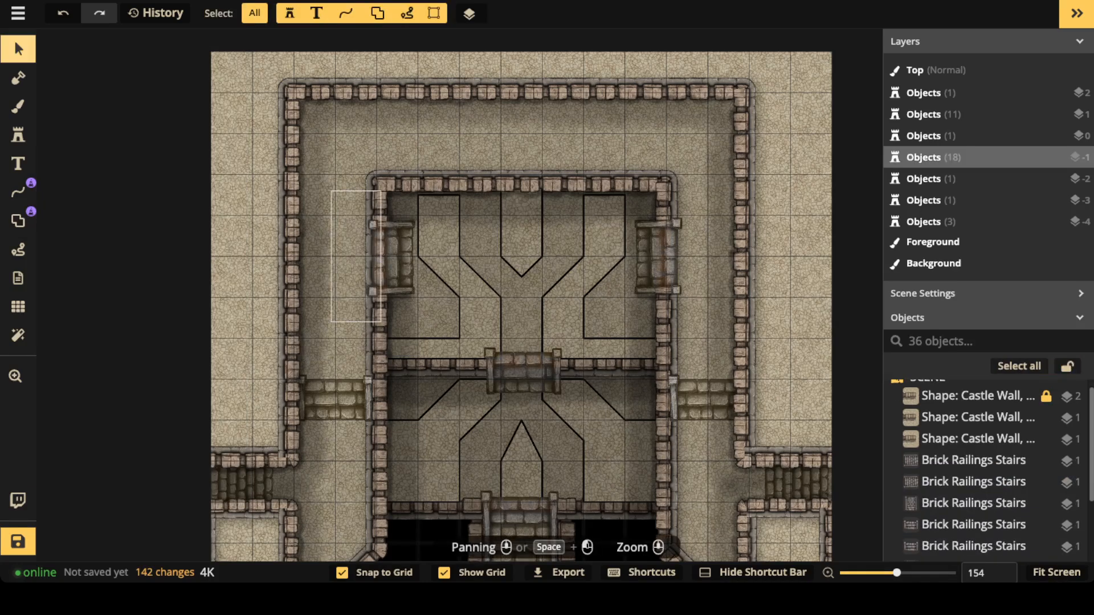
{"action": "left_click", "coordinate": [353, 256]}
{"action": "left_click", "coordinate": [533, 8]}
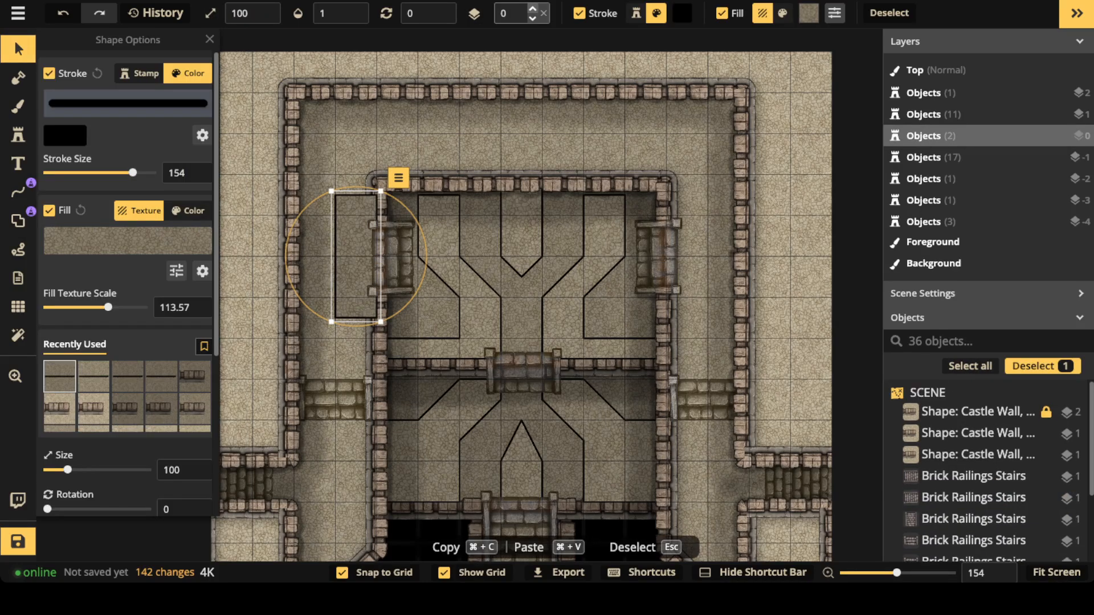
{"action": "key", "text": "Escape"}
{"action": "scroll", "coordinate": [373, 216], "scroll_direction": "down", "scroll_amount": 2}
{"action": "left_click_drag", "start_coordinate": [367, 225], "coordinate": [349, 227]}
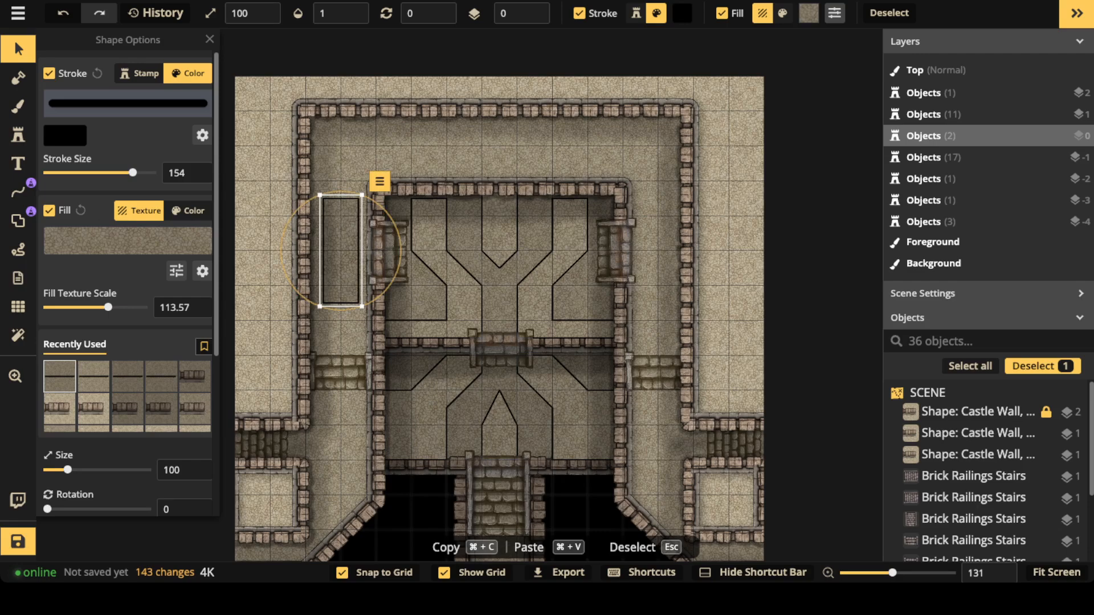
- Copy the west corridor's rectangular floor shape and place the copy at the matching position in the east corridor
{"action": "scroll", "coordinate": [341, 217], "scroll_direction": "down", "scroll_amount": 2}
{"action": "key", "text": "super+c"}
{"action": "key", "text": "super+v"}
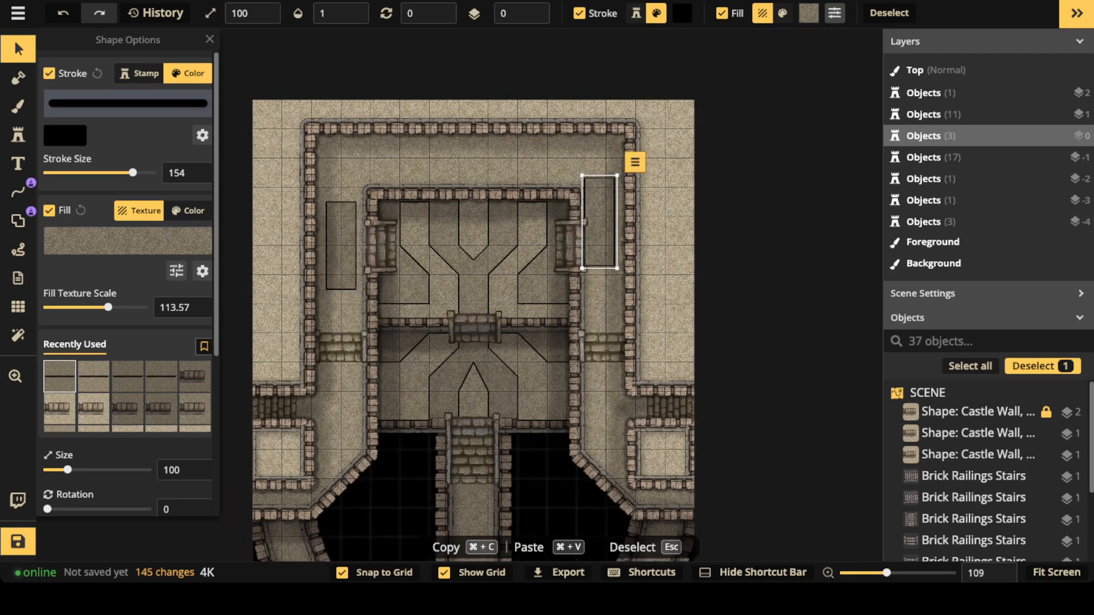
{"action": "left_click_drag", "start_coordinate": [599, 223], "coordinate": [606, 246]}
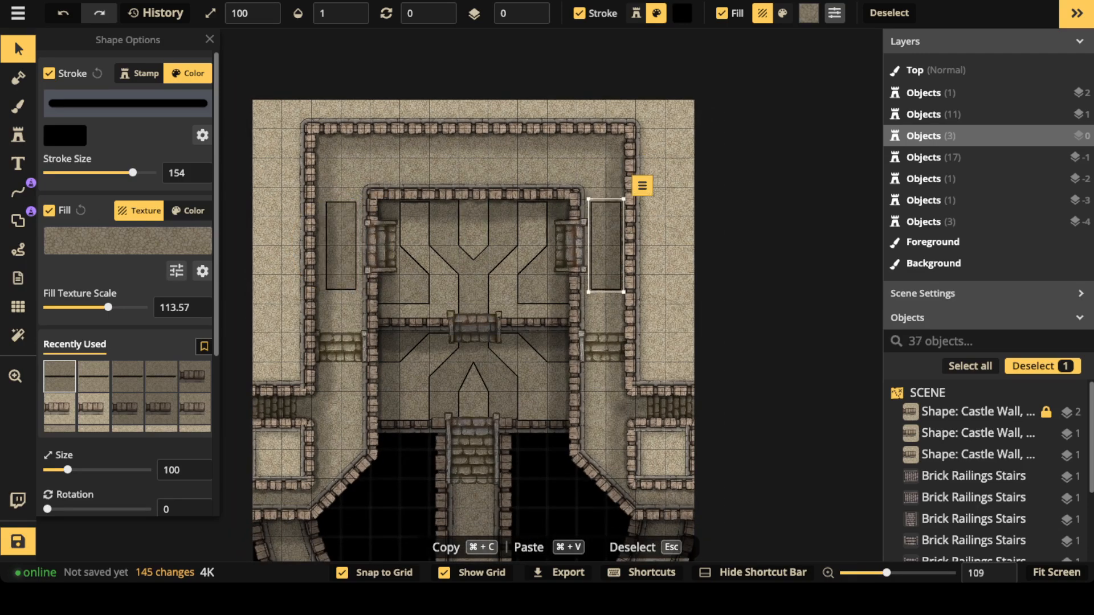
- Select the west and east corridor rectangles together and set their fill brightness to 86
{"action": "left_click", "coordinate": [341, 245], "text": "shift"}
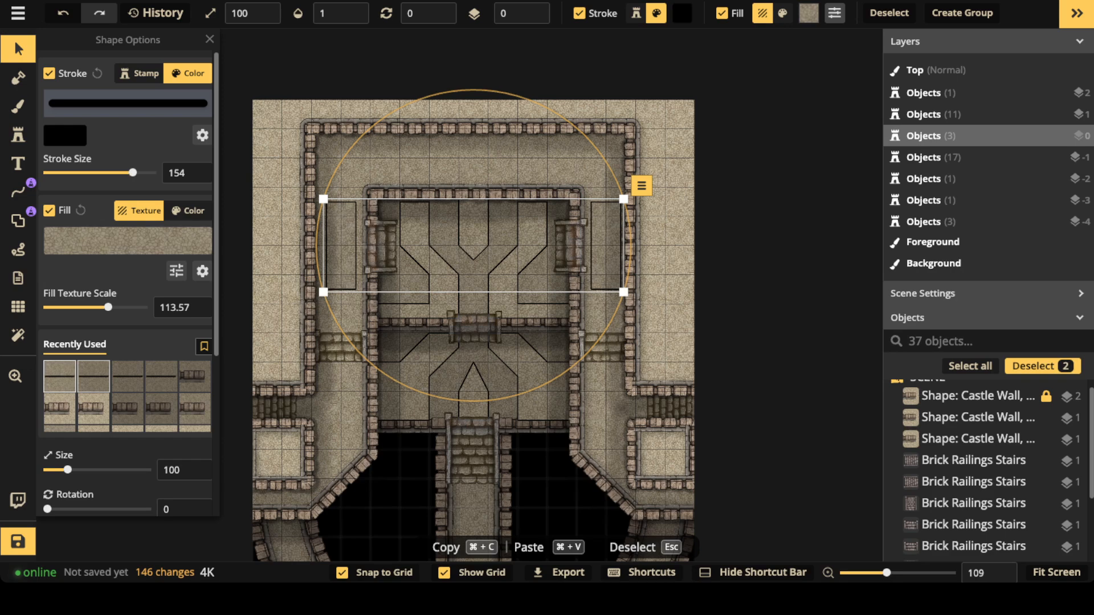
{"action": "key", "text": "Escape"}
{"action": "scroll", "coordinate": [547, 164], "scroll_direction": "down", "scroll_amount": 3}
{"action": "left_click", "coordinate": [391, 227]}
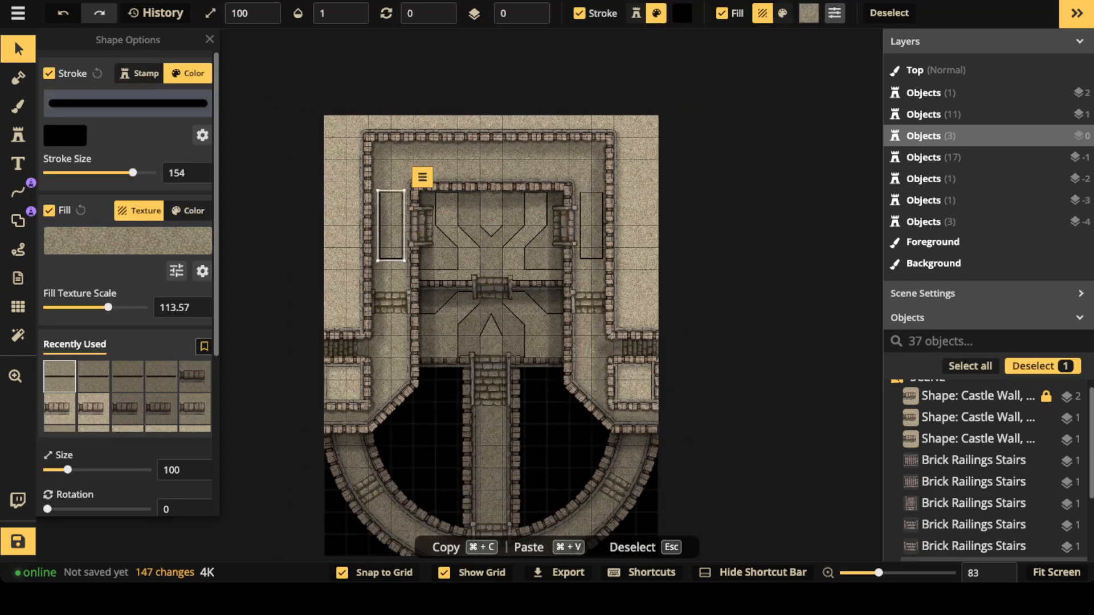
{"action": "left_click", "coordinate": [592, 225], "text": "shift"}
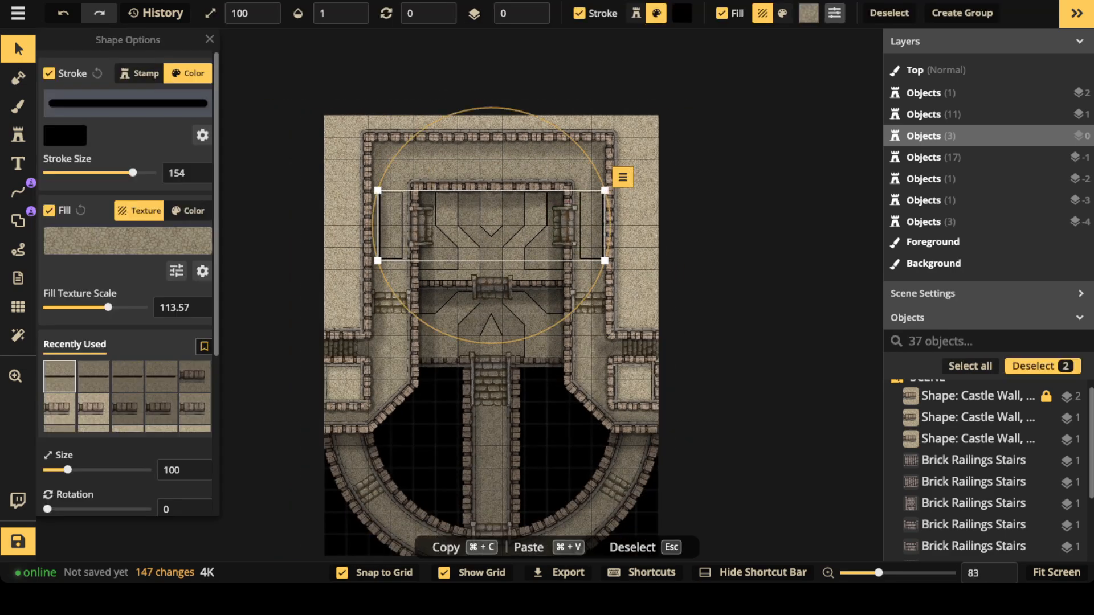
{"action": "left_click", "coordinate": [177, 271]}
{"action": "left_click_drag", "start_coordinate": [131, 267], "coordinate": [134, 267]}
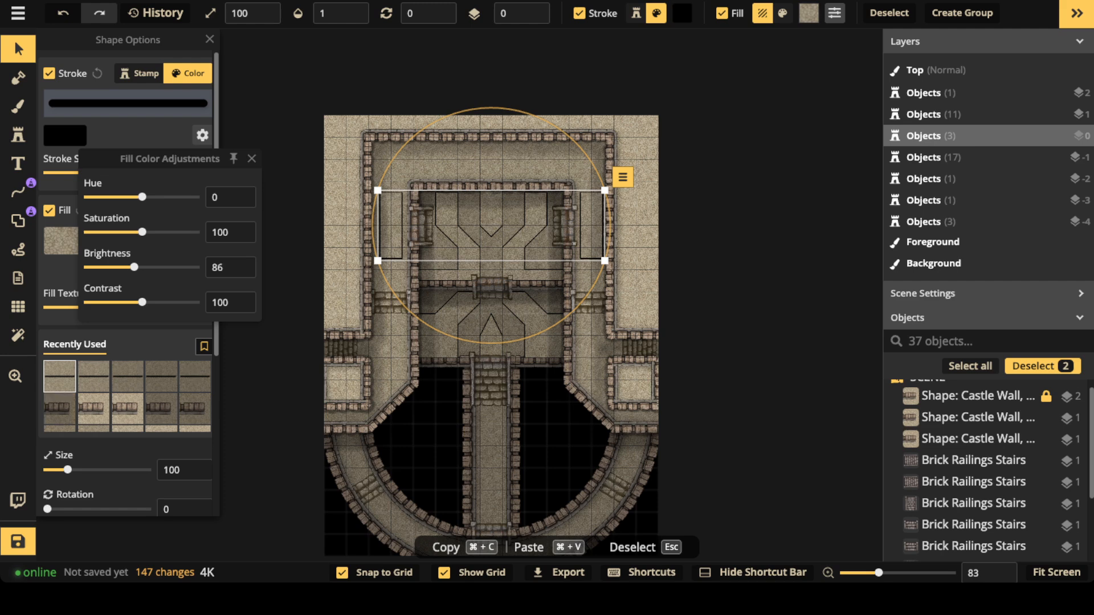
{"action": "left_click", "coordinate": [390, 228]}
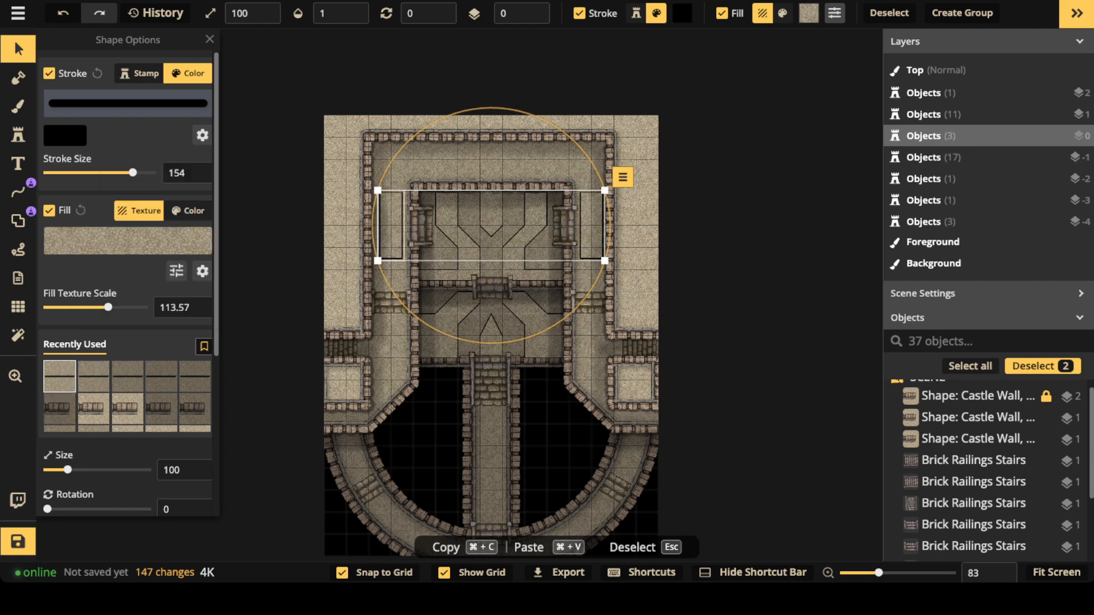
- Place two copies of the brightened corridor rectangle, rotated 90 degrees, in the west and east halves of the north corridor
{"action": "left_click", "coordinate": [389, 228]}
{"action": "scroll", "coordinate": [389, 229], "scroll_direction": "up", "scroll_amount": 2}
{"action": "key", "text": "super+v"}
{"action": "key", "text": "r"}
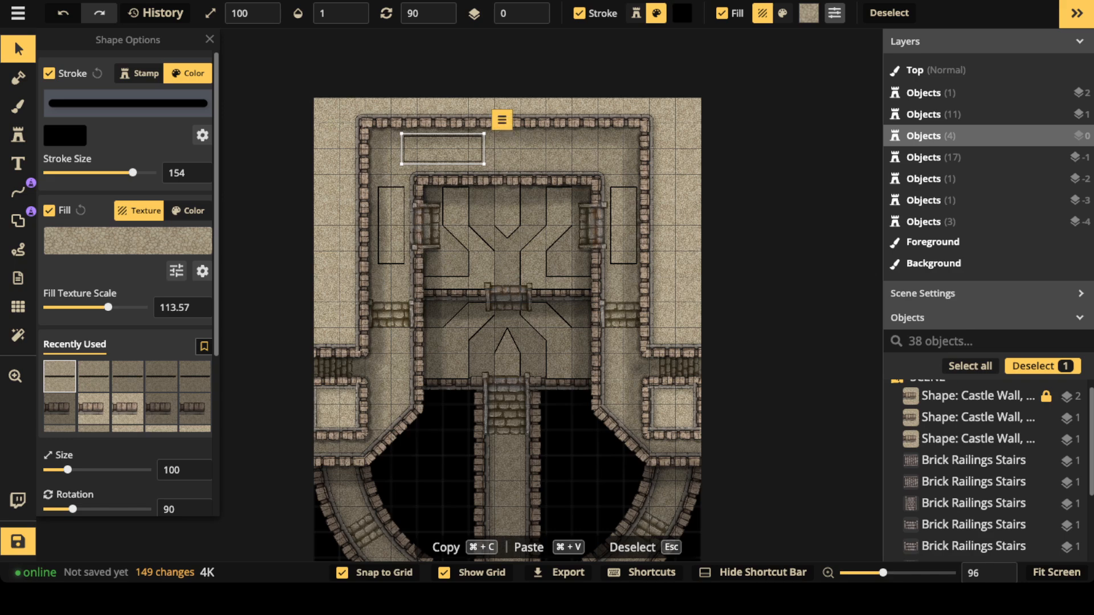
{"action": "key", "text": "super+v"}
{"action": "key", "text": "Escape"}
- Shift both north corridor rectangles half a grid square inward, leaving one grid square between them
{"action": "scroll", "coordinate": [578, 142], "scroll_direction": "down", "scroll_amount": 1}
{"action": "left_click_drag", "start_coordinate": [578, 142], "coordinate": [531, 222]}
{"action": "scroll", "coordinate": [395, 228], "scroll_direction": "up", "scroll_amount": 3}
{"action": "scroll", "coordinate": [366, 237], "scroll_direction": "up", "scroll_amount": 3}
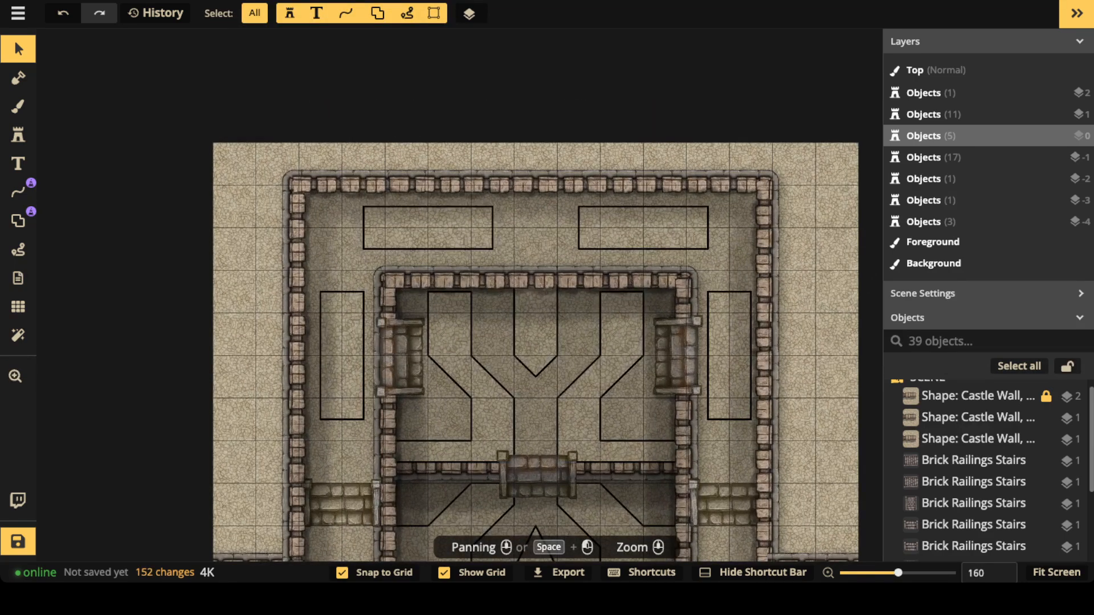
{"action": "left_click", "coordinate": [425, 229]}
{"action": "key", "text": "Escape"}
{"action": "left_click", "coordinate": [644, 228]}
{"action": "left_click_drag", "start_coordinate": [643, 228], "coordinate": [621, 228]}
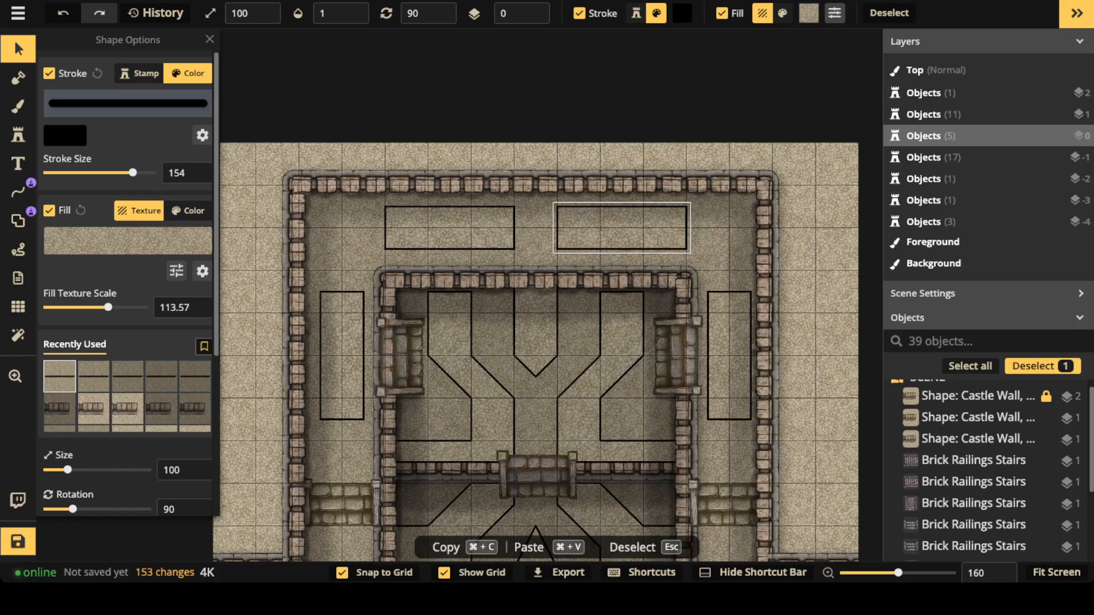
{"action": "key", "text": "Escape"}
- Draw a closed pen diamond one grid square wide in the corridor's northwest corner and add it to the map
{"action": "left_click", "coordinate": [18, 221]}
{"action": "scroll", "coordinate": [370, 206], "scroll_direction": "up", "scroll_amount": 2}
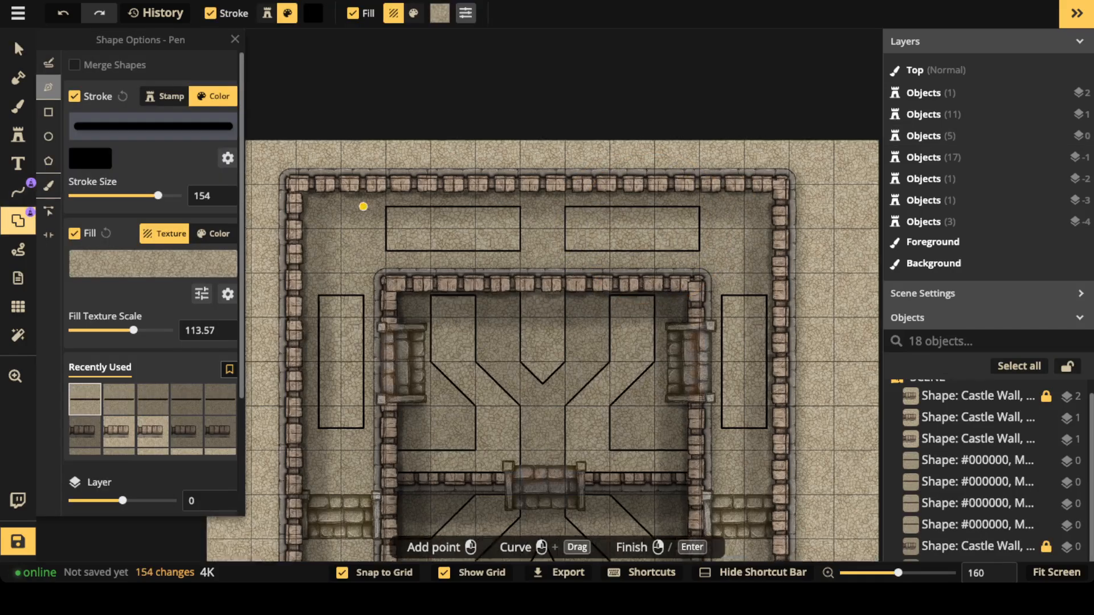
{"action": "left_click", "coordinate": [337, 206]}
{"action": "left_click", "coordinate": [312, 232]}
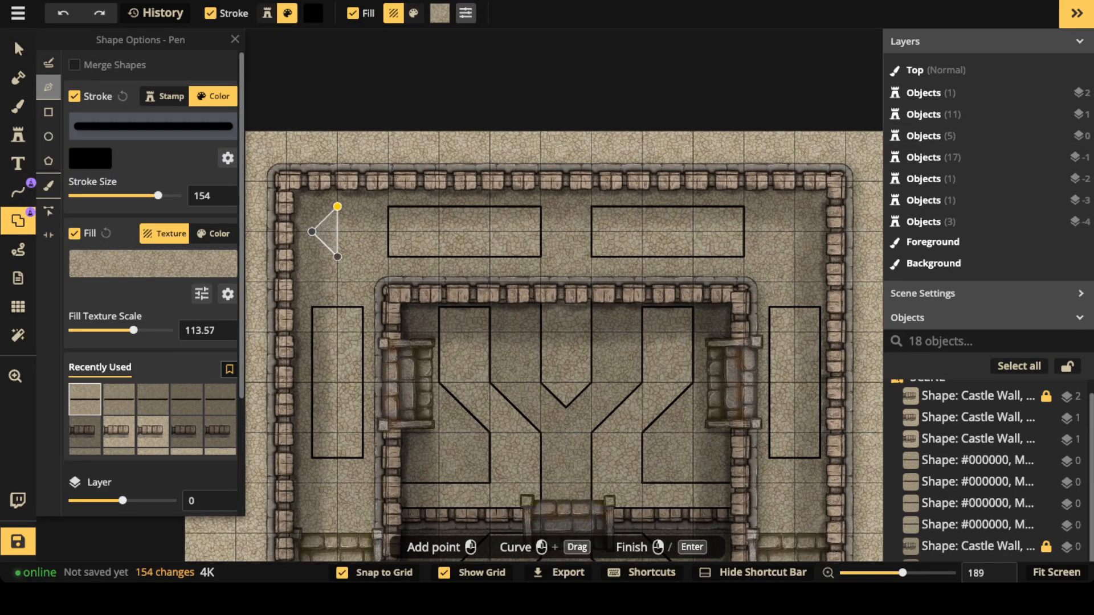
{"action": "left_click", "coordinate": [338, 257]}
{"action": "left_click", "coordinate": [363, 232]}
{"action": "left_click", "coordinate": [337, 206]}
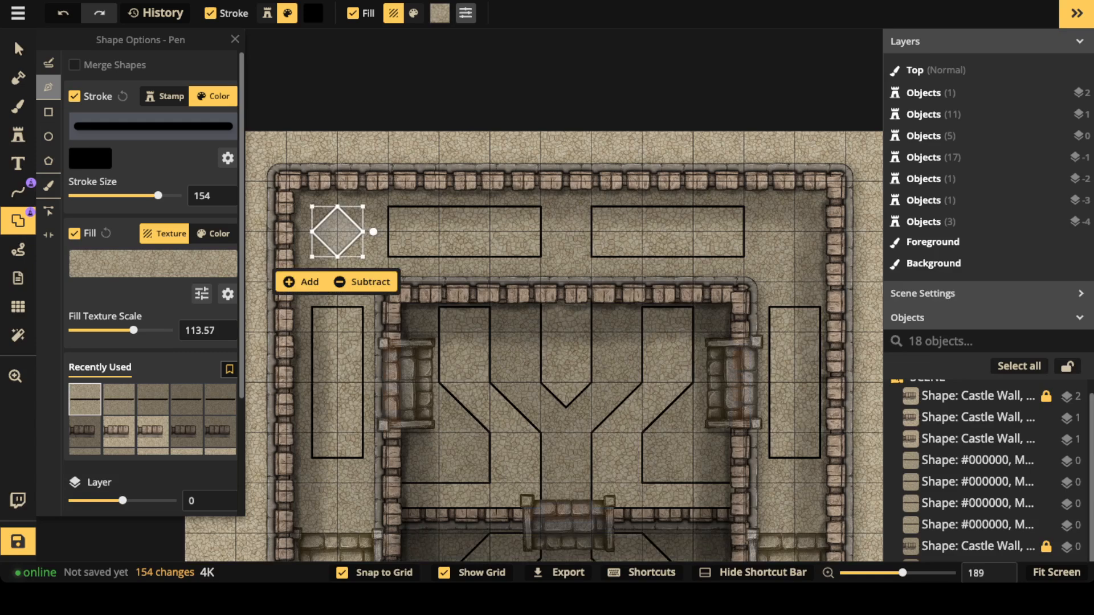
{"action": "left_click", "coordinate": [18, 49]}
{"action": "scroll", "coordinate": [334, 211], "scroll_direction": "down", "scroll_amount": 4}
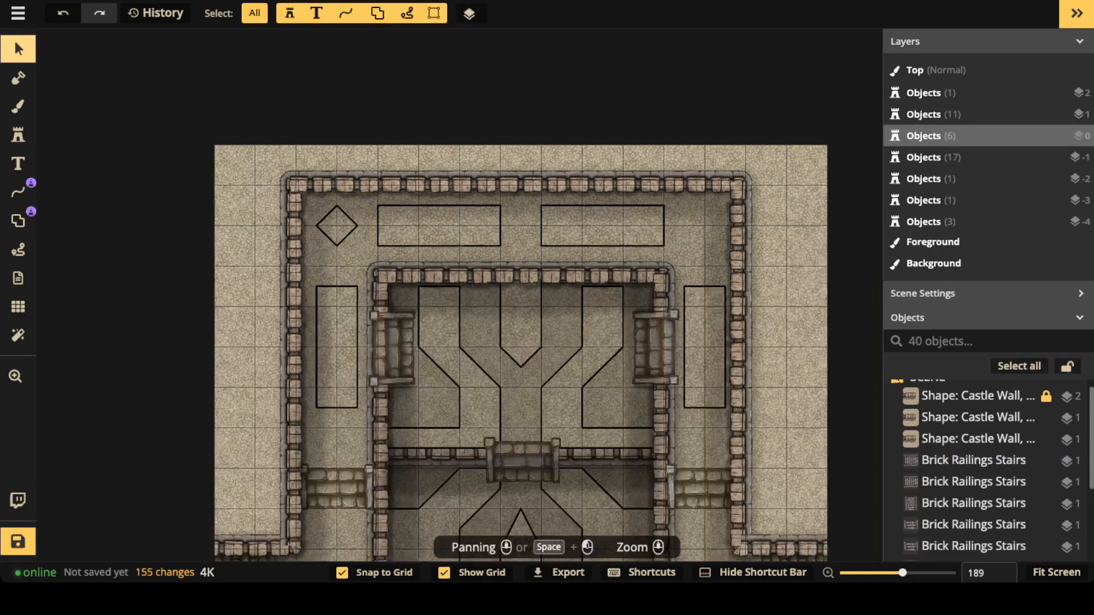
- Copy the diamond into the corridor's northeast corner and into the west corridor, just north of its stairs
{"action": "left_click", "coordinate": [336, 224]}
{"action": "key", "text": "super+c"}
{"action": "key", "text": "super+v"}
{"action": "left_click_drag", "start_coordinate": [634, 225], "coordinate": [662, 226]}
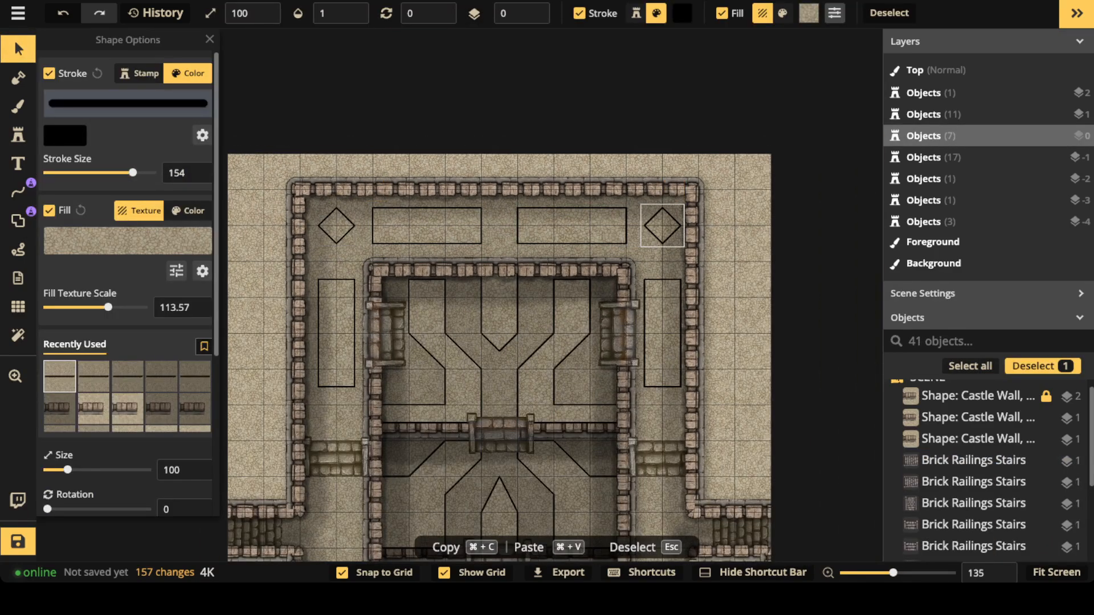
{"action": "key", "text": "space"}
{"action": "left_click_drag", "start_coordinate": [656, 273], "coordinate": [669, 152]}
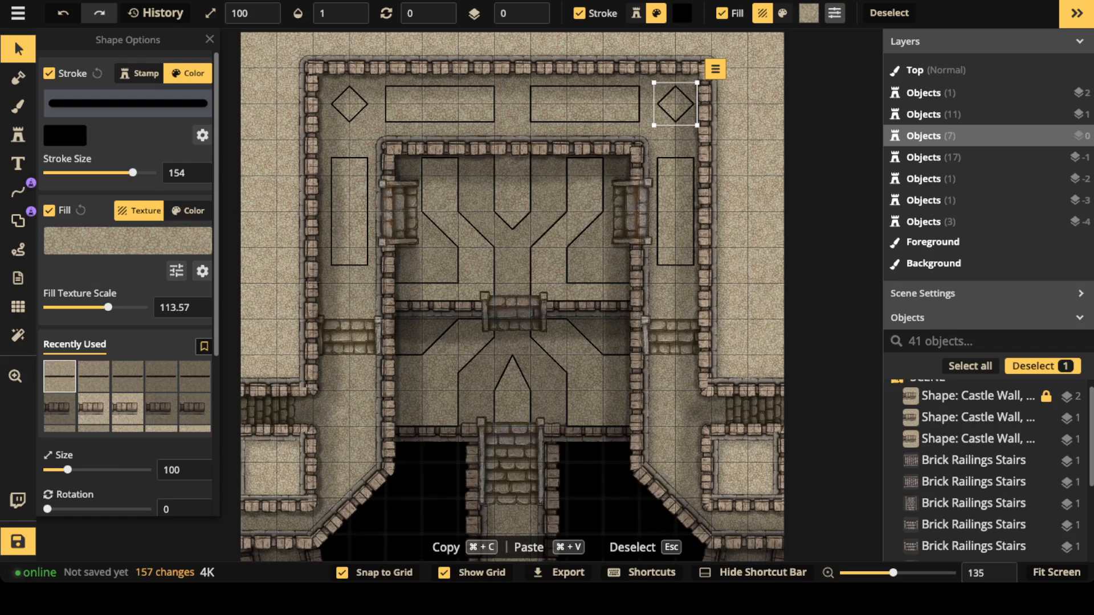
{"action": "key", "text": "super+v"}
{"action": "left_click_drag", "start_coordinate": [350, 284], "coordinate": [349, 301]}
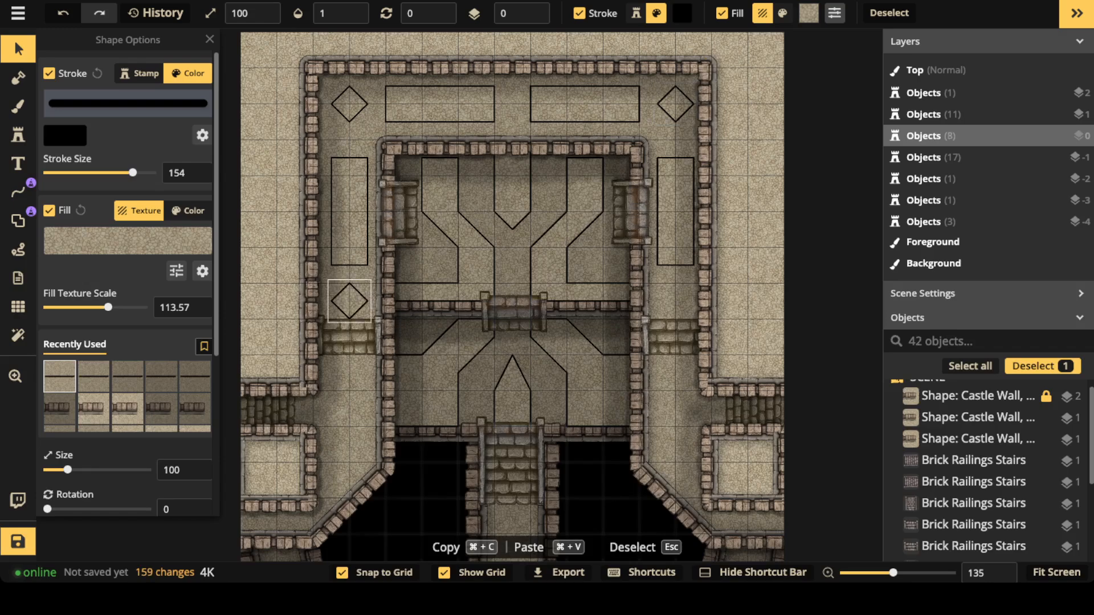
- Move the west and east corridor stairs about half a grid square south
{"action": "left_click", "coordinate": [974, 546]}
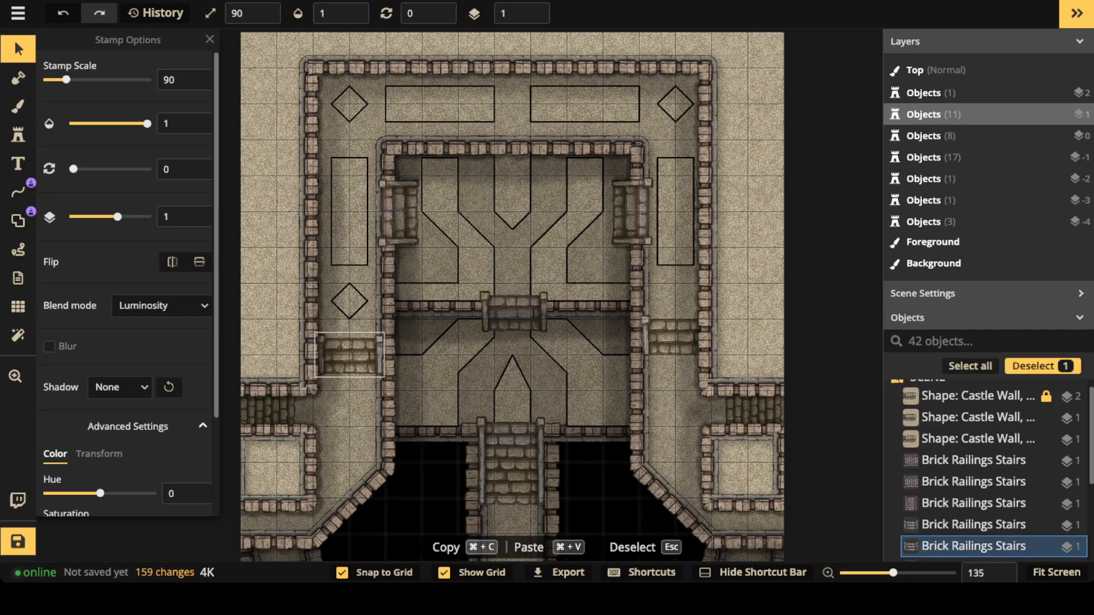
{"action": "left_click", "coordinate": [675, 337]}
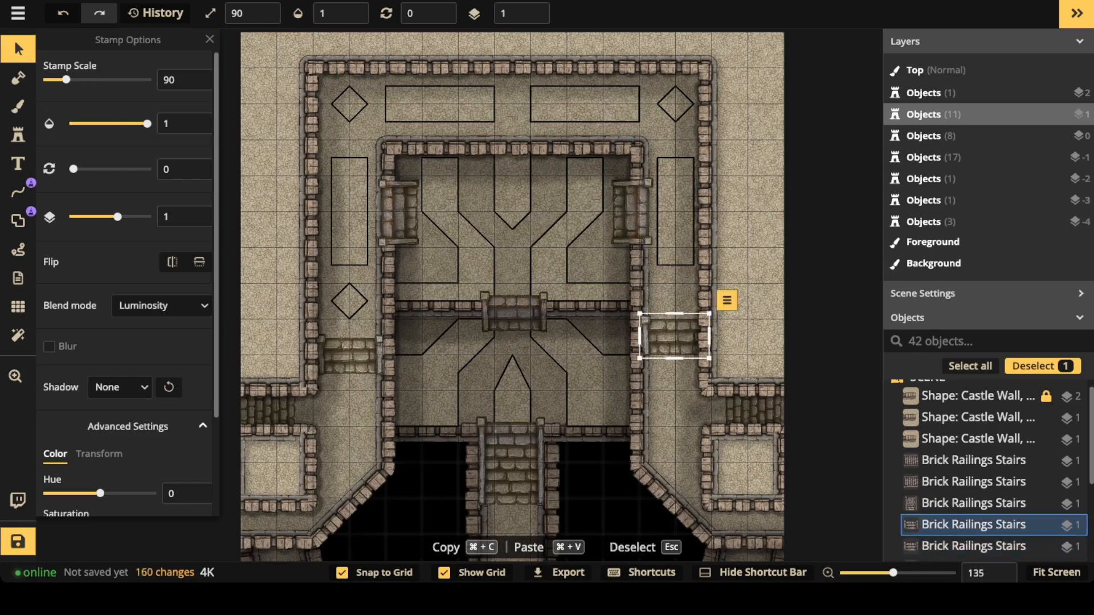
{"action": "left_click_drag", "start_coordinate": [675, 338], "coordinate": [676, 355]}
{"action": "key", "text": "Escape"}
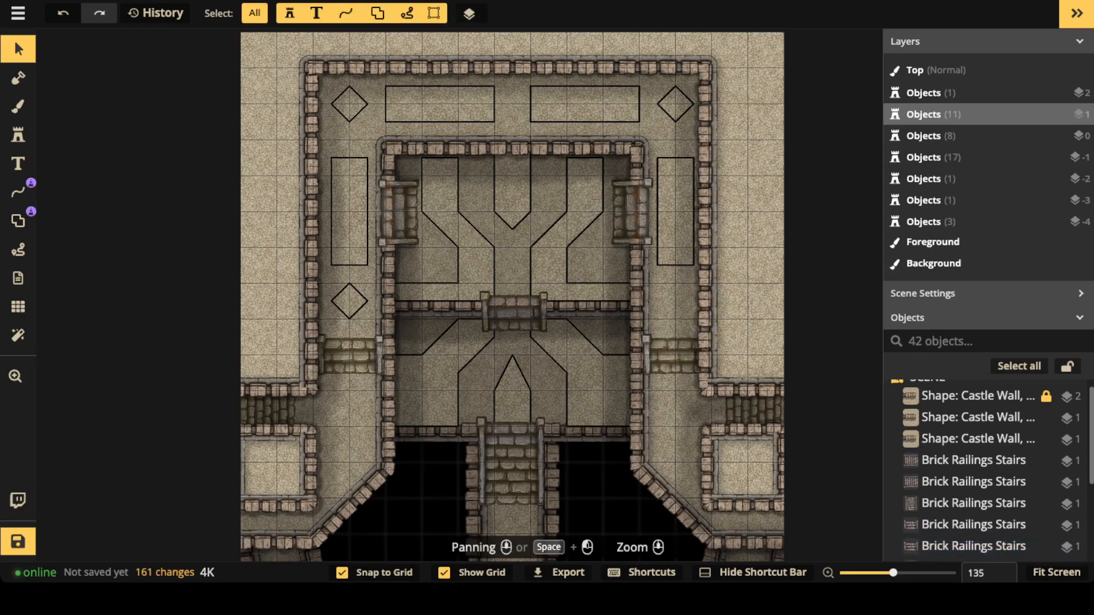
- Copy the northeast corner diamond into the east corridor, between the rectangle and the stairs
{"action": "left_click", "coordinate": [675, 104]}
{"action": "key", "text": "super+c"}
{"action": "key", "text": "super+v"}
{"action": "left_click_drag", "start_coordinate": [681, 275], "coordinate": [676, 301]}
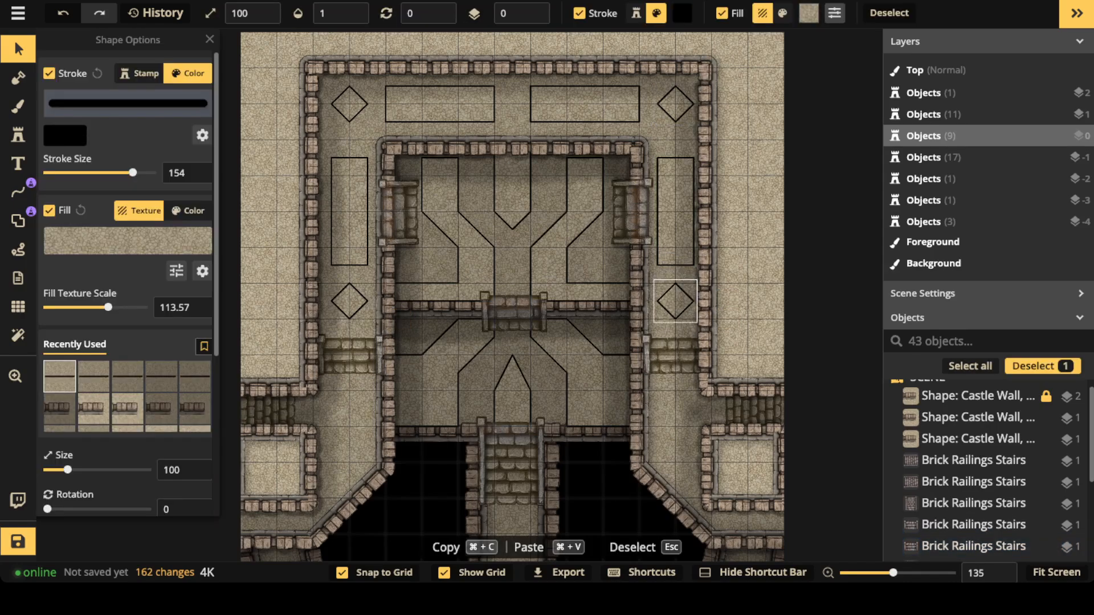
{"action": "key", "text": "Escape"}
- Hide the map's grid
{"action": "scroll", "coordinate": [490, 246], "scroll_direction": "down", "scroll_amount": 5}
{"action": "left_click_drag", "start_coordinate": [536, 224], "coordinate": [448, 222]}
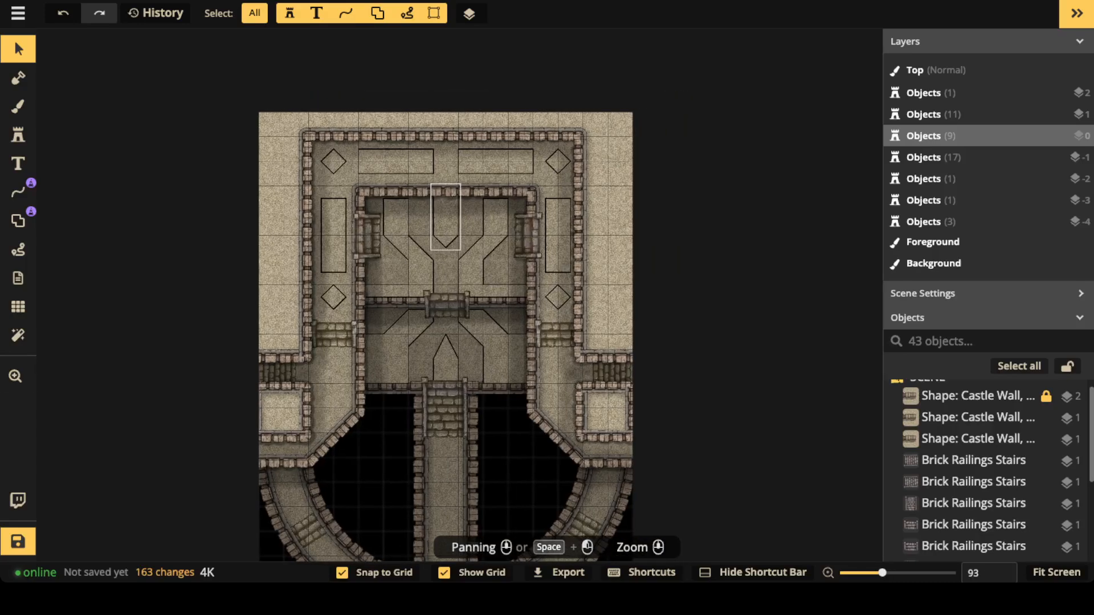
{"action": "scroll", "coordinate": [397, 166], "scroll_direction": "down", "scroll_amount": 3}
{"action": "scroll", "coordinate": [383, 150], "scroll_direction": "down", "scroll_amount": 2}
{"action": "left_click_drag", "start_coordinate": [383, 149], "coordinate": [375, 122]}
{"action": "left_click_drag", "start_coordinate": [388, 193], "coordinate": [397, 230]}
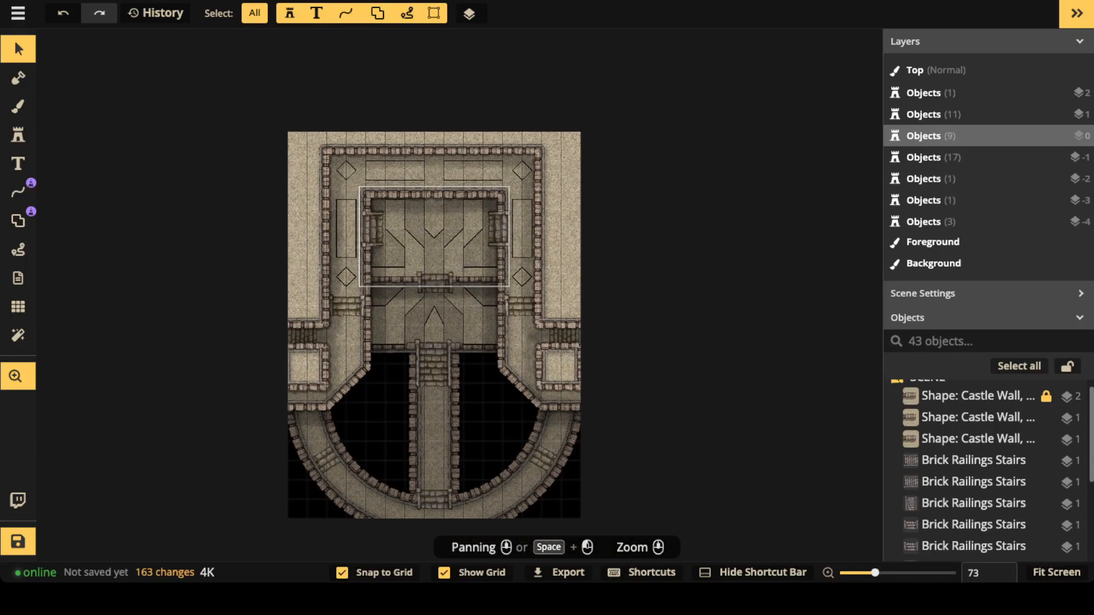
{"action": "left_click", "coordinate": [18, 307]}
{"action": "left_click", "coordinate": [50, 65]}
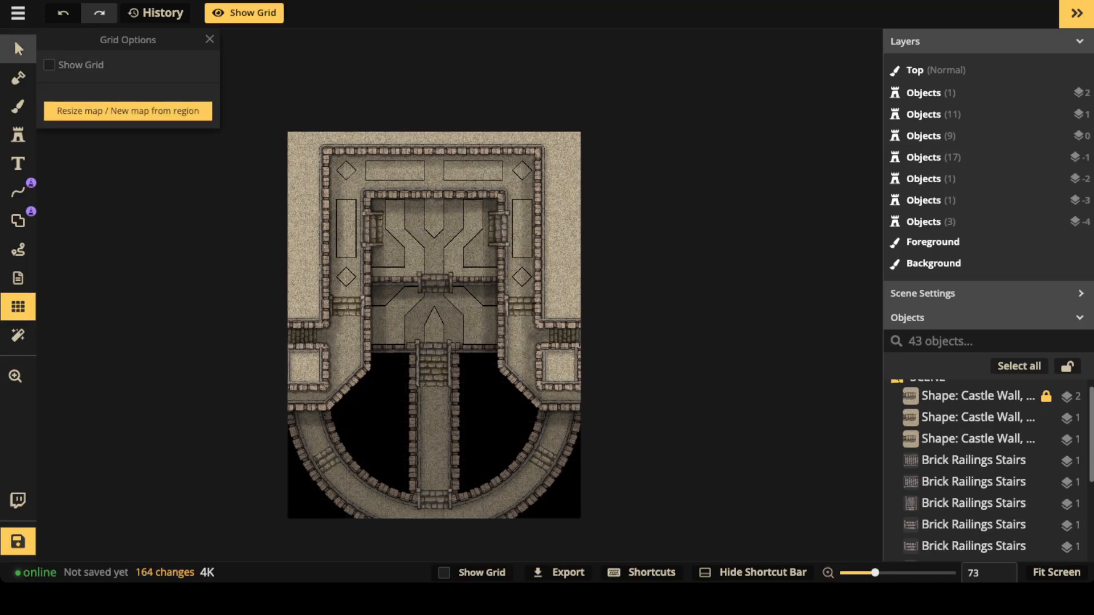
{"action": "key", "text": "Escape"}
- Copy the west corridor rectangle onto the ground west of the outer wall and raise the copy to layer 3
{"action": "scroll", "coordinate": [414, 272], "scroll_direction": "up", "scroll_amount": 5}
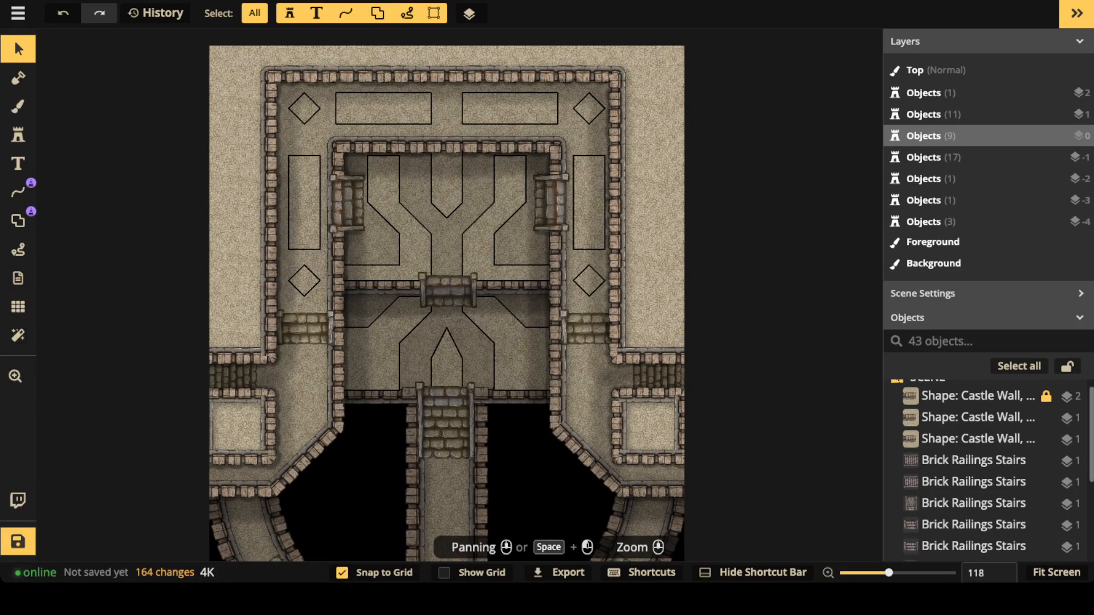
{"action": "left_click", "coordinate": [304, 202]}
{"action": "key", "text": "super+c"}
{"action": "key", "text": "space"}
{"action": "left_click_drag", "start_coordinate": [304, 202], "coordinate": [531, 320]}
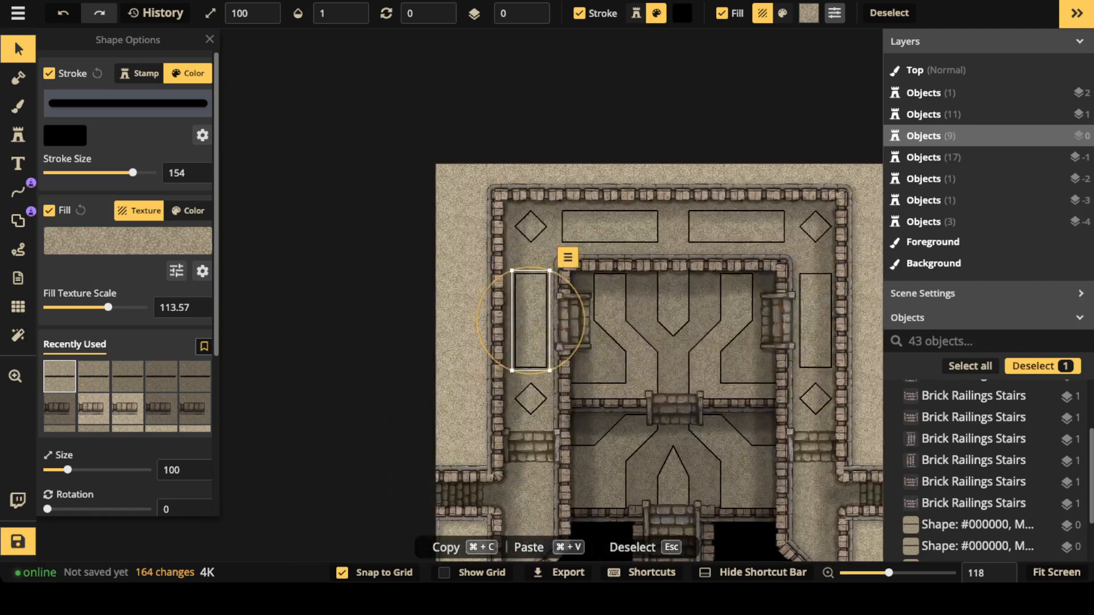
{"action": "key", "text": "super+v"}
{"action": "left_click_drag", "start_coordinate": [432, 311], "coordinate": [468, 321]}
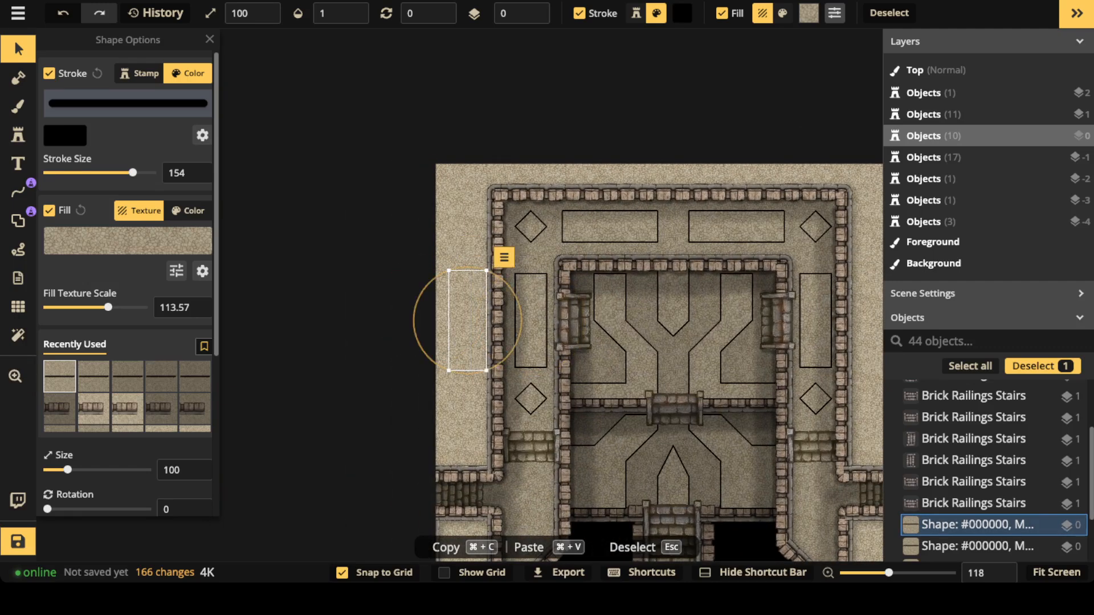
{"action": "left_click", "coordinate": [542, 9]}
{"action": "left_click", "coordinate": [542, 10]}
{"action": "left_click", "coordinate": [542, 10]}
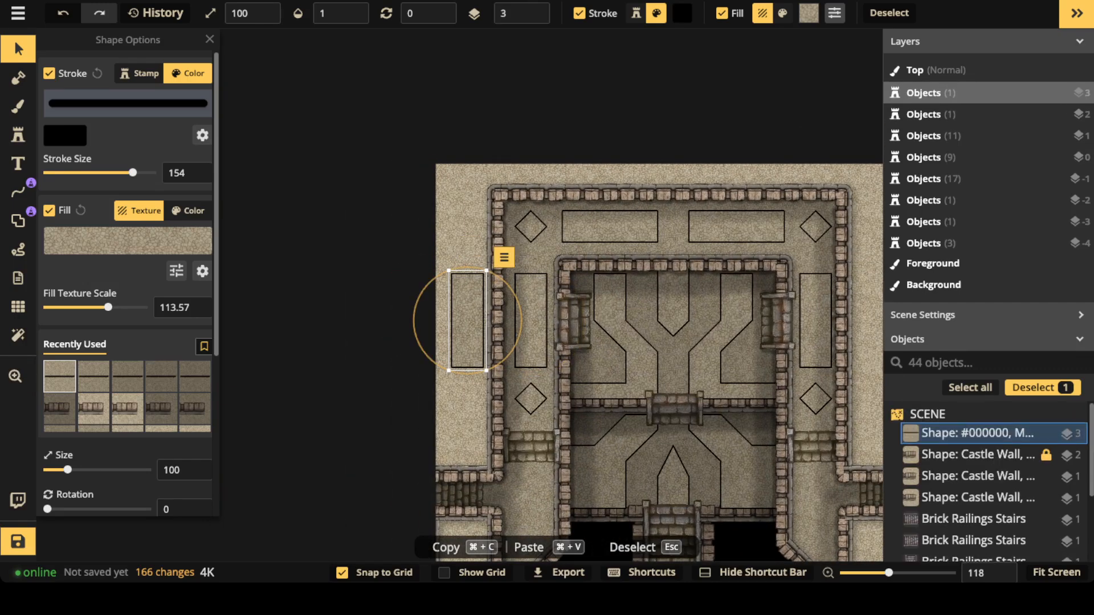
- Nudge the copied rectangle outside the outer wall slightly west, then delete it
{"action": "key", "text": "Left"}
{"action": "key", "text": "Left"}
{"action": "key", "text": "Left"}
{"action": "key", "text": "Left"}
{"action": "key", "text": "Left"}
{"action": "key", "text": "Left"}
{"action": "key", "text": "Left"}
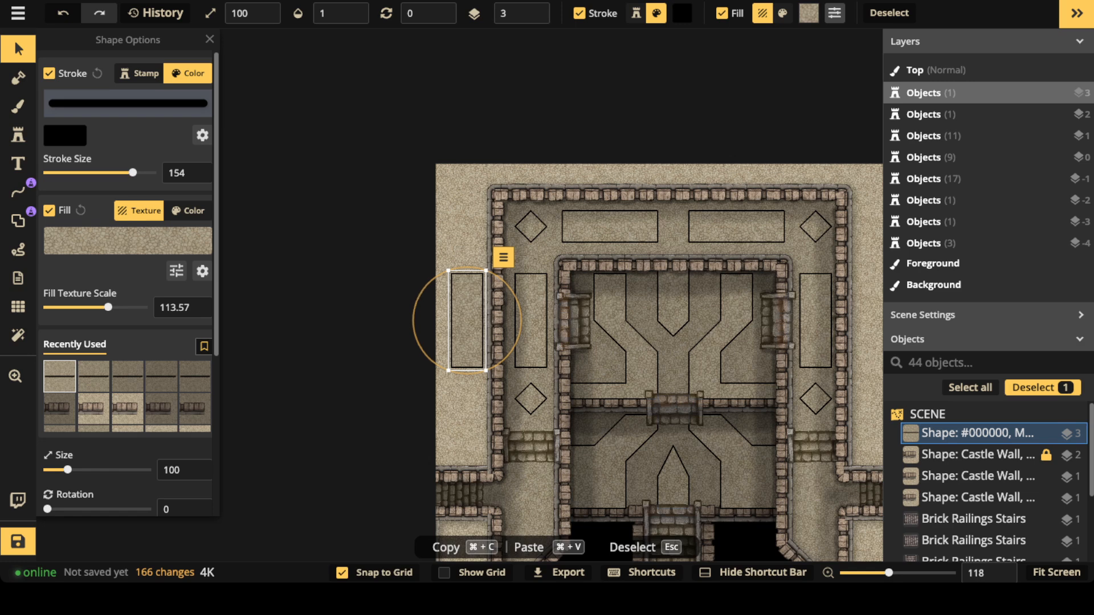
{"action": "key", "text": "Left"}
{"action": "key", "text": "Left"}
{"action": "key", "text": "Left"}
{"action": "key", "text": "Left"}
{"action": "key", "text": "Left"}
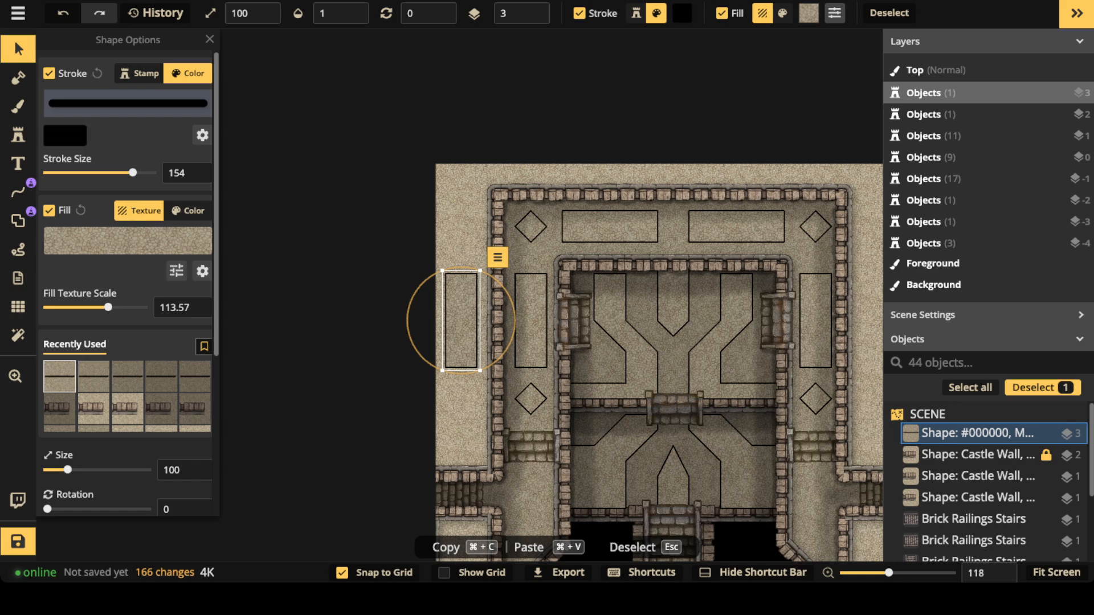
{"action": "key", "text": "Delete"}
- Save the map
{"action": "scroll", "coordinate": [461, 320], "scroll_direction": "down", "scroll_amount": 4}
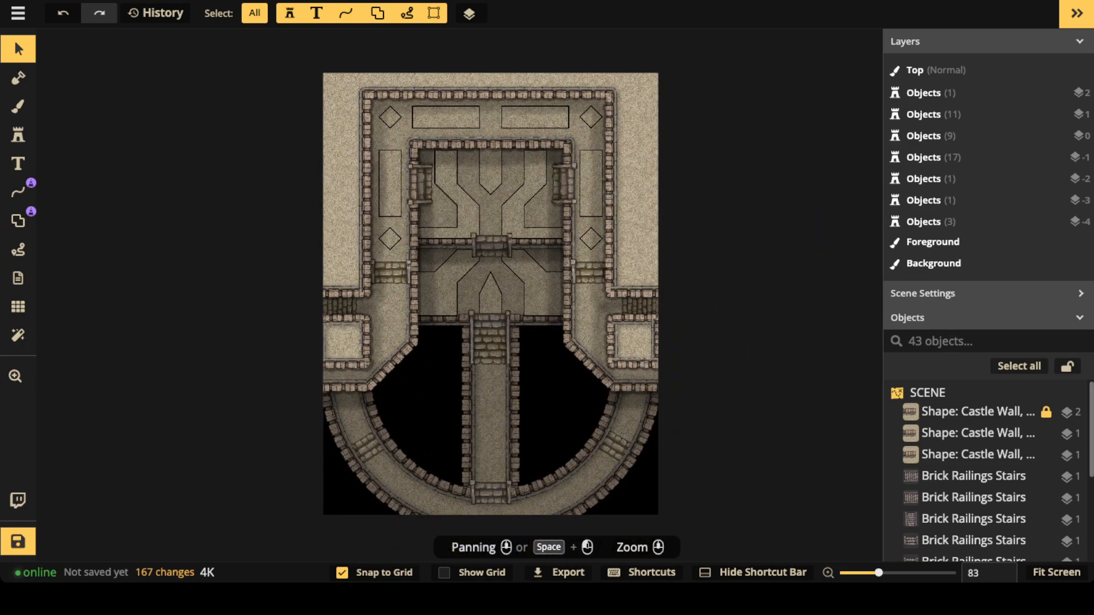
{"action": "left_click", "coordinate": [18, 542]}
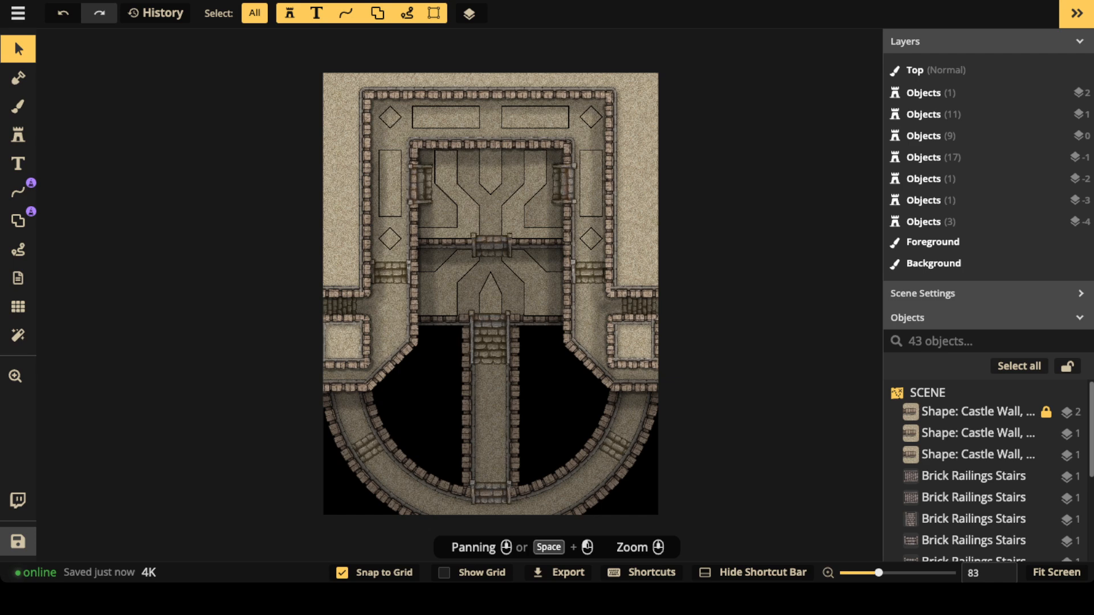
- Paste a copy of the west corridor rectangle west of the outer wall, level with the original, and raise it to layer 2
{"action": "left_click", "coordinate": [383, 164]}
{"action": "scroll", "coordinate": [383, 164], "scroll_direction": "up", "scroll_amount": 3}
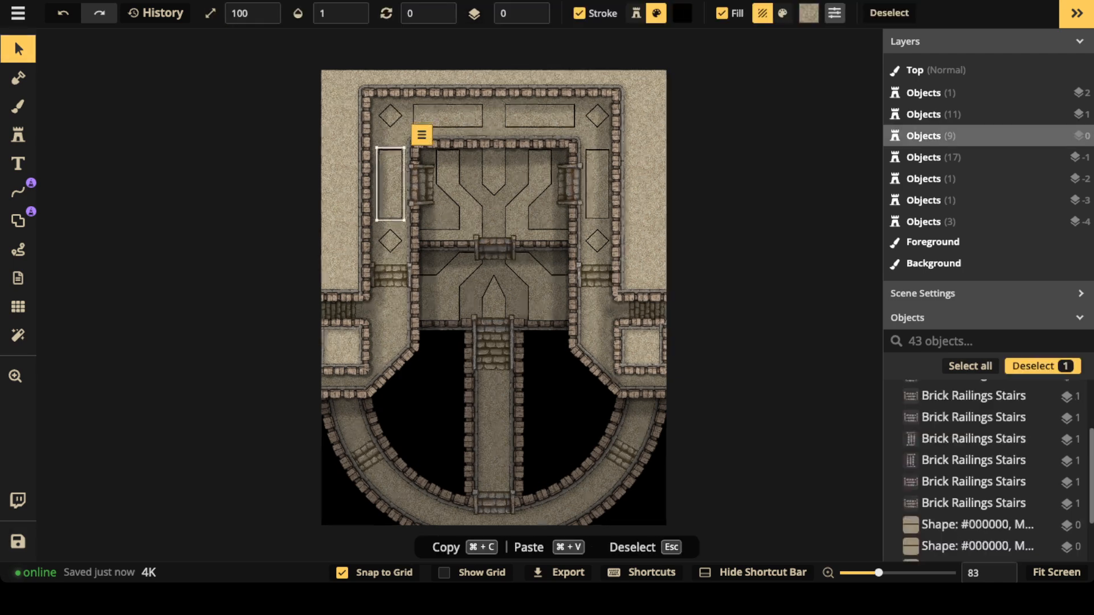
{"action": "key", "text": "super+c"}
{"action": "key", "text": "super+v"}
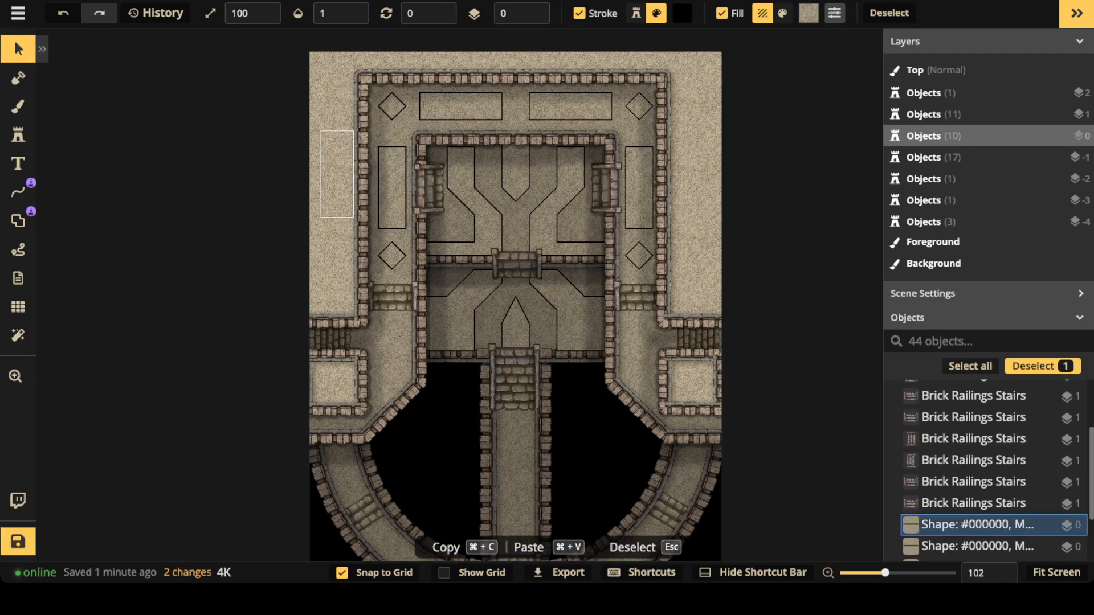
{"action": "double_click", "coordinate": [533, 9]}
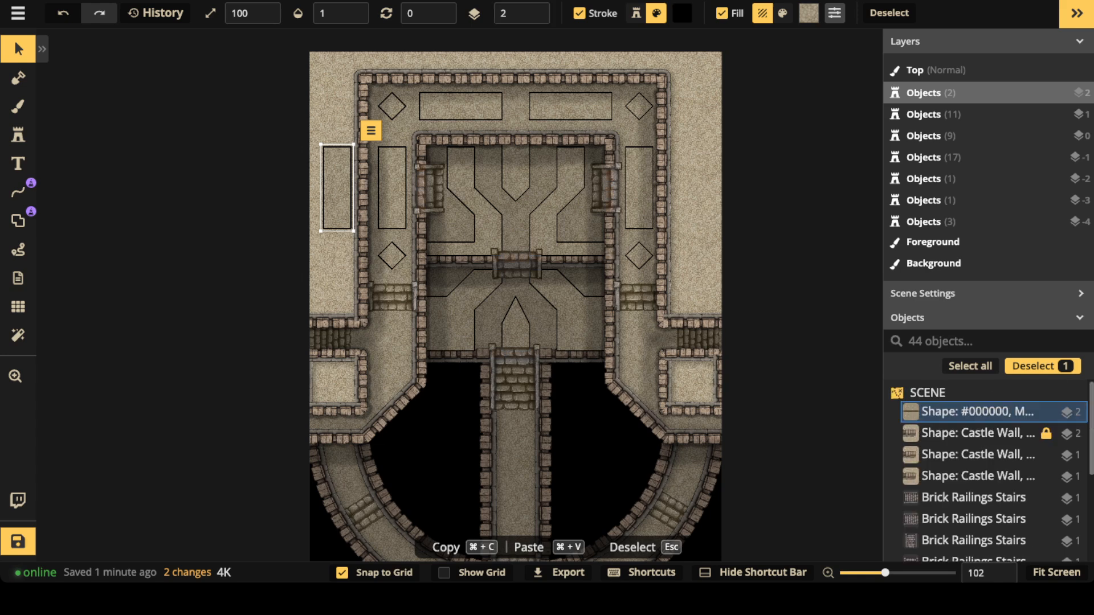
- Nudge the copied rectangle into the middle of the ground strip between the map's west edge and the outer wall
{"action": "key", "text": "Left"}
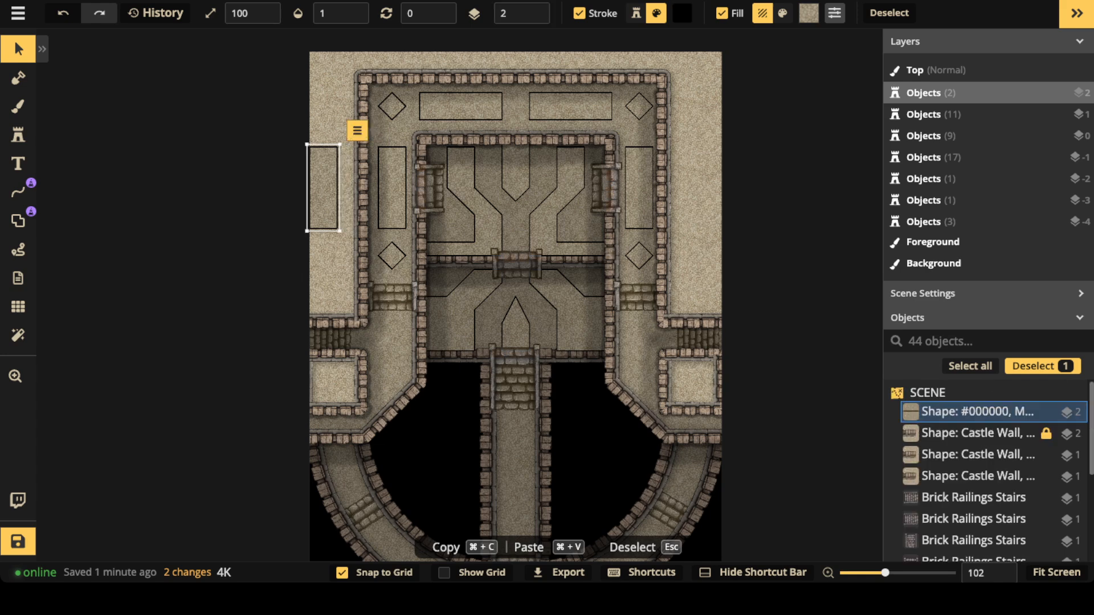
{"action": "key", "text": "Right"}
{"action": "key", "text": "Right"}
{"action": "key", "text": "Right"}
{"action": "key", "text": "Right"}
{"action": "key", "text": "Right"}
{"action": "key", "text": "Right"}
{"action": "key", "text": "Right"}
{"action": "key", "text": "Right"}
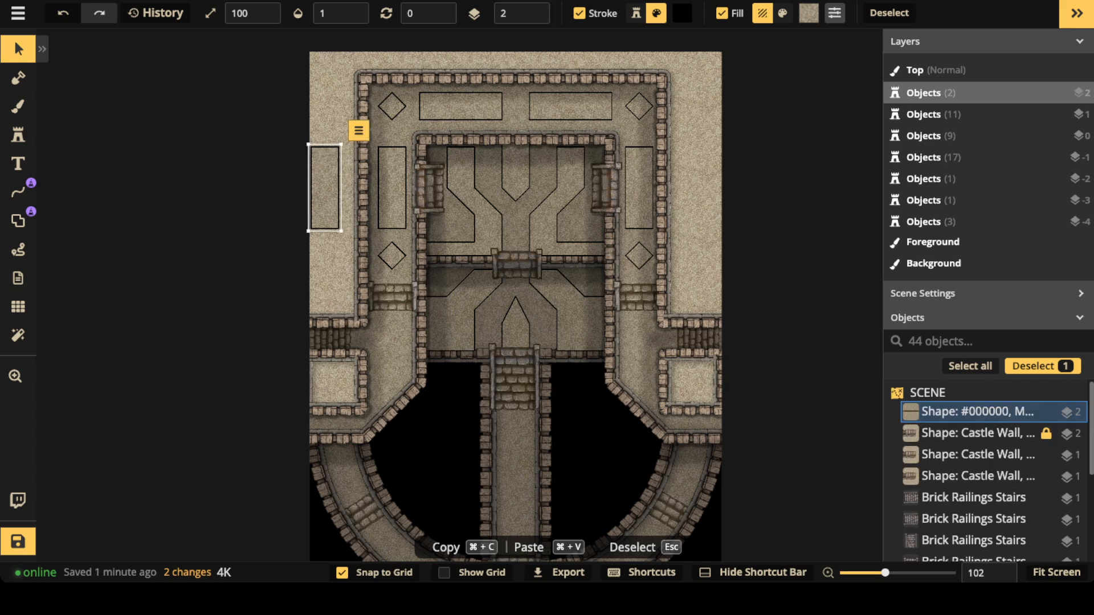
{"action": "key", "text": "Right"}
{"action": "key", "text": "Right"}
{"action": "key", "text": "Right"}
{"action": "key", "text": "Right"}
{"action": "key", "text": "Right"}
{"action": "key", "text": "Right"}
{"action": "key", "text": "Right"}
{"action": "key", "text": "Right"}
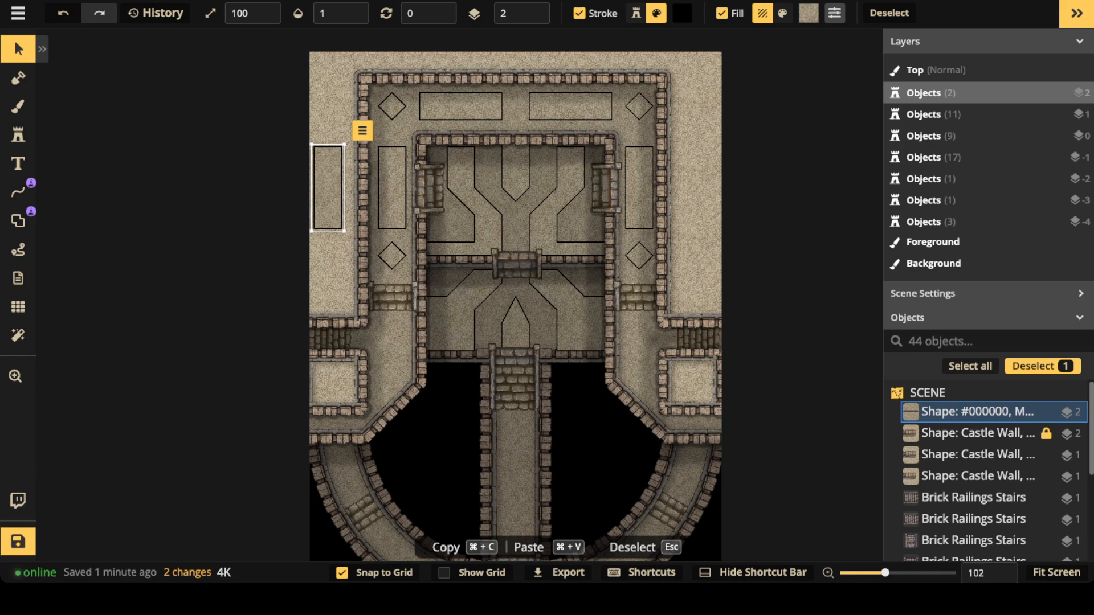
{"action": "key", "text": "Right"}
{"action": "key", "text": "Right"}
{"action": "key", "text": "Right"}
{"action": "key", "text": "Right"}
{"action": "key", "text": "Right"}
{"action": "key", "text": "Right"}
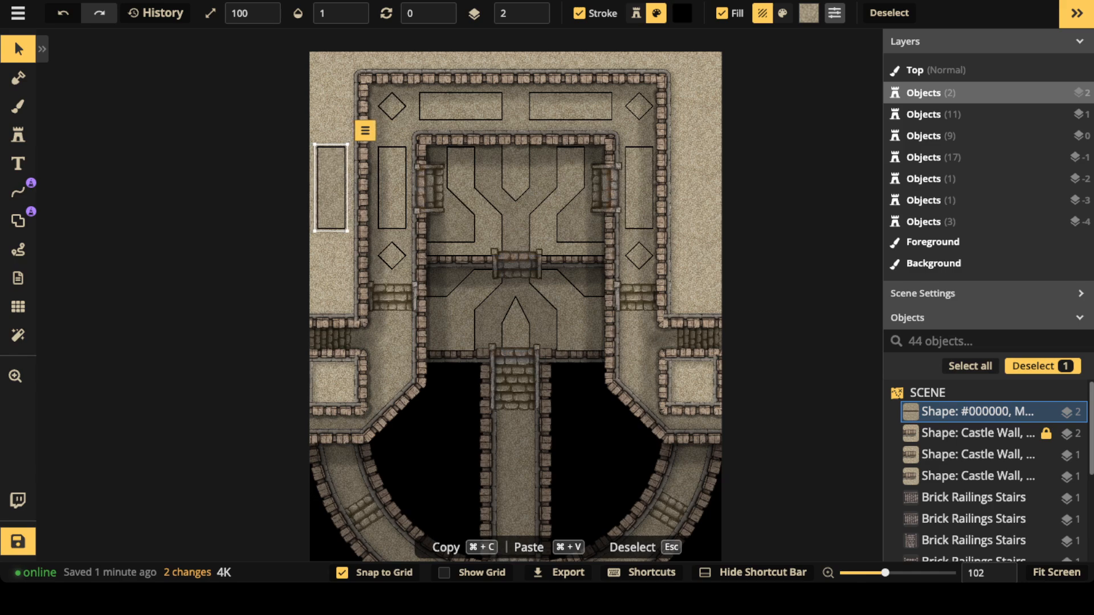
- Turn off grid snapping and pull a new middle node on the copied rectangle's south edge outward into a point
{"action": "left_click", "coordinate": [18, 221]}
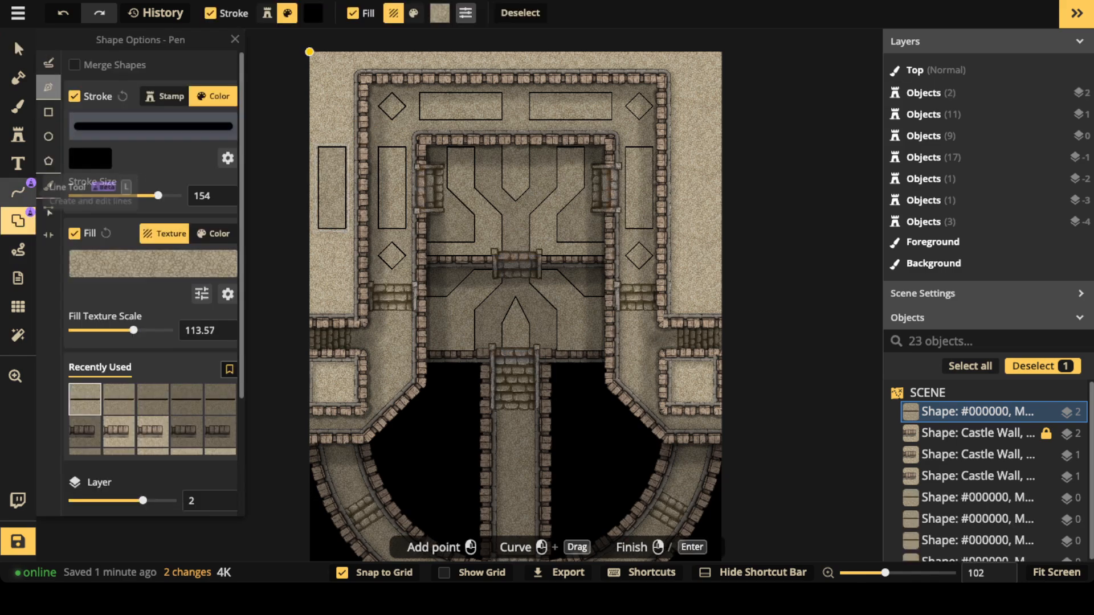
{"action": "left_click", "coordinate": [48, 211]}
{"action": "scroll", "coordinate": [309, 183], "scroll_direction": "up", "scroll_amount": 1}
{"action": "scroll", "coordinate": [328, 200], "scroll_direction": "up", "scroll_amount": 3}
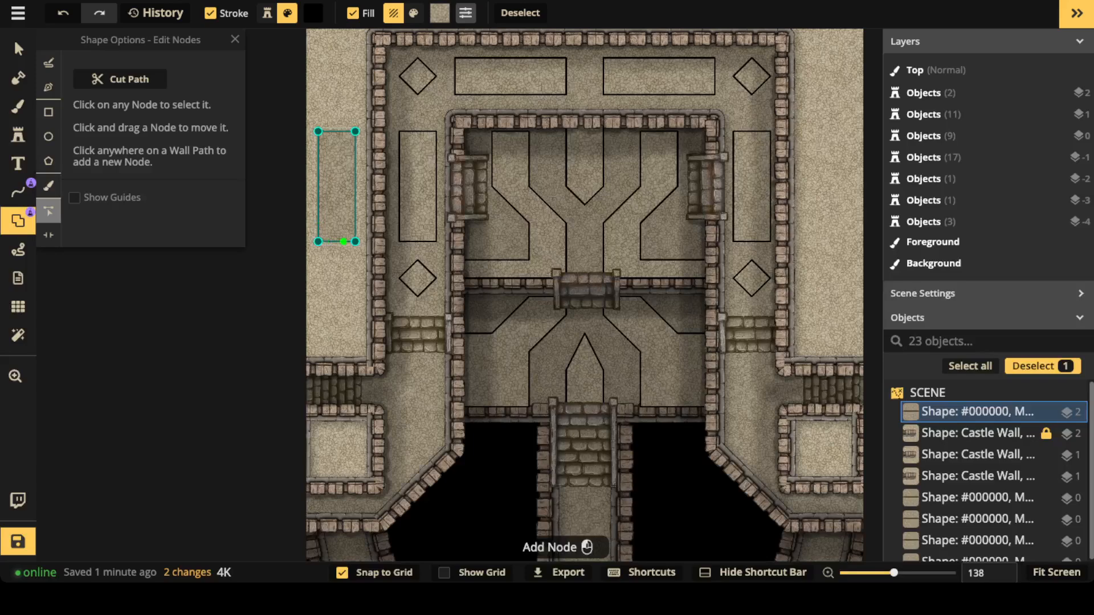
{"action": "scroll", "coordinate": [342, 241], "scroll_direction": "up", "scroll_amount": 1}
{"action": "left_click", "coordinate": [373, 573]}
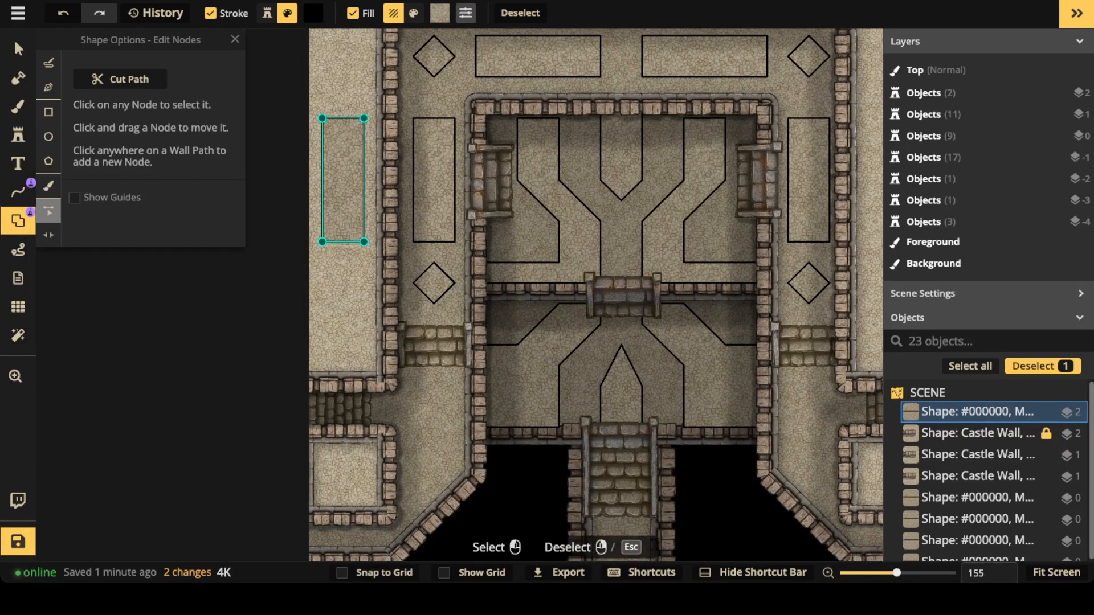
{"action": "left_click", "coordinate": [343, 242]}
{"action": "left_click_drag", "start_coordinate": [344, 243], "coordinate": [344, 257]}
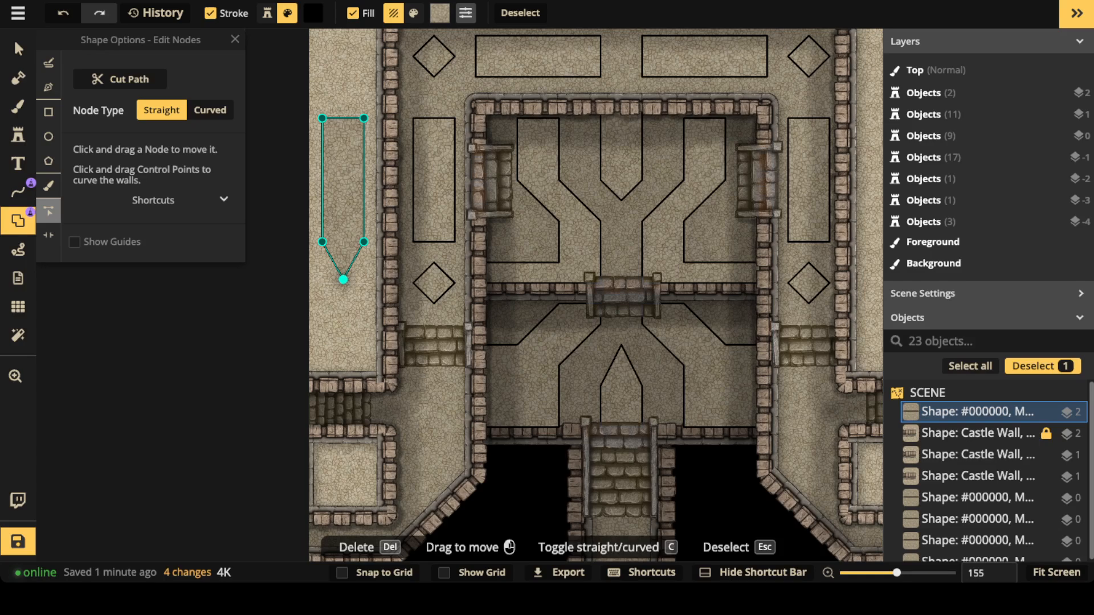
- Pull a new middle node on the rectangle's north edge outward into a matching point
{"action": "key", "text": "Delete"}
{"action": "left_click", "coordinate": [344, 118]}
{"action": "left_click_drag", "start_coordinate": [344, 118], "coordinate": [343, 97]}
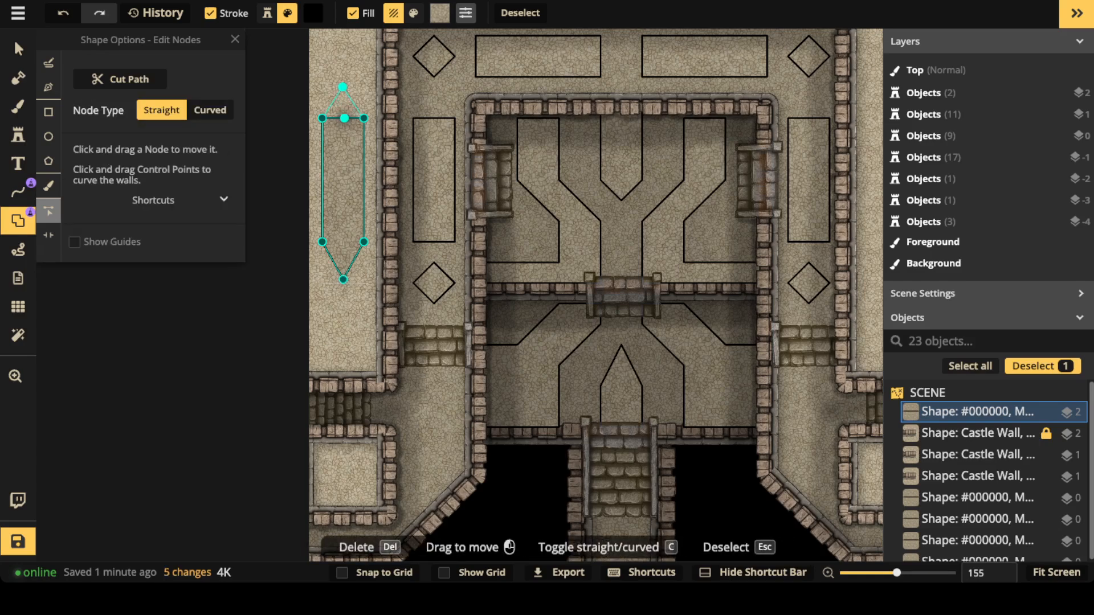
{"action": "left_click_drag", "start_coordinate": [342, 85], "coordinate": [342, 85]}
{"action": "left_click", "coordinate": [18, 49]}
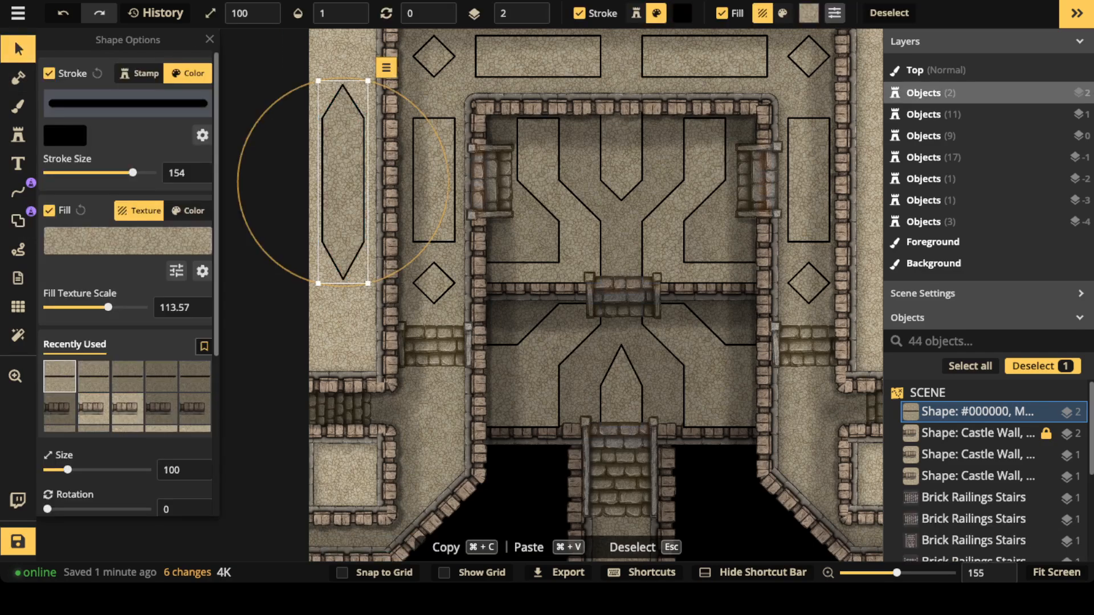
- Fill the pointed shape with the Steampunk gear texture and set its fill brightness to 41
{"action": "left_click", "coordinate": [128, 240]}
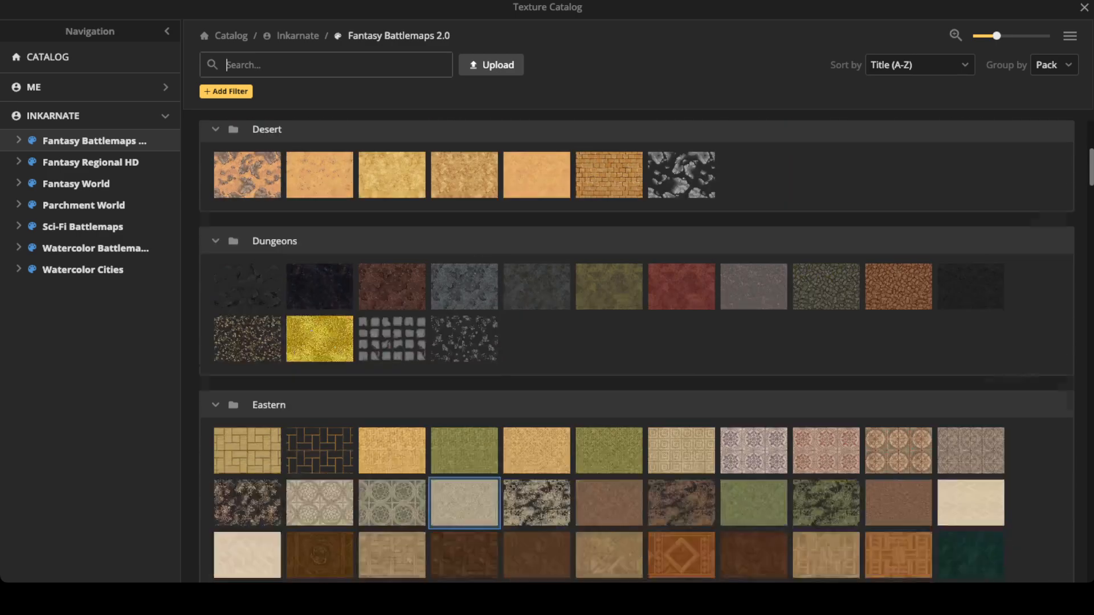
{"action": "type", "text": "gear"}
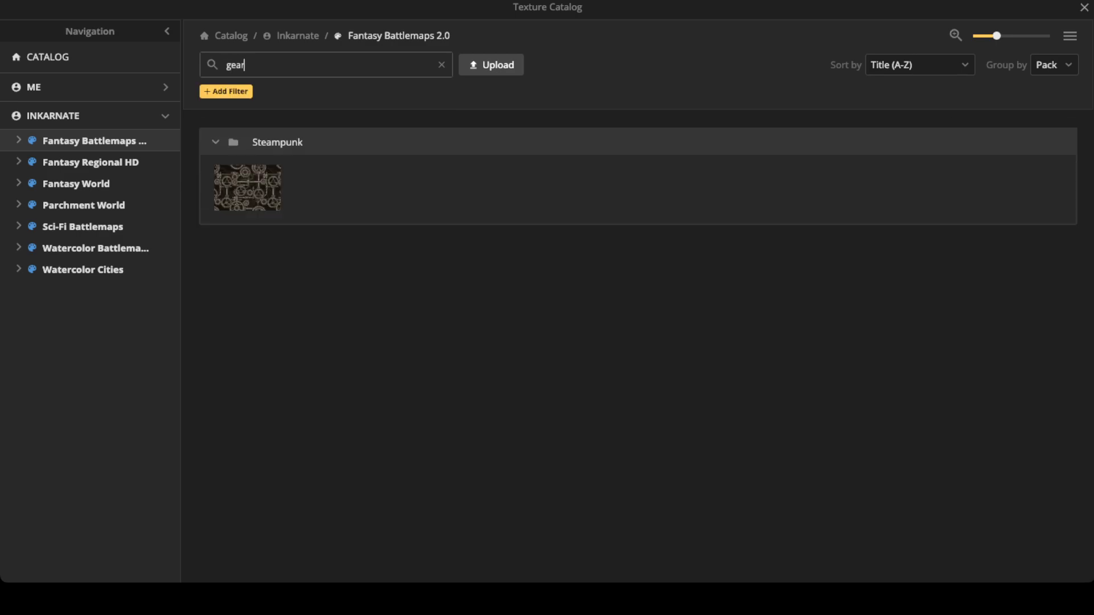
{"action": "left_click", "coordinate": [248, 188]}
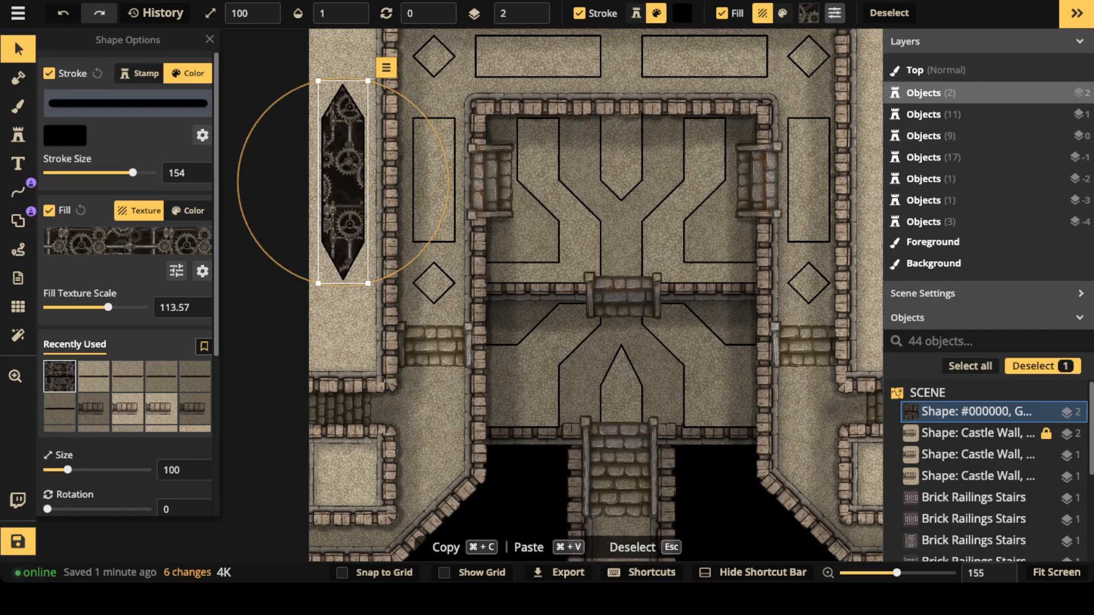
{"action": "scroll", "coordinate": [129, 408], "scroll_direction": "down", "scroll_amount": 3}
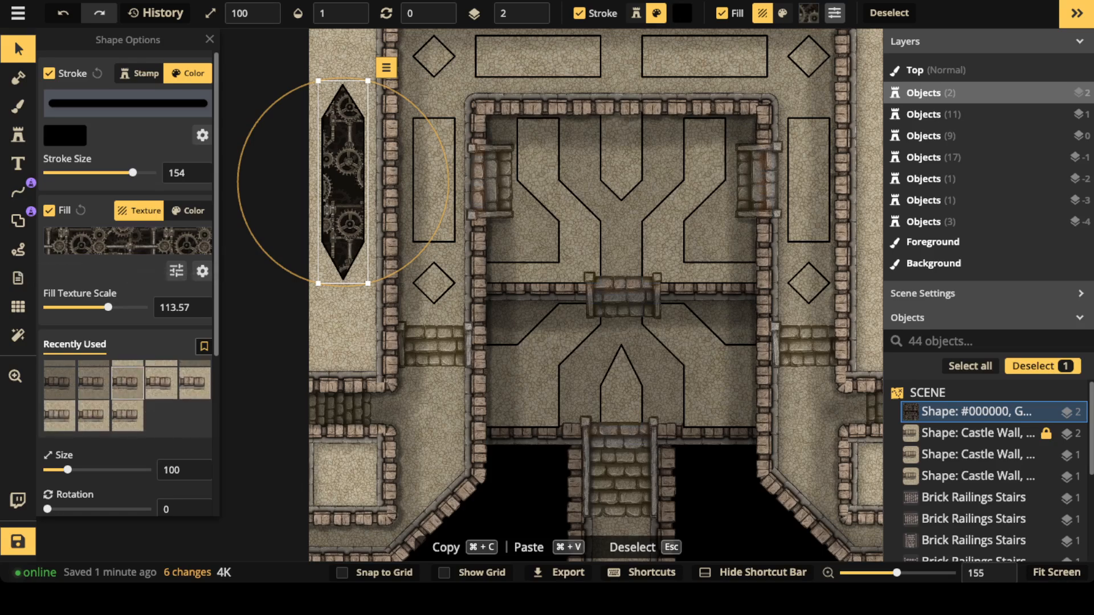
{"action": "left_click", "coordinate": [176, 270]}
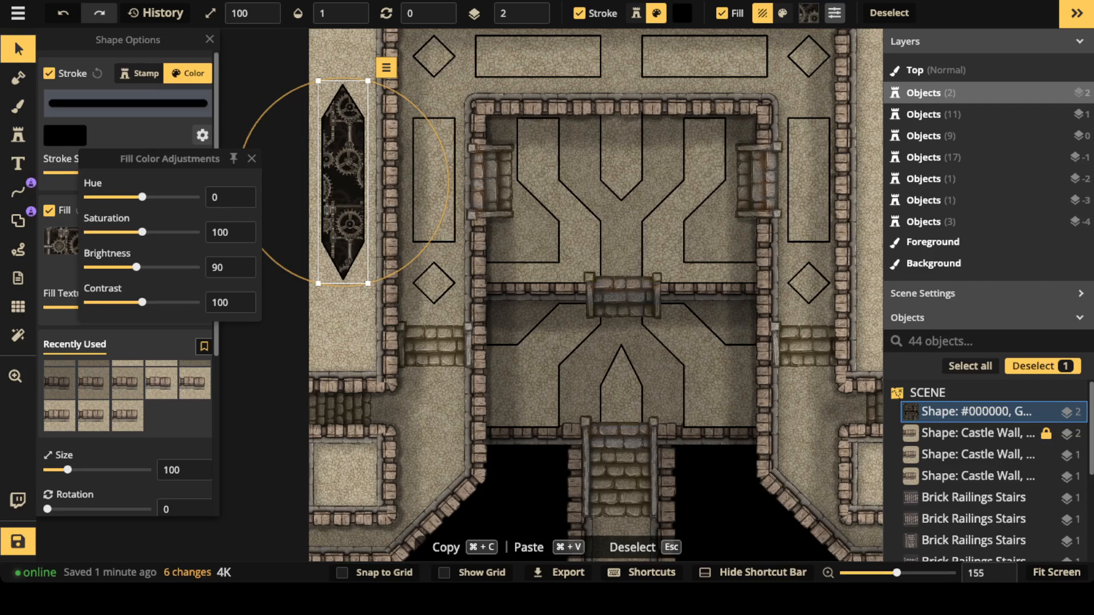
{"action": "left_click_drag", "start_coordinate": [137, 267], "coordinate": [112, 267]}
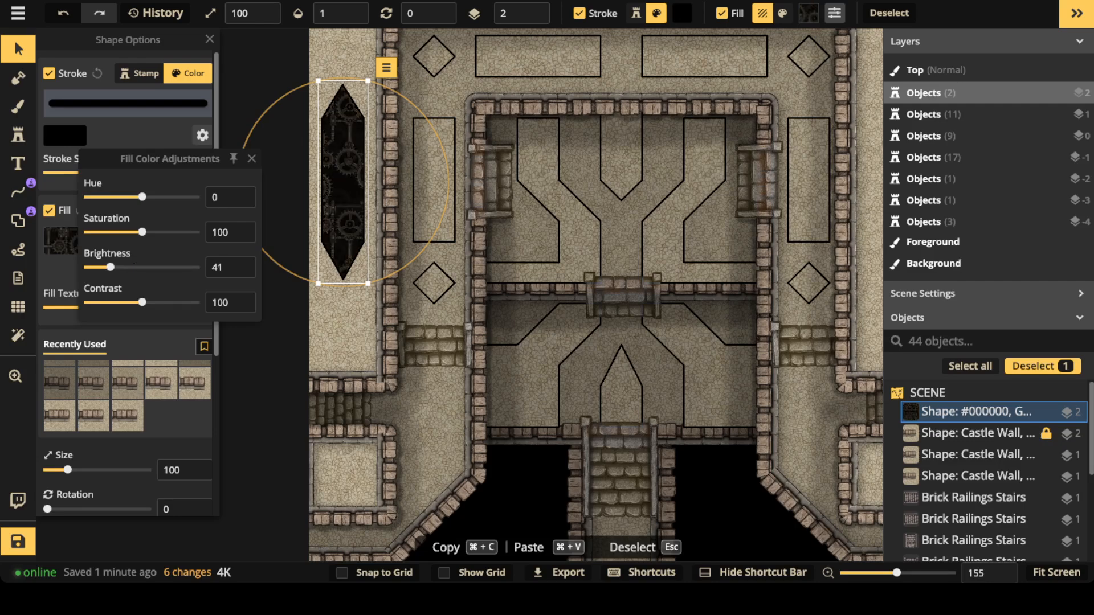
{"action": "left_click", "coordinate": [251, 158]}
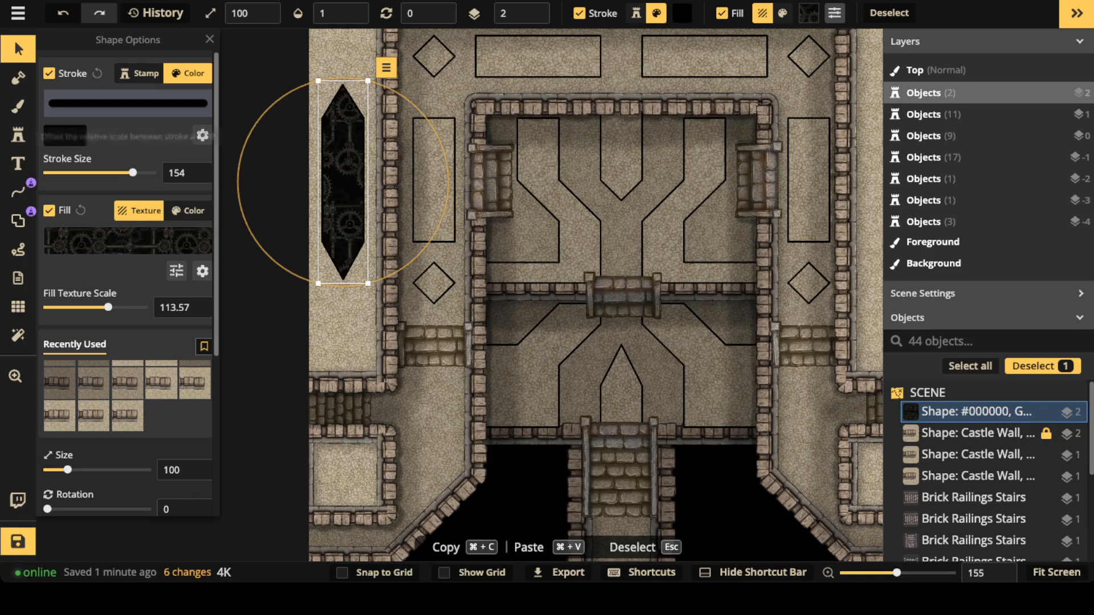
- Outline the pointed shape with the concrete wall stamp at a stroke scale of 27
{"action": "left_click", "coordinate": [138, 73]}
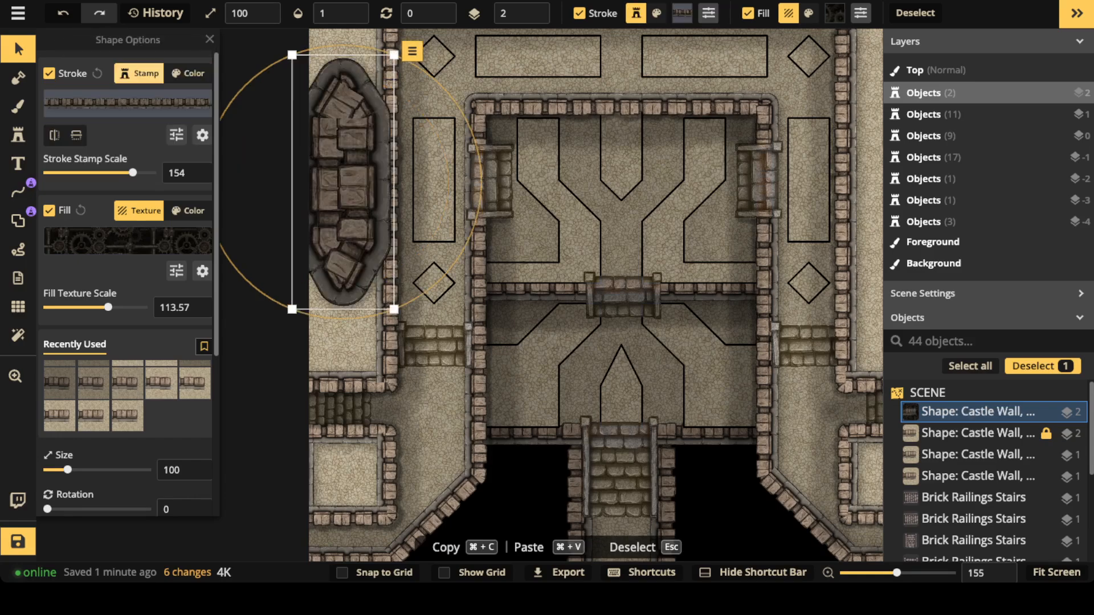
{"action": "left_click", "coordinate": [127, 102]}
{"action": "left_click", "coordinate": [315, 188]}
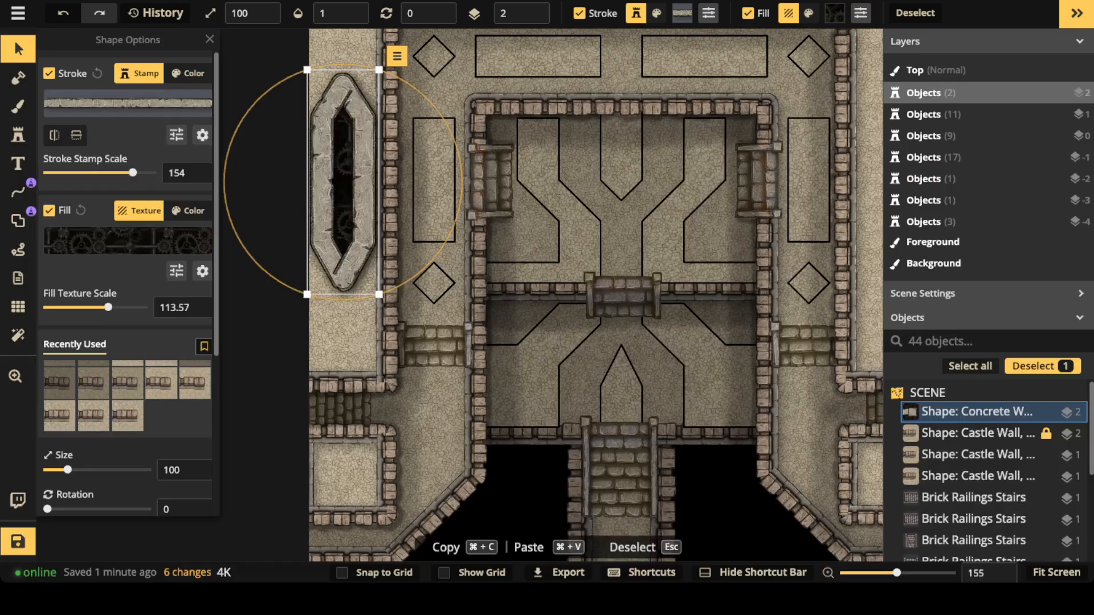
{"action": "left_click_drag", "start_coordinate": [133, 172], "coordinate": [104, 172]}
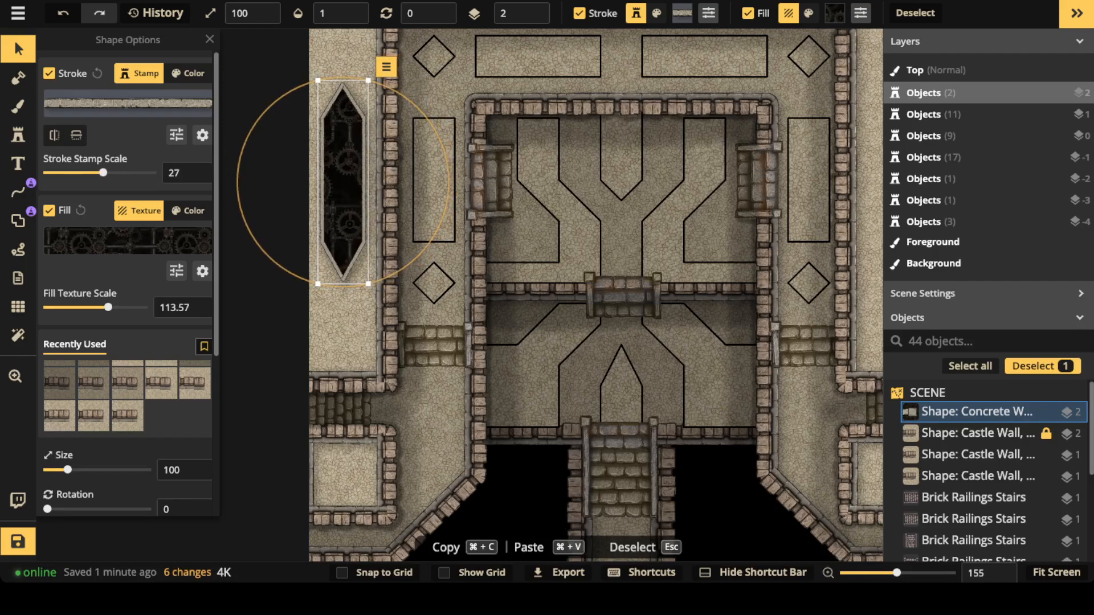
- Turn off caps and shadow for the pointed shape's concrete outline
{"action": "left_click", "coordinate": [203, 135]}
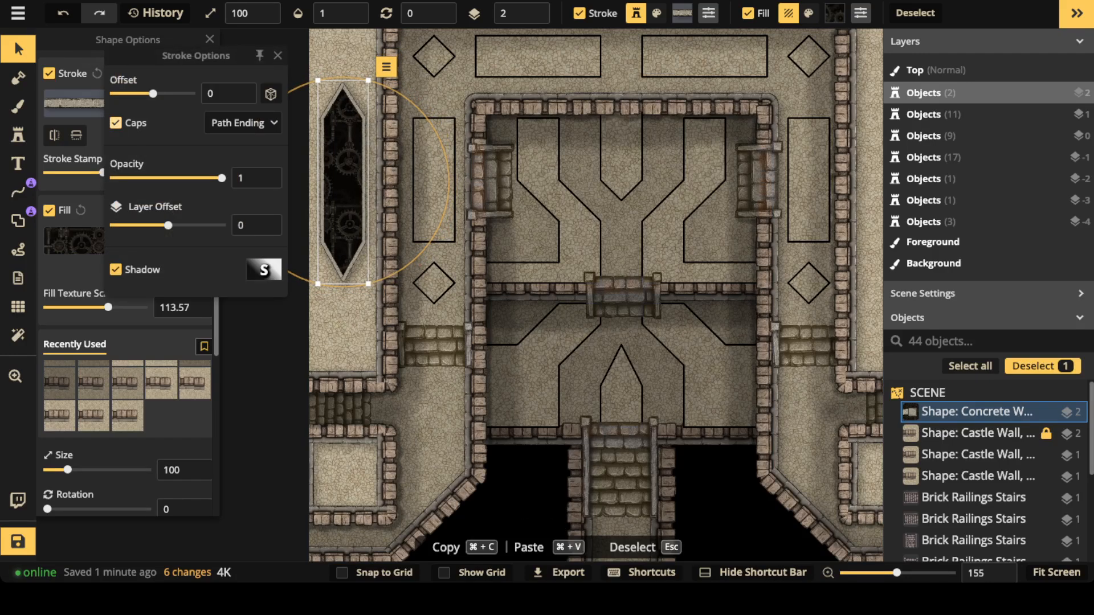
{"action": "left_click", "coordinate": [116, 122]}
{"action": "left_click", "coordinate": [115, 269]}
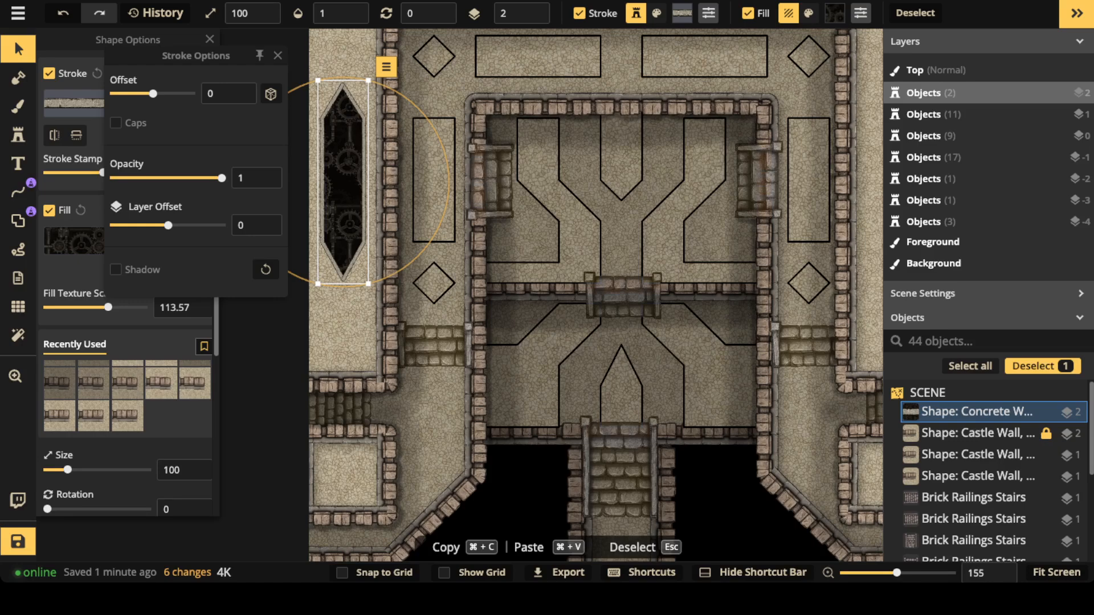
{"action": "left_click", "coordinate": [13, 39]}
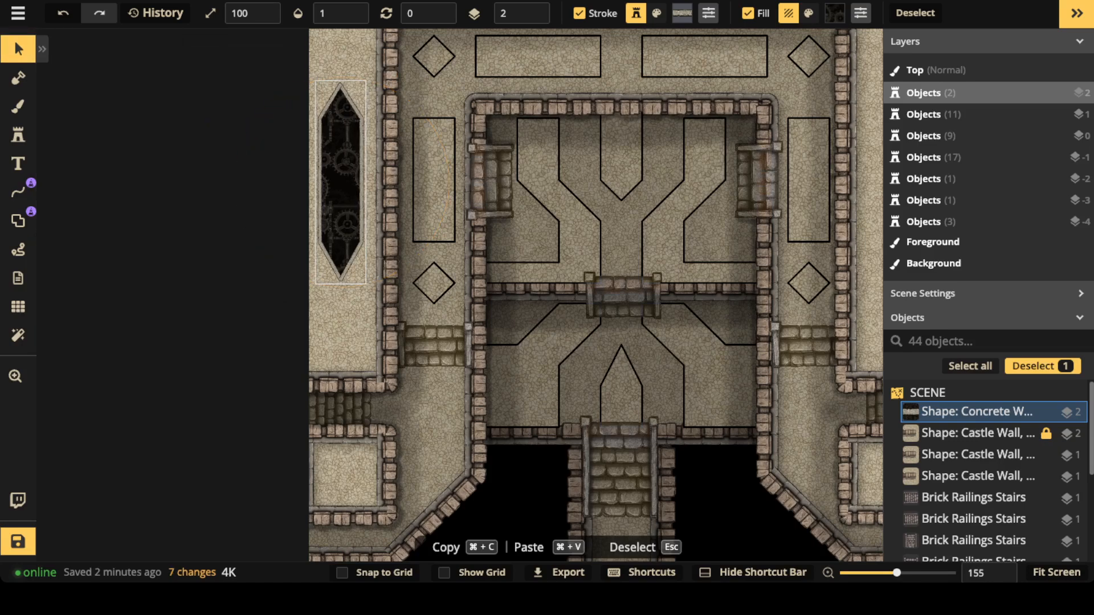
- Search the stamp catalog for "gear" and pick the Farmstead Milling Gear stamp
{"action": "left_click", "coordinate": [18, 135]}
{"action": "left_click", "coordinate": [79, 162]}
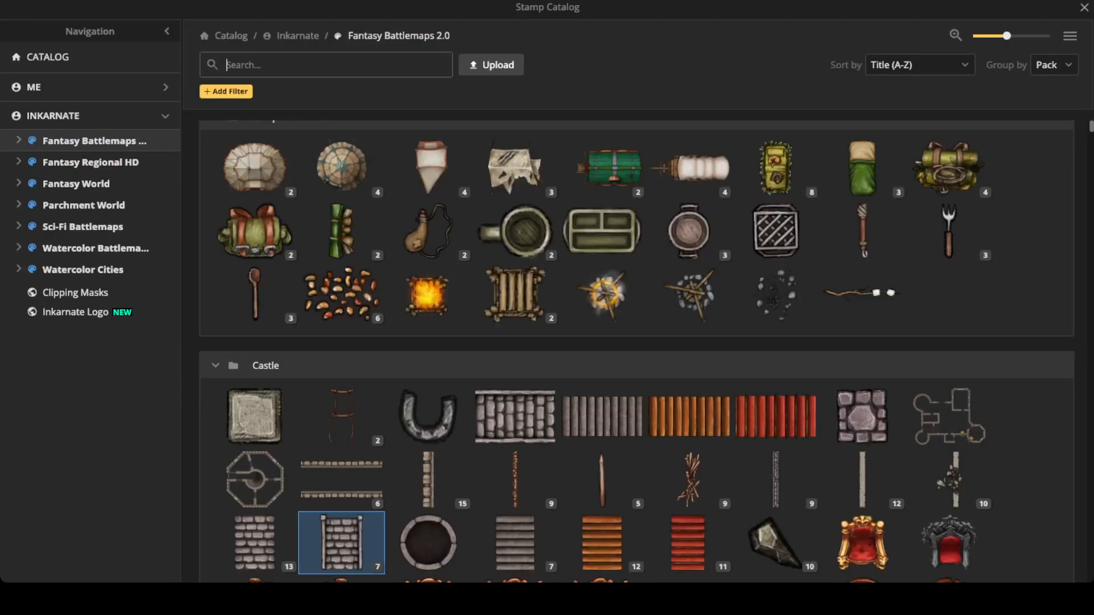
{"action": "type", "text": "pen"}
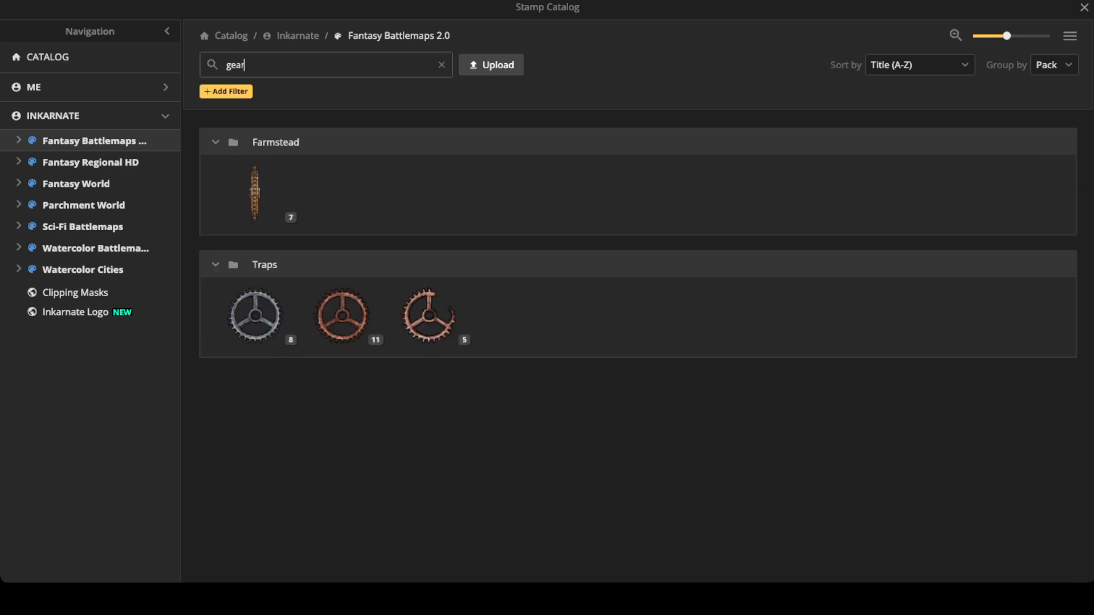
{"action": "left_click", "coordinate": [256, 193]}
{"action": "scroll", "coordinate": [342, 182], "scroll_direction": "up", "scroll_amount": 4}
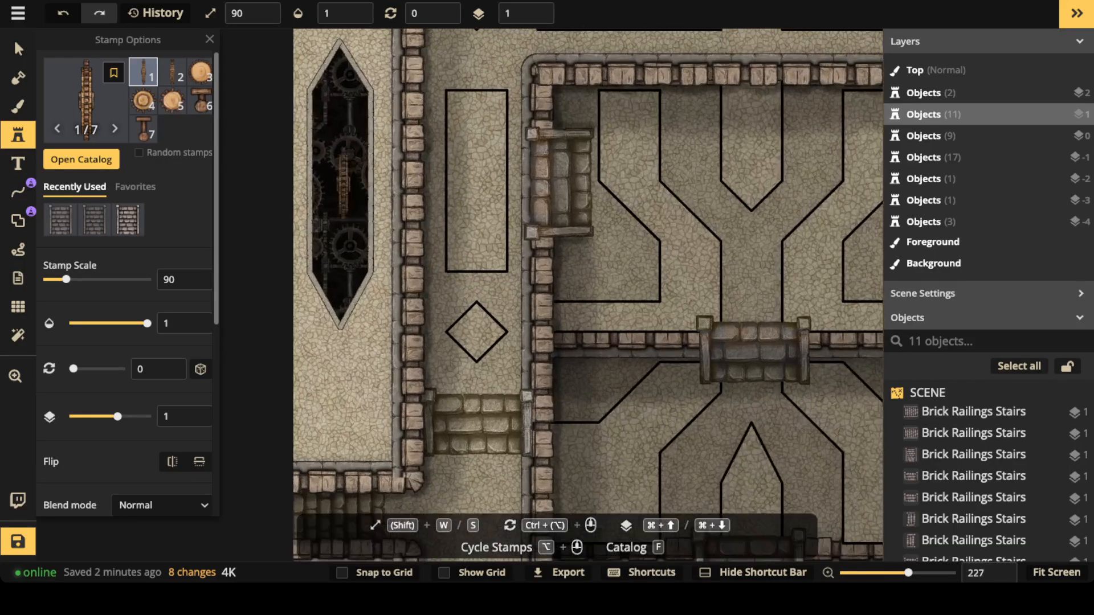
- Place the Milling Gear at scale 220 in the center of the pointed pit and raise it to layer 3
{"action": "key", "text": "w"}
{"action": "key", "text": "w"}
{"action": "key", "text": "w"}
{"action": "key", "text": "w"}
{"action": "key", "text": "w"}
{"action": "key", "text": "w"}
{"action": "key", "text": "w"}
{"action": "key", "text": "w"}
{"action": "key", "text": "w"}
{"action": "key", "text": "w"}
{"action": "key", "text": "w"}
{"action": "key", "text": "w"}
{"action": "key", "text": "w"}
{"action": "left_click", "coordinate": [342, 182]}
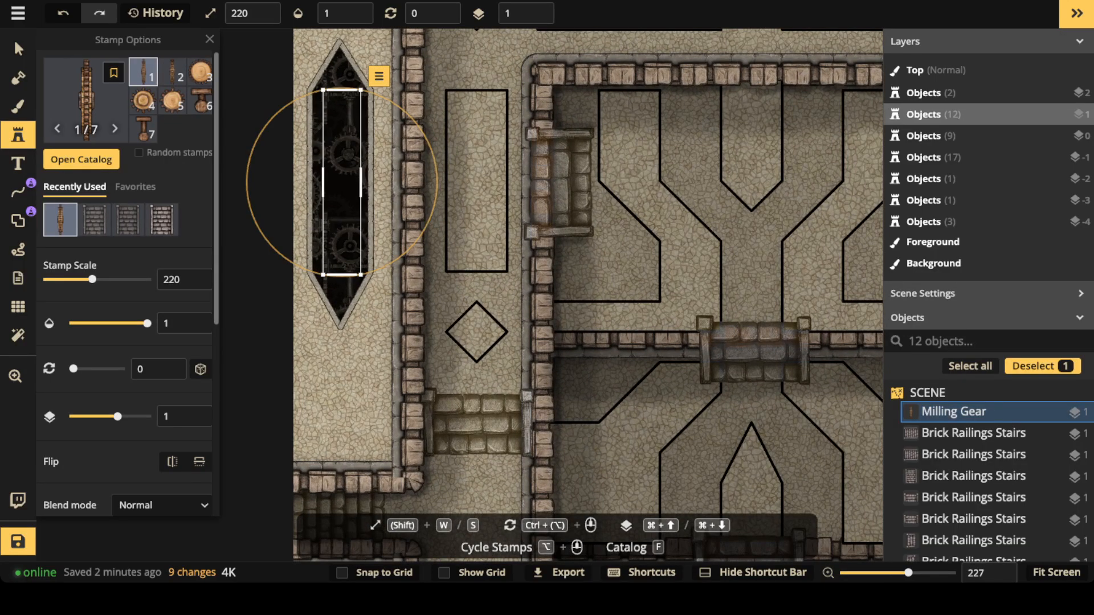
{"action": "left_click", "coordinate": [537, 9]}
{"action": "left_click", "coordinate": [537, 9]}
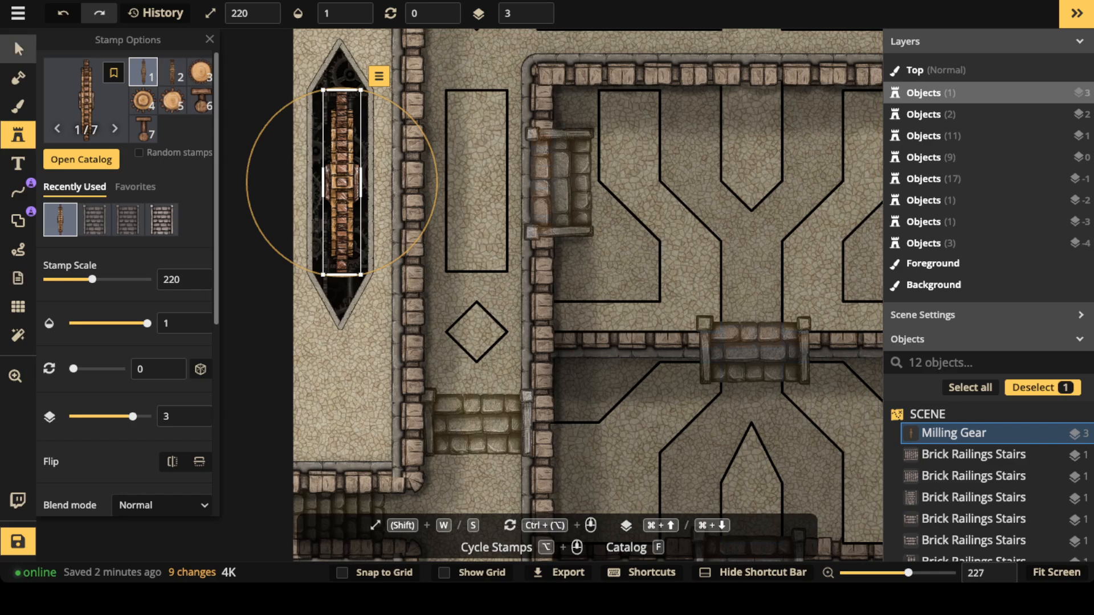
- Recolor the Milling Gear with hue 17, saturation 52 and brightness 103, and increase its contrast
{"action": "left_click", "coordinate": [18, 49]}
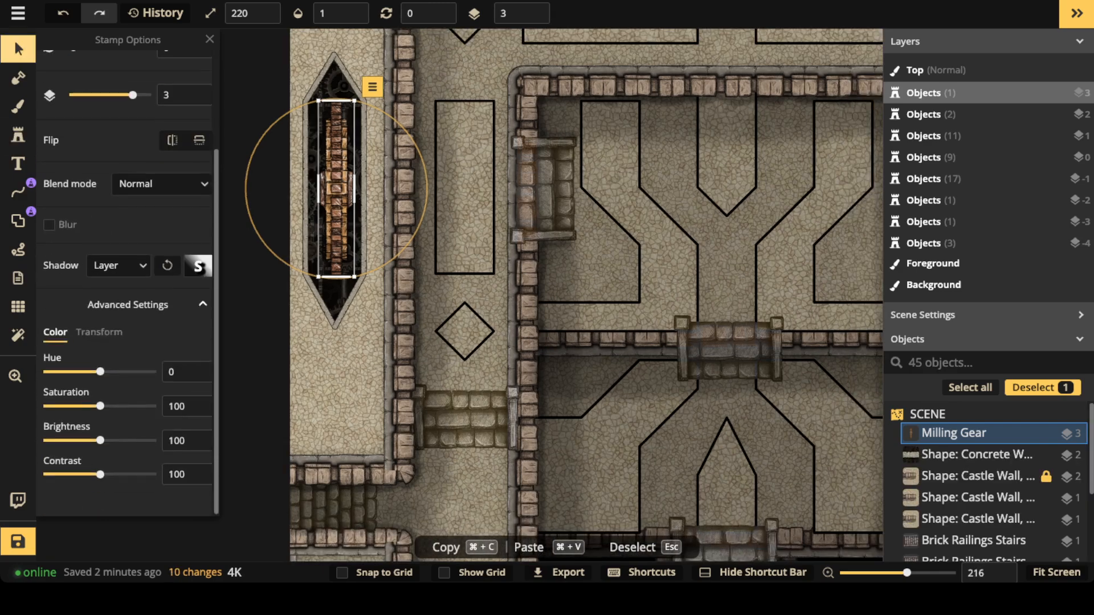
{"action": "left_click_drag", "start_coordinate": [100, 372], "coordinate": [103, 372]}
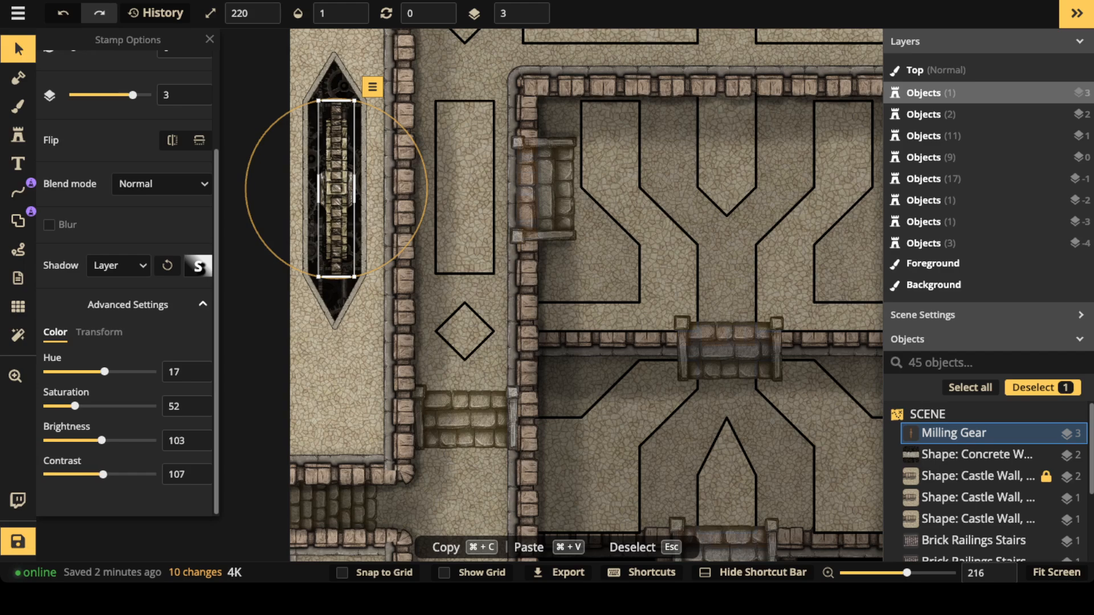
{"action": "left_click_drag", "start_coordinate": [103, 475], "coordinate": [106, 475]}
- Enlarge the Milling Gear to scale 250 and recenter it inside the pointed pit
{"action": "left_click_drag", "start_coordinate": [355, 277], "coordinate": [357, 285]}
{"action": "left_click_drag", "start_coordinate": [336, 188], "coordinate": [334, 187]}
{"action": "left_click_drag", "start_coordinate": [354, 284], "coordinate": [355, 288]}
{"action": "left_click_drag", "start_coordinate": [334, 187], "coordinate": [335, 187]}
{"action": "left_click", "coordinate": [252, 255]}
{"action": "scroll", "coordinate": [252, 255], "scroll_direction": "down", "scroll_amount": 3}
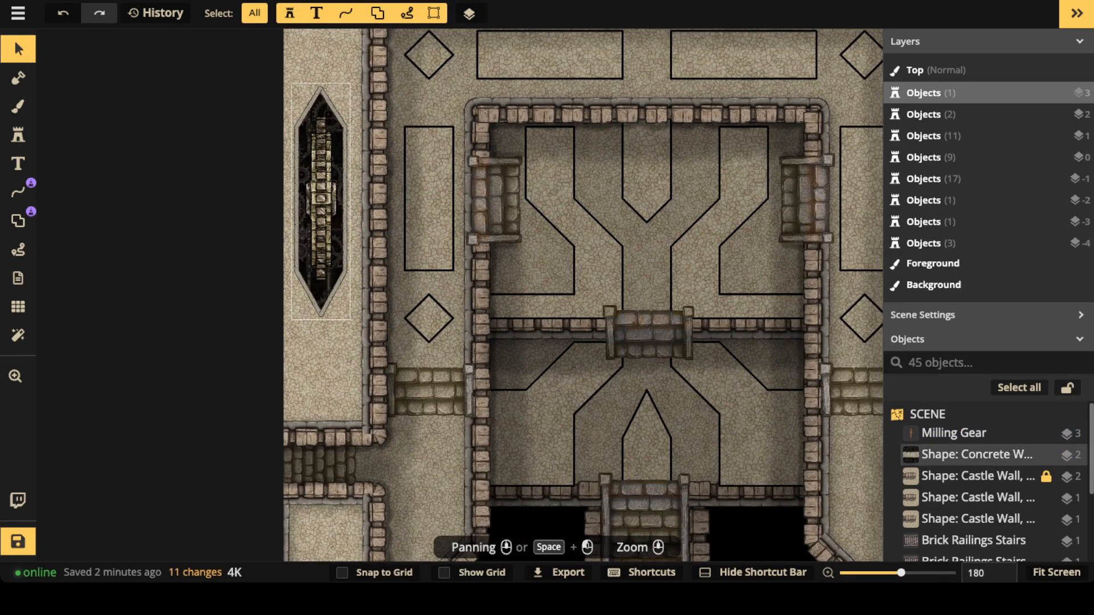
- Prepare the sixth Milling Gear stamp variant with a rotation of 270 and a scale of 190
{"action": "left_click", "coordinate": [304, 220]}
{"action": "scroll", "coordinate": [319, 207], "scroll_direction": "up", "scroll_amount": 5}
{"action": "left_click", "coordinate": [18, 136]}
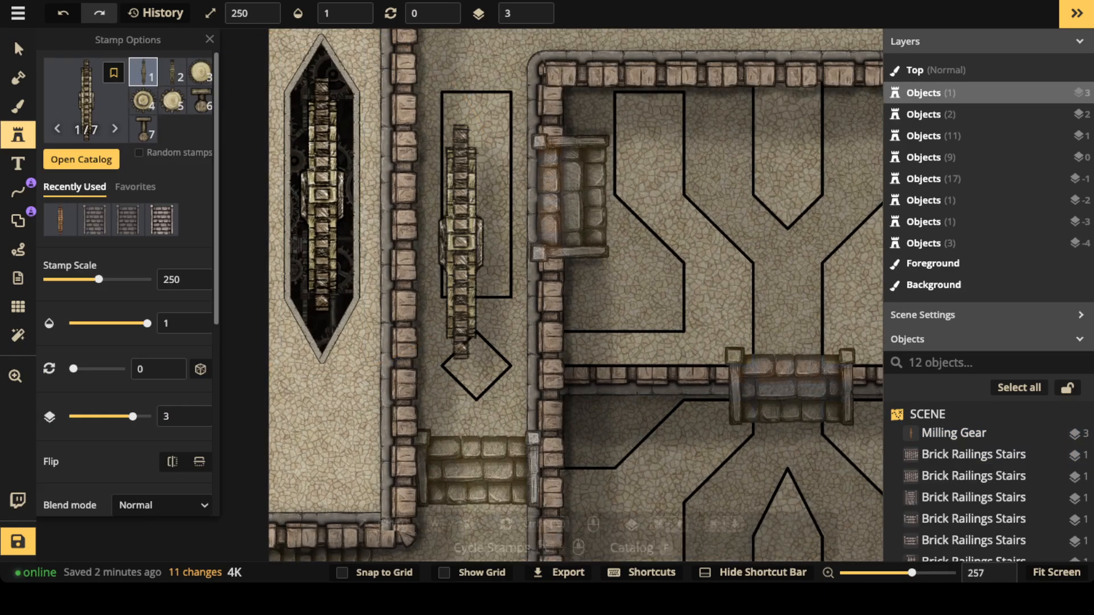
{"action": "left_click", "coordinate": [200, 102]}
{"action": "scroll", "coordinate": [297, 195], "scroll_direction": "down", "scroll_amount": 5}
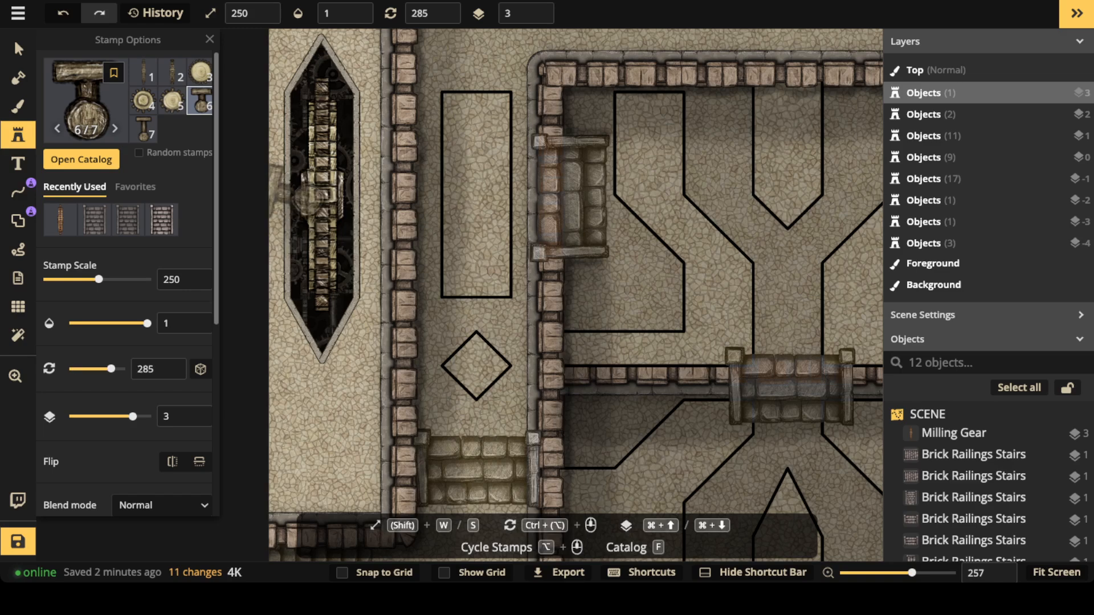
{"action": "scroll", "coordinate": [297, 195], "scroll_direction": "down", "scroll_amount": 1}
{"action": "key", "text": "s"}
{"action": "key", "text": "s"}
{"action": "key", "text": "s"}
{"action": "key", "text": "s"}
{"action": "key", "text": "s"}
{"action": "key", "text": "s"}
{"action": "key", "text": "s"}
{"action": "key", "text": "w"}
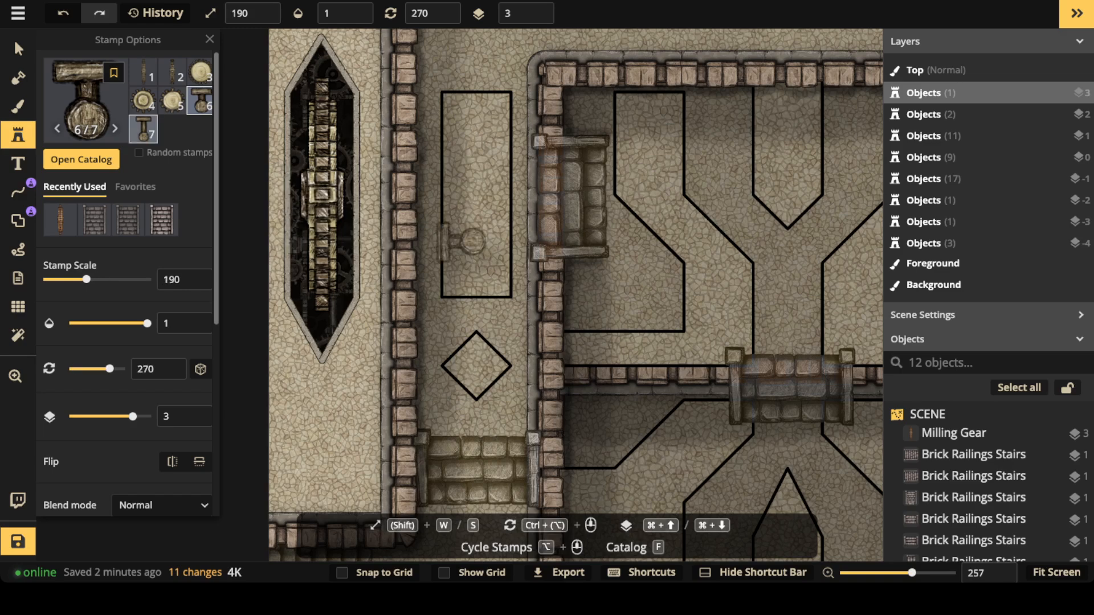
- Prepare the seventh stamp variant, the Milling Lever, at scale 120 with its shadow set to None
{"action": "left_click", "coordinate": [144, 130]}
{"action": "key", "text": "s"}
{"action": "key", "text": "s"}
{"action": "key", "text": "s"}
{"action": "key", "text": "s"}
{"action": "key", "text": "s"}
{"action": "key", "text": "s"}
{"action": "key", "text": "s"}
{"action": "scroll", "coordinate": [128, 274], "scroll_direction": "down", "scroll_amount": 5}
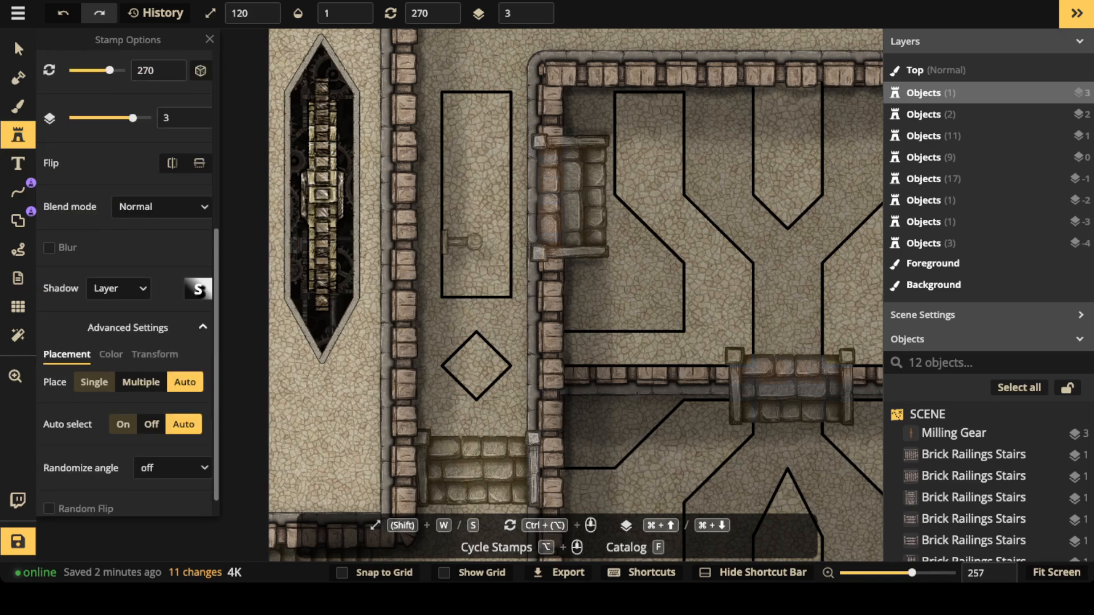
{"action": "left_click", "coordinate": [118, 288]}
{"action": "left_click", "coordinate": [107, 310]}
- Place the Milling Lever on the west side of the gear, lower it to layer 2 and align it with the axle
{"action": "left_click", "coordinate": [300, 195]}
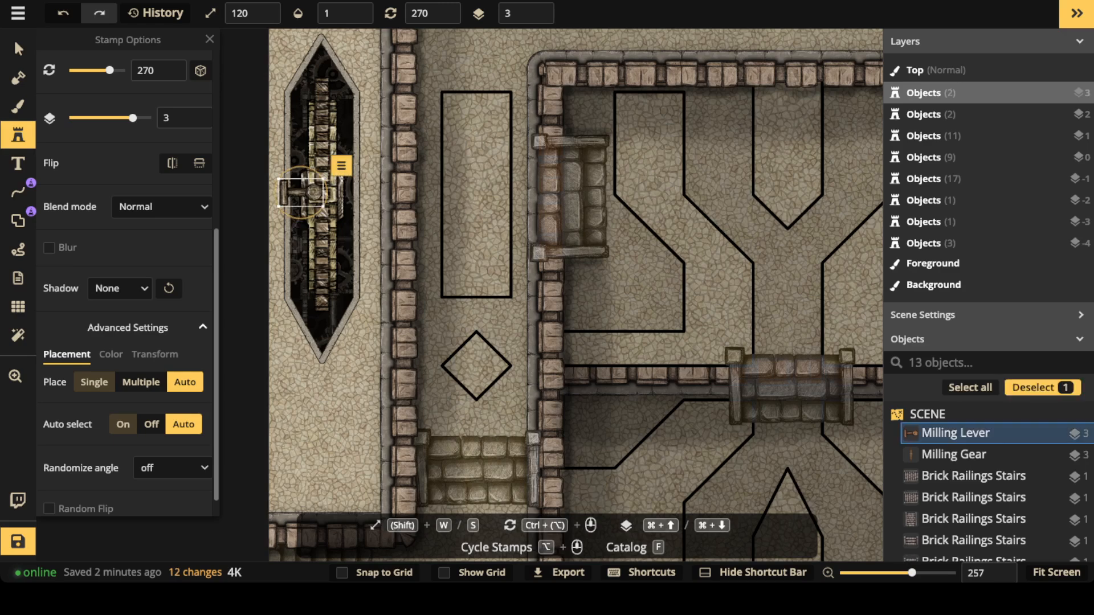
{"action": "left_click", "coordinate": [537, 18]}
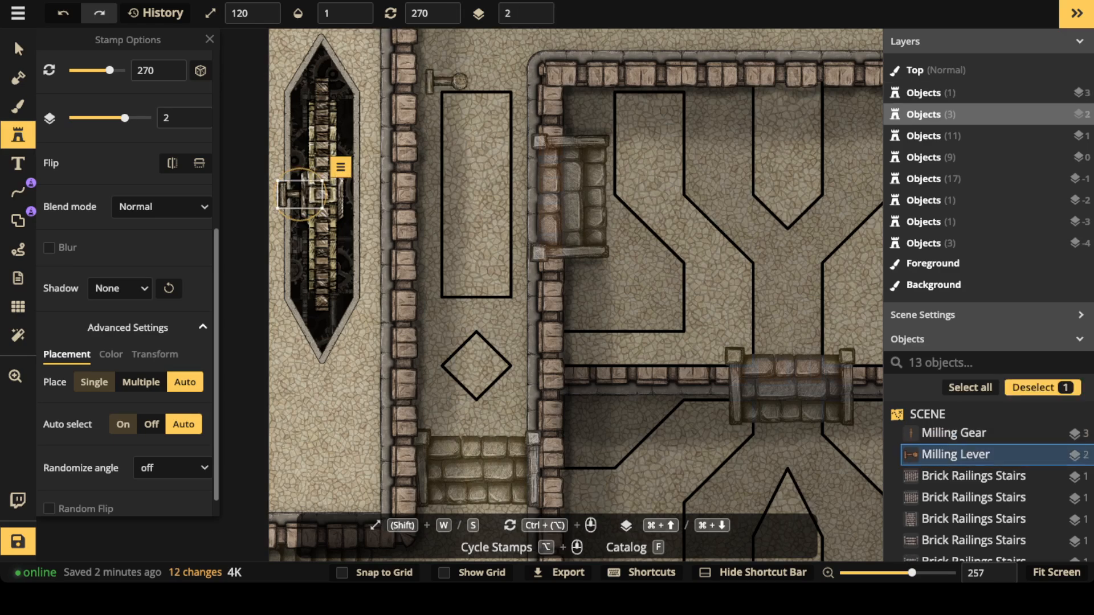
{"action": "left_click_drag", "start_coordinate": [296, 195], "coordinate": [294, 196]}
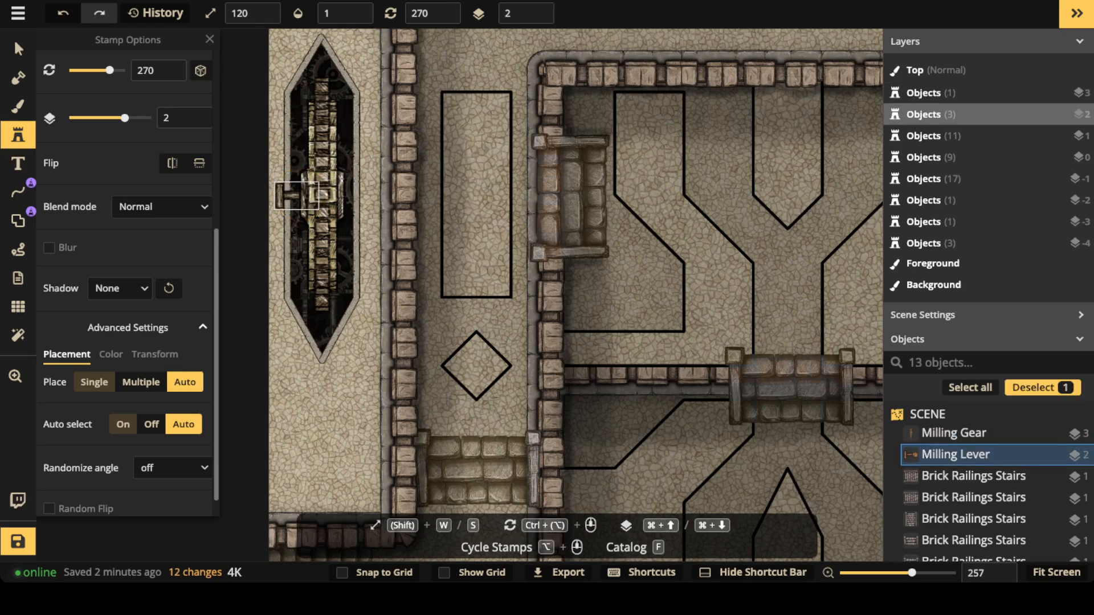
- Place a second Milling Lever rotated to 90 on the east side of the gear, mirroring the first one
{"action": "scroll", "coordinate": [351, 194], "scroll_direction": "up", "scroll_amount": 2}
{"action": "scroll", "coordinate": [353, 195], "scroll_direction": "up", "scroll_amount": 12, "text": "ctrl"}
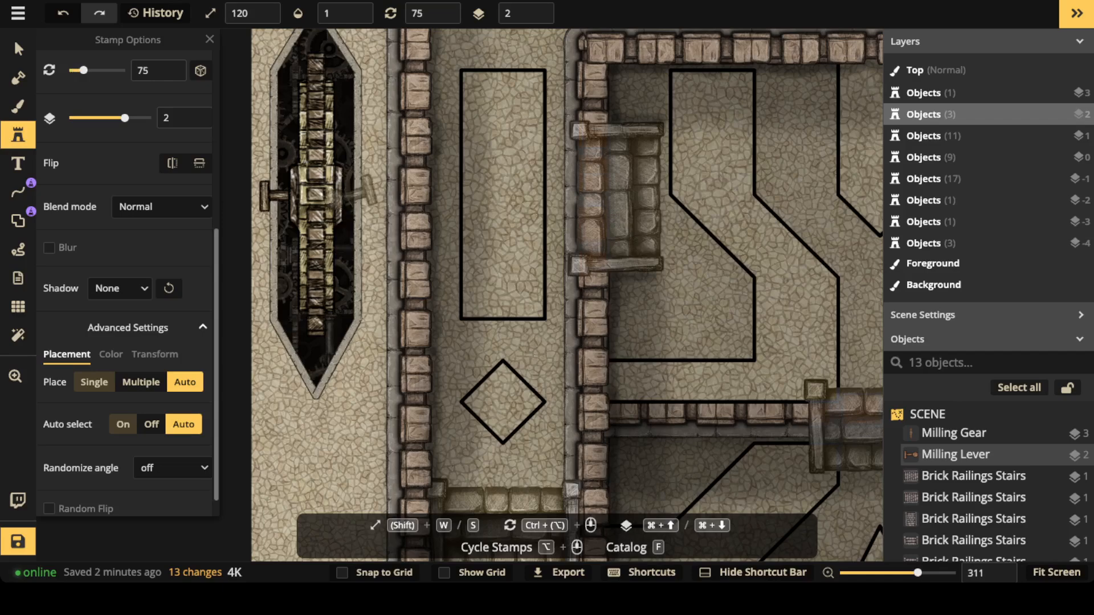
{"action": "left_click", "coordinate": [316, 194]}
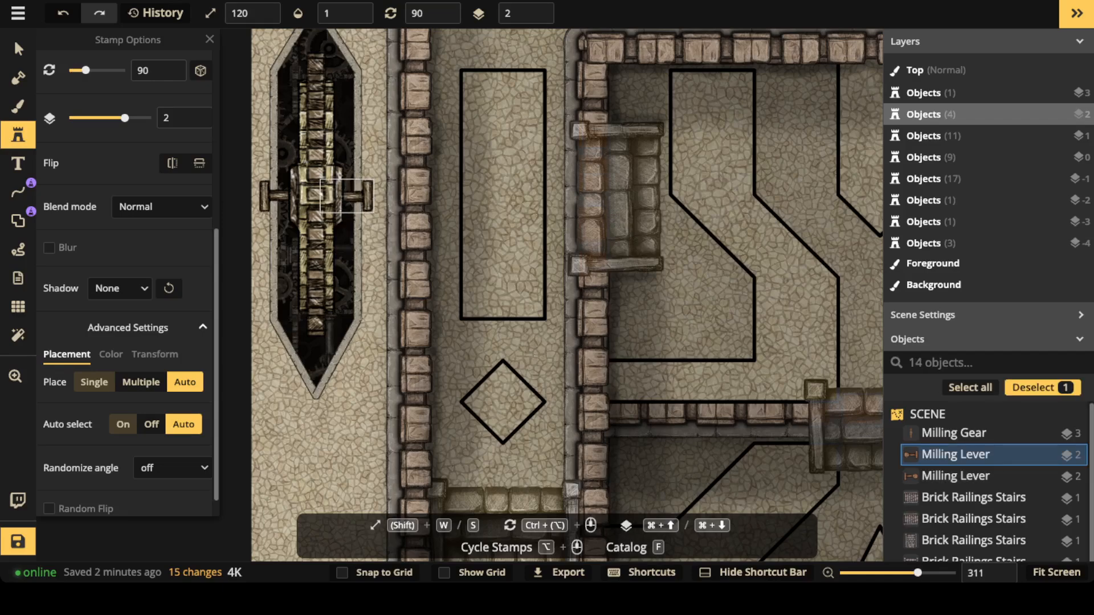
{"action": "key", "text": "Escape"}
- Select the pointed pit together with its gear and both levers and group them
{"action": "scroll", "coordinate": [293, 114], "scroll_direction": "down", "scroll_amount": 5}
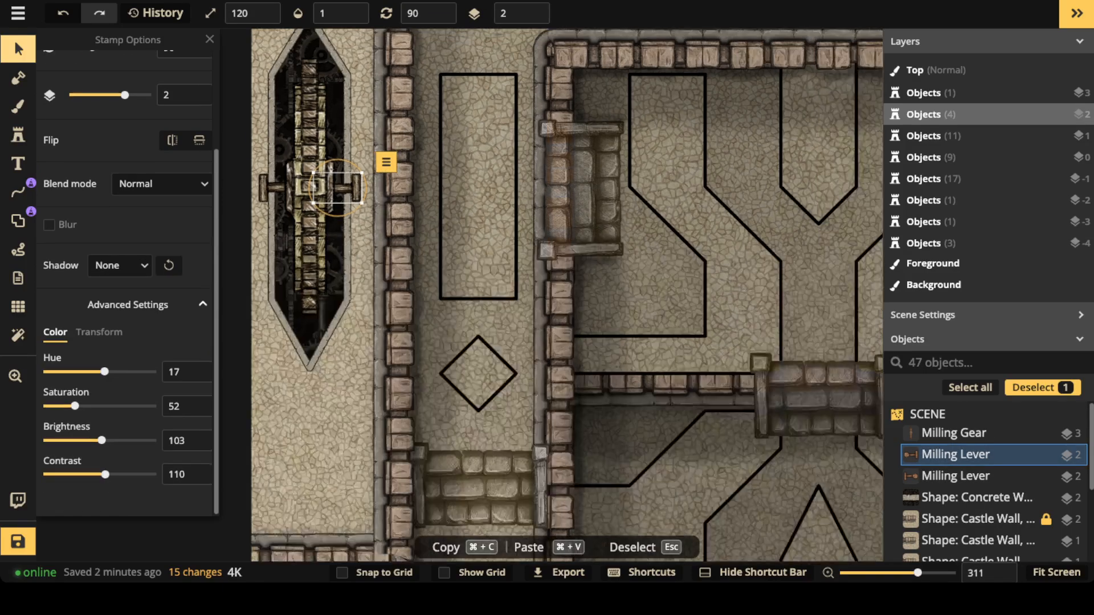
{"action": "key", "text": "Escape"}
{"action": "scroll", "coordinate": [313, 114], "scroll_direction": "down", "scroll_amount": 2}
{"action": "left_click_drag", "start_coordinate": [268, 57], "coordinate": [335, 244]}
{"action": "left_click", "coordinate": [596, 12]}
{"action": "left_click", "coordinate": [630, 342]}
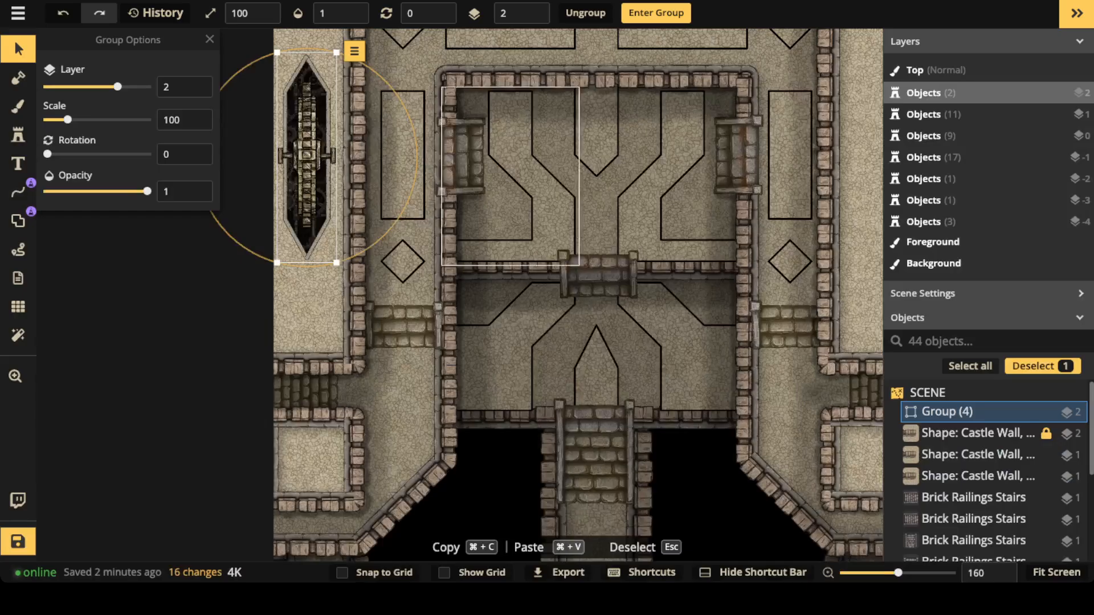
{"action": "scroll", "coordinate": [349, 168], "scroll_direction": "down", "scroll_amount": 2}
{"action": "scroll", "coordinate": [350, 167], "scroll_direction": "down", "scroll_amount": 2}
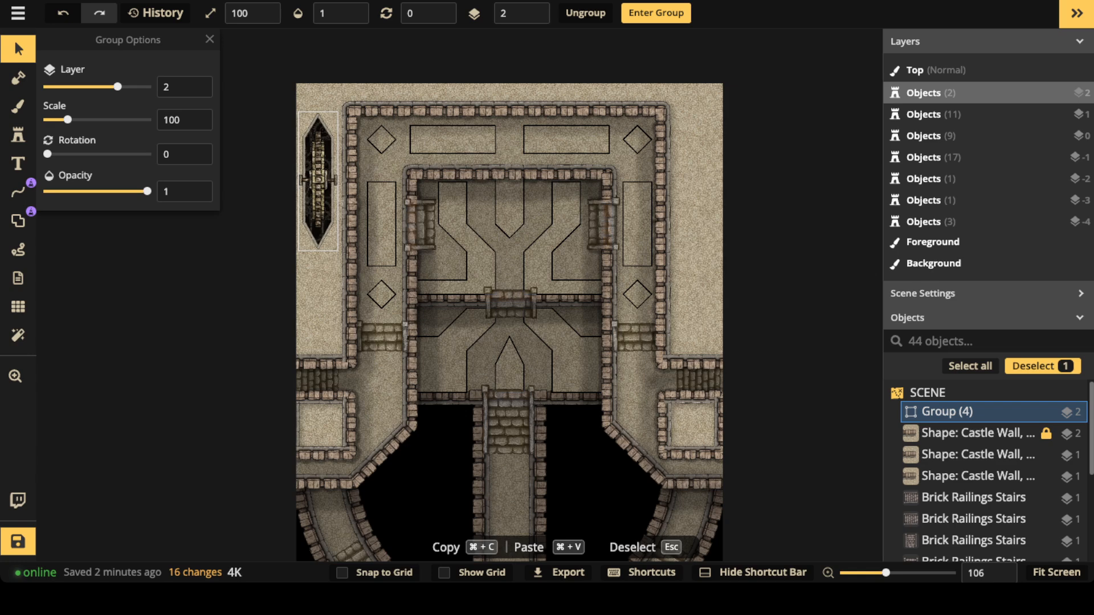
{"action": "left_click", "coordinate": [656, 12]}
{"action": "key", "text": "Escape"}
{"action": "key", "text": "Escape"}
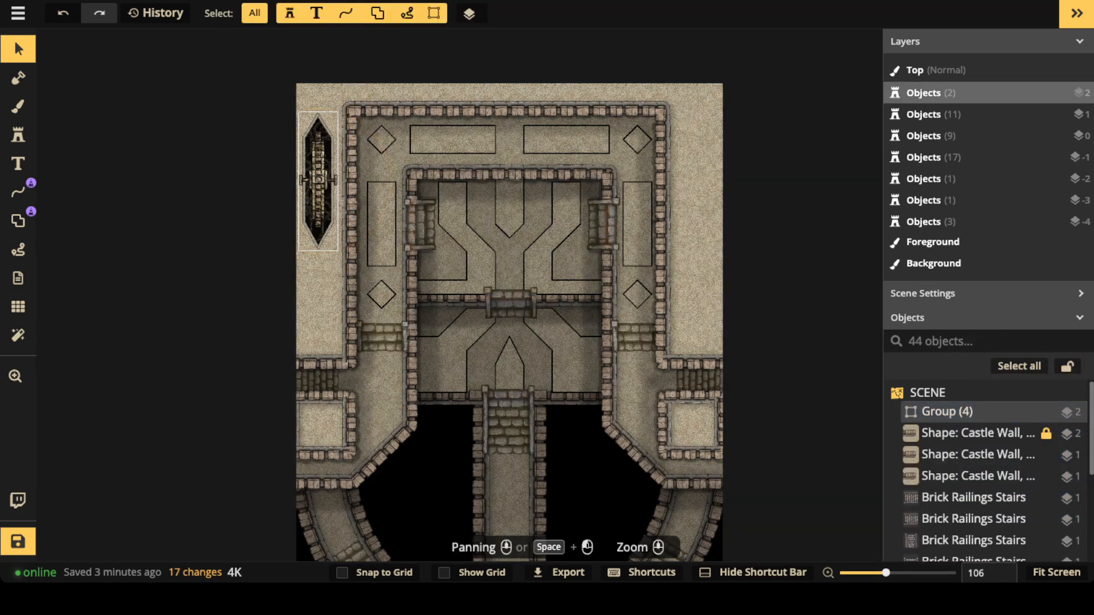
- Copy the gear pit group and place the duplicate in the grounds east of the outer wall, opposite the original
{"action": "left_click", "coordinate": [318, 181]}
{"action": "key", "text": "super+c"}
{"action": "key", "text": "super+v"}
{"action": "left_click_drag", "start_coordinate": [679, 181], "coordinate": [697, 174]}
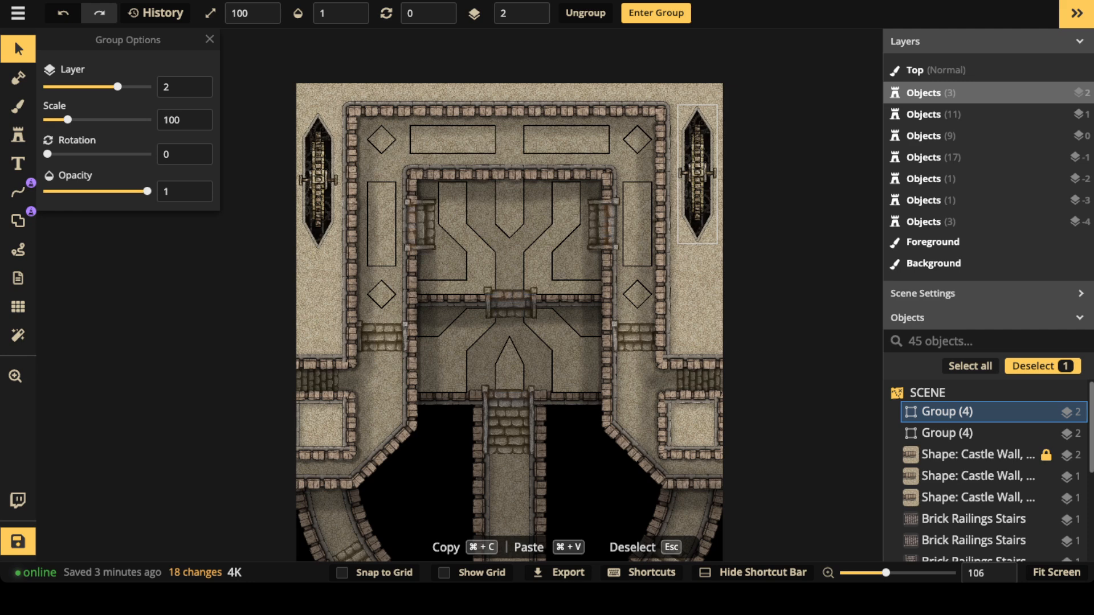
- Duplicate the western gear pit group, scale the copy to 60 and place it directly south of the original
{"action": "left_click", "coordinate": [318, 182]}
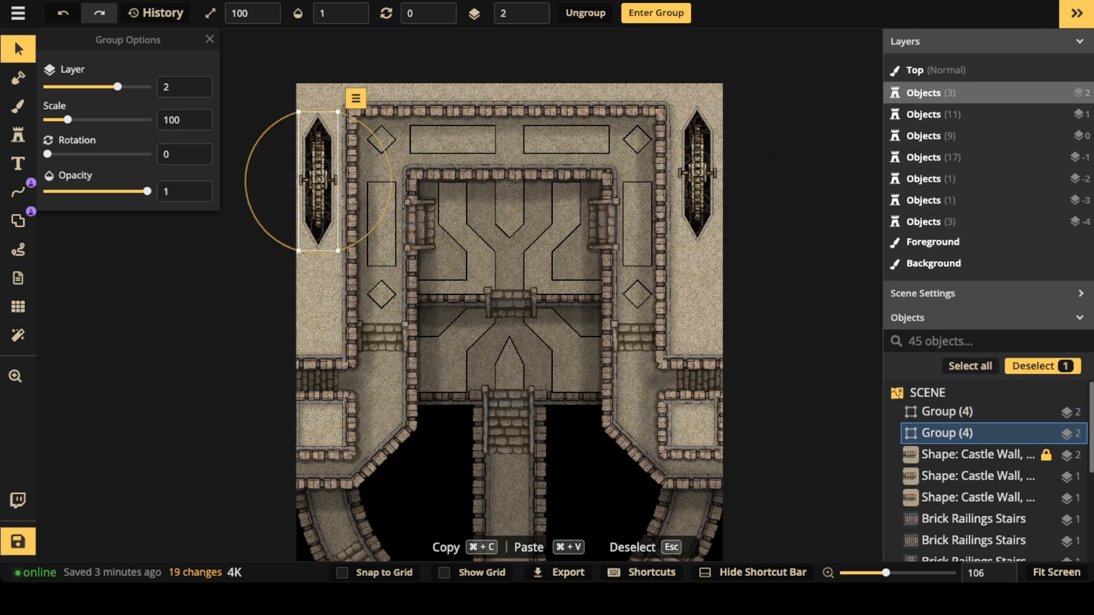
{"action": "key", "text": "super+v"}
{"action": "scroll", "coordinate": [306, 291], "scroll_direction": "down", "scroll_amount": 4}
{"action": "left_click_drag", "start_coordinate": [306, 291], "coordinate": [318, 297]}
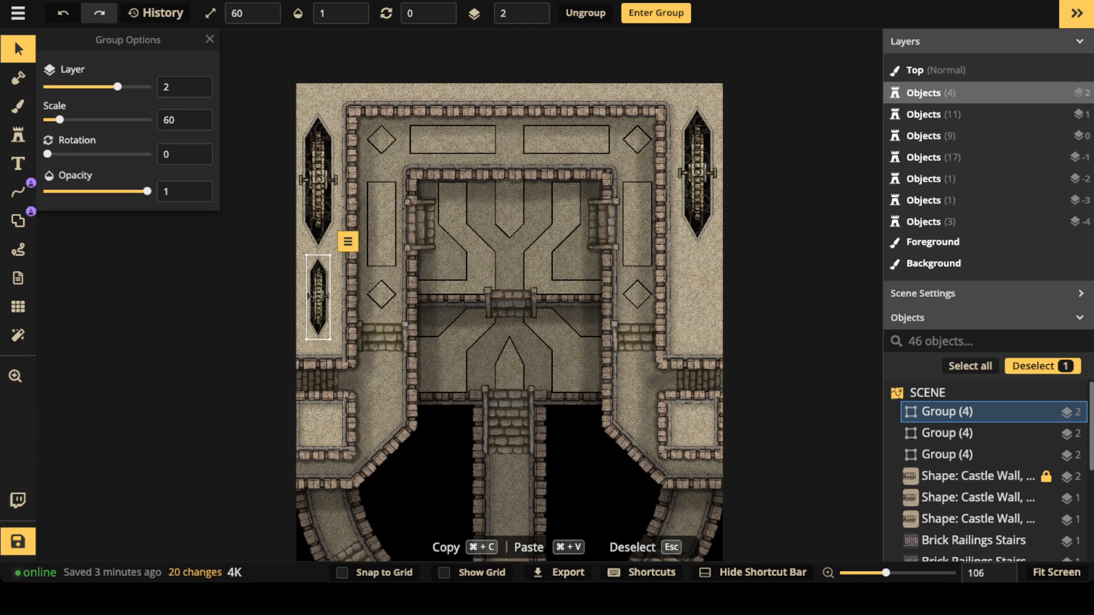
- Duplicate the small gear pit at scale 60, place it south of the large eastern pit and deselect it
{"action": "key", "text": "super+v"}
{"action": "left_click_drag", "start_coordinate": [652, 298], "coordinate": [698, 293]}
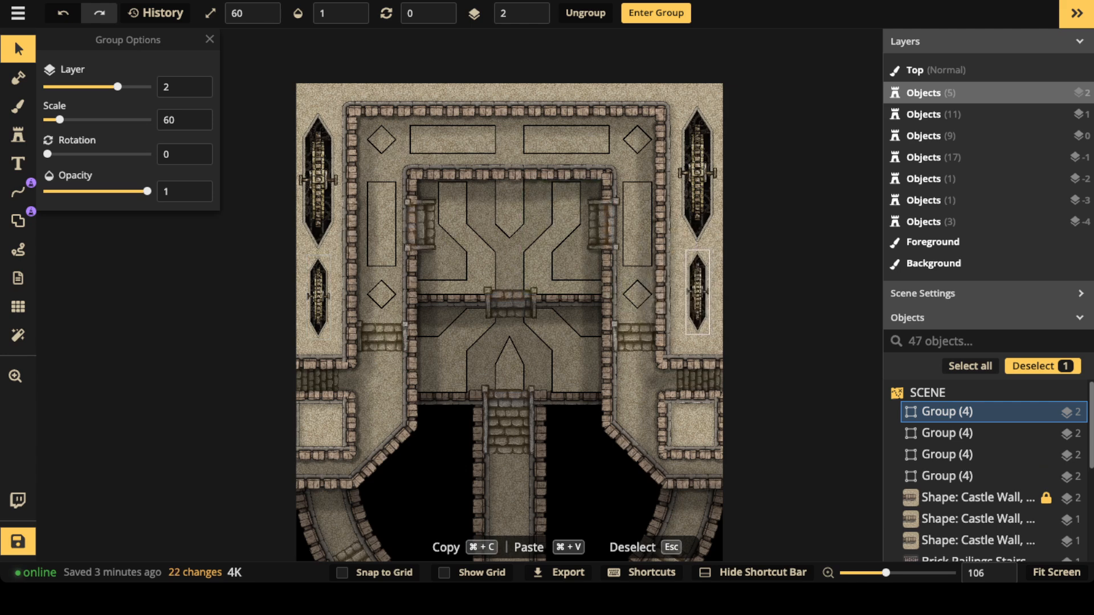
{"action": "key", "text": "Escape"}
- Examine the castle layout from the upper gear pits and rooms down to the southern bridge and curved walkway
{"action": "scroll", "coordinate": [436, 225], "scroll_direction": "down", "scroll_amount": 3}
{"action": "left_click_drag", "start_coordinate": [435, 227], "coordinate": [431, 251]}
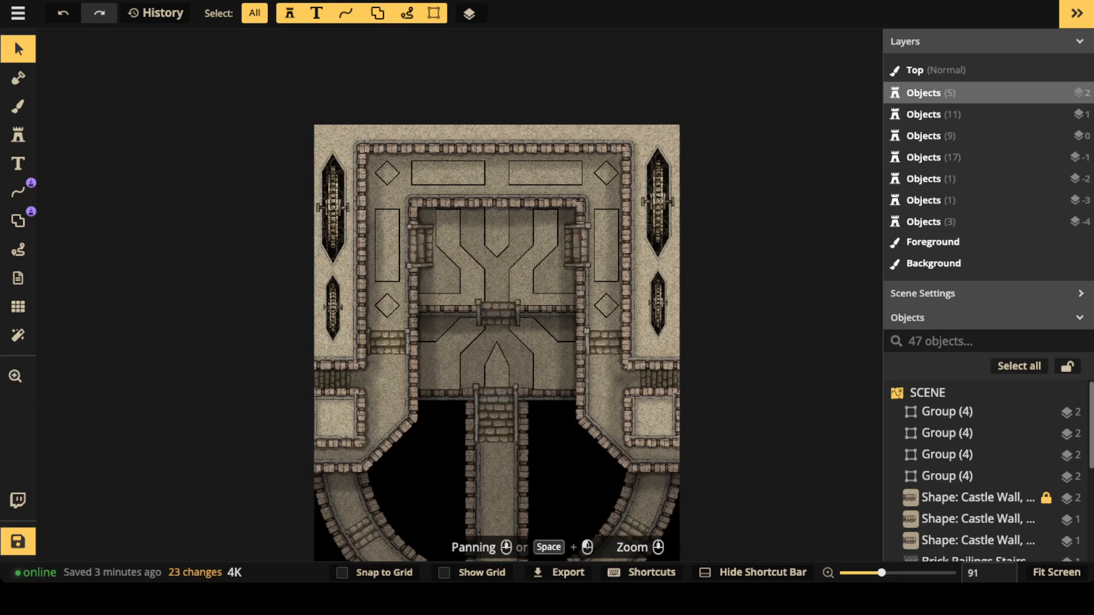
{"action": "scroll", "coordinate": [431, 251], "scroll_direction": "up", "scroll_amount": 8}
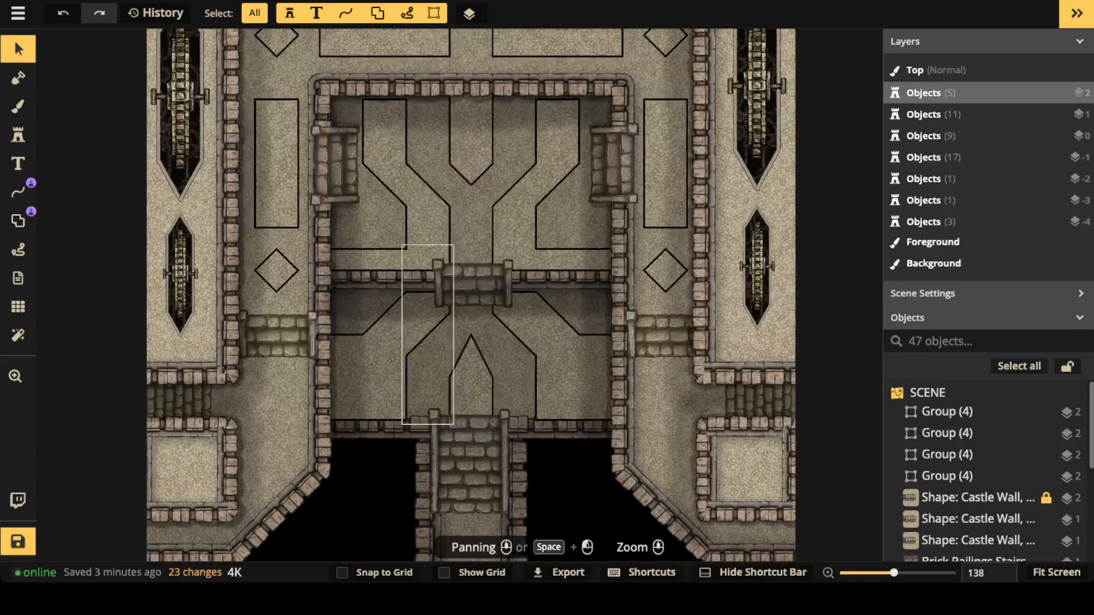
{"action": "left_click_drag", "start_coordinate": [440, 281], "coordinate": [445, 171]}
{"action": "scroll", "coordinate": [445, 226], "scroll_direction": "down", "scroll_amount": 5}
{"action": "left_click_drag", "start_coordinate": [445, 225], "coordinate": [476, 174]}
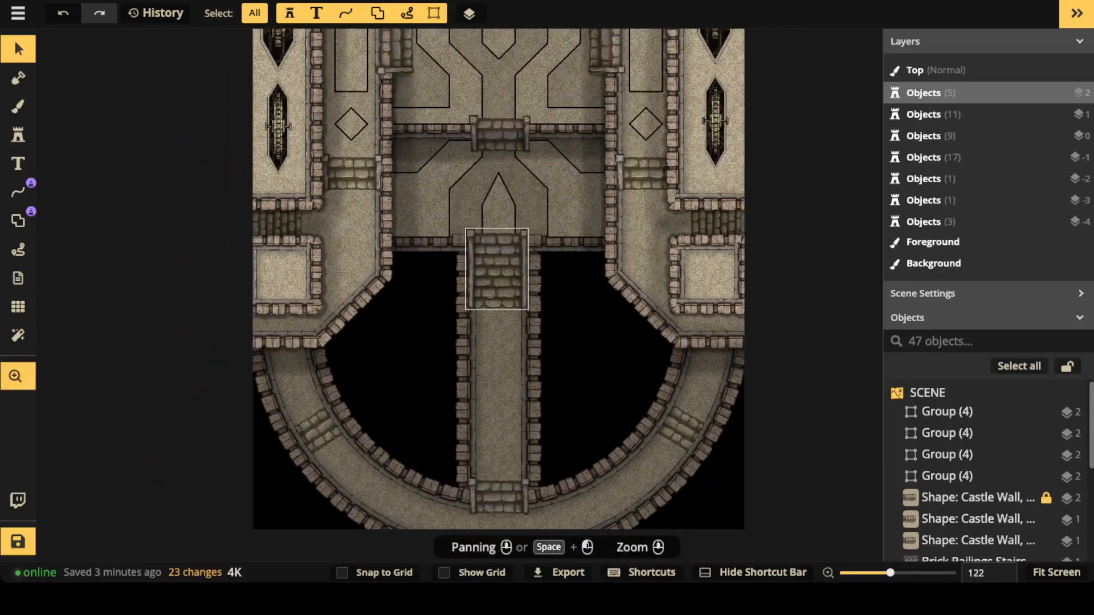
{"action": "scroll", "coordinate": [370, 333], "scroll_direction": "down", "scroll_amount": 5}
{"action": "left_click_drag", "start_coordinate": [472, 302], "coordinate": [441, 317]}
{"action": "left_click_drag", "start_coordinate": [442, 270], "coordinate": [439, 396]}
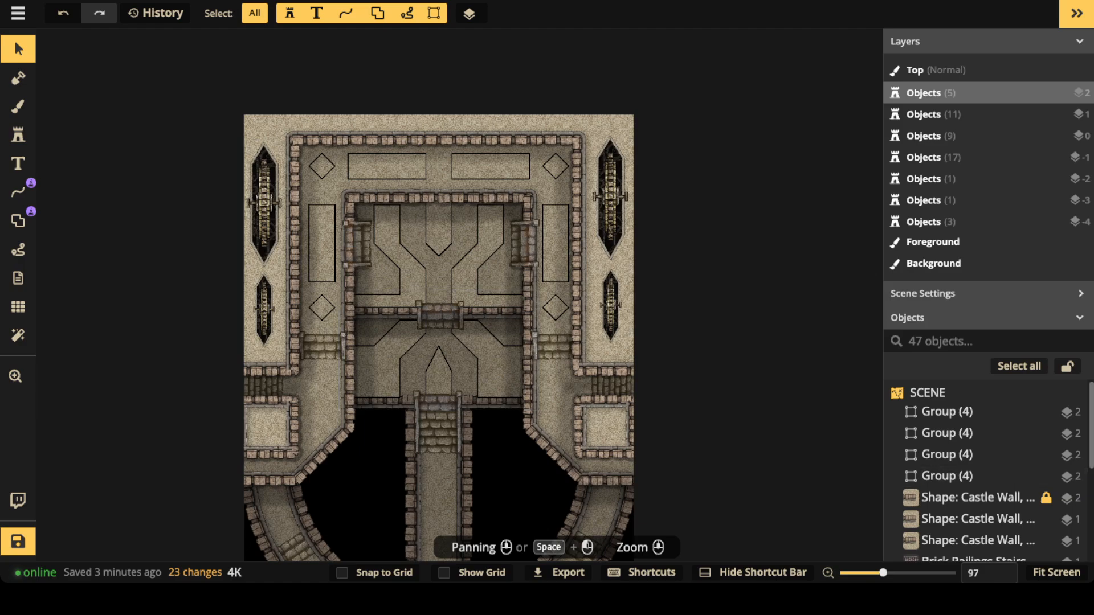
- Search the stamp catalog for "arch" and place a Brass Archway at scale 120 in the middle of the upper room
{"action": "left_click", "coordinate": [18, 135]}
{"action": "left_click", "coordinate": [88, 102]}
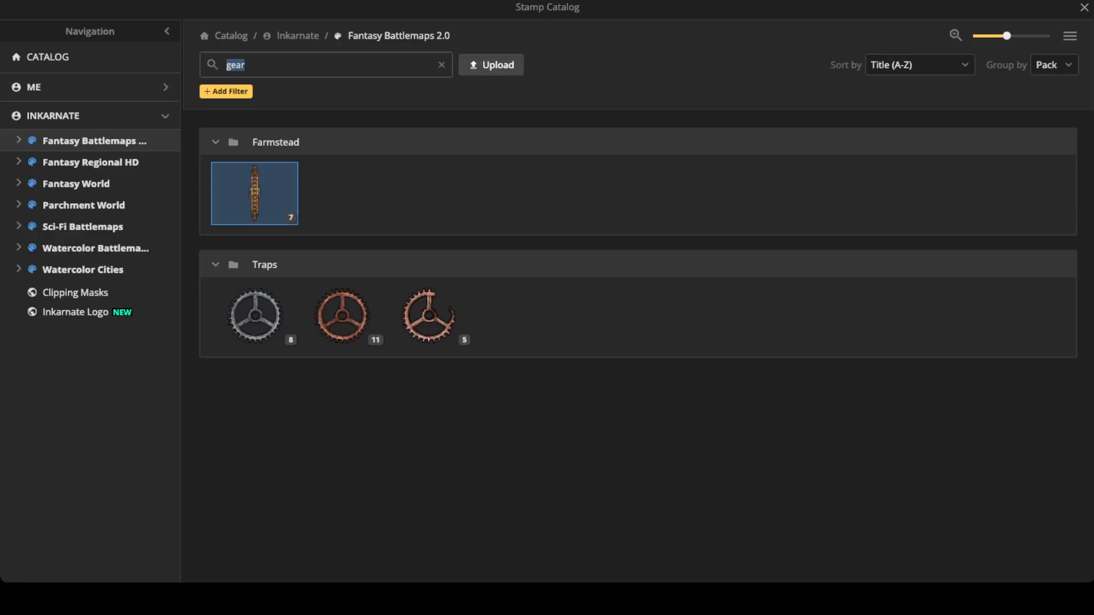
{"action": "type", "text": "arch"}
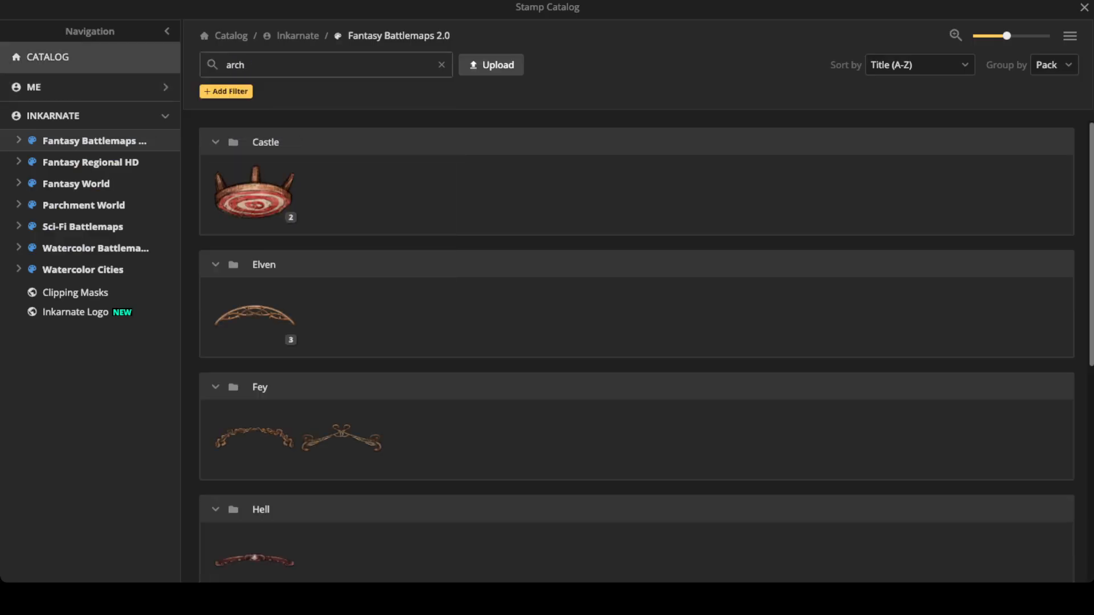
{"action": "scroll", "coordinate": [636, 351], "scroll_direction": "down", "scroll_amount": 5}
{"action": "scroll", "coordinate": [637, 351], "scroll_direction": "down", "scroll_amount": 3}
{"action": "left_click", "coordinate": [255, 525]}
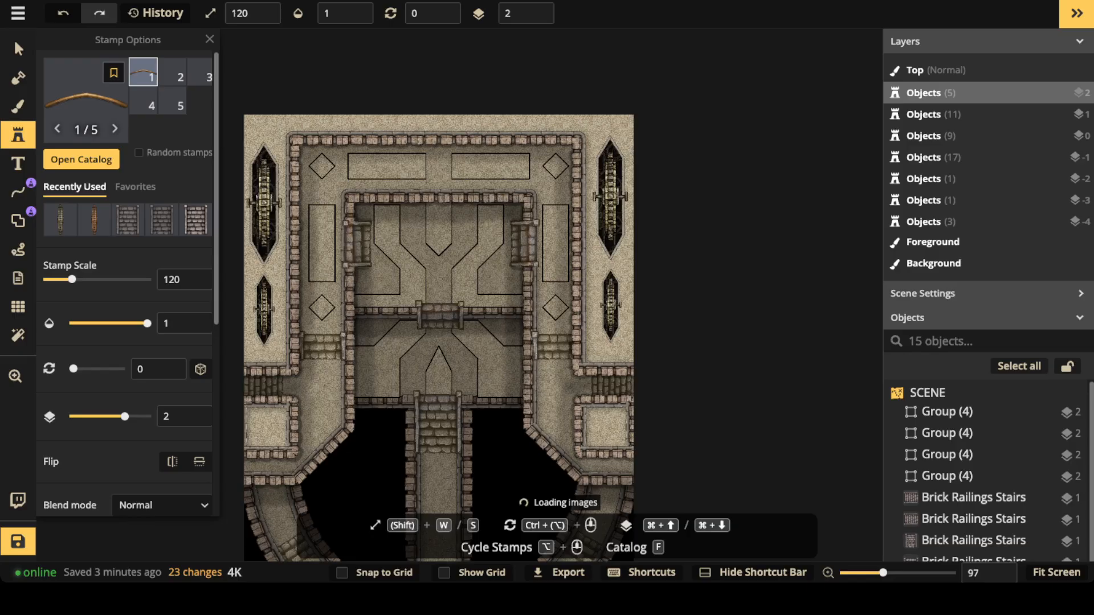
{"action": "scroll", "coordinate": [441, 234], "scroll_direction": "up", "scroll_amount": 5}
{"action": "left_click", "coordinate": [436, 251]}
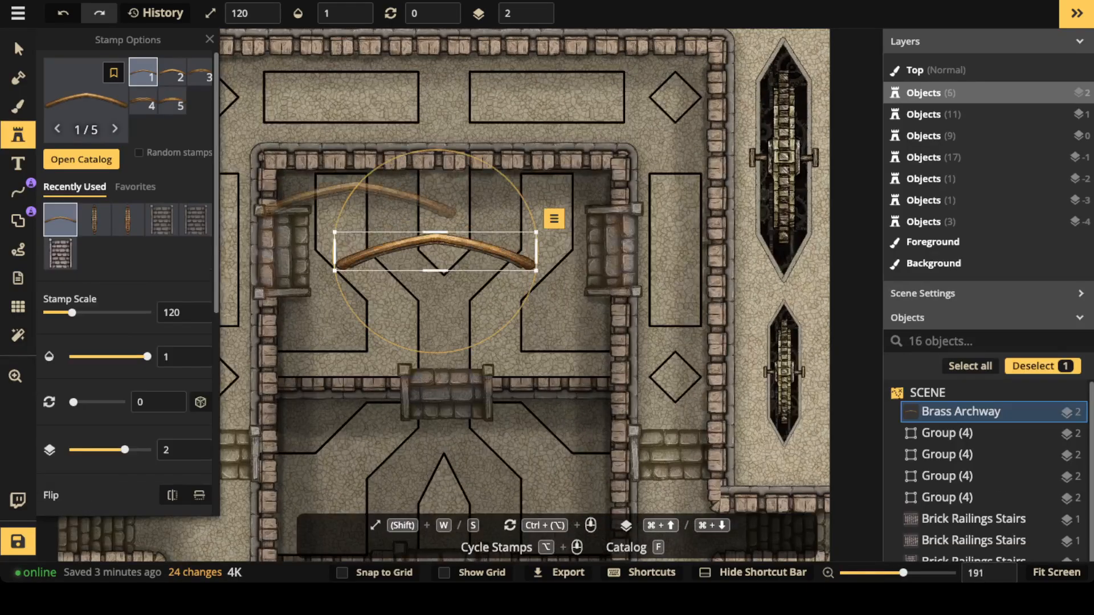
- Reduce the Brass Archway's saturation to 48
{"action": "left_click", "coordinate": [14, 39]}
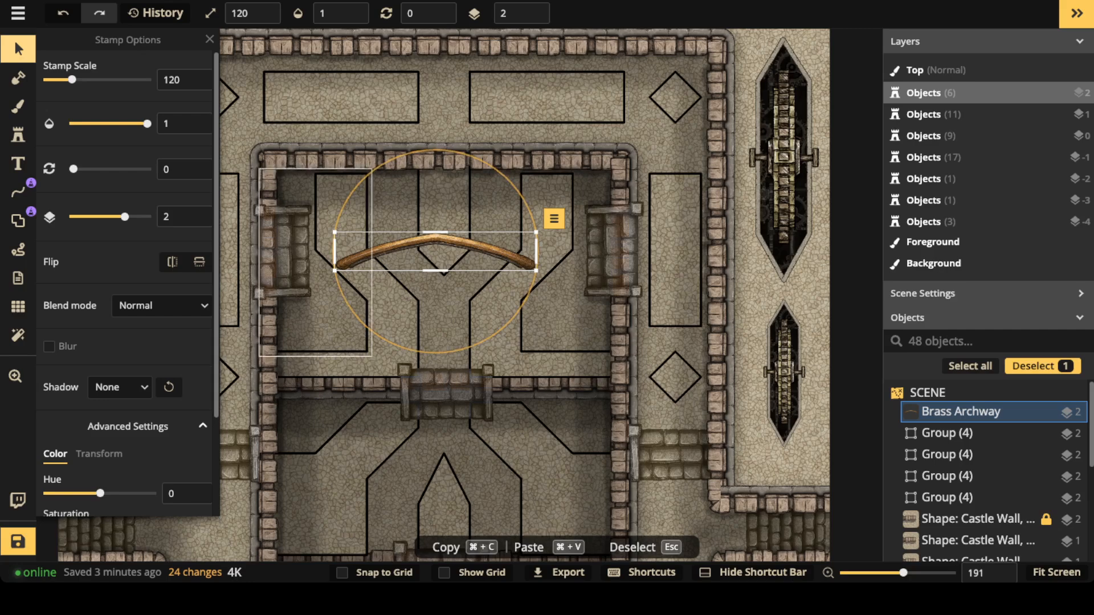
{"action": "scroll", "coordinate": [125, 285], "scroll_direction": "down", "scroll_amount": 2}
{"action": "left_click_drag", "start_coordinate": [100, 405], "coordinate": [74, 405]}
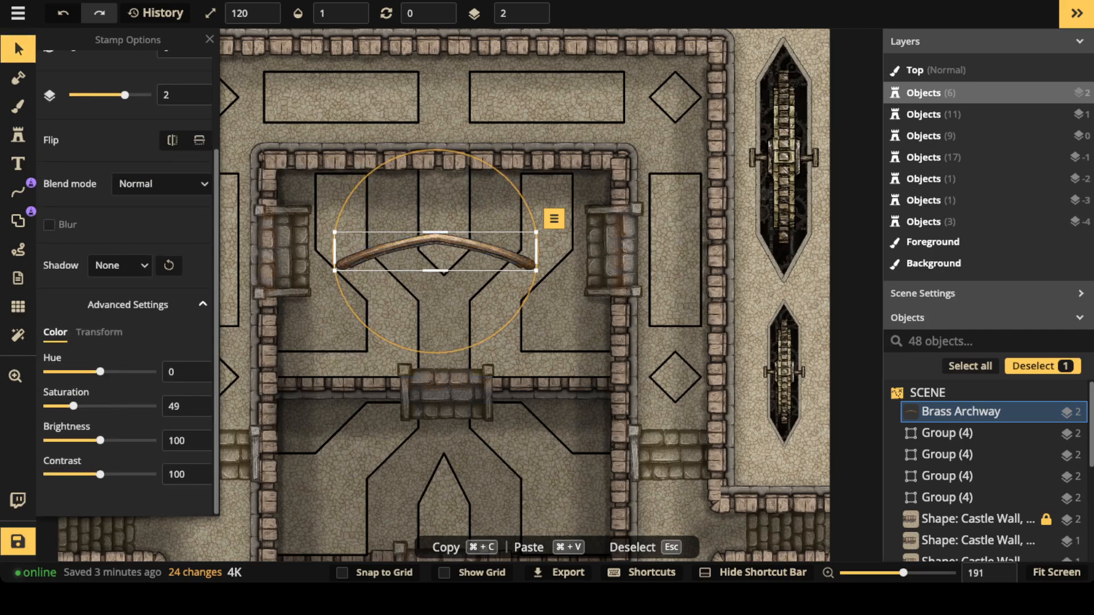
- Rotate the Brass Archway to 270, shrink it to scale 111 and fit it to the outer end of the upper room's west stairs
{"action": "mouse_move", "coordinate": [435, 251]}
{"action": "left_mouse_down"}
{"action": "mouse_move", "coordinate": [373, 219]}
{"action": "mouse_move", "coordinate": [380, 253]}
{"action": "mouse_move", "coordinate": [449, 227]}
{"action": "mouse_move", "coordinate": [439, 238]}
{"action": "left_mouse_up"}
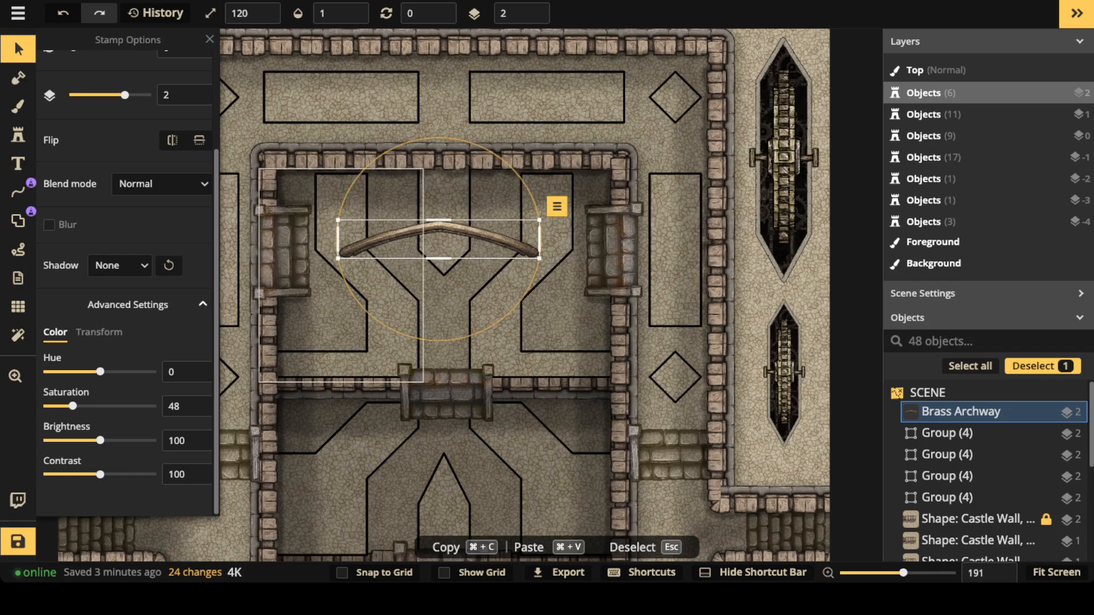
{"action": "mouse_move", "coordinate": [339, 239]}
{"action": "left_mouse_down"}
{"action": "mouse_move", "coordinate": [435, 239]}
{"action": "mouse_move", "coordinate": [319, 239]}
{"action": "left_mouse_up"}
{"action": "left_click_drag", "start_coordinate": [371, 239], "coordinate": [484, 293]}
{"action": "left_click_drag", "start_coordinate": [484, 251], "coordinate": [239, 263]}
{"action": "left_click_drag", "start_coordinate": [224, 201], "coordinate": [227, 205]}
{"action": "left_click_drag", "start_coordinate": [256, 255], "coordinate": [257, 251]}
{"action": "left_click_drag", "start_coordinate": [264, 204], "coordinate": [263, 206]}
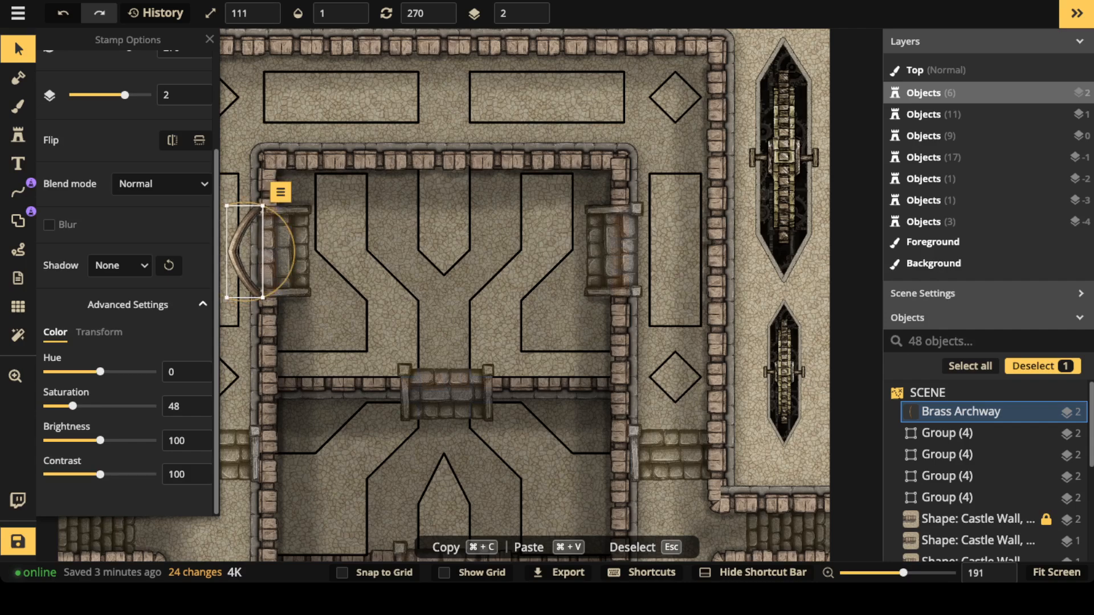
{"action": "left_click_drag", "start_coordinate": [245, 251], "coordinate": [245, 252]}
- Copy the archway, rotate the duplicate to 90 and fit it to the outer end of the upper room's east stairs
{"action": "key", "text": "super+c"}
{"action": "key", "text": "super+v"}
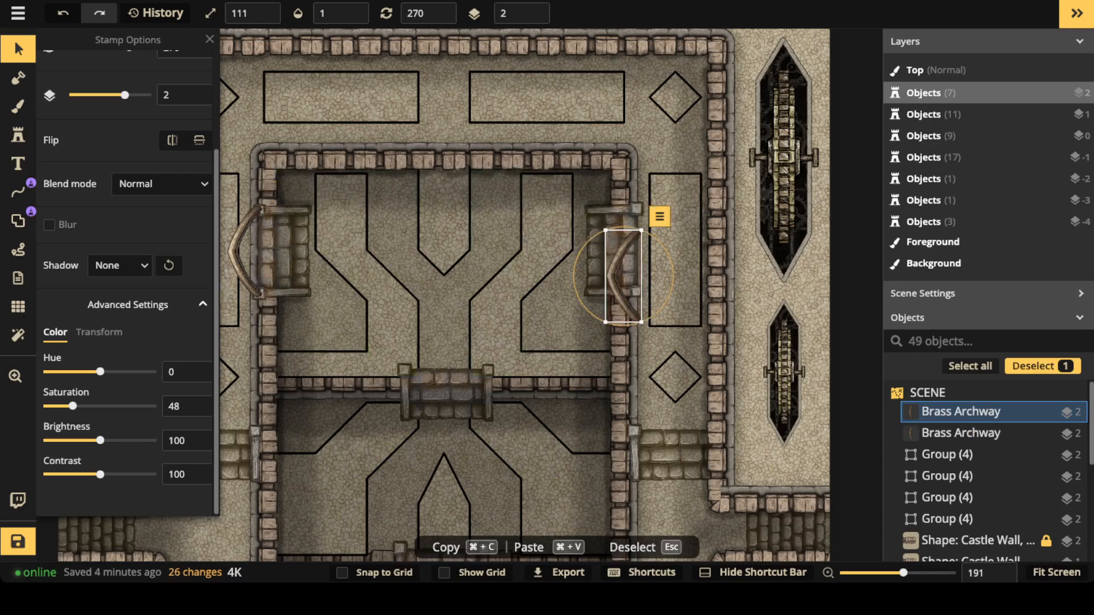
{"action": "scroll", "coordinate": [624, 276], "scroll_direction": "up", "scroll_amount": 12}
{"action": "left_click_drag", "start_coordinate": [624, 276], "coordinate": [649, 249]}
- Duplicate the archway with rotation 0 and place it at the north end of the stairs between the two rooms
{"action": "key", "text": "super+v"}
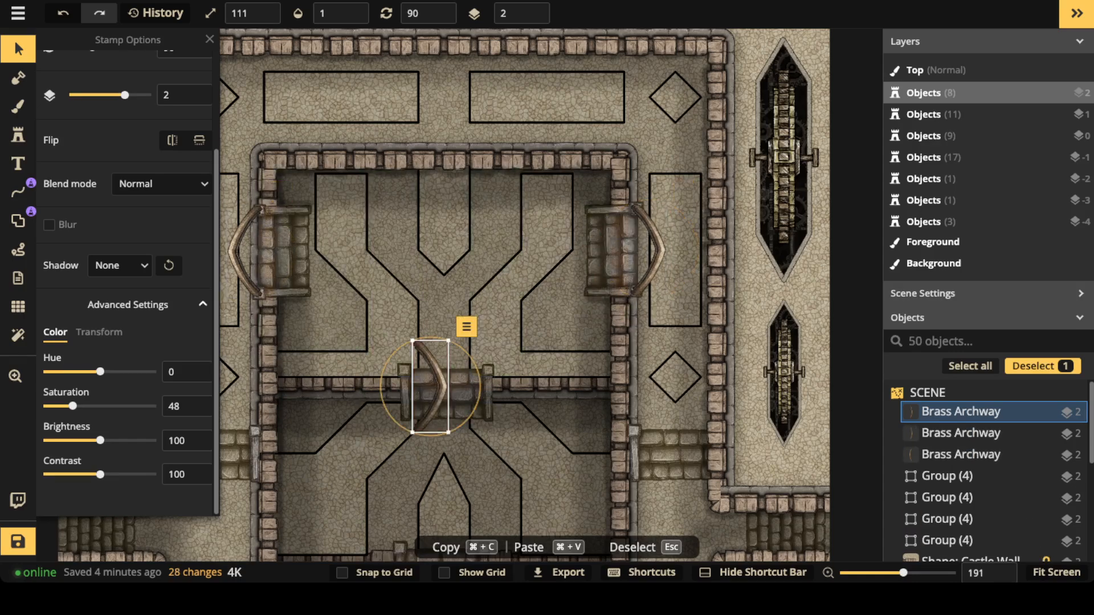
{"action": "scroll", "coordinate": [430, 386], "scroll_direction": "down", "scroll_amount": 7}
{"action": "scroll", "coordinate": [430, 386], "scroll_direction": "up", "scroll_amount": 2}
{"action": "left_click_drag", "start_coordinate": [430, 386], "coordinate": [447, 357]}
{"action": "scroll", "coordinate": [440, 370], "scroll_direction": "down", "scroll_amount": 1}
- Add another archway copy at the north end of the stairs leading from the lower room to the bridge
{"action": "left_click_drag", "start_coordinate": [451, 416], "coordinate": [420, 230]}
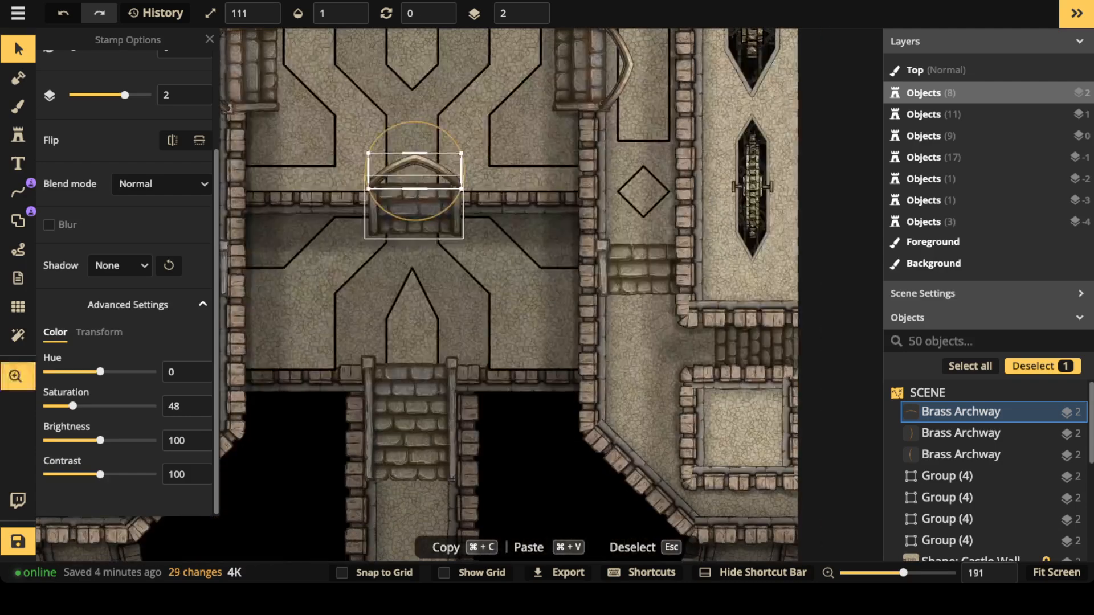
{"action": "key", "text": "super+v"}
{"action": "left_click_drag", "start_coordinate": [415, 355], "coordinate": [409, 350]}
- Add an archway copy at the north end of the stairs at the bridge's southern end and deselect it
{"action": "key", "text": "space"}
{"action": "left_click_drag", "start_coordinate": [413, 464], "coordinate": [454, 108]}
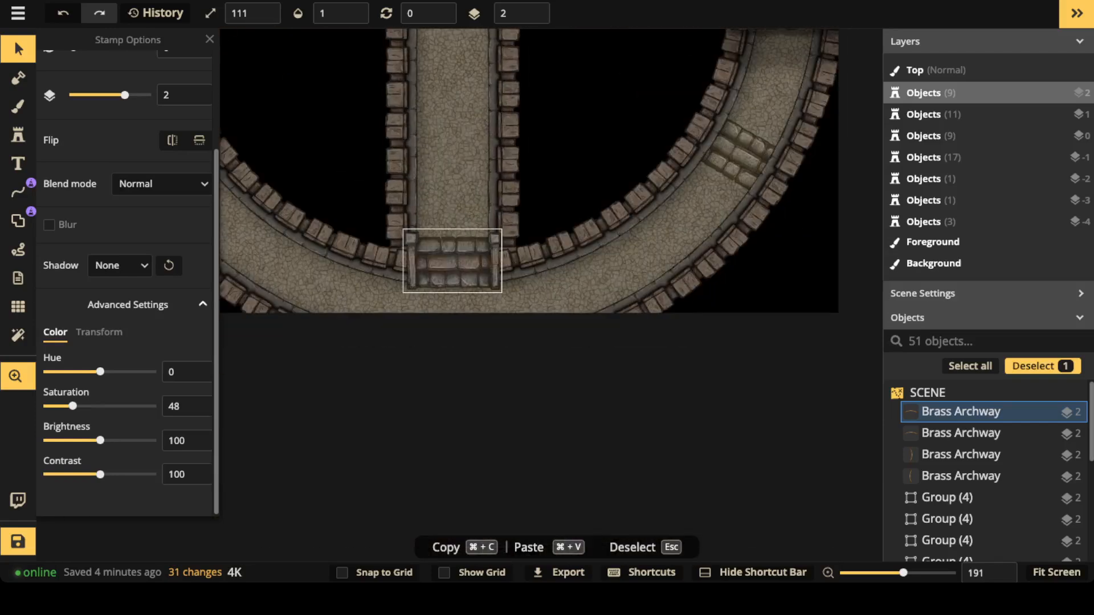
{"action": "key", "text": "super+v"}
{"action": "left_click_drag", "start_coordinate": [449, 214], "coordinate": [452, 224]}
{"action": "scroll", "coordinate": [423, 207], "scroll_direction": "down", "scroll_amount": 5}
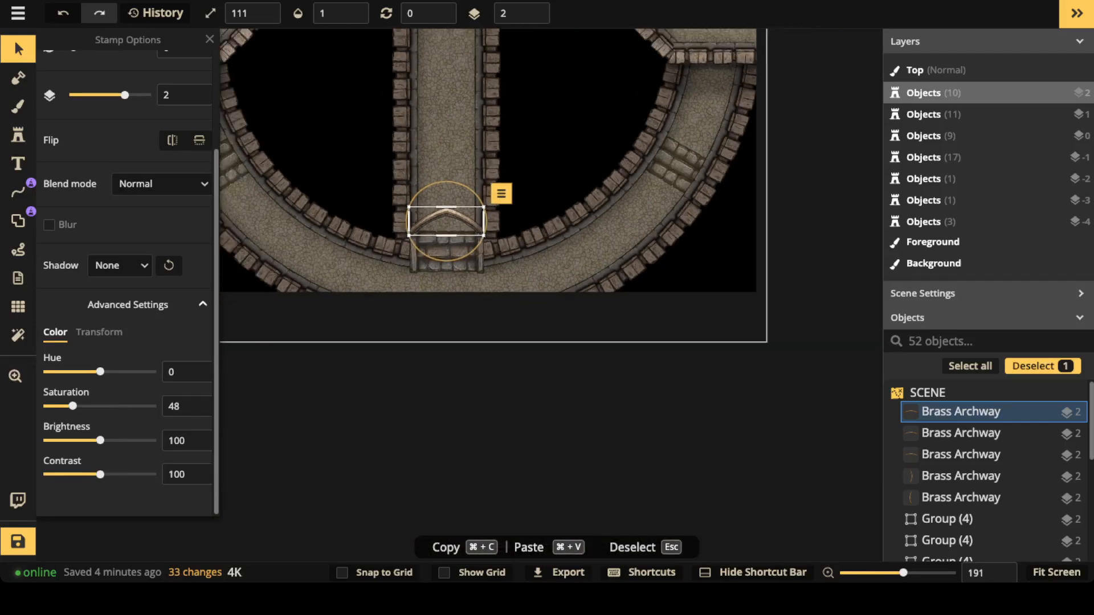
{"action": "key", "text": "space"}
{"action": "left_click_drag", "start_coordinate": [429, 57], "coordinate": [428, 307]}
{"action": "key", "text": "Escape"}
- Examine the archways and stairways across the map, from the upper corridors to the curved southern walkway
{"action": "scroll", "coordinate": [299, 185], "scroll_direction": "down", "scroll_amount": 1}
{"action": "key", "text": "space"}
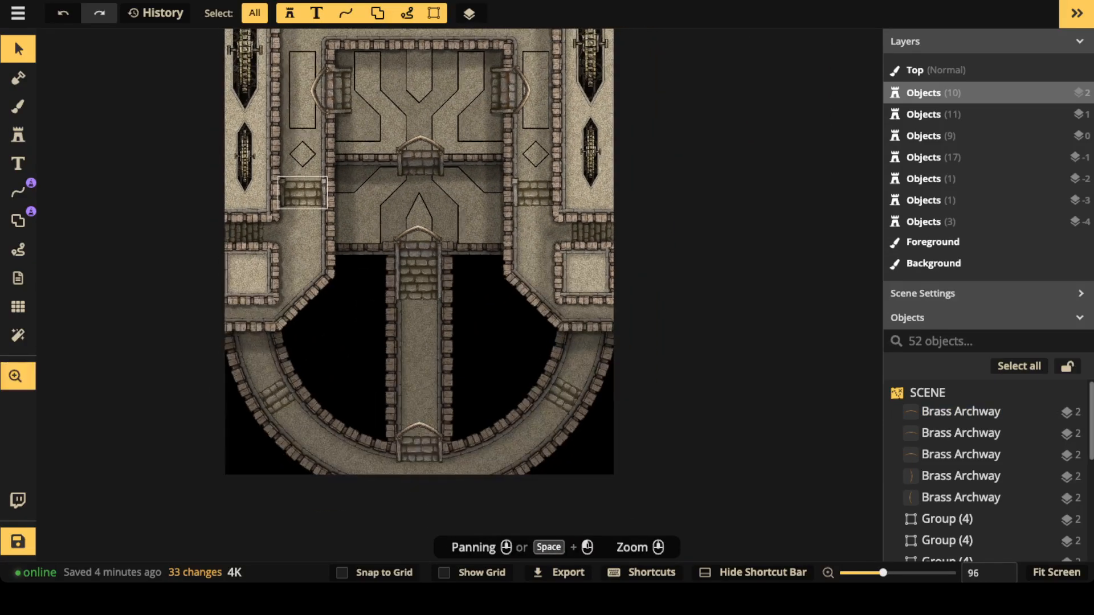
{"action": "left_click_drag", "start_coordinate": [301, 188], "coordinate": [344, 157]}
{"action": "key", "text": "space"}
{"action": "left_click_drag", "start_coordinate": [362, 59], "coordinate": [352, 176]}
{"action": "key", "text": "space"}
{"action": "left_click_drag", "start_coordinate": [442, 330], "coordinate": [452, 202]}
{"action": "scroll", "coordinate": [441, 216], "scroll_direction": "down", "scroll_amount": 2}
{"action": "key", "text": "space"}
{"action": "scroll", "coordinate": [422, 257], "scroll_direction": "up", "scroll_amount": 2}
{"action": "scroll", "coordinate": [437, 243], "scroll_direction": "up", "scroll_amount": 1}
{"action": "left_click", "coordinate": [18, 336]}
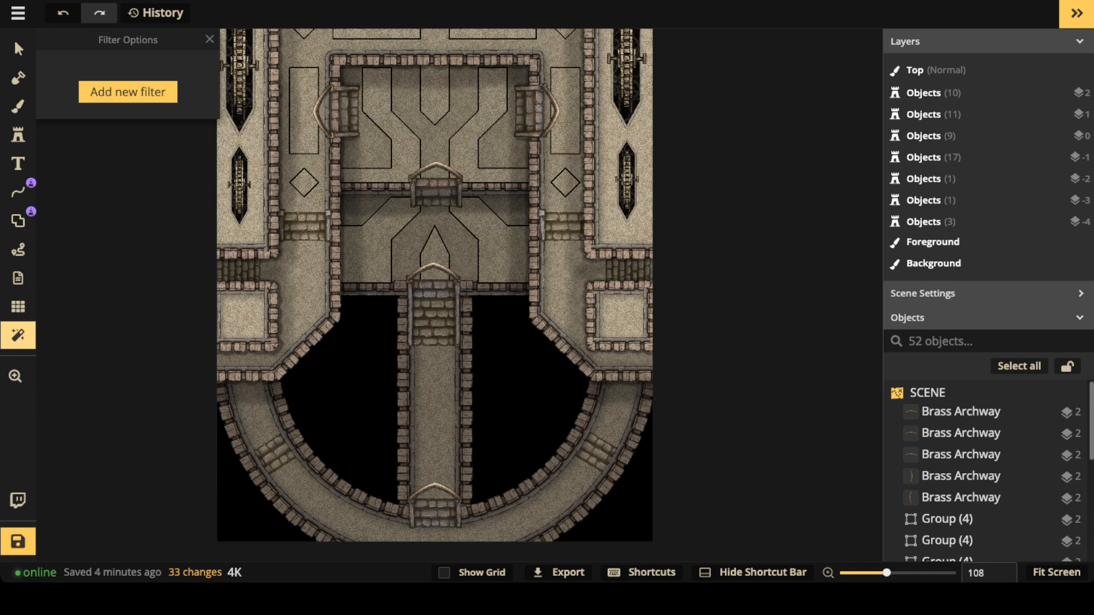
{"action": "left_click", "coordinate": [18, 49]}
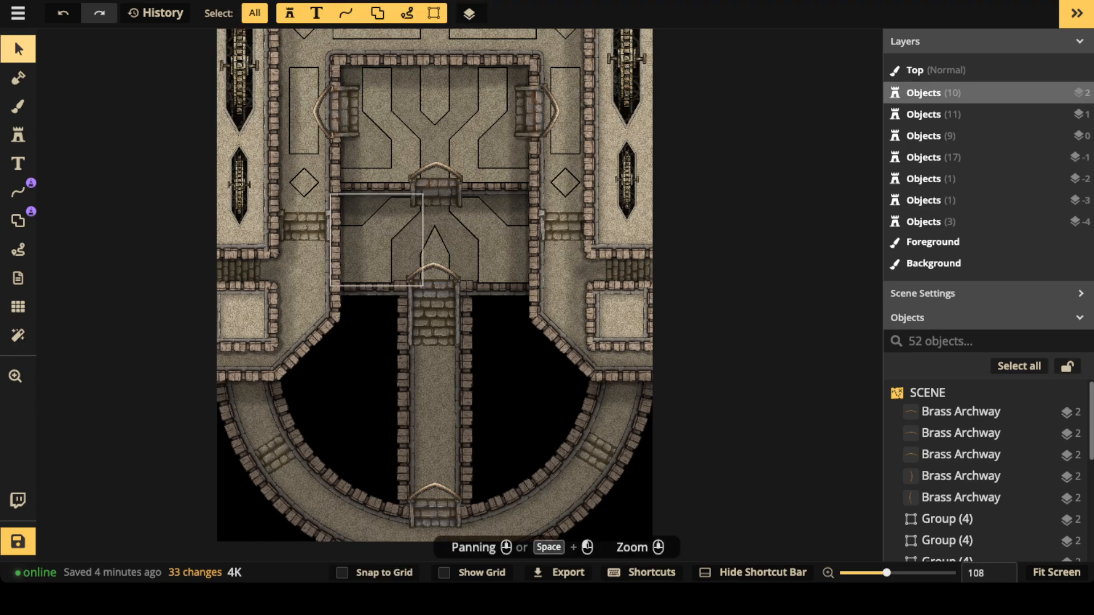
{"action": "left_click", "coordinate": [388, 251]}
{"action": "scroll", "coordinate": [391, 251], "scroll_direction": "up", "scroll_amount": 1}
{"action": "key", "text": "Escape"}
{"action": "scroll", "coordinate": [403, 247], "scroll_direction": "up", "scroll_amount": 1}
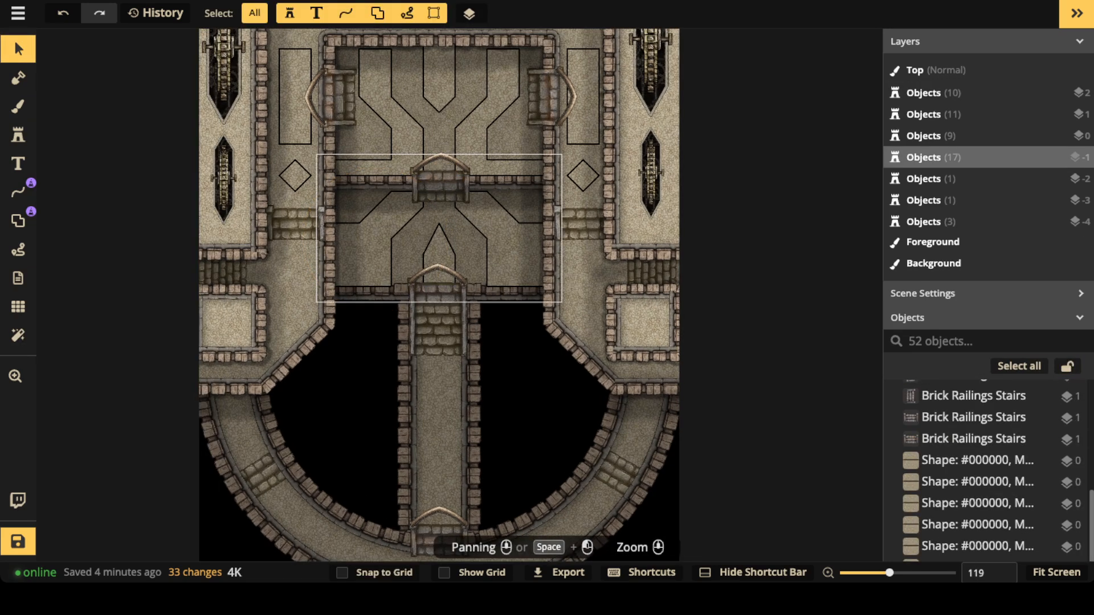
- Unlock all locked objects and set the outer grounds' fill texture scale to 195.44
{"action": "left_click_drag", "start_coordinate": [403, 247], "coordinate": [413, 324]}
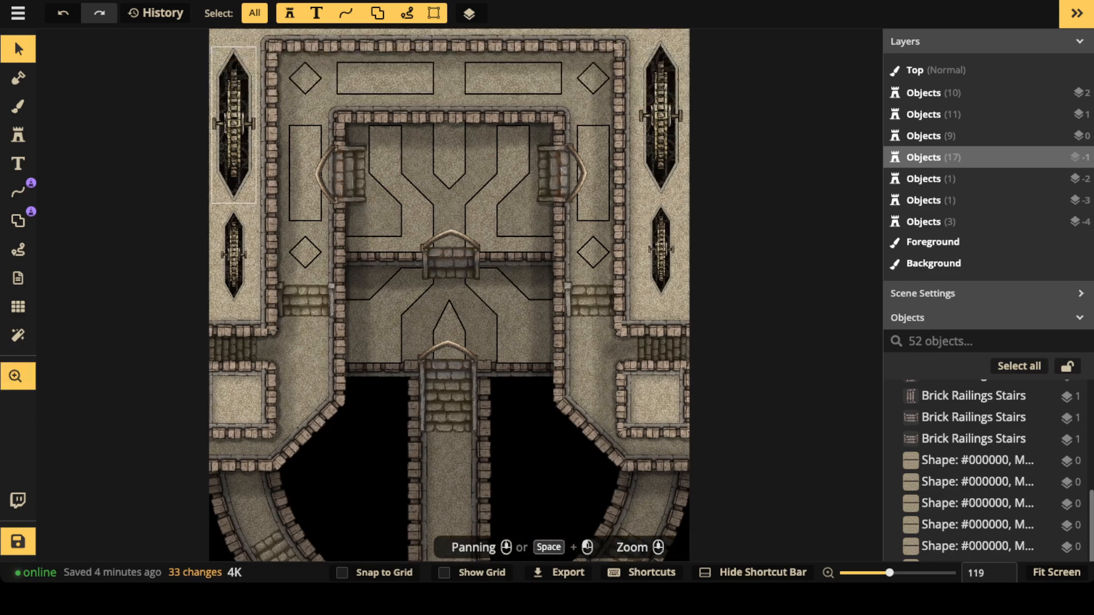
{"action": "scroll", "coordinate": [1025, 342], "scroll_direction": "down", "scroll_amount": 2}
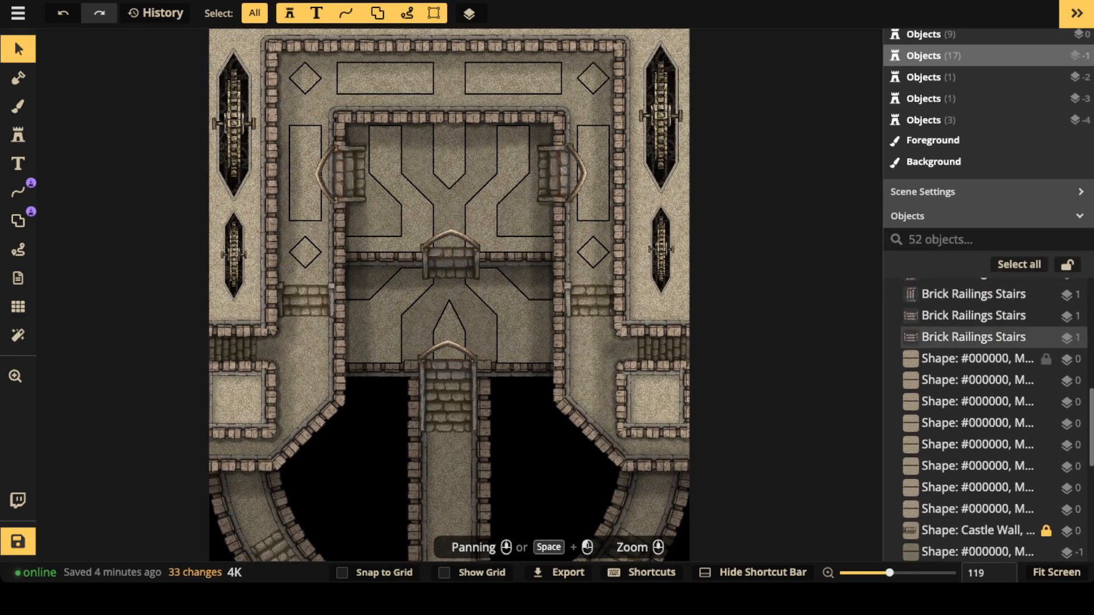
{"action": "left_click", "coordinate": [1068, 265]}
{"action": "left_click_drag", "start_coordinate": [241, 132], "coordinate": [299, 257]}
{"action": "left_click", "coordinate": [302, 153]}
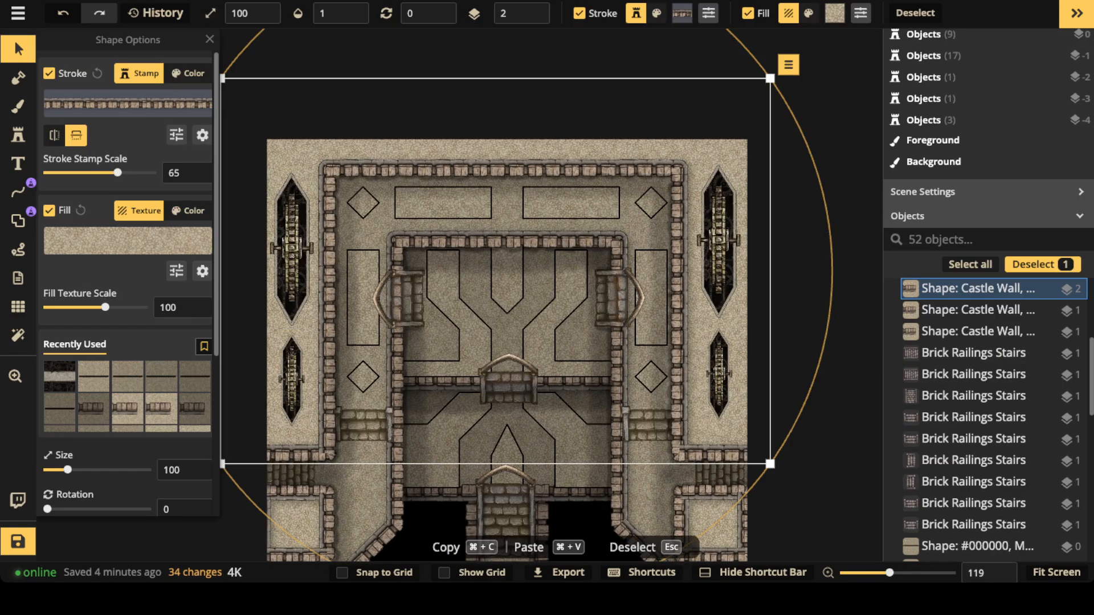
{"action": "left_click_drag", "start_coordinate": [105, 307], "coordinate": [120, 307]}
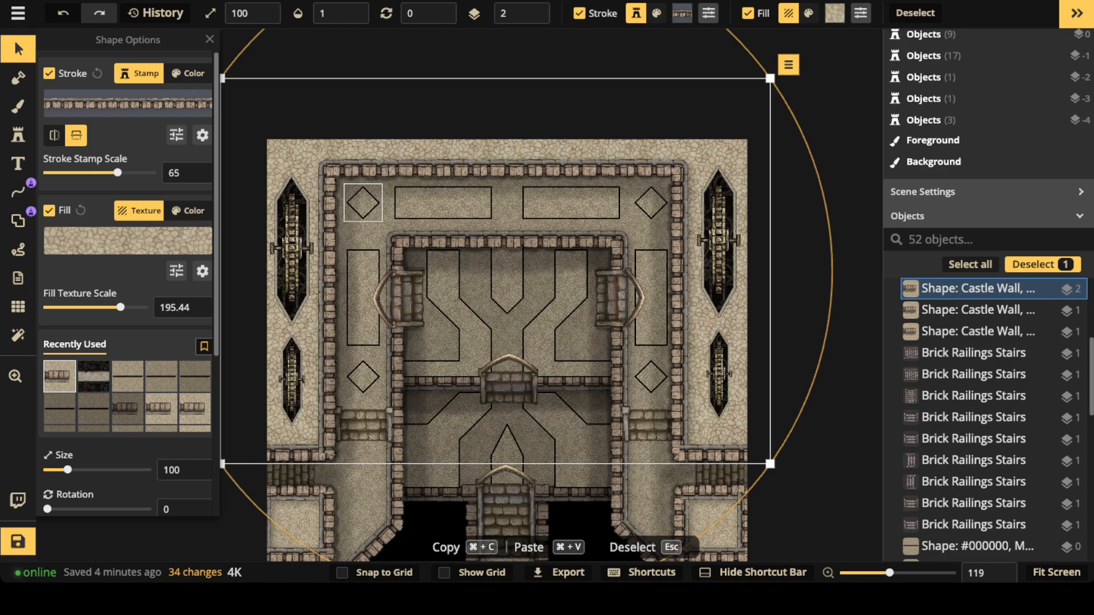
{"action": "key", "text": "Escape"}
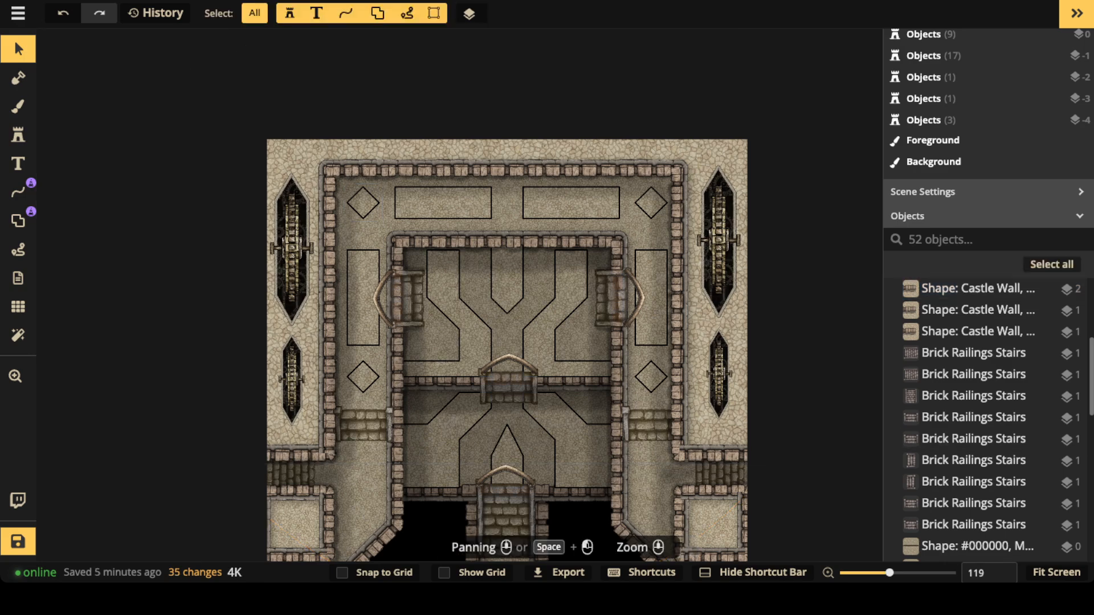
- Set the fill texture scale to 136.58 on the corridor floor and to 220.5 on the outer grounds
{"action": "left_click", "coordinate": [311, 163]}
{"action": "left_click_drag", "start_coordinate": [105, 307], "coordinate": [112, 307]}
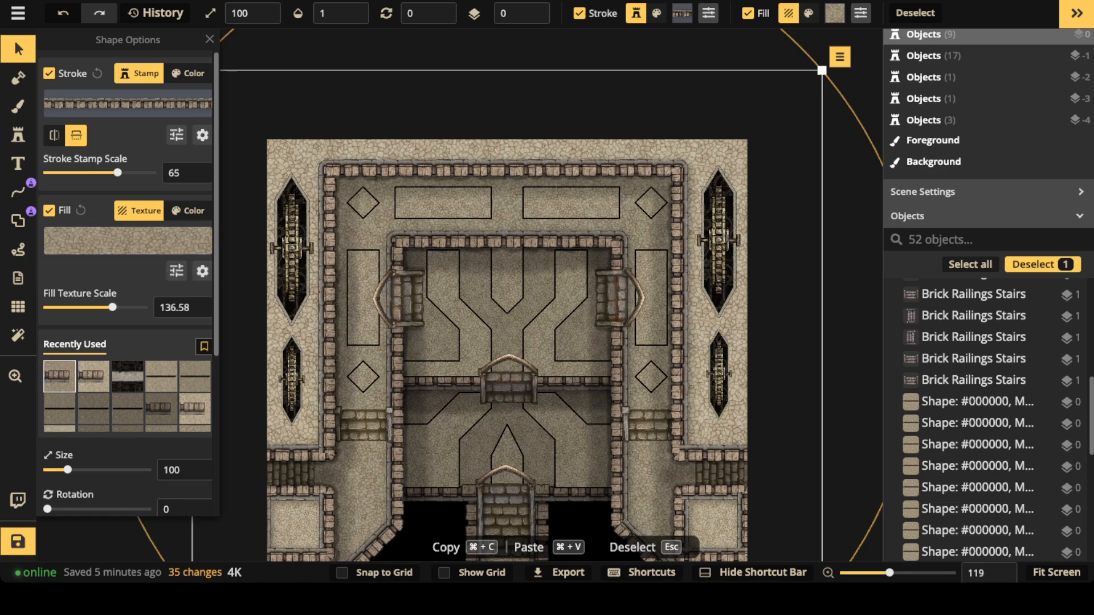
{"action": "left_click", "coordinate": [311, 329]}
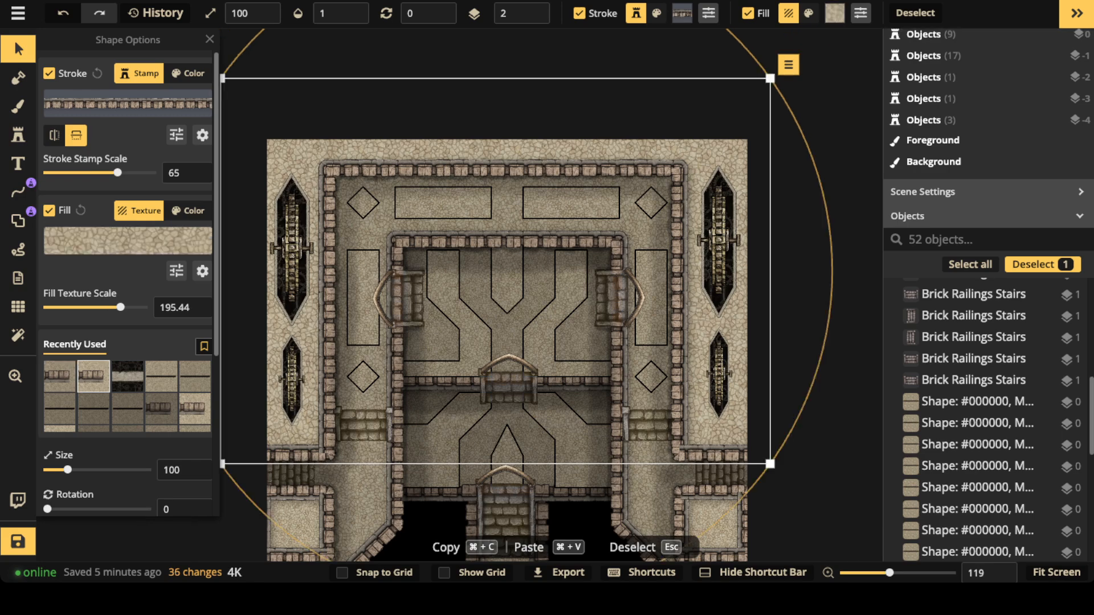
{"action": "left_click_drag", "start_coordinate": [120, 307], "coordinate": [123, 307]}
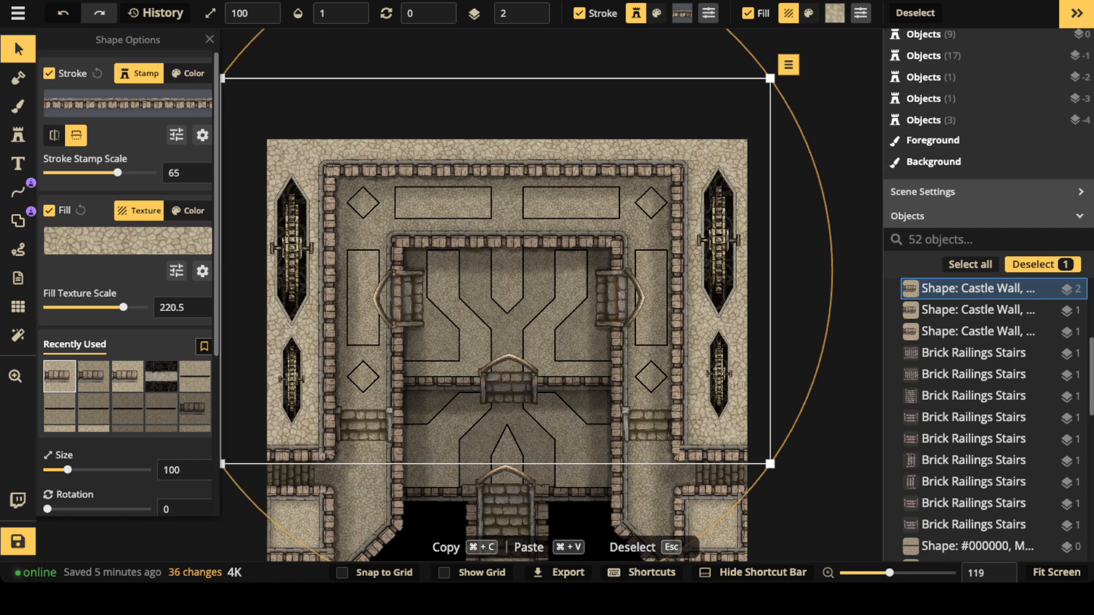
- Set the fill texture scale of the upper inner room's floor to 120.64 and deselect the room
{"action": "scroll", "coordinate": [384, 202], "scroll_direction": "up", "scroll_amount": 4}
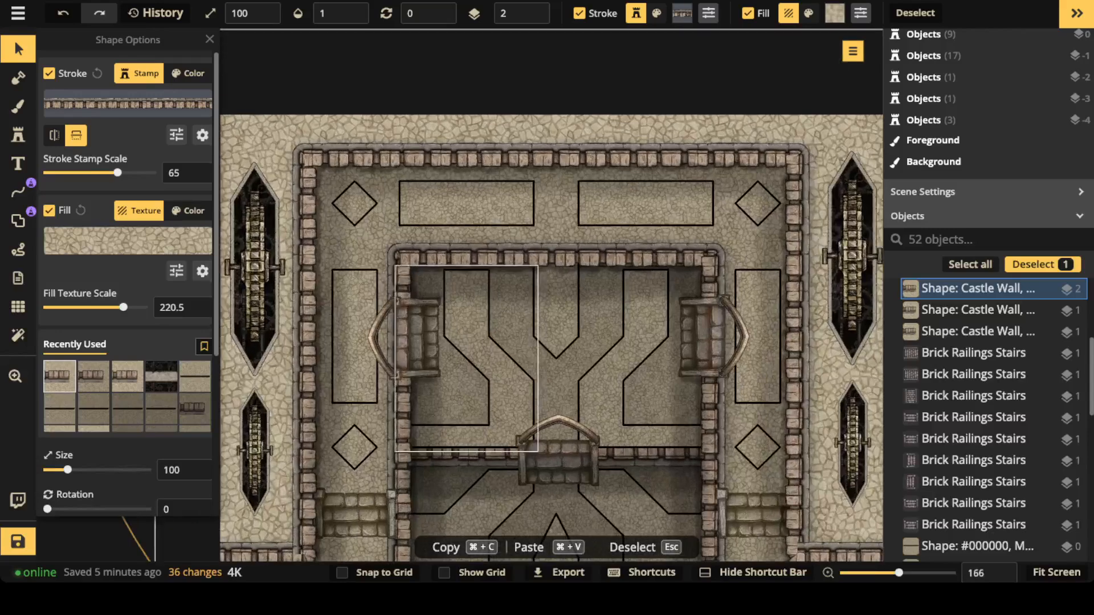
{"action": "left_click", "coordinate": [512, 319]}
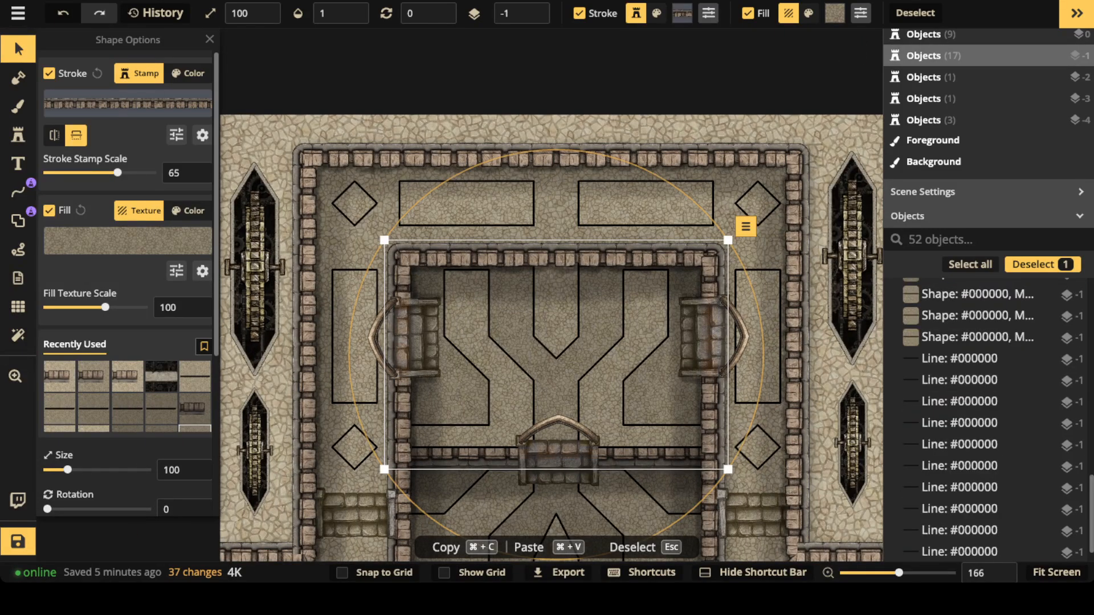
{"action": "left_click_drag", "start_coordinate": [104, 308], "coordinate": [109, 307]}
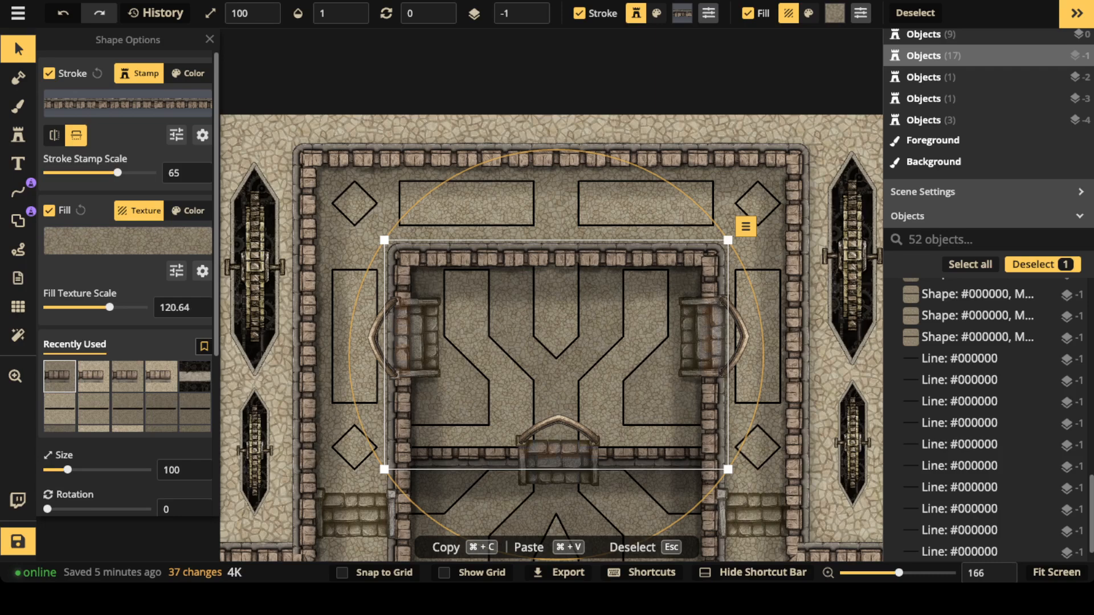
{"action": "scroll", "coordinate": [263, 260], "scroll_direction": "down", "scroll_amount": 1}
{"action": "key", "text": "Escape"}
- Examine the rescaled stone textures across the outer grounds, corridor and upper inner room
{"action": "left_click_drag", "start_coordinate": [469, 347], "coordinate": [441, 204]}
{"action": "scroll", "coordinate": [468, 224], "scroll_direction": "down", "scroll_amount": 1}
{"action": "left_click_drag", "start_coordinate": [310, 143], "coordinate": [319, 257]}
{"action": "scroll", "coordinate": [319, 257], "scroll_direction": "up", "scroll_amount": 1}
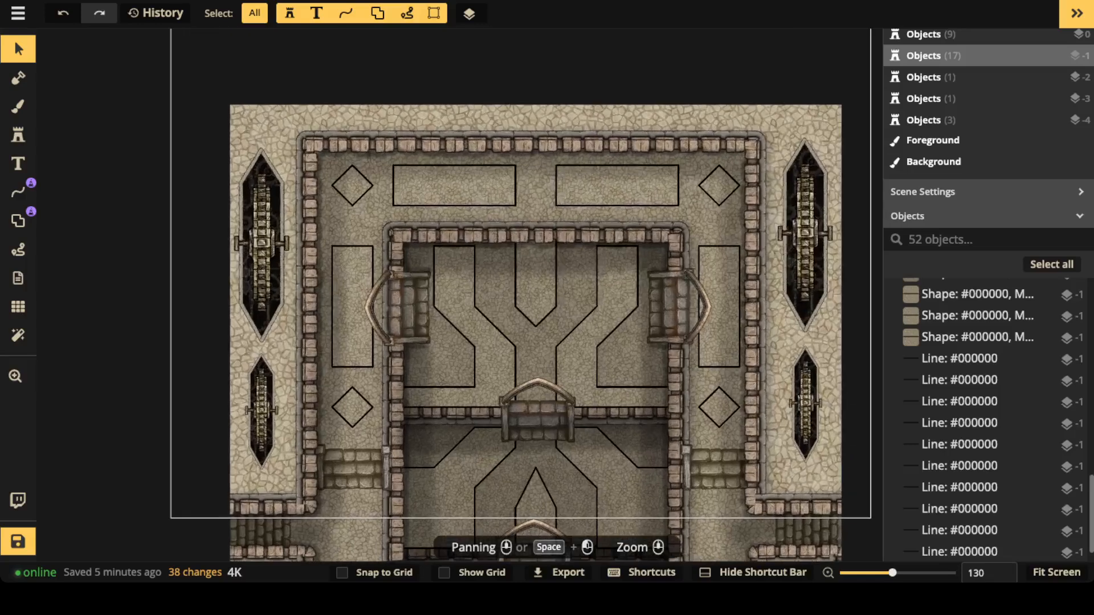
{"action": "scroll", "coordinate": [275, 209], "scroll_direction": "up", "scroll_amount": 3}
{"action": "left_click_drag", "start_coordinate": [433, 245], "coordinate": [316, 262]}
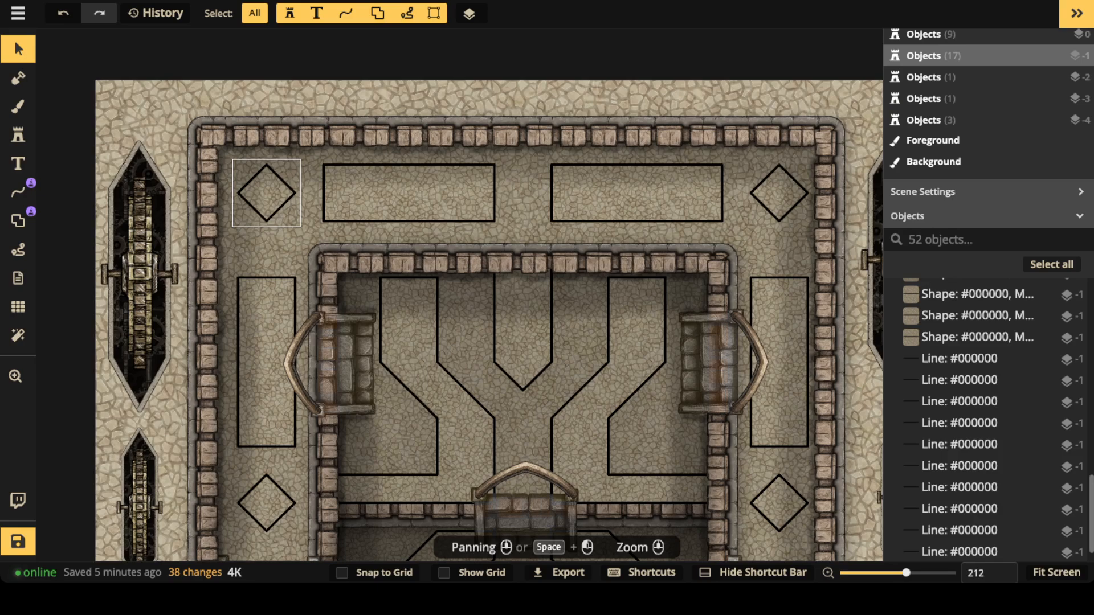
{"action": "scroll", "coordinate": [433, 348], "scroll_direction": "down", "scroll_amount": 1}
{"action": "left_click_drag", "start_coordinate": [434, 399], "coordinate": [426, 204]}
{"action": "scroll", "coordinate": [439, 257], "scroll_direction": "down", "scroll_amount": 3}
{"action": "scroll", "coordinate": [432, 273], "scroll_direction": "down", "scroll_amount": 1}
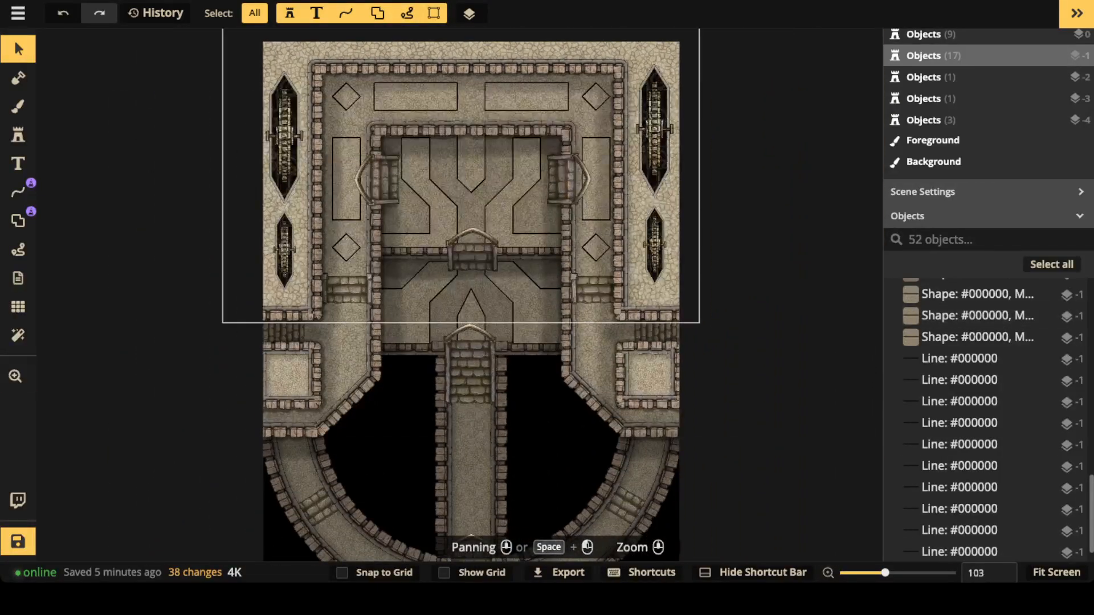
- Set the outer grounds' fill texture scale to 355.27 and deselect the shape
{"action": "left_click_drag", "start_coordinate": [426, 51], "coordinate": [471, 191]}
{"action": "left_click", "coordinate": [470, 191]}
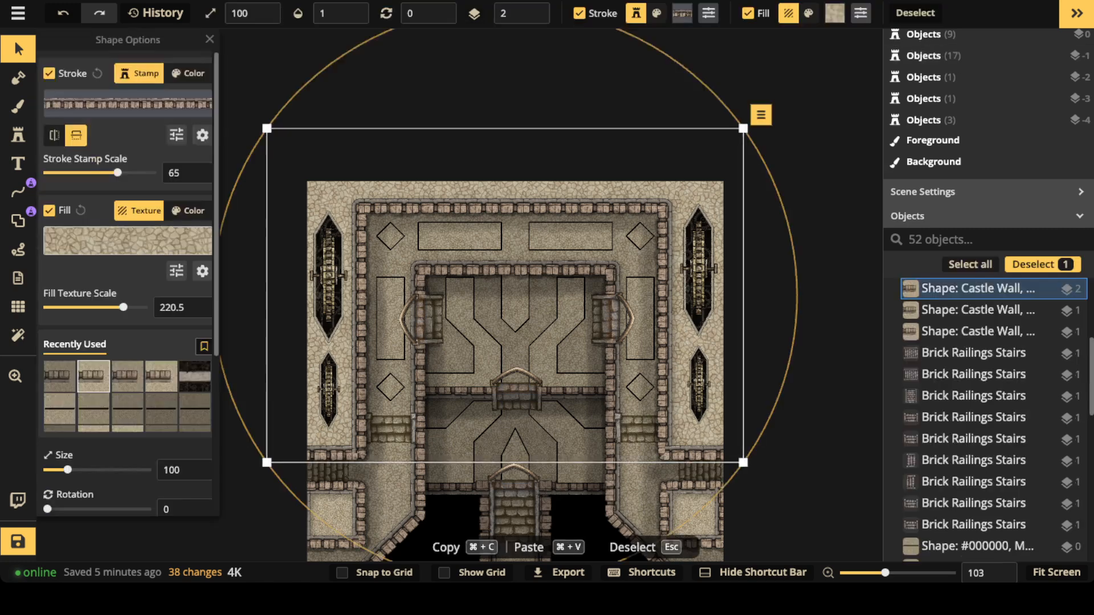
{"action": "left_click_drag", "start_coordinate": [123, 307], "coordinate": [135, 308]}
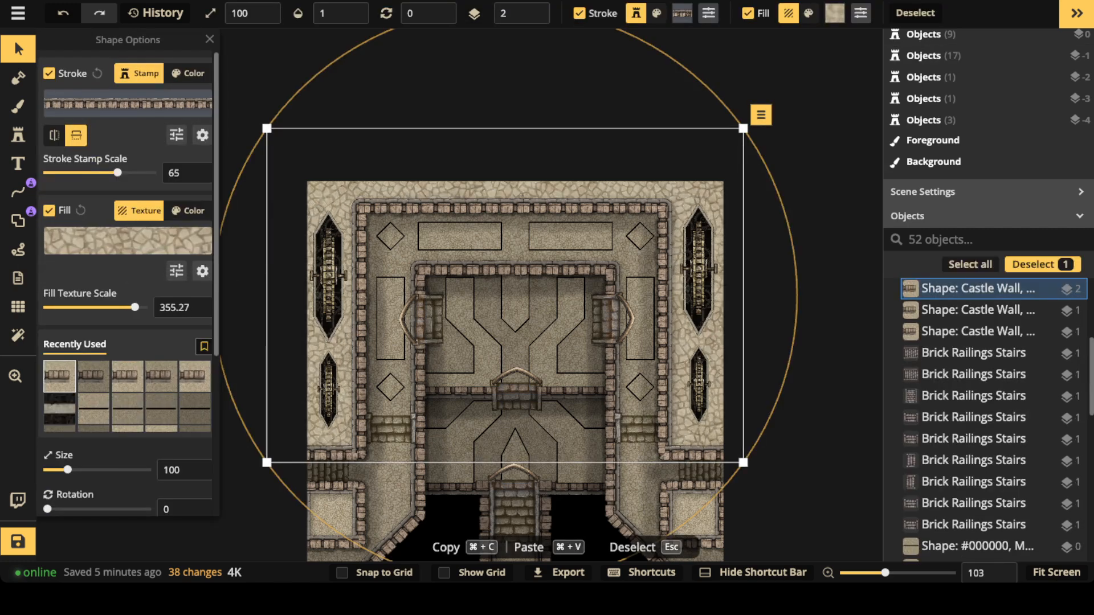
{"action": "key", "text": "Escape"}
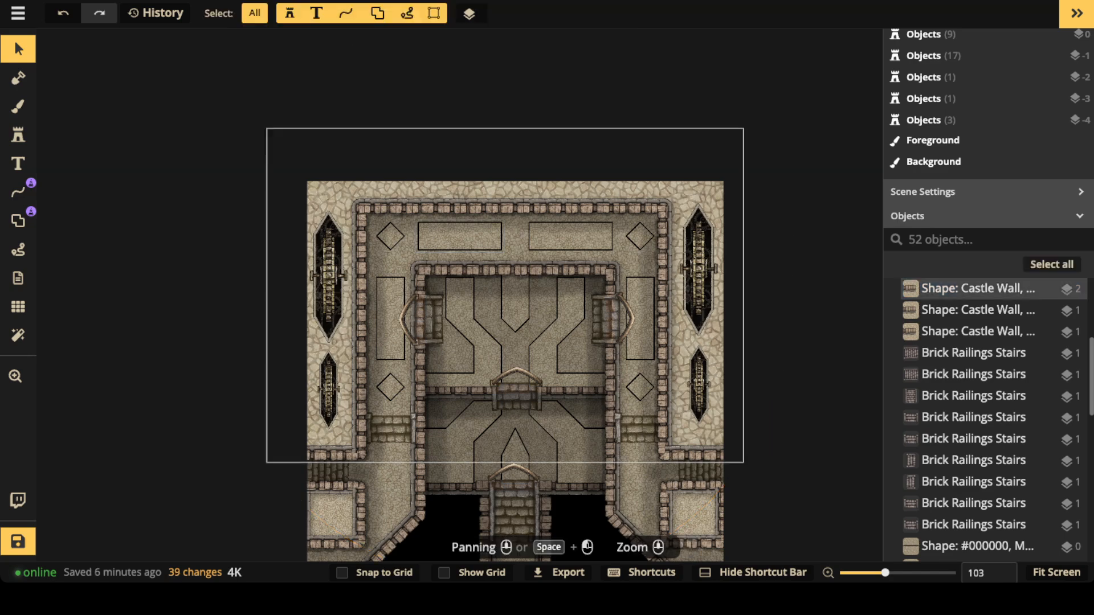
- Lock the outer grounds' castle wall shape
{"action": "left_click", "coordinate": [978, 289]}
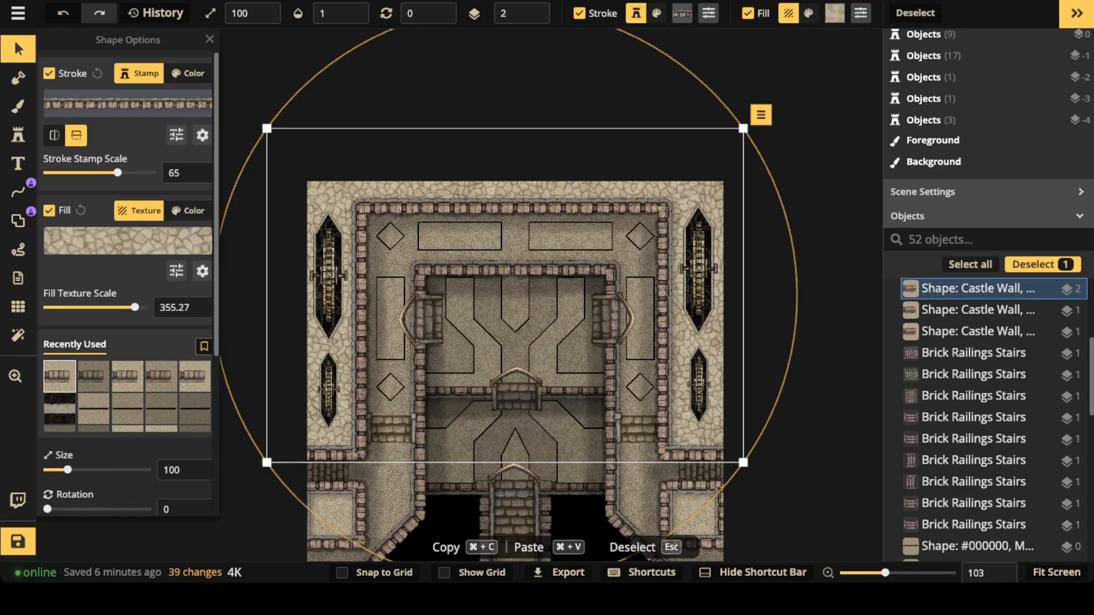
{"action": "key", "text": "Escape"}
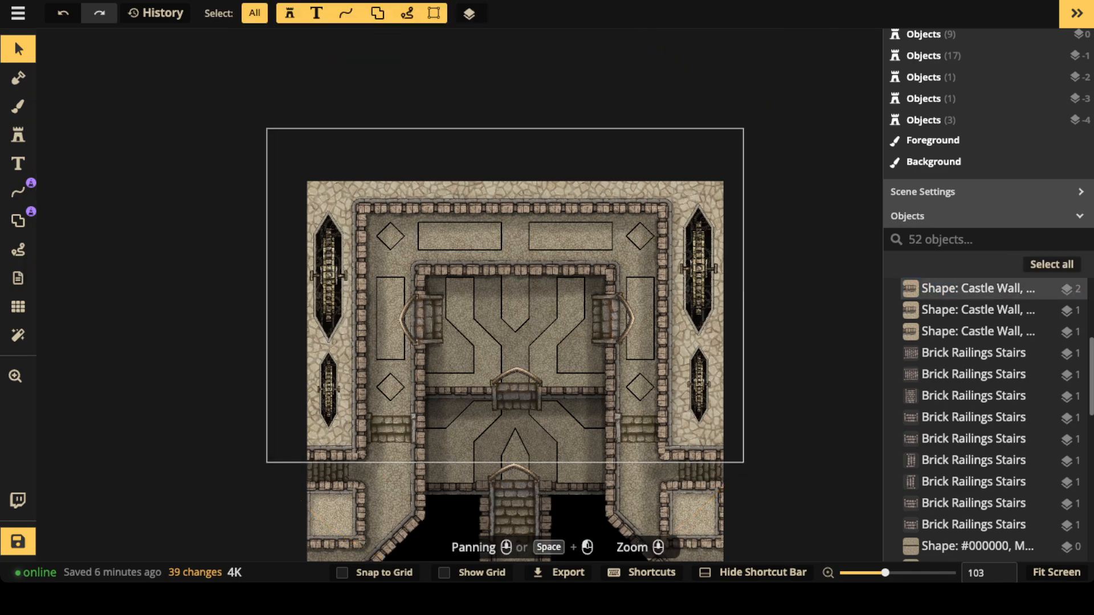
{"action": "left_click", "coordinate": [353, 307]}
{"action": "key", "text": "l"}
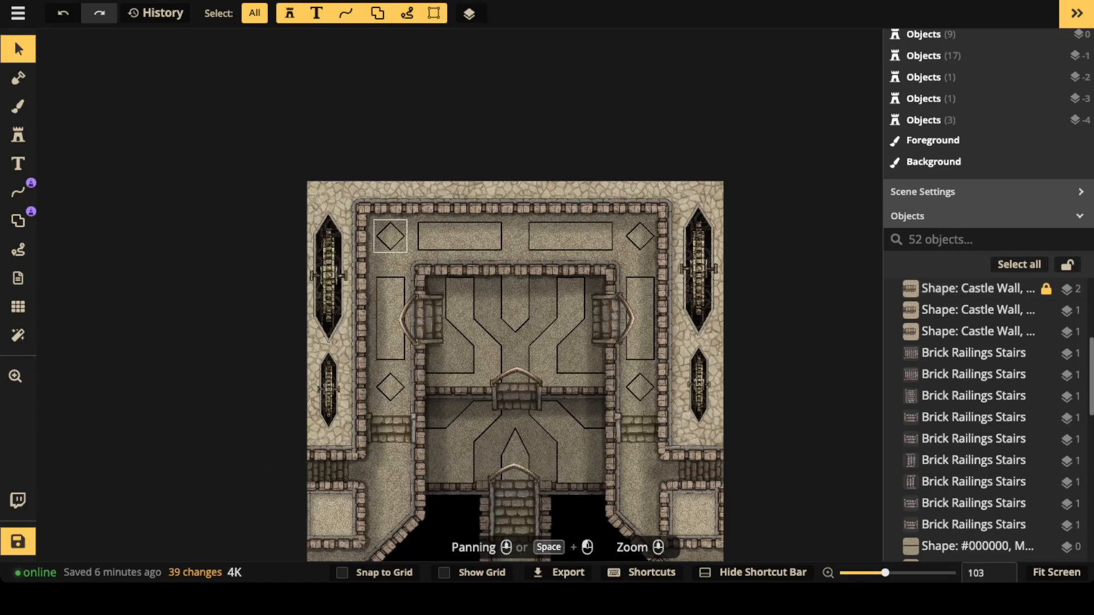
- Set the fill texture scale of the corridor's castle wall shape to 209.29 and deselect it
{"action": "left_click", "coordinate": [390, 235]}
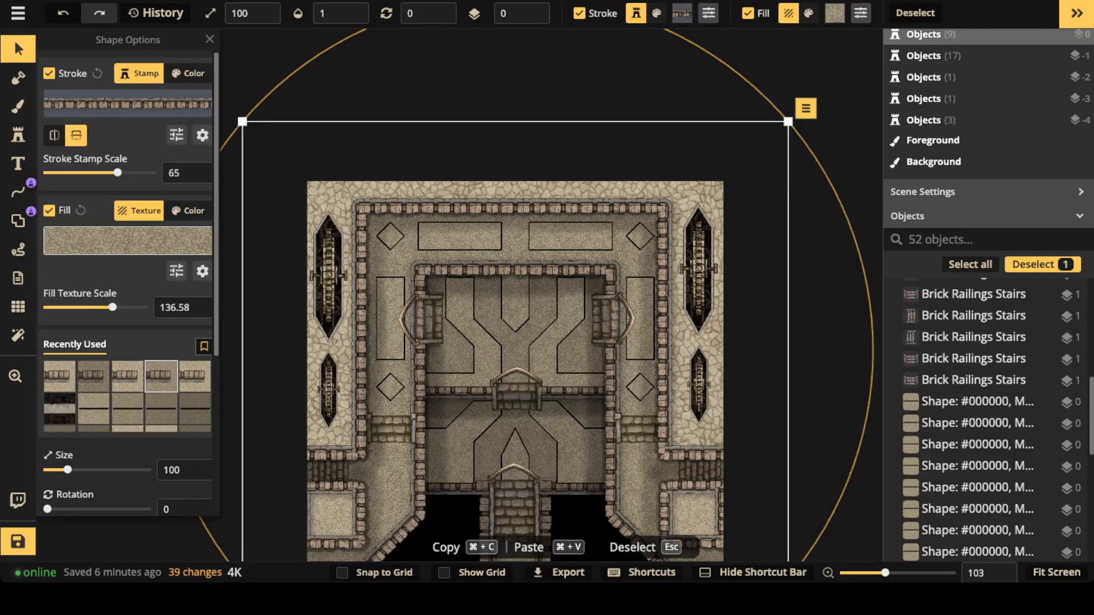
{"action": "left_click_drag", "start_coordinate": [113, 307], "coordinate": [123, 307]}
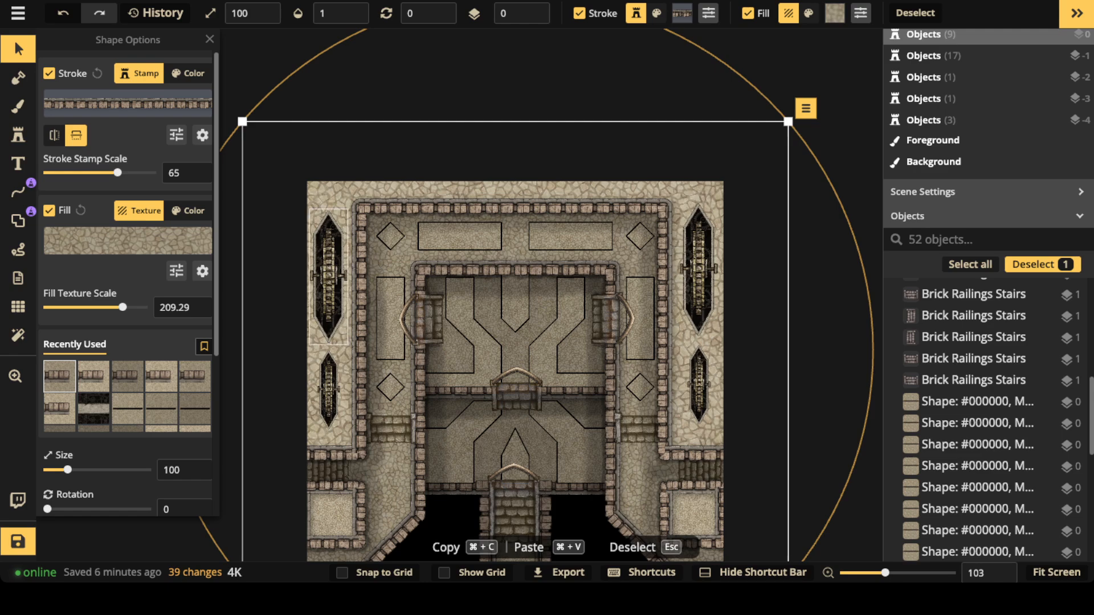
{"action": "key", "text": "Escape"}
- Examine the floor textures up close around the corridor and rooms and across the whole map
{"action": "scroll", "coordinate": [454, 248], "scroll_direction": "up", "scroll_amount": 3}
{"action": "left_click_drag", "start_coordinate": [454, 248], "coordinate": [488, 265]}
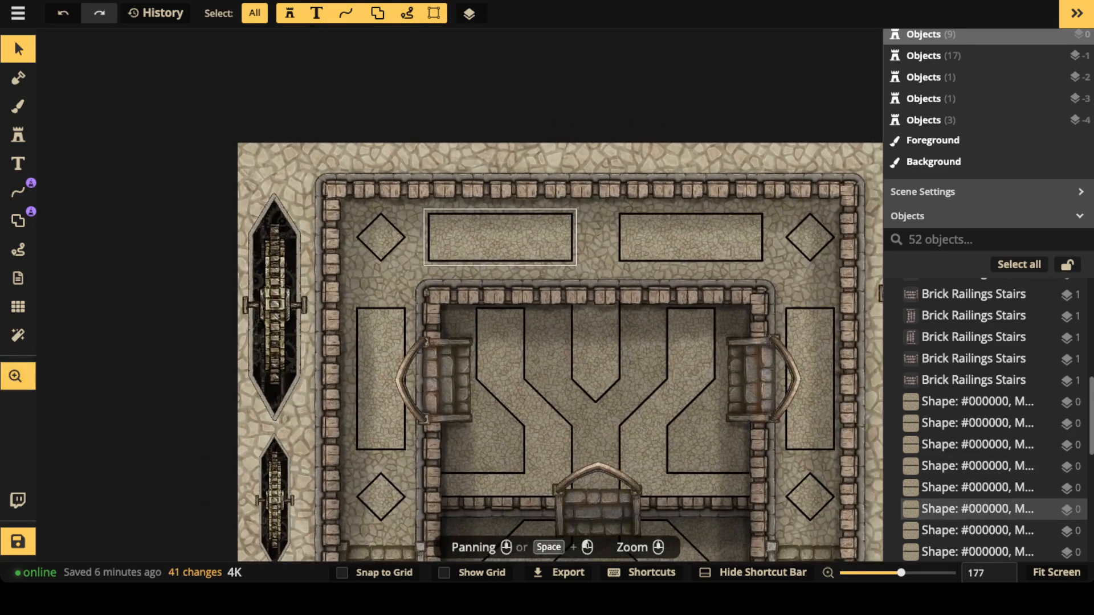
{"action": "scroll", "coordinate": [322, 198], "scroll_direction": "up", "scroll_amount": 1}
{"action": "scroll", "coordinate": [296, 182], "scroll_direction": "up", "scroll_amount": 1}
{"action": "left_click_drag", "start_coordinate": [599, 288], "coordinate": [459, 217]}
{"action": "scroll", "coordinate": [459, 217], "scroll_direction": "down", "scroll_amount": 5}
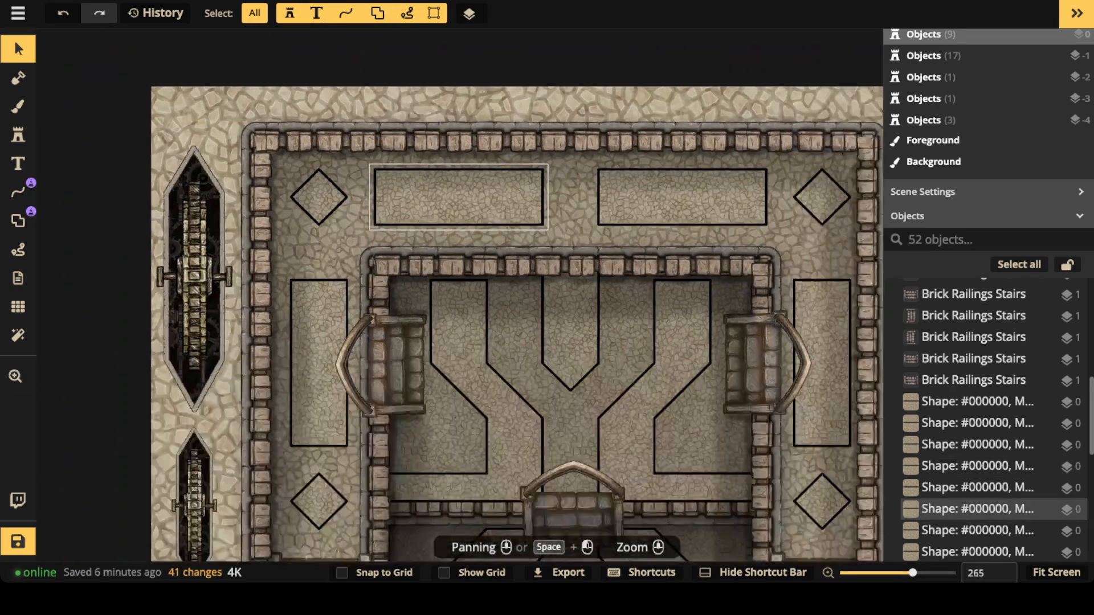
{"action": "scroll", "coordinate": [460, 217], "scroll_direction": "down", "scroll_amount": 5}
{"action": "left_click_drag", "start_coordinate": [576, 345], "coordinate": [481, 225]}
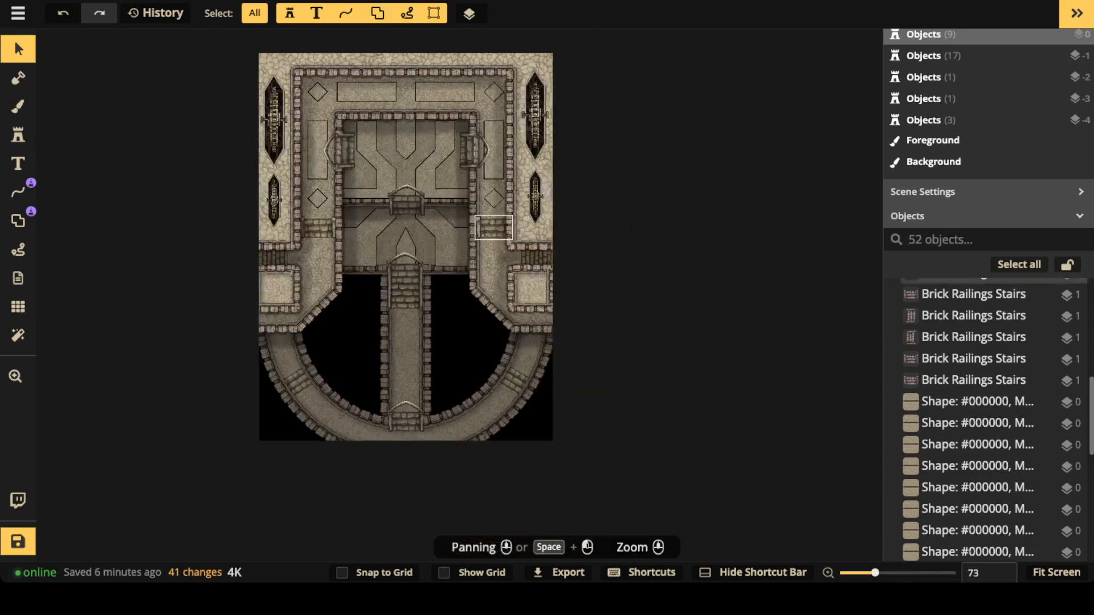
{"action": "scroll", "coordinate": [491, 279], "scroll_direction": "up", "scroll_amount": 2}
{"action": "scroll", "coordinate": [479, 288], "scroll_direction": "down", "scroll_amount": 1}
{"action": "left_click_drag", "start_coordinate": [479, 288], "coordinate": [501, 390]}
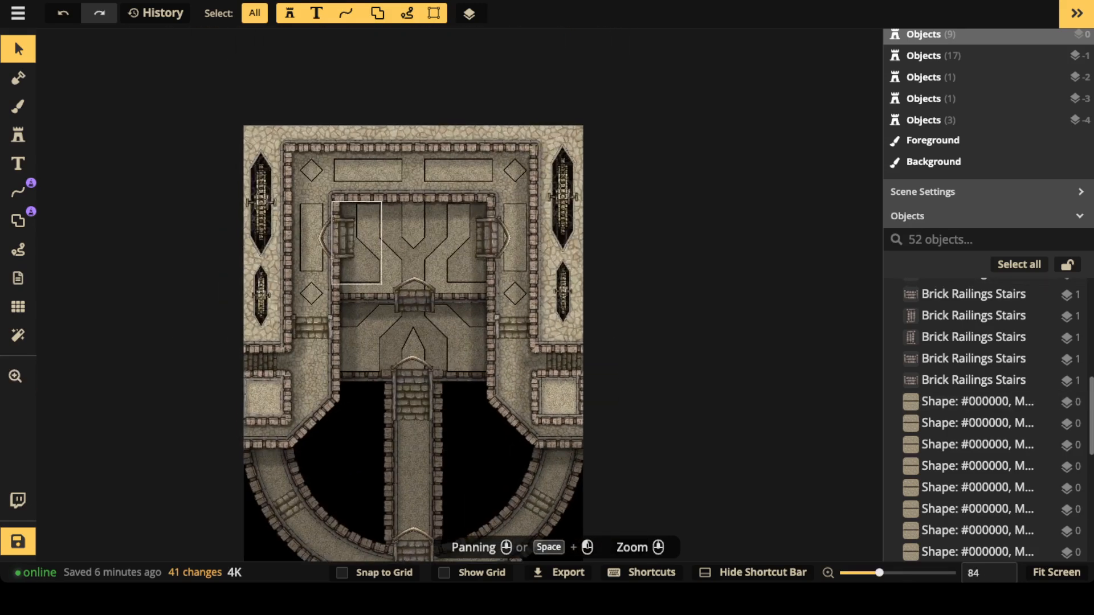
{"action": "scroll", "coordinate": [367, 219], "scroll_direction": "up", "scroll_amount": 3}
{"action": "left_click_drag", "start_coordinate": [398, 262], "coordinate": [432, 154]}
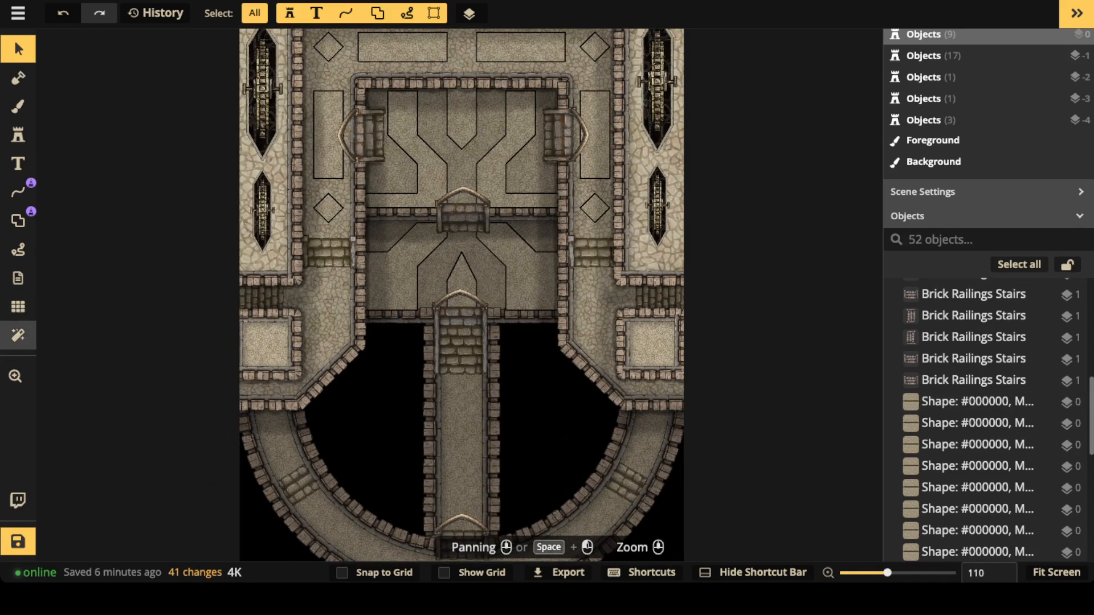
- Add a custom texture filter to the map using a grey mottled grunge texture from the texture filter catalog
{"action": "left_click", "coordinate": [18, 335]}
{"action": "left_click", "coordinate": [127, 92]}
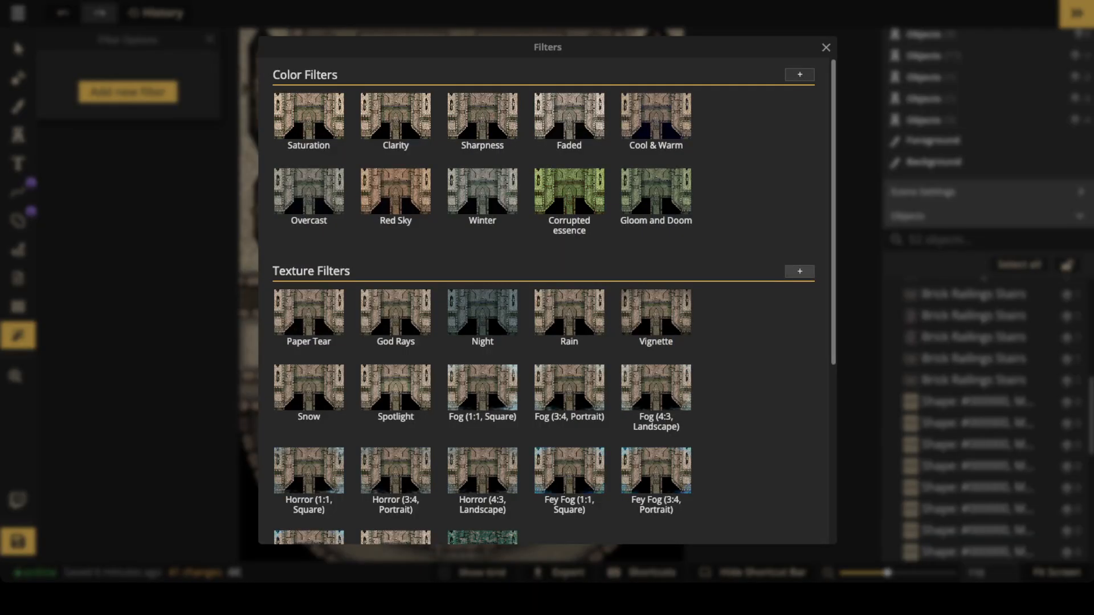
{"action": "left_click", "coordinate": [799, 271]}
{"action": "left_click", "coordinate": [129, 156]}
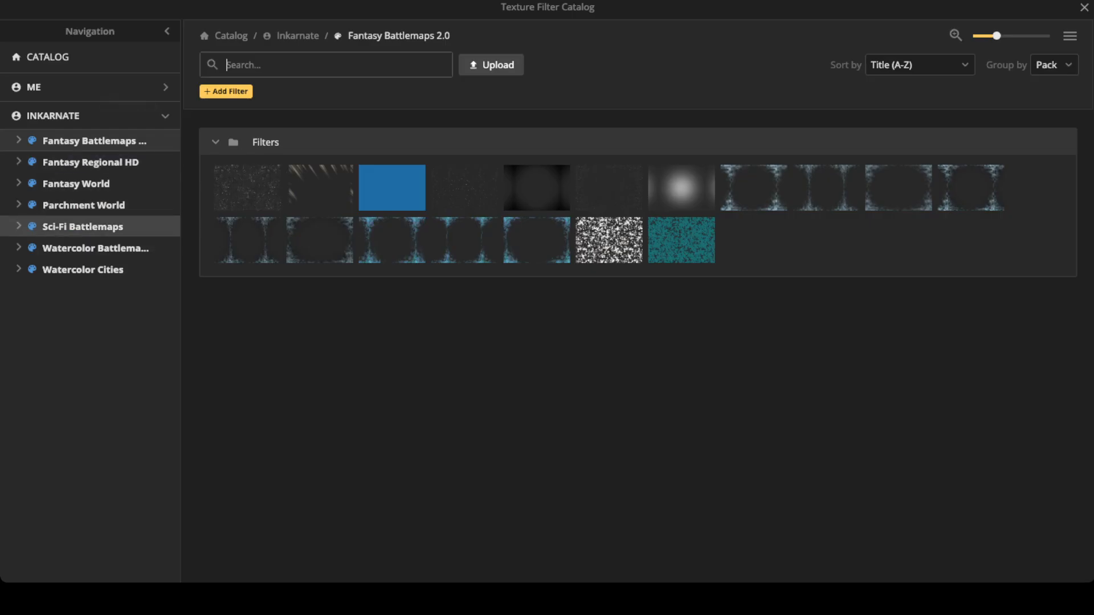
{"action": "left_click", "coordinate": [83, 205]}
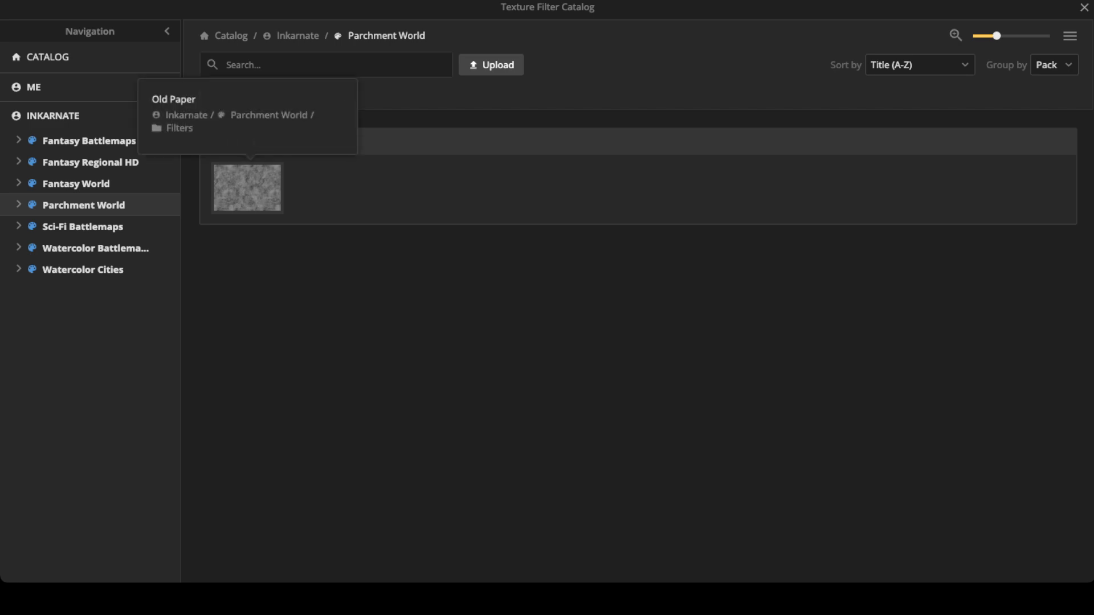
{"action": "left_click", "coordinate": [320, 187]}
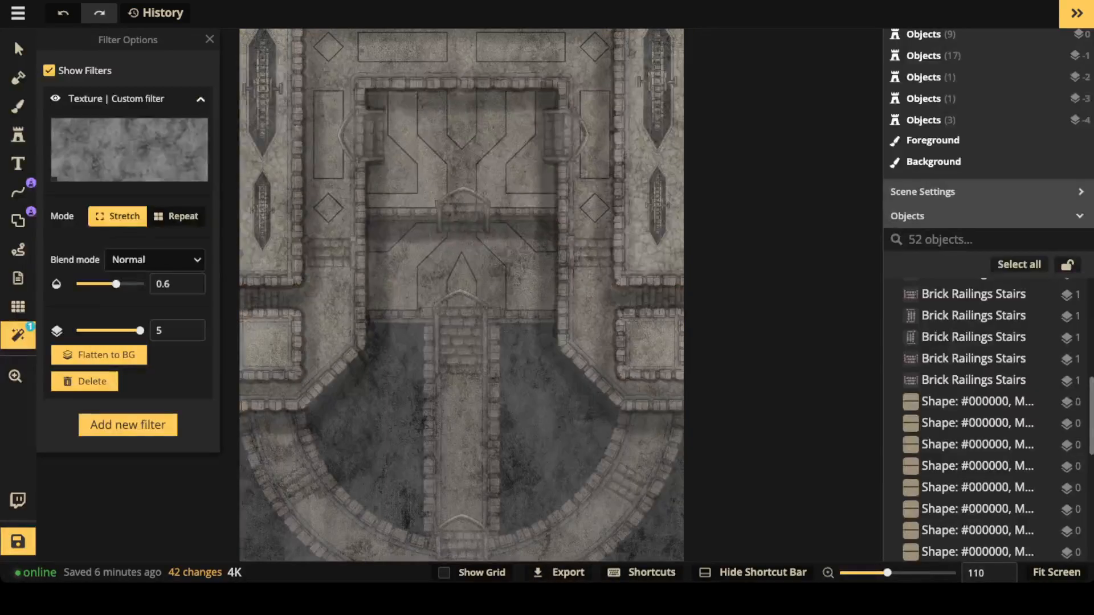
- Set the grey texture filter's blend mode to Overlay
{"action": "left_click", "coordinate": [154, 259]}
{"action": "scroll", "coordinate": [122, 379], "scroll_direction": "down", "scroll_amount": 3}
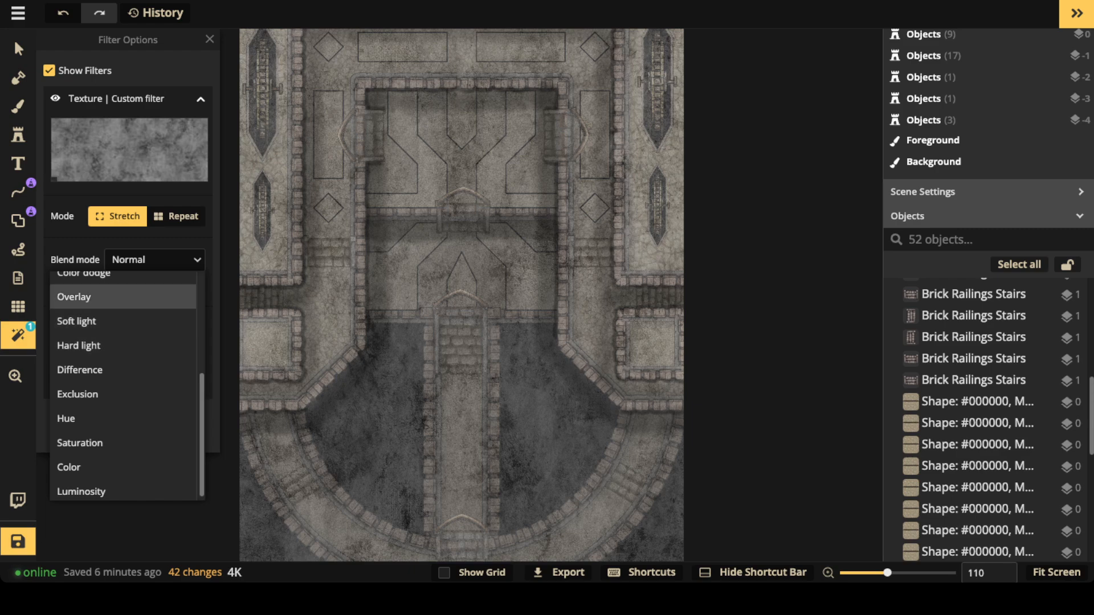
{"action": "left_click", "coordinate": [74, 294]}
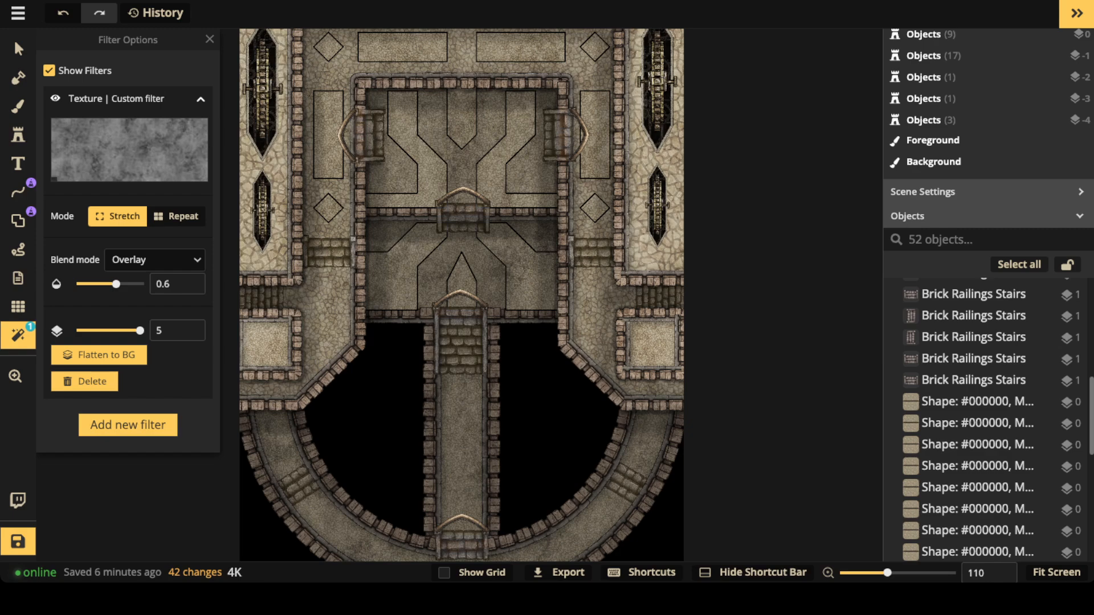
- Hide the texture filter and examine the map without it
{"action": "left_click", "coordinate": [55, 98]}
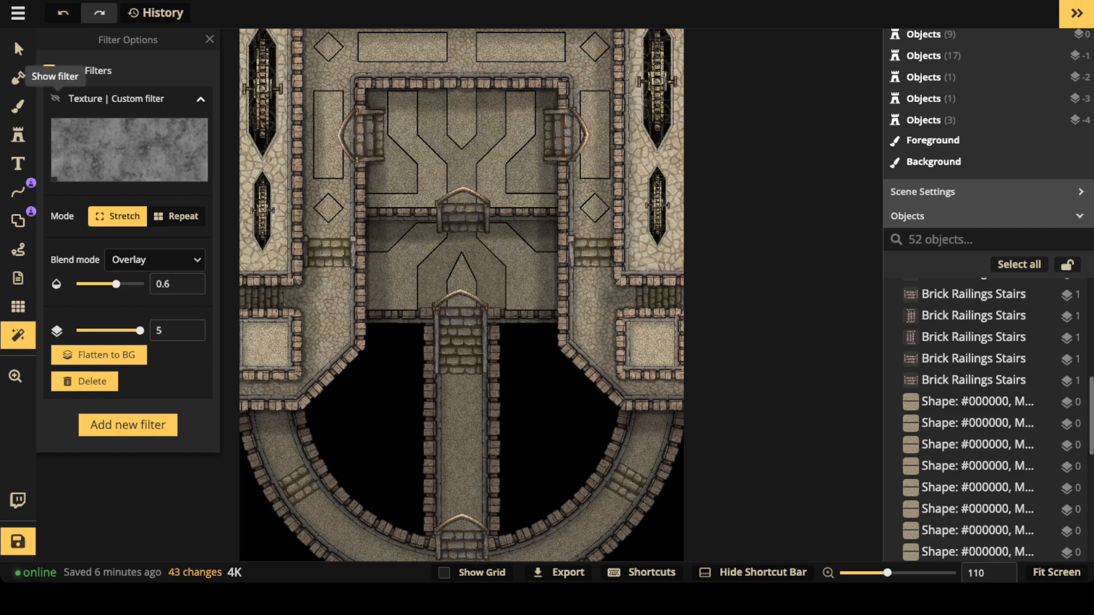
{"action": "scroll", "coordinate": [491, 314], "scroll_direction": "down", "scroll_amount": 3}
{"action": "left_click_drag", "start_coordinate": [491, 314], "coordinate": [506, 365]}
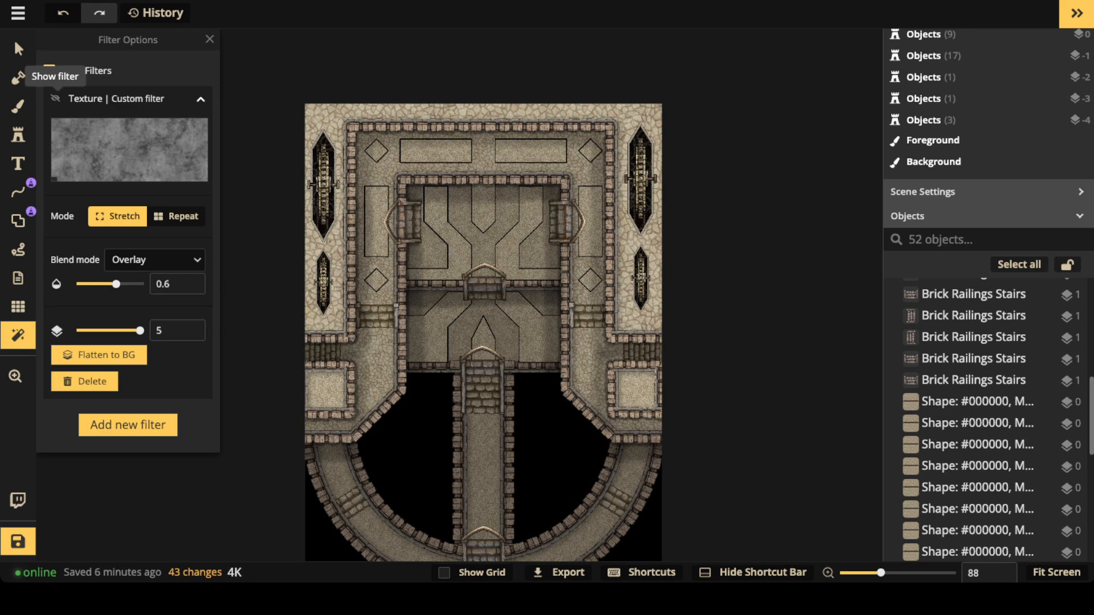
- Show the grey texture filter again and switch it to Repeat mode with an opacity of 0.6
{"action": "left_click", "coordinate": [56, 99]}
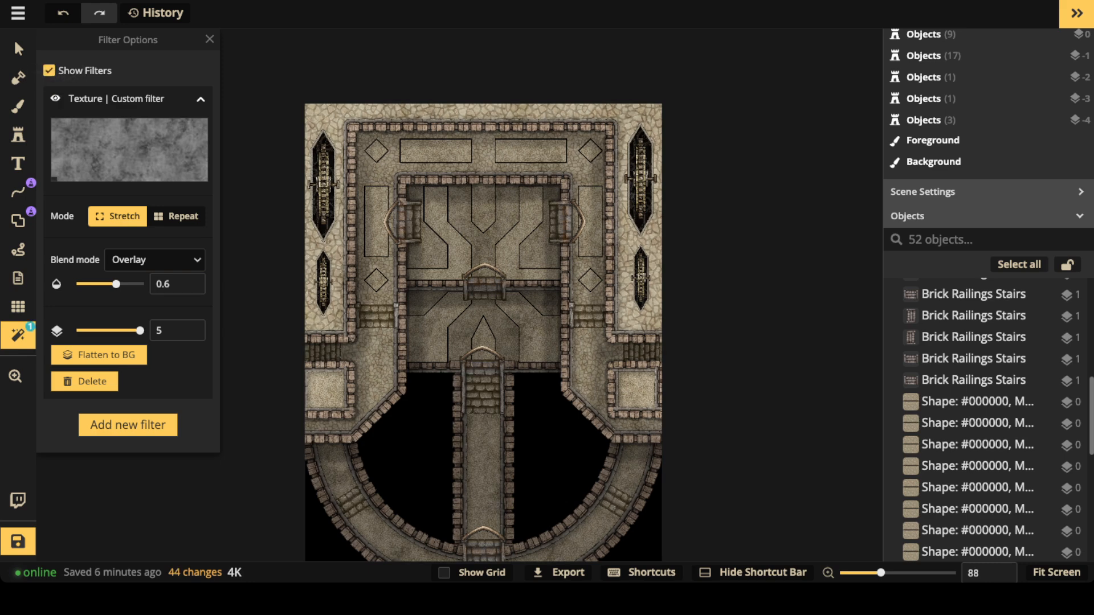
{"action": "left_click_drag", "start_coordinate": [116, 284], "coordinate": [91, 284]}
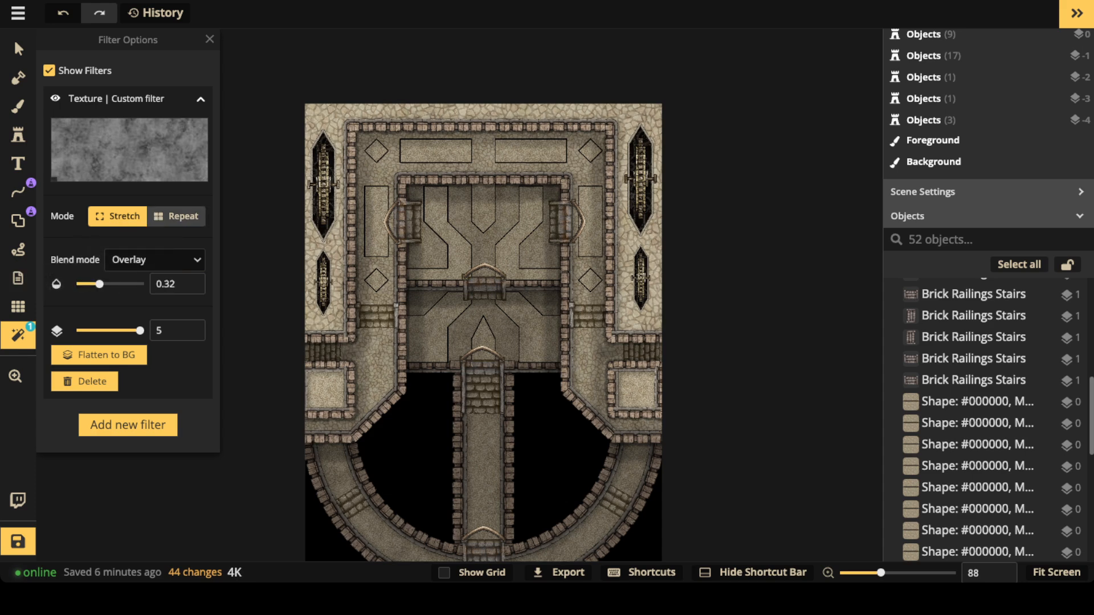
{"action": "left_click", "coordinate": [177, 216]}
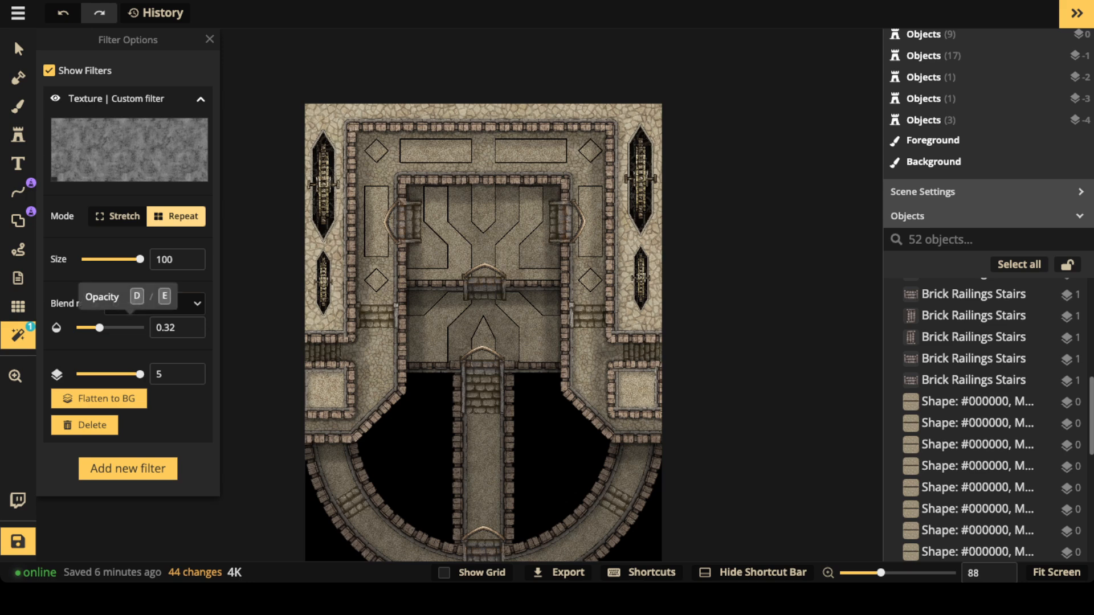
{"action": "left_click_drag", "start_coordinate": [100, 328], "coordinate": [106, 327]}
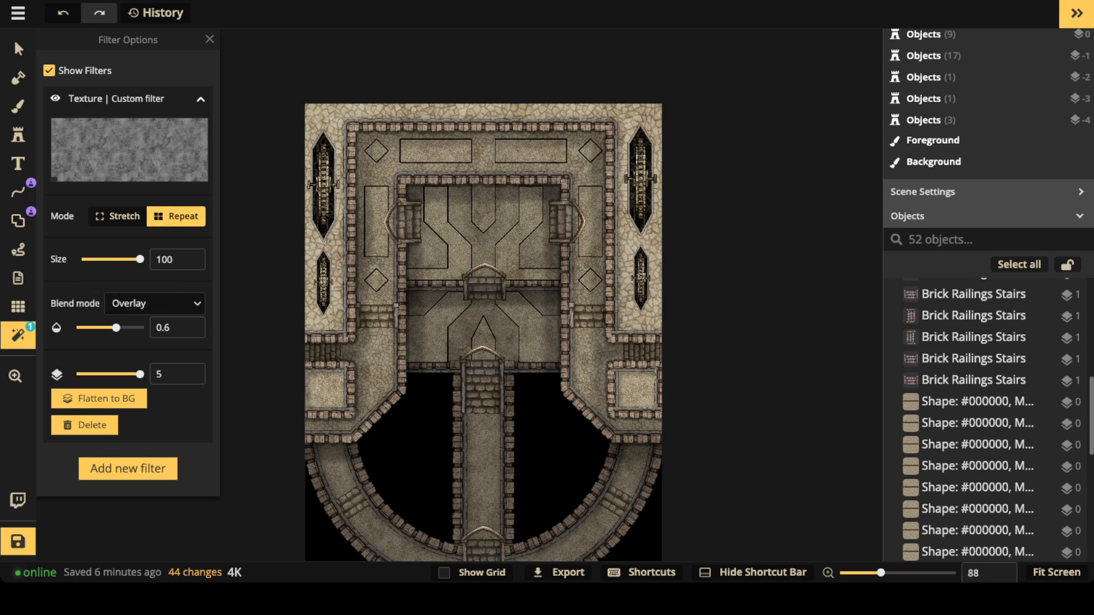
- Examine the repeating texture filter's effect up close and across the whole map
{"action": "scroll", "coordinate": [485, 261], "scroll_direction": "down", "scroll_amount": 2}
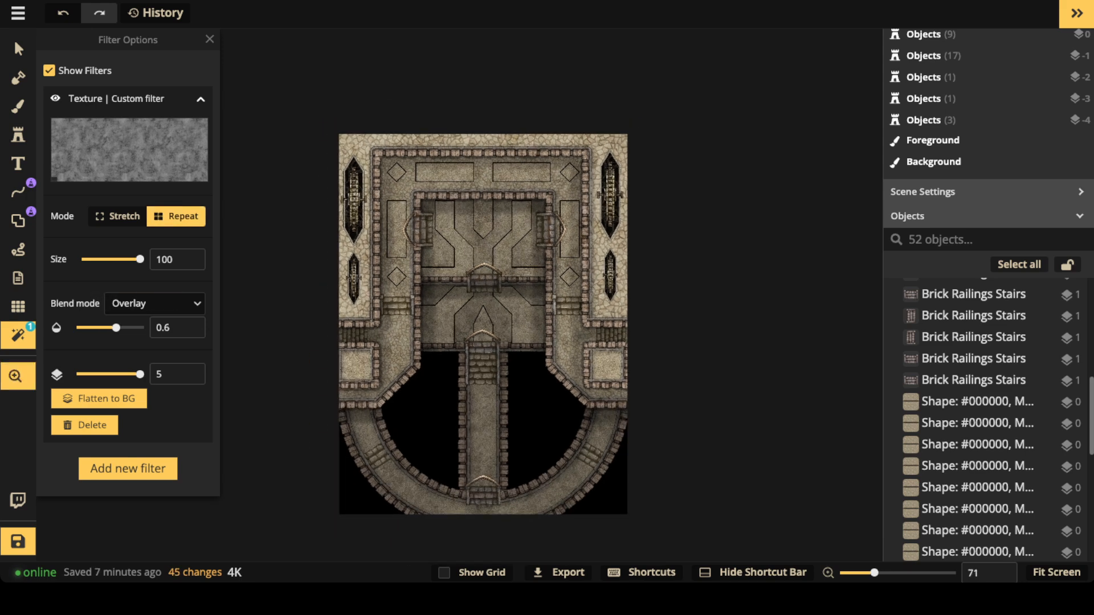
{"action": "left_click_drag", "start_coordinate": [485, 261], "coordinate": [478, 213]}
{"action": "left_click_drag", "start_coordinate": [525, 276], "coordinate": [509, 281]}
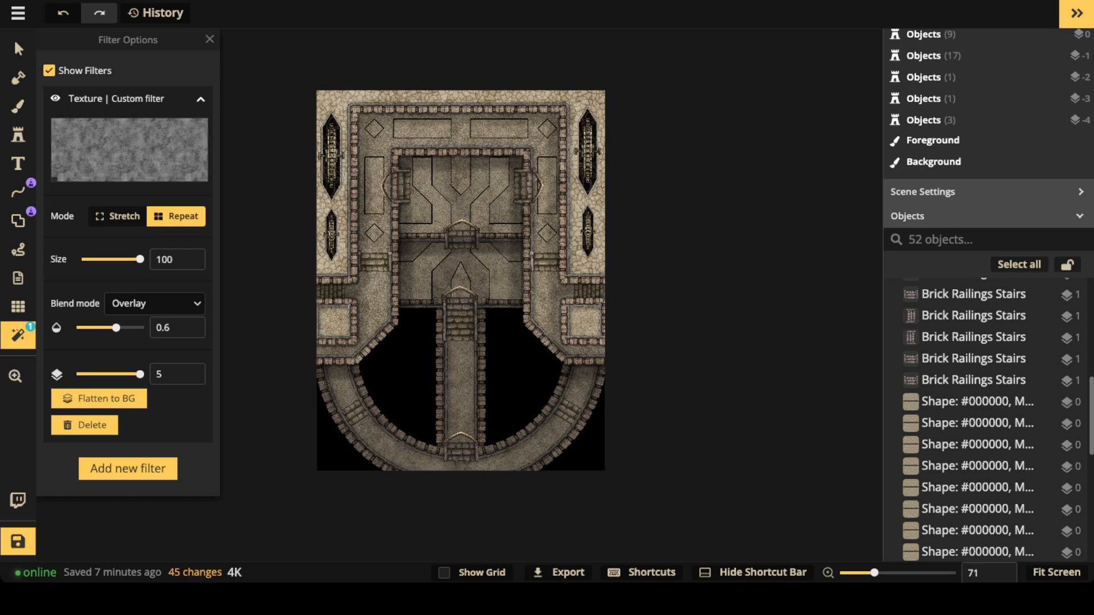
{"action": "scroll", "coordinate": [427, 254], "scroll_direction": "up", "scroll_amount": 3}
{"action": "left_click_drag", "start_coordinate": [427, 254], "coordinate": [444, 306]}
{"action": "scroll", "coordinate": [446, 282], "scroll_direction": "down", "scroll_amount": 1}
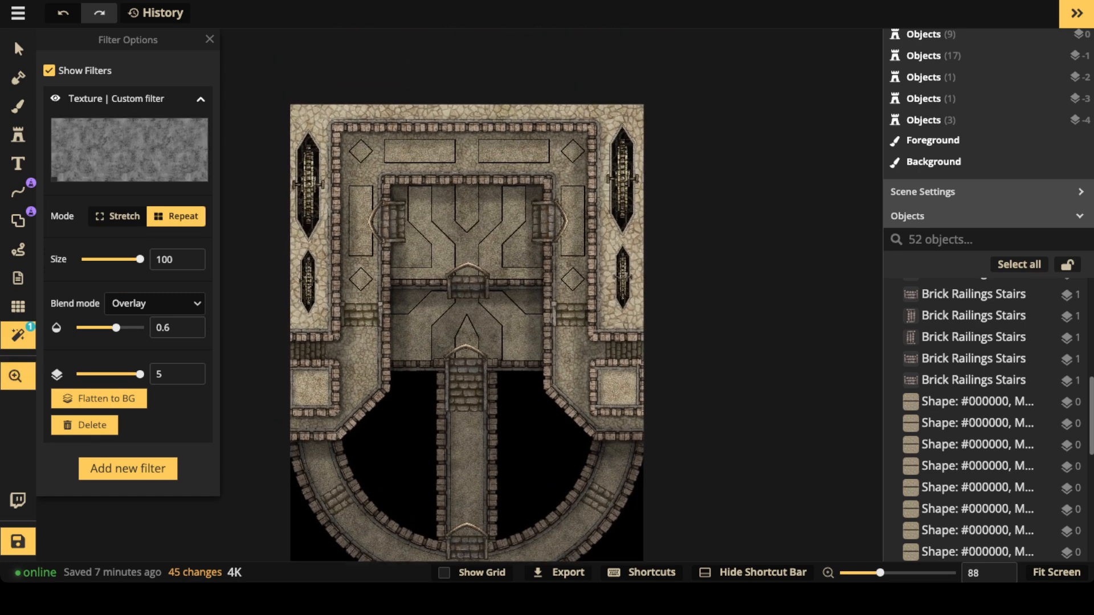
{"action": "scroll", "coordinate": [349, 232], "scroll_direction": "up", "scroll_amount": 2}
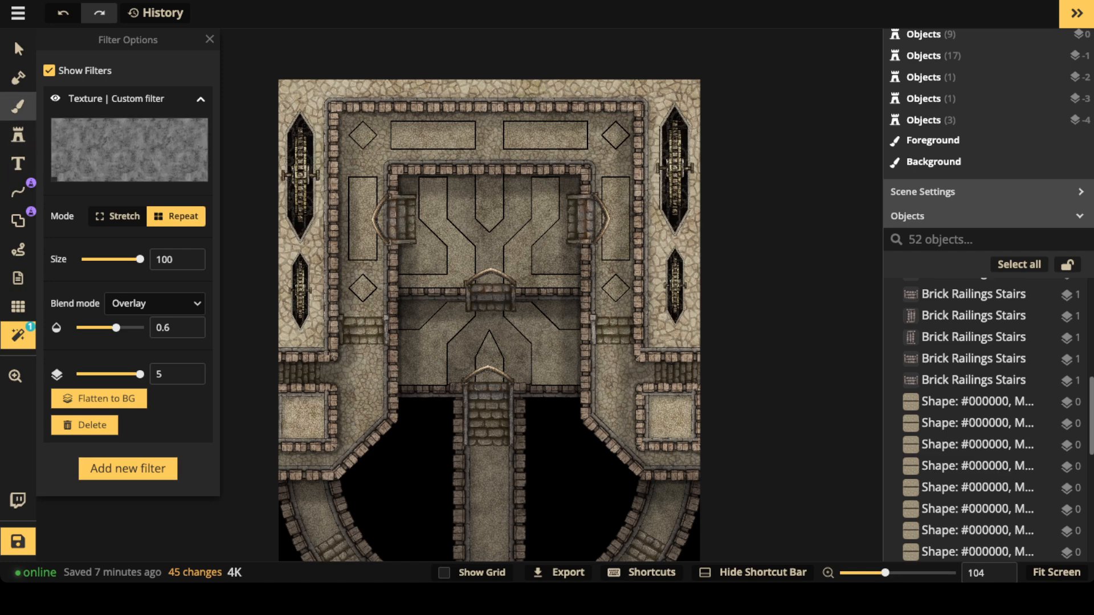
- Set up the black Top-layer brush with a size of 51 and an opacity of 0.31
{"action": "left_click", "coordinate": [18, 106]}
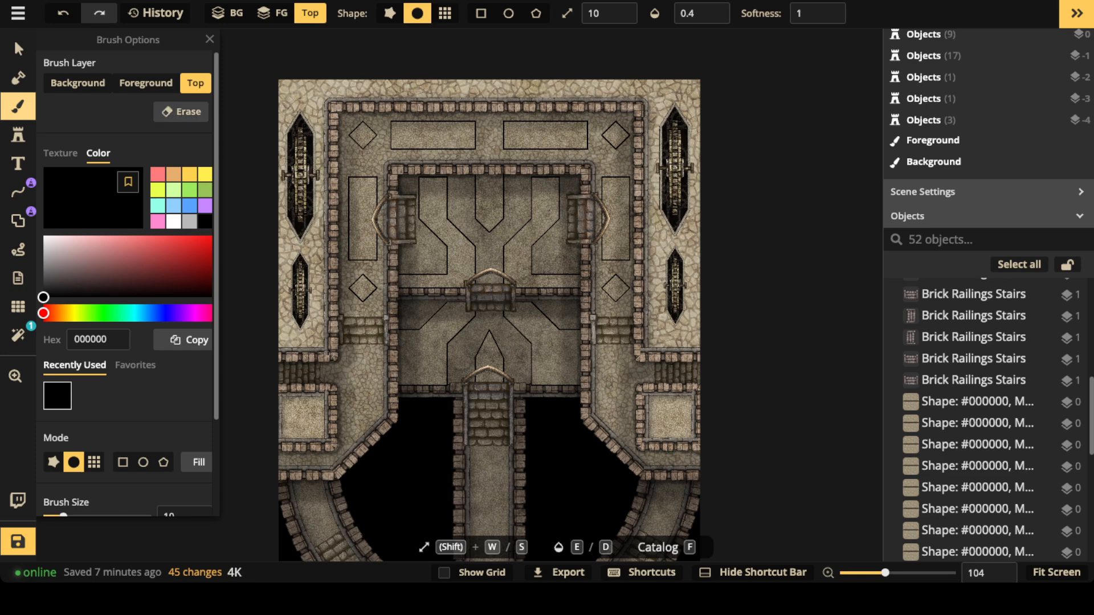
{"action": "key", "text": "w"}
{"action": "key", "text": "w"}
{"action": "key", "text": "w"}
{"action": "key", "text": "w"}
{"action": "key", "text": "w"}
{"action": "key", "text": "w"}
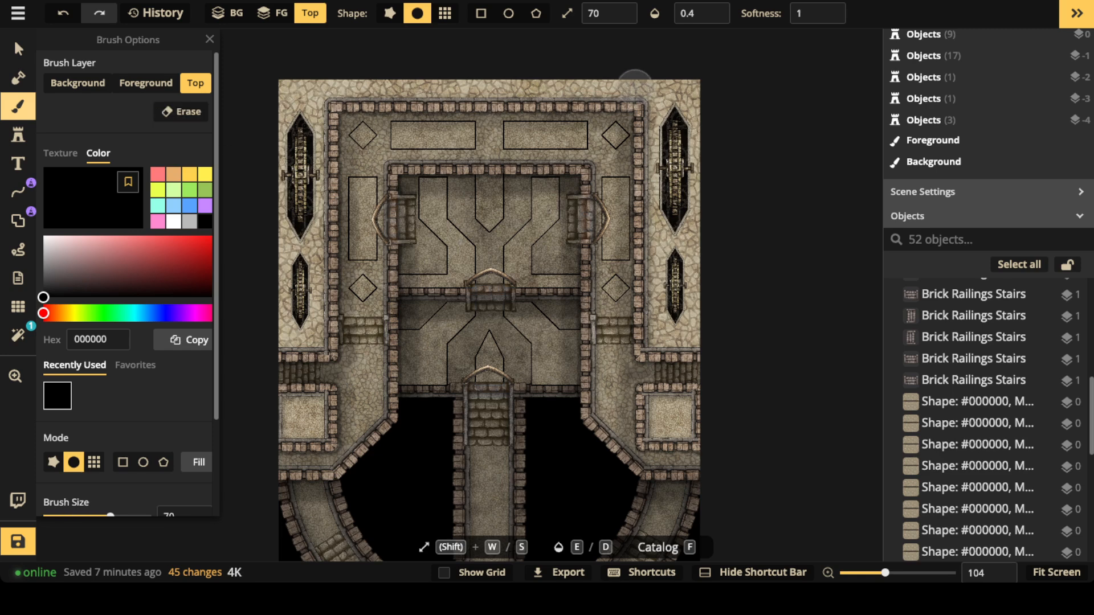
{"action": "left_click", "coordinate": [713, 18]}
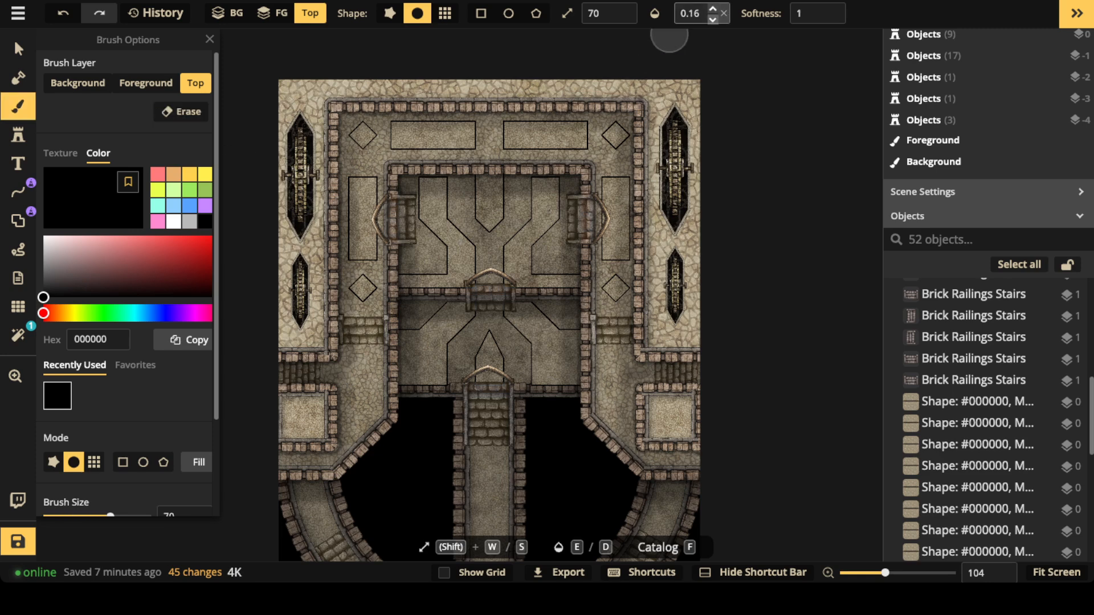
{"action": "left_click", "coordinate": [713, 9]}
{"action": "left_click", "coordinate": [713, 8]}
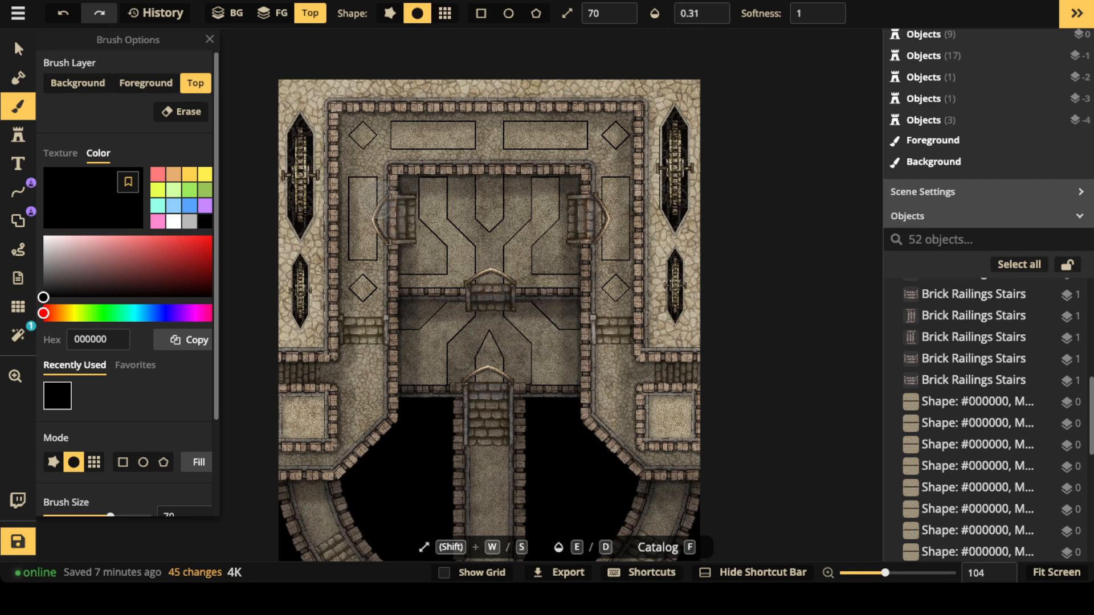
{"action": "left_click", "coordinate": [621, 18]}
- Paint soft black shadows along the walls of the upper corridor and below the top wall of the inner room
{"action": "mouse_move", "coordinate": [353, 127]}
{"action": "left_mouse_down"}
{"action": "mouse_move", "coordinate": [347, 368]}
{"action": "mouse_move", "coordinate": [277, 374]}
{"action": "left_mouse_up"}
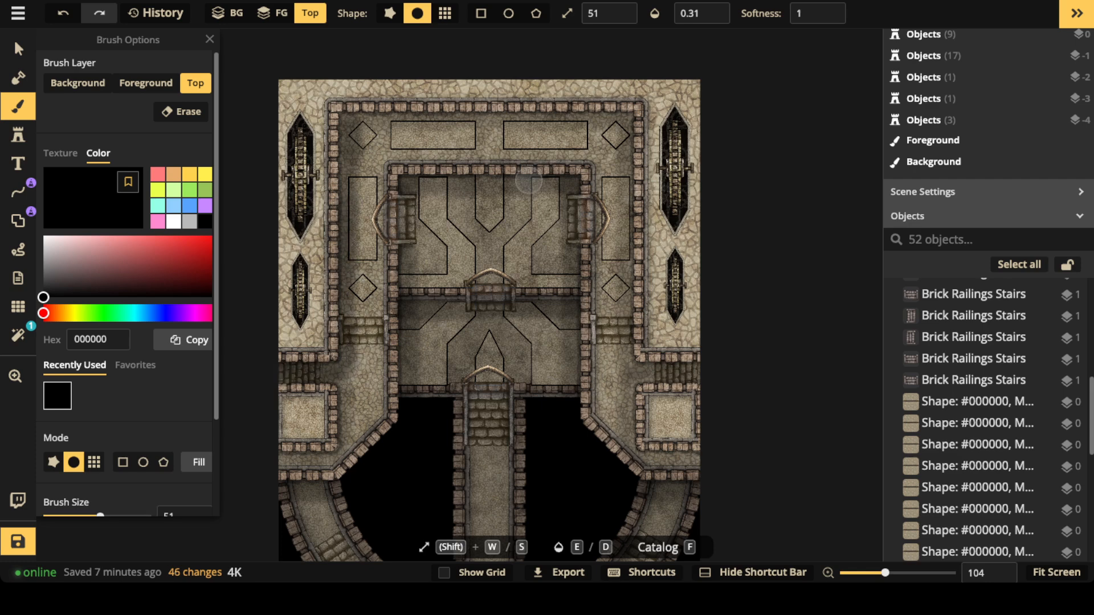
{"action": "mouse_move", "coordinate": [360, 130]}
{"action": "left_mouse_down"}
{"action": "mouse_move", "coordinate": [642, 114]}
{"action": "mouse_move", "coordinate": [624, 124]}
{"action": "mouse_move", "coordinate": [618, 360]}
{"action": "mouse_move", "coordinate": [655, 363]}
{"action": "mouse_move", "coordinate": [634, 374]}
{"action": "mouse_move", "coordinate": [730, 371]}
{"action": "left_mouse_up"}
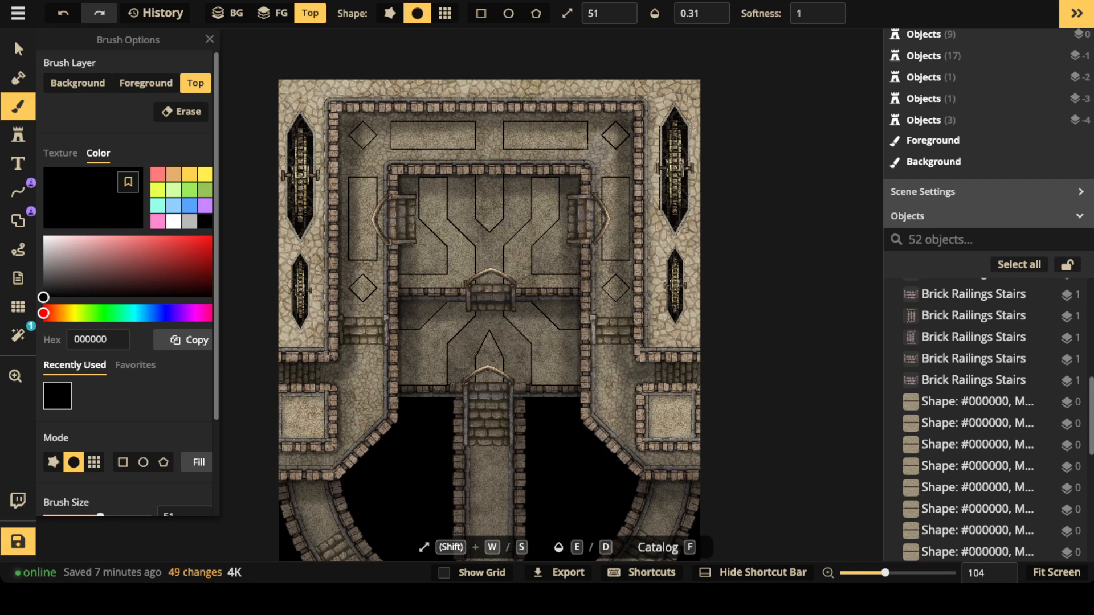
{"action": "left_click_drag", "start_coordinate": [353, 121], "coordinate": [627, 117]}
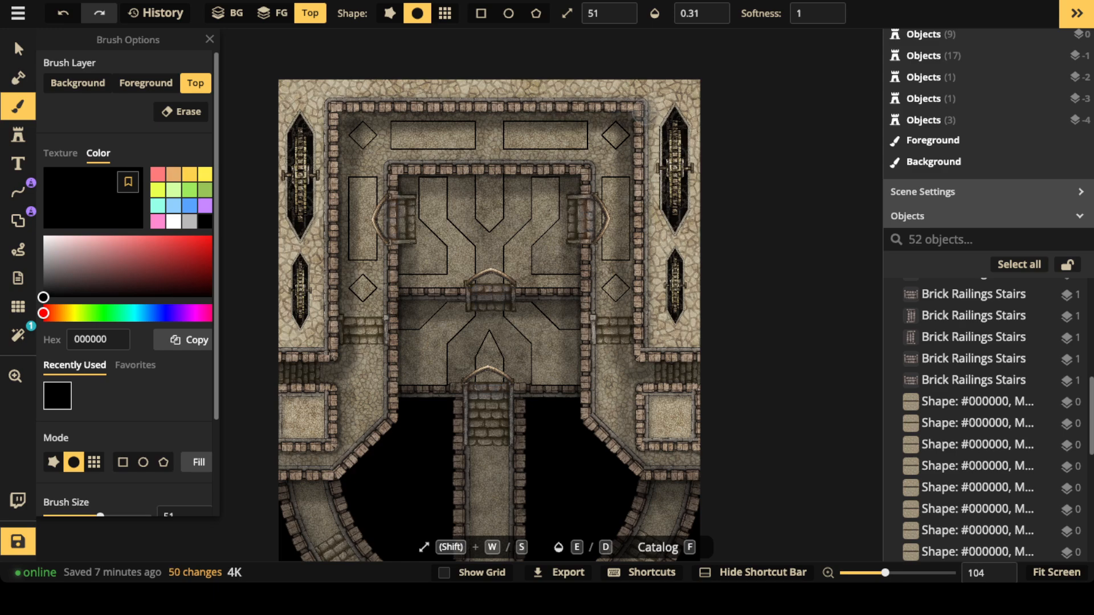
{"action": "left_click_drag", "start_coordinate": [404, 186], "coordinate": [582, 183]}
- Paint soft black shadows at the upper ends of both curved walkways and around the small side platforms above them
{"action": "key", "text": "space"}
{"action": "left_click_drag", "start_coordinate": [520, 321], "coordinate": [537, 218]}
{"action": "key", "text": "space"}
{"action": "left_click_drag", "start_coordinate": [565, 358], "coordinate": [583, 264]}
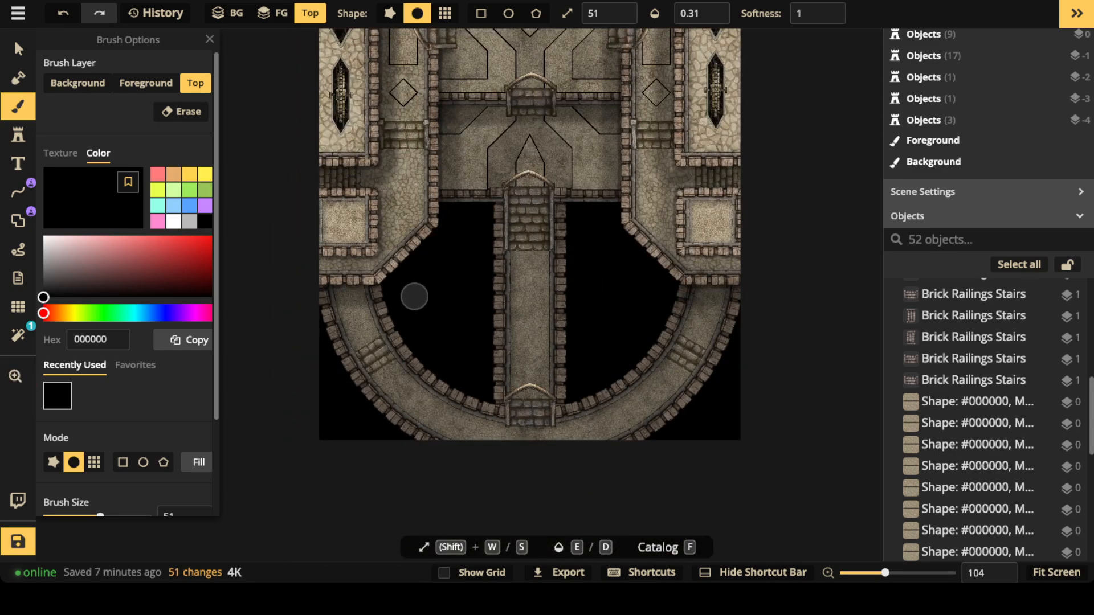
{"action": "left_click_drag", "start_coordinate": [324, 297], "coordinate": [372, 289]}
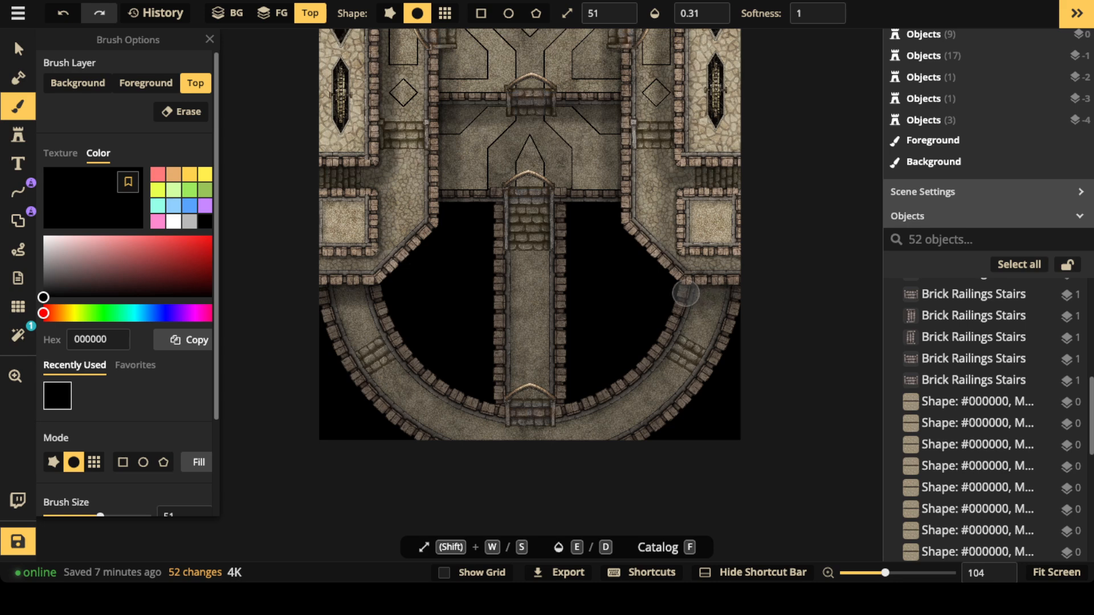
{"action": "mouse_move", "coordinate": [317, 257]}
{"action": "left_mouse_down"}
{"action": "mouse_move", "coordinate": [374, 261]}
{"action": "mouse_move", "coordinate": [384, 247]}
{"action": "mouse_move", "coordinate": [384, 188]}
{"action": "left_mouse_up"}
{"action": "left_click_drag", "start_coordinate": [671, 251], "coordinate": [760, 250]}
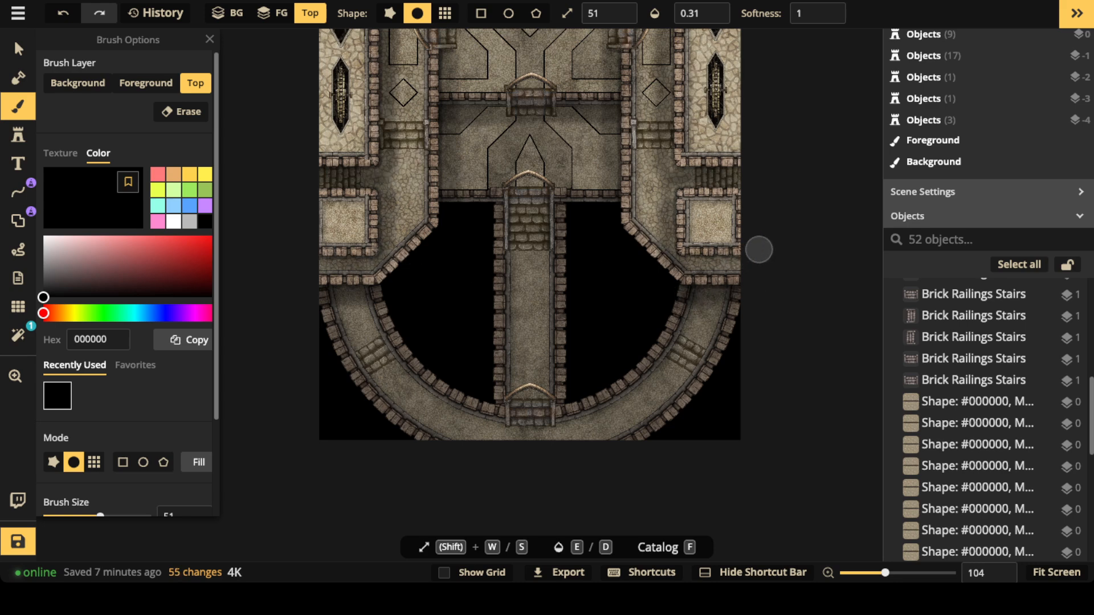
{"action": "scroll", "coordinate": [759, 249], "scroll_direction": "down", "scroll_amount": 1}
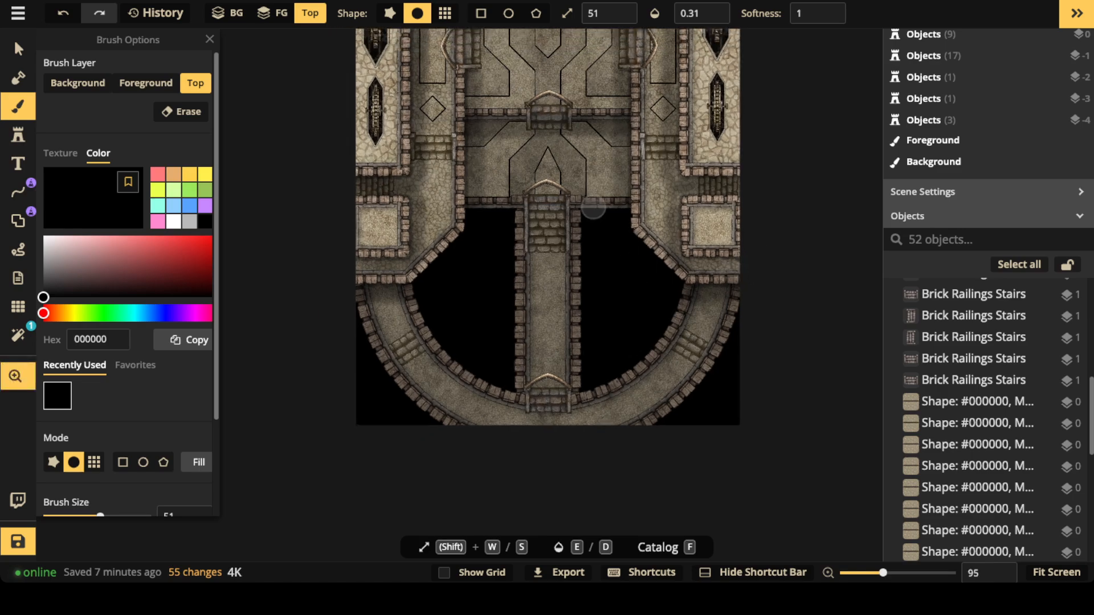
{"action": "left_click_drag", "start_coordinate": [593, 208], "coordinate": [544, 333]}
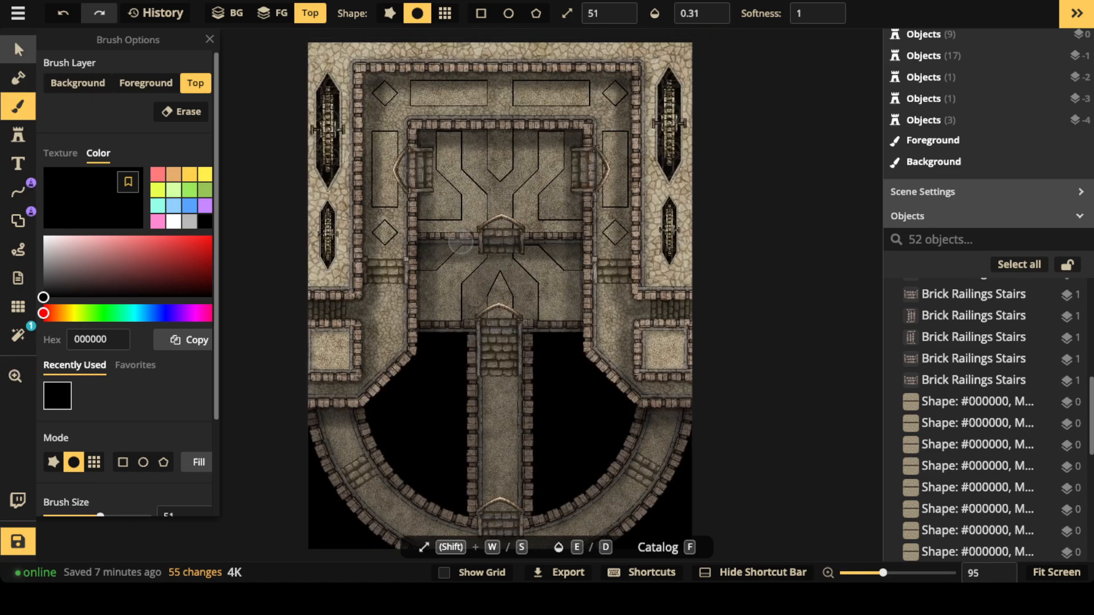
- Try to save the map changes
{"action": "left_click", "coordinate": [19, 49]}
{"action": "scroll", "coordinate": [530, 215], "scroll_direction": "down", "scroll_amount": 4}
{"action": "left_click_drag", "start_coordinate": [529, 219], "coordinate": [529, 186]}
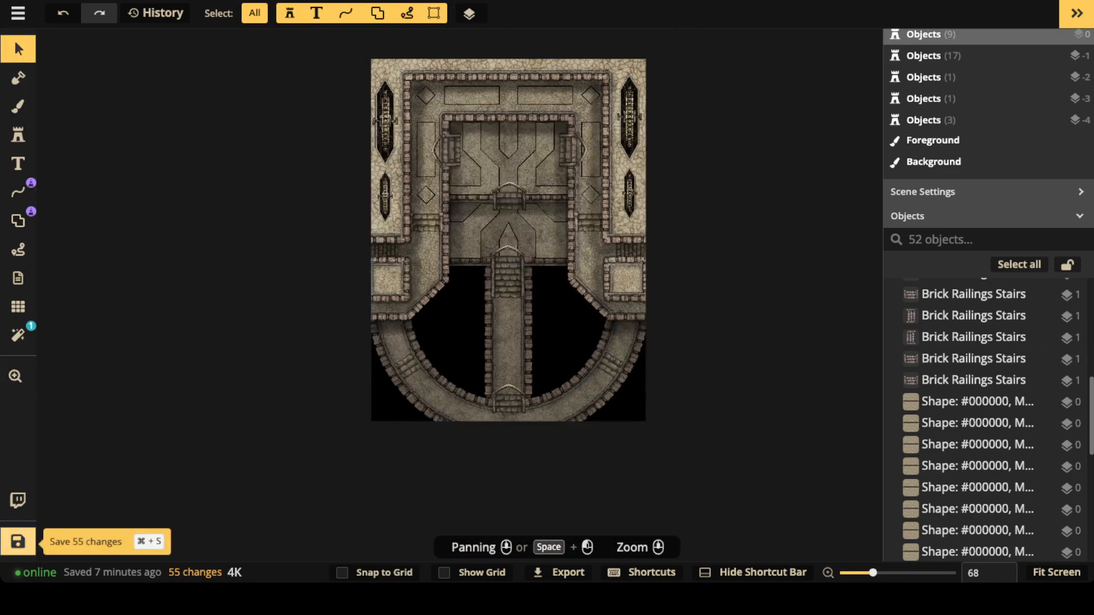
{"action": "left_click", "coordinate": [18, 542]}
{"action": "left_click", "coordinate": [548, 386]}
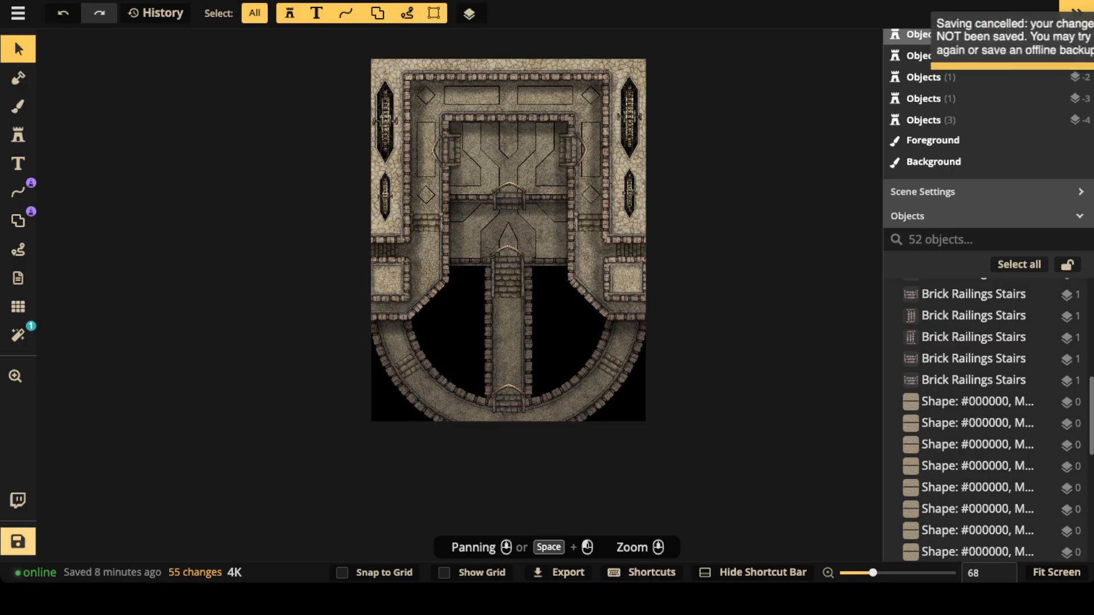
- Add a Clarity color filter to the map and set its intensity to 0.81
{"action": "left_click", "coordinate": [19, 335]}
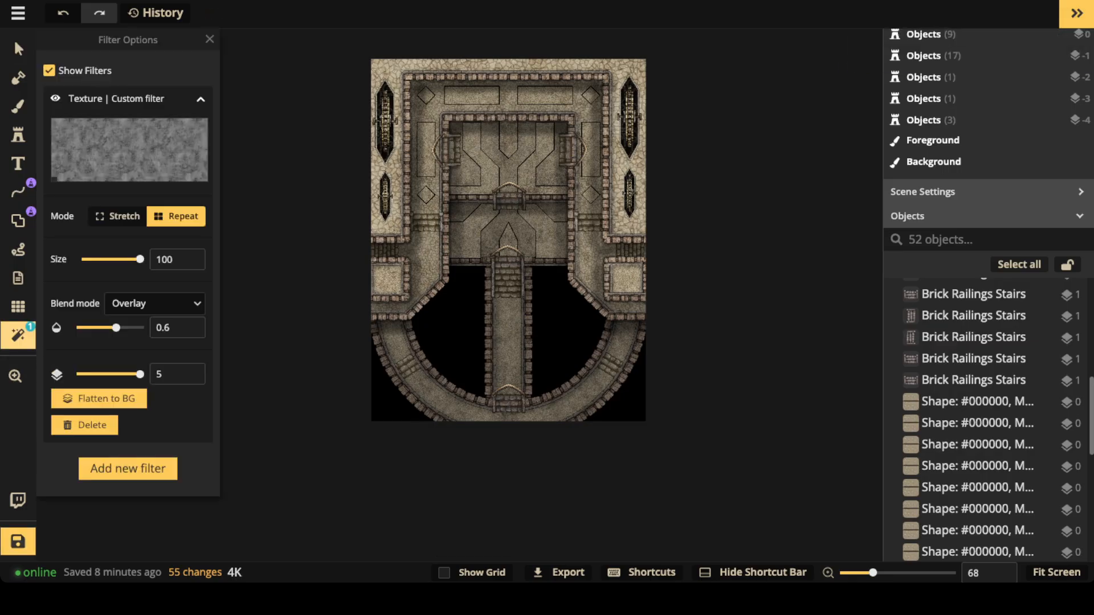
{"action": "left_click", "coordinate": [128, 469]}
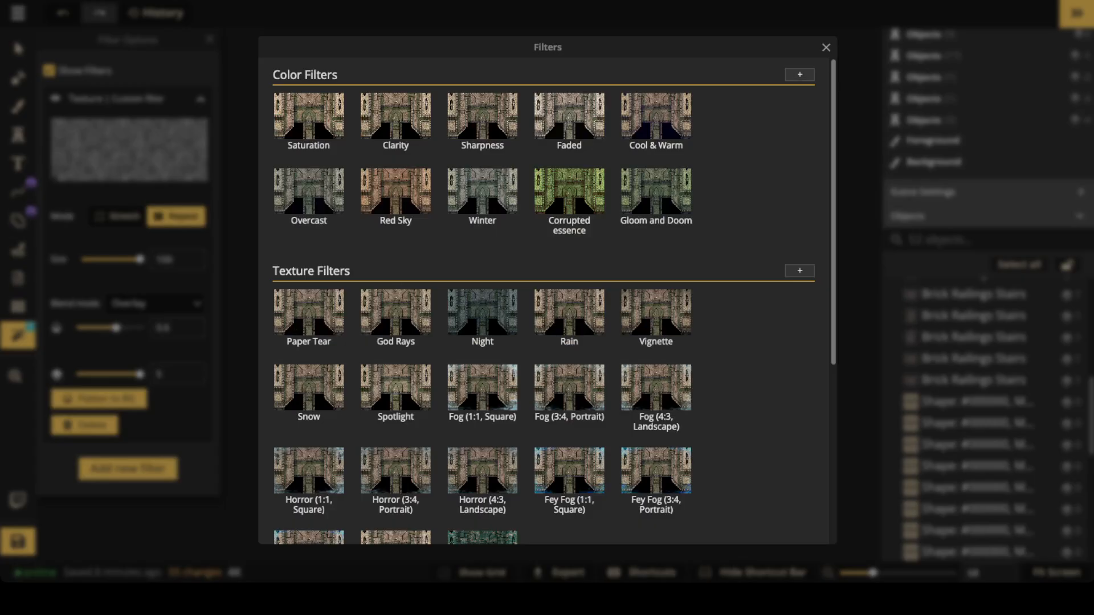
{"action": "left_click", "coordinate": [396, 117]}
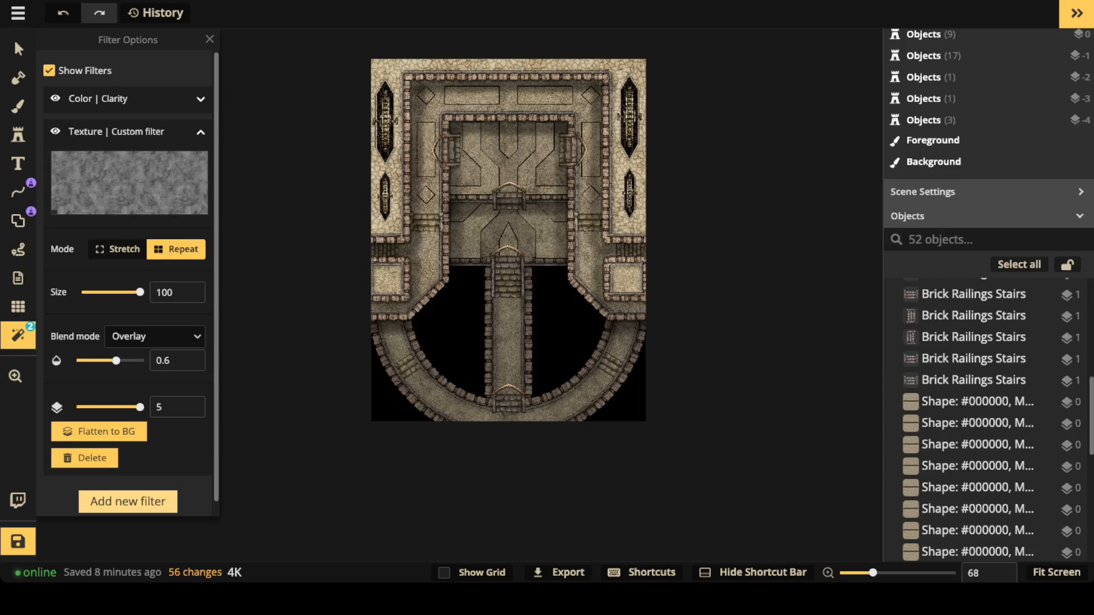
{"action": "left_click", "coordinate": [127, 99]}
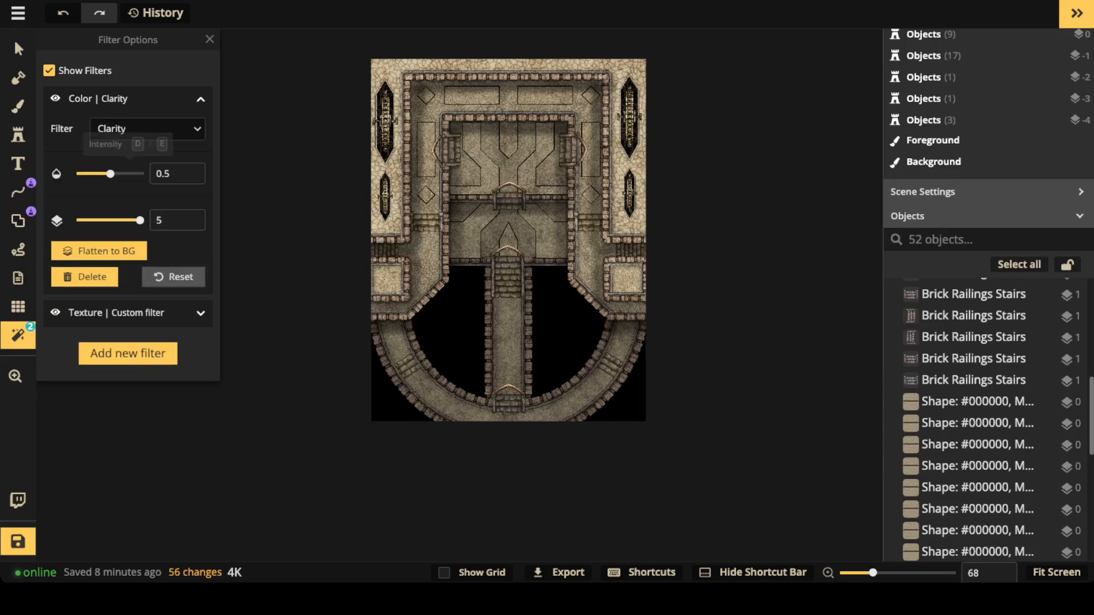
{"action": "left_click_drag", "start_coordinate": [110, 174], "coordinate": [128, 174]}
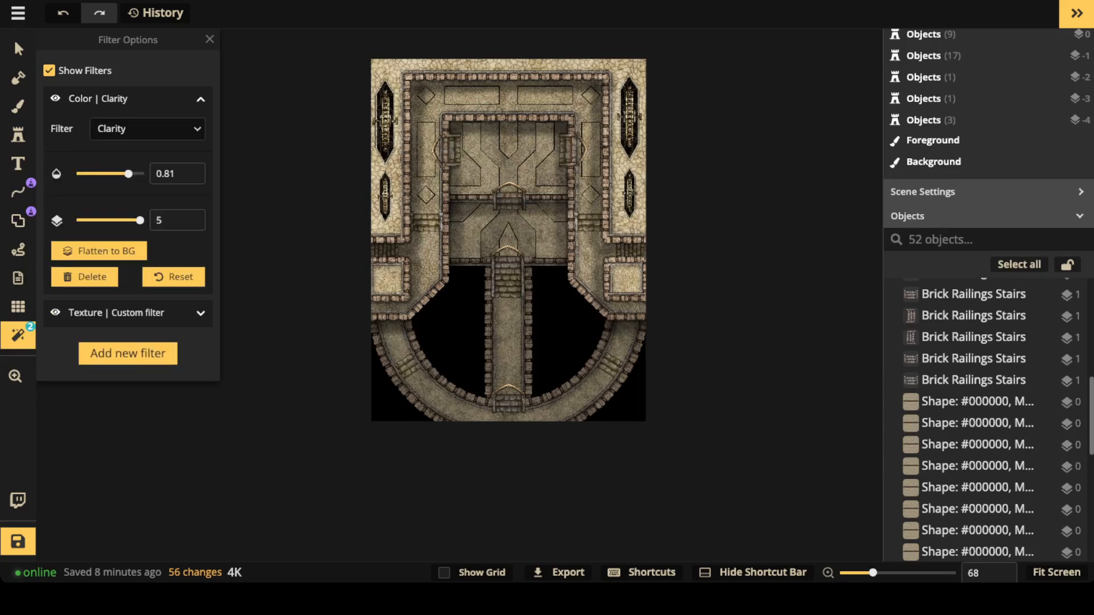
- Compare the map with and without the Clarity filter, and examine the filtered result up close and from afar
{"action": "left_click", "coordinate": [55, 98]}
{"action": "left_click", "coordinate": [55, 98]}
{"action": "left_click", "coordinate": [55, 98]}
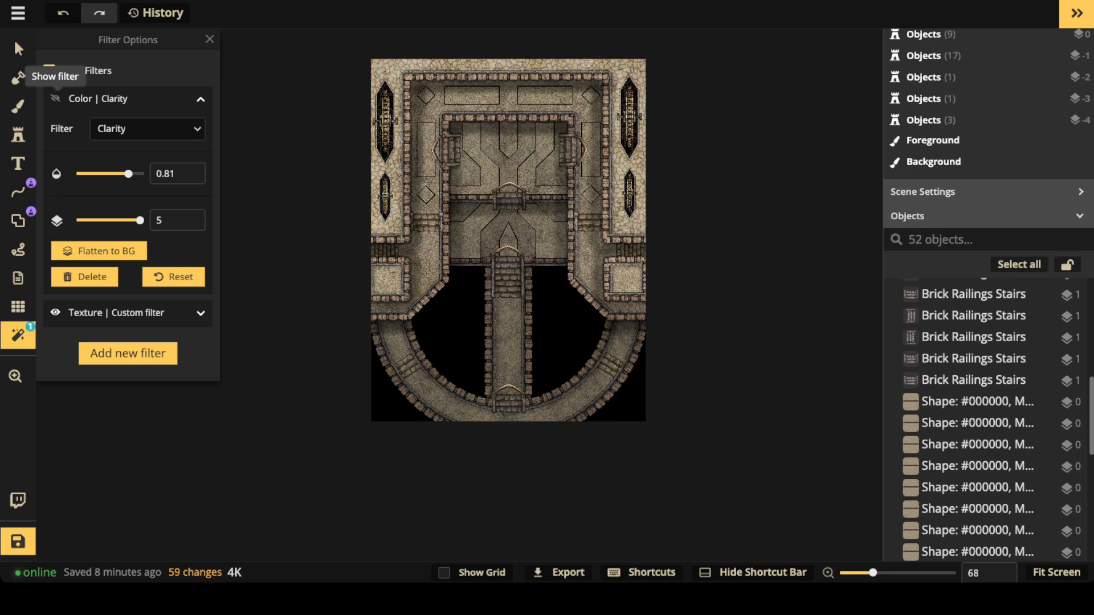
{"action": "left_click", "coordinate": [55, 98]}
{"action": "scroll", "coordinate": [459, 165], "scroll_direction": "down", "scroll_amount": 2}
{"action": "left_click_drag", "start_coordinate": [459, 165], "coordinate": [436, 179]}
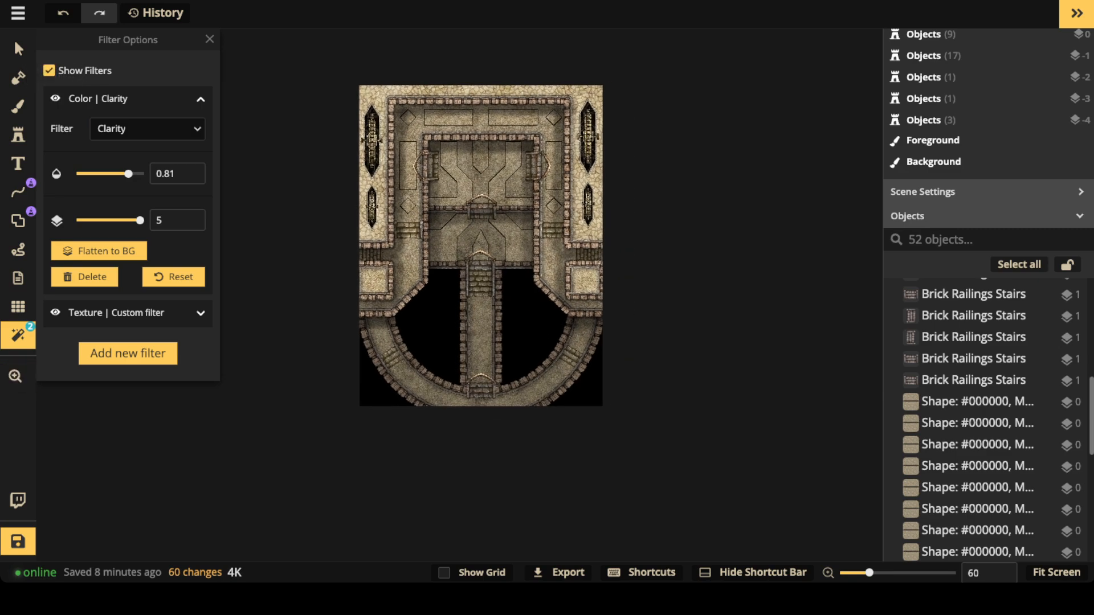
{"action": "scroll", "coordinate": [376, 138], "scroll_direction": "up", "scroll_amount": 4}
{"action": "scroll", "coordinate": [458, 157], "scroll_direction": "up", "scroll_amount": 4}
{"action": "key", "text": "space"}
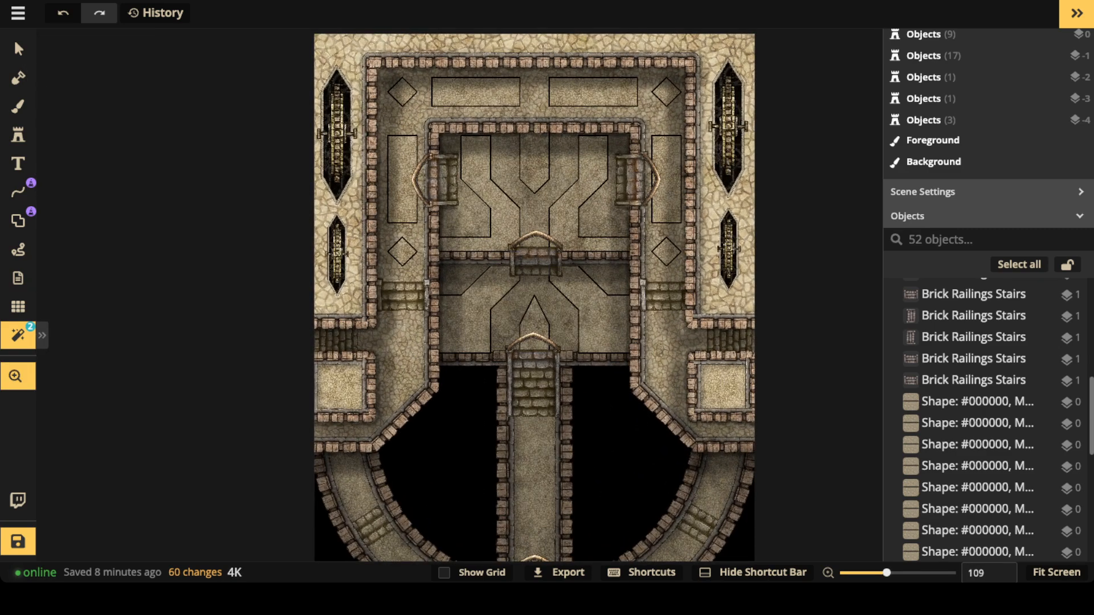
{"action": "left_click_drag", "start_coordinate": [502, 342], "coordinate": [375, 301]}
{"action": "scroll", "coordinate": [366, 227], "scroll_direction": "down", "scroll_amount": 3}
{"action": "key", "text": "space"}
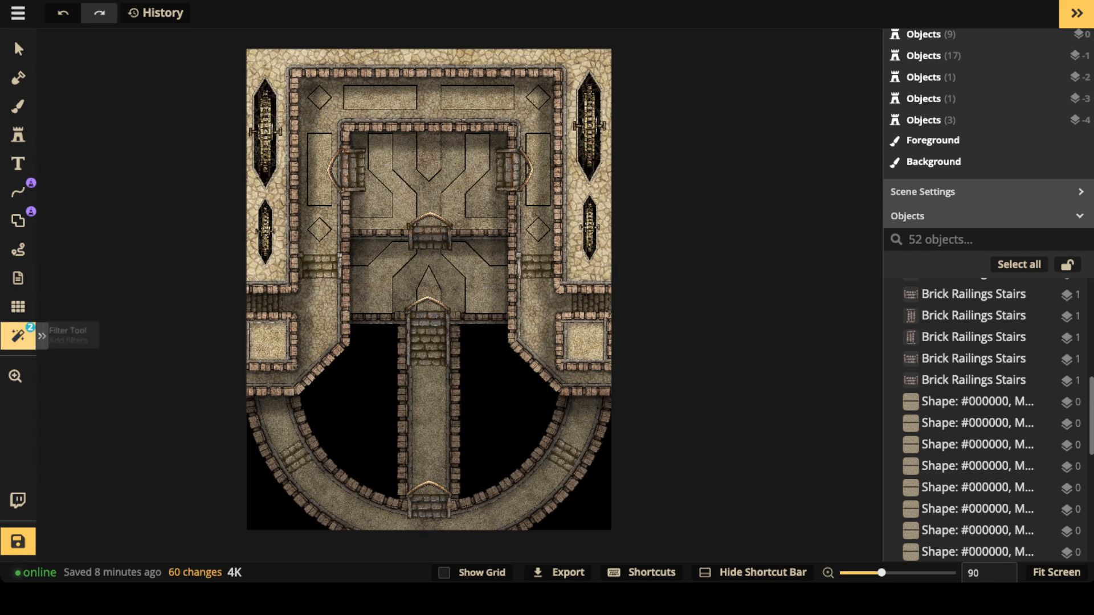
- Add a custom color adjustment filter to the map and set its contrast to 172
{"action": "left_click", "coordinate": [18, 335]}
{"action": "left_click", "coordinate": [127, 355]}
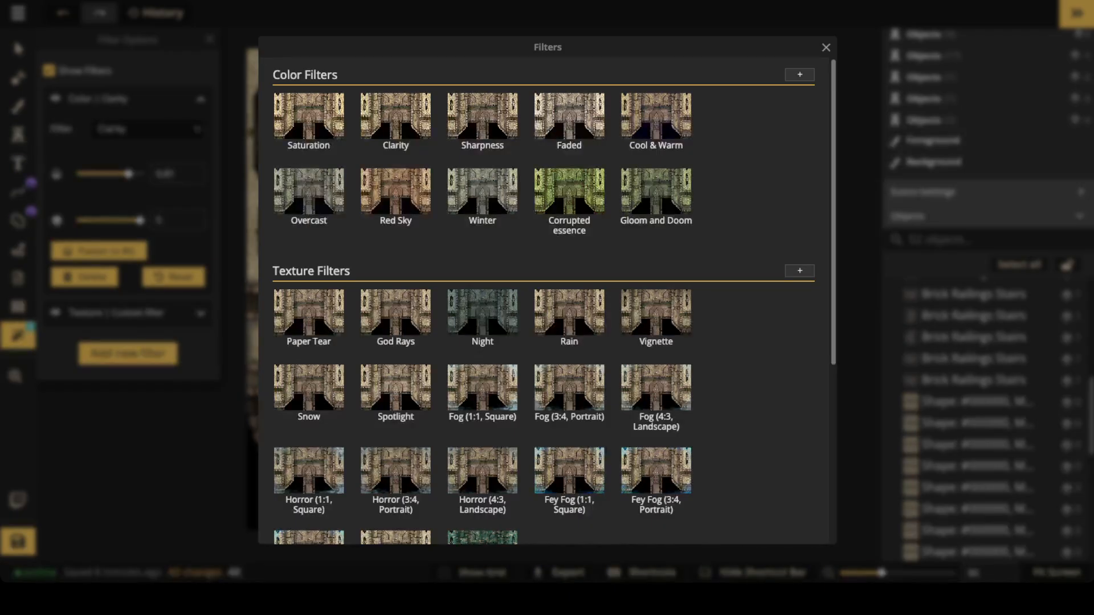
{"action": "scroll", "coordinate": [570, 389], "scroll_direction": "down", "scroll_amount": 5}
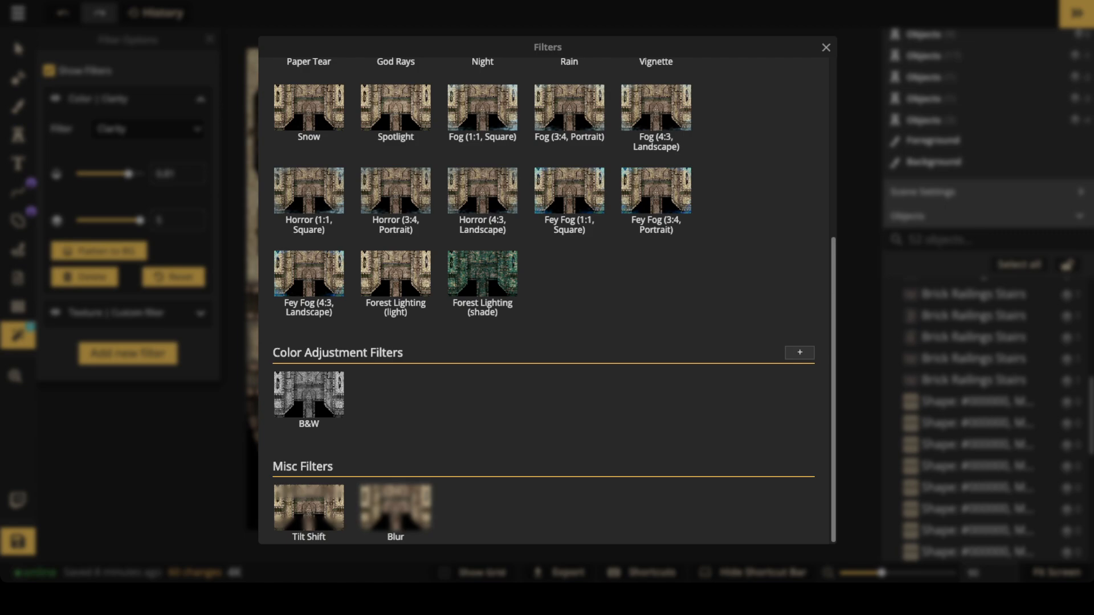
{"action": "left_click", "coordinate": [800, 352]}
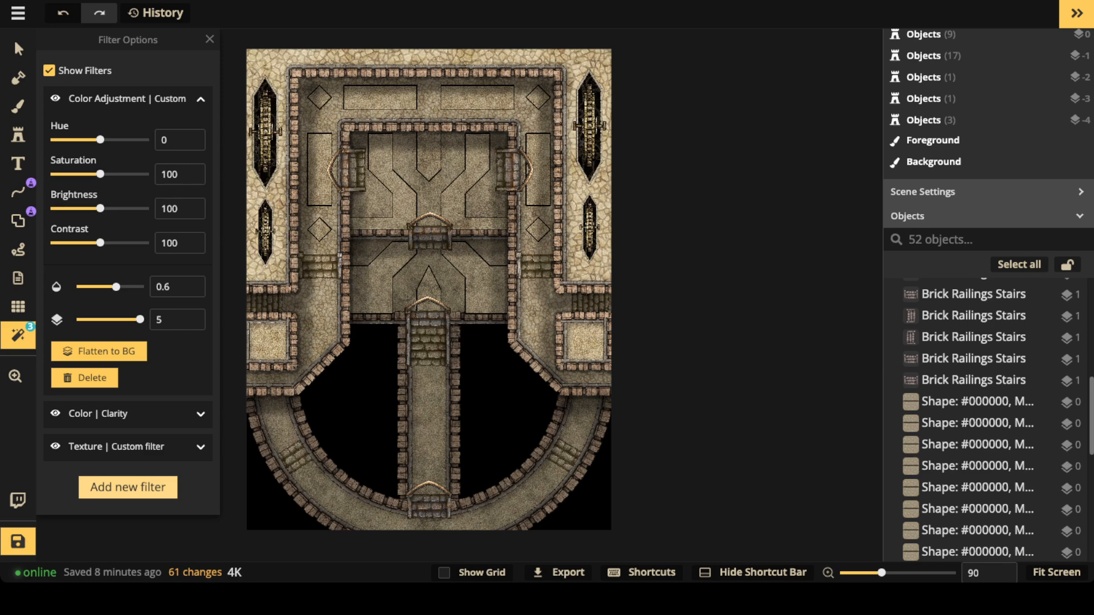
{"action": "left_click_drag", "start_coordinate": [100, 243], "coordinate": [133, 242]}
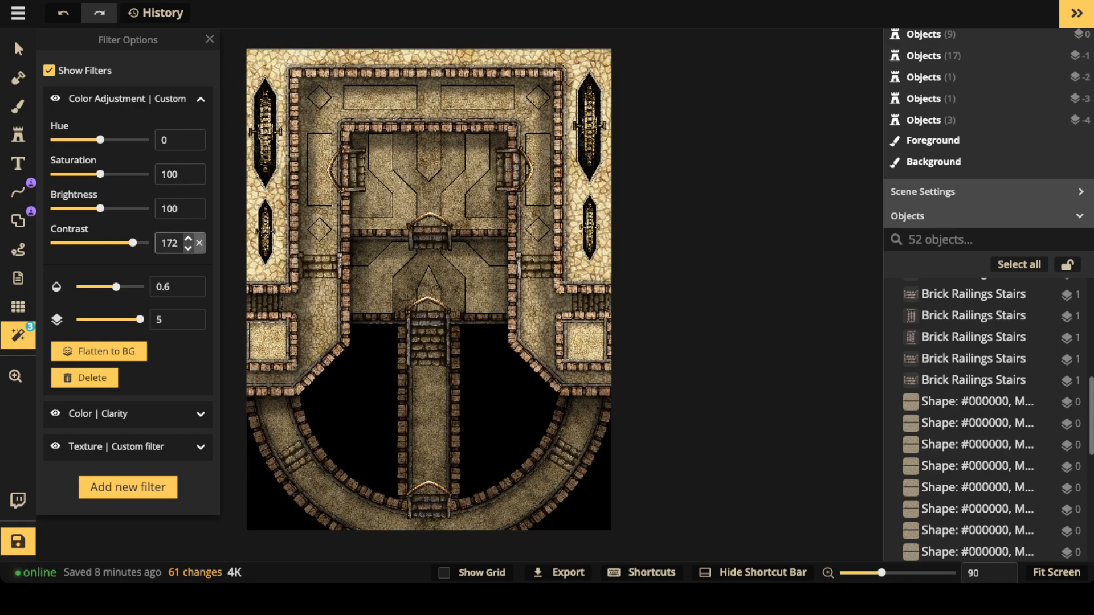
- Reset the color adjustment filter's contrast, and try a brightness of 41 before restoring its default
{"action": "left_click", "coordinate": [200, 243]}
{"action": "left_click_drag", "start_coordinate": [100, 208], "coordinate": [73, 209]}
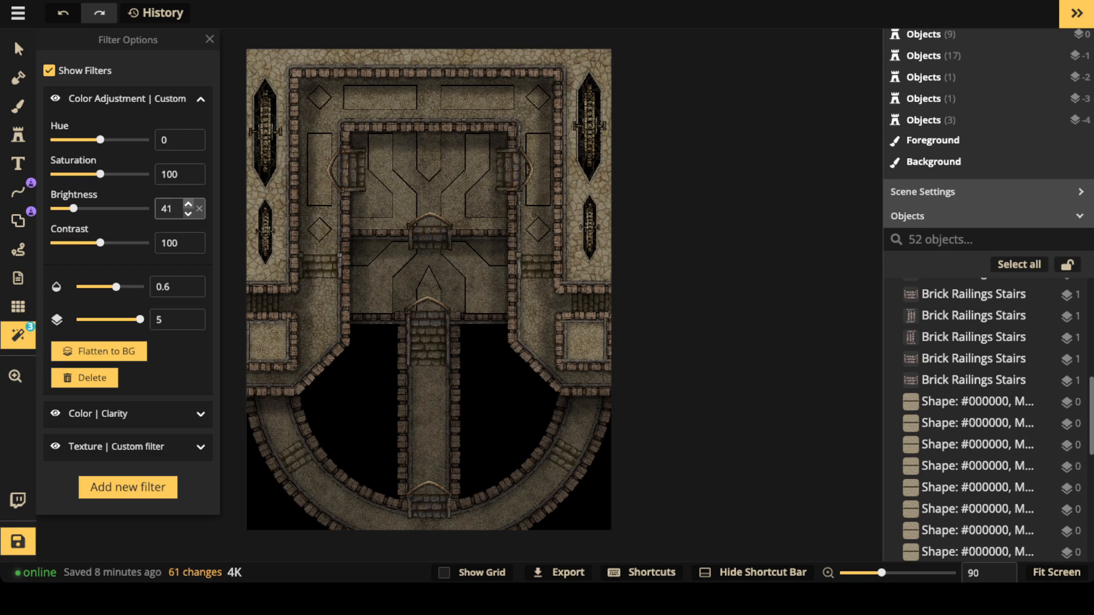
{"action": "left_click", "coordinate": [200, 208]}
- Try a saturation of 200 and a hue of 84 on the color adjustment filter, and reset both
{"action": "left_click_drag", "start_coordinate": [101, 175], "coordinate": [145, 174]}
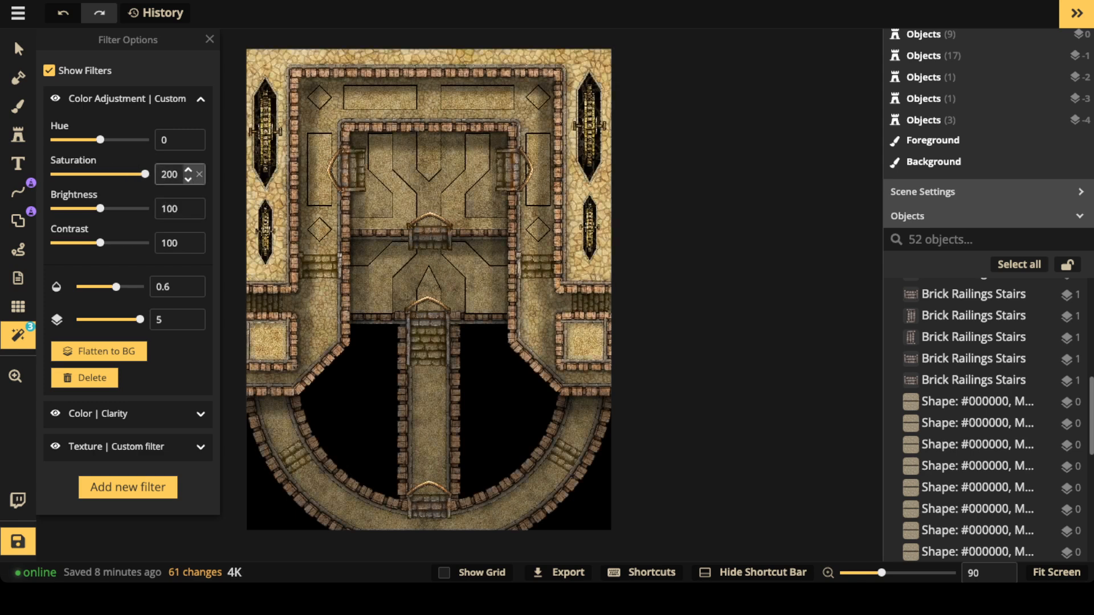
{"action": "mouse_move", "coordinate": [100, 140]}
{"action": "left_mouse_down"}
{"action": "mouse_move", "coordinate": [136, 140]}
{"action": "mouse_move", "coordinate": [18, 137]}
{"action": "mouse_move", "coordinate": [139, 139]}
{"action": "mouse_move", "coordinate": [121, 139]}
{"action": "left_mouse_up"}
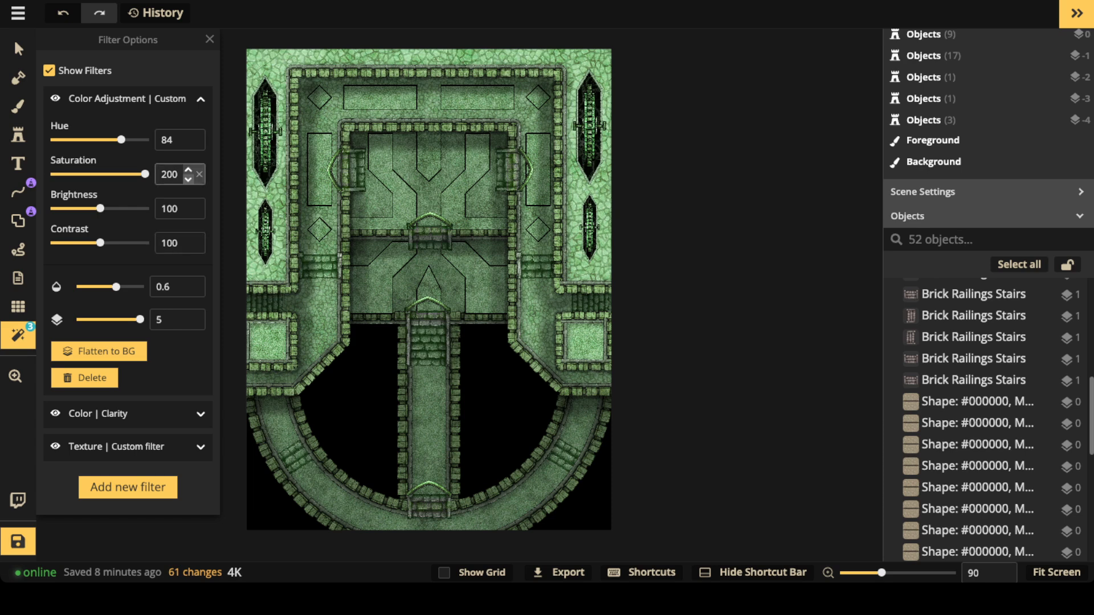
{"action": "left_click", "coordinate": [200, 175]}
{"action": "left_click", "coordinate": [200, 140]}
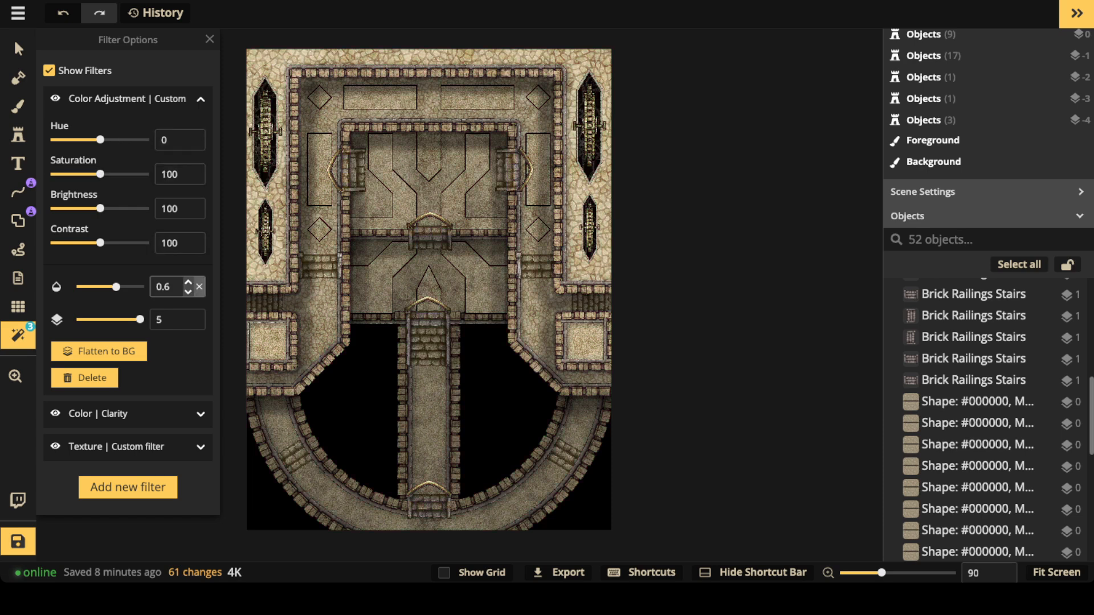
- Reset the filter's opacity to 1 and try a grayscale look with saturation 0, contrast 50 and brightness 153
{"action": "left_click", "coordinate": [200, 287]}
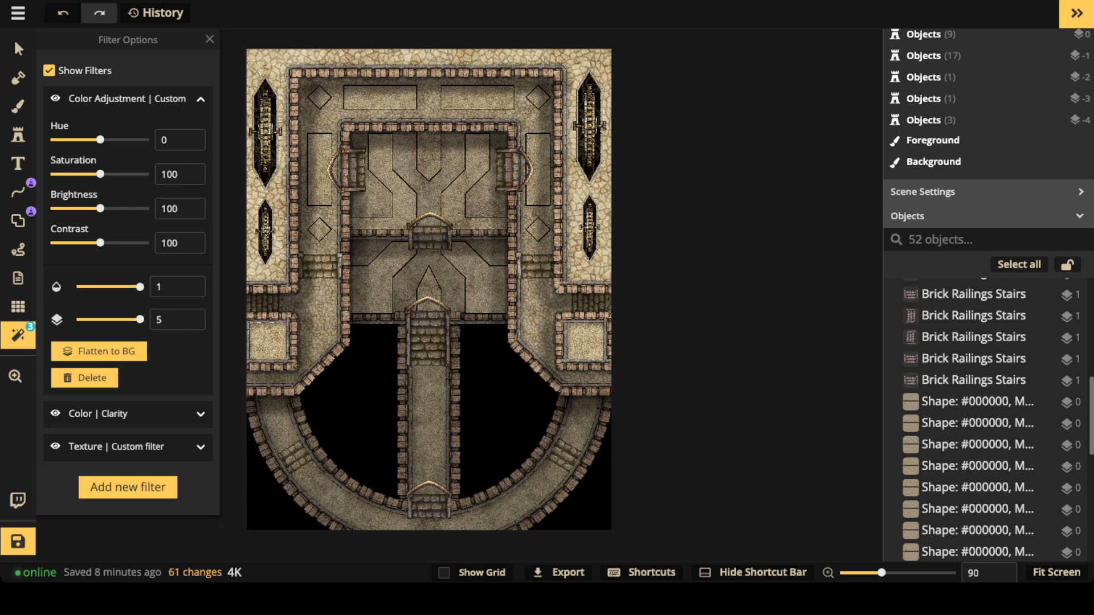
{"action": "left_click_drag", "start_coordinate": [100, 244], "coordinate": [108, 244]}
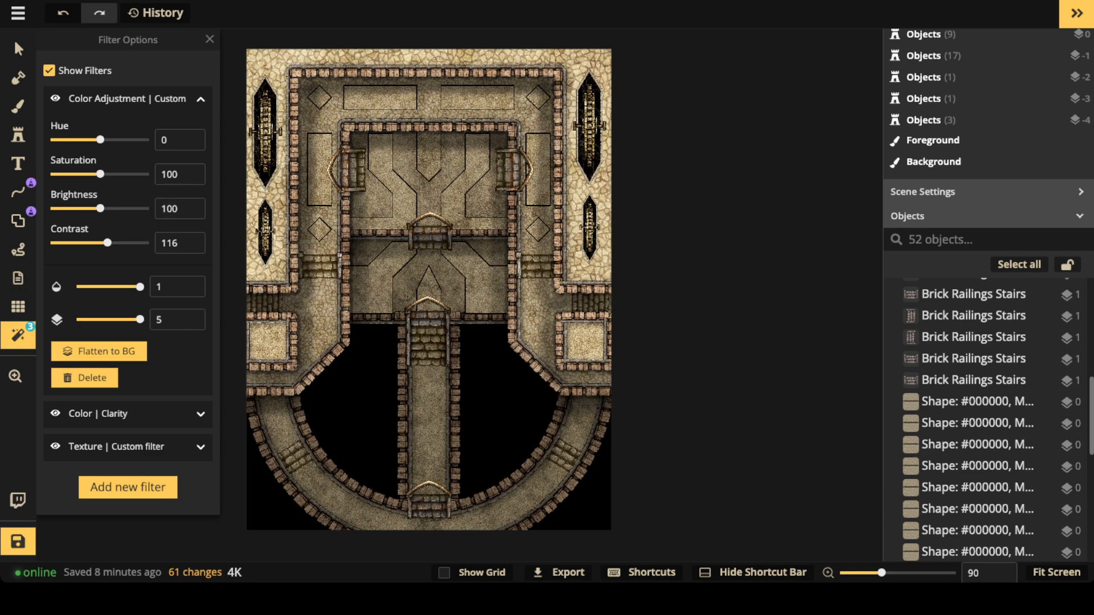
{"action": "left_click_drag", "start_coordinate": [100, 175], "coordinate": [54, 175]}
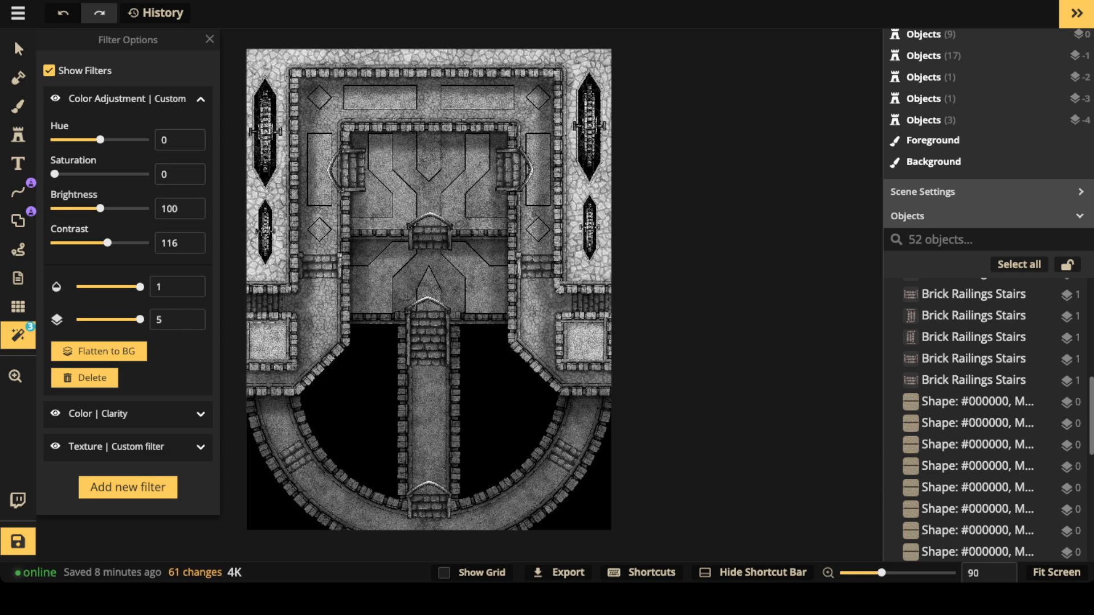
{"action": "scroll", "coordinate": [431, 193], "scroll_direction": "down", "scroll_amount": 2}
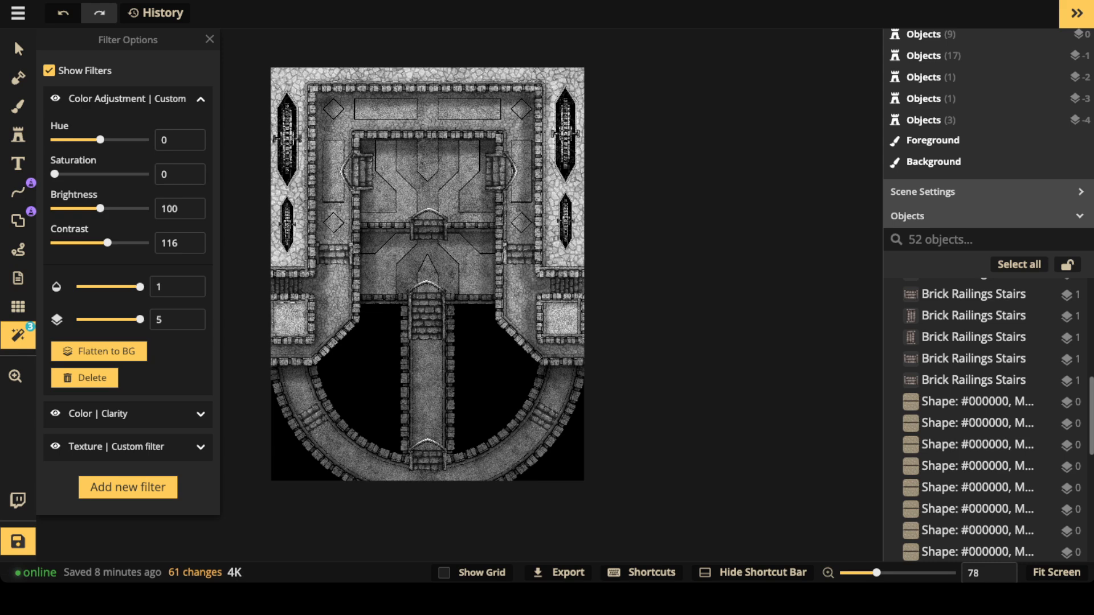
{"action": "left_click_drag", "start_coordinate": [107, 243], "coordinate": [124, 208]}
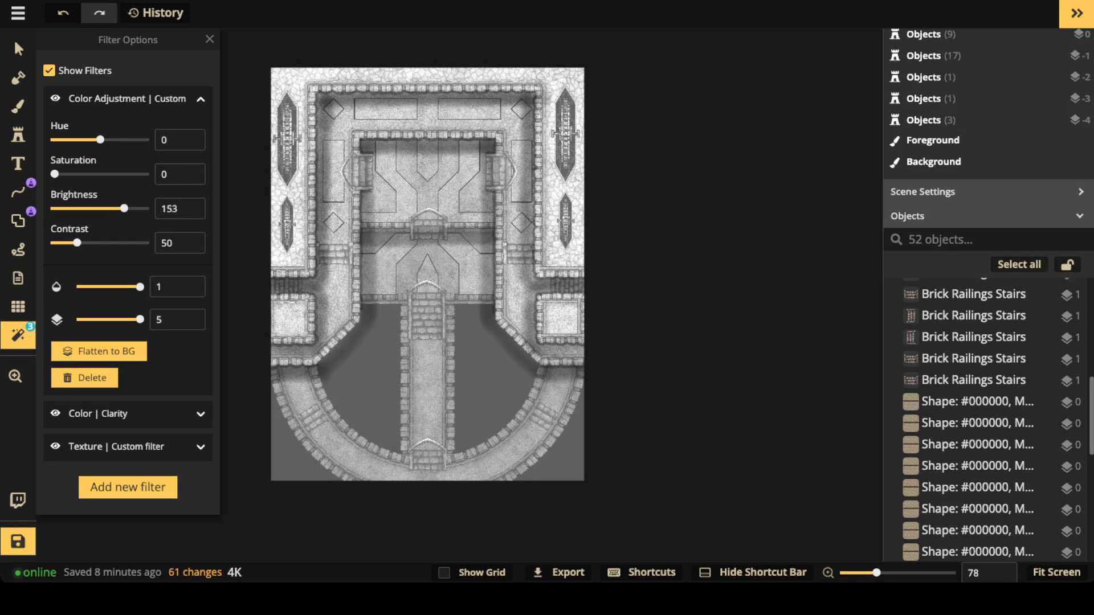
- Reset the filter's contrast and brightness to 100, and set its saturation slightly above 100
{"action": "double_click", "coordinate": [180, 243]}
{"action": "double_click", "coordinate": [181, 209]}
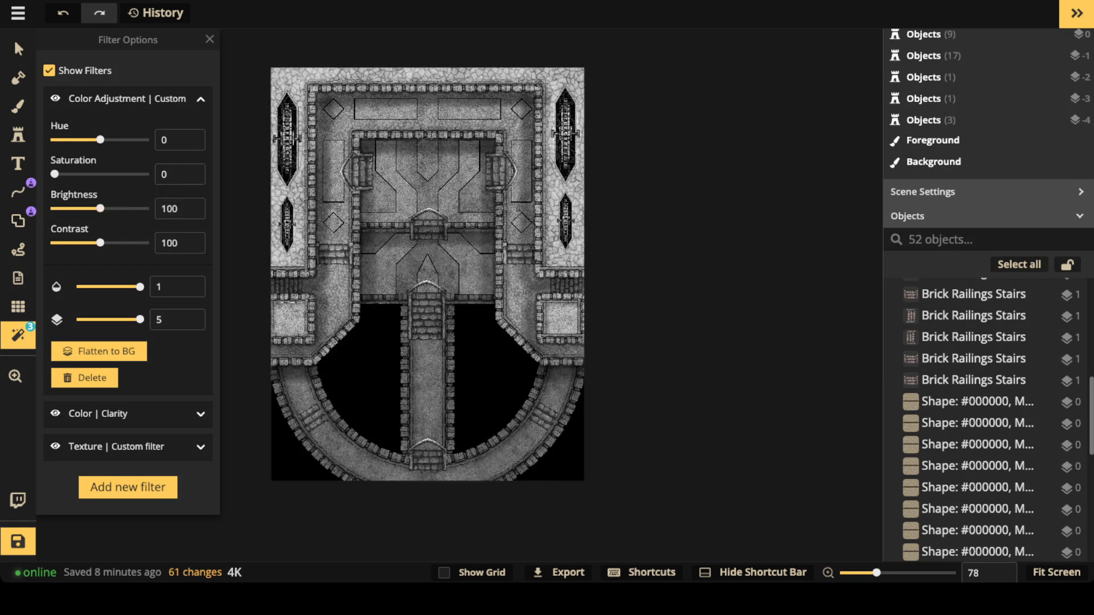
{"action": "double_click", "coordinate": [180, 175]}
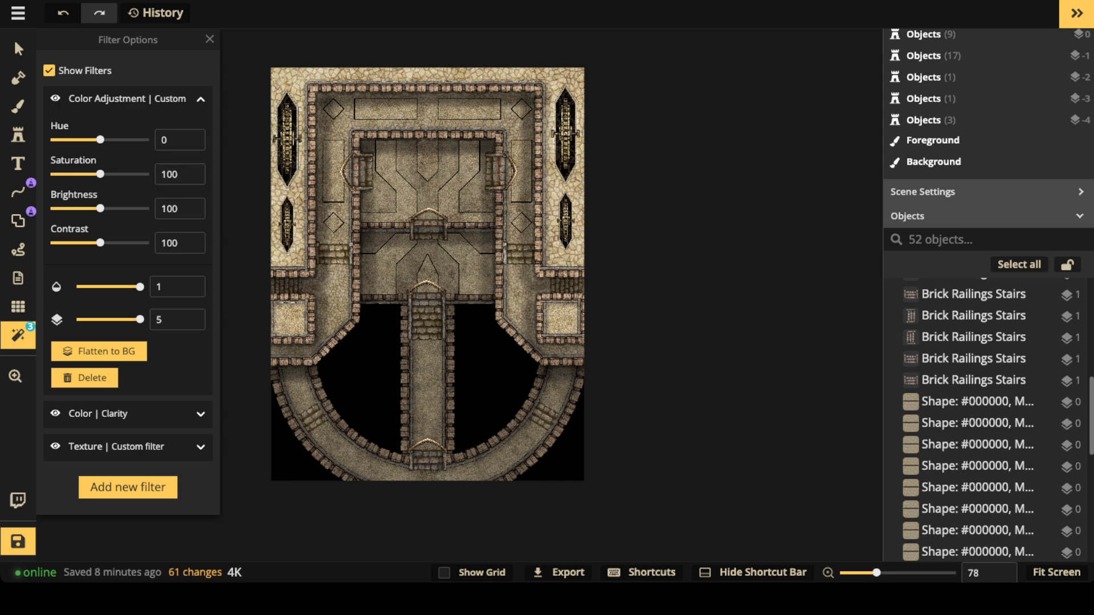
{"action": "left_click_drag", "start_coordinate": [100, 175], "coordinate": [109, 174]}
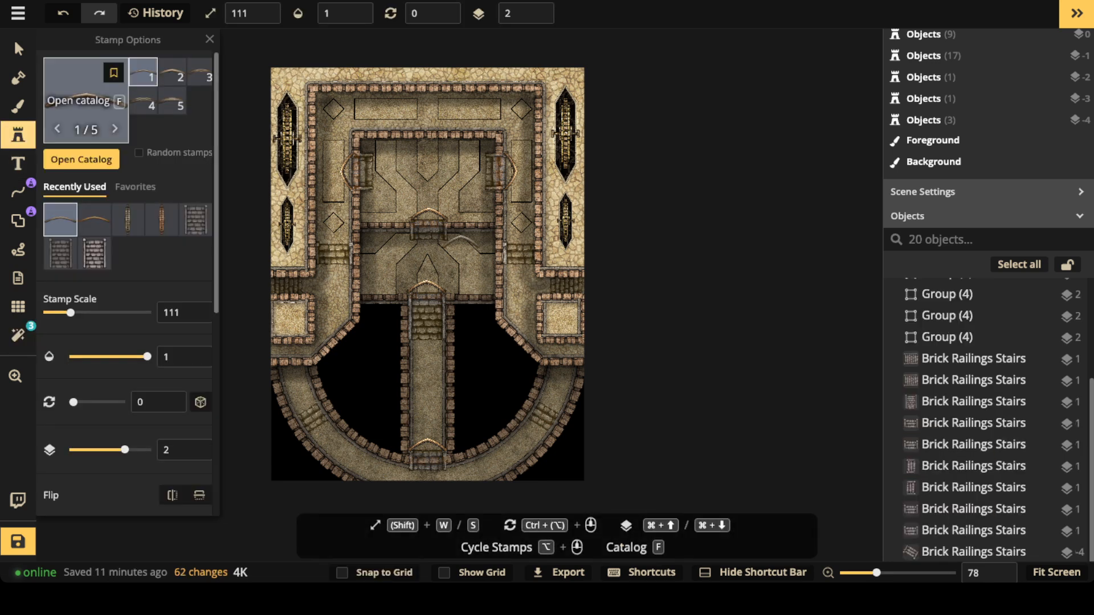
- Open the stamp catalog and browse the arch stamps in the Fantasy Battlemaps 2.0 collection
{"action": "left_click", "coordinate": [92, 156]}
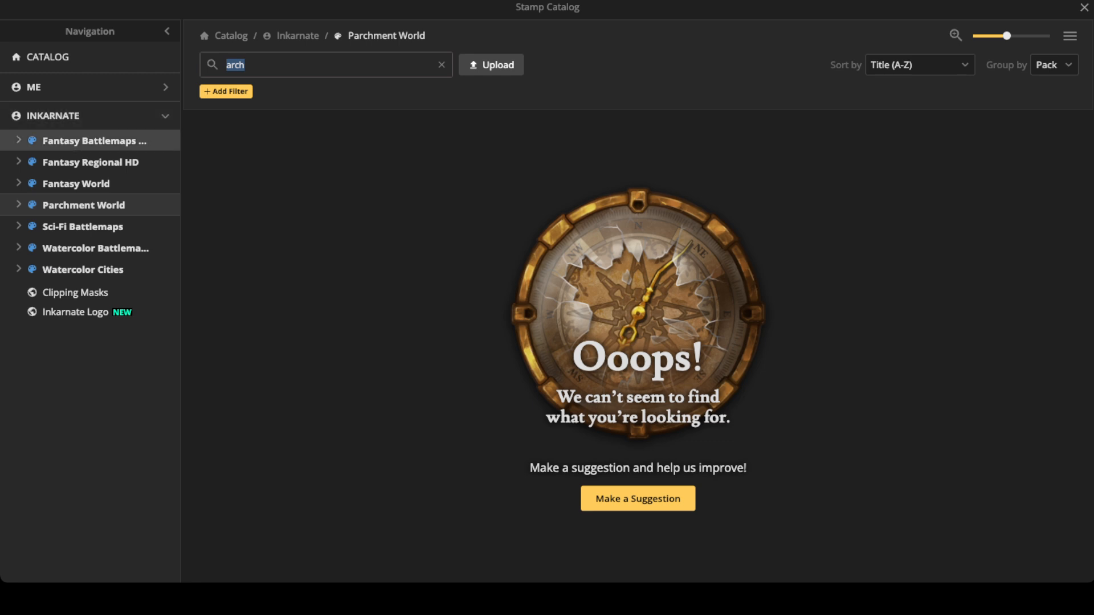
{"action": "left_click", "coordinate": [94, 141]}
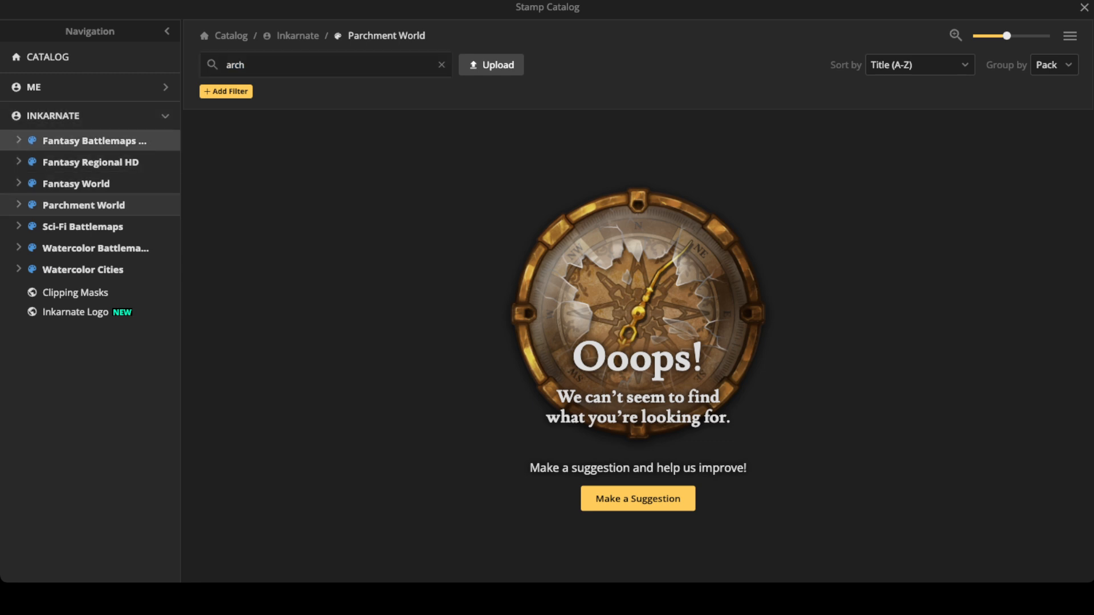
{"action": "scroll", "coordinate": [254, 527], "scroll_direction": "down", "scroll_amount": 7}
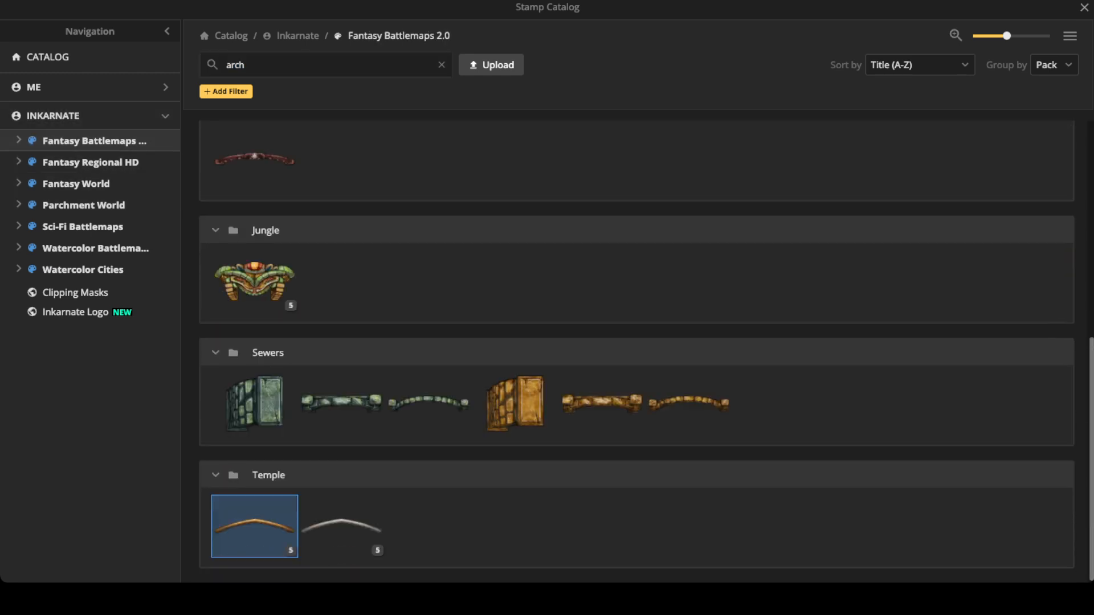
{"action": "scroll", "coordinate": [254, 527], "scroll_direction": "up", "scroll_amount": 5}
- Search the collection for "tree" and choose the Thick Old Tree stamp from the Forest pack
{"action": "left_click", "coordinate": [227, 65]}
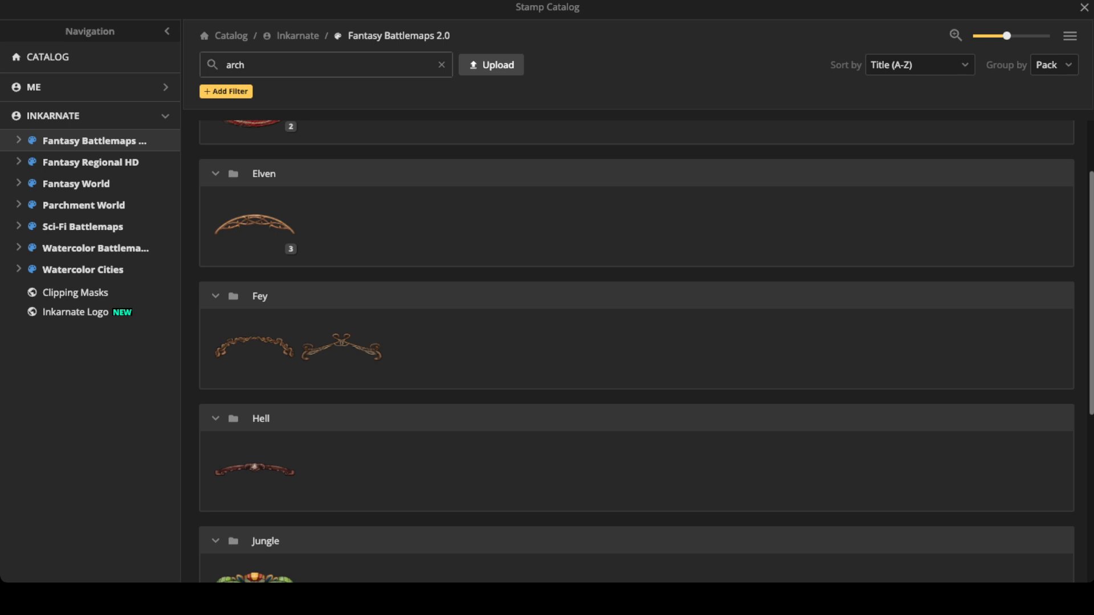
{"action": "type", "text": "trtee"}
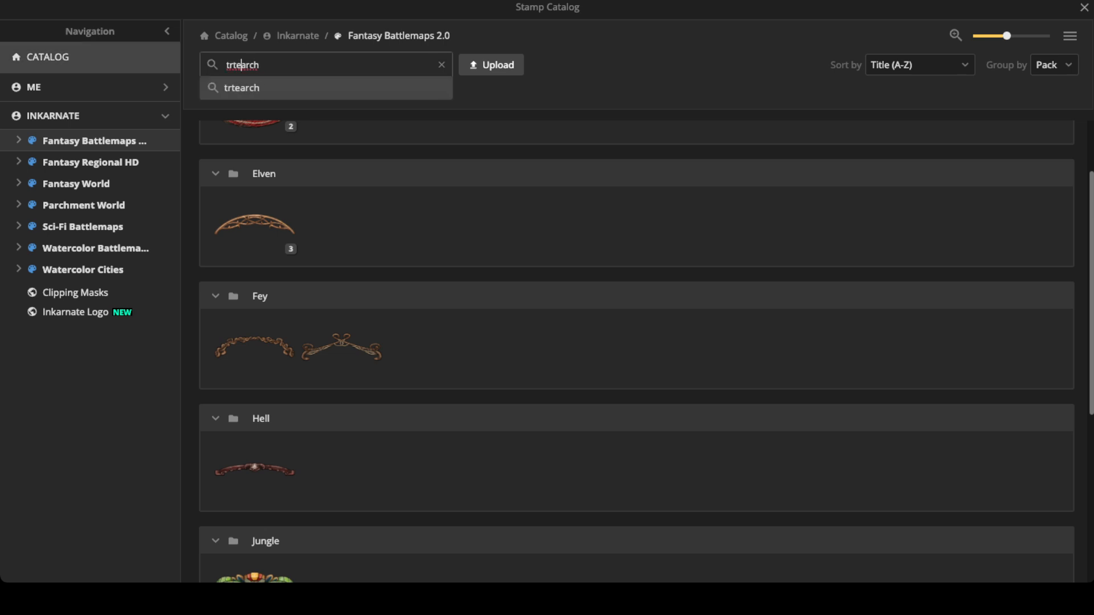
{"action": "key", "text": "BackSpace"}
{"action": "key", "text": "BackSpace"}
{"action": "key", "text": "BackSpace"}
{"action": "key", "text": "BackSpace"}
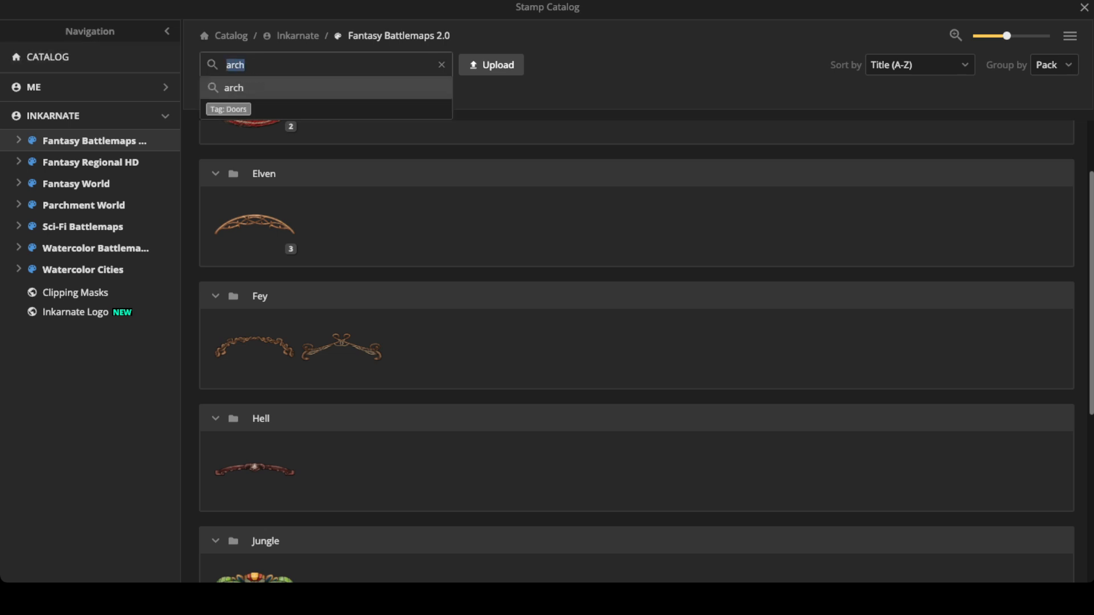
{"action": "type", "text": "t"}
{"action": "key", "text": "BackSpace"}
{"action": "type", "text": "tre"}
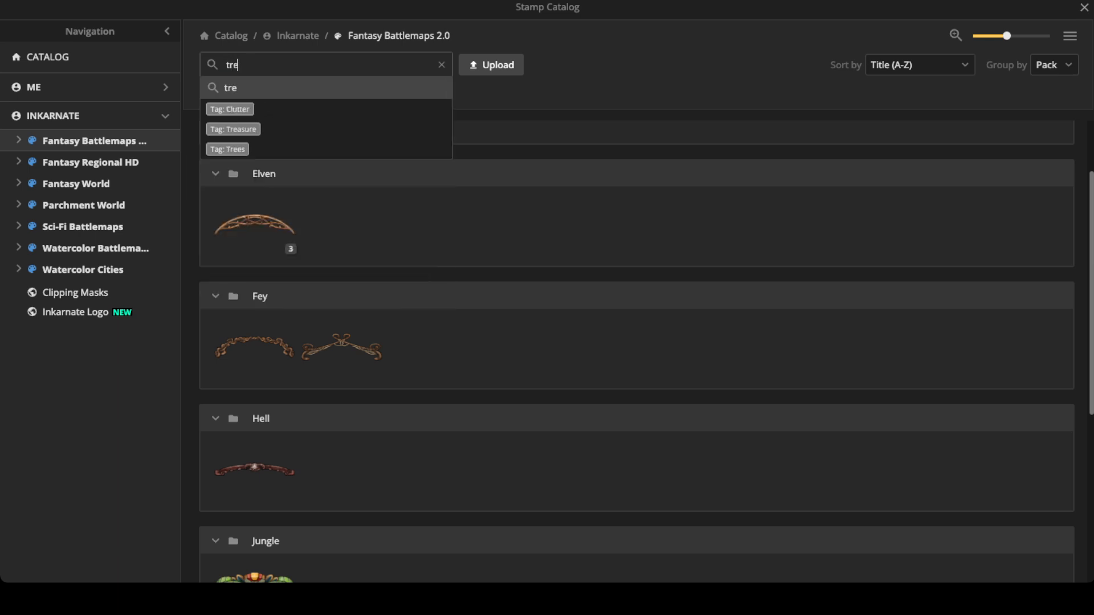
{"action": "type", "text": "e"}
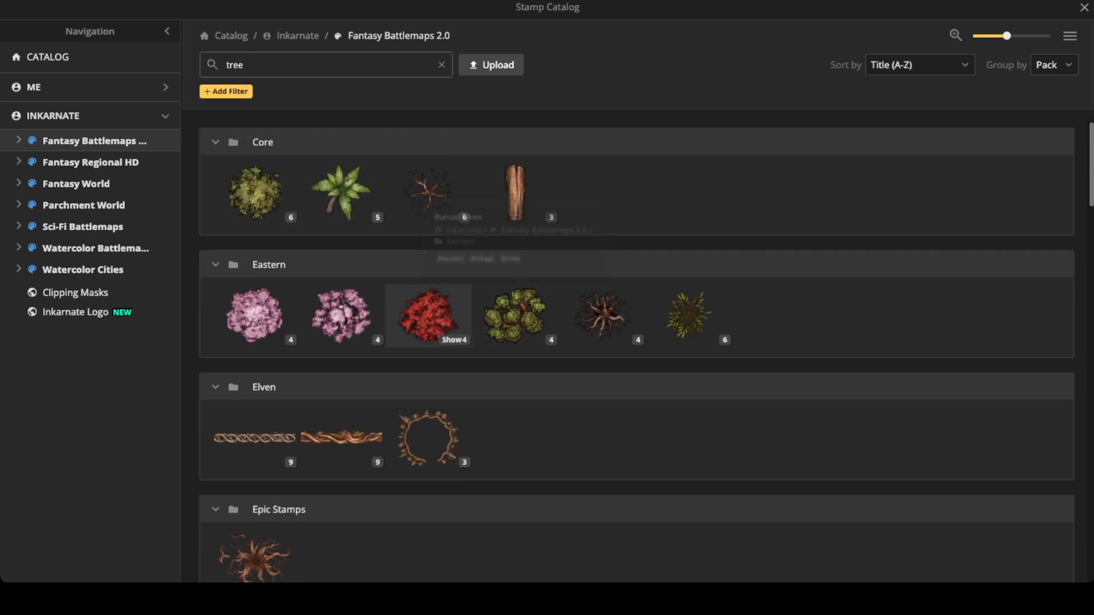
{"action": "scroll", "coordinate": [429, 315], "scroll_direction": "down", "scroll_amount": 10}
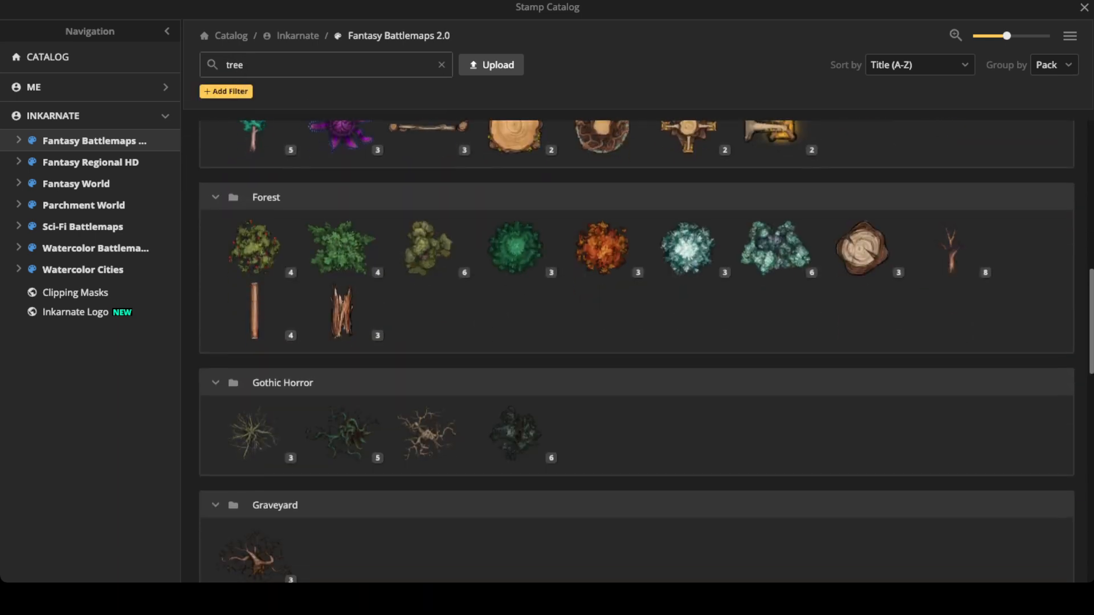
{"action": "left_click", "coordinate": [428, 247]}
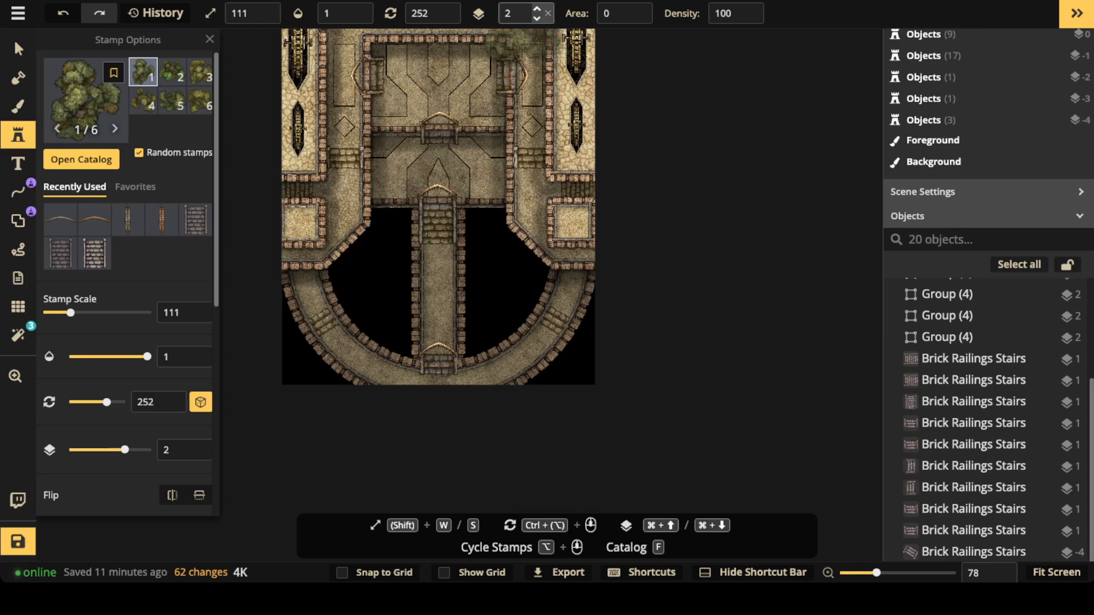
- Set the tree stamp's layer to -5 and reduce its scale to 51
{"action": "scroll", "coordinate": [522, 13], "scroll_direction": "down", "scroll_amount": 7}
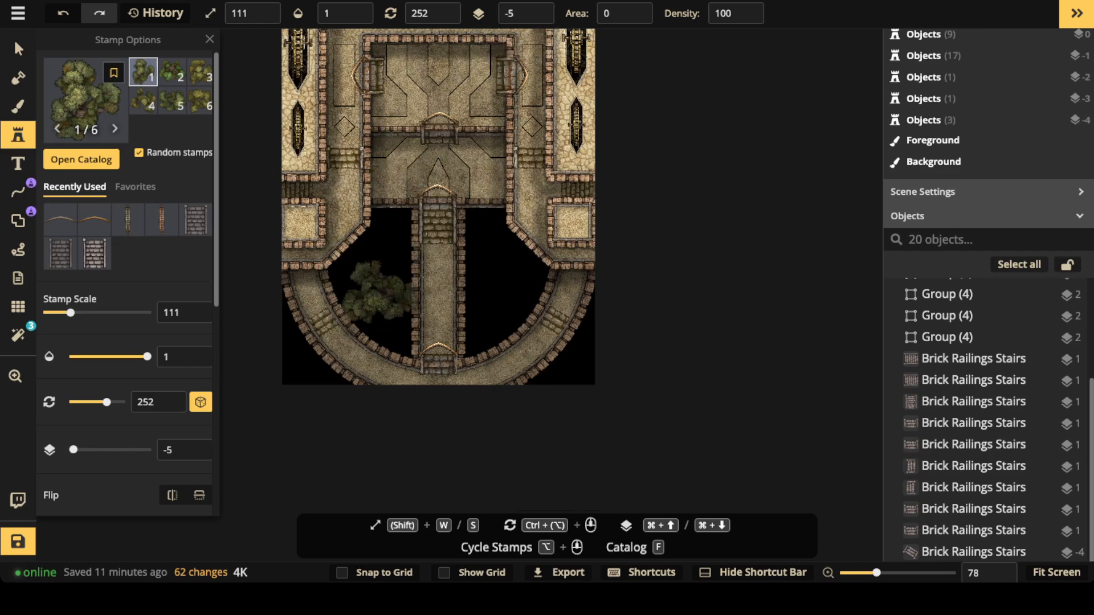
{"action": "key", "text": "s"}
{"action": "key", "text": "s"}
{"action": "key", "text": "s"}
{"action": "key", "text": "s"}
{"action": "key", "text": "s"}
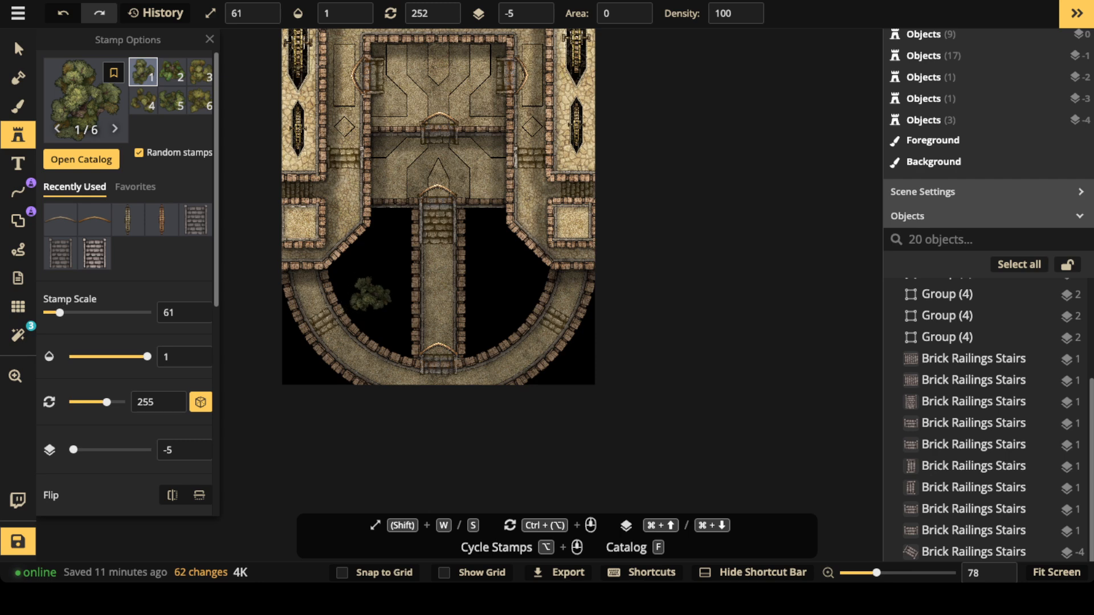
{"action": "scroll", "coordinate": [367, 298], "scroll_direction": "down", "scroll_amount": 3}
{"action": "scroll", "coordinate": [366, 297], "scroll_direction": "down", "scroll_amount": 2}
{"action": "key", "text": "s"}
- Set the tree stamp's brightness to 75 and place a tree along the curved wall in the left lower courtyard
{"action": "scroll", "coordinate": [120, 365], "scroll_direction": "down", "scroll_amount": 5}
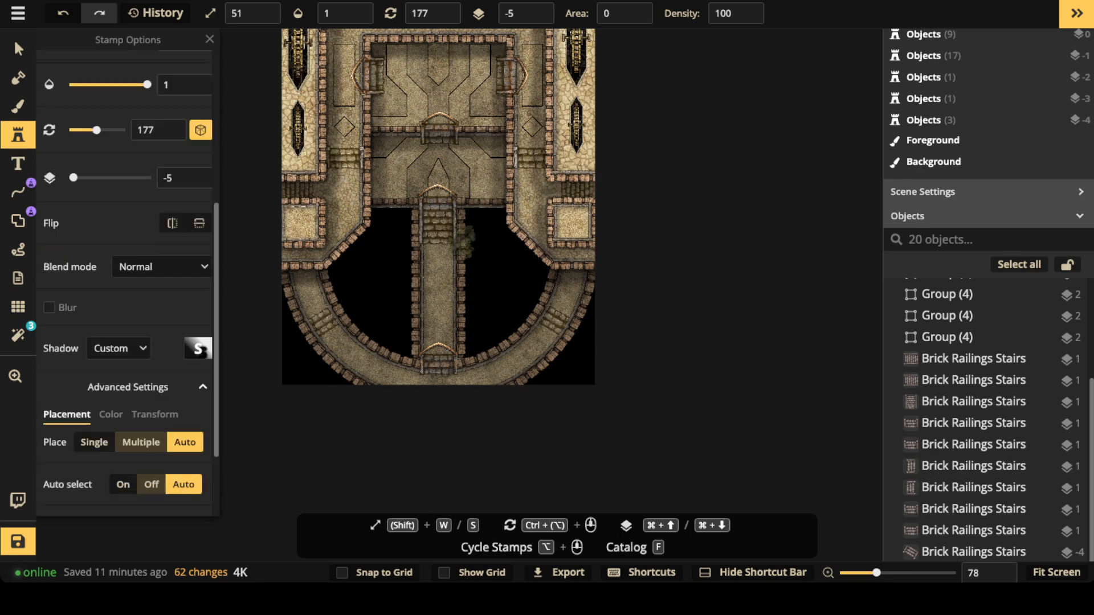
{"action": "left_click", "coordinate": [111, 415]}
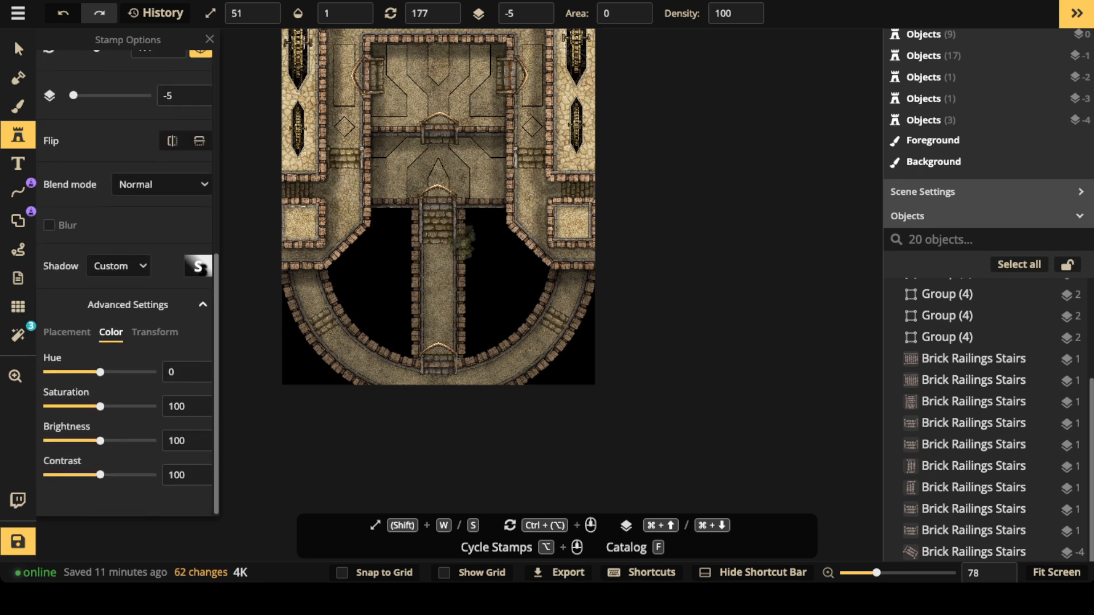
{"action": "left_click", "coordinate": [364, 330]}
{"action": "left_click", "coordinate": [375, 339]}
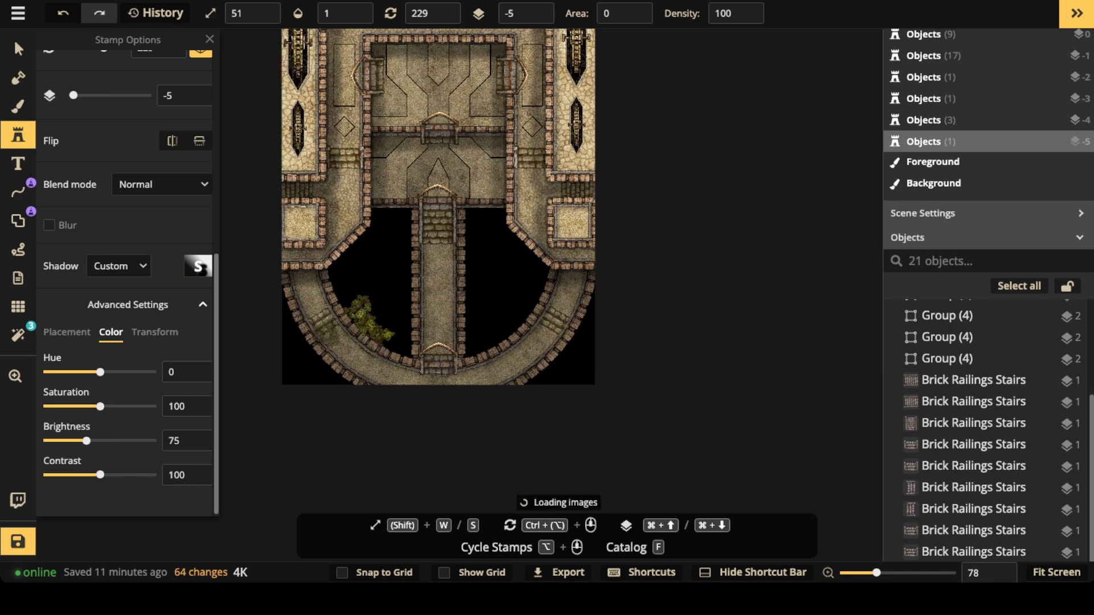
- Fill the map's lower-left corner outside the curved wall with overlapping trees
{"action": "left_click", "coordinate": [324, 334]}
{"action": "left_click", "coordinate": [307, 335]}
{"action": "left_click", "coordinate": [293, 333]}
{"action": "left_click", "coordinate": [298, 345]}
{"action": "left_click", "coordinate": [315, 353]}
{"action": "left_click", "coordinate": [313, 368]}
{"action": "left_click", "coordinate": [304, 369]}
{"action": "left_click", "coordinate": [300, 375]}
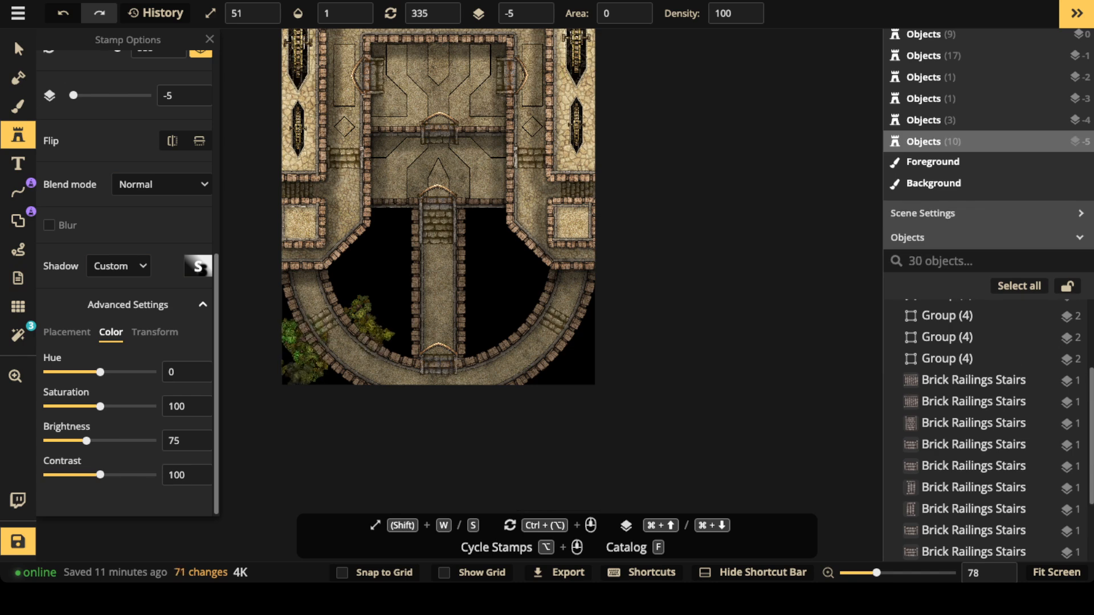
{"action": "left_click", "coordinate": [314, 377]}
{"action": "left_click", "coordinate": [331, 379]}
{"action": "left_click", "coordinate": [293, 334]}
{"action": "left_click", "coordinate": [293, 342]}
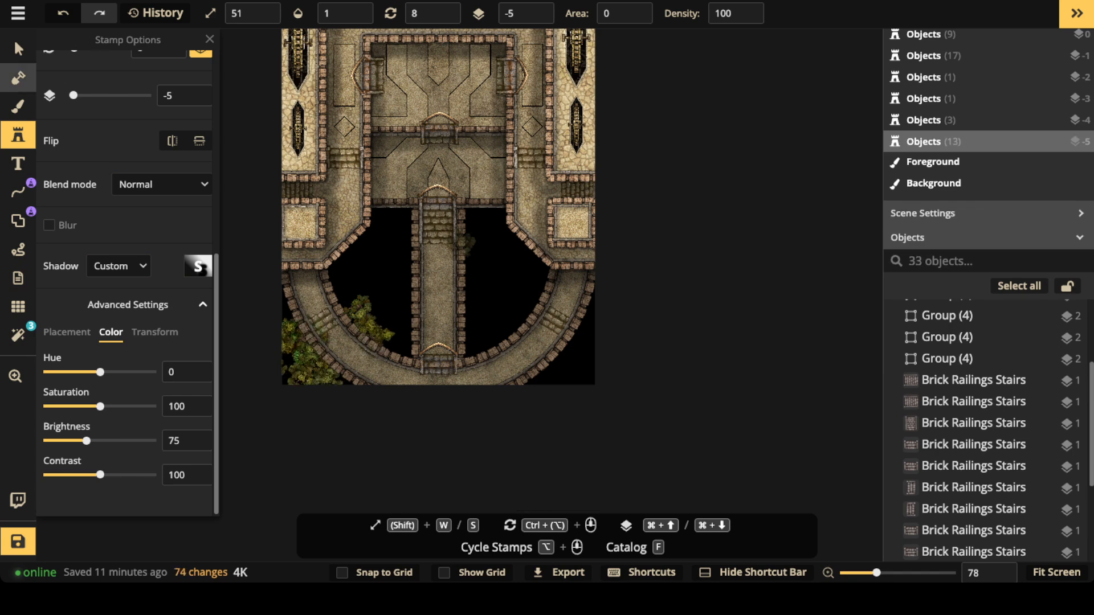
- Set the layer of the curved castle wall shape around the lower courtyards to -2
{"action": "left_click", "coordinate": [19, 49]}
{"action": "left_click", "coordinate": [320, 298]}
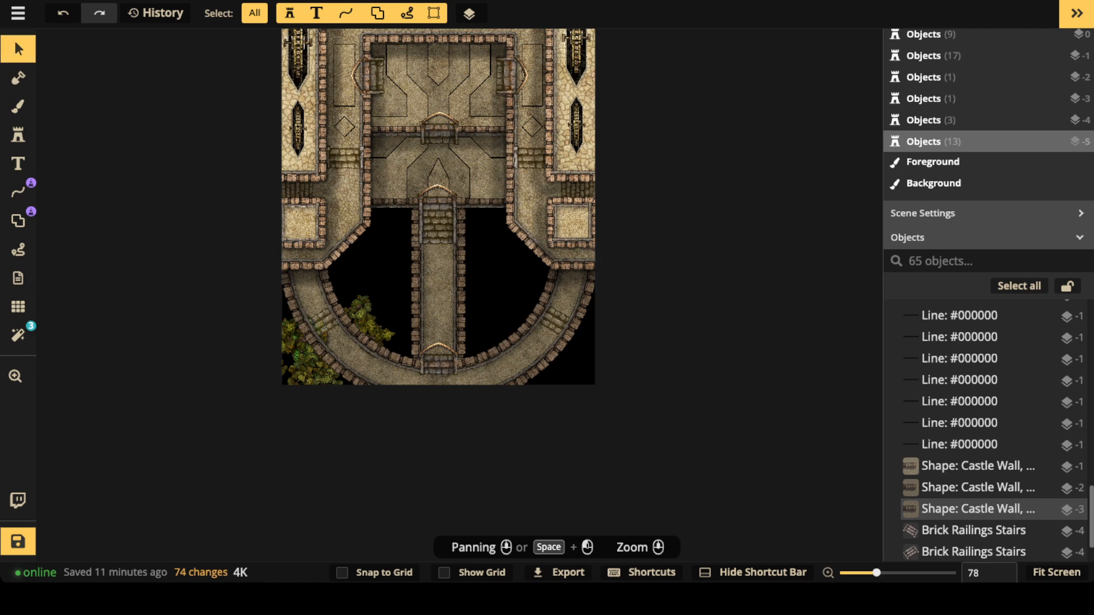
{"action": "left_click", "coordinate": [969, 509]}
{"action": "left_click", "coordinate": [533, 9]}
{"action": "key", "text": "Escape"}
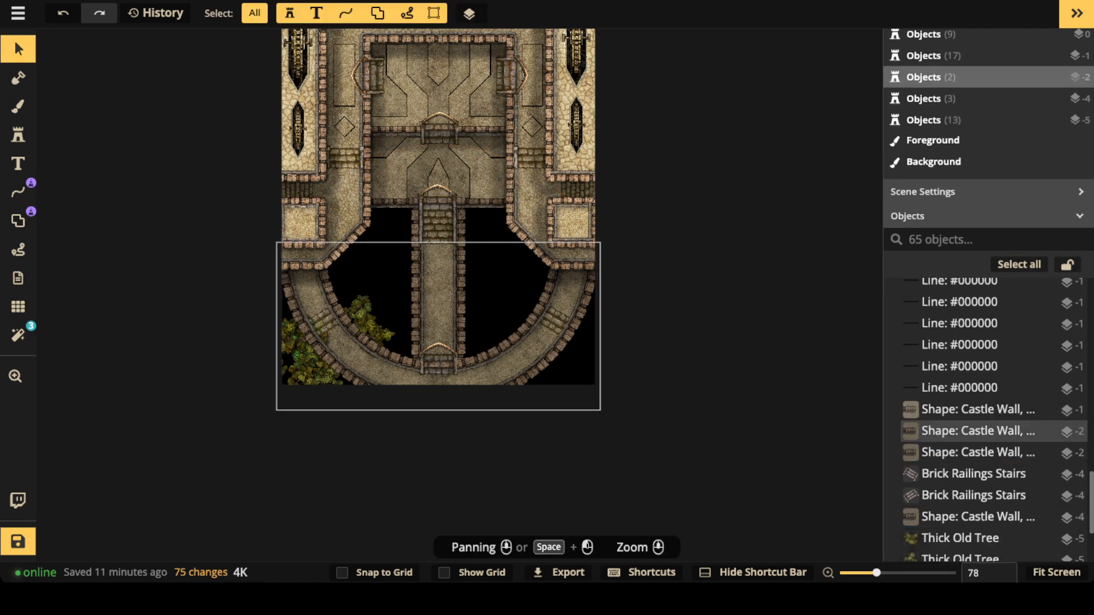
- Move one tree from the lower-left corner into the left courtyard beside the curved wall
{"action": "left_click", "coordinate": [298, 340]}
{"action": "left_click_drag", "start_coordinate": [298, 340], "coordinate": [392, 344]}
{"action": "key", "text": "Escape"}
{"action": "left_click", "coordinate": [314, 335]}
- Place more trees in both lower courtyards along the central walkway and the curved wall
{"action": "left_click", "coordinate": [18, 135]}
{"action": "left_click", "coordinate": [412, 283]}
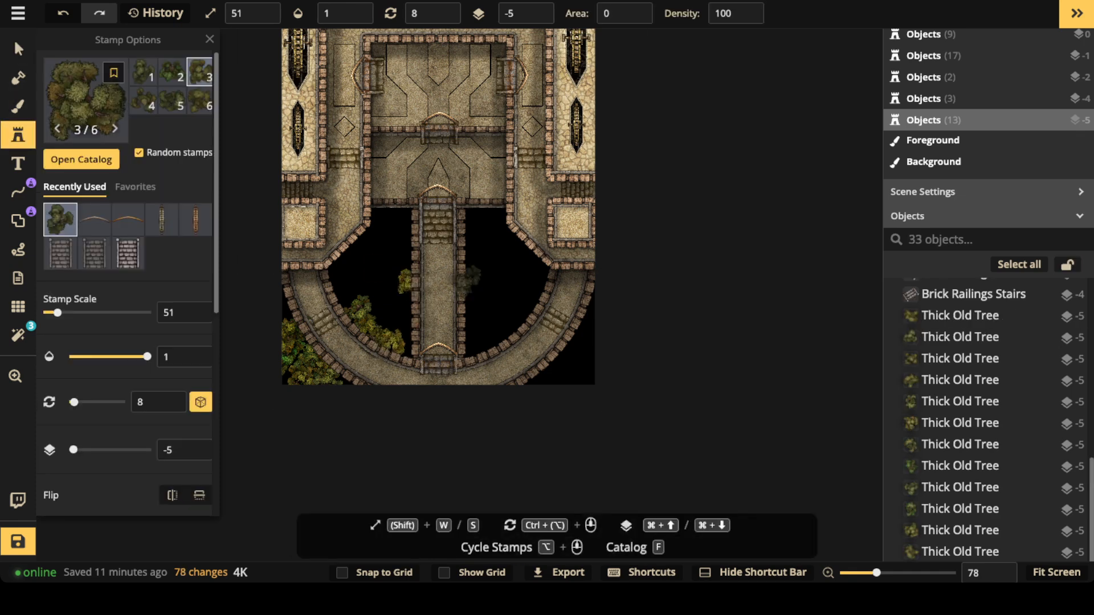
{"action": "left_click", "coordinate": [476, 283]}
{"action": "left_click", "coordinate": [490, 313]}
{"action": "left_click", "coordinate": [485, 323]}
{"action": "left_click", "coordinate": [404, 321]}
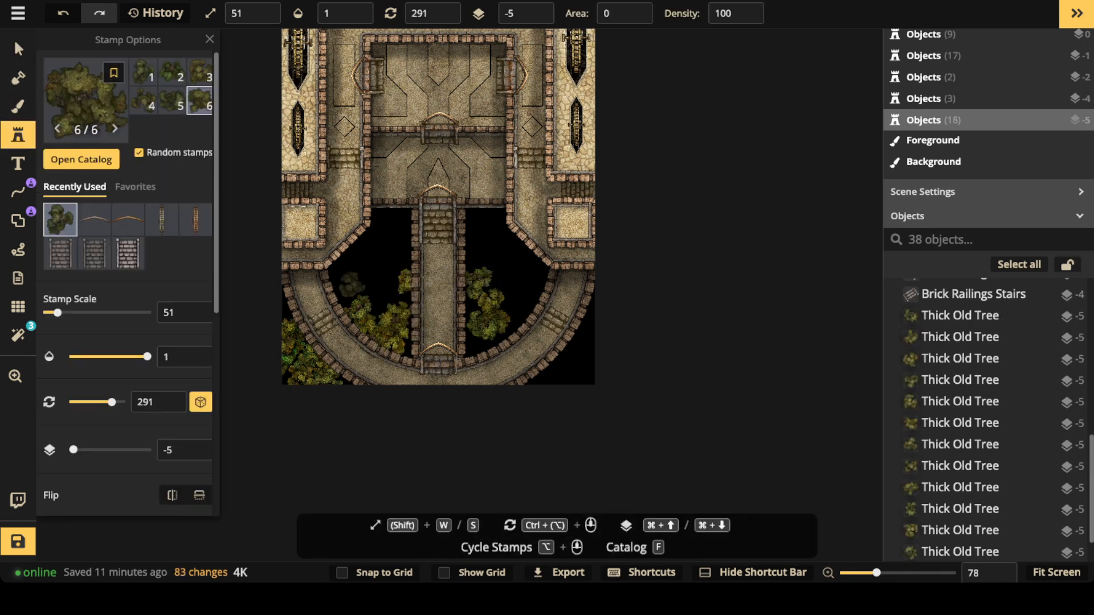
- Add trees to the outer parts of both lower courtyards and fill the map's lower-right corner with trees
{"action": "left_click", "coordinate": [350, 271]}
{"action": "left_click", "coordinate": [526, 277]}
{"action": "left_click", "coordinate": [525, 323]}
{"action": "left_click", "coordinate": [578, 372]}
{"action": "left_click", "coordinate": [575, 370]}
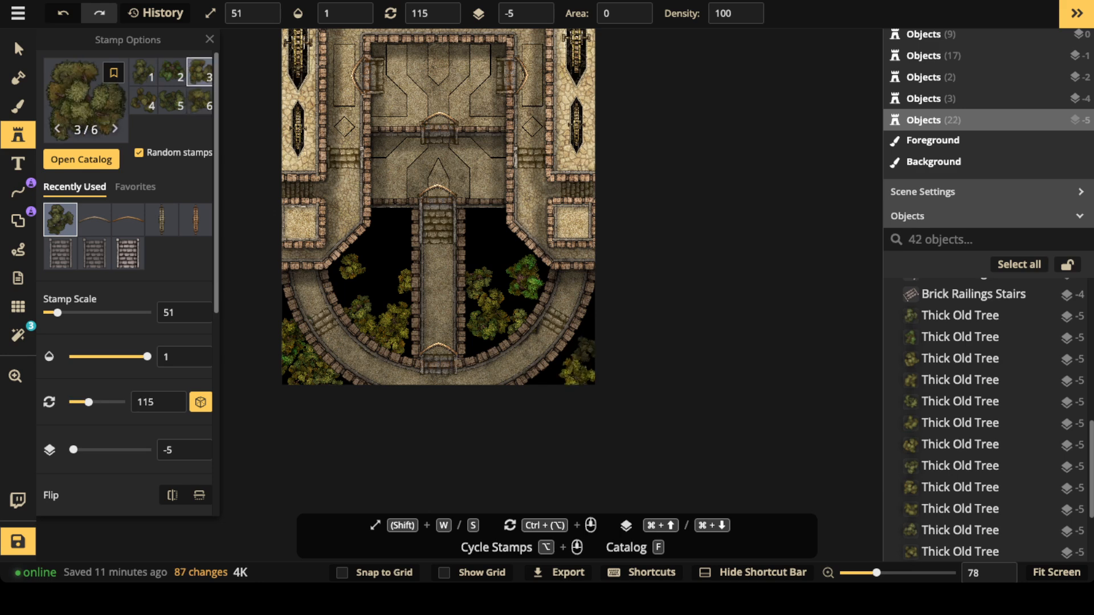
{"action": "left_click", "coordinate": [580, 353]}
{"action": "left_click", "coordinate": [567, 360]}
{"action": "left_click", "coordinate": [17, 49]}
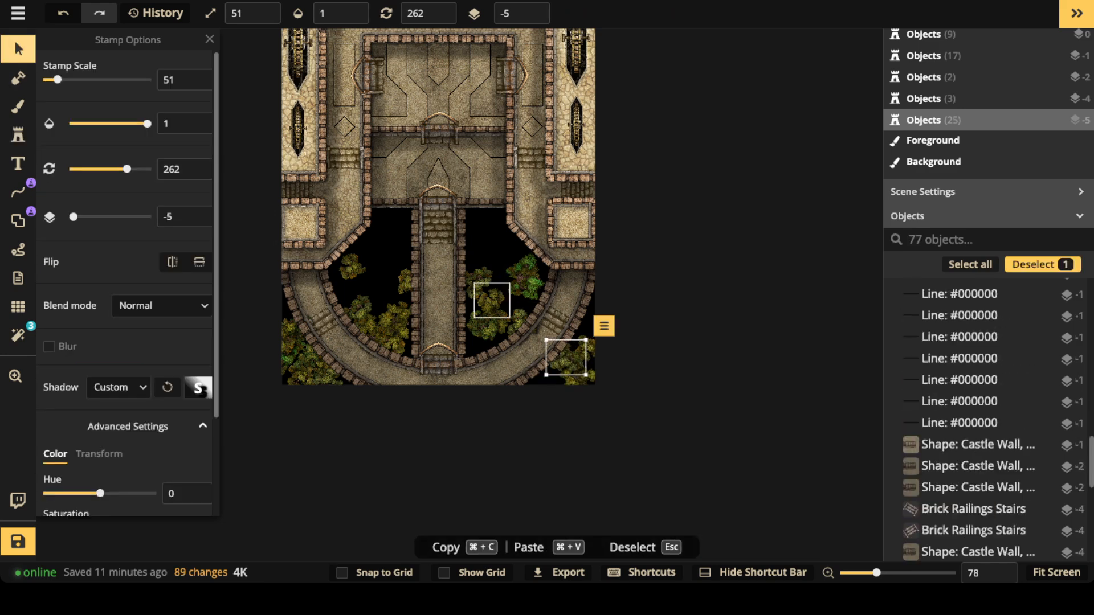
- Select all the Thick Old Tree stamps and set their scale to 31 and rotation to 212
{"action": "left_click", "coordinate": [491, 301]}
{"action": "left_click", "coordinate": [527, 269]}
{"action": "mouse_move", "coordinate": [586, 293]}
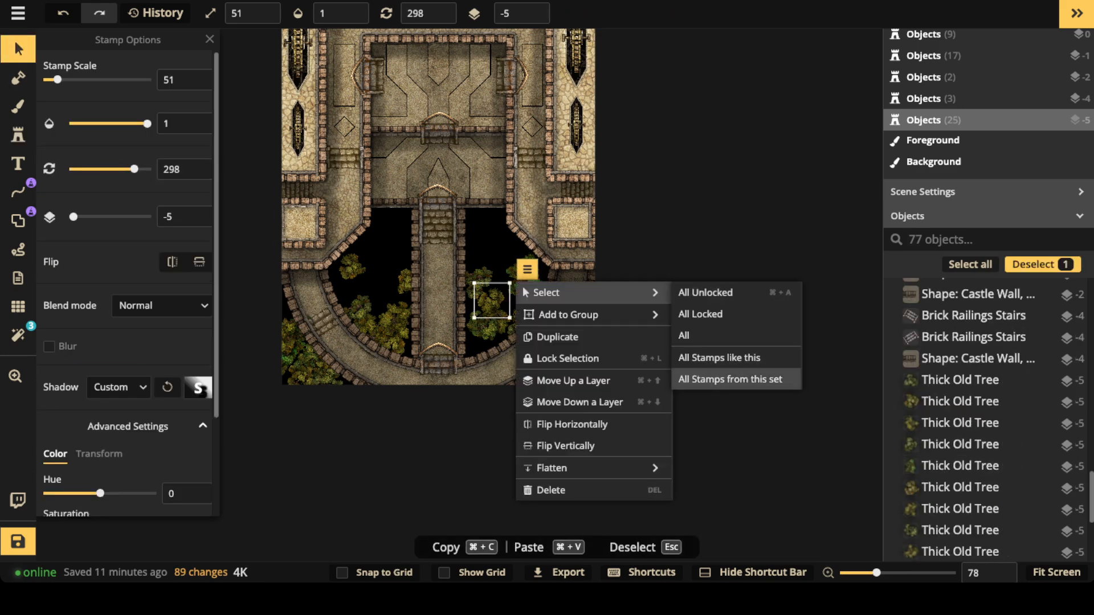
{"action": "left_click", "coordinate": [733, 377]}
{"action": "left_click_drag", "start_coordinate": [233, 391], "coordinate": [244, 382]}
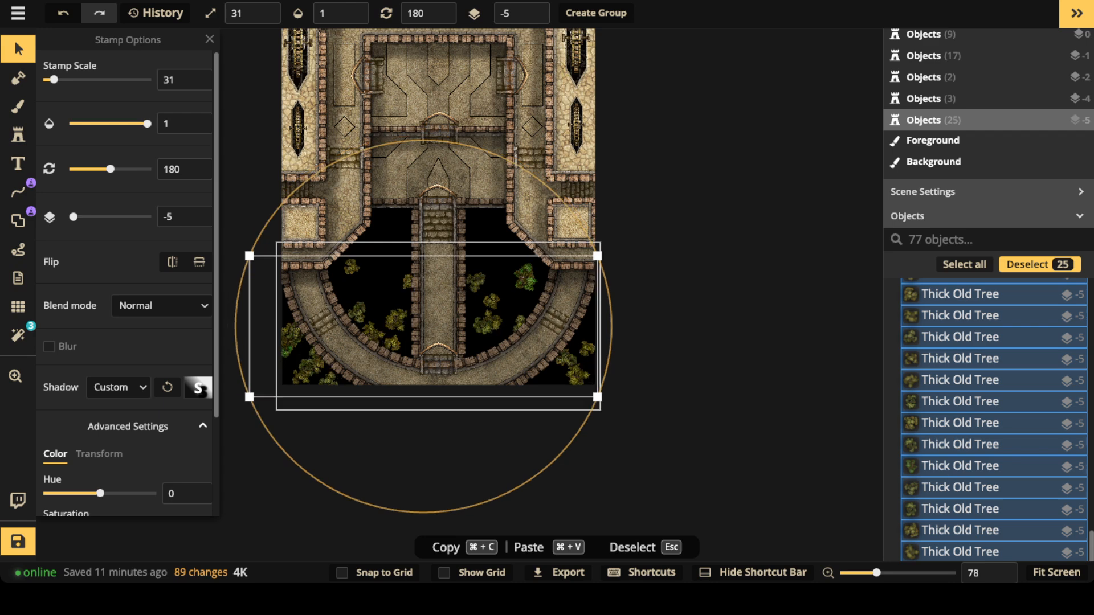
{"action": "left_click_drag", "start_coordinate": [113, 169], "coordinate": [117, 169]}
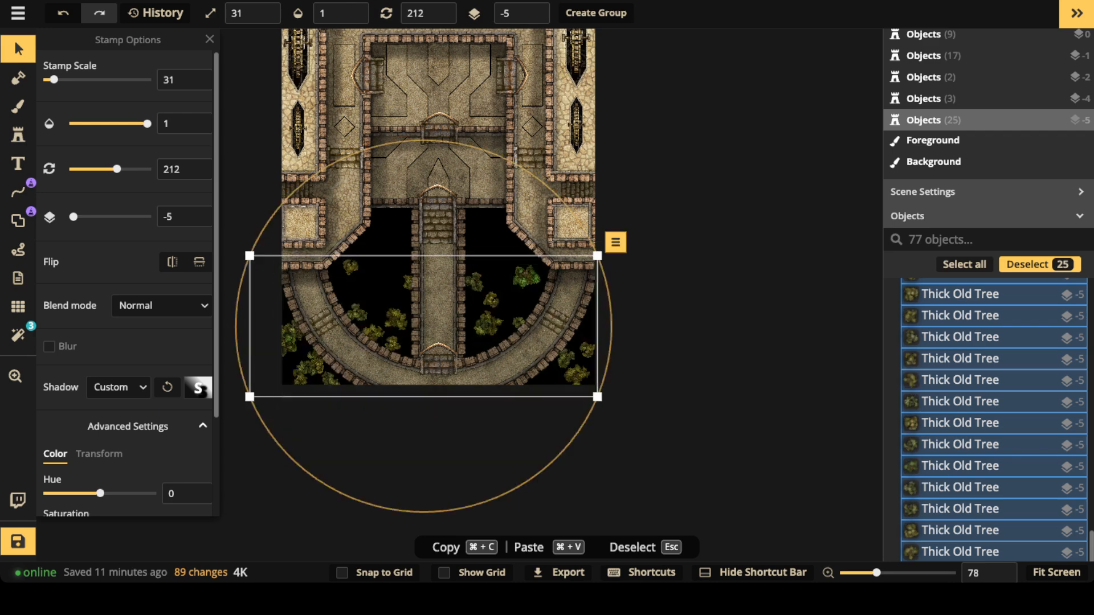
- Turn on blur for all the trees and move the upper tree of the left courtyard slightly down toward the centre
{"action": "scroll", "coordinate": [114, 365], "scroll_direction": "down", "scroll_amount": 3}
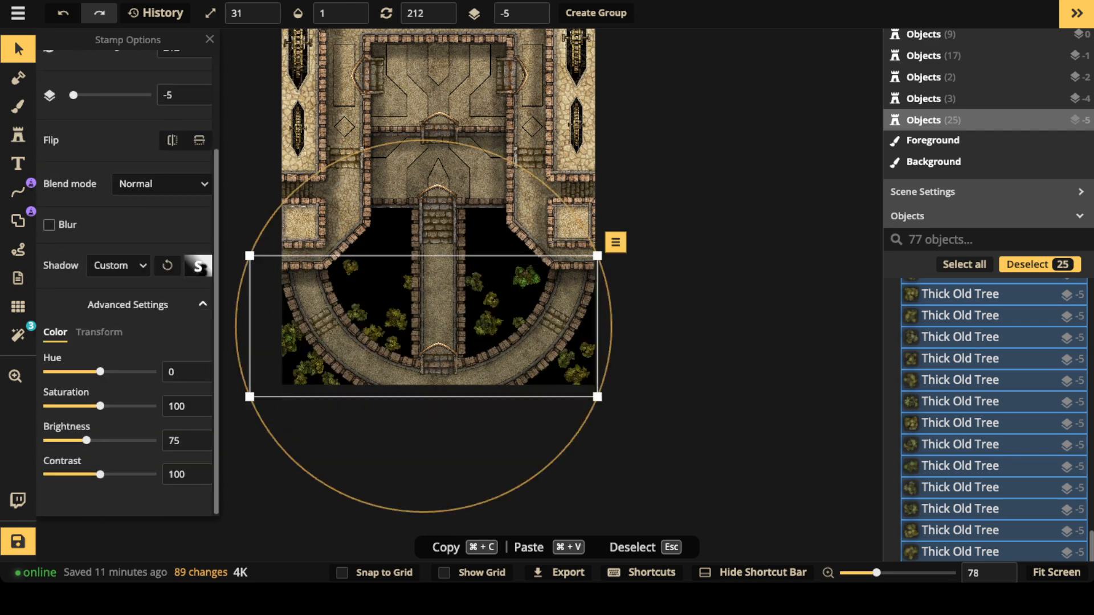
{"action": "left_click", "coordinate": [50, 225]}
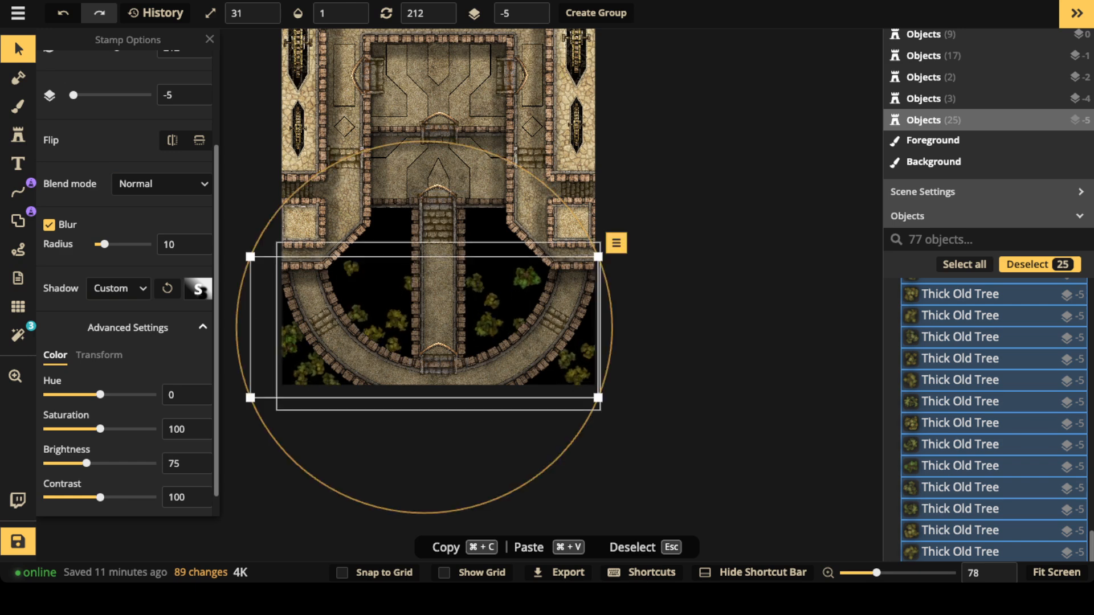
{"action": "left_click", "coordinate": [493, 281]}
{"action": "key", "text": "Escape"}
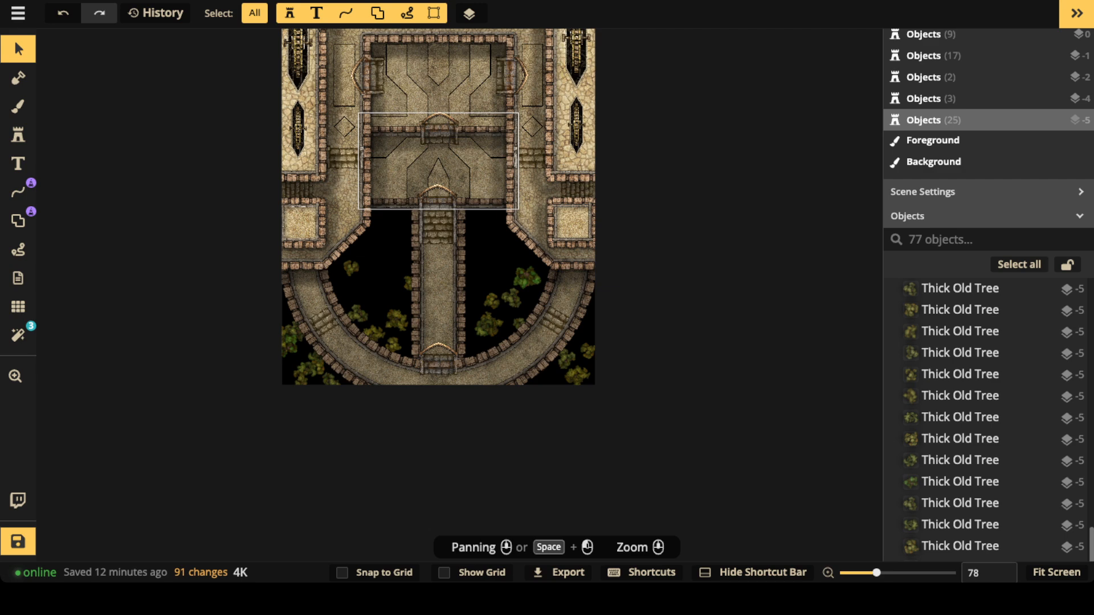
{"action": "left_click_drag", "start_coordinate": [351, 268], "coordinate": [374, 297]}
- Reselect all stamps from the tree set and set their brightness to 63 and blur radius to 36
{"action": "left_click", "coordinate": [403, 273]}
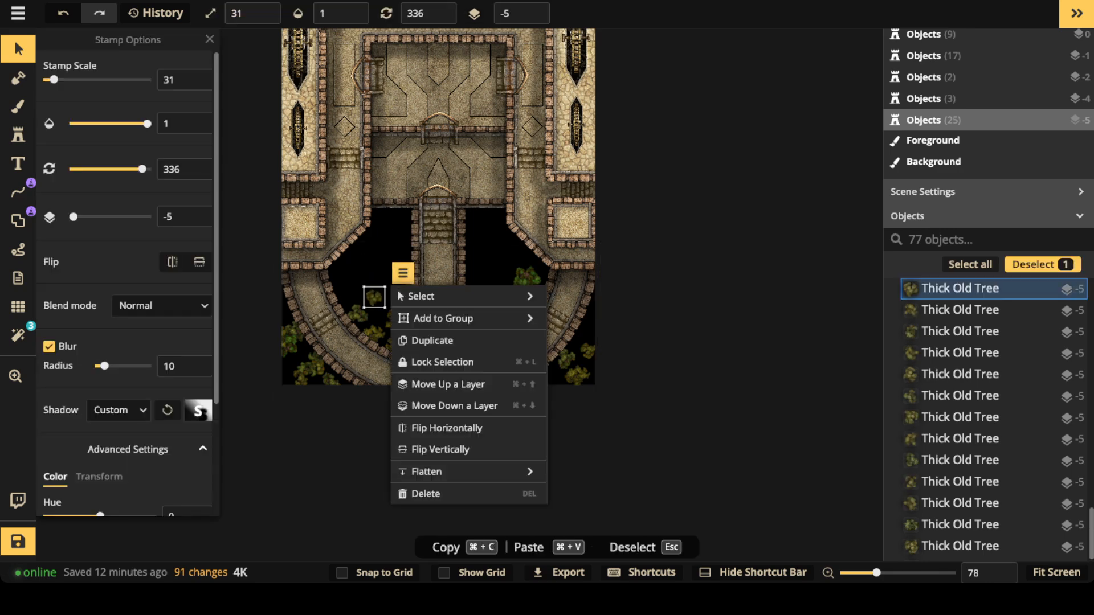
{"action": "mouse_move", "coordinate": [422, 295]}
{"action": "left_click", "coordinate": [604, 382]}
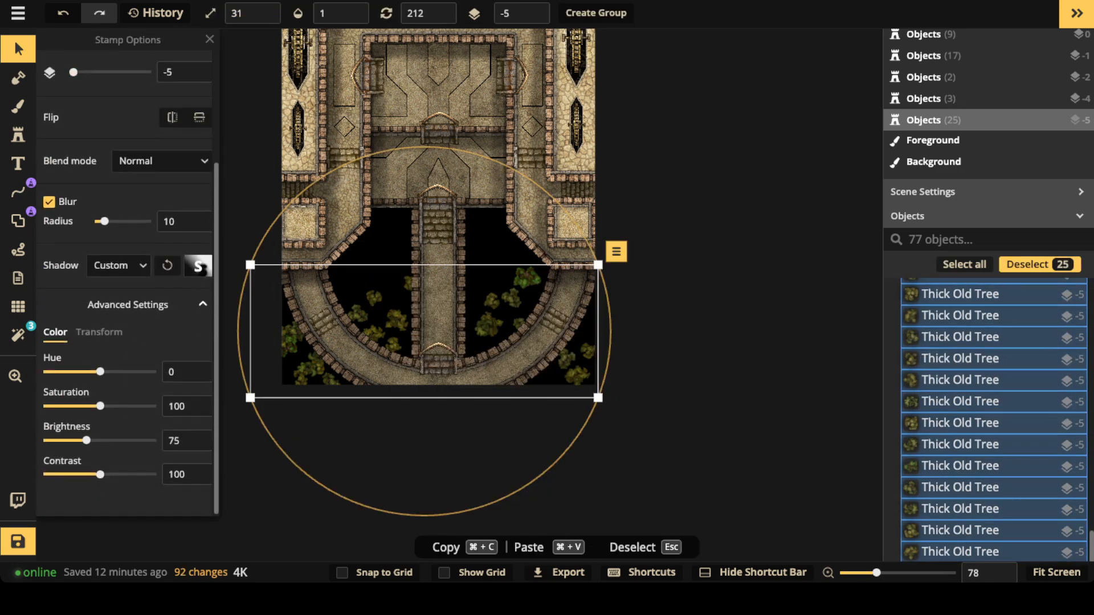
{"action": "left_click_drag", "start_coordinate": [87, 441], "coordinate": [74, 440]}
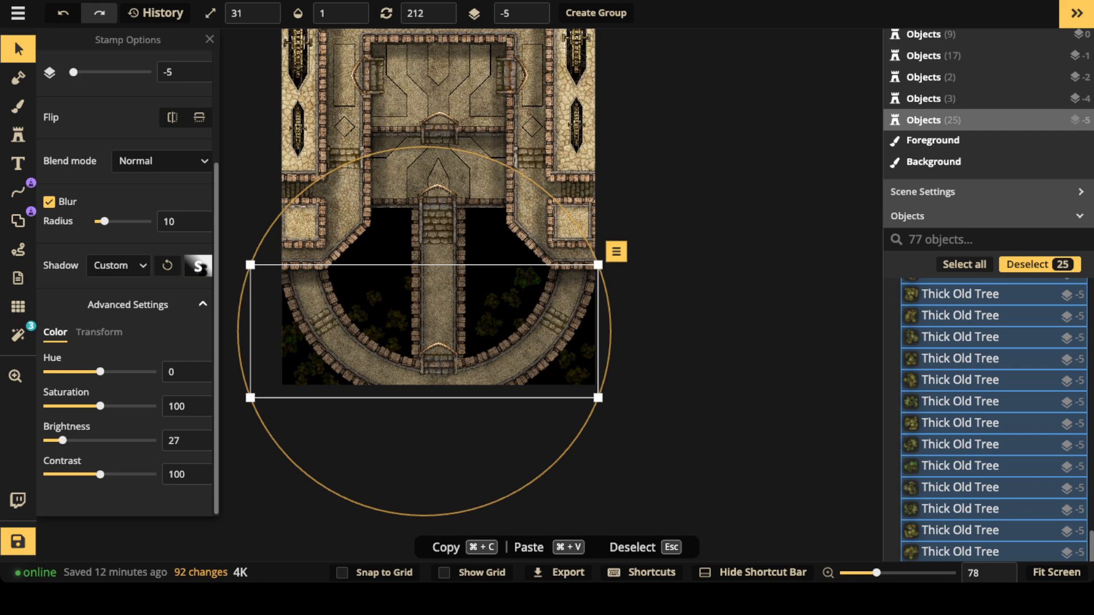
{"action": "left_click_drag", "start_coordinate": [63, 440], "coordinate": [74, 441]}
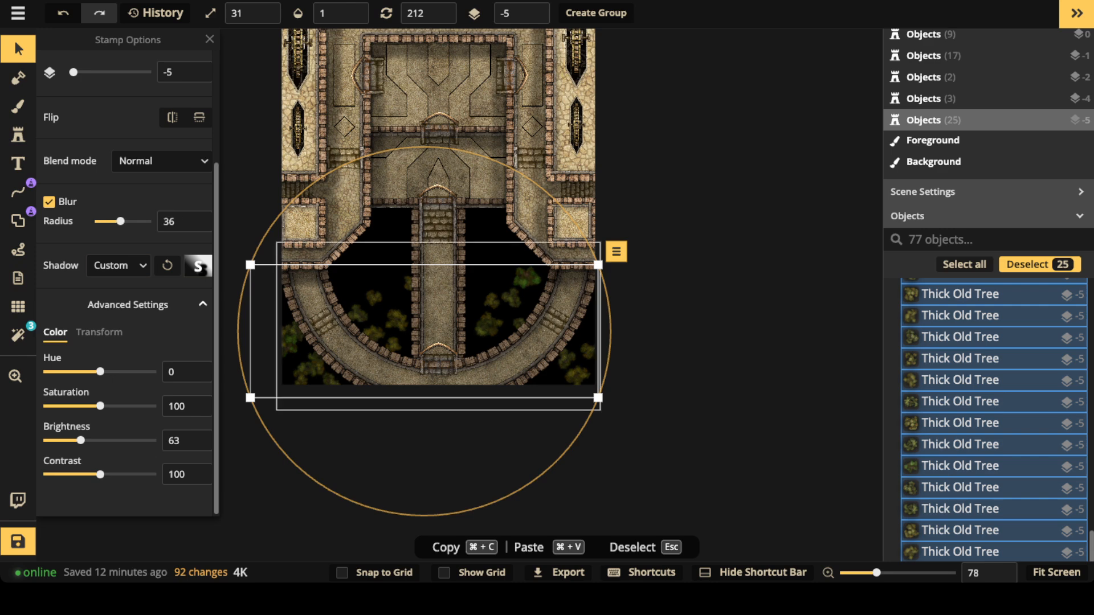
{"action": "left_click_drag", "start_coordinate": [484, 328], "coordinate": [482, 328]}
{"action": "left_click", "coordinate": [395, 321]}
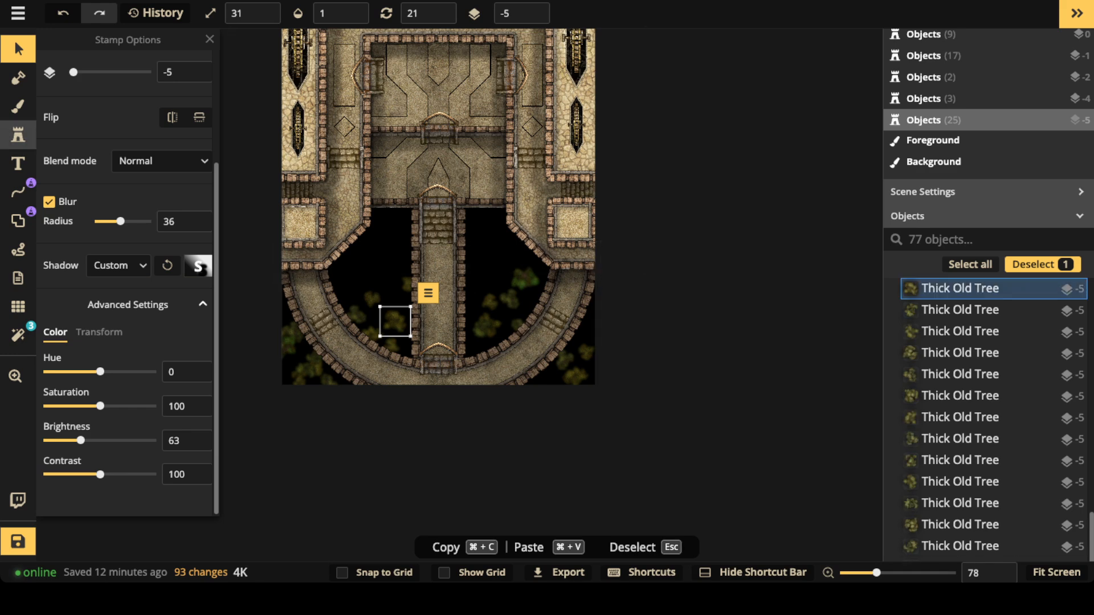
- Switch the brush to the recently used grass texture and reduce its texture scale to 27.55
{"action": "left_click", "coordinate": [18, 107]}
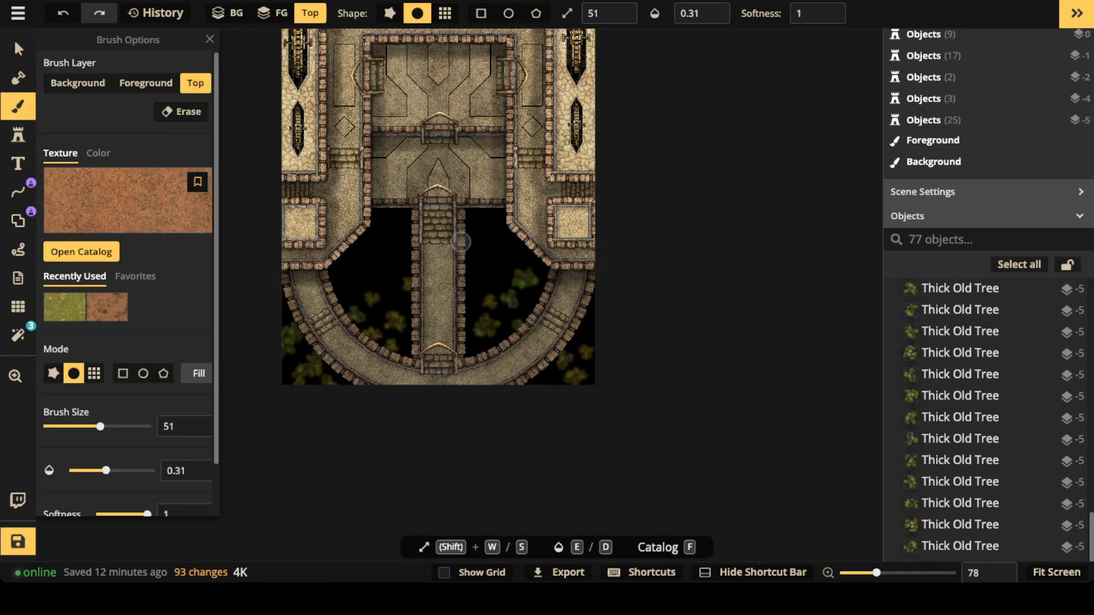
{"action": "scroll", "coordinate": [128, 203], "scroll_direction": "down", "scroll_amount": 2}
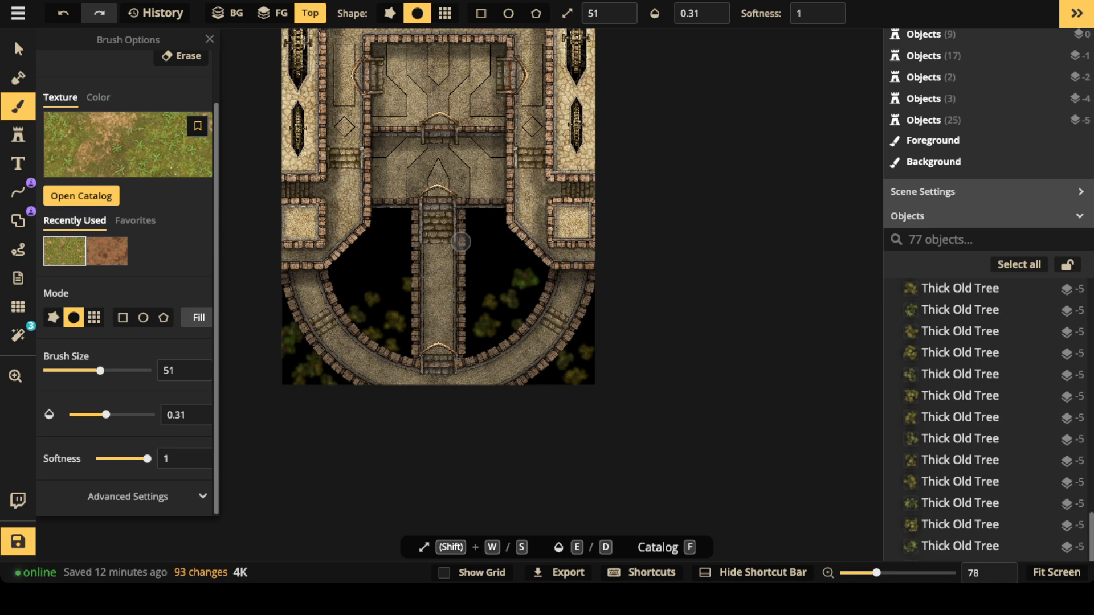
{"action": "left_click", "coordinate": [128, 497]}
{"action": "scroll", "coordinate": [128, 497], "scroll_direction": "down", "scroll_amount": 3}
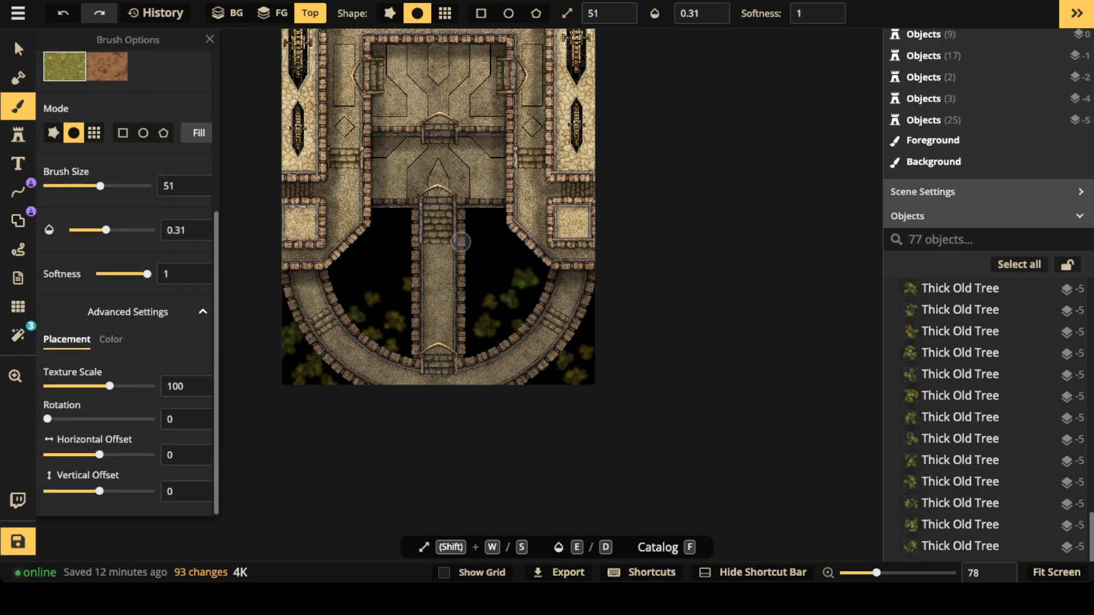
{"action": "left_click_drag", "start_coordinate": [110, 386], "coordinate": [81, 386]}
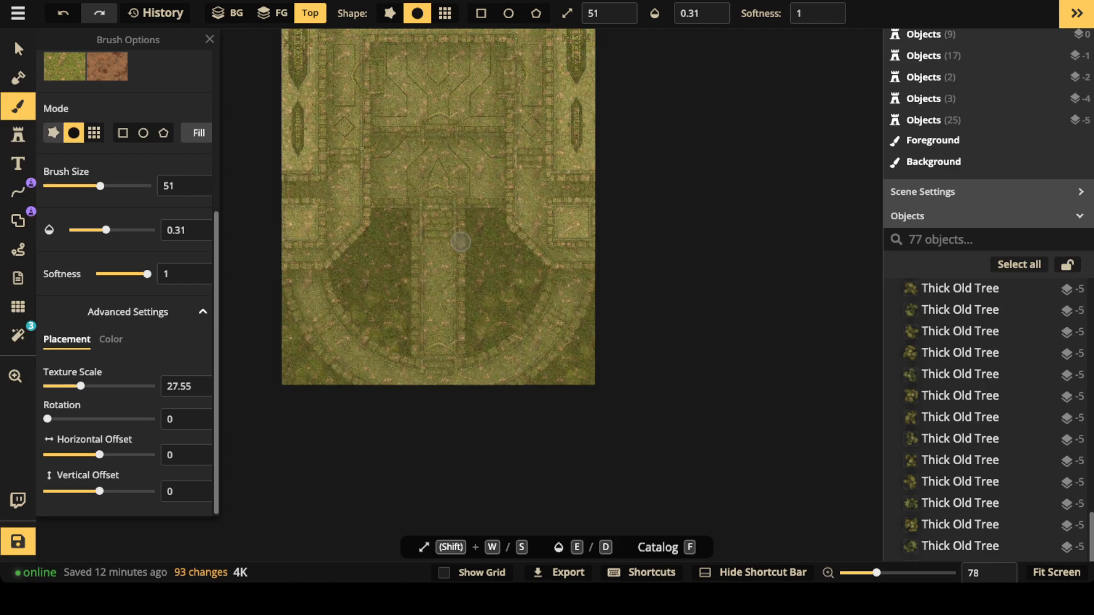
{"action": "scroll", "coordinate": [69, 74], "scroll_direction": "up", "scroll_amount": 5}
{"action": "scroll", "coordinate": [108, 337], "scroll_direction": "down", "scroll_amount": 5}
- Darken the grass texture to brightness 56 and fill the map's Top layer with it at 0.31 opacity
{"action": "left_click", "coordinate": [111, 339]}
{"action": "left_click_drag", "start_coordinate": [100, 455], "coordinate": [80, 455]}
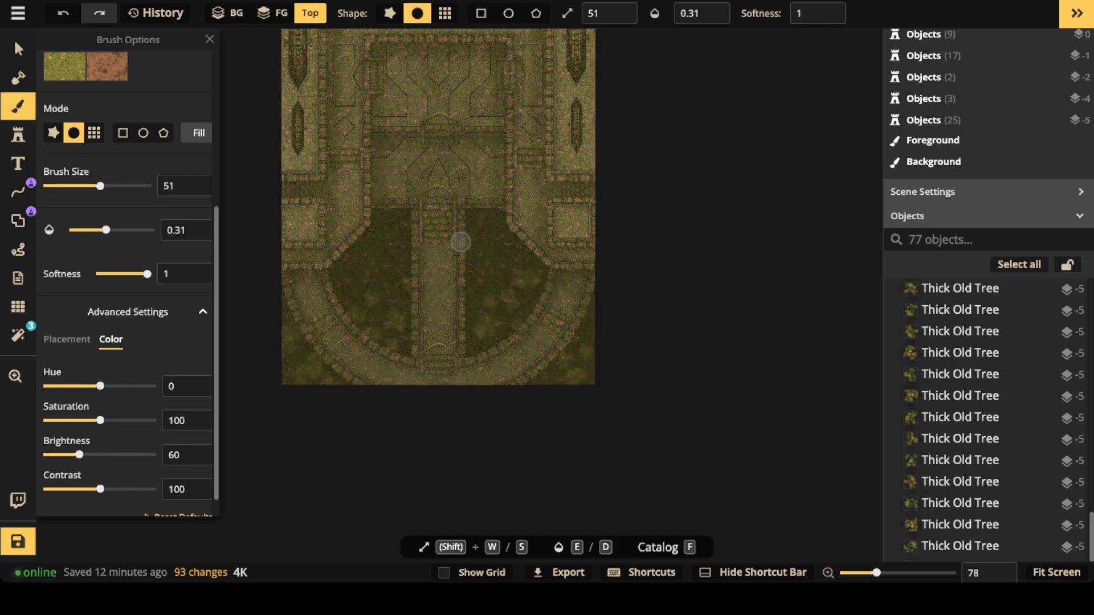
{"action": "left_click", "coordinate": [197, 133]}
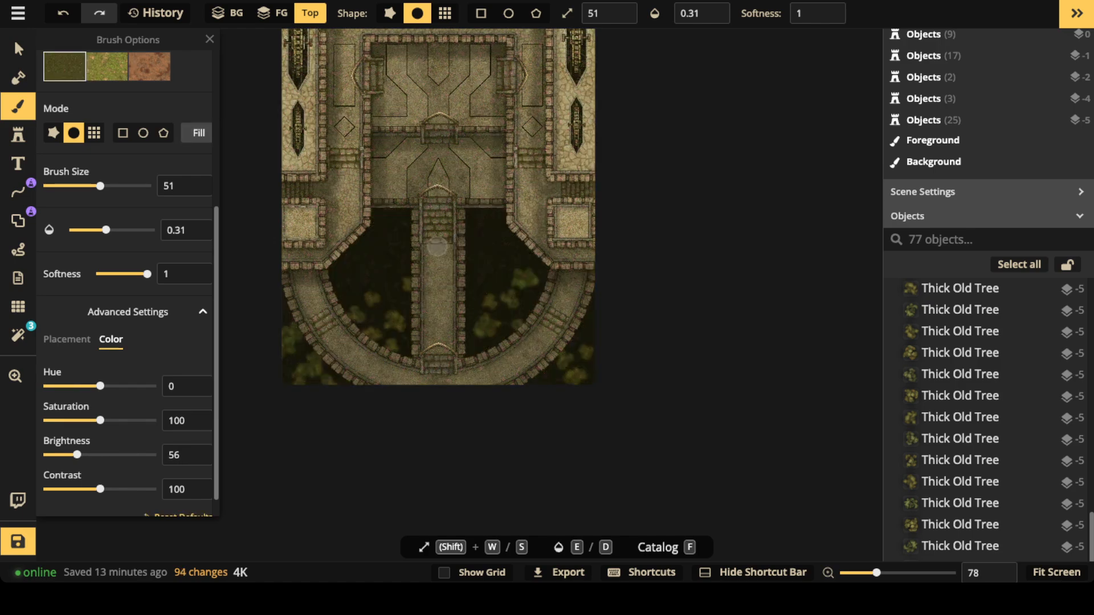
{"action": "scroll", "coordinate": [484, 289], "scroll_direction": "up", "scroll_amount": 2}
{"action": "scroll", "coordinate": [409, 284], "scroll_direction": "up", "scroll_amount": 5}
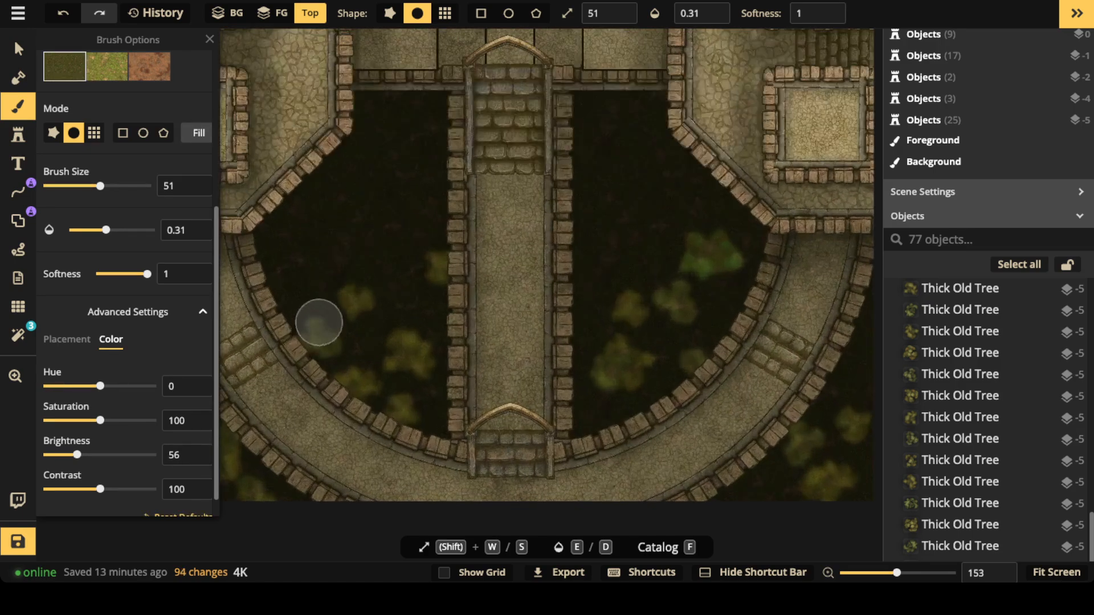
{"action": "scroll", "coordinate": [273, 137], "scroll_direction": "down", "scroll_amount": 2}
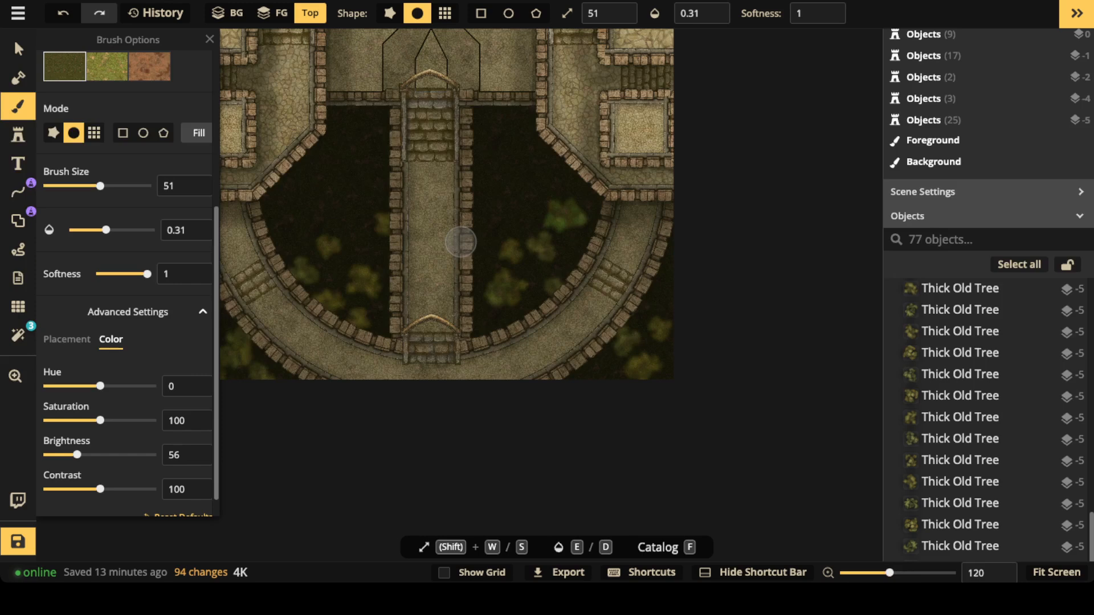
- Set the grass texture's brightness to 64 and fill the Top layer with it once more
{"action": "left_click_drag", "start_coordinate": [77, 454], "coordinate": [80, 455]}
{"action": "left_click", "coordinate": [198, 133]}
{"action": "scroll", "coordinate": [390, 260], "scroll_direction": "down", "scroll_amount": 1}
{"action": "scroll", "coordinate": [342, 233], "scroll_direction": "down", "scroll_amount": 1}
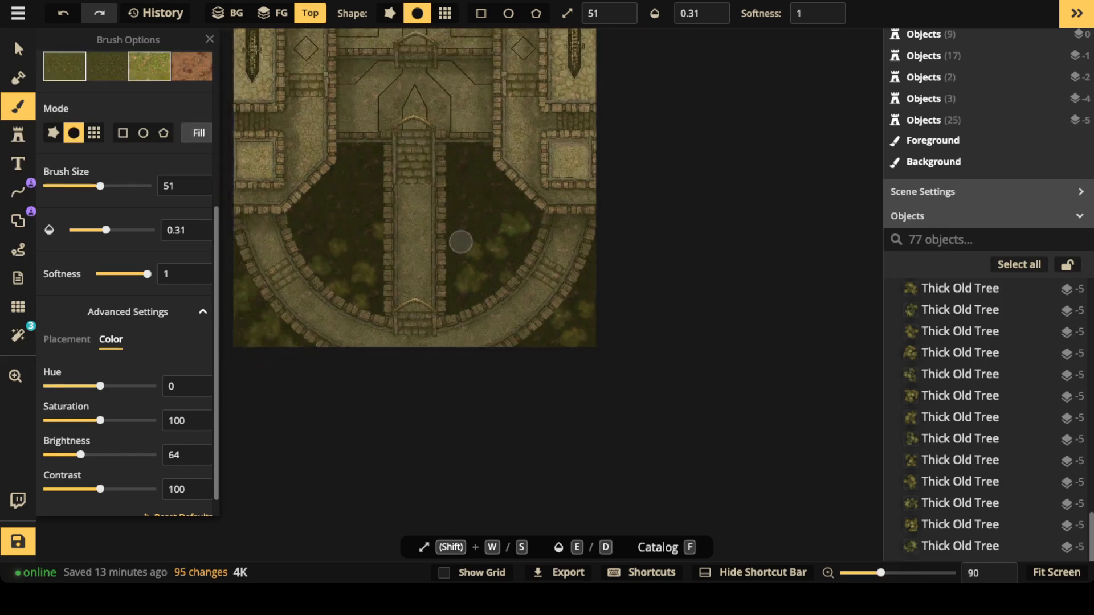
- Undo the latest grass fill over the map and check the lower courtyards with nothing selected
{"action": "left_click", "coordinate": [18, 49]}
{"action": "scroll", "coordinate": [363, 268], "scroll_direction": "down", "scroll_amount": 1}
{"action": "left_click", "coordinate": [363, 270]}
{"action": "scroll", "coordinate": [349, 273], "scroll_direction": "up", "scroll_amount": 2}
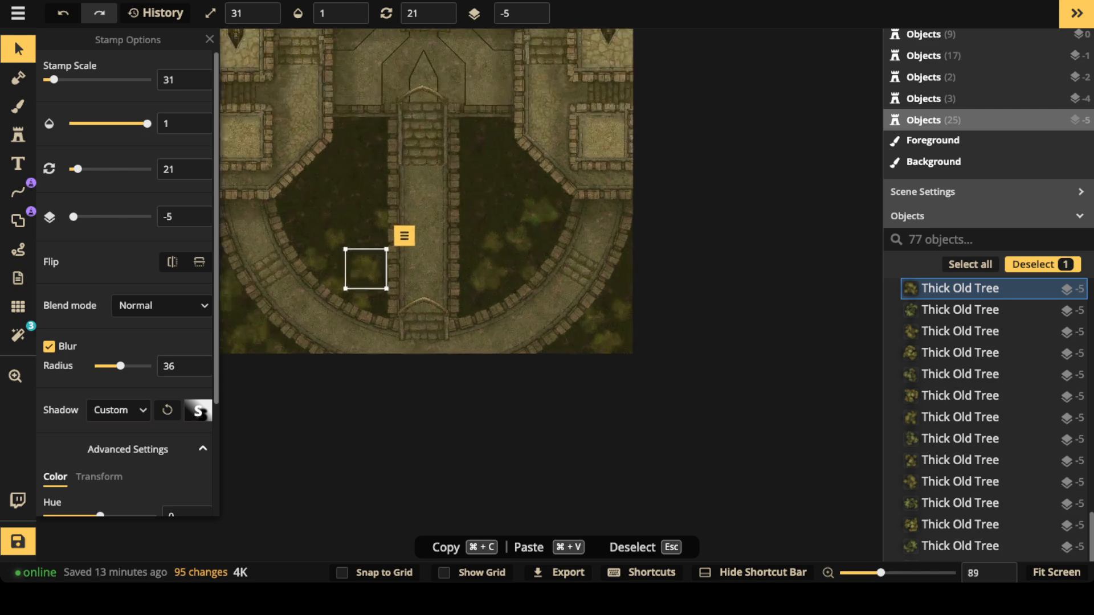
{"action": "scroll", "coordinate": [365, 268], "scroll_direction": "down", "scroll_amount": 2}
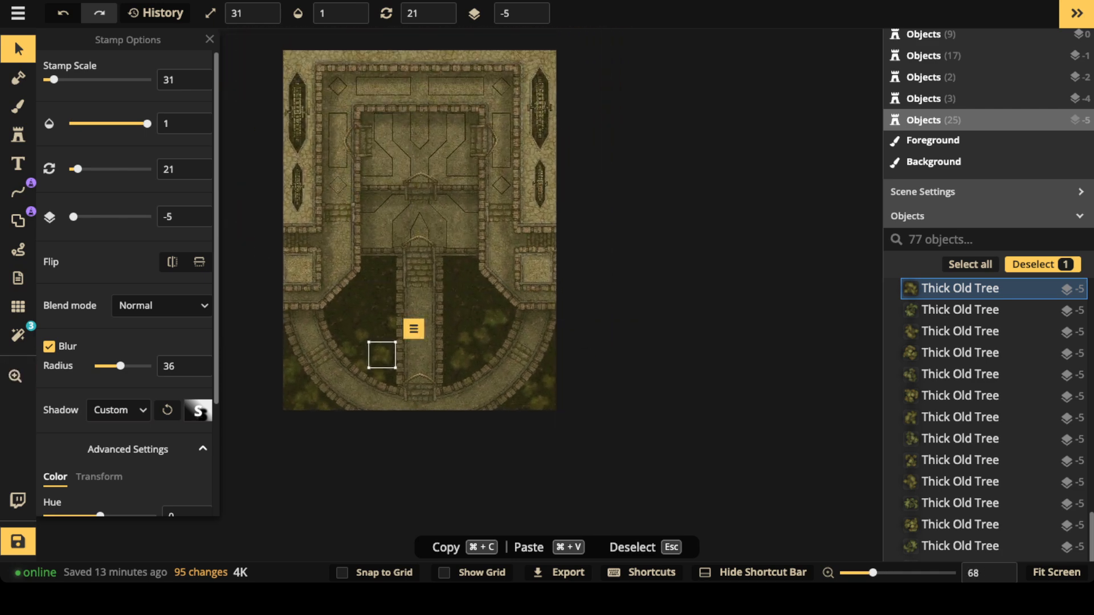
{"action": "left_click", "coordinate": [18, 49]}
{"action": "scroll", "coordinate": [380, 205], "scroll_direction": "down", "scroll_amount": 1}
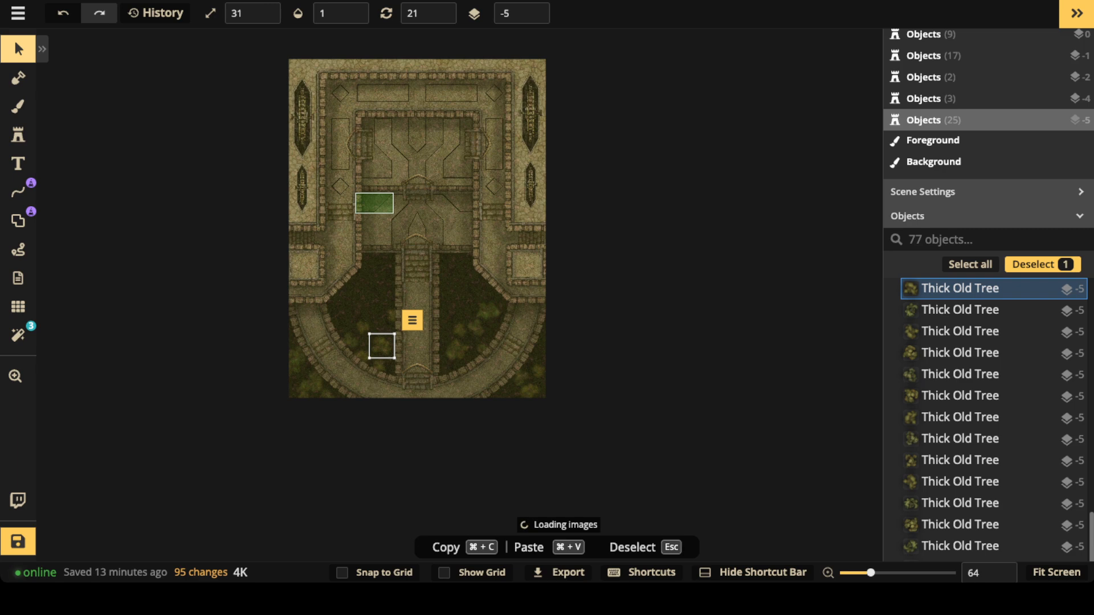
{"action": "key", "text": "super+z"}
{"action": "scroll", "coordinate": [375, 320], "scroll_direction": "down", "scroll_amount": 2}
{"action": "left_click", "coordinate": [375, 321]}
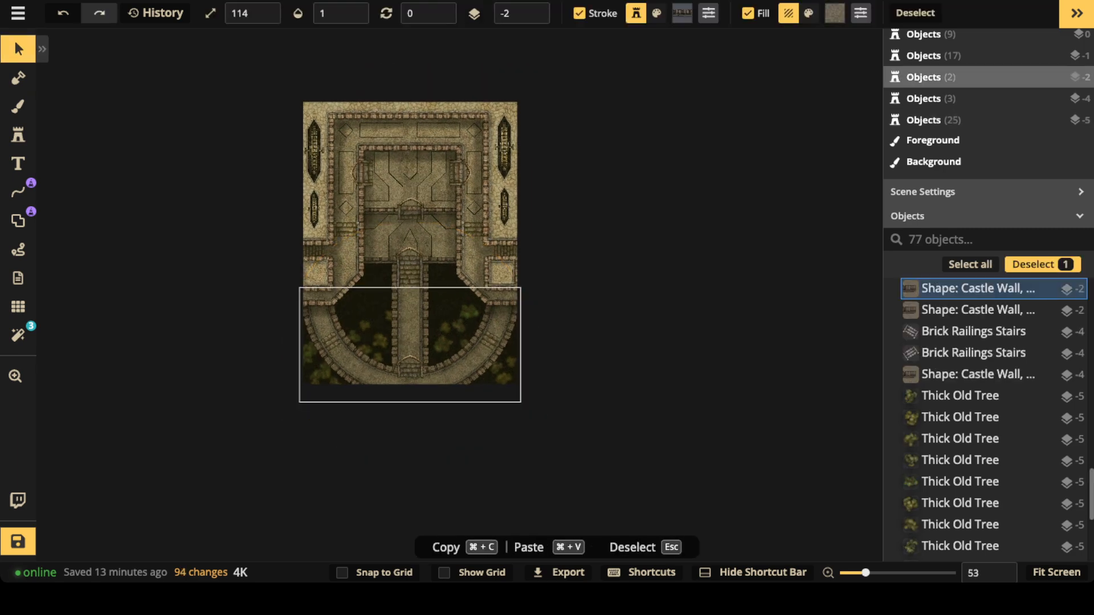
{"action": "key", "text": "Escape"}
{"action": "scroll", "coordinate": [324, 366], "scroll_direction": "up", "scroll_amount": 2}
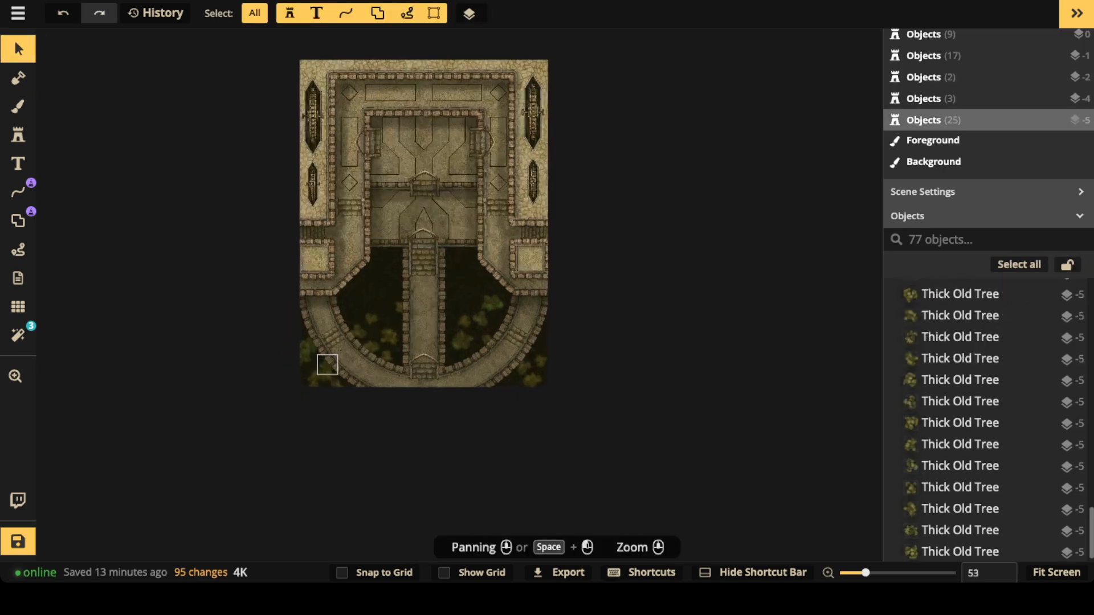
{"action": "scroll", "coordinate": [327, 365], "scroll_direction": "up", "scroll_amount": 4}
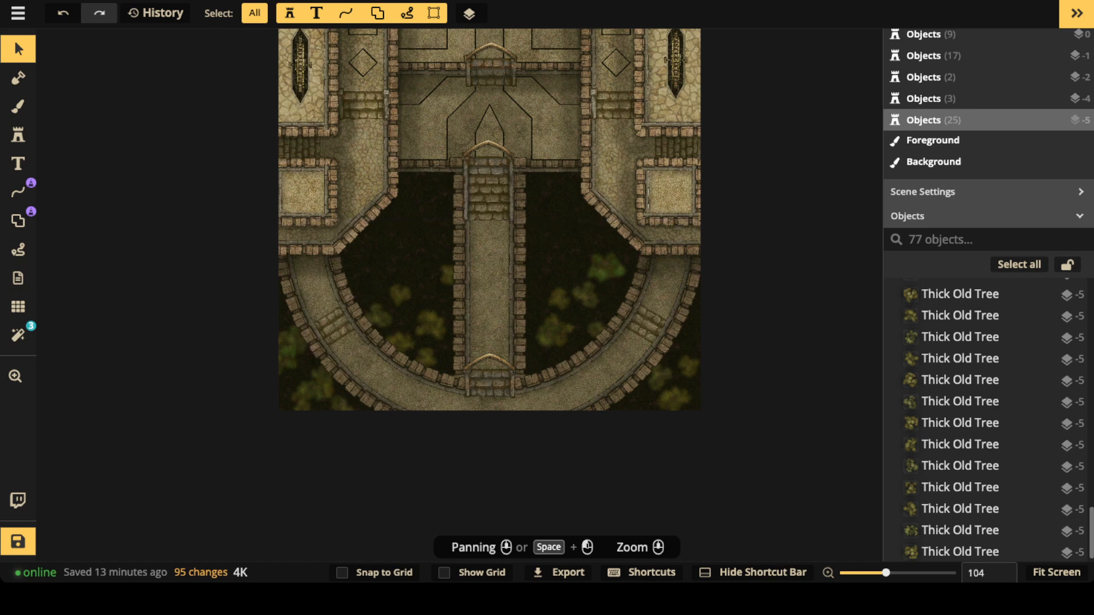
- Undo the remaining grass fill on the Top layer
{"action": "key", "text": "b"}
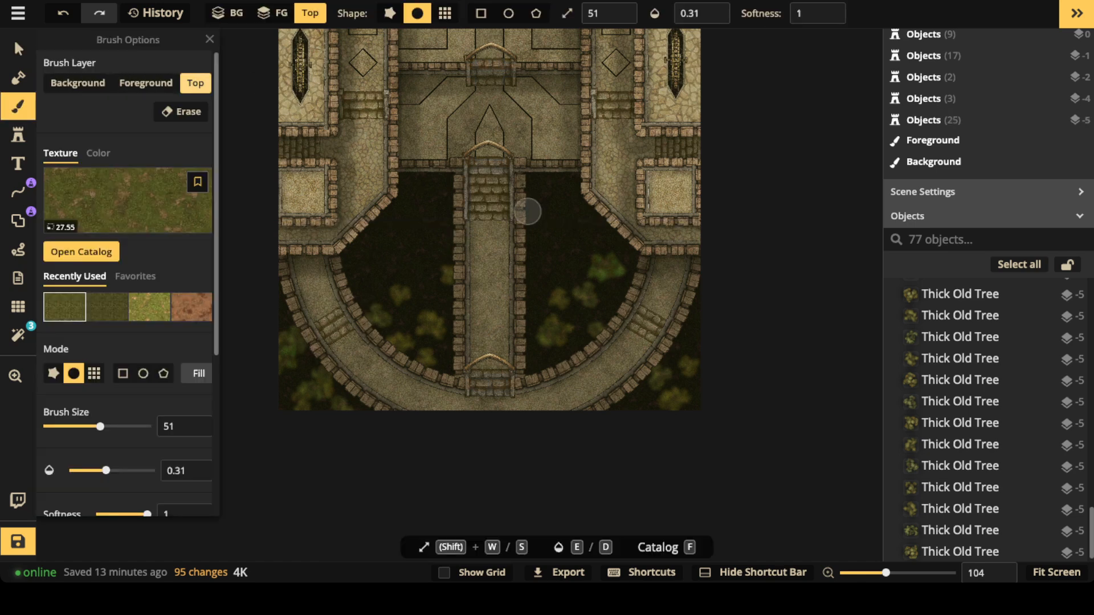
{"action": "key", "text": "super+z"}
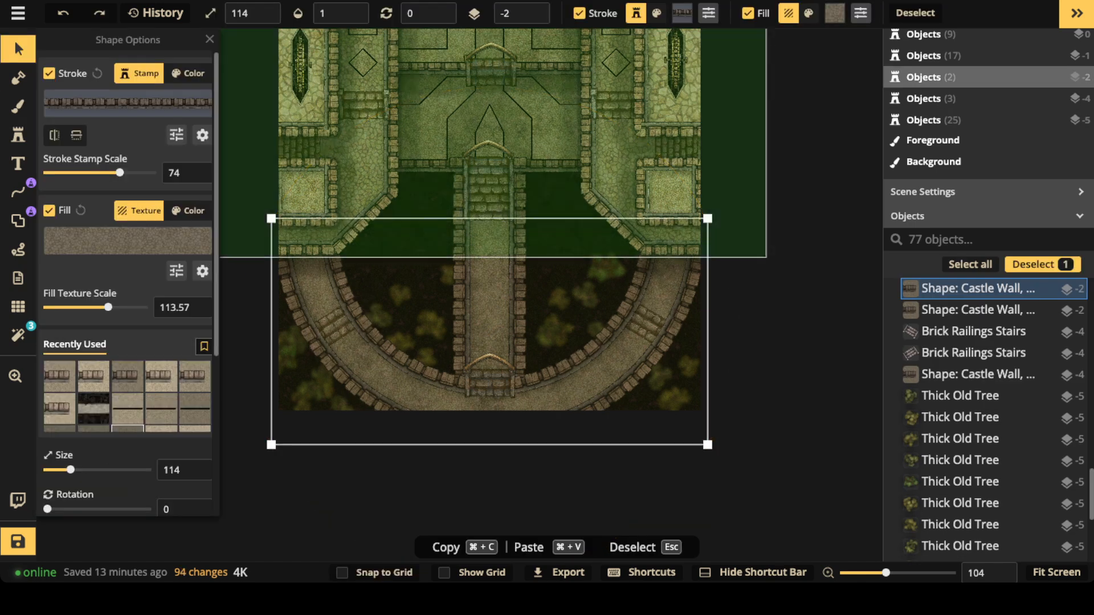
{"action": "key", "text": "super+z"}
- Fill the Background layer with the darkened grass texture at 0.31 opacity
{"action": "key", "text": "b"}
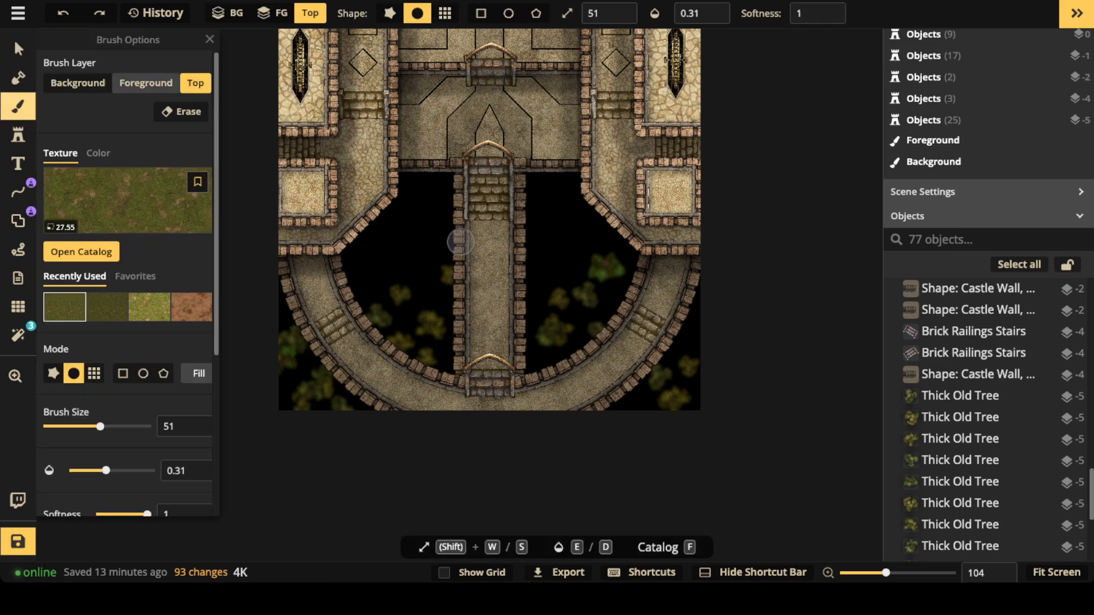
{"action": "left_click", "coordinate": [146, 83]}
{"action": "left_click", "coordinate": [78, 83]}
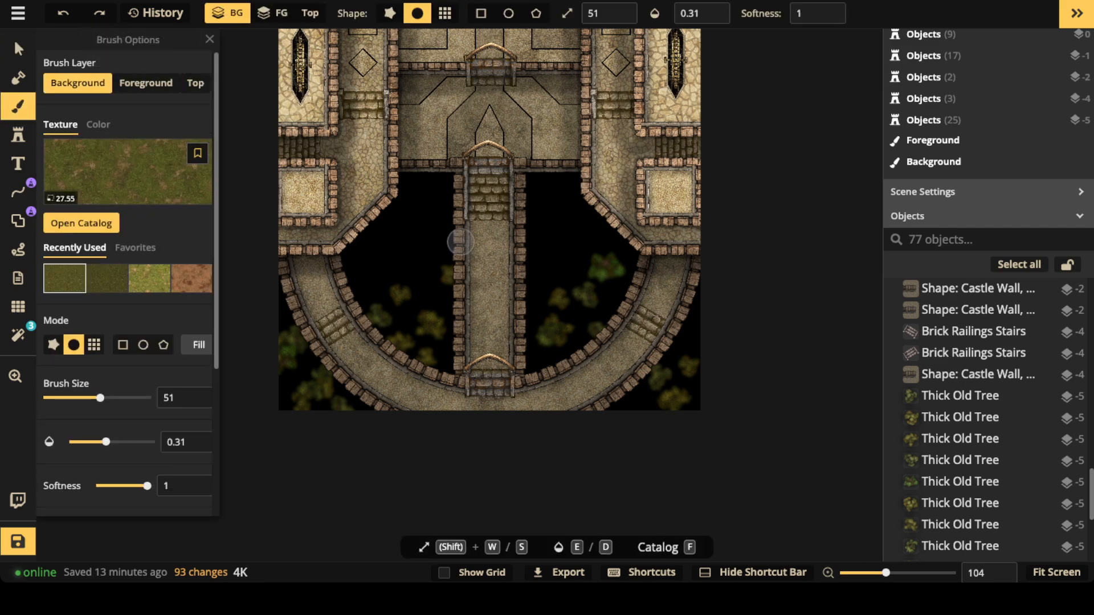
{"action": "left_click", "coordinate": [198, 345]}
{"action": "scroll", "coordinate": [470, 279], "scroll_direction": "down", "scroll_amount": 3}
{"action": "left_click_drag", "start_coordinate": [472, 284], "coordinate": [473, 247]}
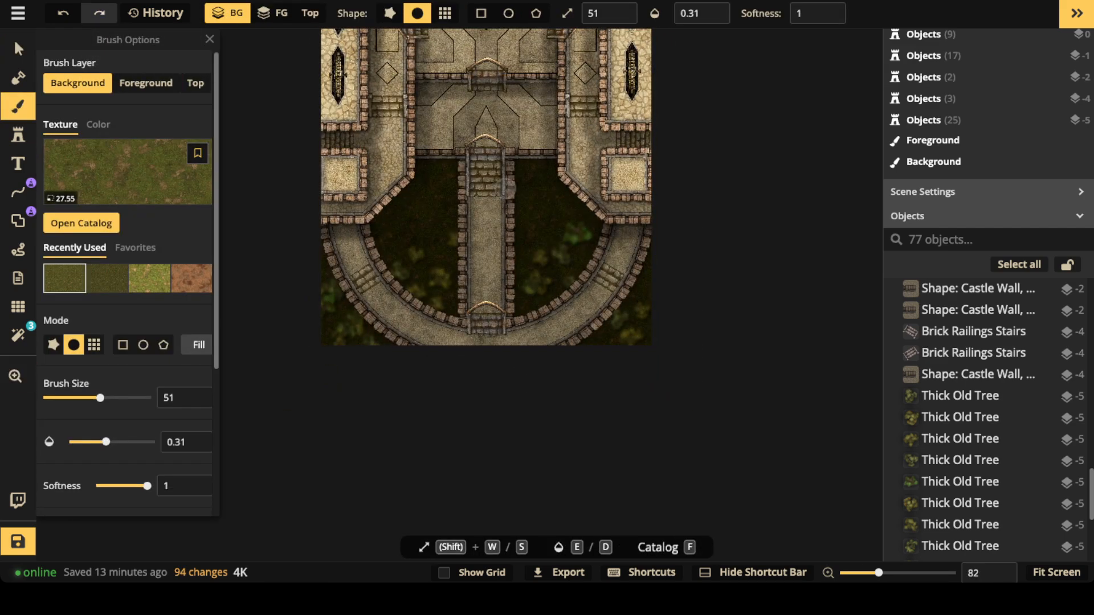
{"action": "left_click_drag", "start_coordinate": [637, 250], "coordinate": [611, 257]}
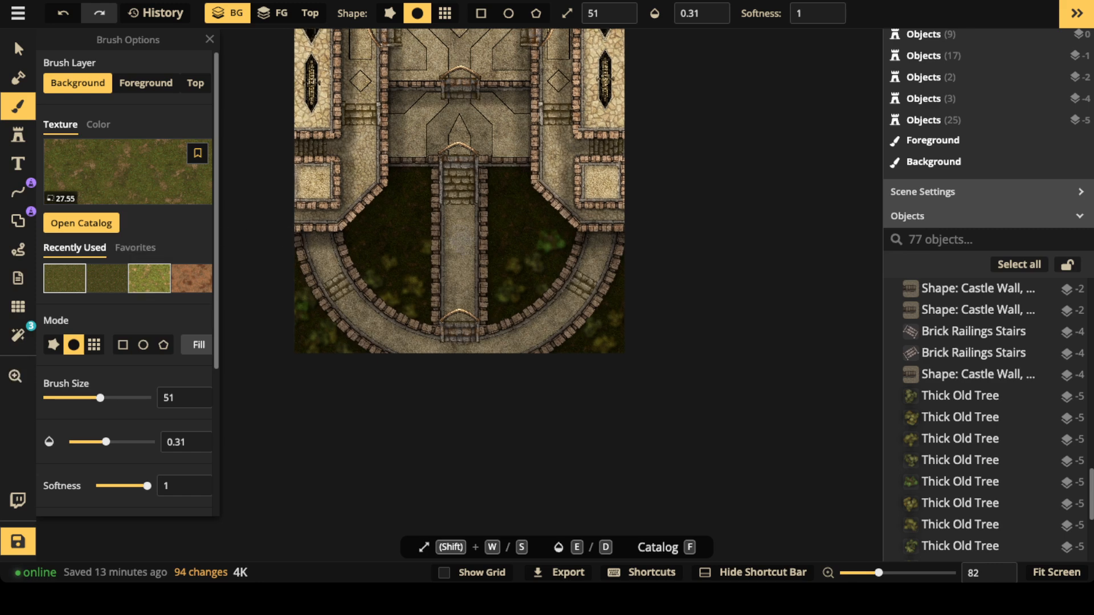
- Raise the grass texture's brightness to 74 and fill the Background layer with it again
{"action": "scroll", "coordinate": [149, 278], "scroll_direction": "down", "scroll_amount": 4}
{"action": "left_click", "coordinate": [111, 340]}
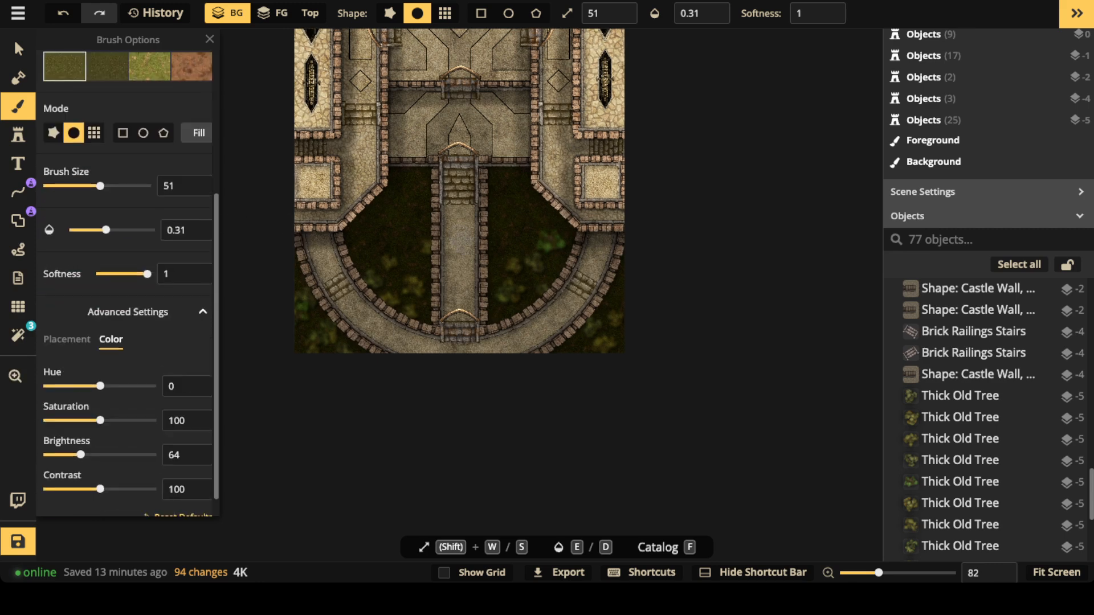
{"action": "left_click_drag", "start_coordinate": [81, 455], "coordinate": [85, 455]}
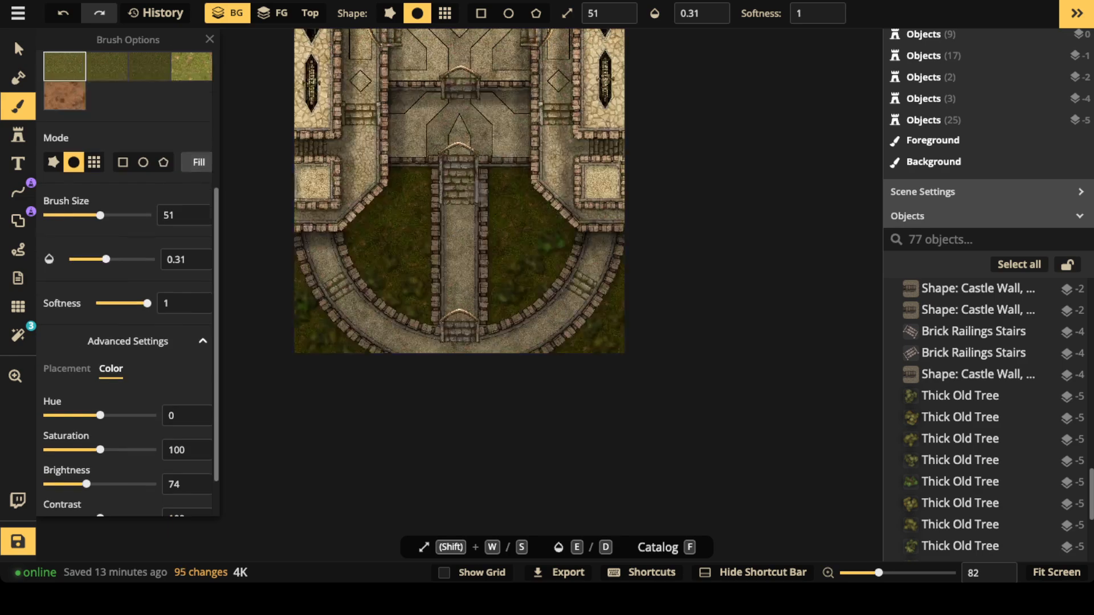
{"action": "scroll", "coordinate": [396, 240], "scroll_direction": "down", "scroll_amount": 2}
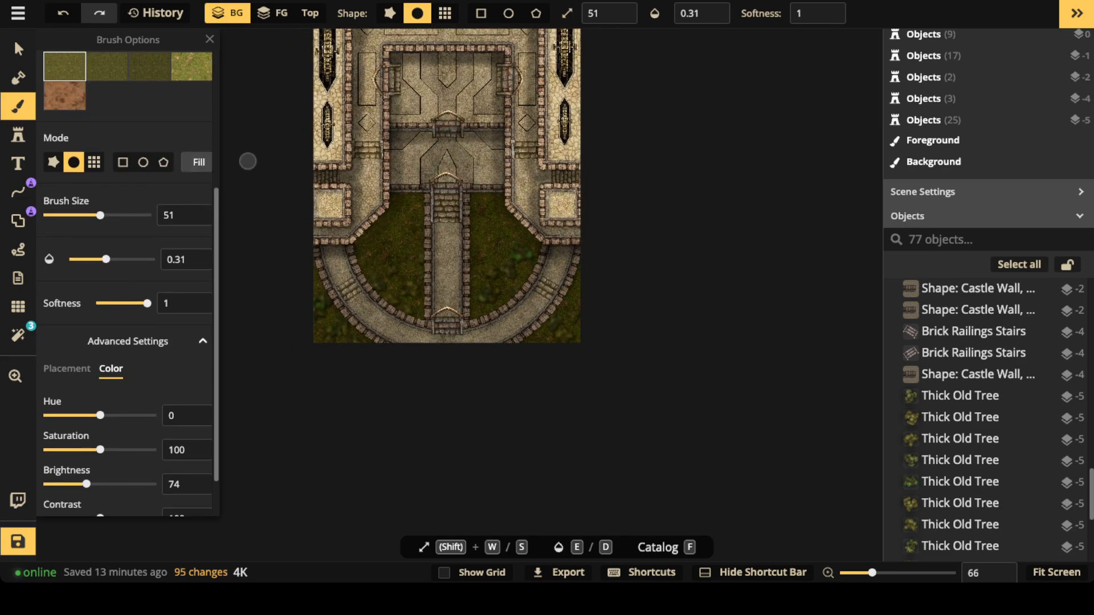
{"action": "left_click", "coordinate": [18, 335]}
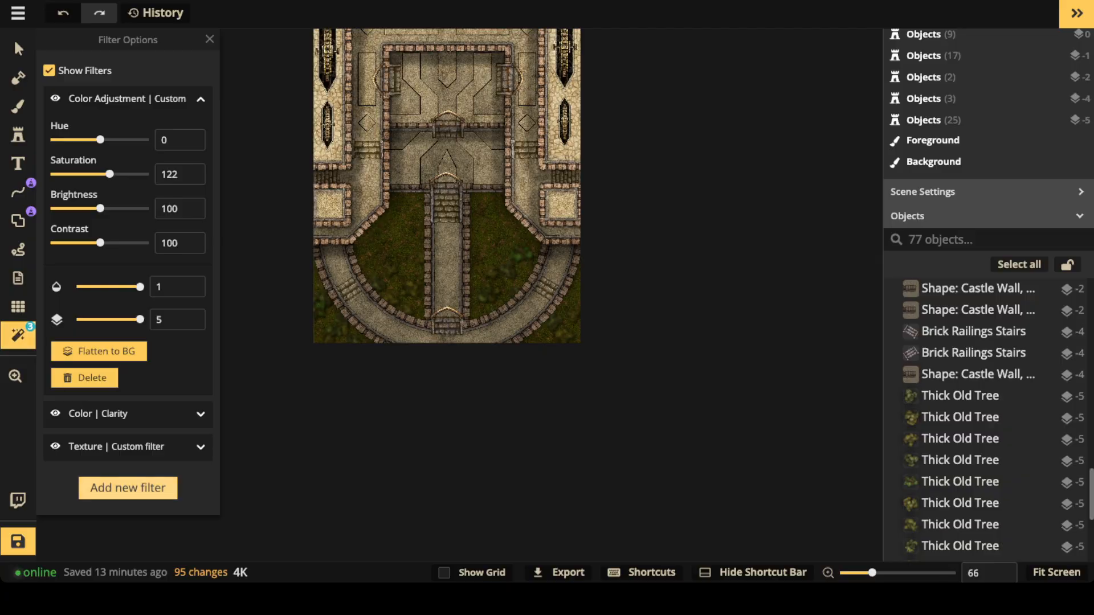
{"action": "left_click", "coordinate": [127, 487]}
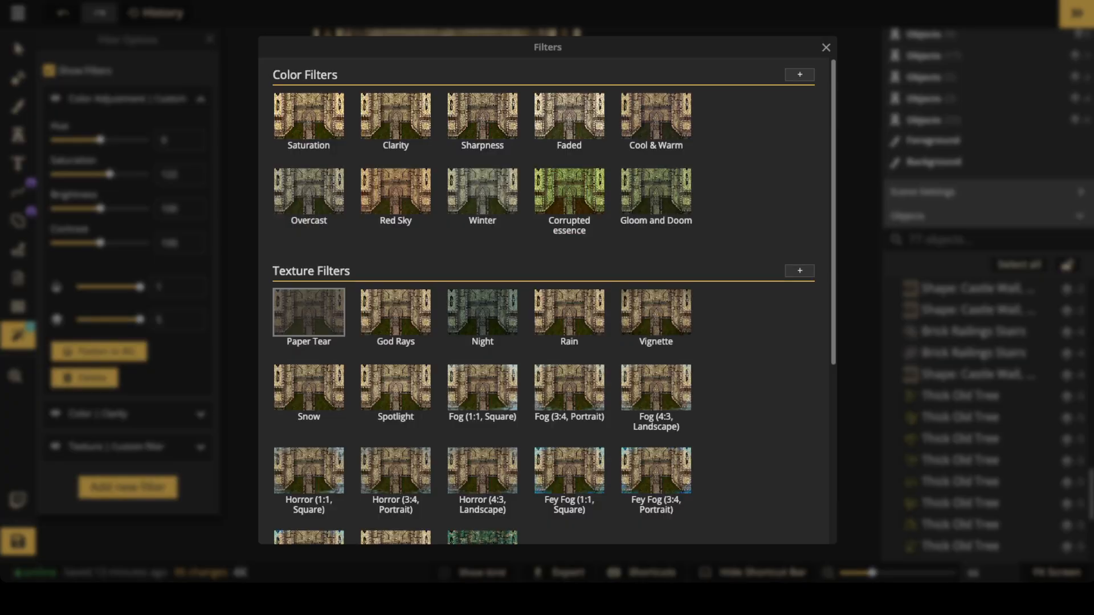
{"action": "left_click", "coordinate": [309, 312]}
- Set the fill layer offset of the curved castle wall walkway at the map's lower end to -3 and deselect it
{"action": "left_click", "coordinate": [13, 39]}
{"action": "left_click", "coordinate": [343, 274]}
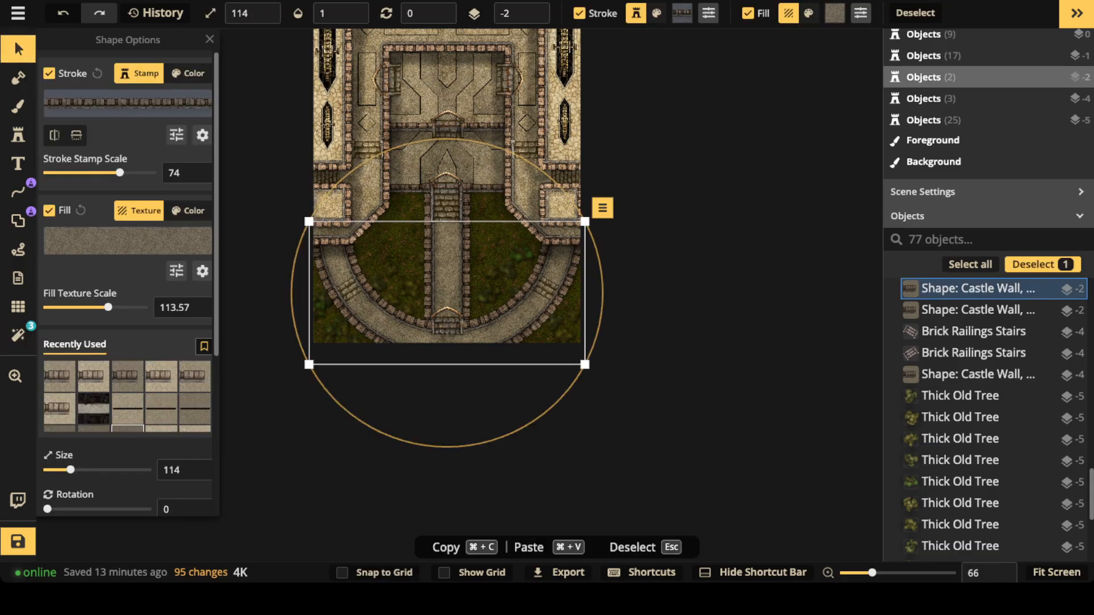
{"action": "left_click", "coordinate": [202, 271]}
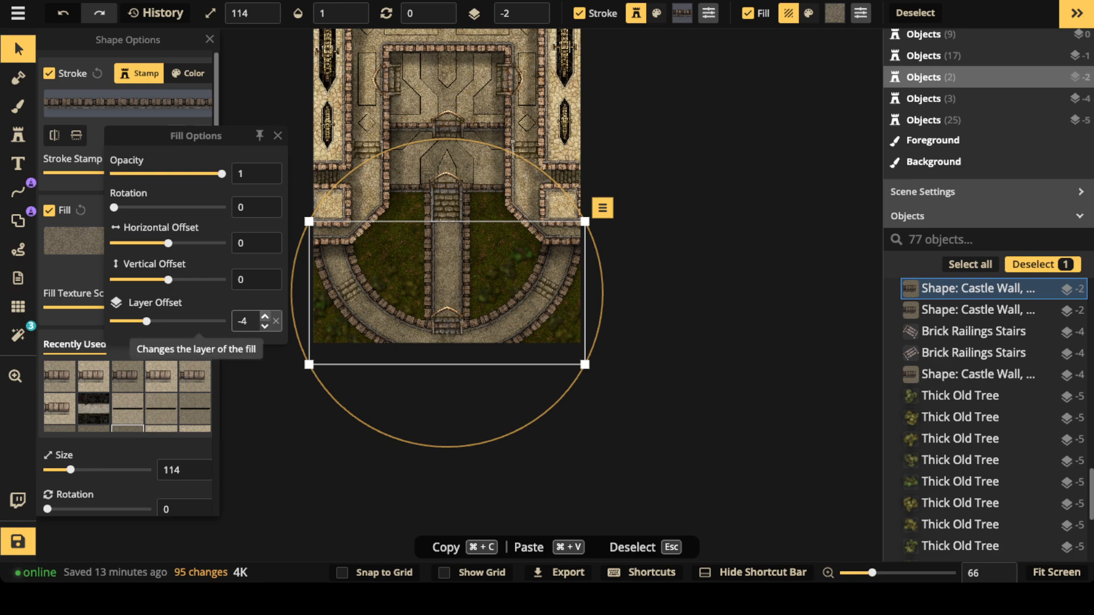
{"action": "left_click", "coordinate": [275, 318]}
{"action": "scroll", "coordinate": [417, 302], "scroll_direction": "up", "scroll_amount": 3}
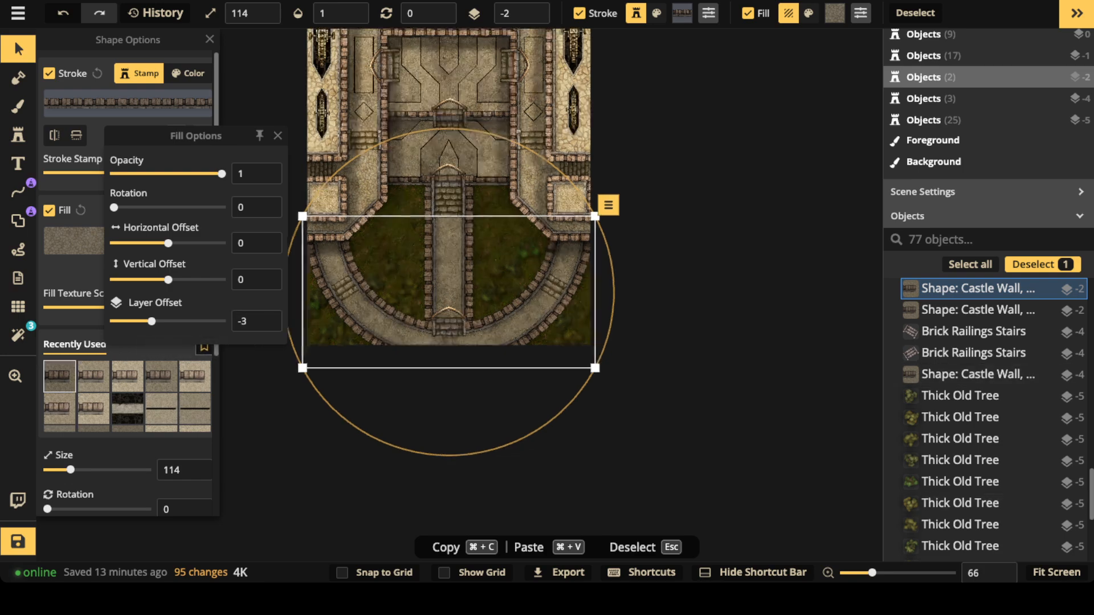
{"action": "left_click", "coordinate": [417, 297]}
{"action": "scroll", "coordinate": [376, 255], "scroll_direction": "down", "scroll_amount": 3}
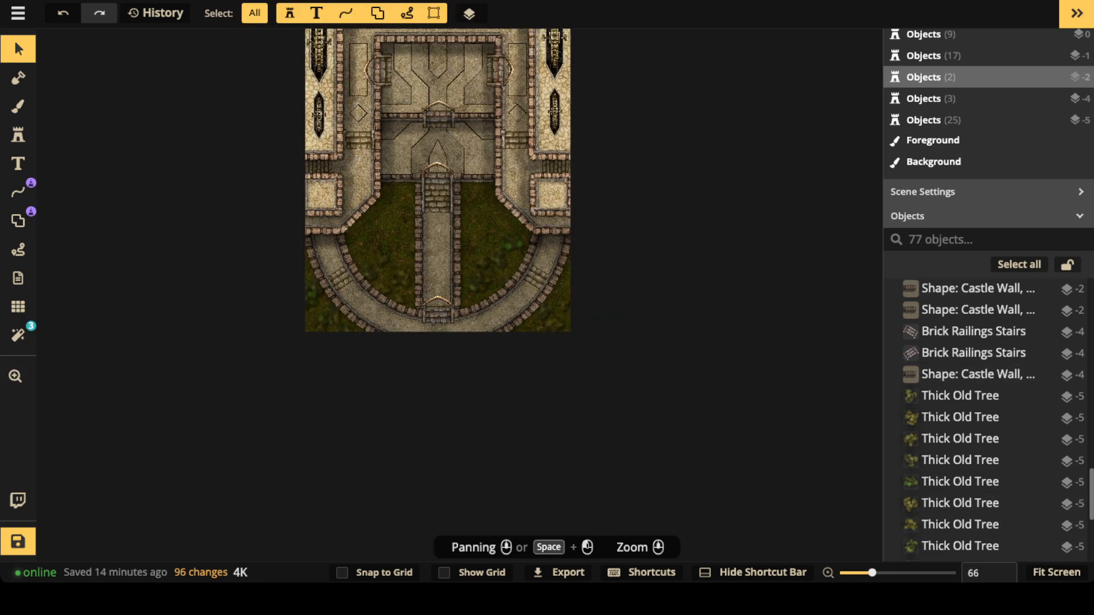
- Add a Blur filter to the map and lower its layer to -5
{"action": "left_click", "coordinate": [18, 335]}
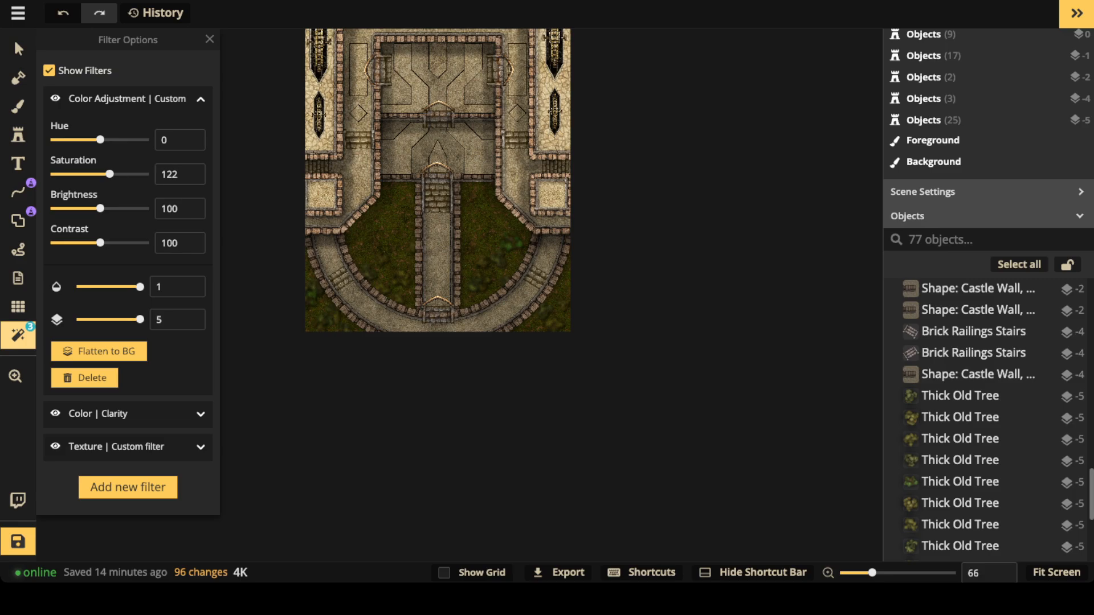
{"action": "left_click", "coordinate": [127, 487]}
{"action": "scroll", "coordinate": [396, 399], "scroll_direction": "down", "scroll_amount": 5}
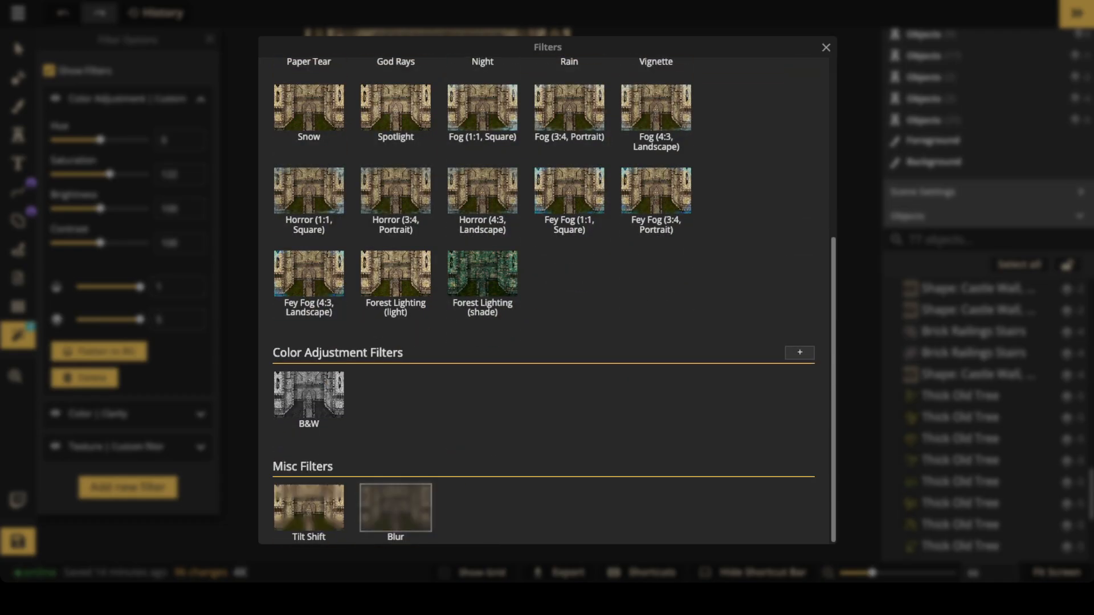
{"action": "left_click", "coordinate": [396, 507]}
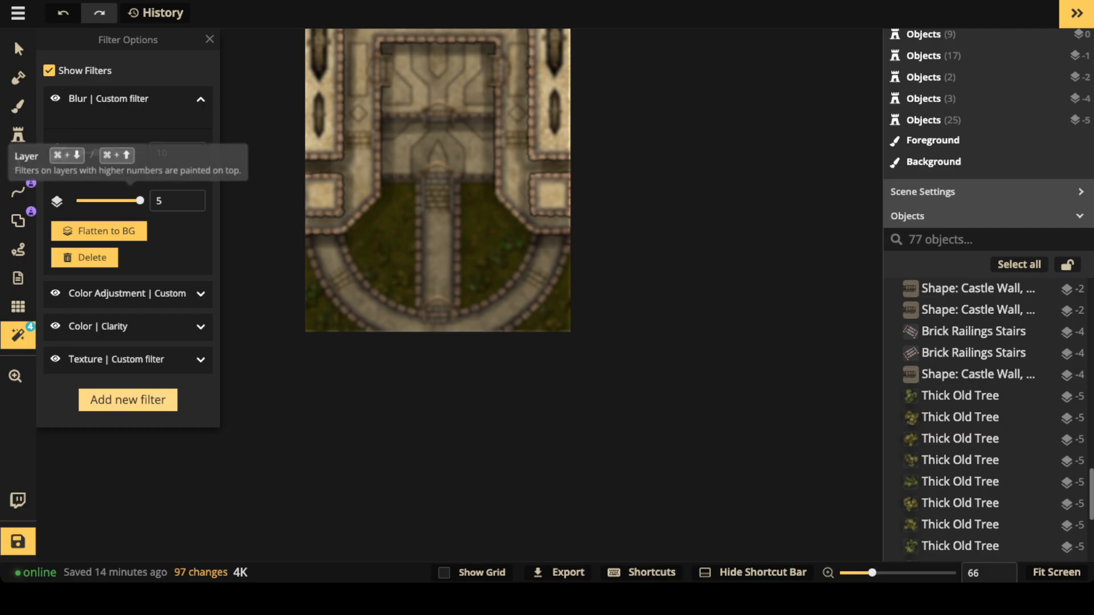
{"action": "left_click_drag", "start_coordinate": [140, 201], "coordinate": [80, 201]}
{"action": "scroll", "coordinate": [461, 268], "scroll_direction": "up", "scroll_amount": 2}
{"action": "scroll", "coordinate": [352, 286], "scroll_direction": "up", "scroll_amount": 4}
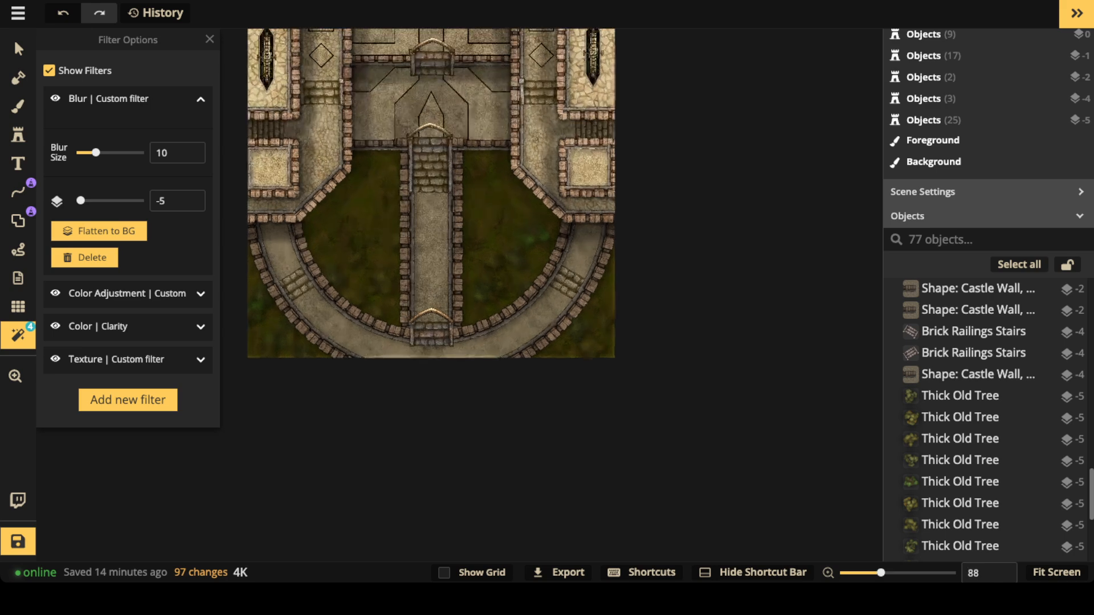
{"action": "scroll", "coordinate": [428, 172], "scroll_direction": "up", "scroll_amount": 1}
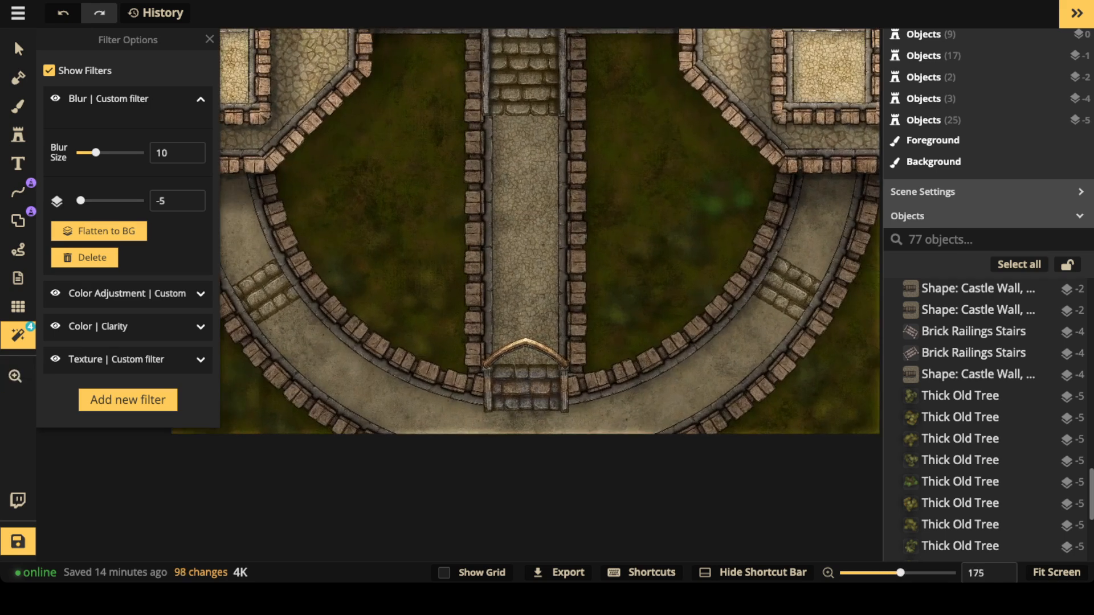
- Place five randomly rotated Log stamps on the lower grass, four west of the central walkway and one east of it
{"action": "left_click", "coordinate": [18, 135]}
{"action": "left_click", "coordinate": [86, 101]}
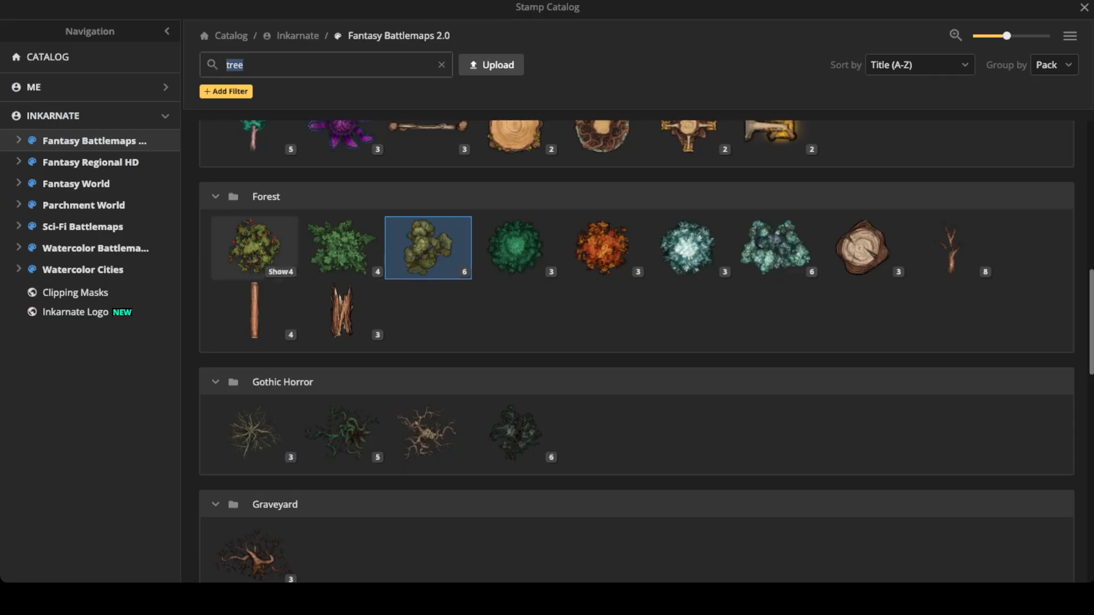
{"action": "left_click", "coordinate": [255, 311]}
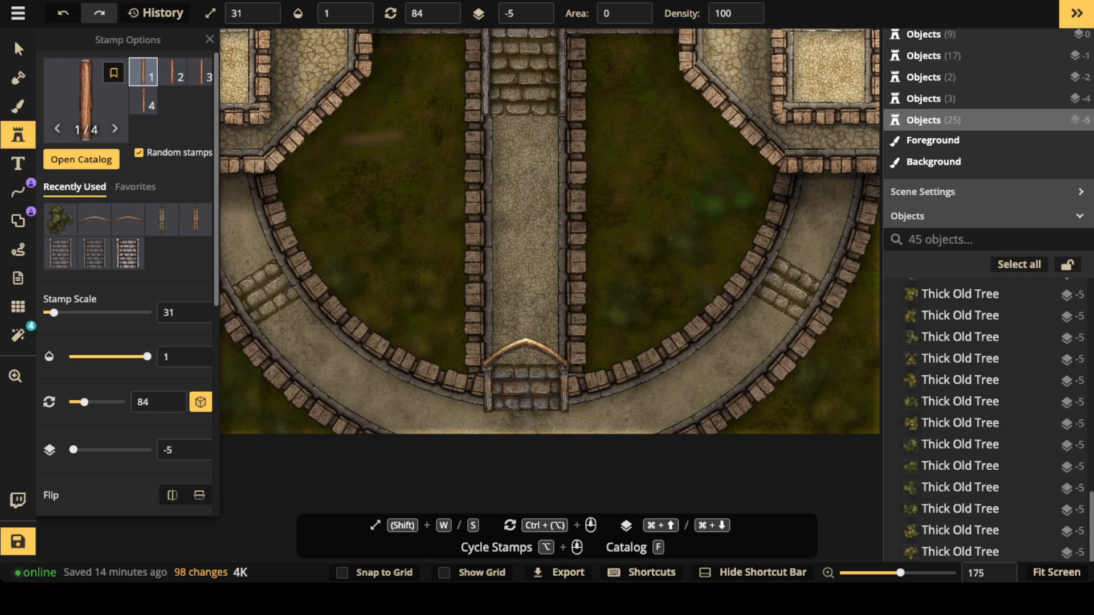
{"action": "left_click", "coordinate": [376, 138]}
{"action": "left_click", "coordinate": [410, 168]}
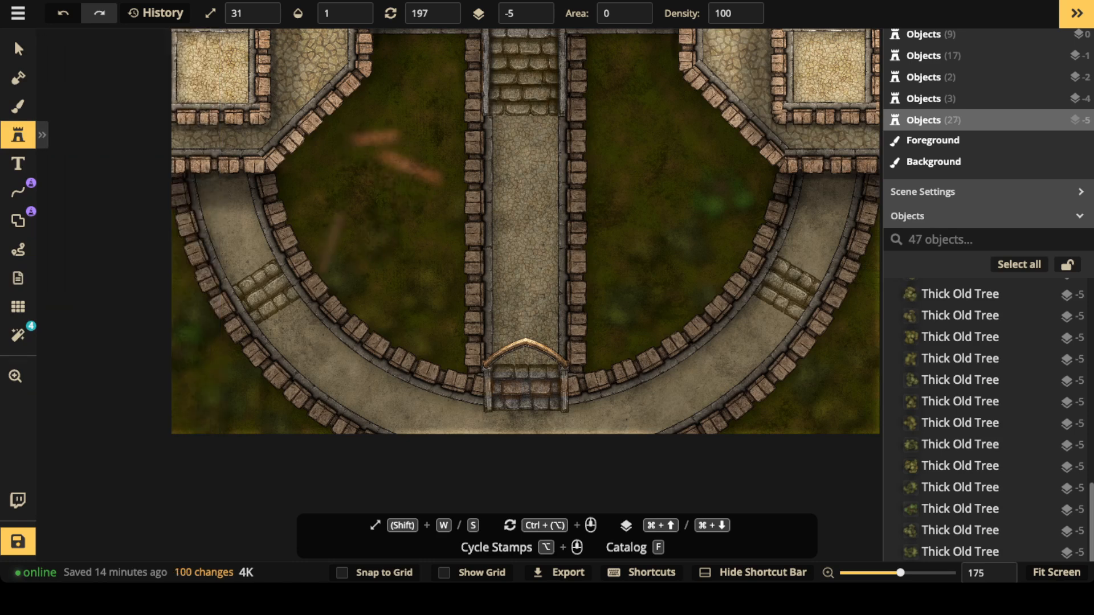
{"action": "scroll", "coordinate": [364, 268], "scroll_direction": "up", "scroll_amount": 3}
{"action": "left_click", "coordinate": [413, 264]}
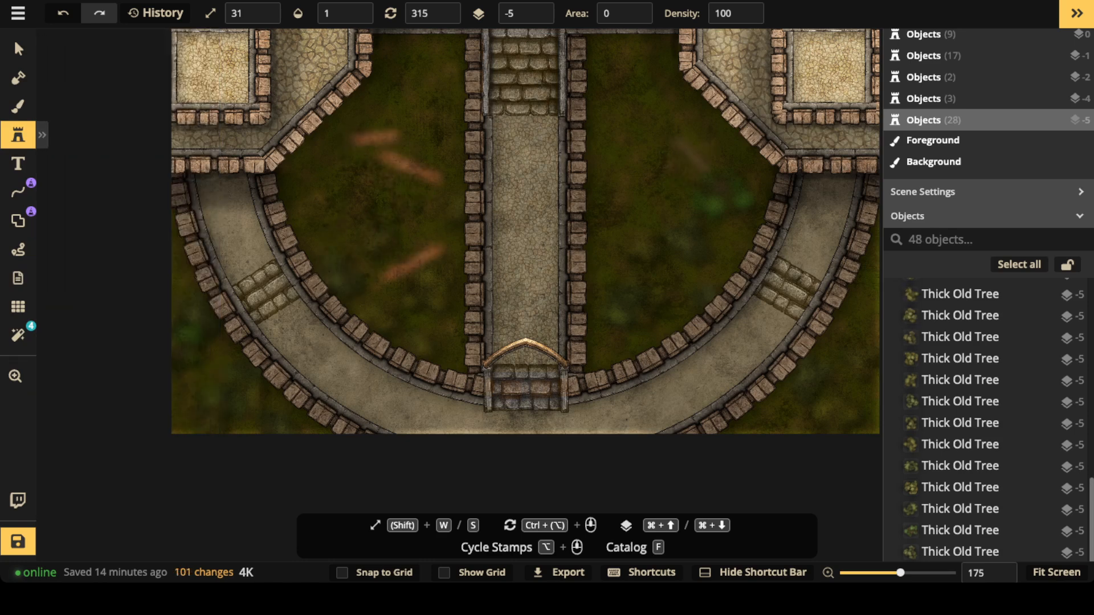
{"action": "left_click", "coordinate": [695, 152]}
{"action": "left_click", "coordinate": [406, 79]}
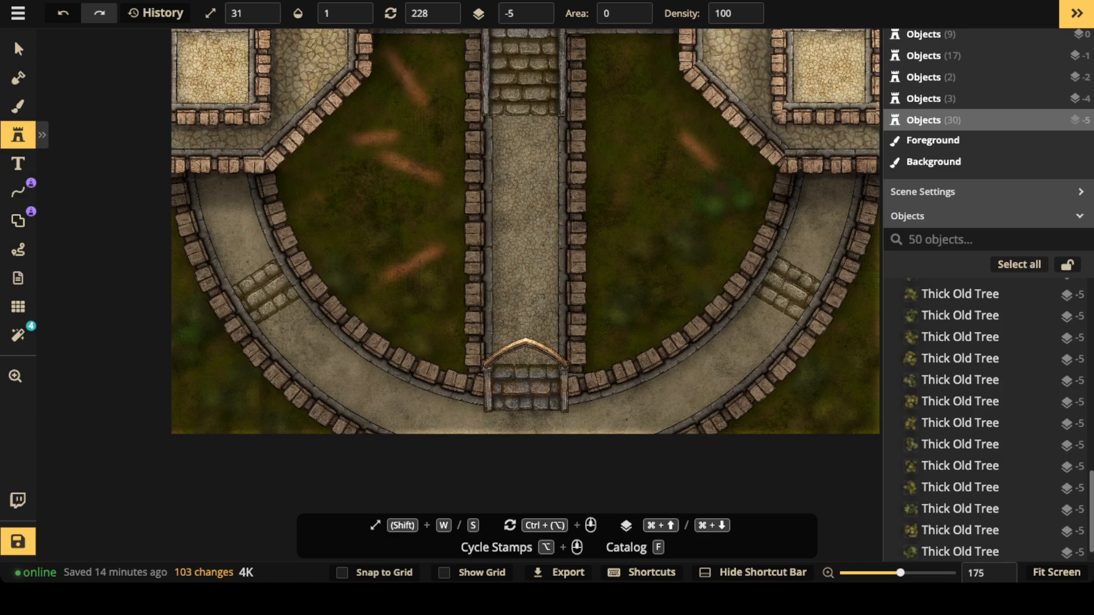
- Lower the brightness of all five logs on the lower grass to 66 and deselect them
{"action": "left_click", "coordinate": [19, 49]}
{"action": "scroll", "coordinate": [360, 120], "scroll_direction": "down", "scroll_amount": 3}
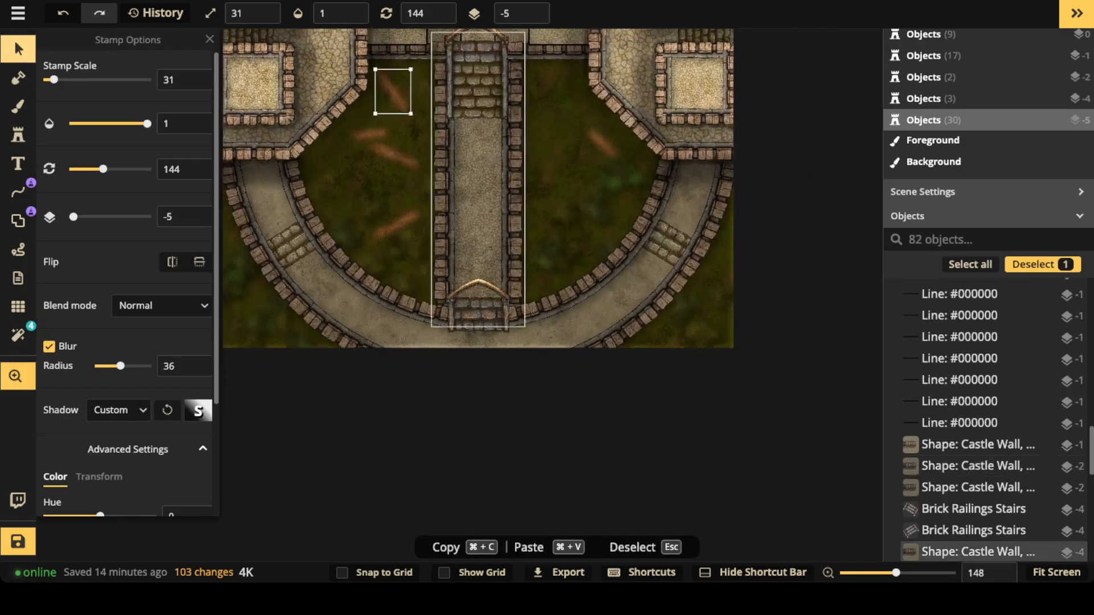
{"action": "left_click_drag", "start_coordinate": [365, 117], "coordinate": [408, 308]}
{"action": "left_click", "coordinate": [356, 195]}
{"action": "left_click", "coordinate": [366, 192]}
{"action": "scroll", "coordinate": [370, 197], "scroll_direction": "down", "scroll_amount": 1}
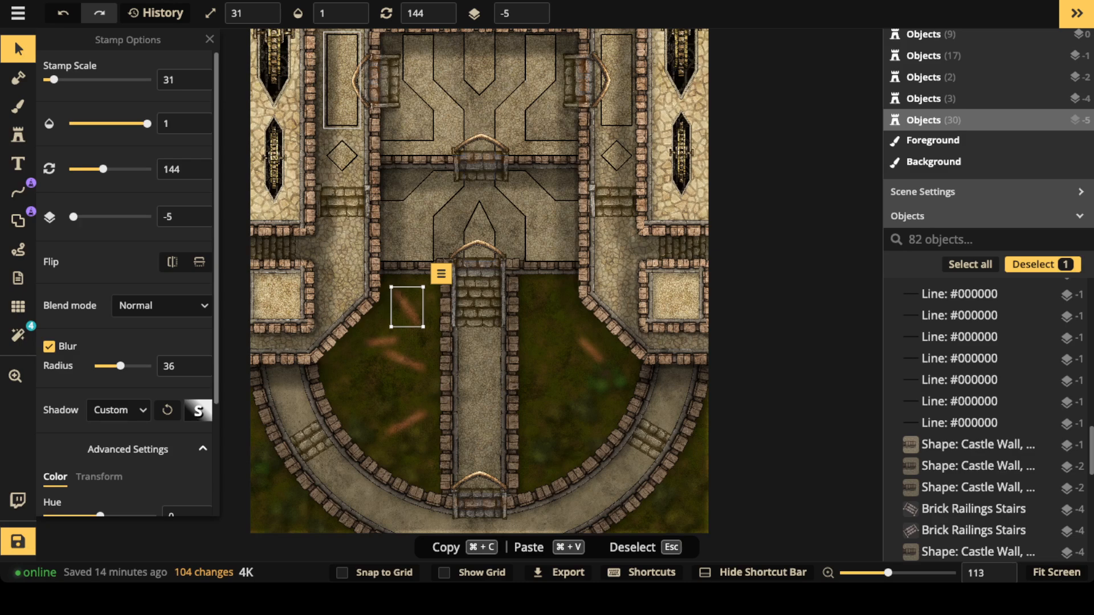
{"action": "left_click", "coordinate": [383, 342], "text": "shift"}
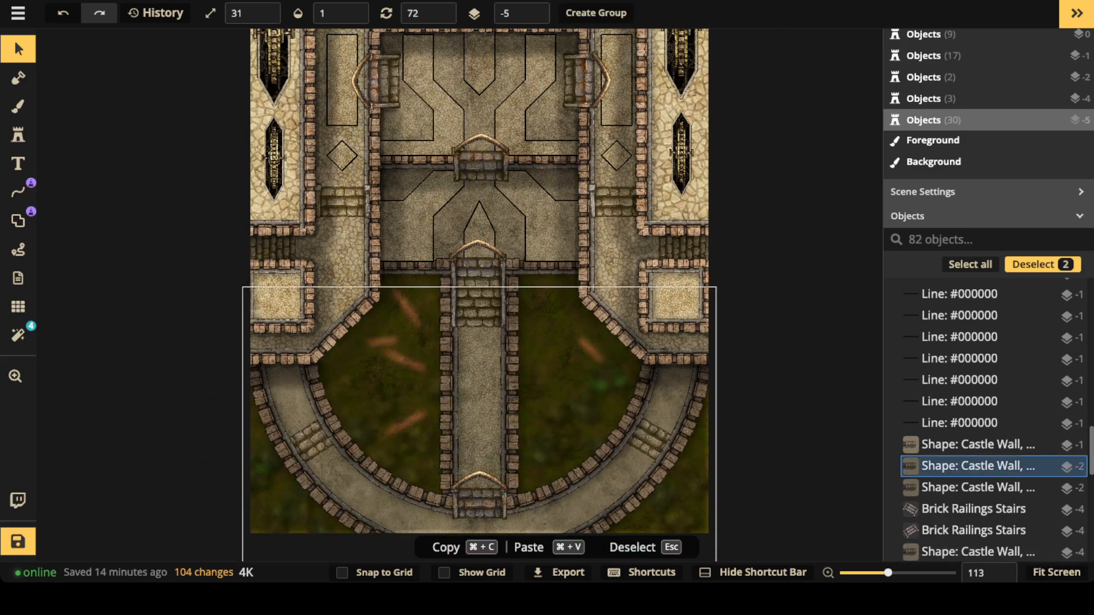
{"action": "left_click", "coordinate": [383, 342]}
{"action": "left_click", "coordinate": [407, 308], "text": "shift"}
{"action": "left_click", "coordinate": [405, 361], "text": "shift"}
{"action": "left_click", "coordinate": [406, 423], "text": "shift"}
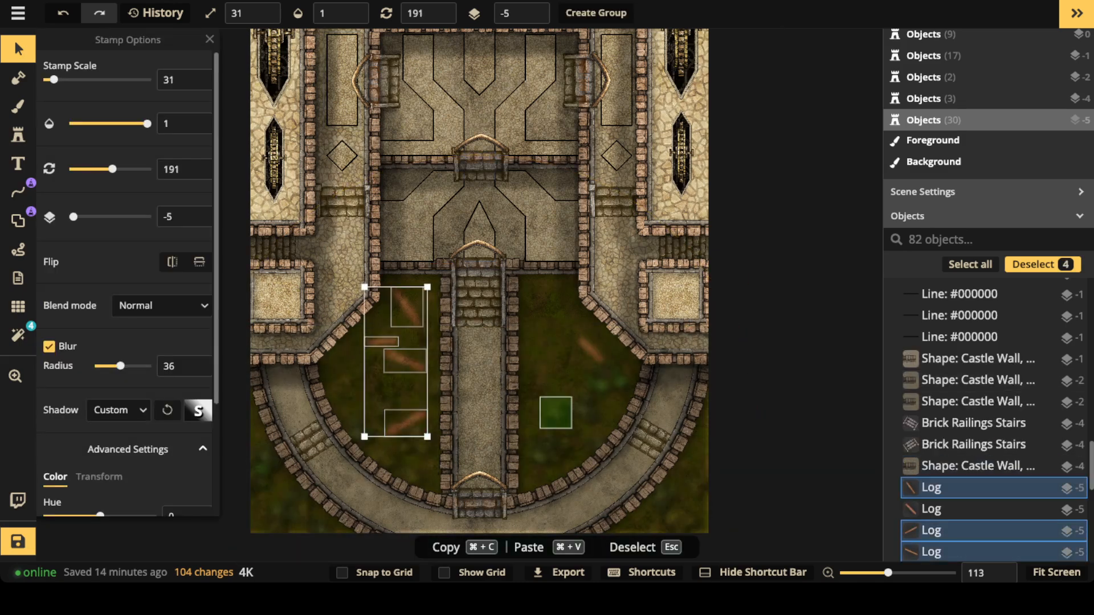
{"action": "left_click", "coordinate": [590, 350], "text": "shift"}
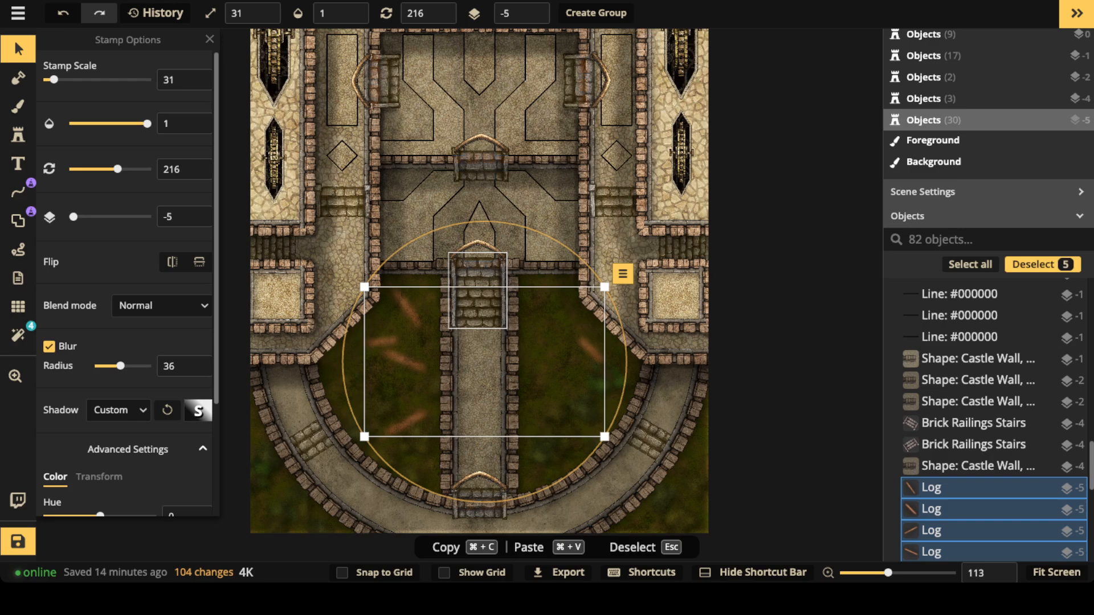
{"action": "scroll", "coordinate": [120, 410], "scroll_direction": "down", "scroll_amount": 3}
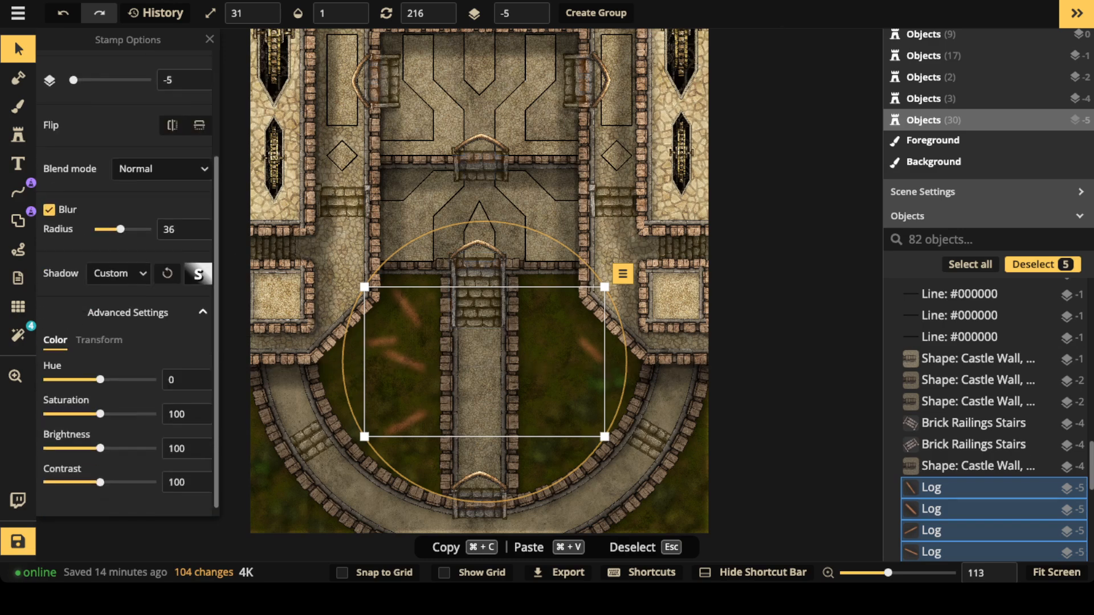
{"action": "left_click_drag", "start_coordinate": [100, 440], "coordinate": [82, 441]}
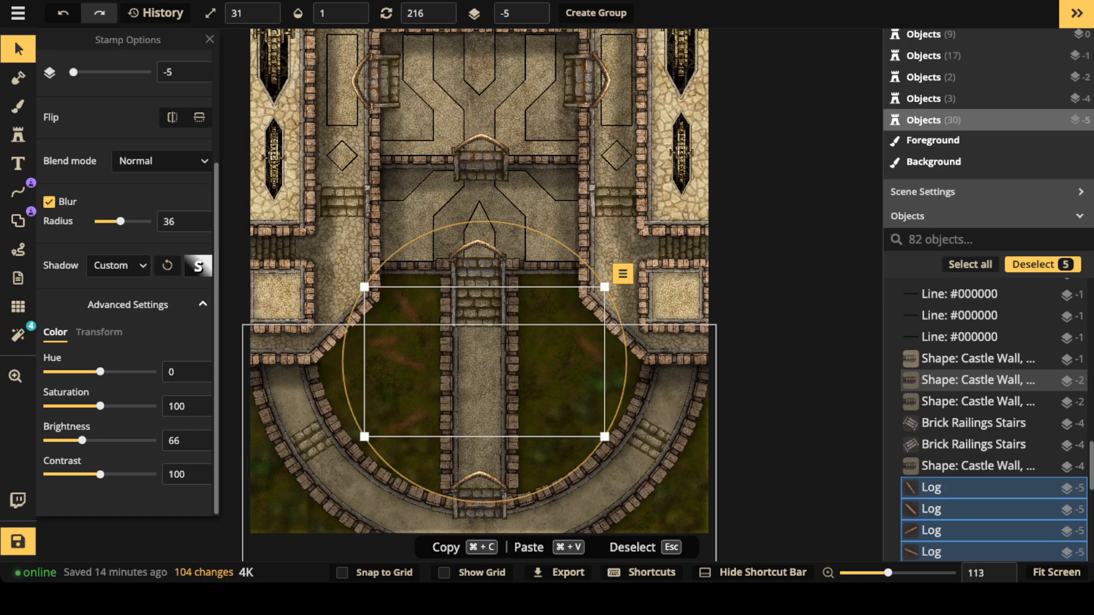
{"action": "key", "text": "Escape"}
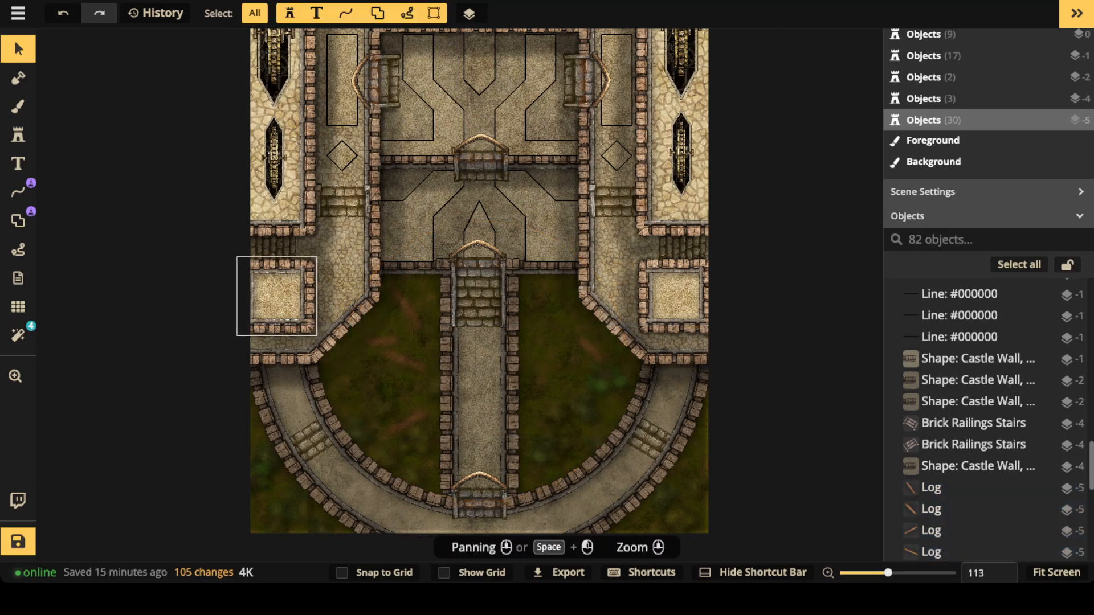
- Check the whole castle map and save it
{"action": "scroll", "coordinate": [318, 296], "scroll_direction": "down", "scroll_amount": 3}
{"action": "left_click_drag", "start_coordinate": [364, 291], "coordinate": [373, 343]}
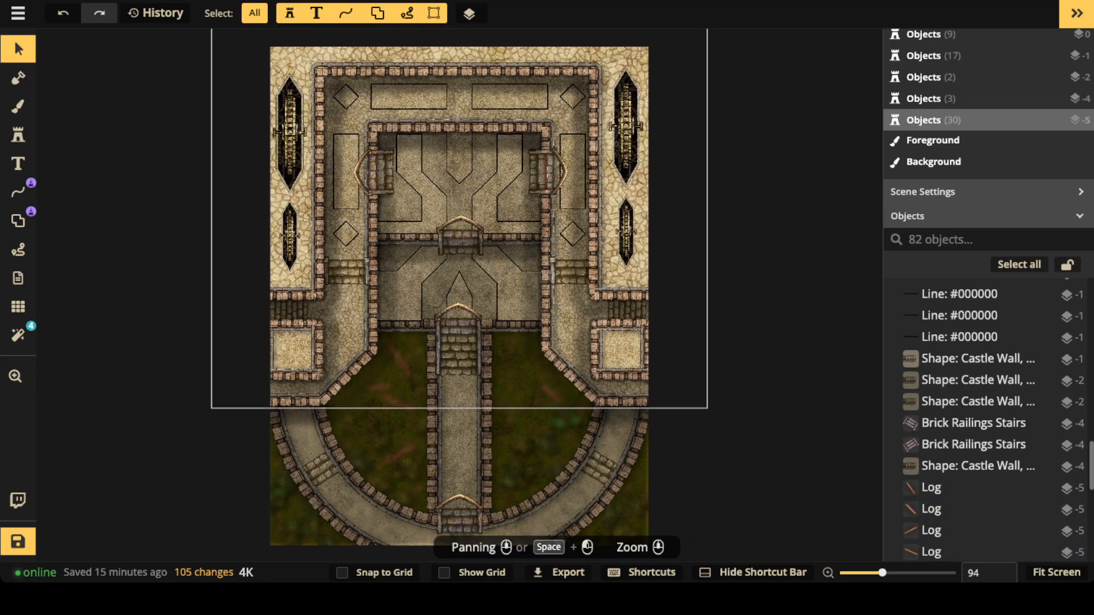
{"action": "left_click", "coordinate": [19, 542]}
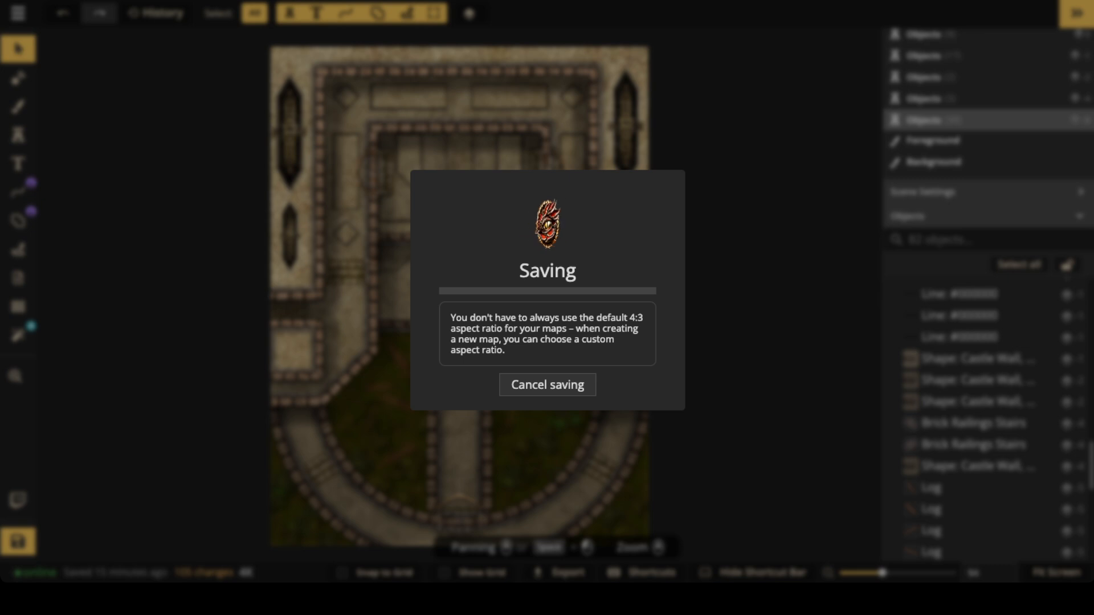